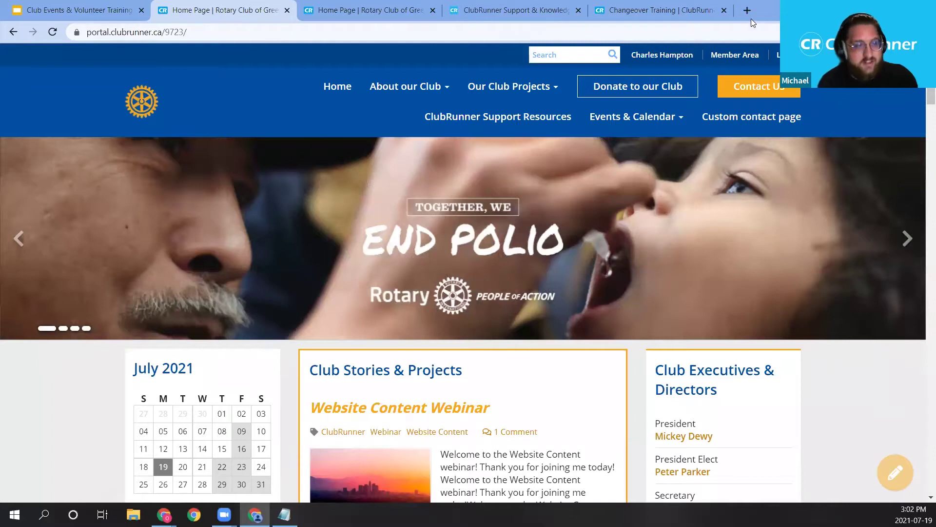
Load clubrunnercommunity.com in a new browser tab and look over the community home page.
text(ClubRunn)
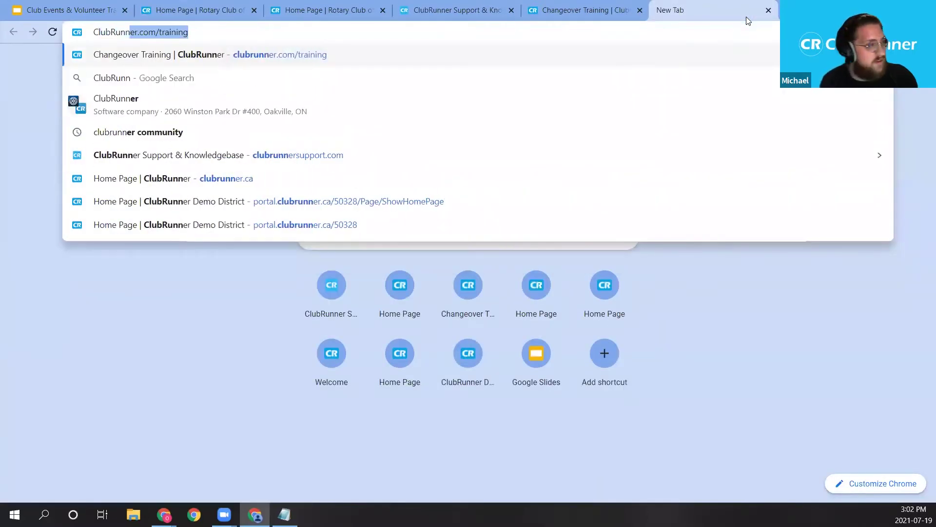
text(erCommunity.com)
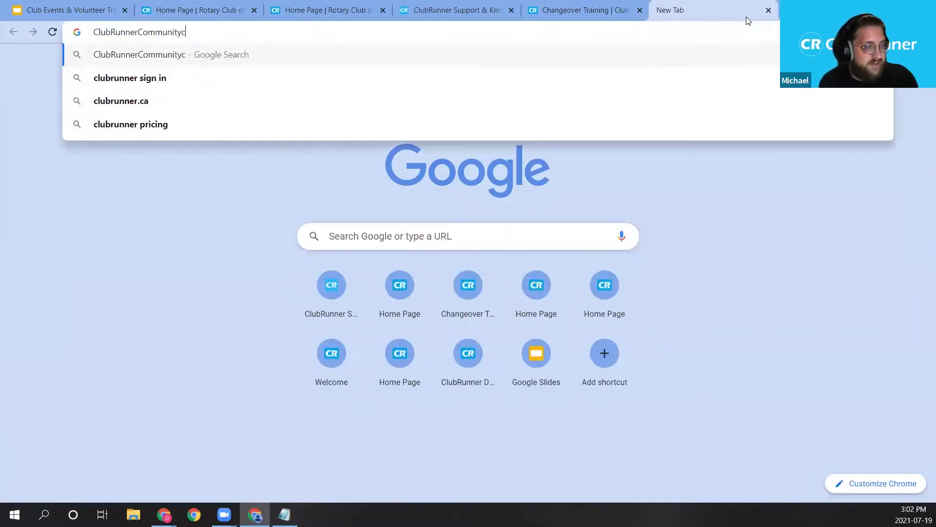
key(Return)
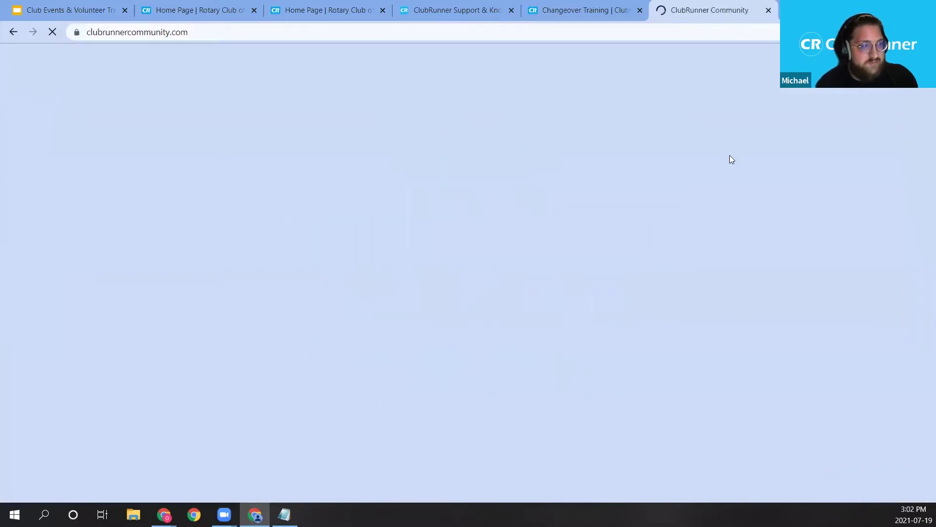
scroll(535, 183, down, 1)
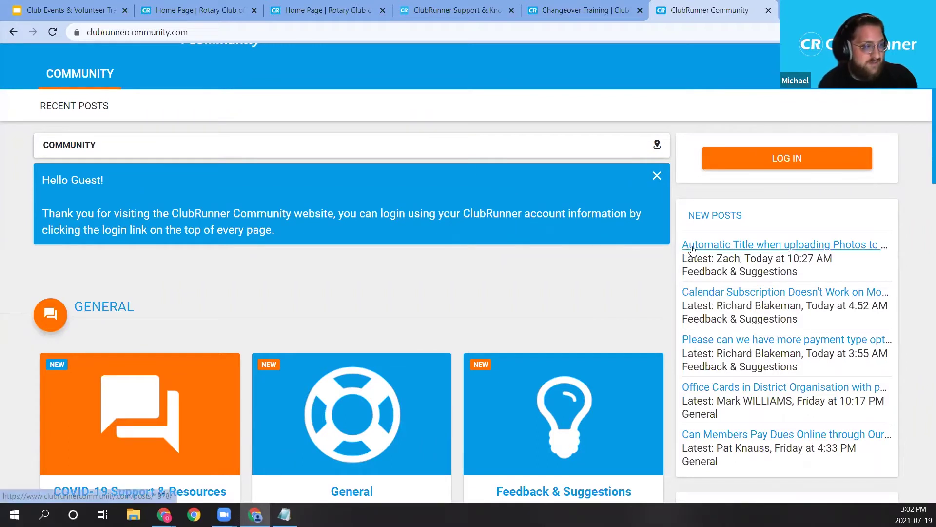
scroll(612, 91, up, 1)
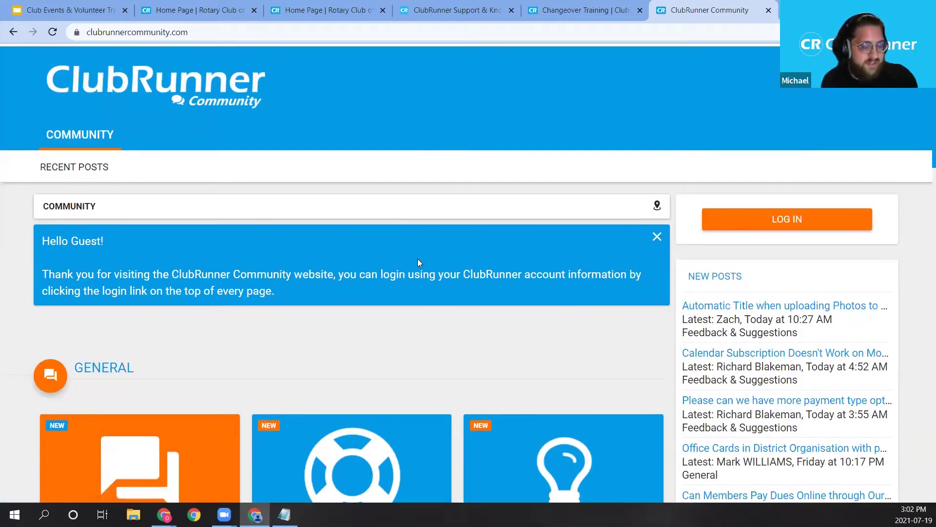
scroll(411, 226, down, 2)
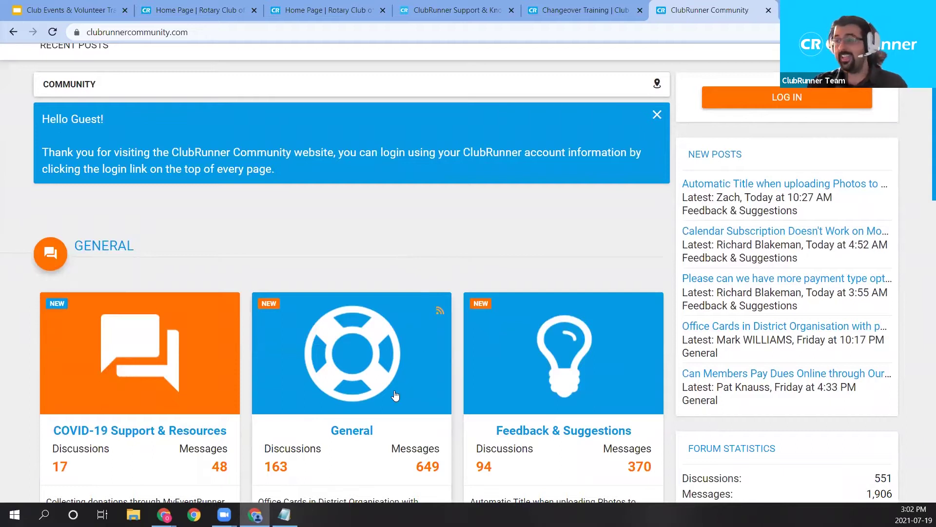
Go to the General forum of the ClubRunner Community and look over its pinned discussions.
click(356, 439)
scroll(146, 344, down, 1)
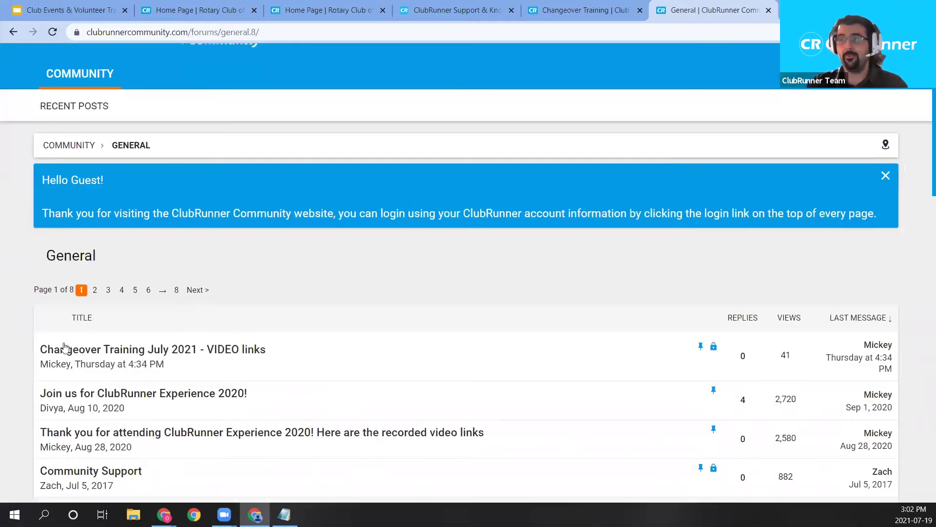
scroll(184, 341, up, 1)
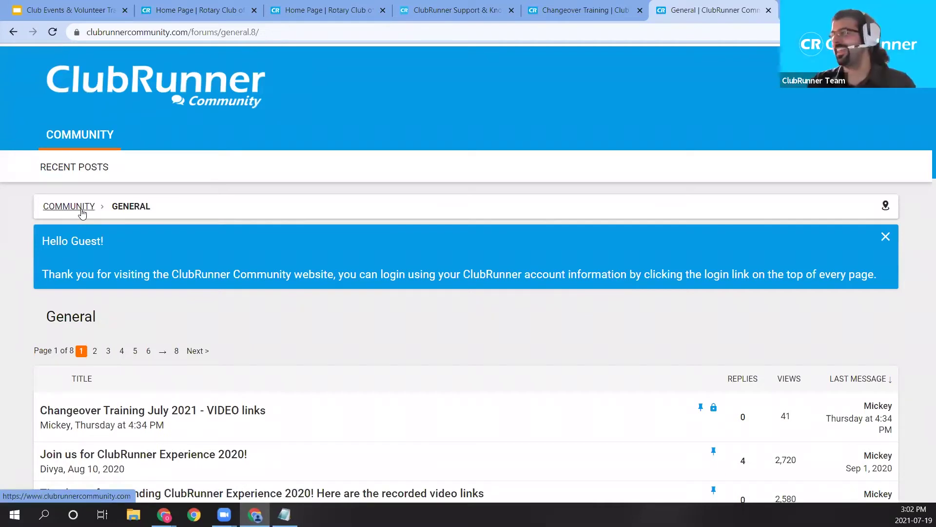
Return to the club's home page, enter its Member Area and display the Events module options.
click(217, 6)
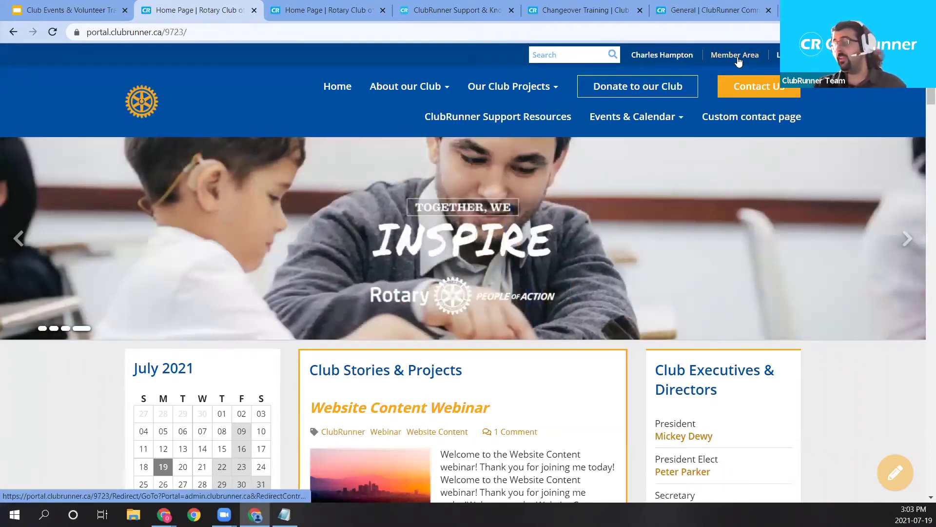
click(736, 56)
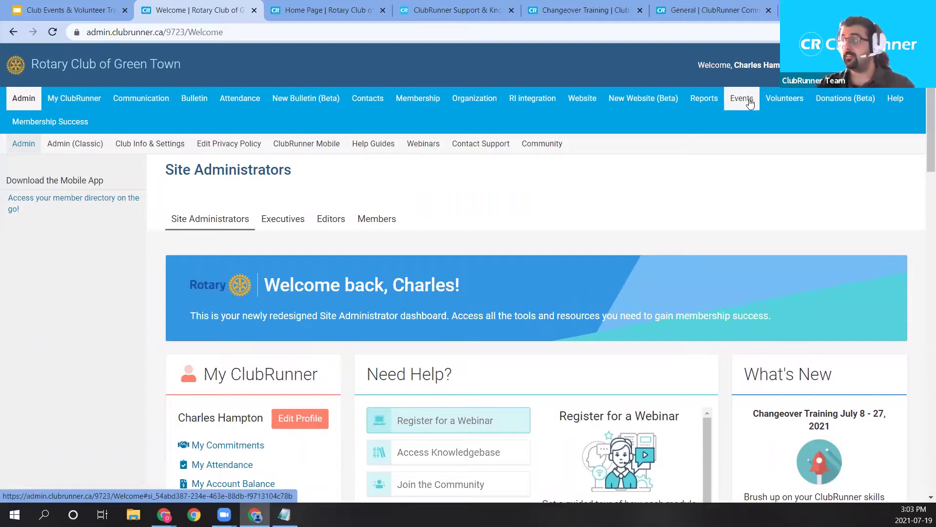
mouse_move(749, 103)
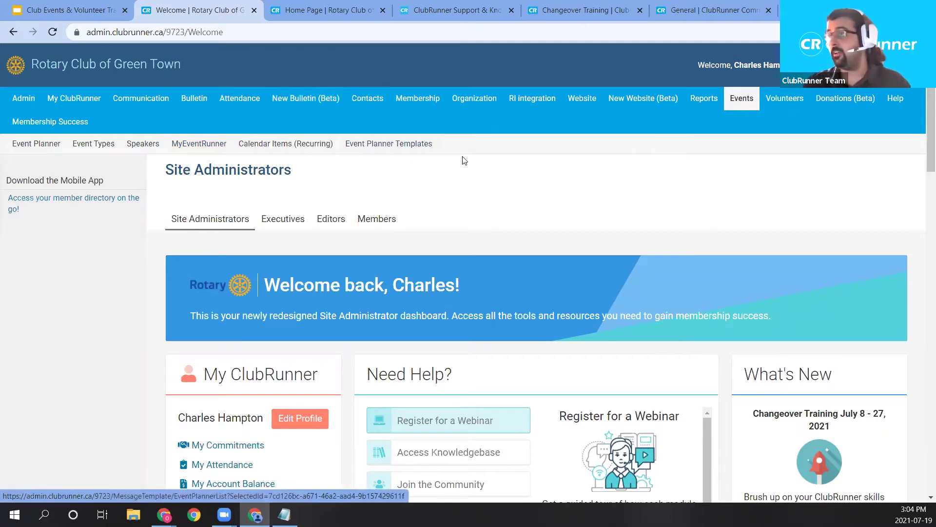
Switch to the Changeover Training page and reload it from the address clubrunner.com/training.
click(574, 10)
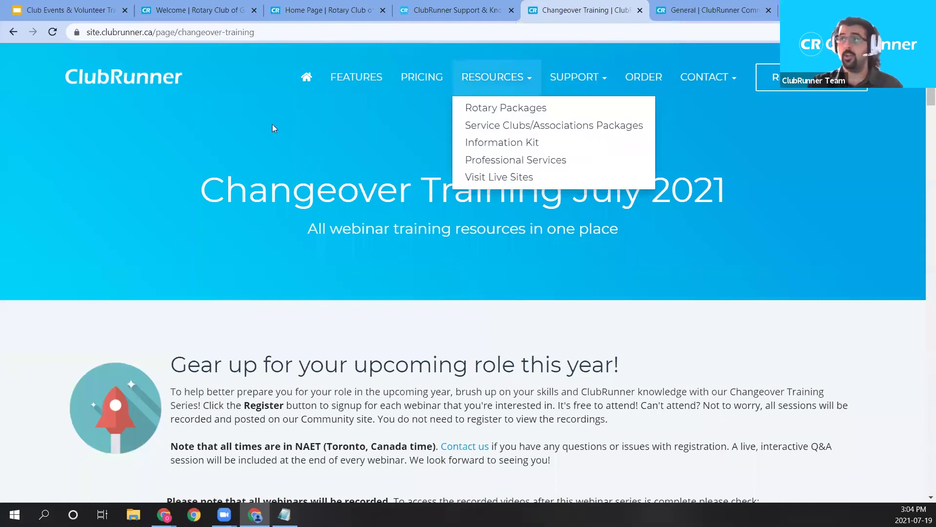
click(294, 32)
text(clubrunner.com)
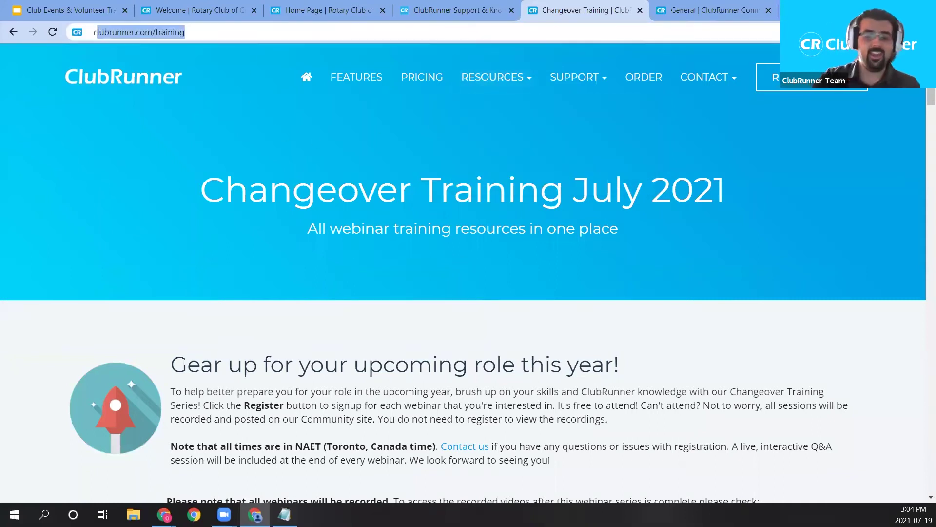
text(/training)
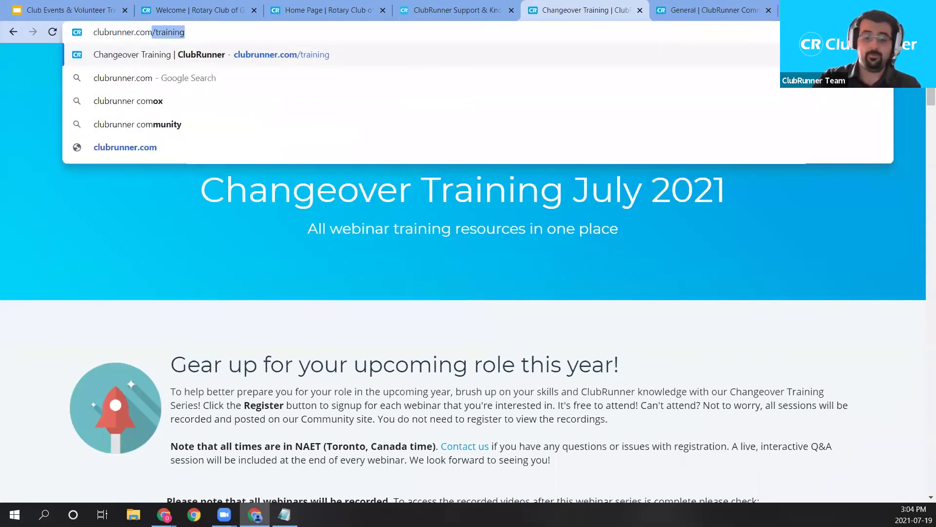
key(Return)
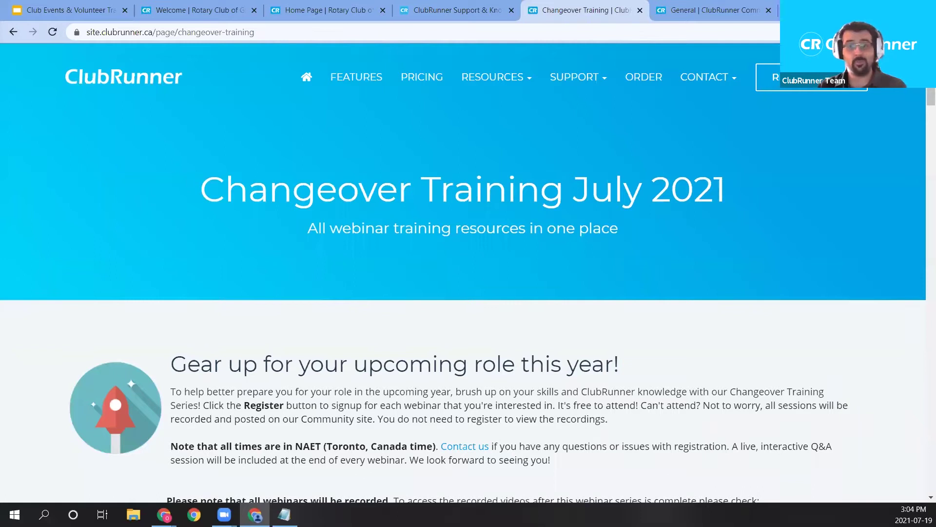
Look through the Changeover Training webinar schedule and highlight the MyEventRunner session title.
scroll(199, 188, down, 15)
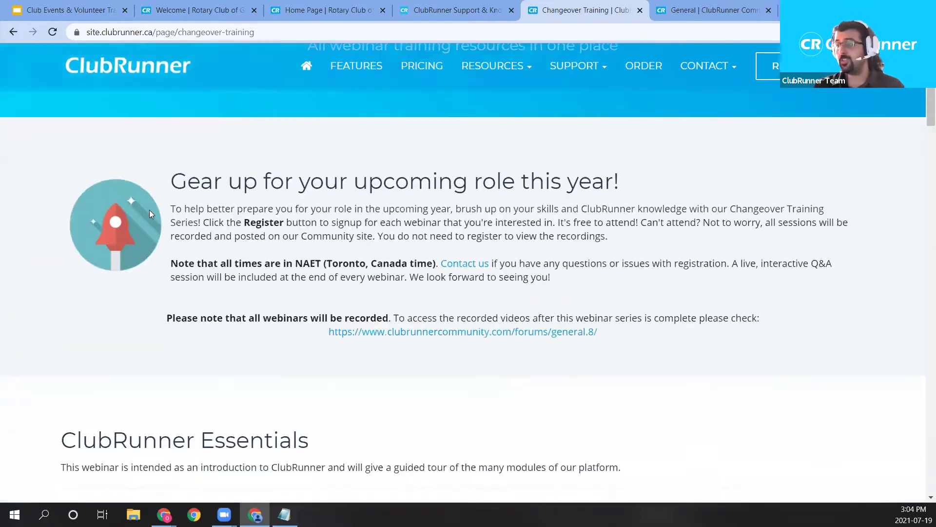
scroll(299, 237, down, 20)
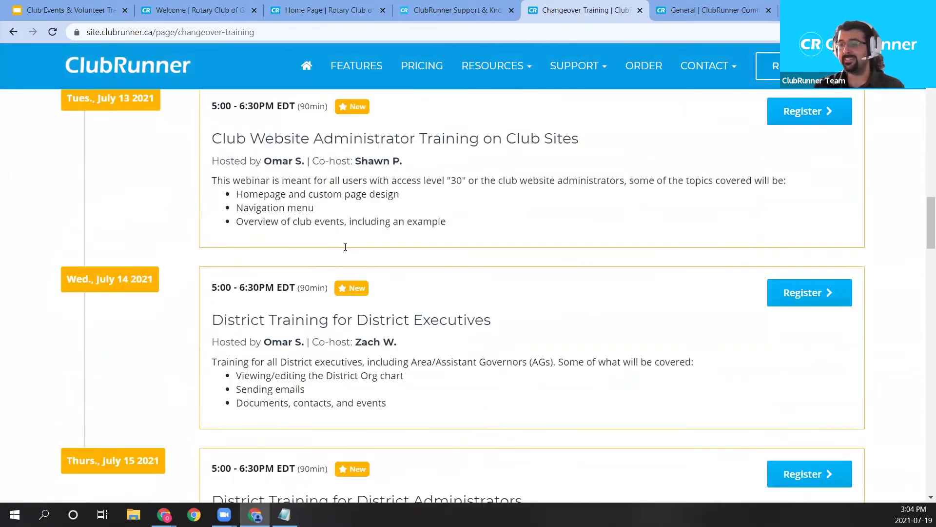
scroll(390, 252, down, 17)
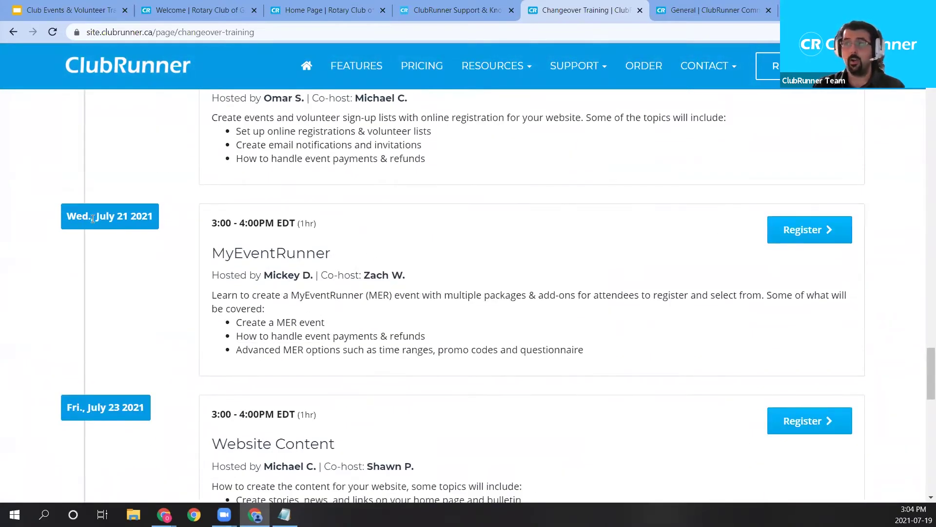
drag(217, 256, 336, 254)
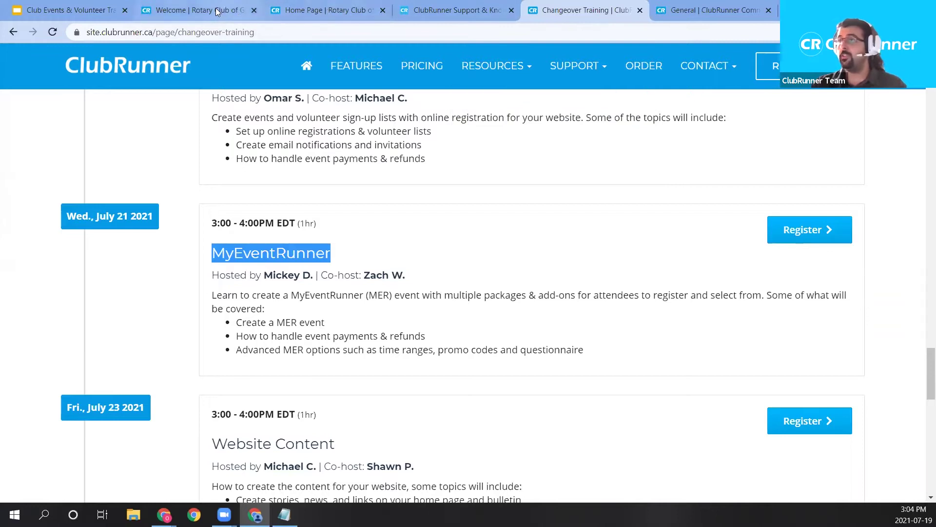
Return to the club's admin site and start a new event in the Event Planner.
click(200, 10)
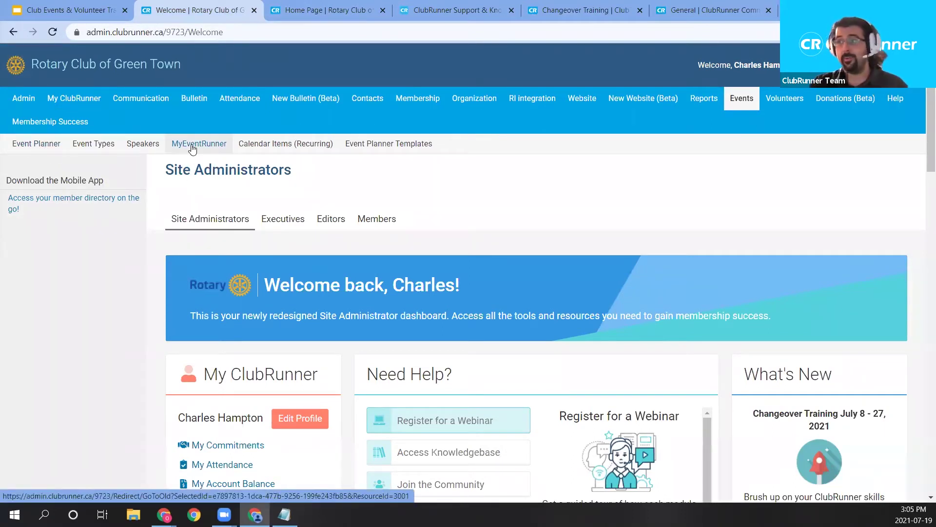
click(45, 152)
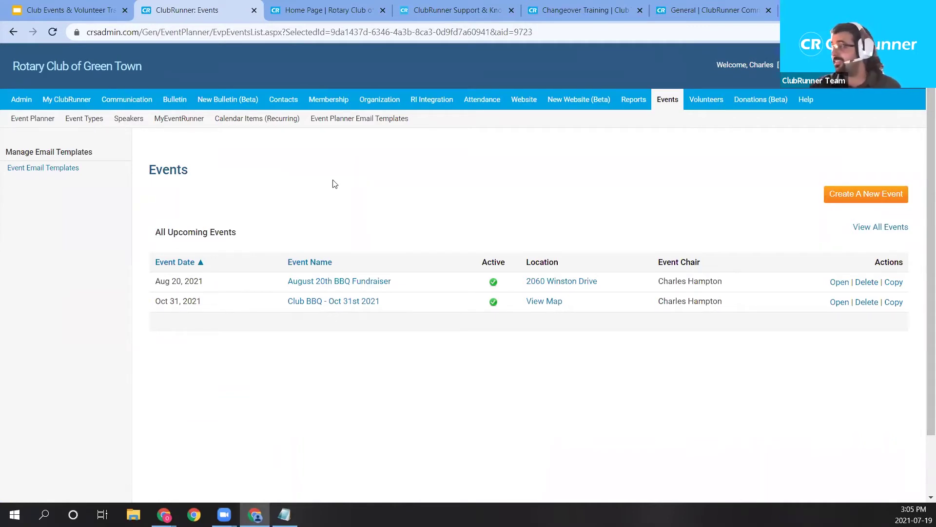
click(875, 201)
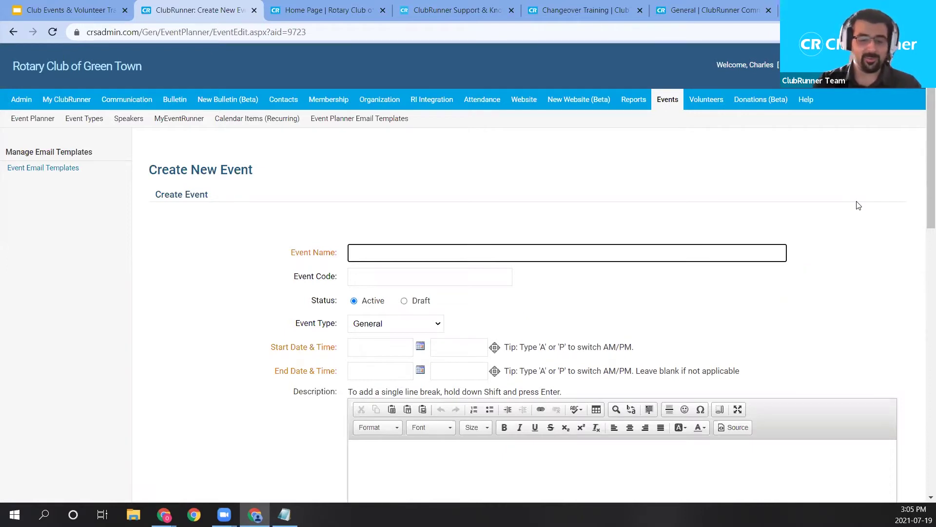
Name the new event "July 30th Club Fundraiser BBQ".
text(July 30t)
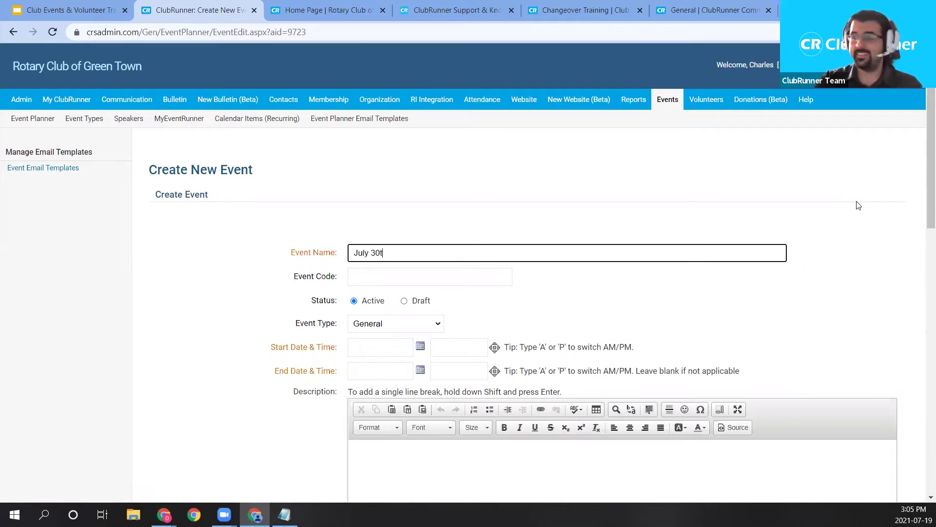
text(h Club )
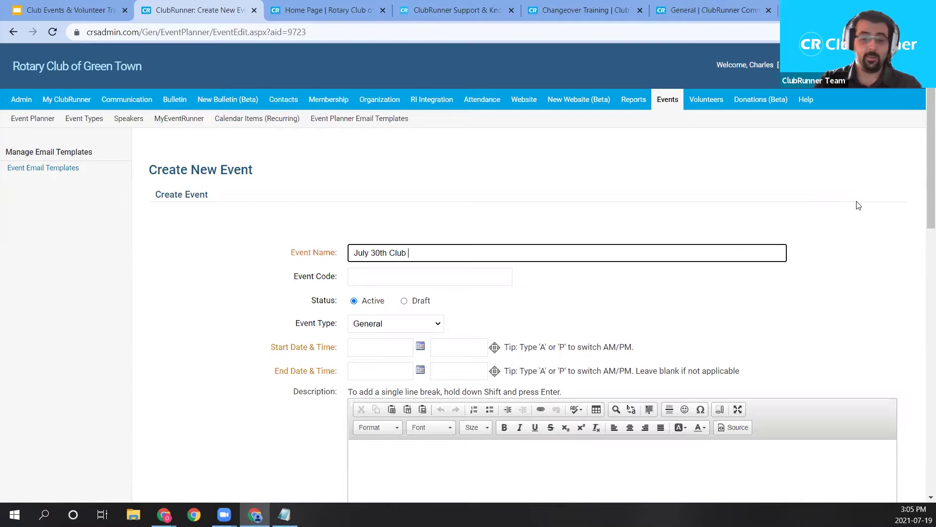
text(Fundraiser BBQ)
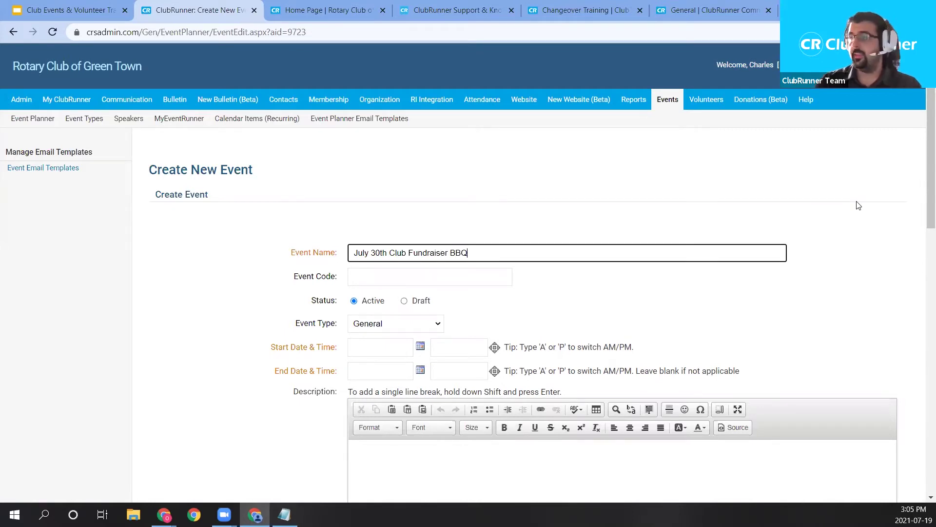
click(486, 205)
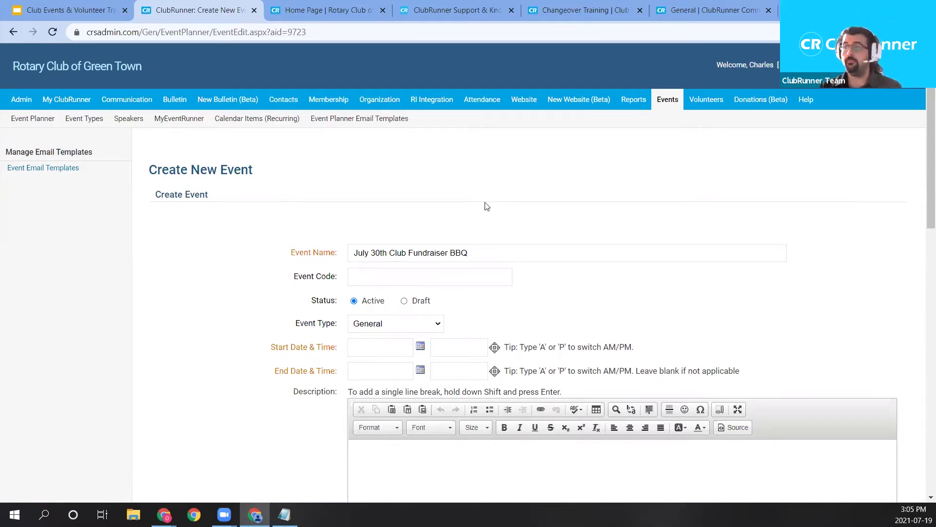
Review the Event Code and Event Name fields of the new event form.
drag(343, 280, 293, 276)
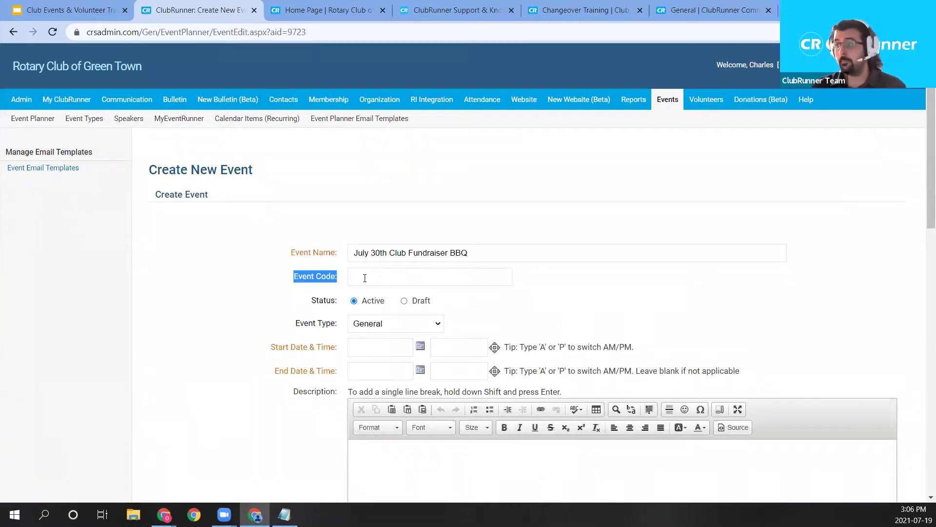
click(365, 278)
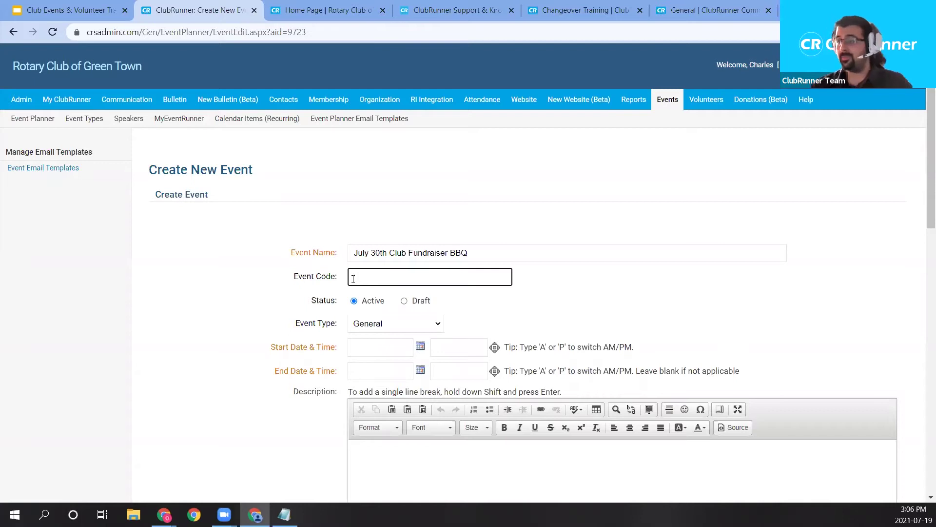
scroll(388, 234, down, 1)
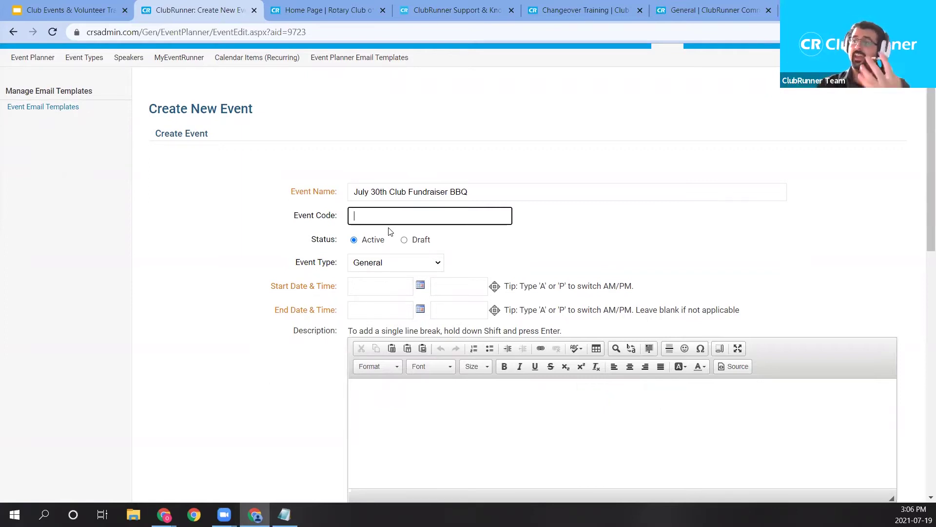
drag(286, 192, 340, 194)
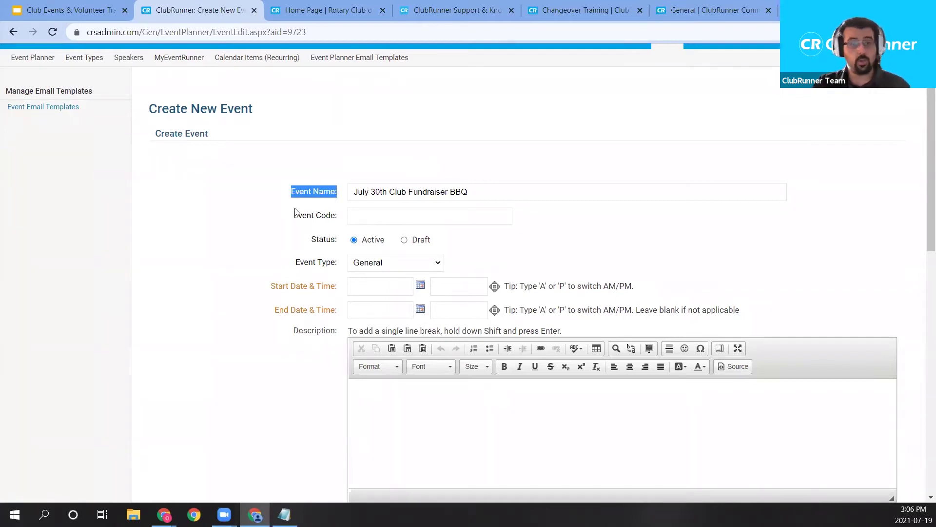
drag(284, 220, 339, 229)
click(276, 244)
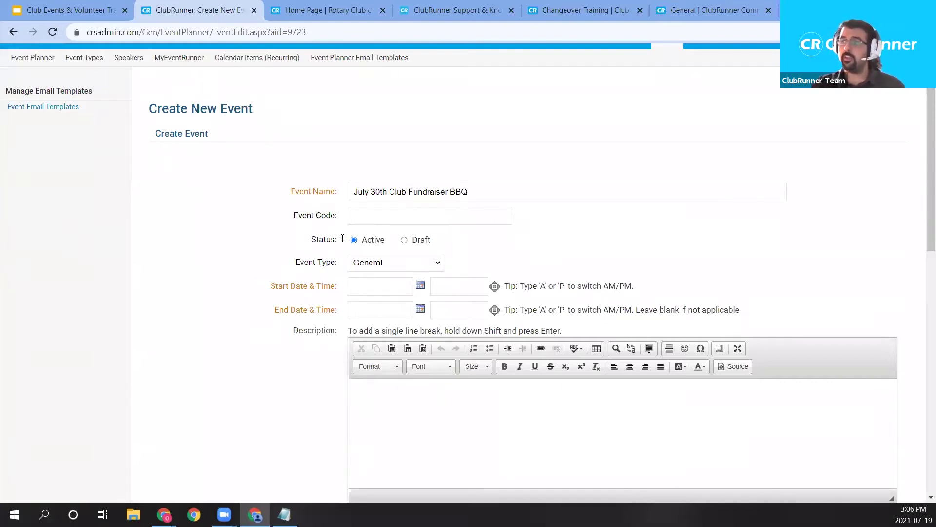
Try the Draft status for the event, then set it back to Active.
drag(312, 242, 355, 244)
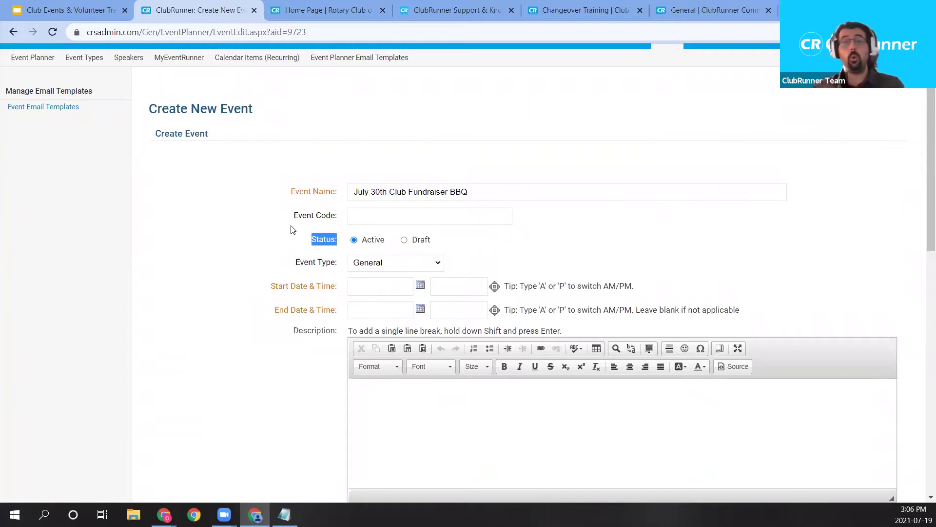
click(404, 240)
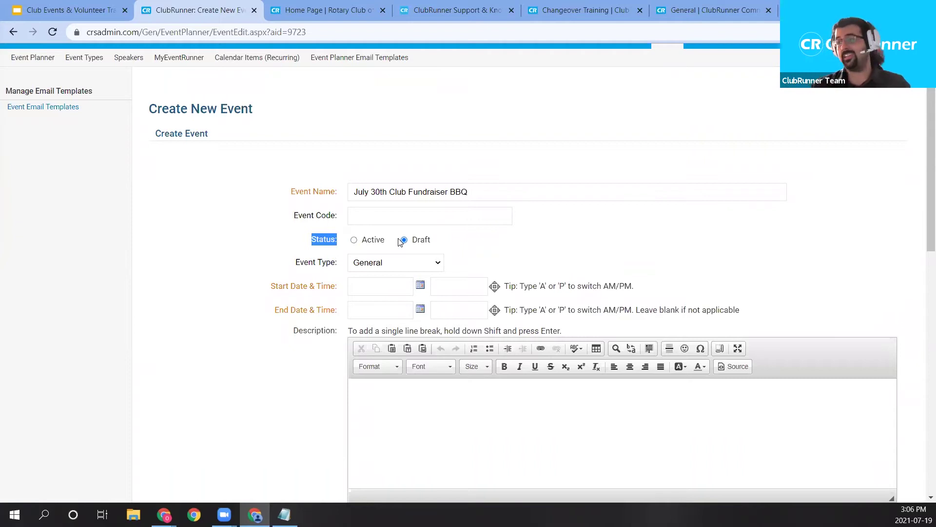
click(372, 243)
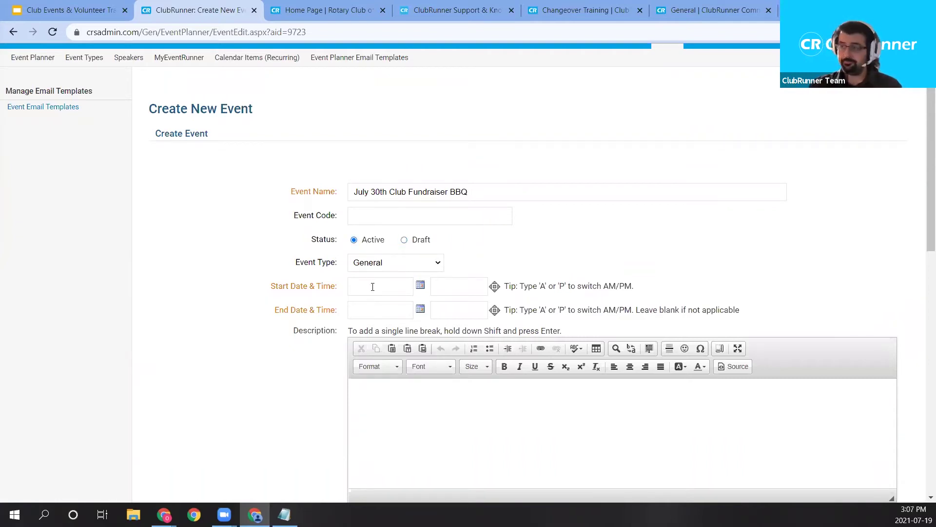
Review the available event types and set the new event's type to Fundraiser.
drag(294, 266, 346, 265)
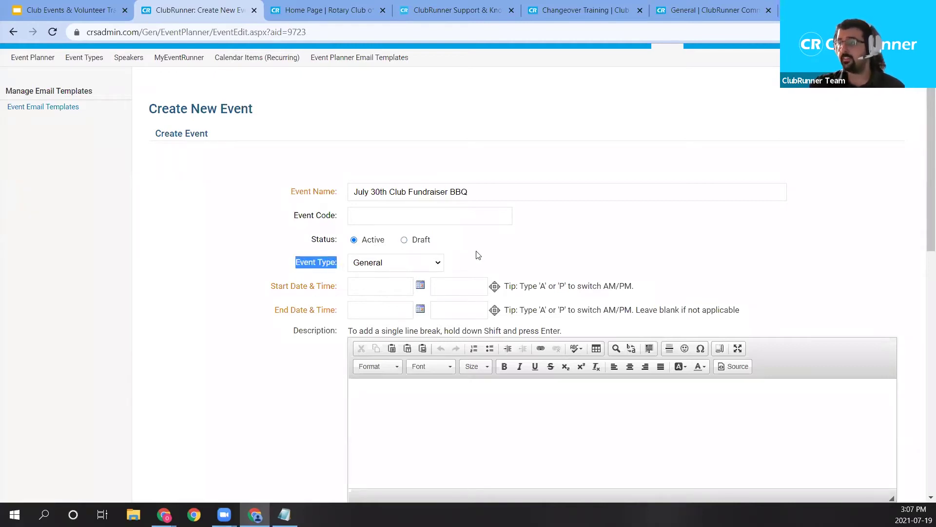
click(418, 268)
click(465, 259)
click(439, 268)
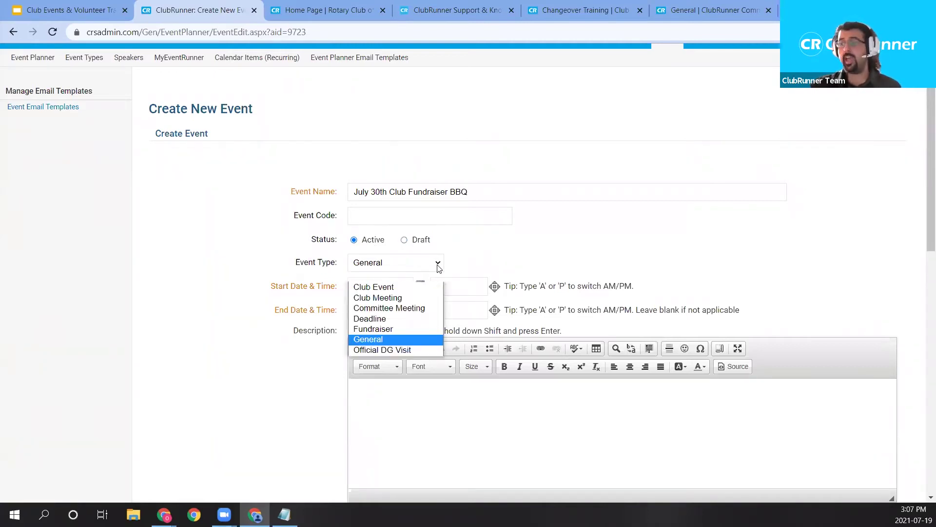
click(534, 258)
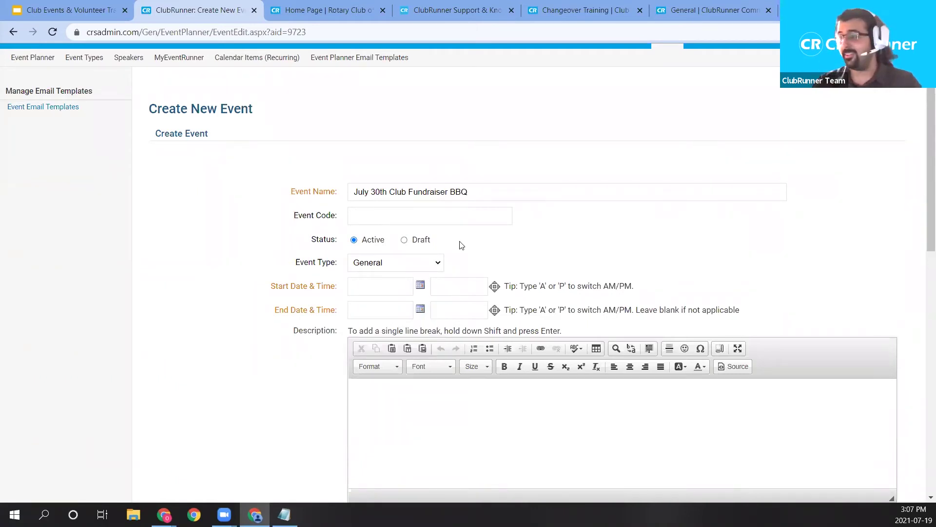
click(438, 264)
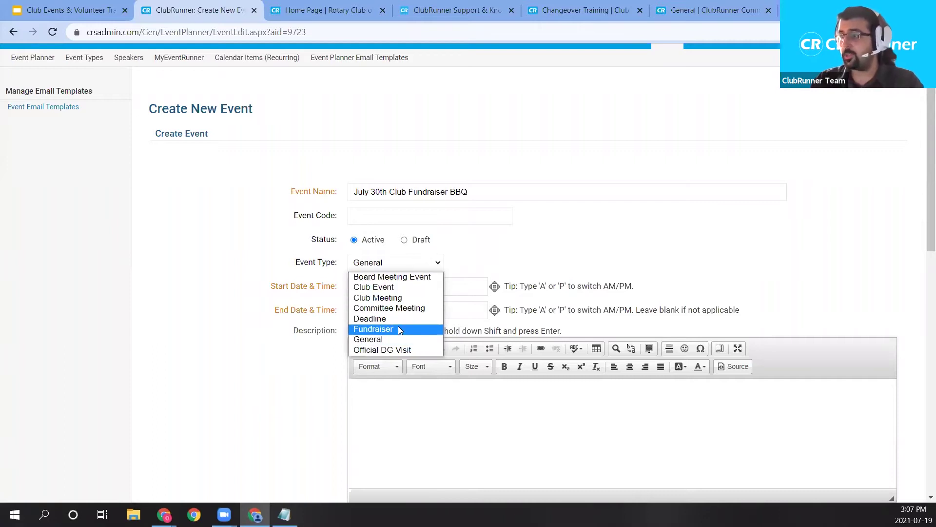
click(398, 329)
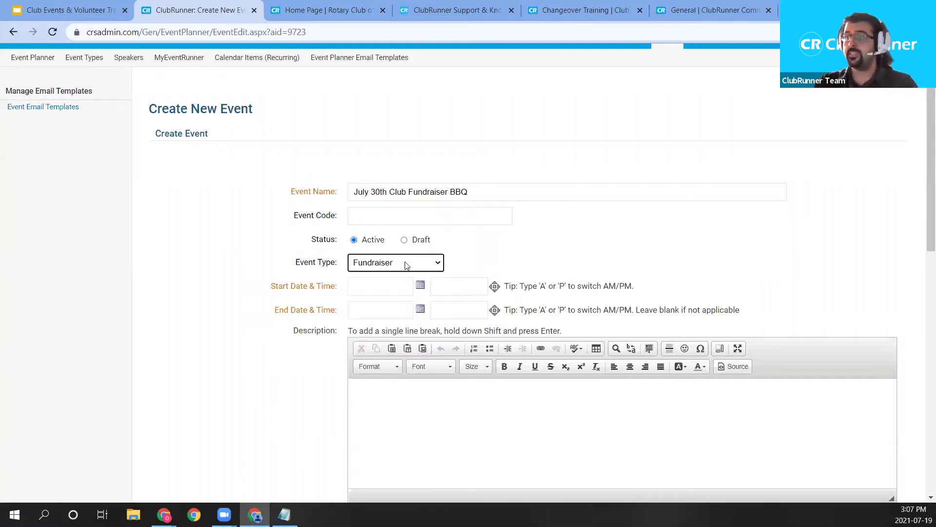
Switch to the club website, open its Calendar page and examine the Event Types colour legend, including Fundraiser and Club Meeting.
click(321, 11)
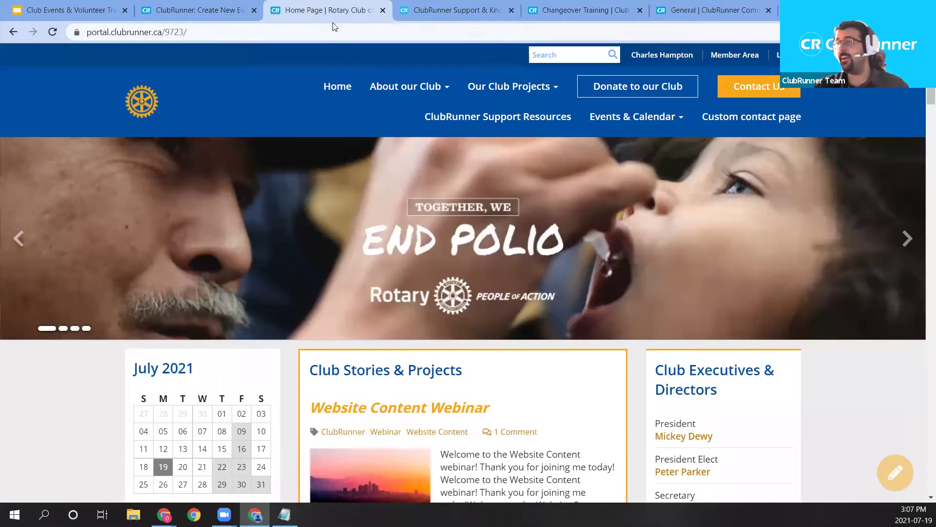
mouse_move(633, 120)
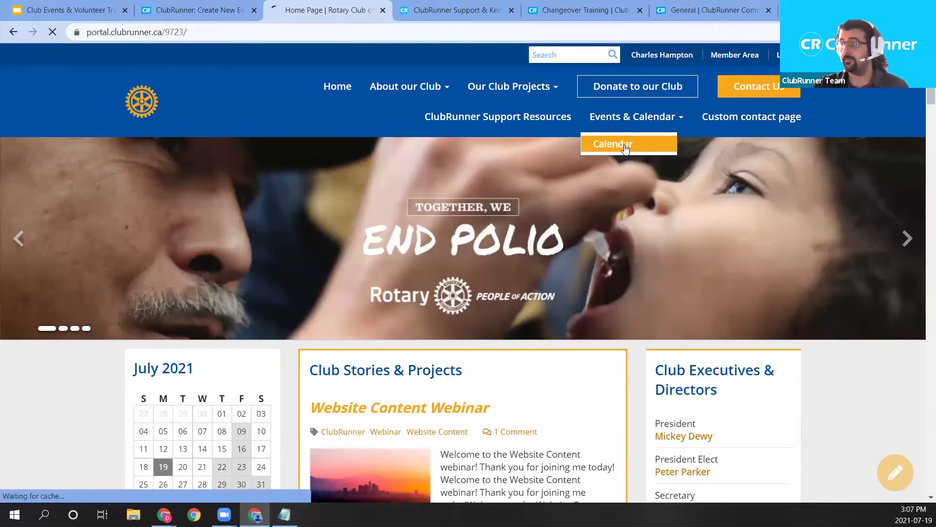
click(626, 148)
scroll(625, 149, down, 5)
scroll(625, 153, down, 4)
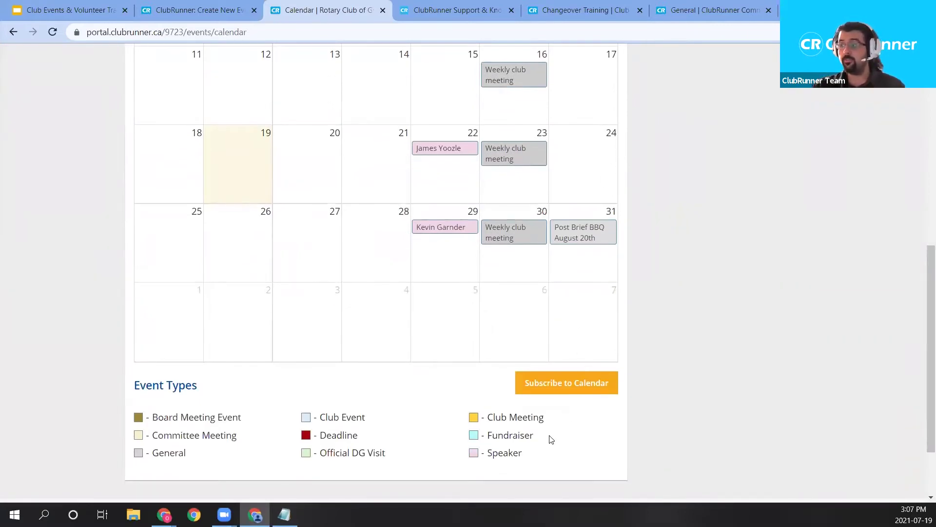
drag(543, 437, 487, 436)
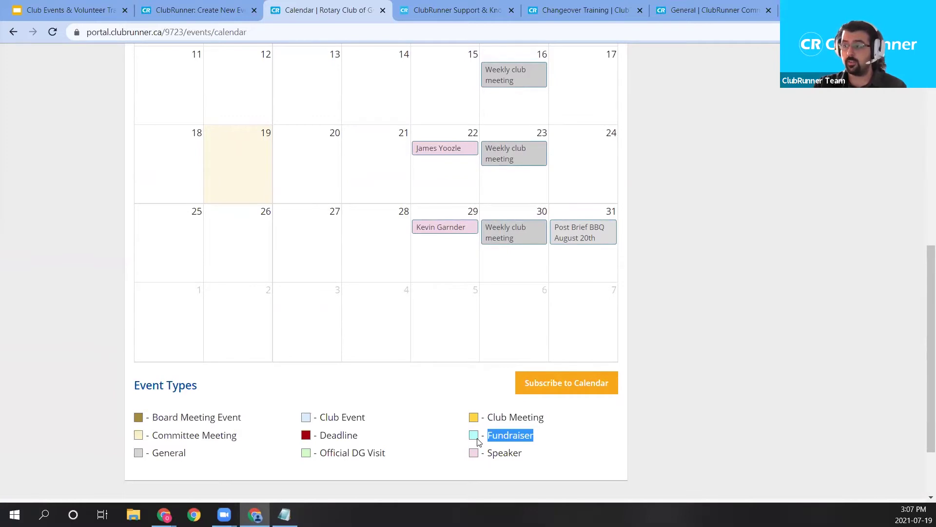
drag(476, 418, 560, 422)
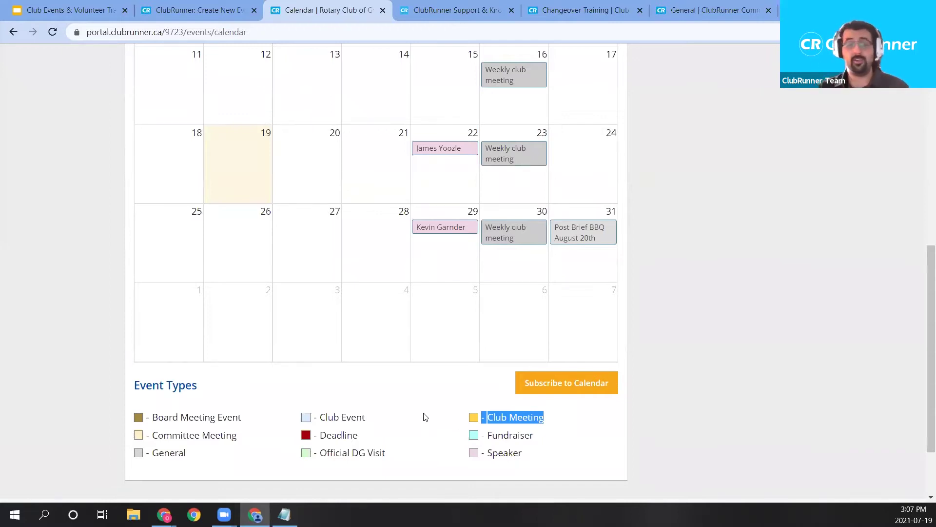
scroll(487, 328, up, 9)
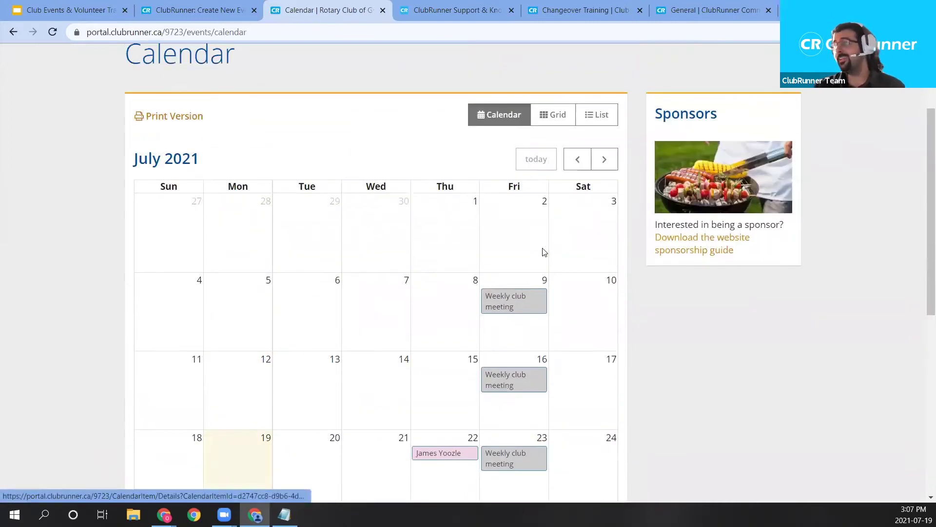
Check the Calendar entry under Events & Calendar, glance at the support site, and look over the July 2021 calendar.
mouse_move(616, 126)
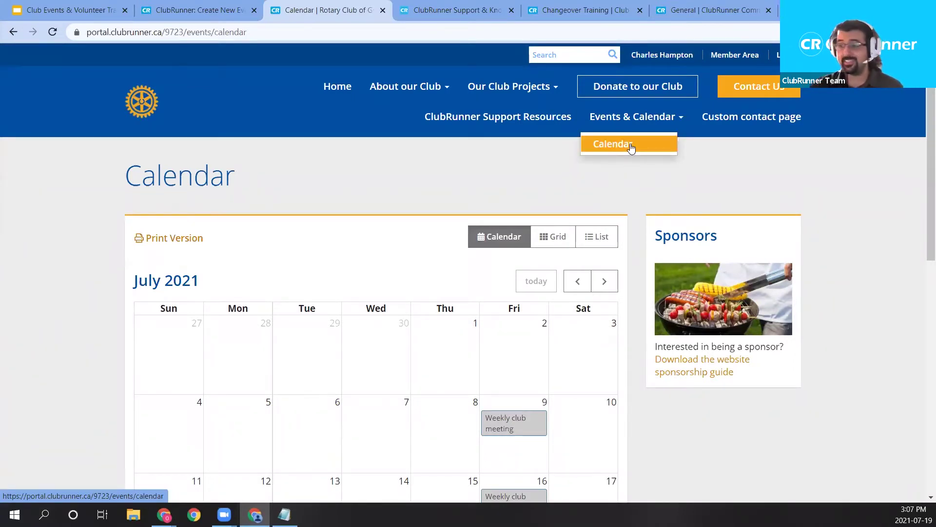
click(478, 12)
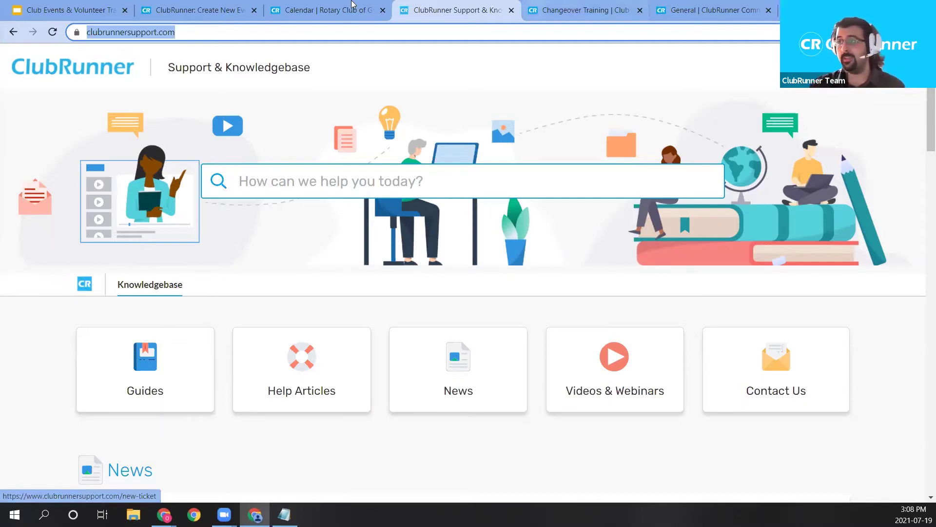
click(324, 10)
scroll(396, 251, down, 5)
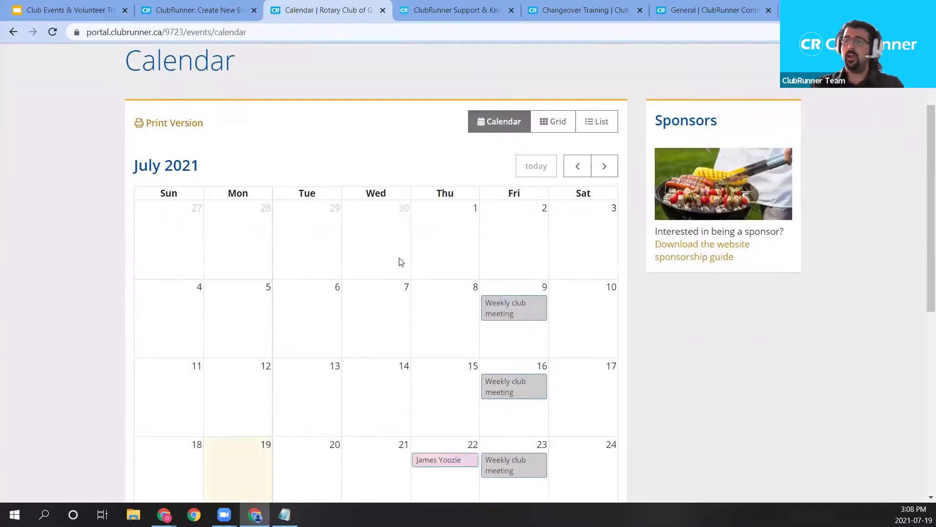
scroll(405, 263, up, 3)
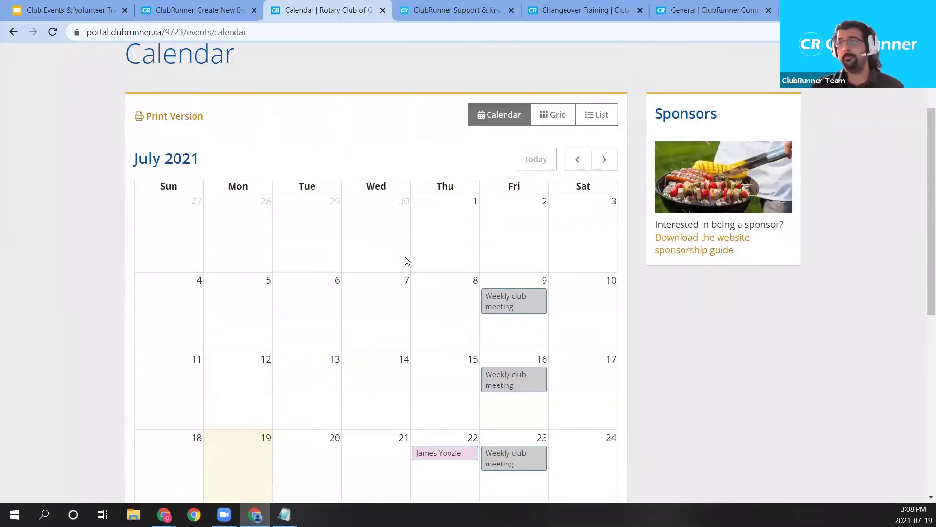
scroll(317, 151, up, 1)
scroll(322, 149, up, 2)
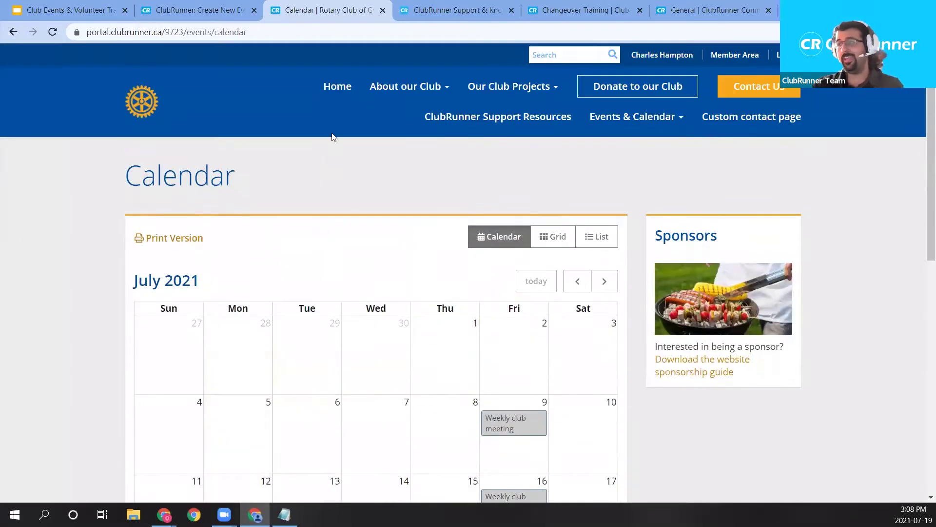
Return to the new event form and set the event's start date to Jul 30, 2021.
click(221, 11)
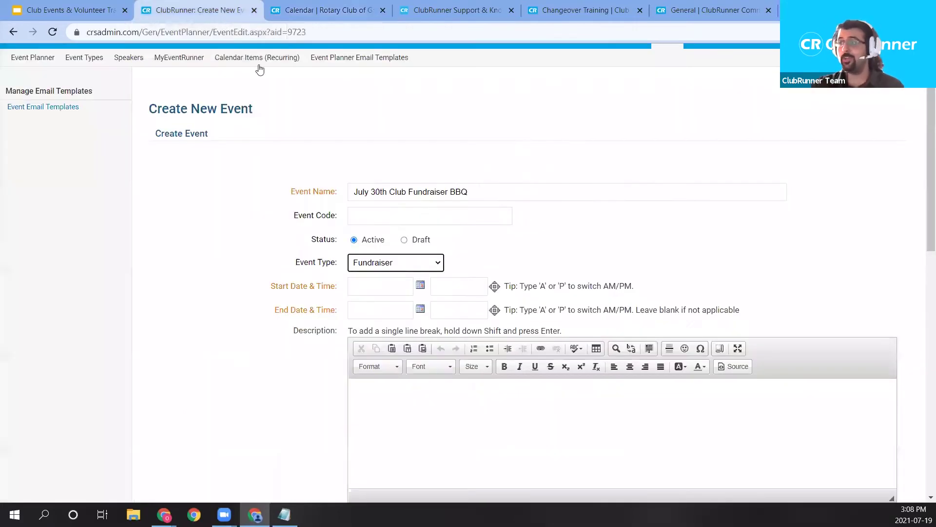
click(371, 286)
click(489, 260)
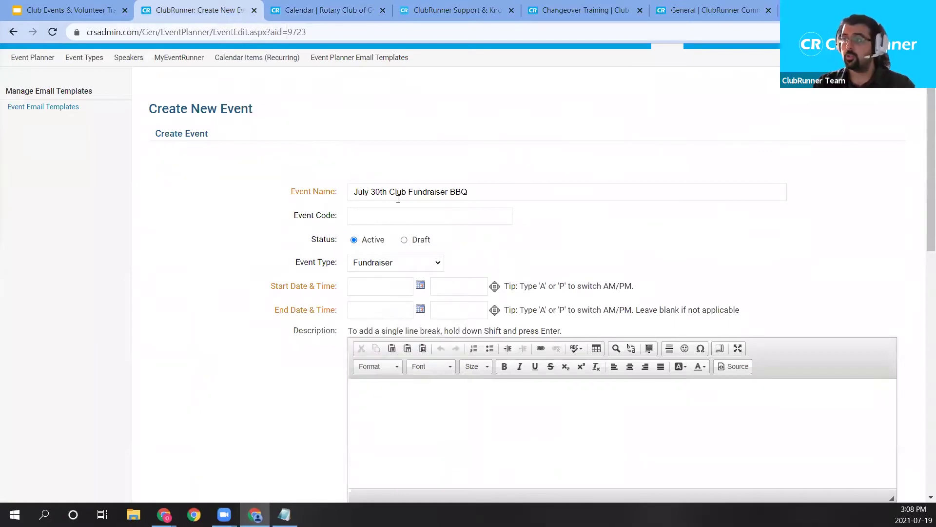
drag(387, 192, 353, 193)
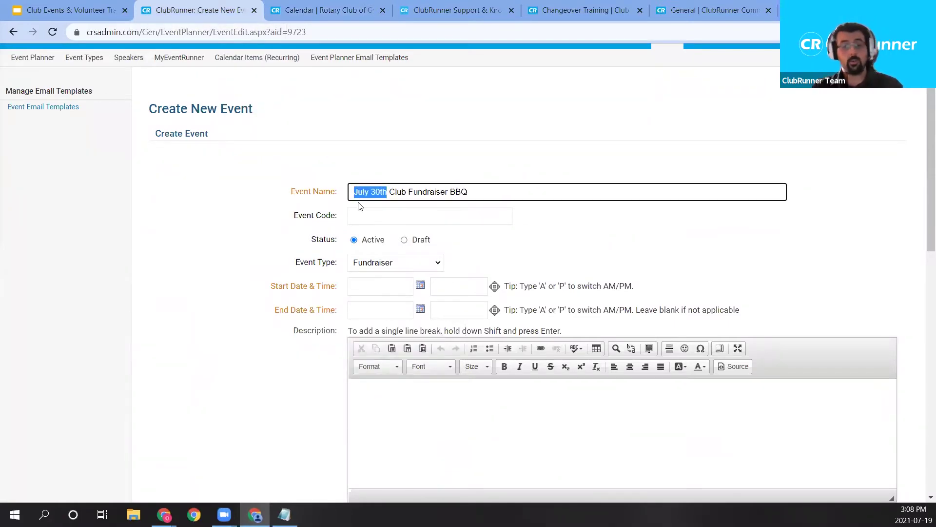
click(419, 288)
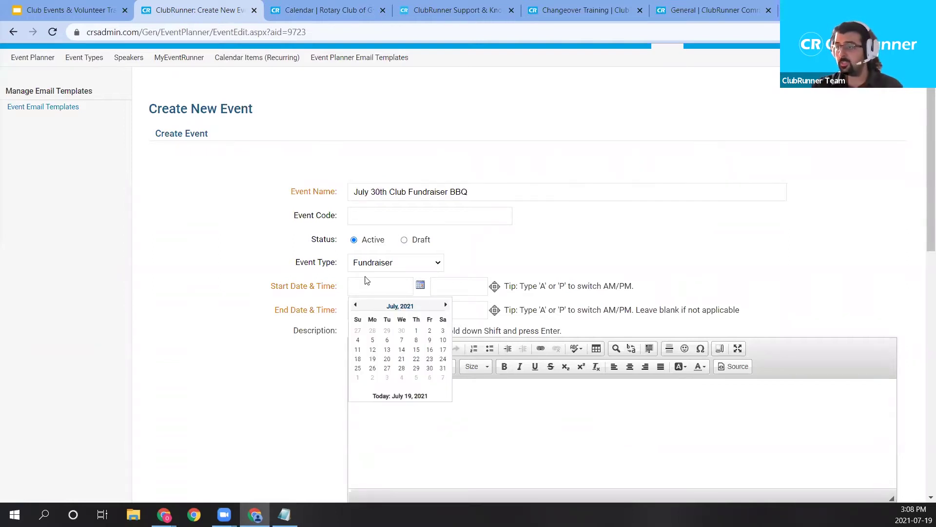
click(430, 368)
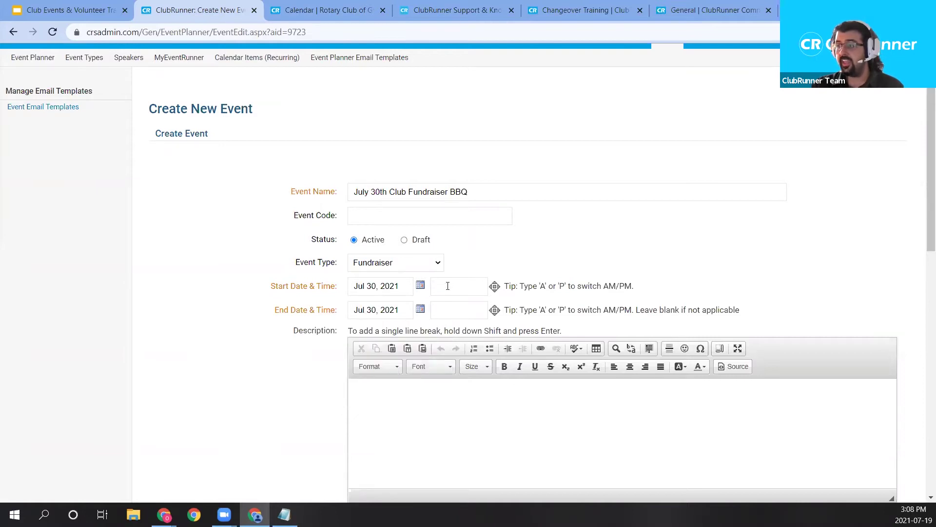
Browse other months in the start date calendar, including August and December 2021, without picking another date.
click(421, 287)
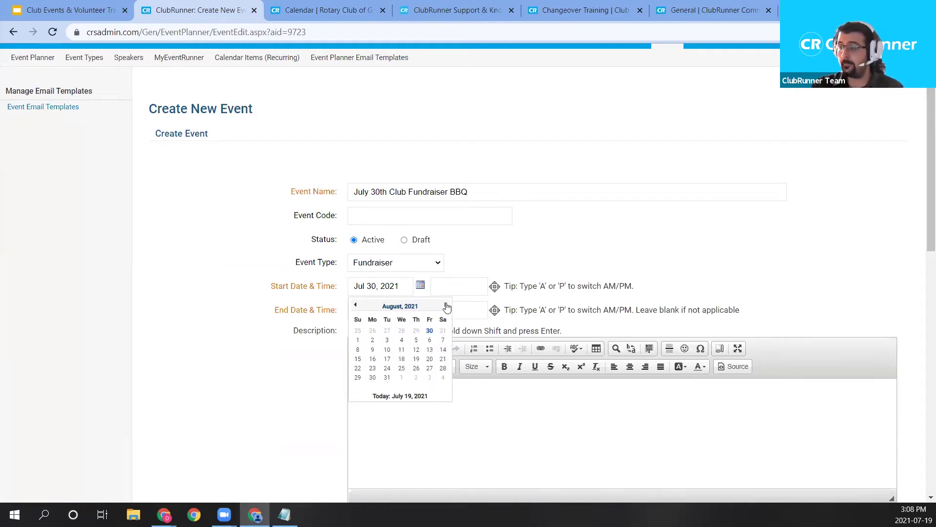
click(447, 306)
click(356, 304)
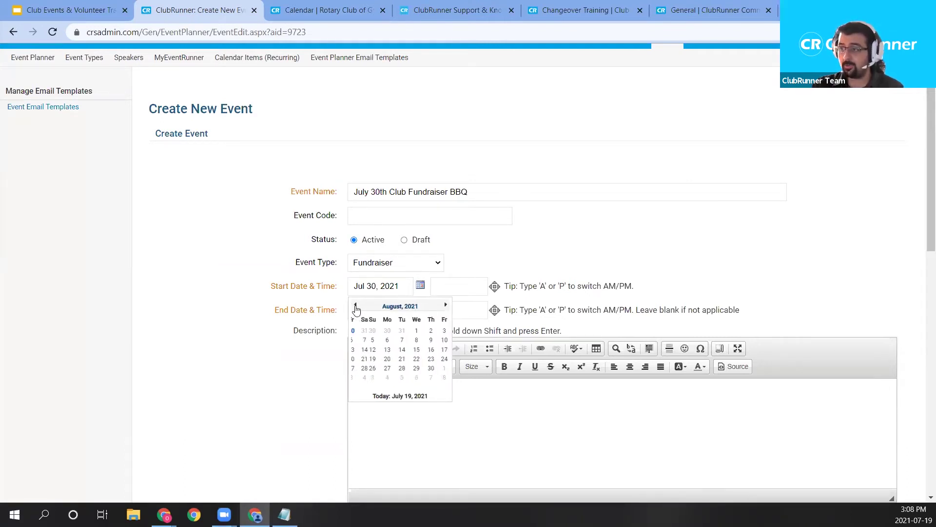
click(410, 307)
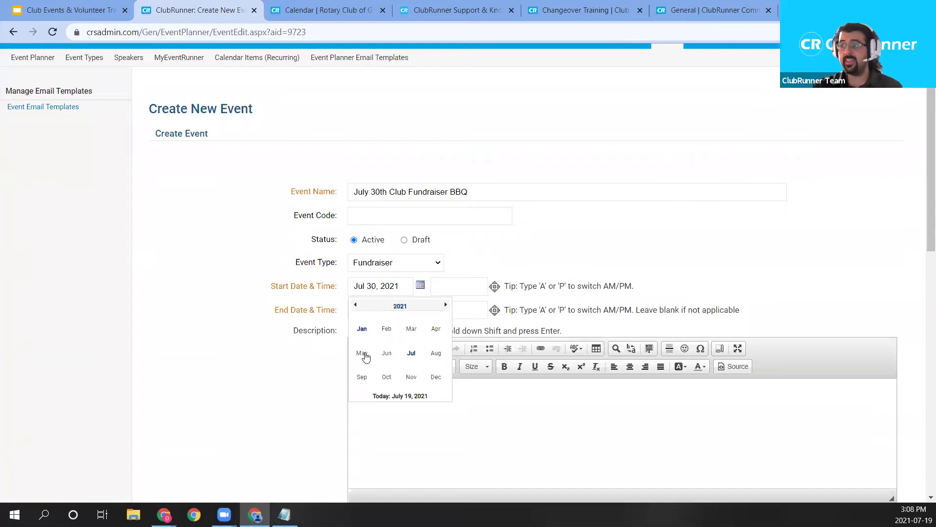
click(436, 377)
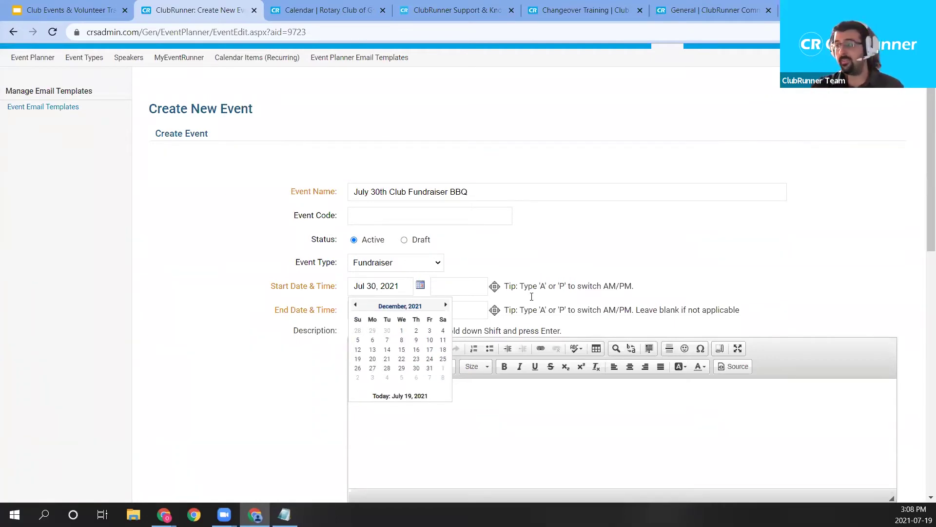
triple_click(464, 272)
drag(404, 286, 355, 287)
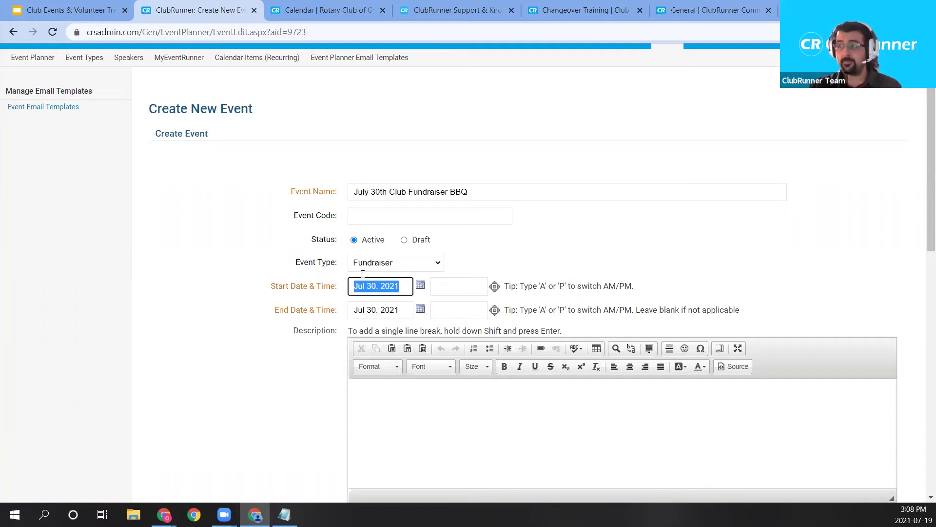
click(420, 285)
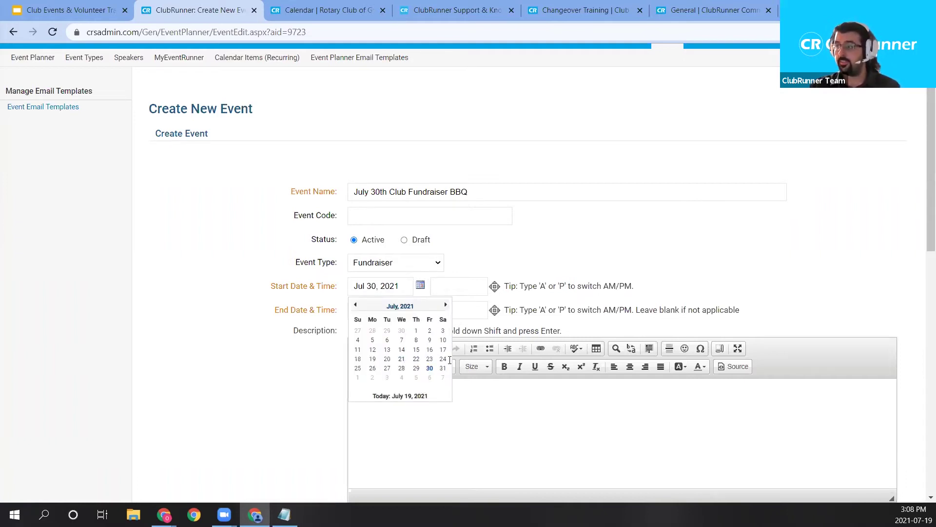
Set the event's start time to 03:00 PM.
click(473, 281)
click(474, 282)
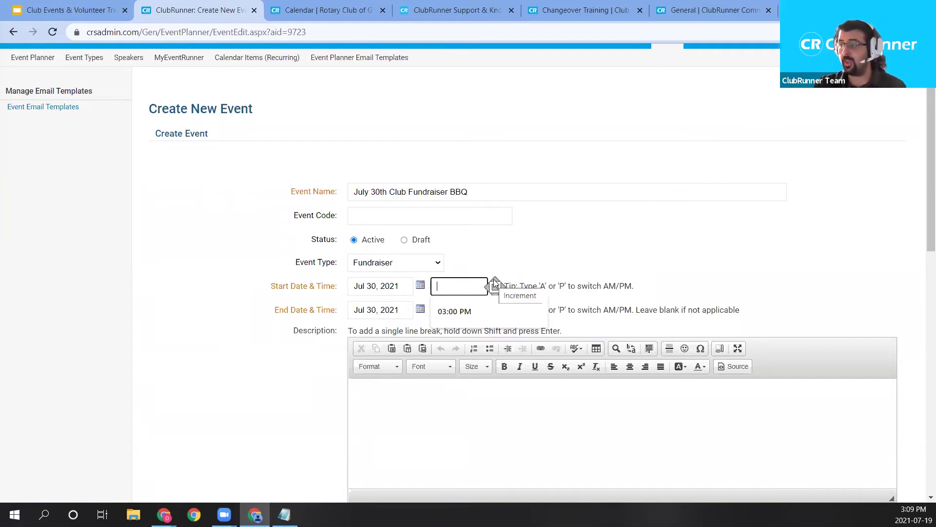
click(495, 284)
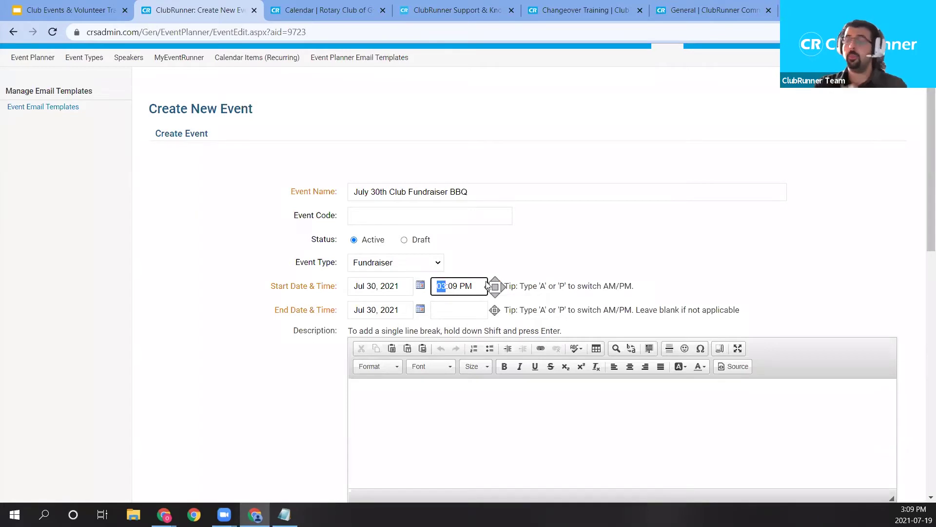
click(454, 286)
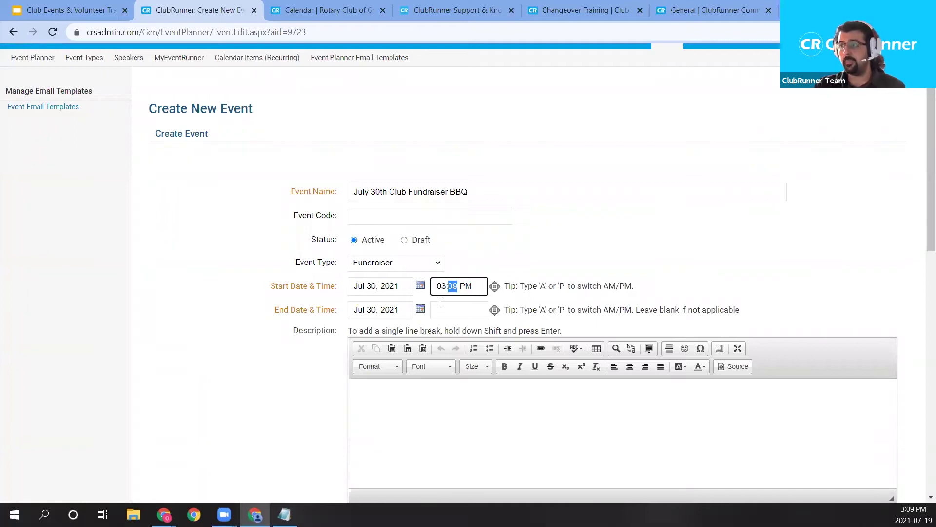
click(496, 298)
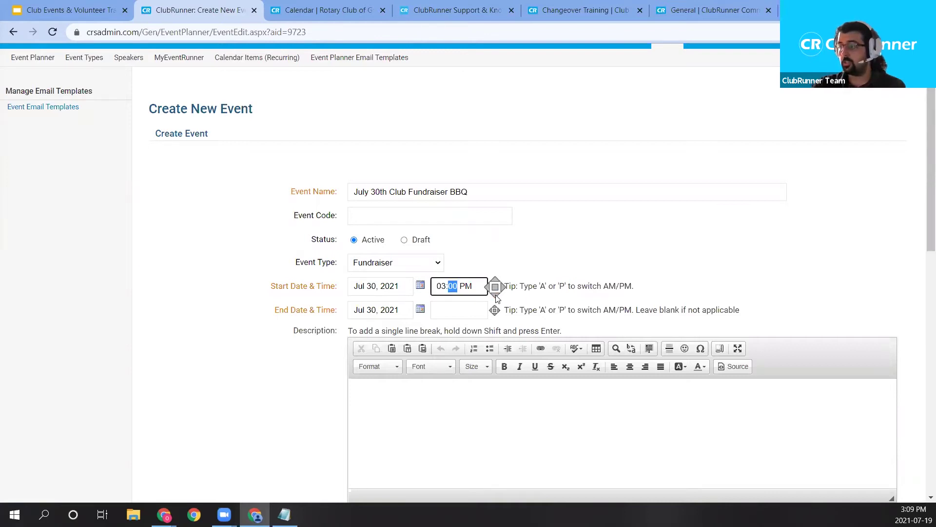
Set the event's end time to 06:00 PM.
click(462, 315)
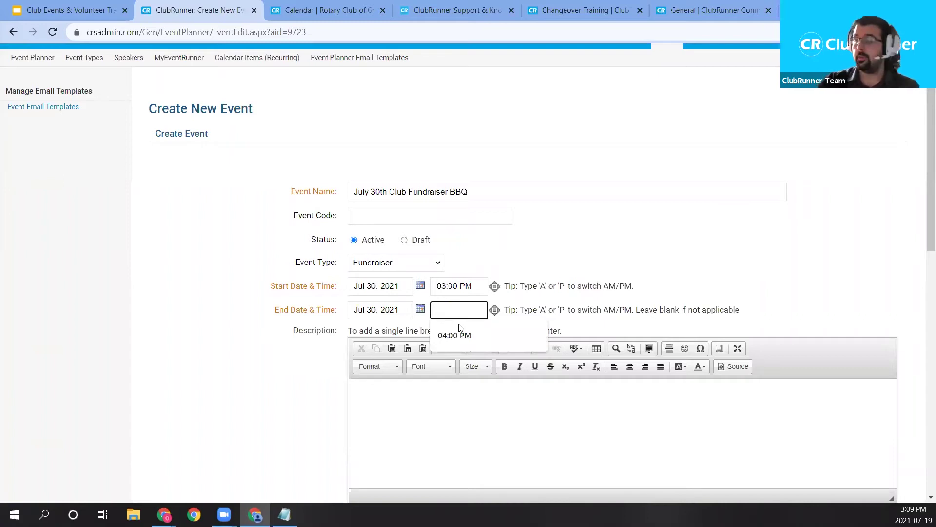
key(Up)
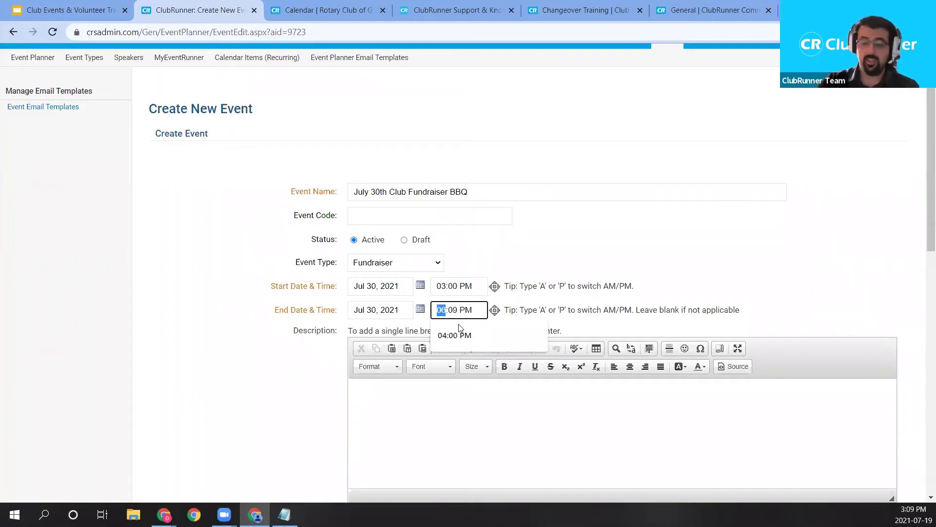
key(Right)
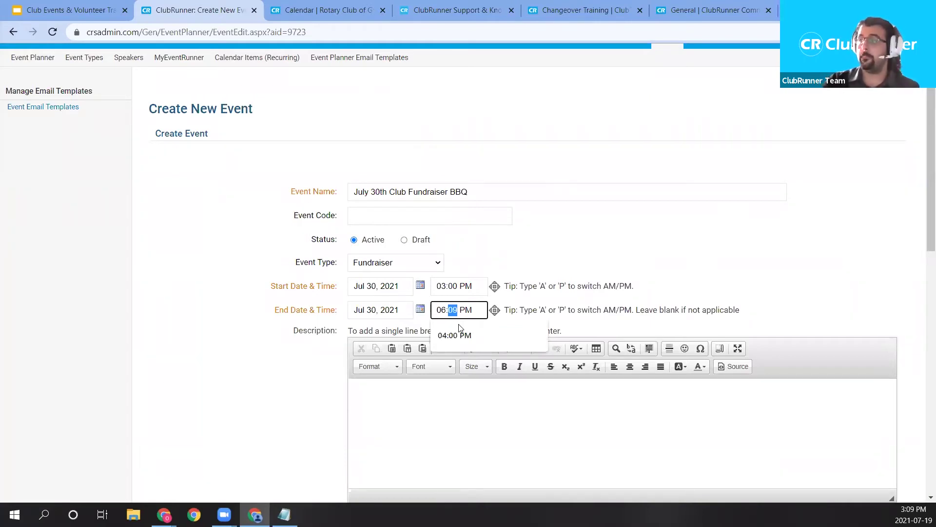
click(563, 229)
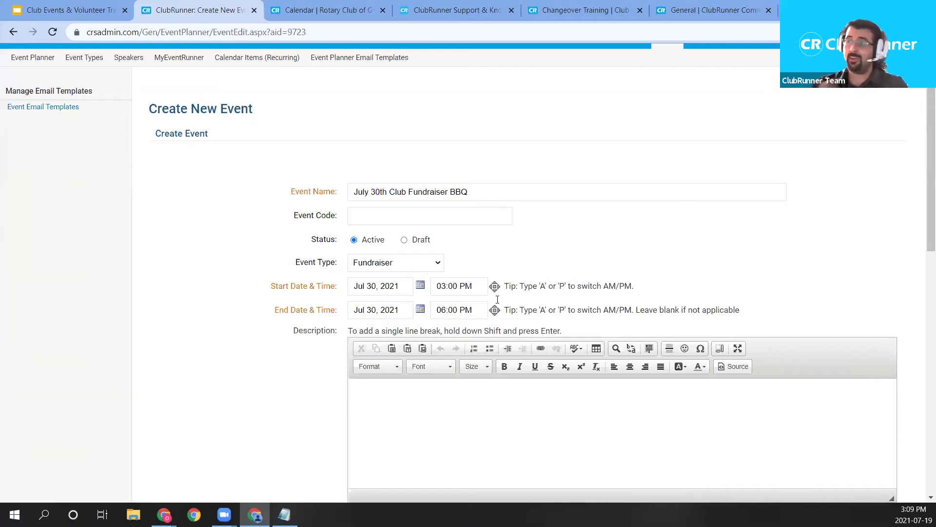
Start the event description with the line "Event Registration will be $20.".
scroll(497, 299, down, 3)
click(477, 342)
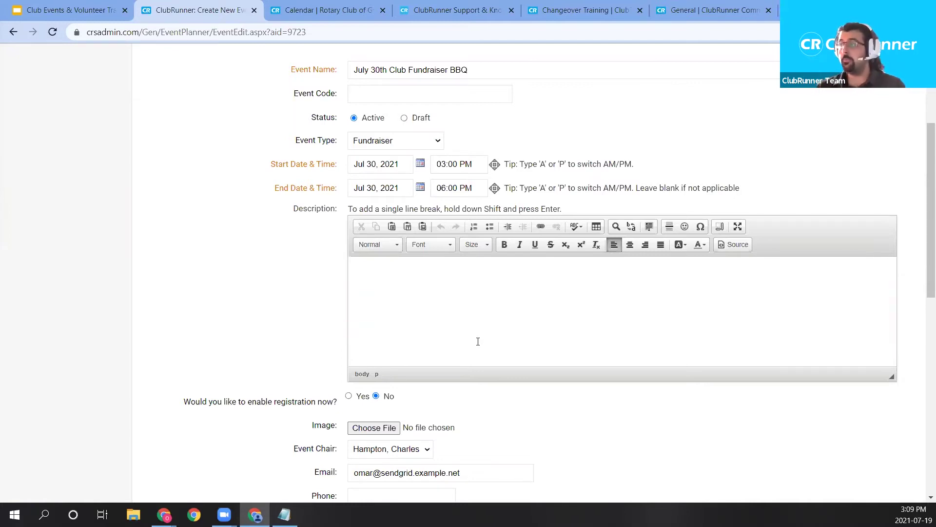
click(478, 341)
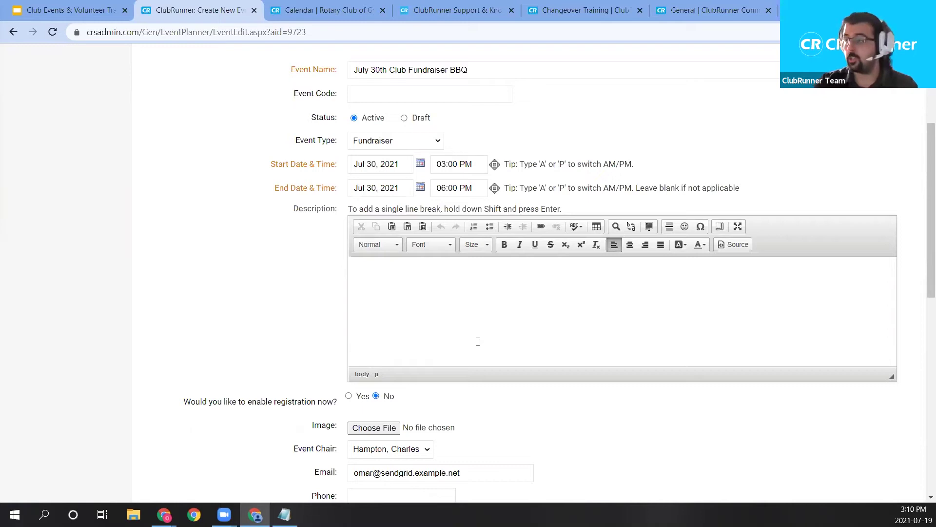
text(Event Regis)
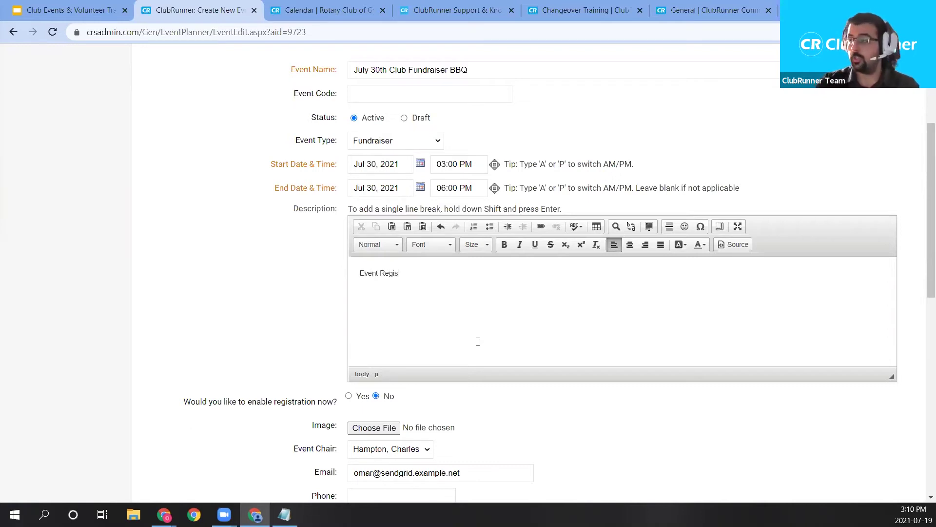
text(tration will be $20.)
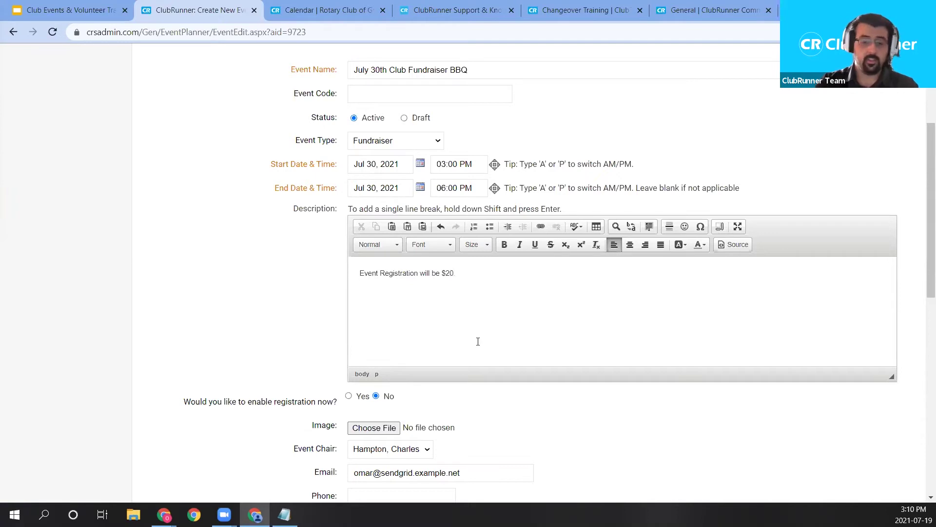
Add a second paragraph to the description reading "Registration tickets include a burger, and a soda beverage.".
key(Return)
text(Registration tickets )
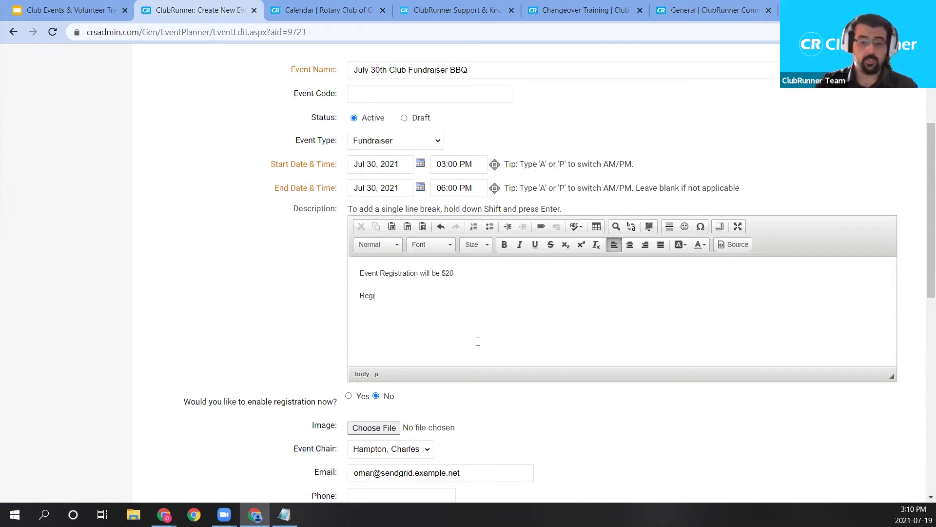
text(incl)
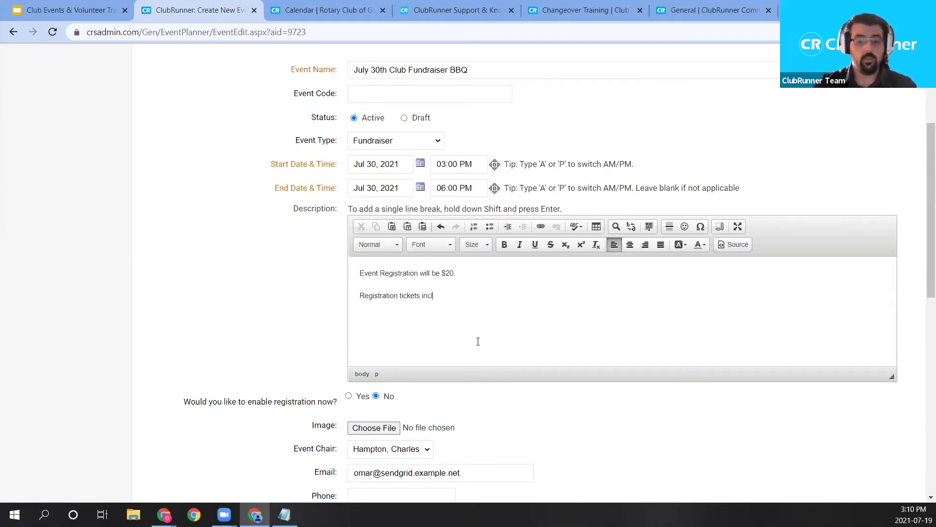
text(ude a burger, ad)
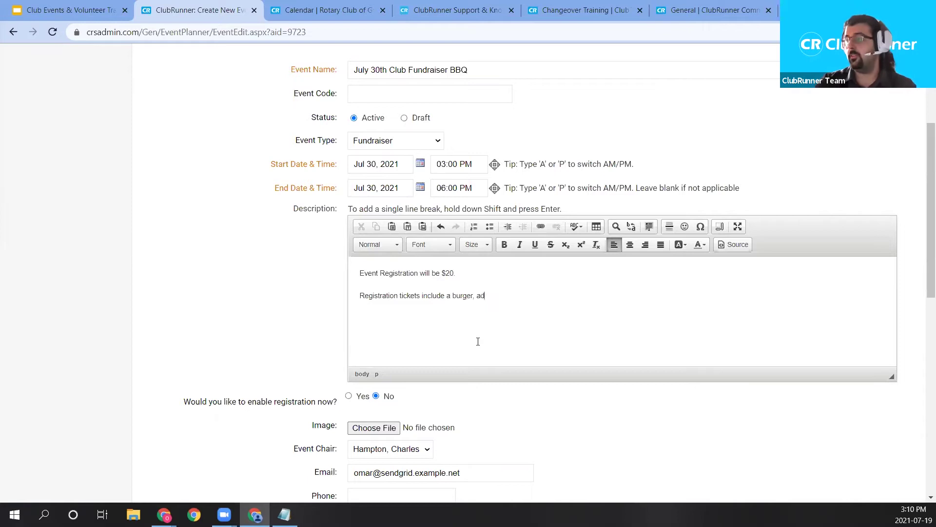
key(BackSpace)
text(nd a soda )
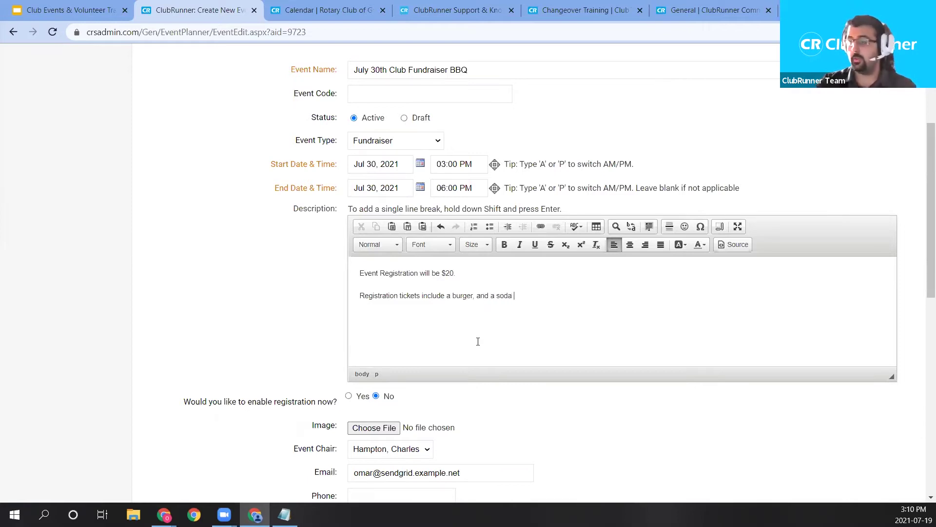
text(beverage.)
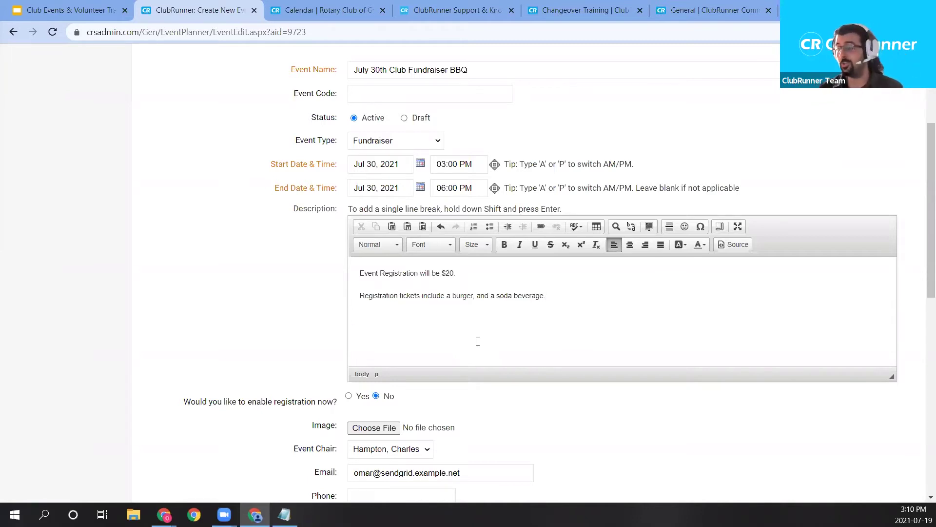
Try enabling registration for the event with Yes, and set the option back to No.
scroll(478, 341, down, 3)
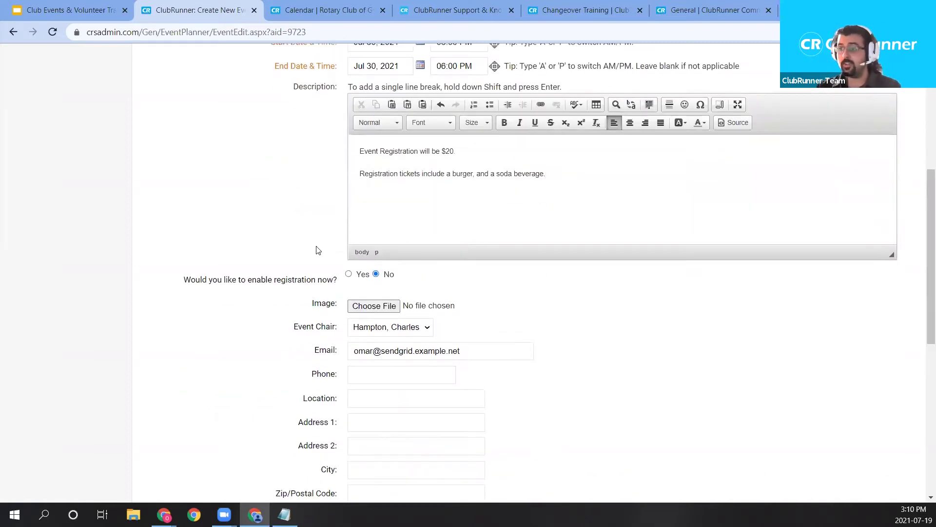
drag(184, 283, 331, 281)
click(251, 288)
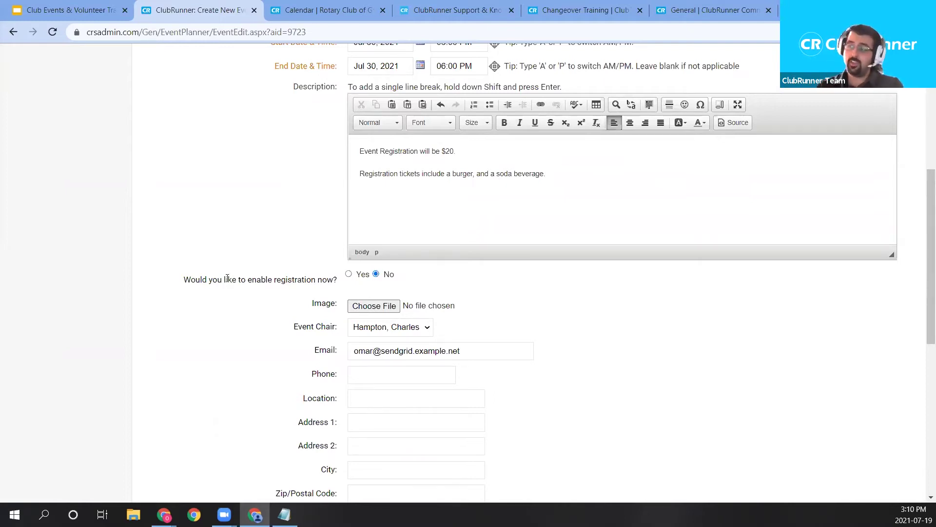
drag(182, 282, 339, 287)
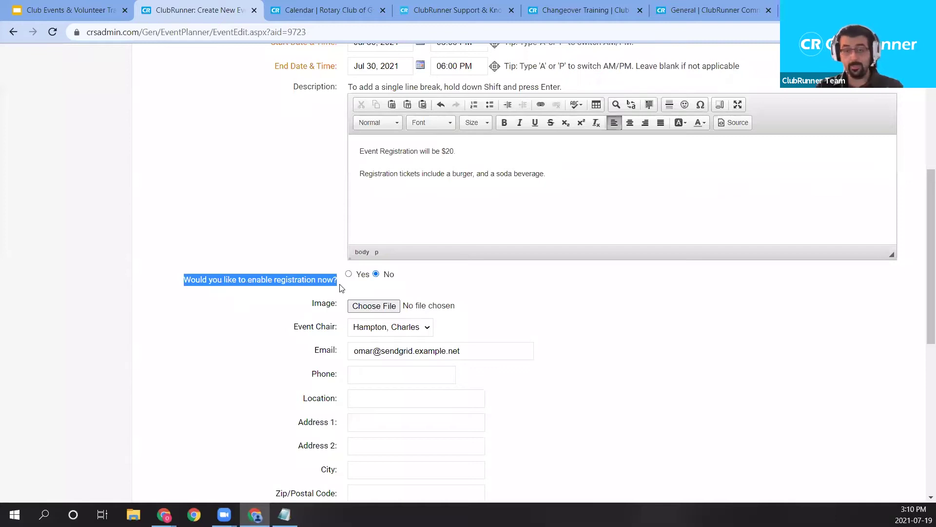
click(349, 273)
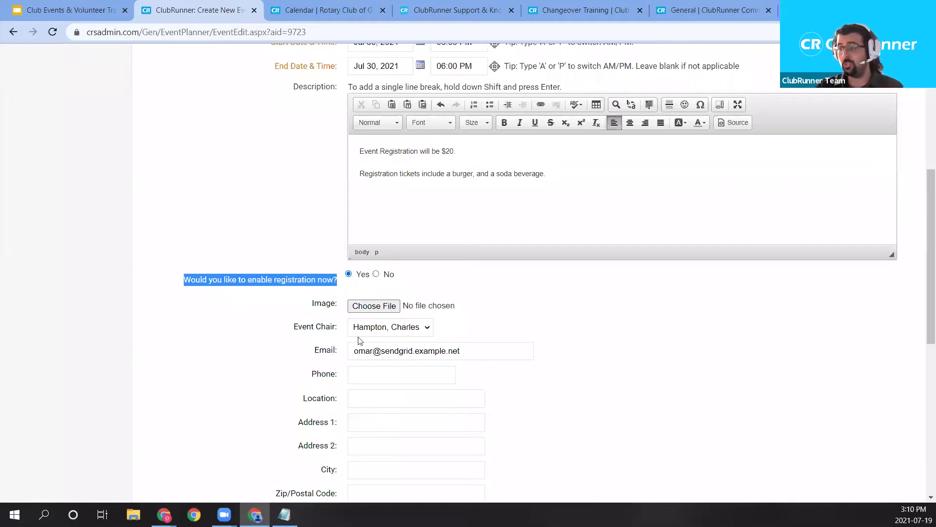
click(376, 274)
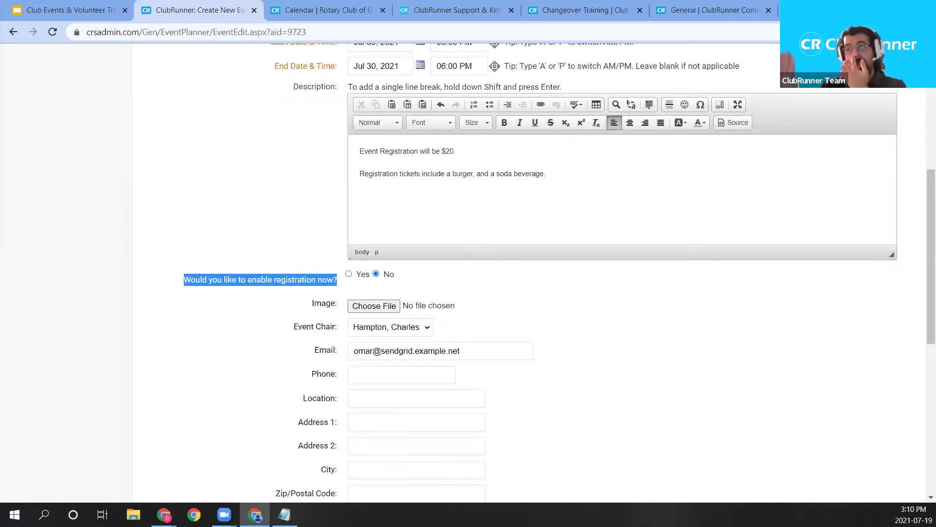
Attach the image 5227662d-819a-4353-99bc-8c0e77941032.jpg from the Demonstration folder to the event.
drag(313, 303, 327, 302)
click(451, 306)
click(443, 11)
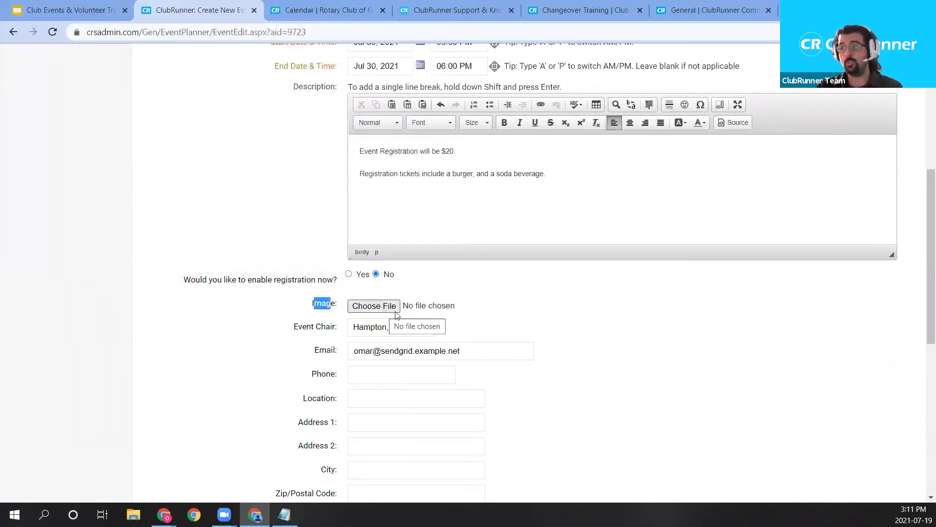
click(375, 306)
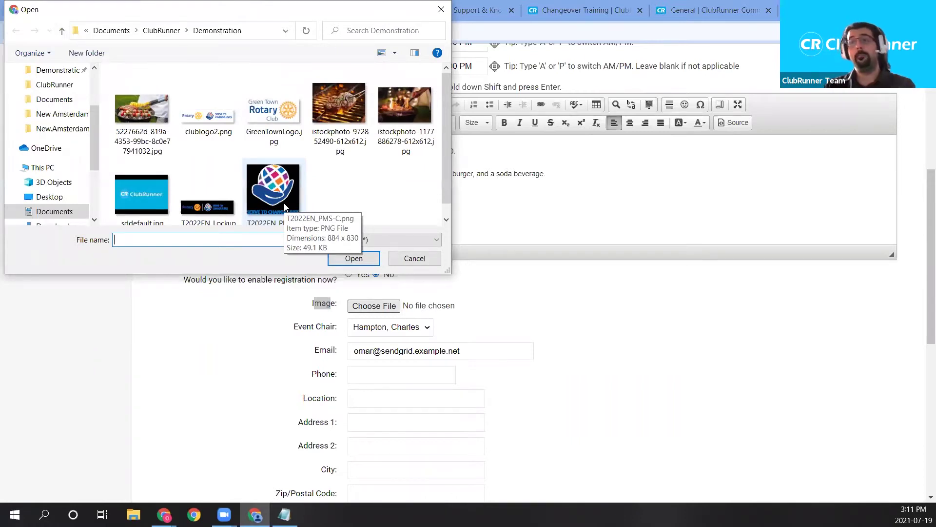
double_click(151, 119)
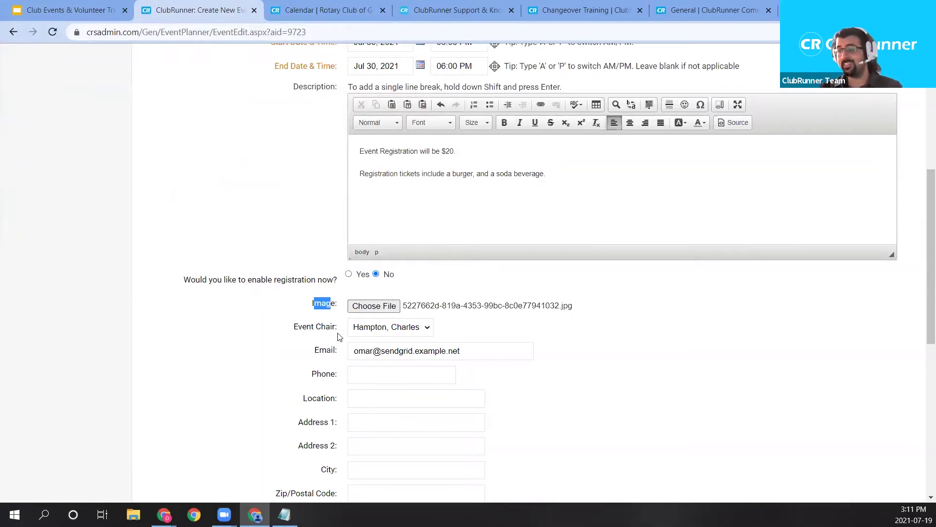
Try a different club member as the event chair, and reselect the original chair.
scroll(335, 297, down, 1)
double_click(326, 269)
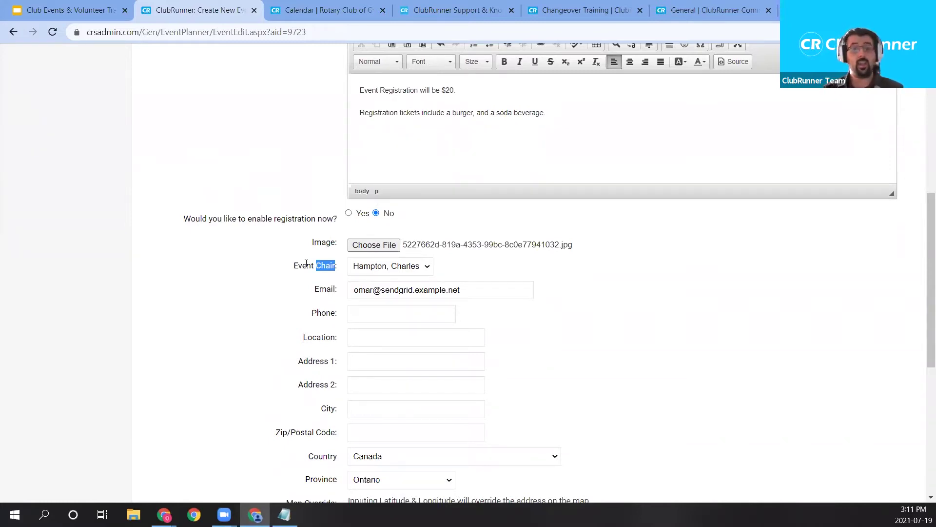
click(390, 266)
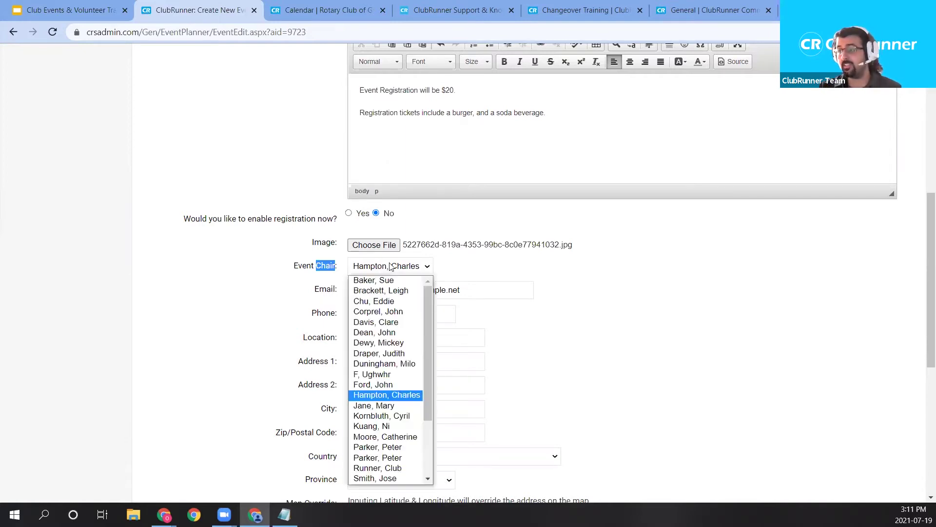
click(398, 427)
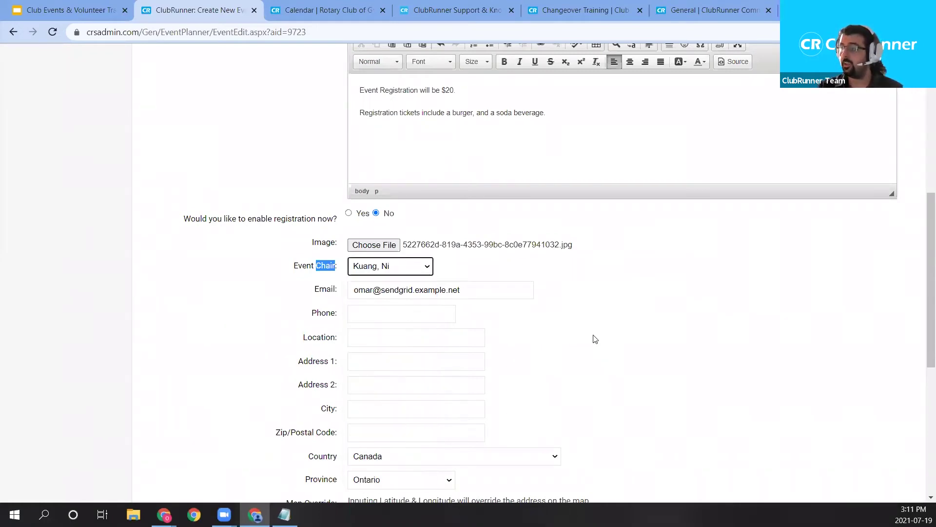
drag(442, 291, 328, 290)
key(Tab)
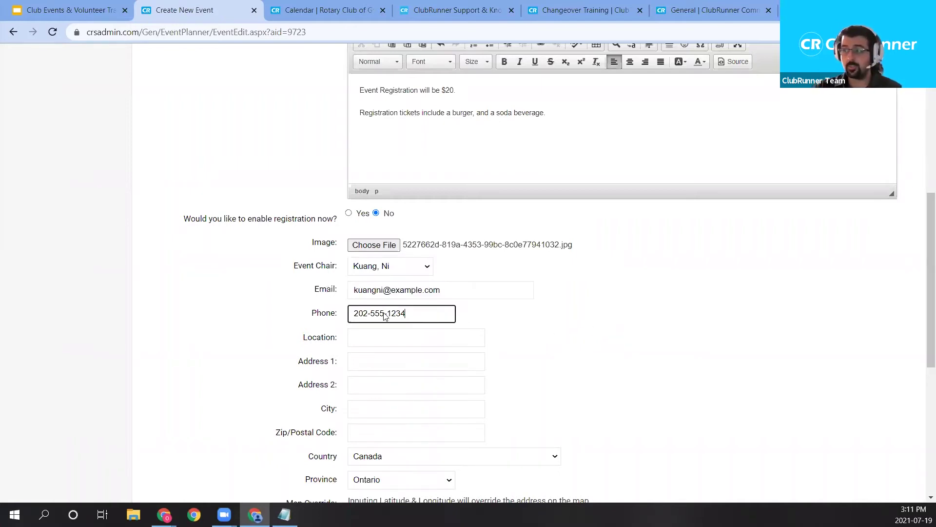
click(512, 317)
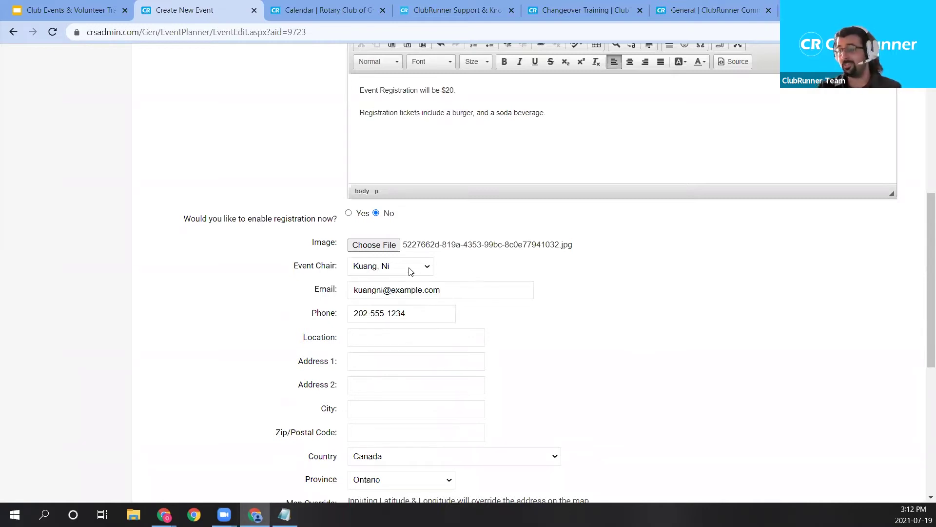
click(410, 271)
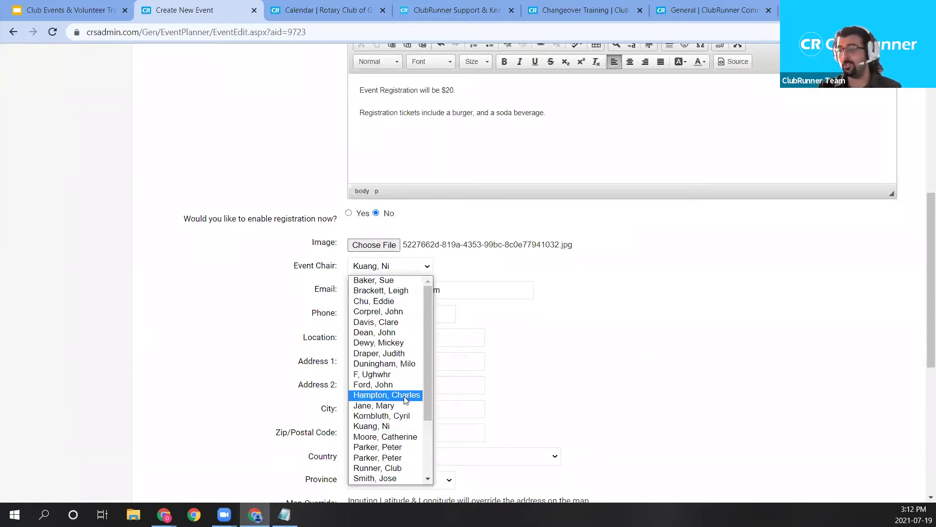
click(404, 395)
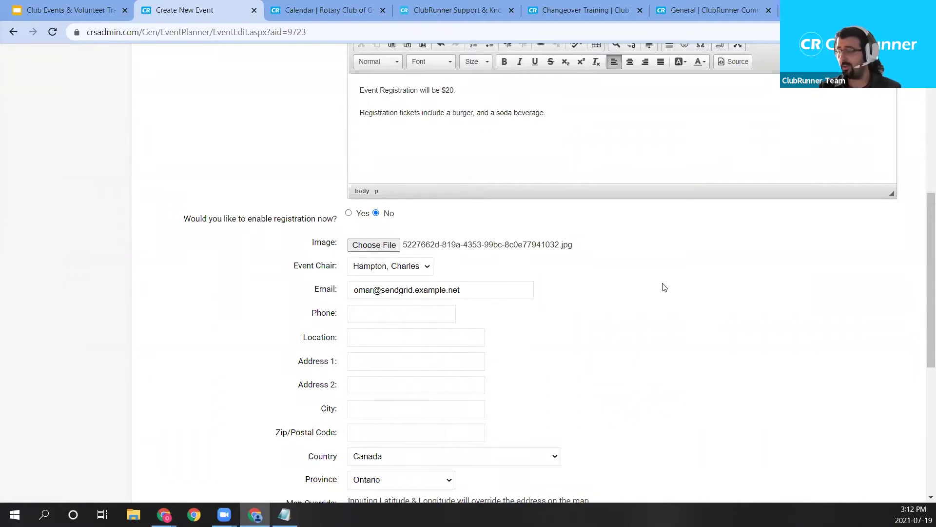
Fill the event's Location field with the saved street address suggestion.
scroll(629, 292, down, 1)
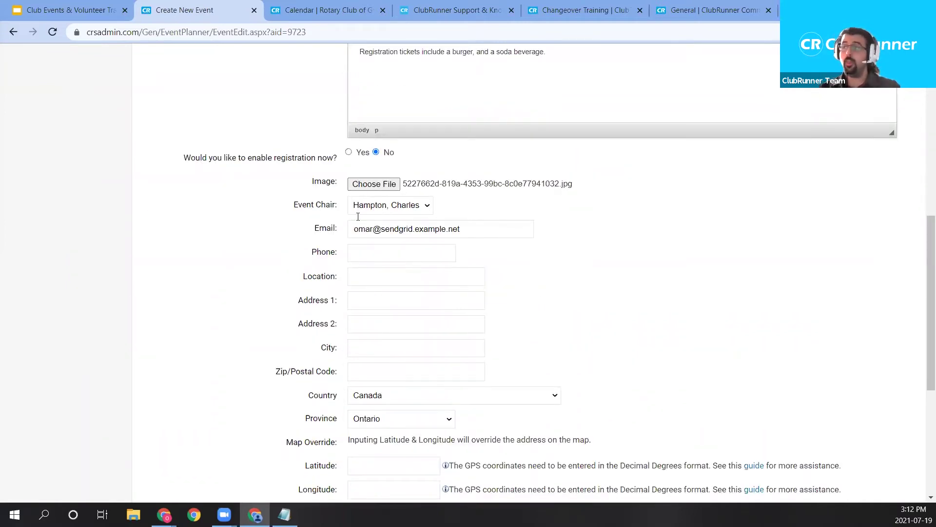
scroll(371, 246, down, 1)
scroll(375, 195, down, 1)
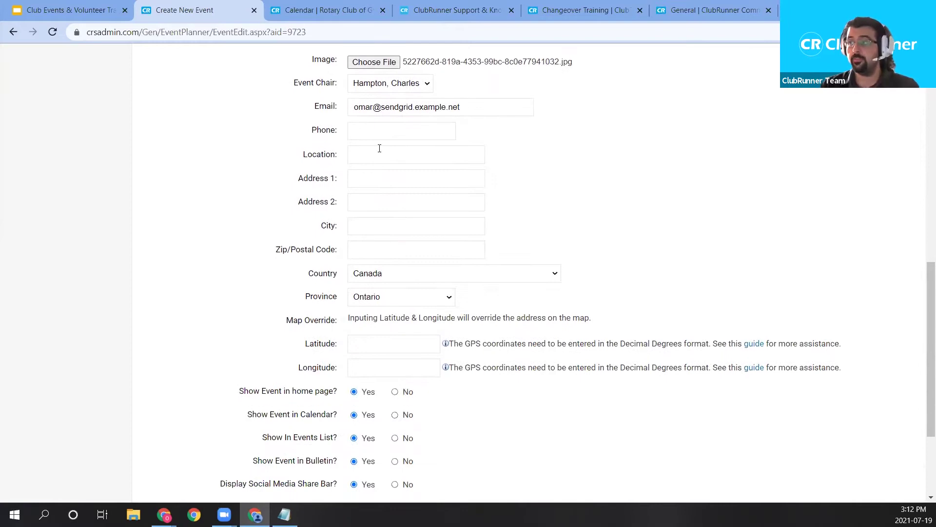
drag(299, 154, 395, 329)
click(618, 216)
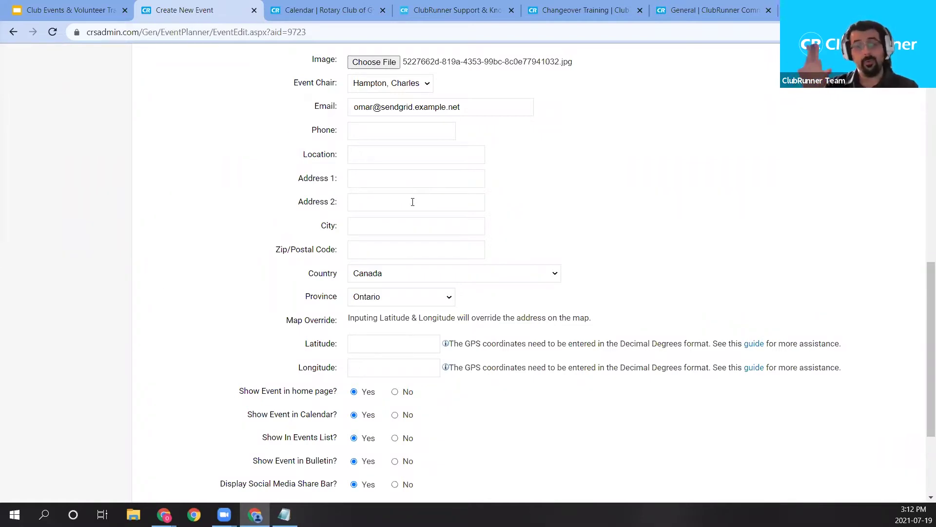
click(377, 155)
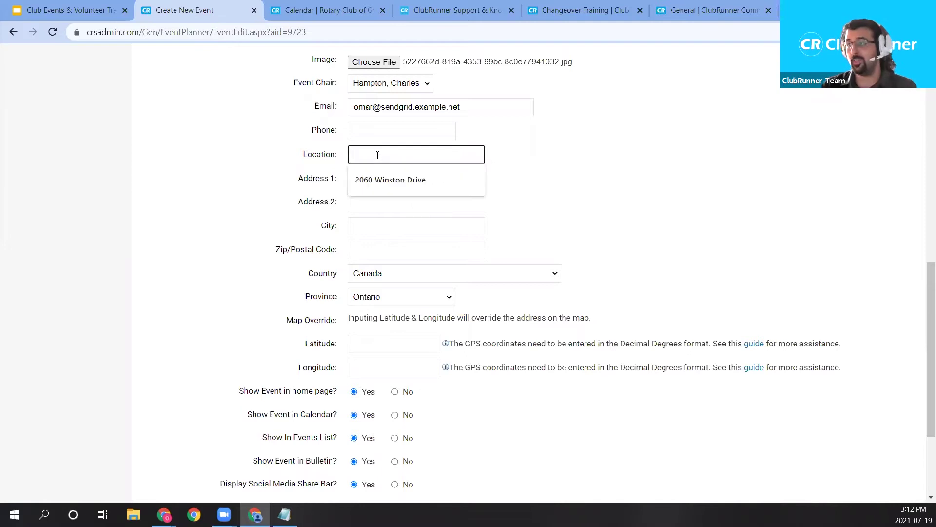
click(397, 180)
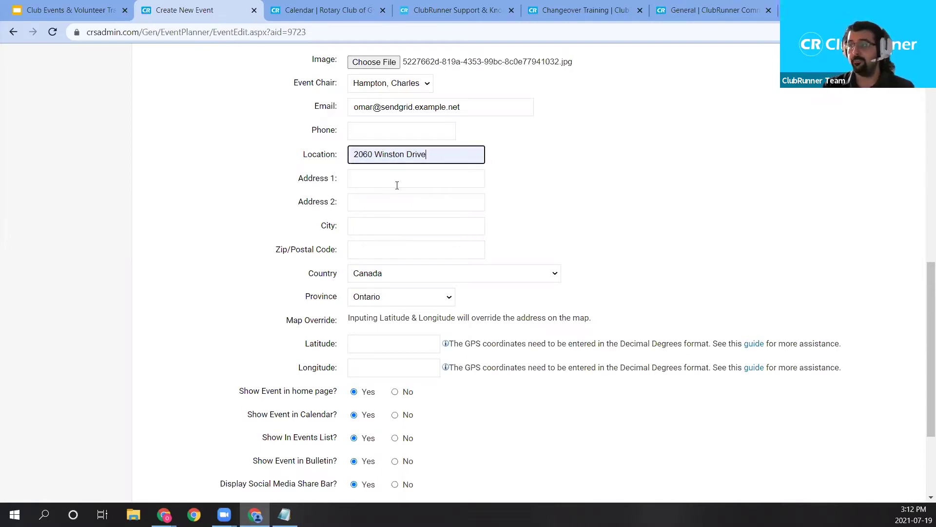
Copy the street address from the Location field into Address 1.
click(405, 180)
click(652, 159)
triple_click(445, 154)
key(ctrl+c)
click(394, 180)
key(ctrl+v)
Fill in the city and the postal code of the event's address.
click(443, 225)
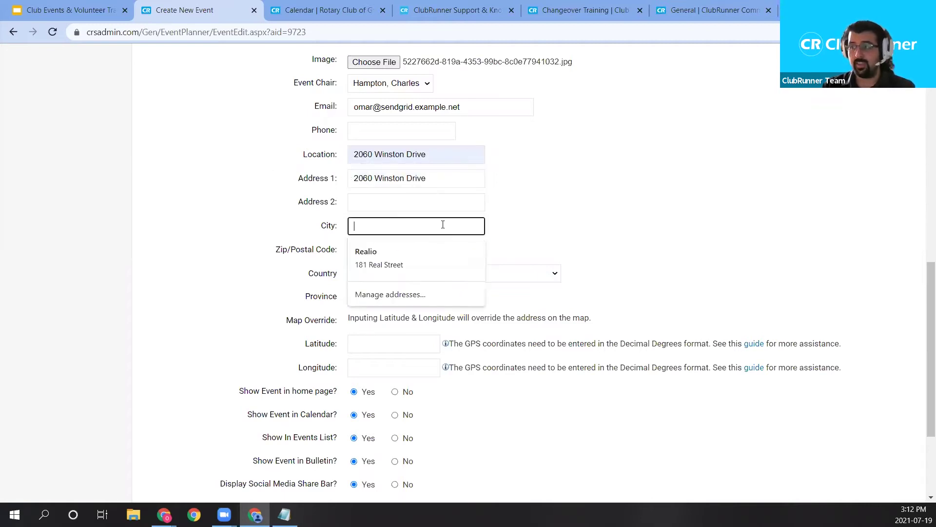
text(Milto)
key(BackSpace)
key(BackSpace)
key(BackSpace)
key(BackSpace)
key(BackSpace)
text(O)
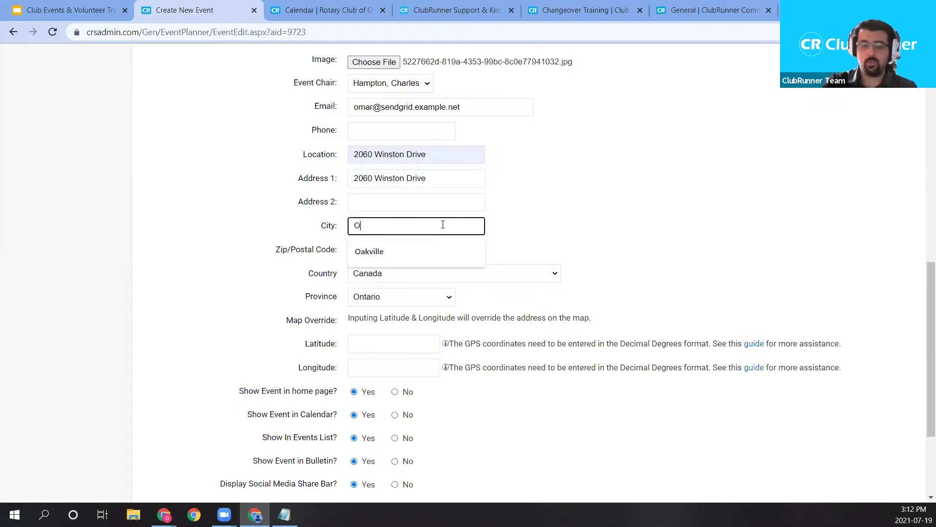
text(akville)
key(Tab)
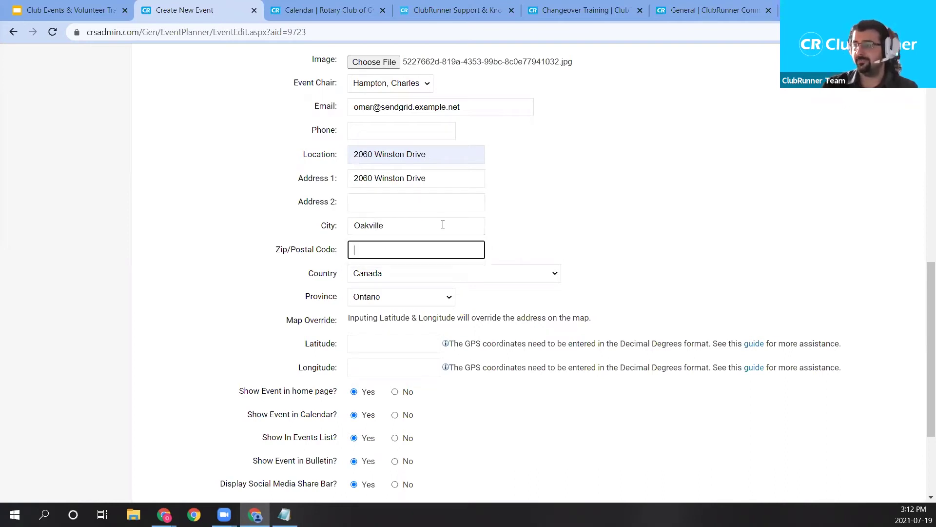
text(L6)
key(Down)
key(Return)
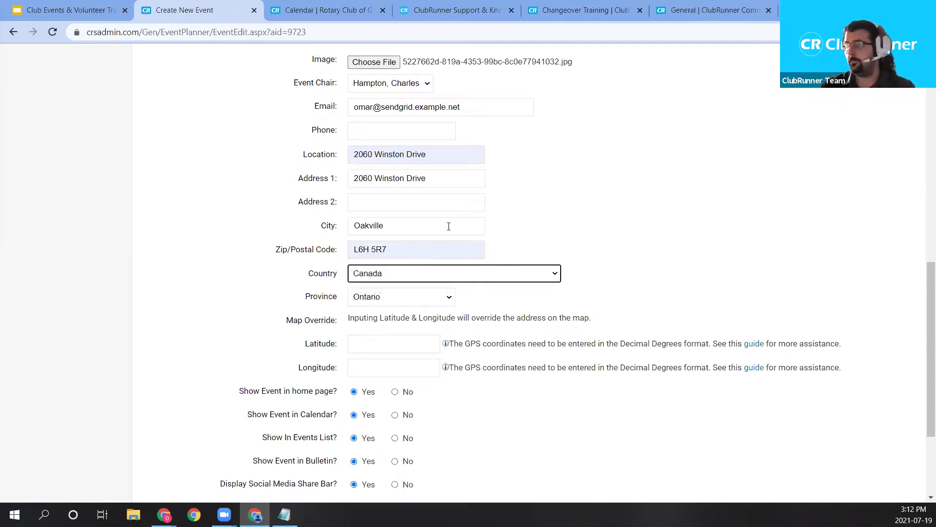
Review the event form's Location, Address 1 and map override Latitude and Longitude fields.
scroll(557, 246, down, 2)
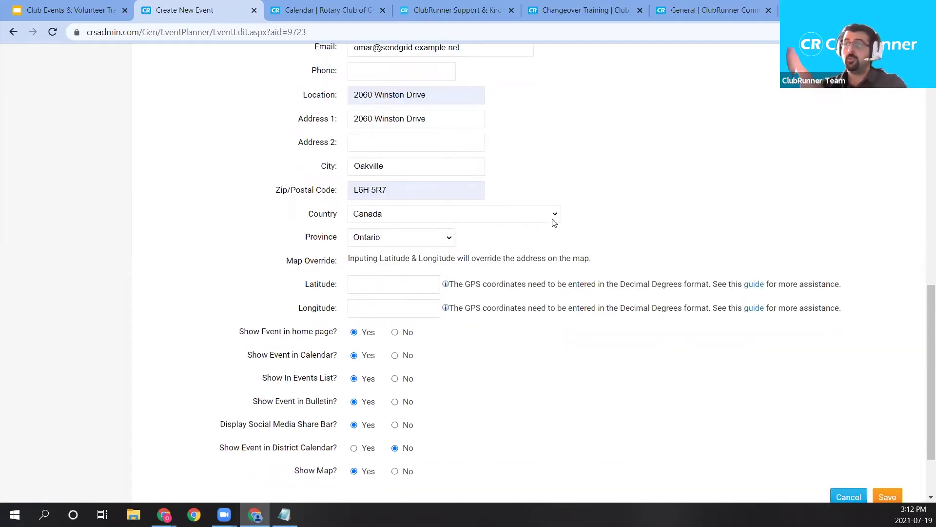
scroll(554, 219, up, 2)
click(448, 161)
drag(448, 162, 336, 164)
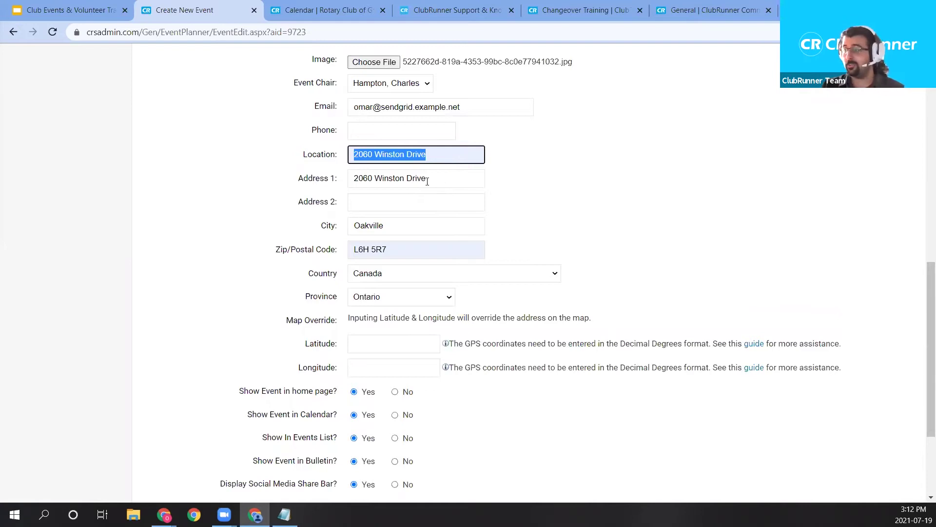
key(Tab)
click(666, 190)
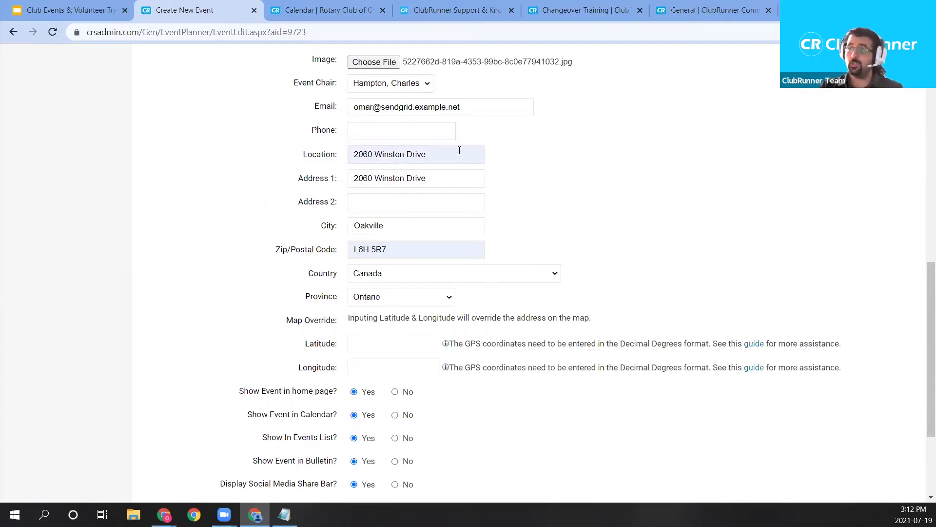
drag(460, 150, 323, 163)
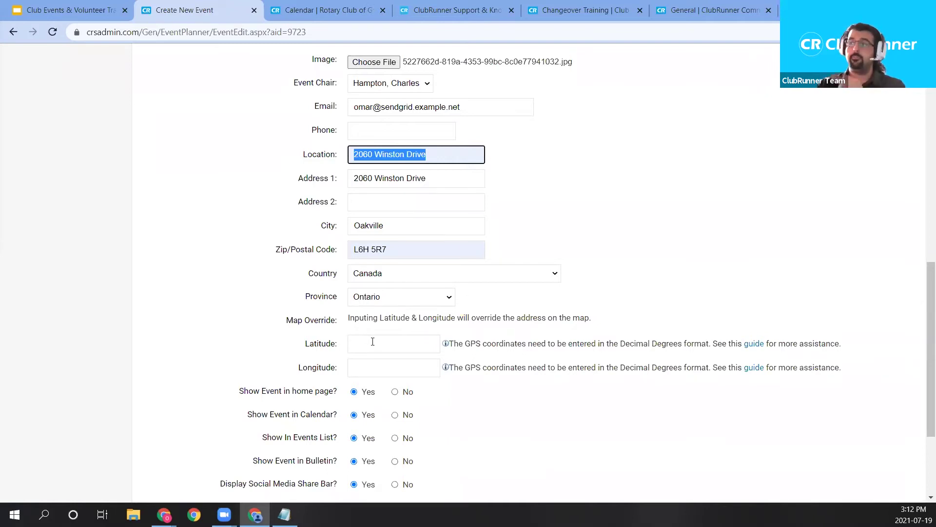
drag(310, 344, 344, 349)
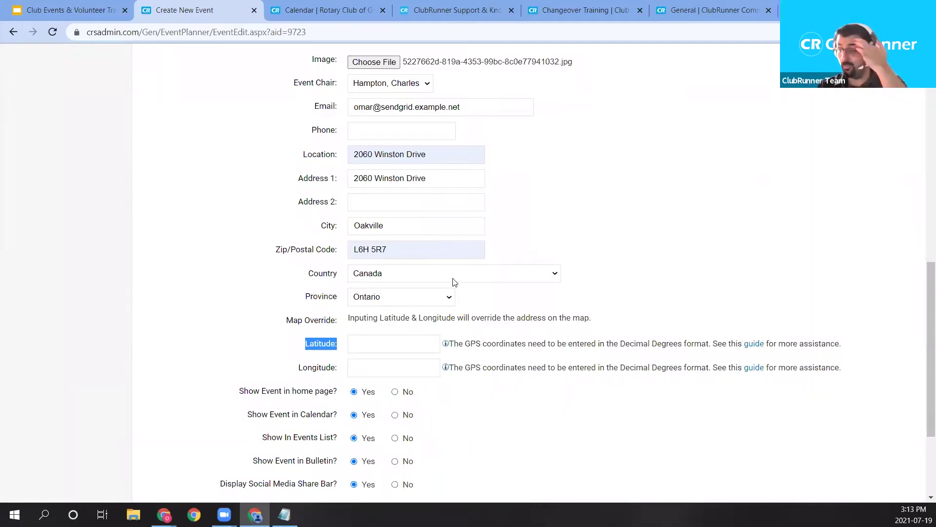
Examine the event's display options, from Show Event in home page through Show Map.
scroll(561, 246, down, 1)
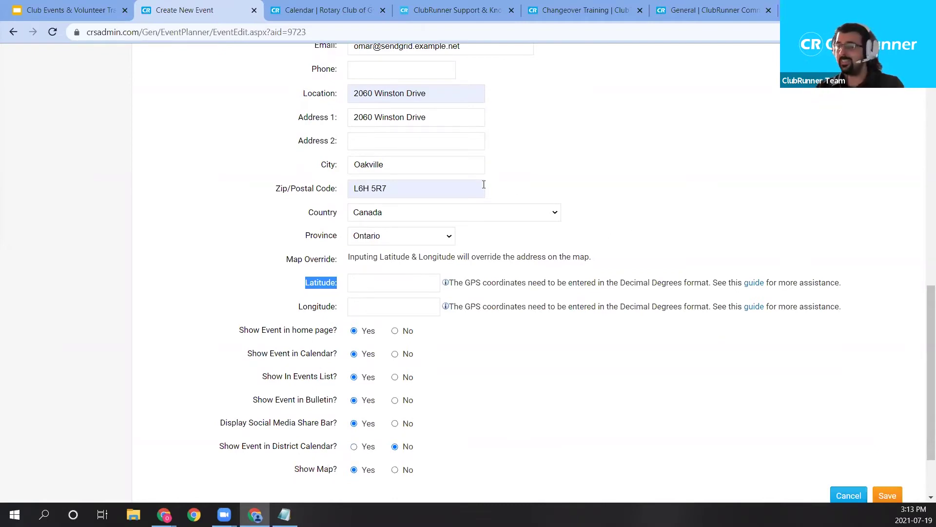
scroll(481, 280, down, 1)
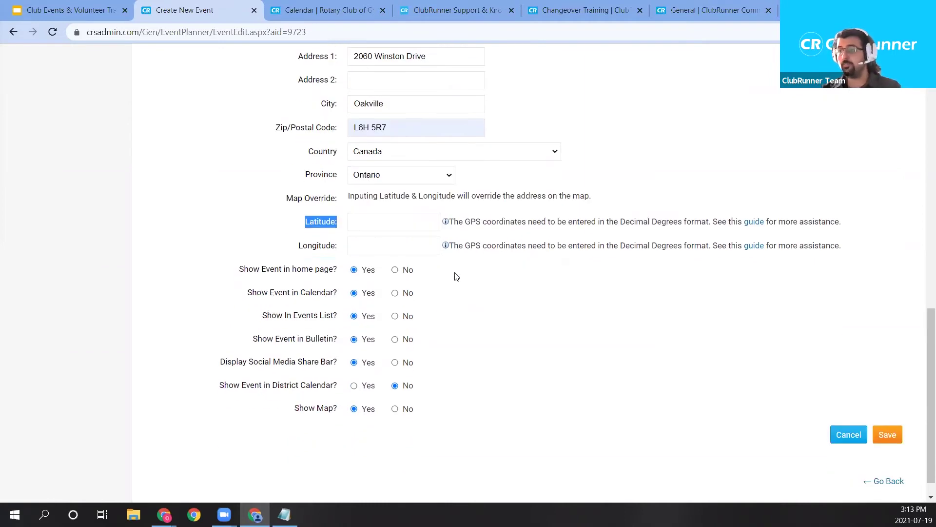
drag(221, 266, 340, 398)
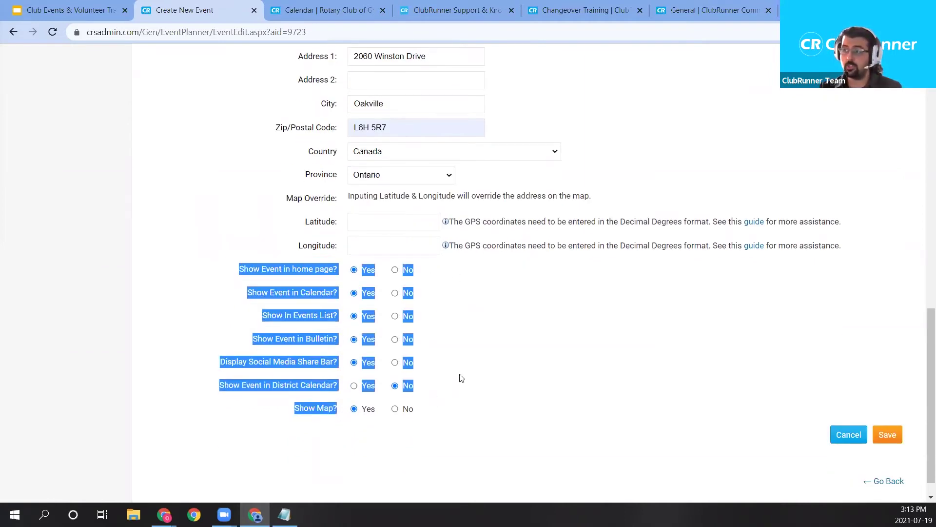
click(518, 418)
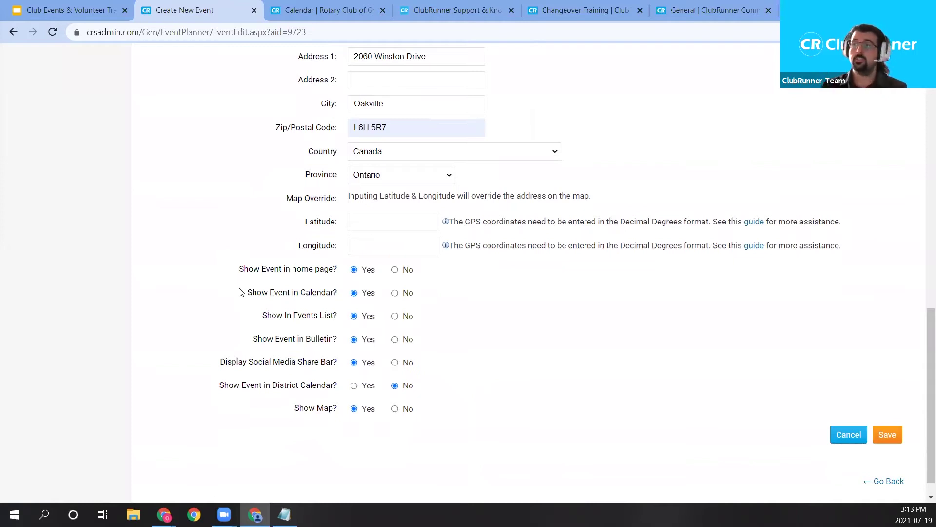
Check the Club Events section on the club website's home page and return to the event form.
triple_click(287, 269)
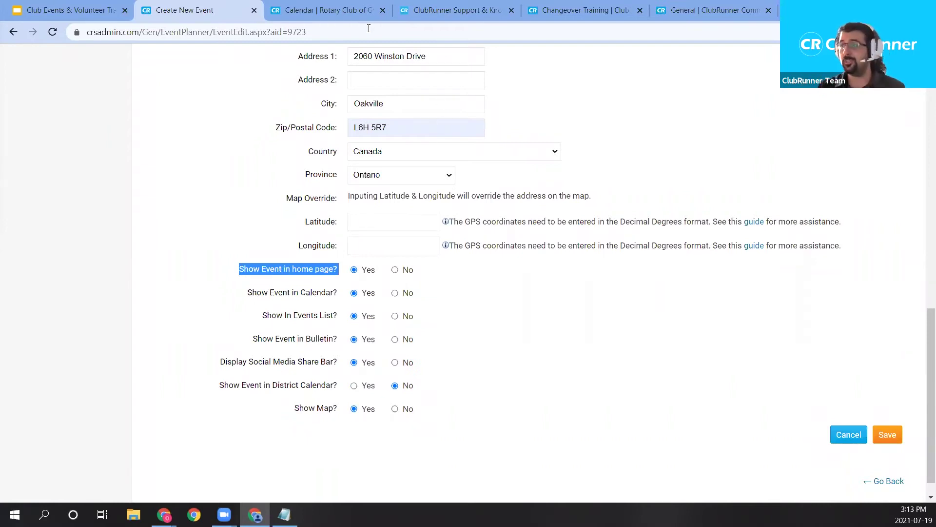
click(339, 7)
click(326, 89)
scroll(337, 148, down, 5)
scroll(336, 149, down, 12)
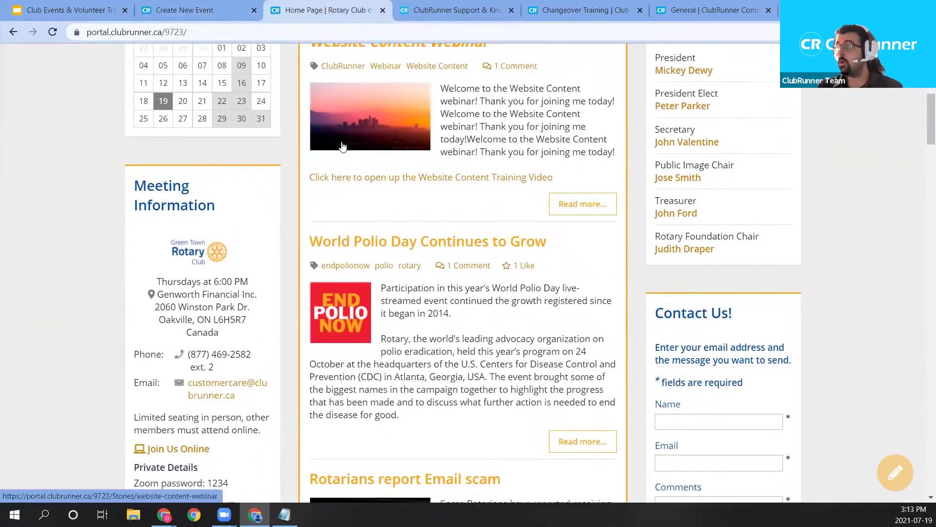
triple_click(219, 210)
scroll(184, 137, down, 2)
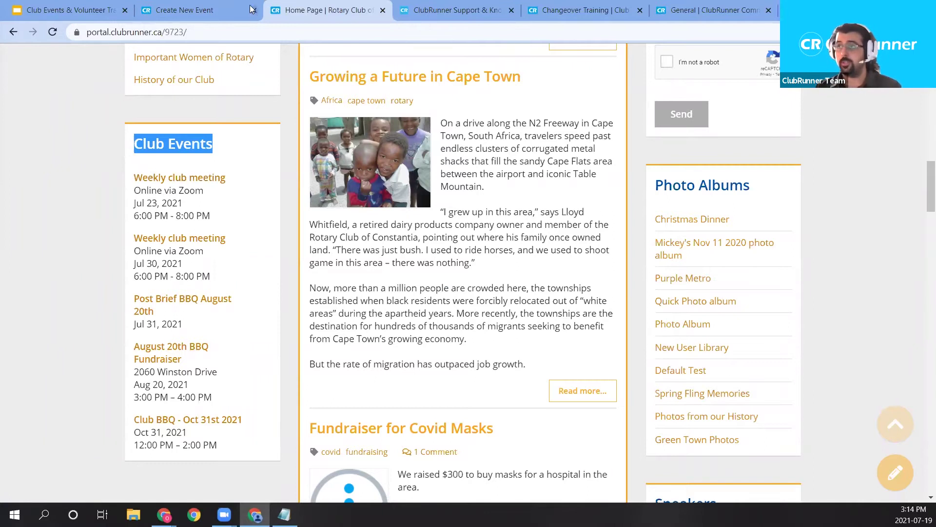
click(234, 11)
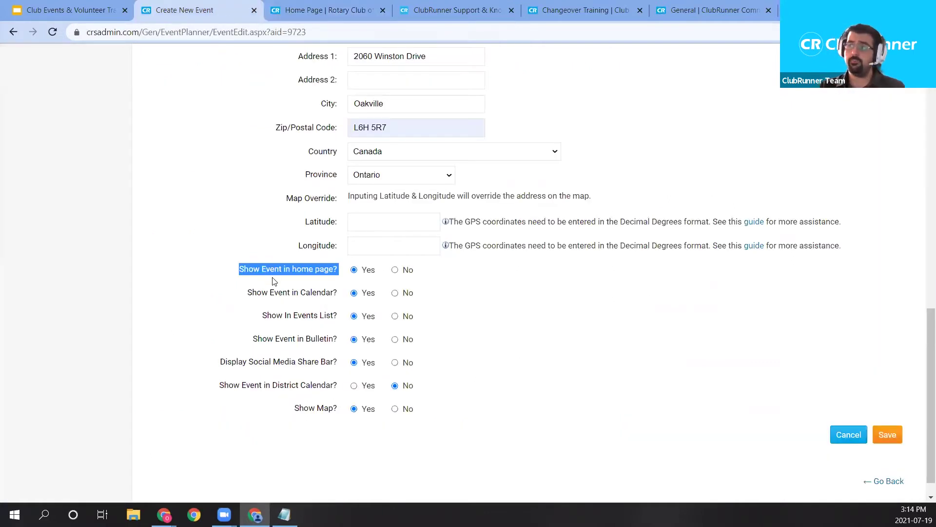
Review the Show Event in Calendar option, open the club website's Calendar page, and return to the event form.
click(244, 297)
drag(244, 298, 340, 296)
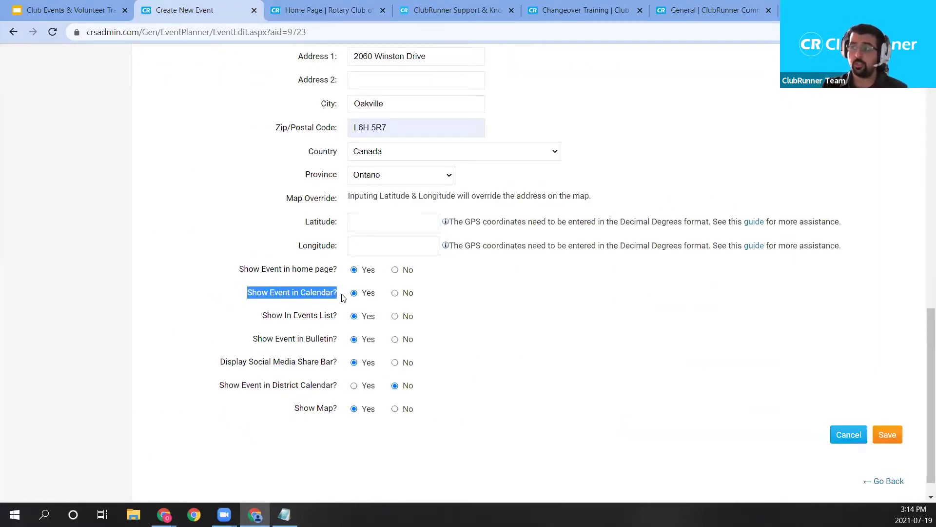
click(336, 15)
scroll(434, 234, up, 10)
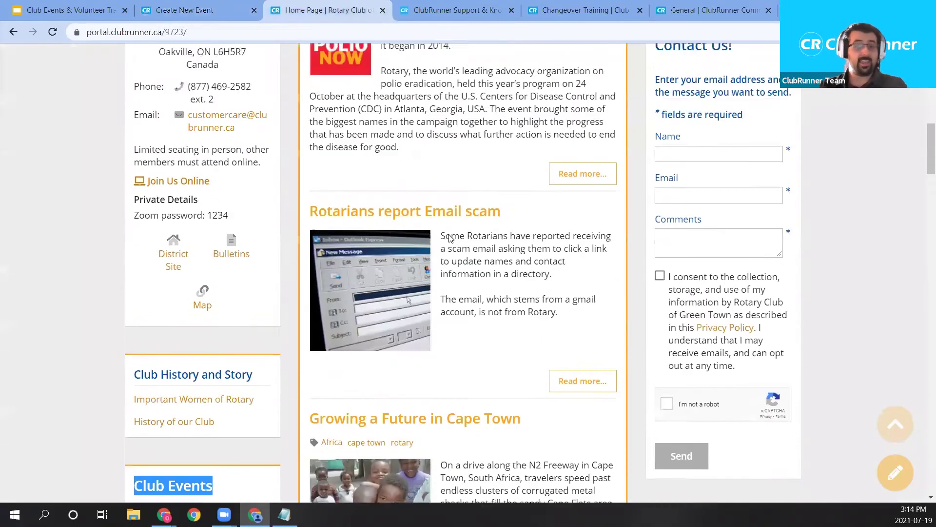
scroll(540, 227, up, 7)
mouse_move(634, 117)
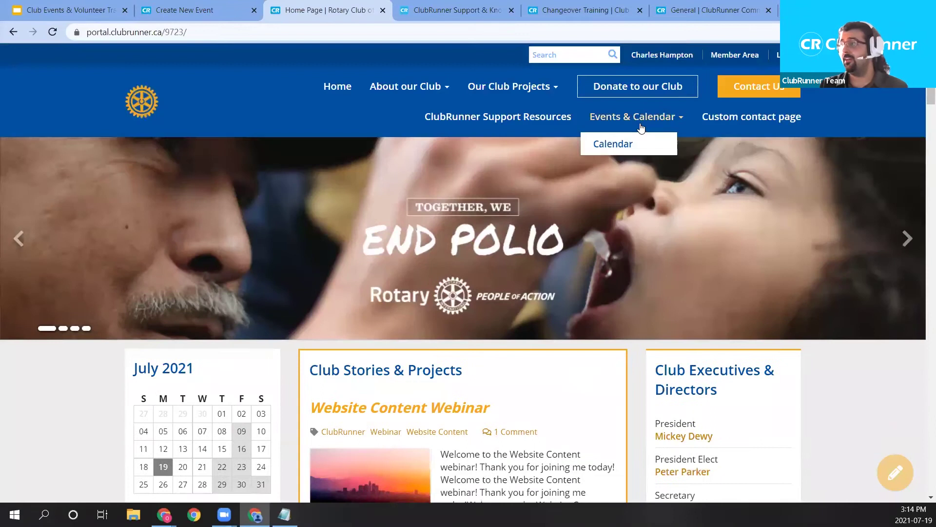
click(616, 146)
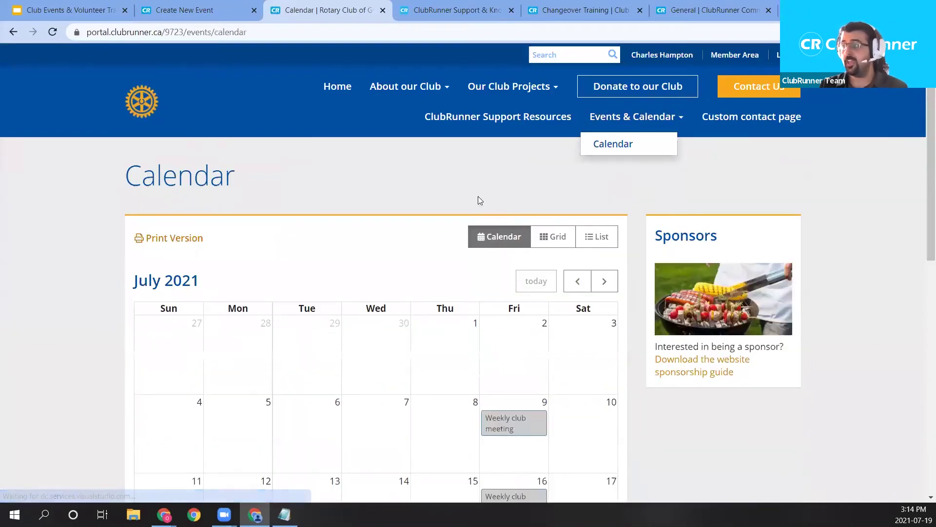
click(193, 10)
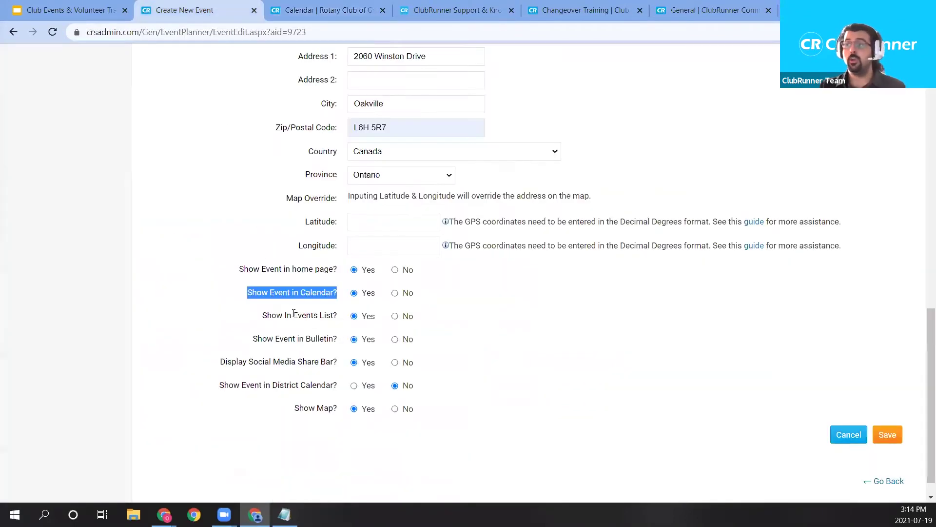
Examine the July 2021 calendar on the club website, including July 30, and return to the event form.
click(328, 10)
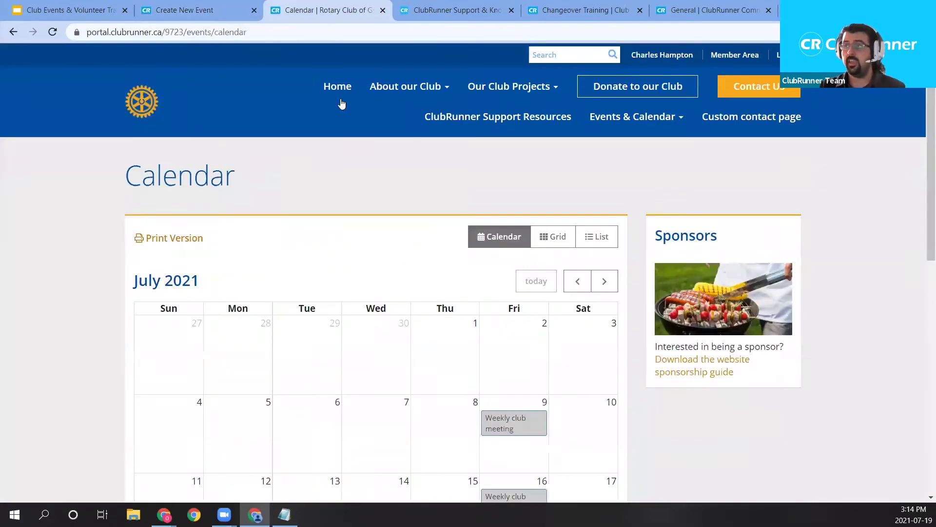
scroll(449, 195, down, 5)
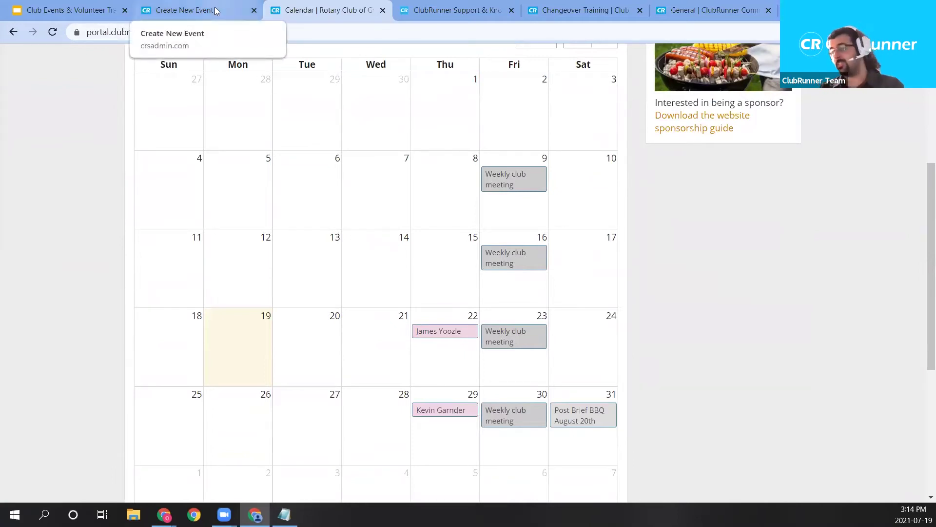
scroll(341, 195, up, 2)
scroll(328, 213, down, 2)
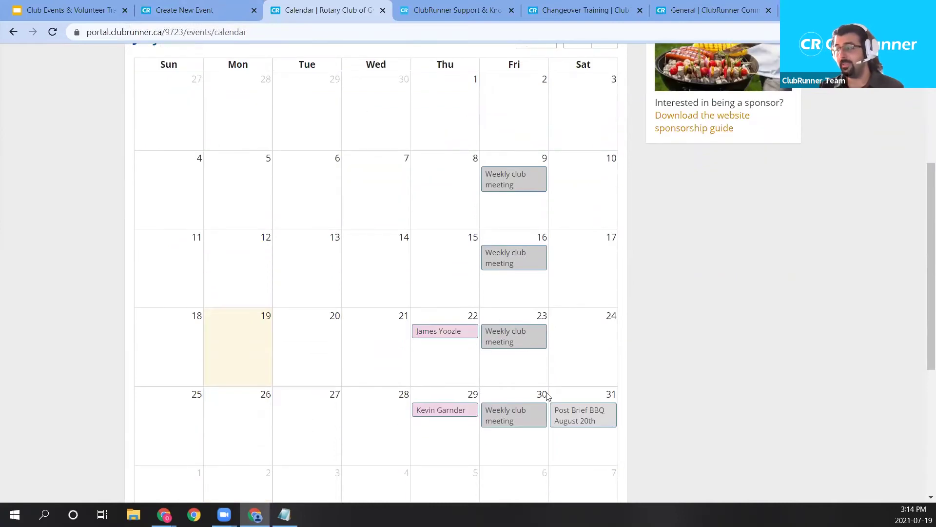
click(210, 6)
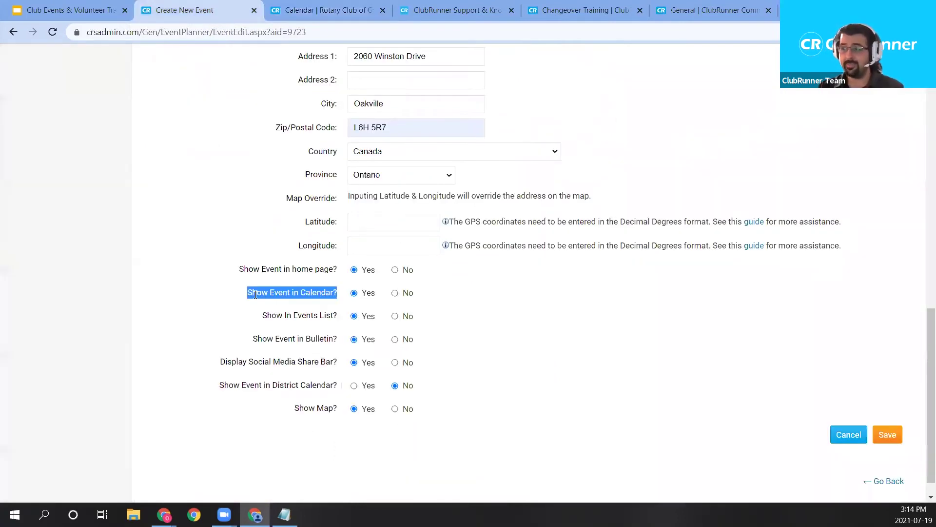
Review the Show In Events List option, browse the club website's events in list view, and return to the event form.
drag(263, 317, 336, 322)
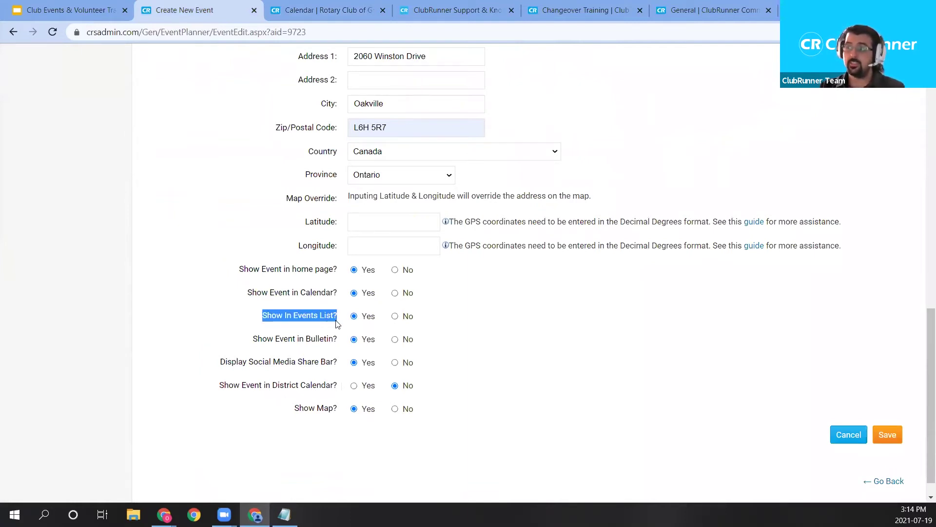
click(367, 5)
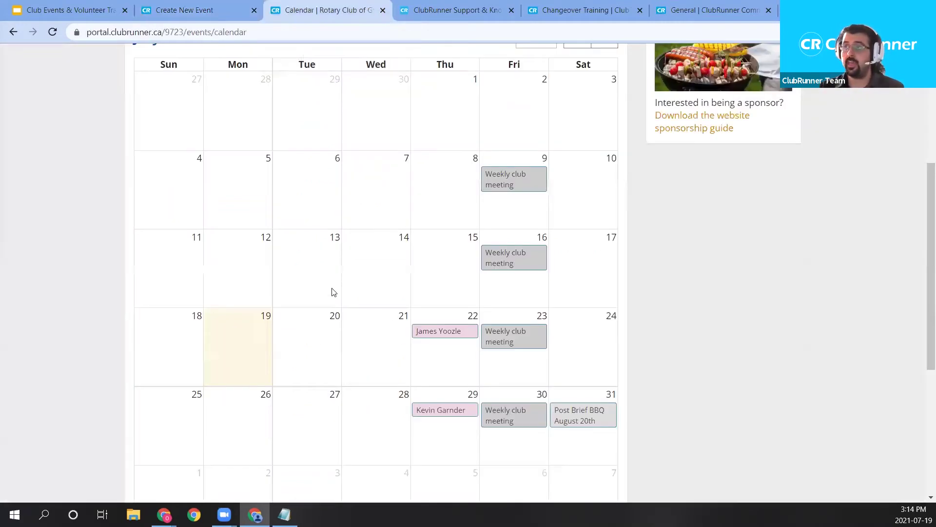
scroll(426, 263, up, 5)
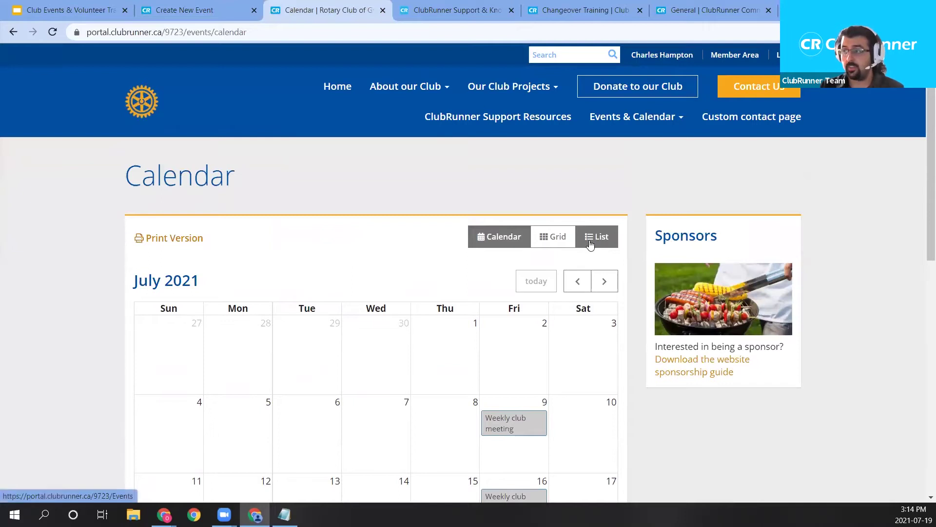
click(590, 247)
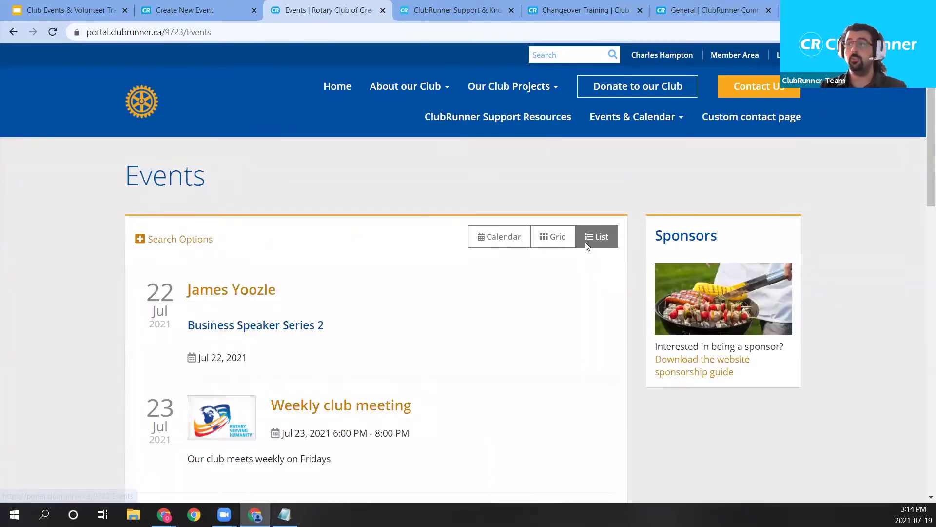
scroll(473, 246, down, 4)
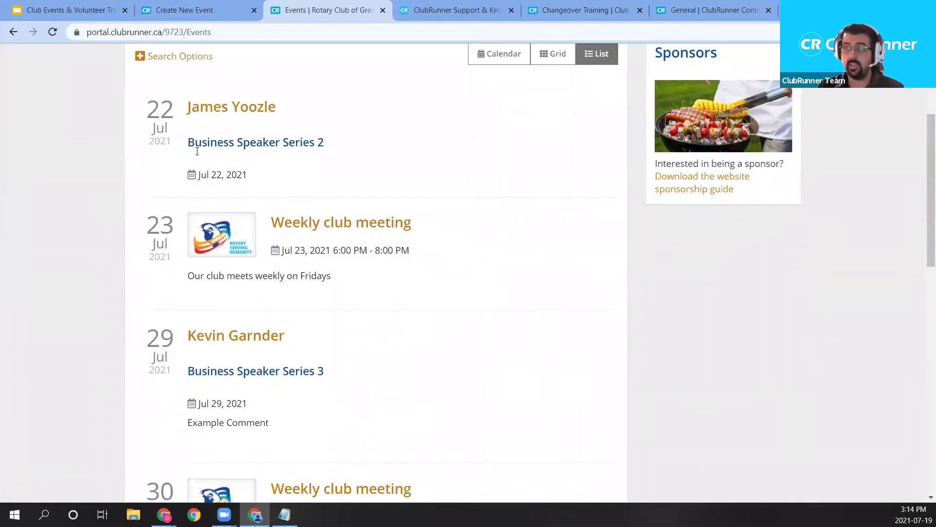
scroll(186, 389, down, 1)
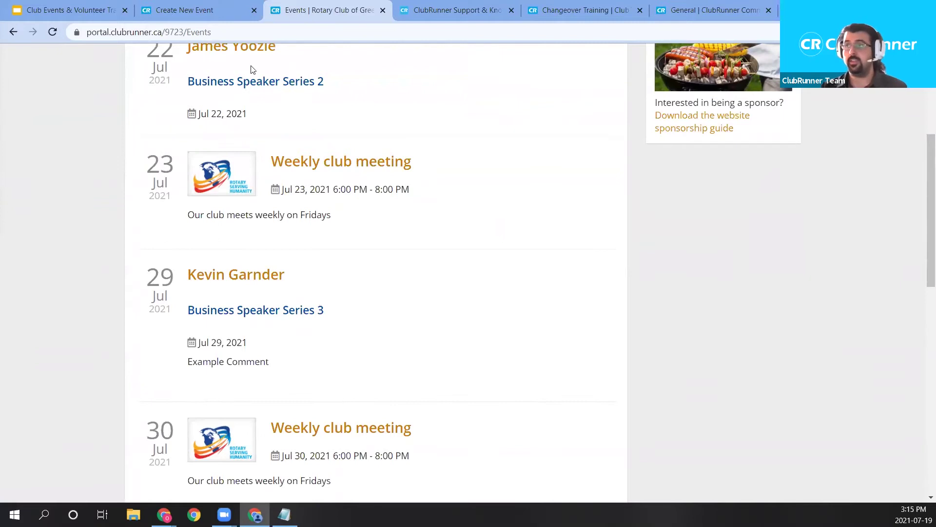
scroll(286, 120, up, 5)
click(192, 10)
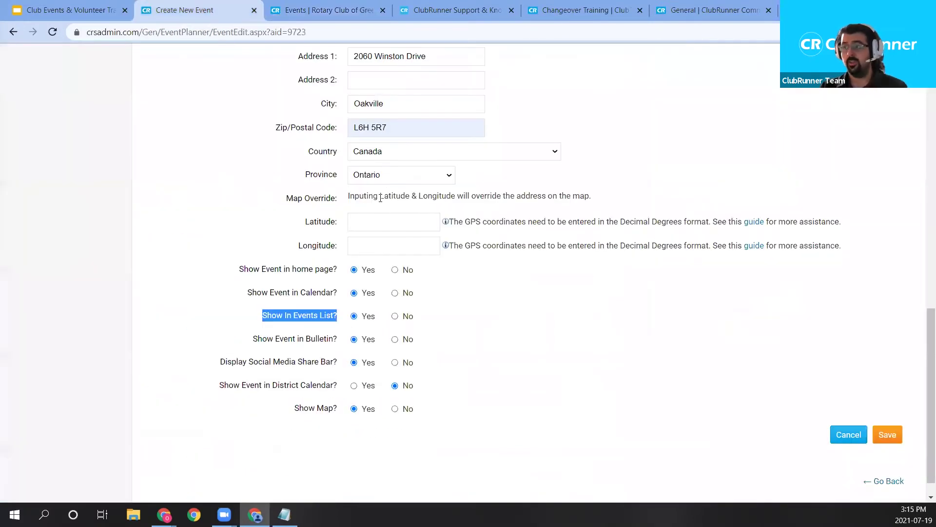
Review the bulletin and home page display options, revisit the website's Club Events section, and return to the event form.
drag(253, 338, 338, 343)
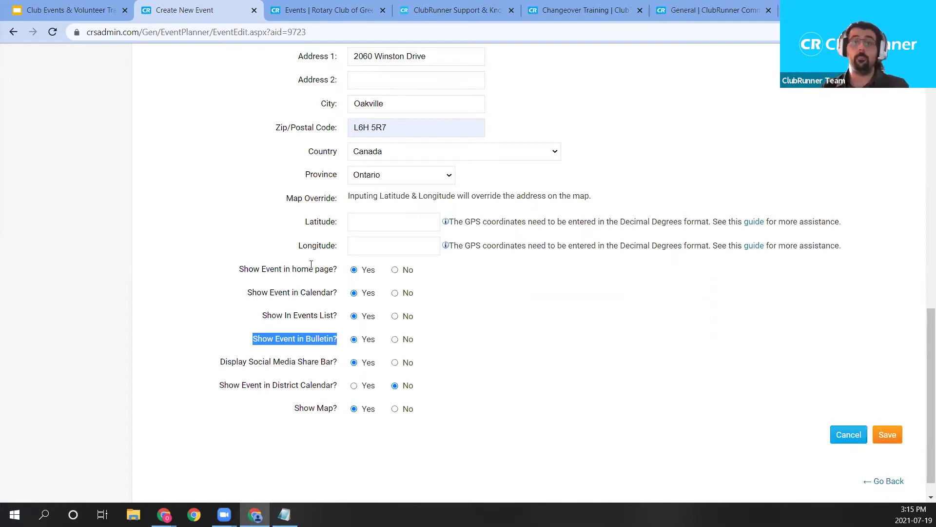
triple_click(290, 269)
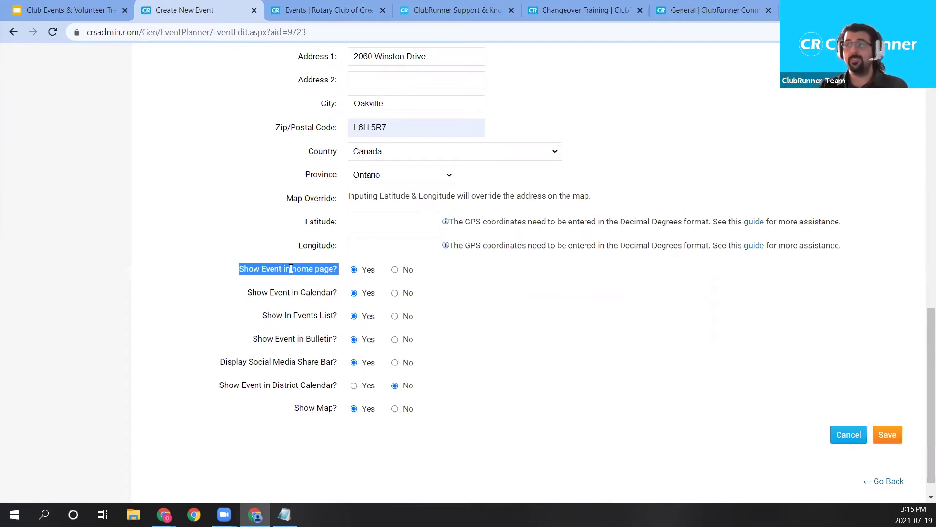
click(359, 9)
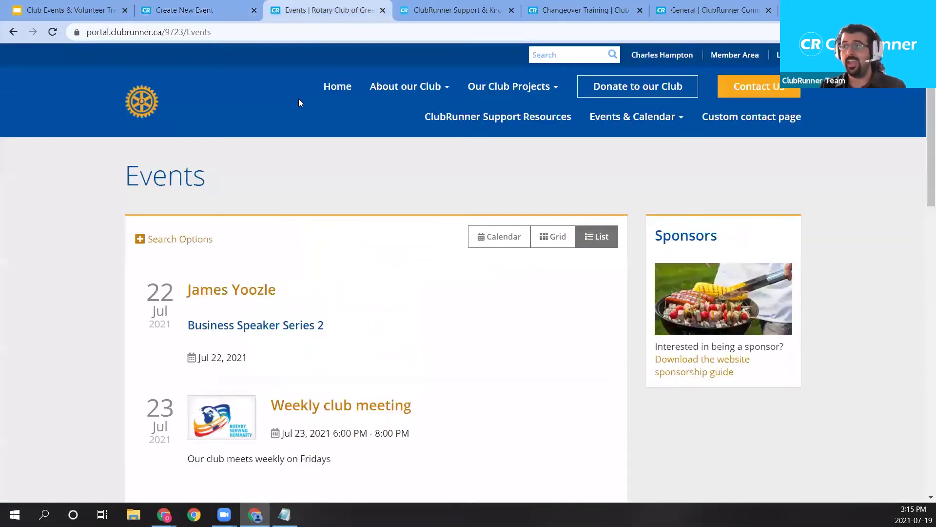
key(alt+Left)
scroll(259, 195, down, 5)
scroll(394, 91, up, 5)
click(334, 93)
scroll(296, 257, down, 7)
scroll(296, 256, down, 10)
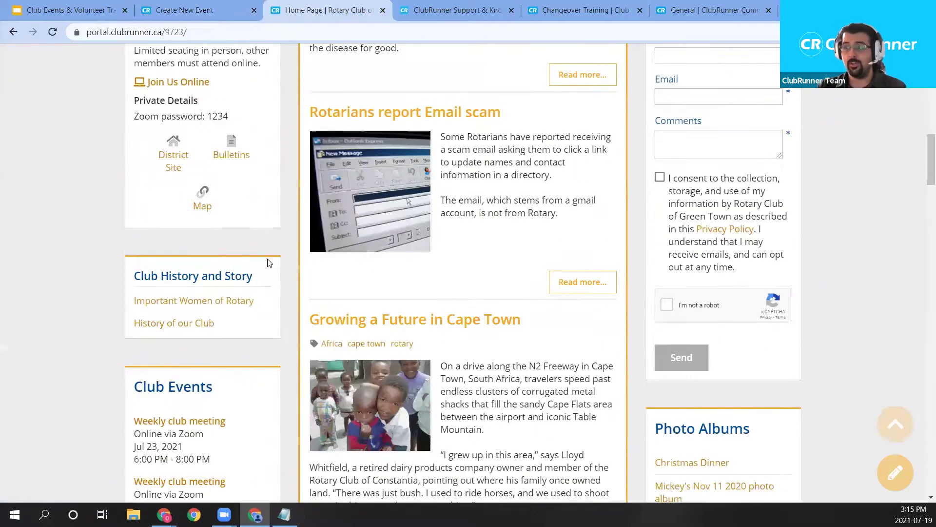
drag(135, 203, 222, 206)
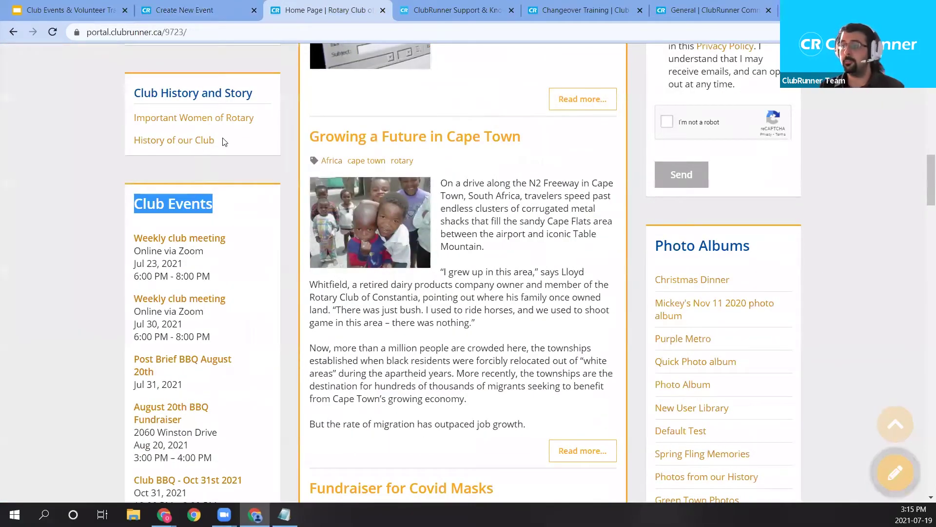
click(205, 8)
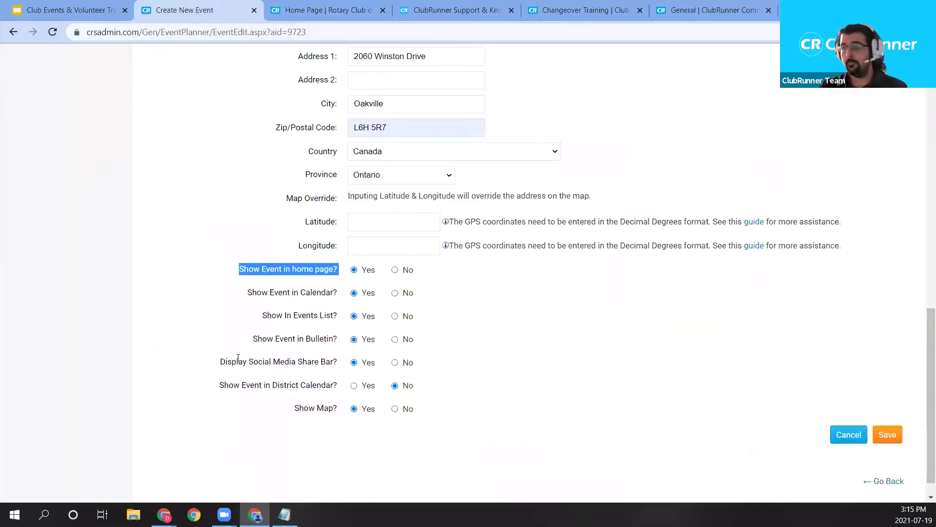
Review the social media share bar, district calendar and map display options, along with the address fields the map relies on.
drag(213, 362, 346, 364)
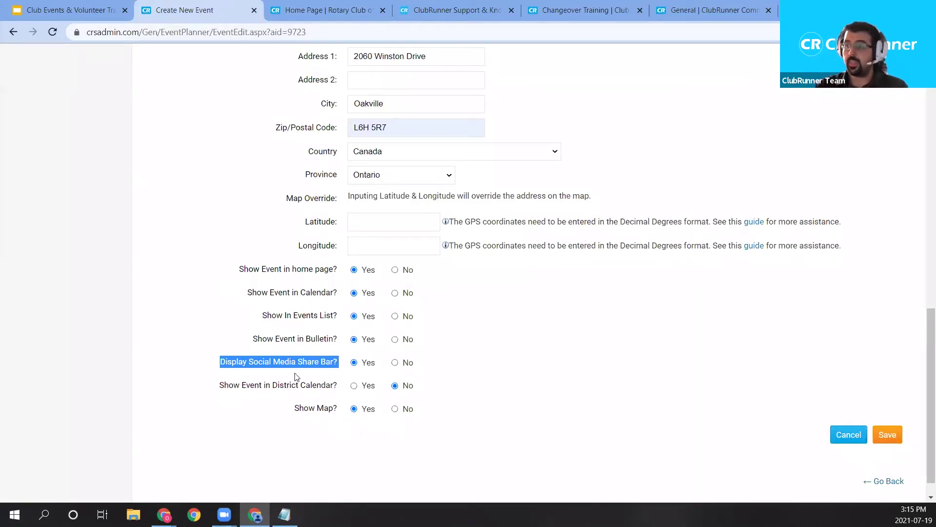
drag(218, 386, 338, 388)
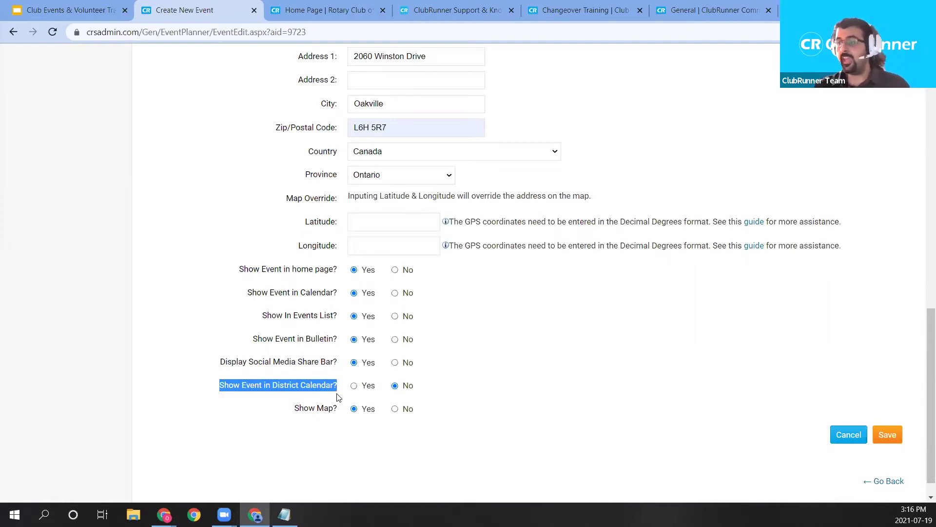
drag(286, 410, 339, 408)
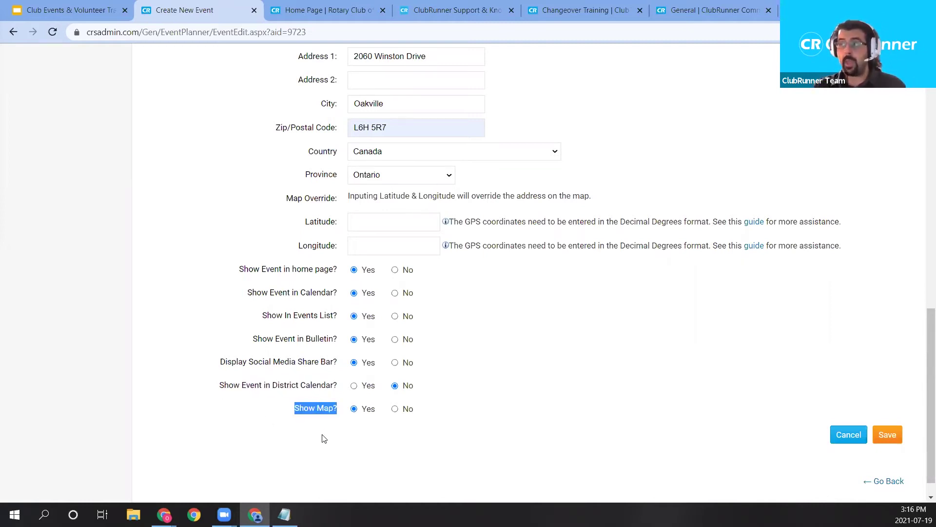
scroll(400, 371, up, 1)
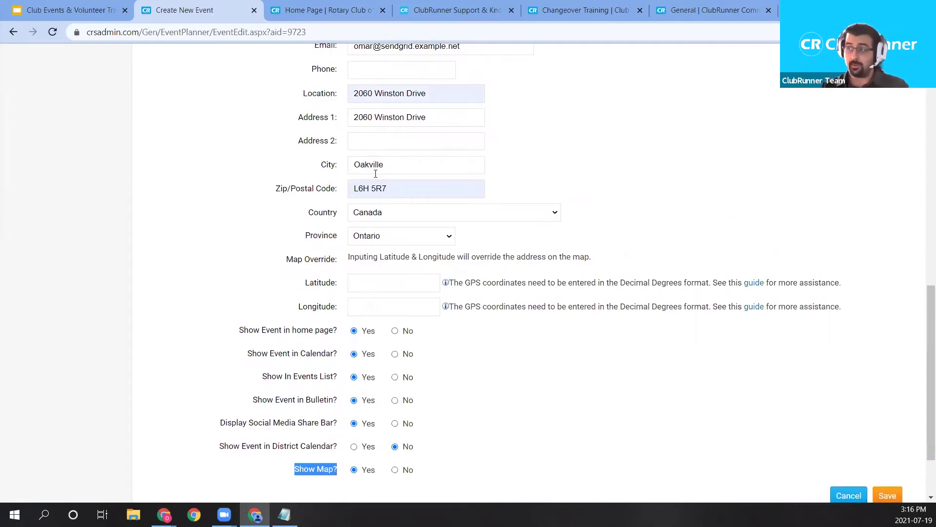
drag(401, 189, 189, 182)
click(215, 200)
scroll(267, 274, down, 1)
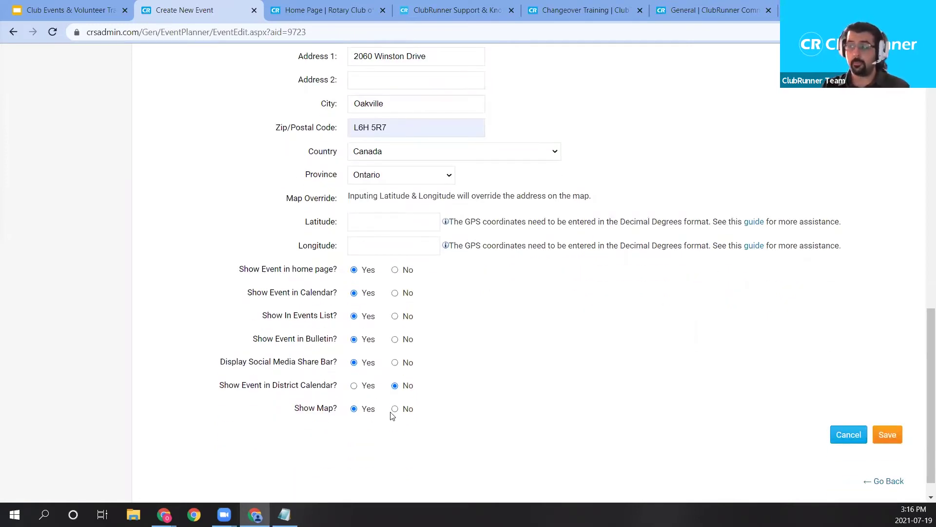
scroll(371, 163, up, 1)
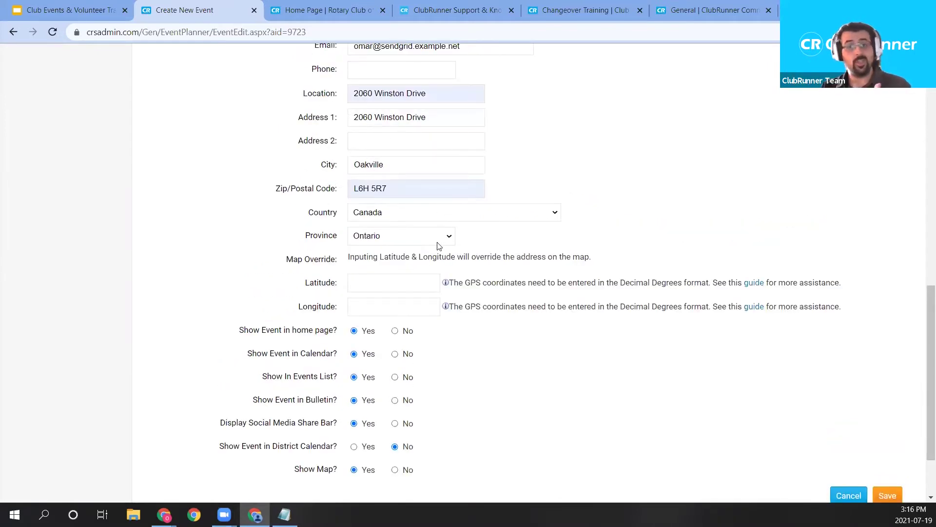
scroll(459, 241, down, 1)
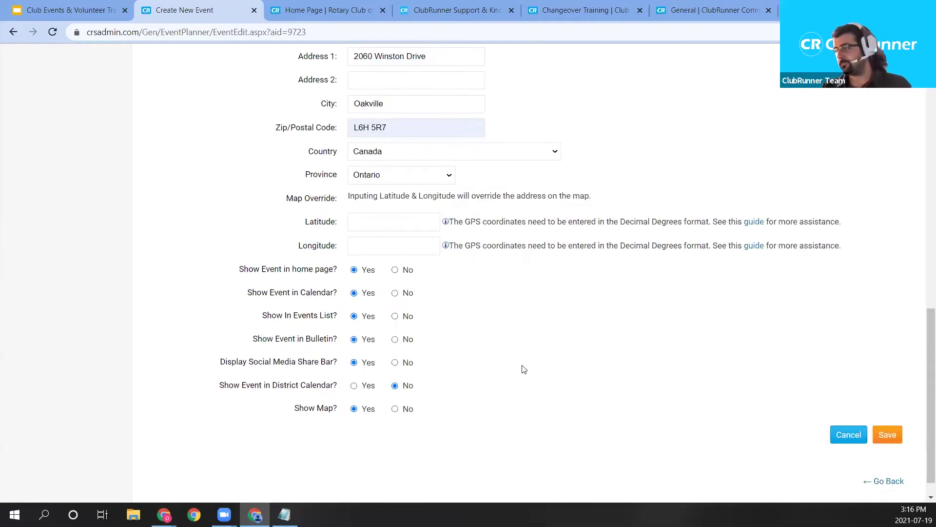
Look back over the completed event form and save the July 30th Club Fundraiser BBQ event.
scroll(527, 367, up, 2)
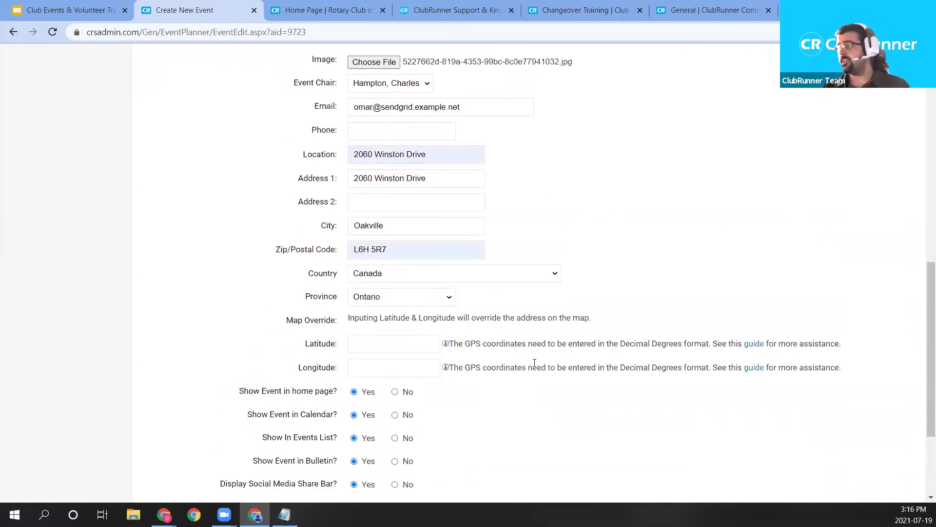
scroll(534, 366, up, 1)
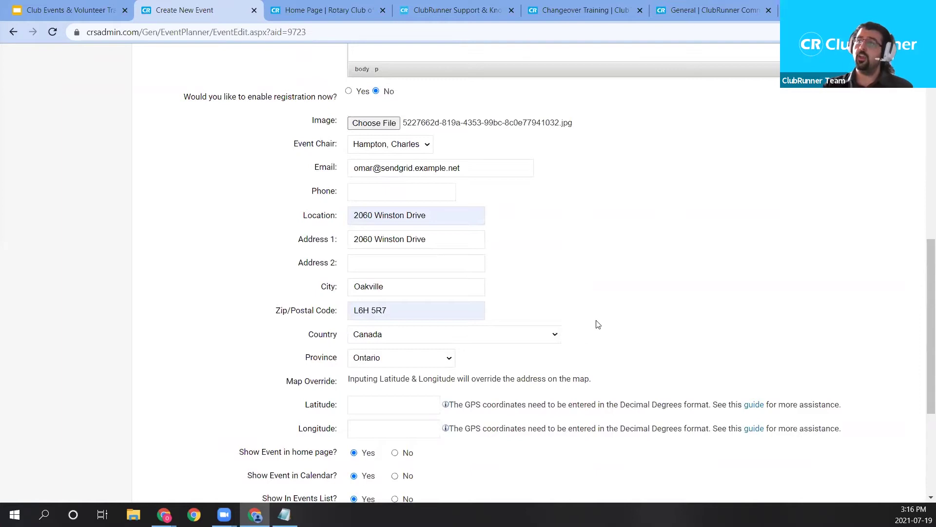
scroll(595, 322, up, 5)
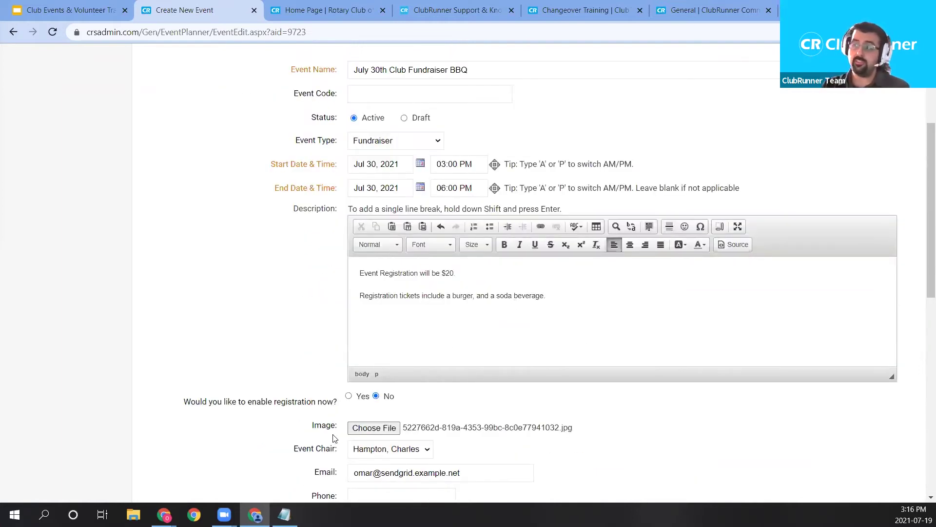
scroll(434, 163, up, 1)
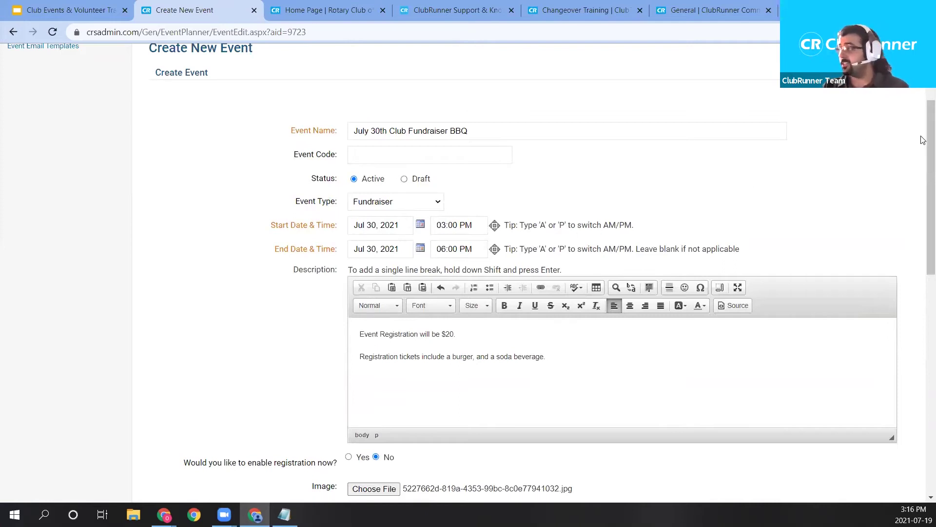
scroll(924, 127, up, 1)
drag(923, 109, 924, 338)
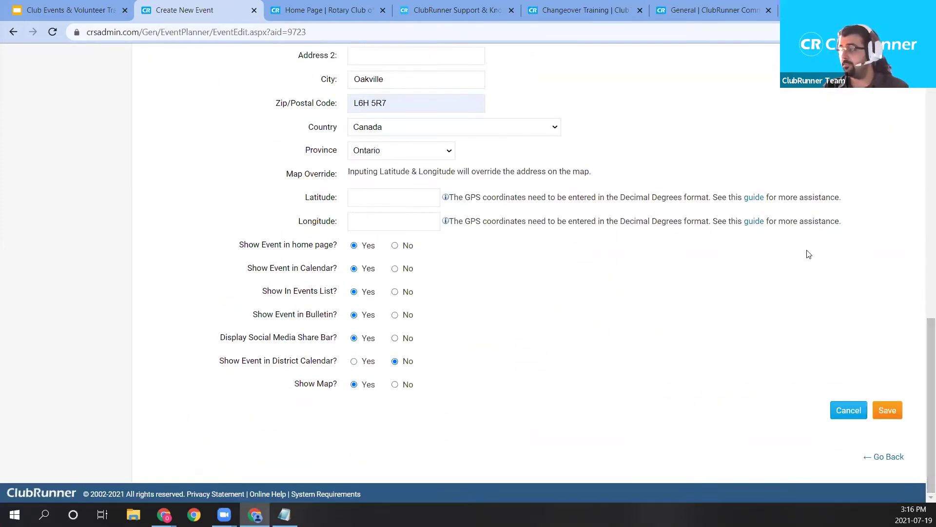
click(887, 411)
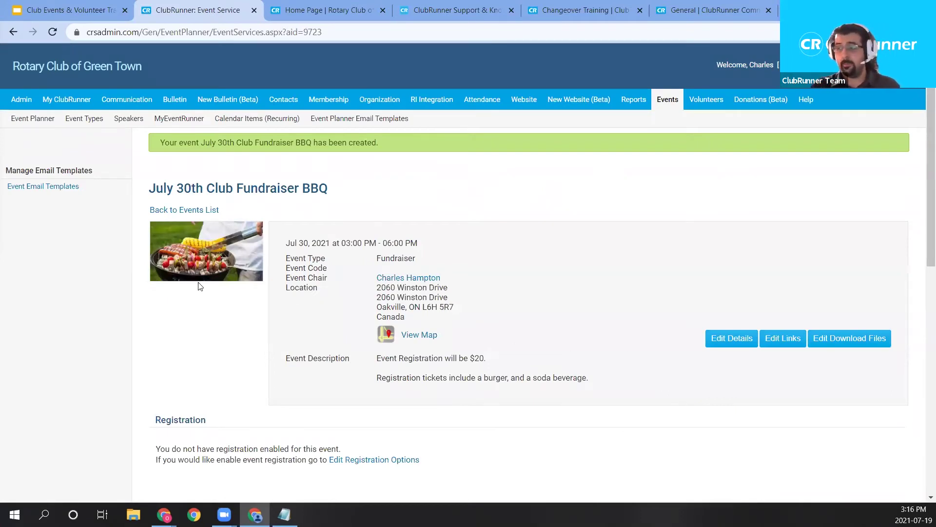
Review the new event's summary page, inspect its editable details form, and return to the summary without changing anything.
scroll(203, 222, down, 3)
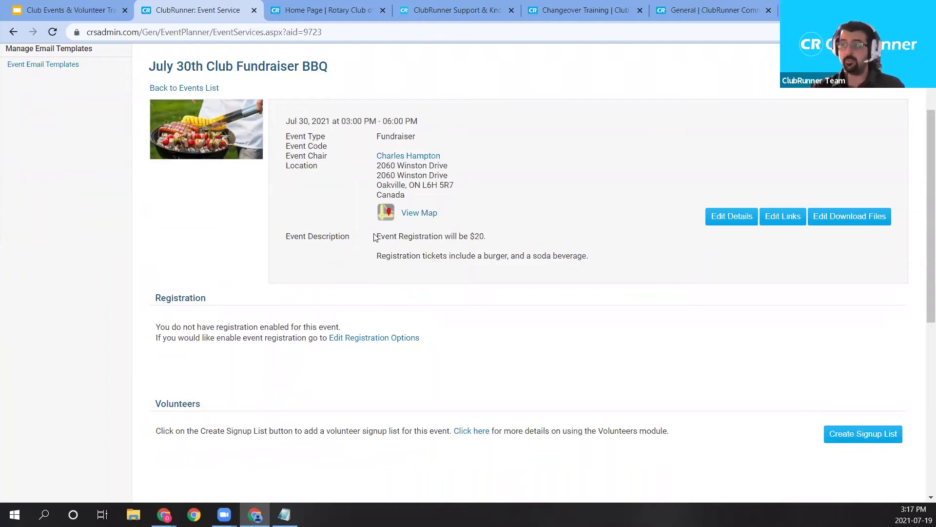
scroll(373, 237, up, 1)
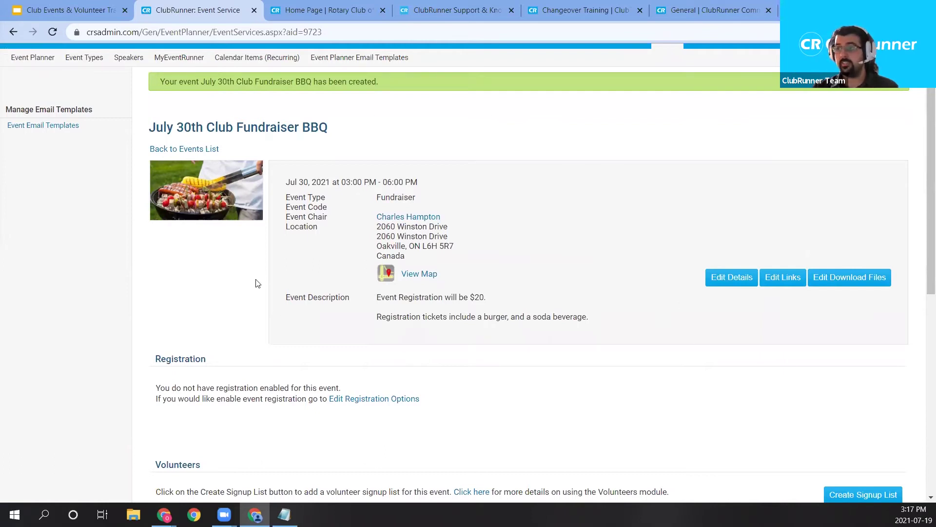
click(730, 282)
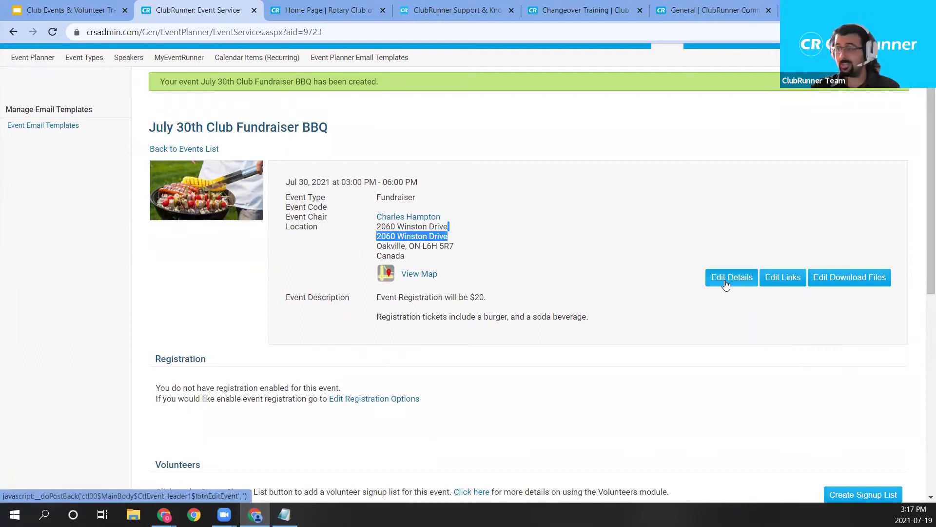
click(736, 284)
click(664, 229)
scroll(610, 300, down, 8)
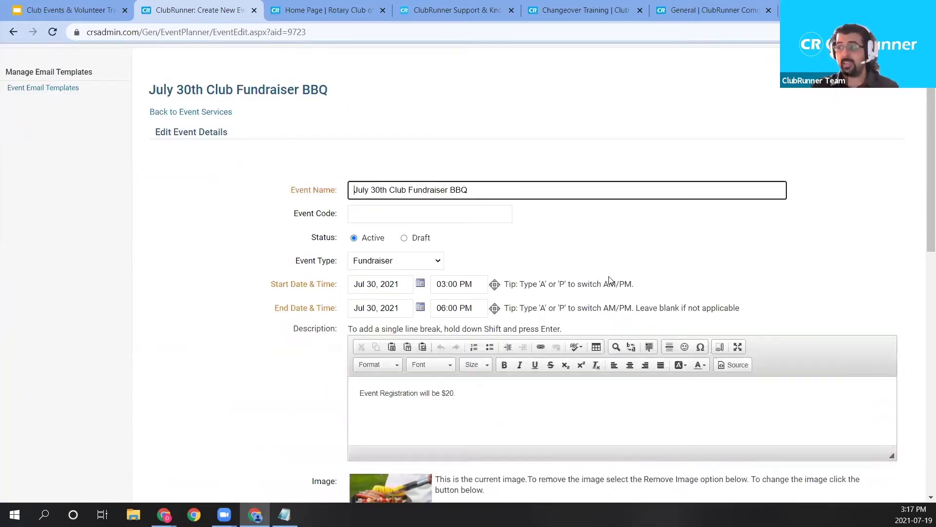
scroll(619, 297, down, 5)
scroll(760, 303, up, 15)
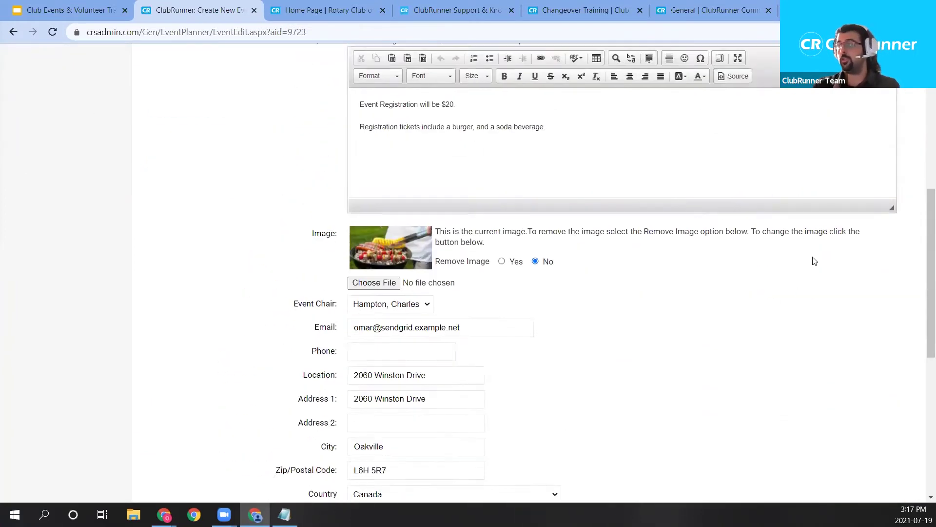
key(alt+Left)
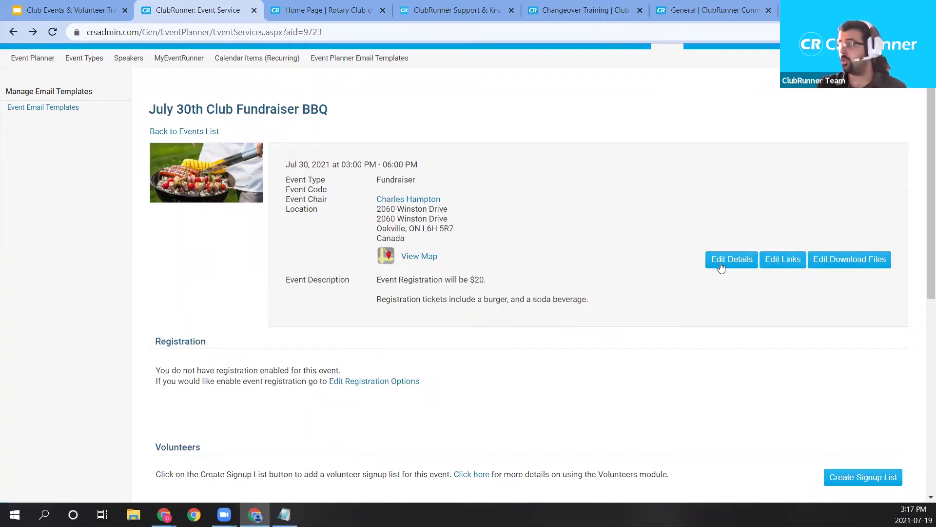
Open the link settings for the July 30th Club Fundraiser BBQ and review the Event Links section.
click(784, 261)
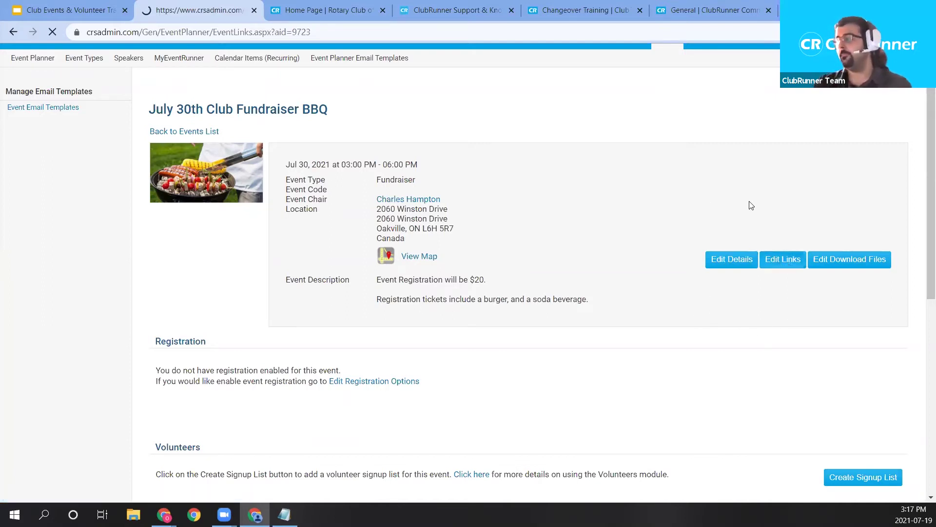
scroll(683, 196, down, 2)
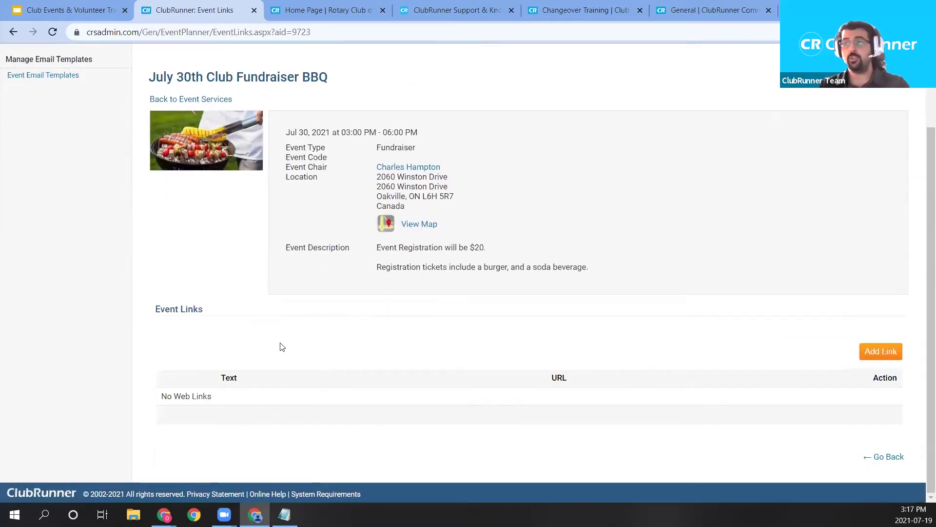
triple_click(200, 322)
click(194, 308)
triple_click(194, 307)
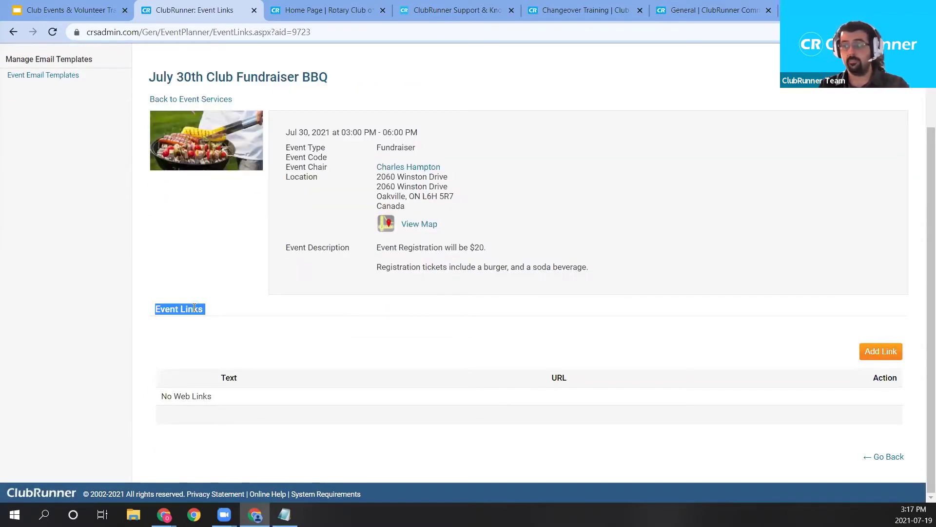
click(97, 324)
click(880, 351)
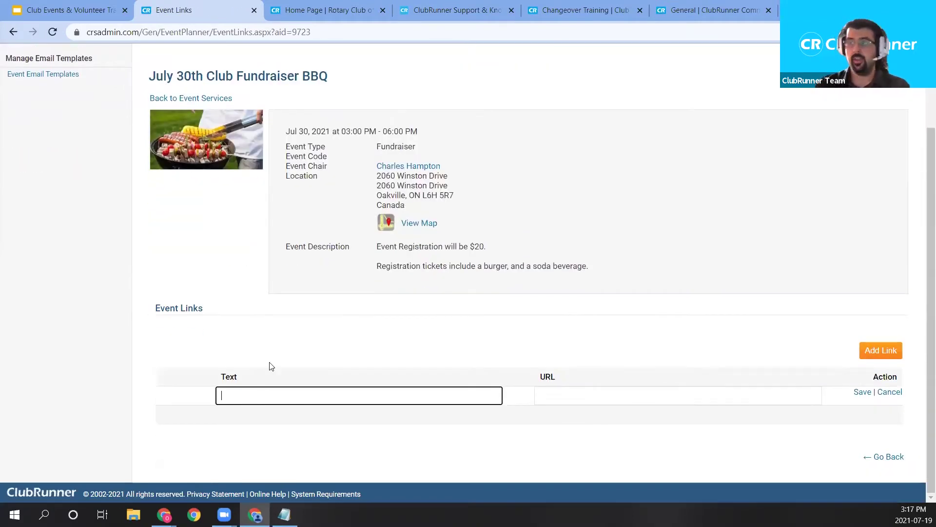
text(Goo)
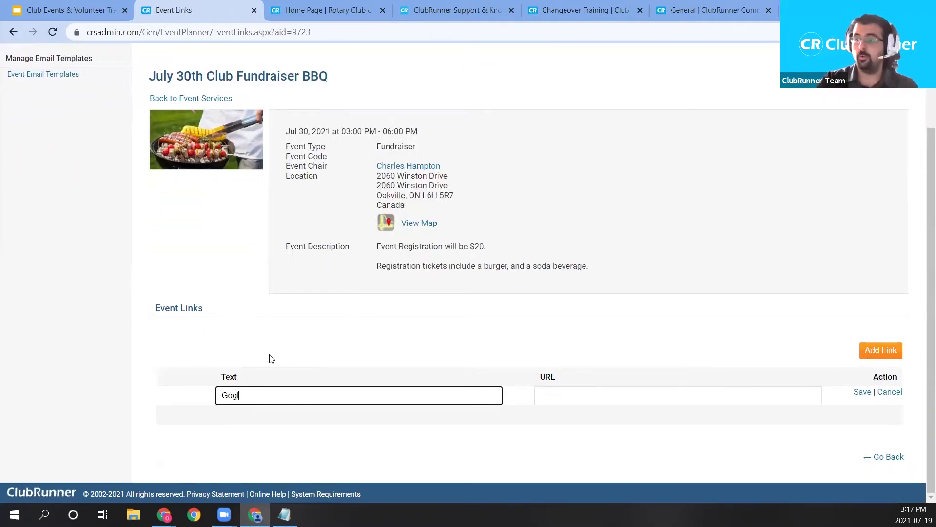
key(BackSpace)
text(ogle Our Event!)
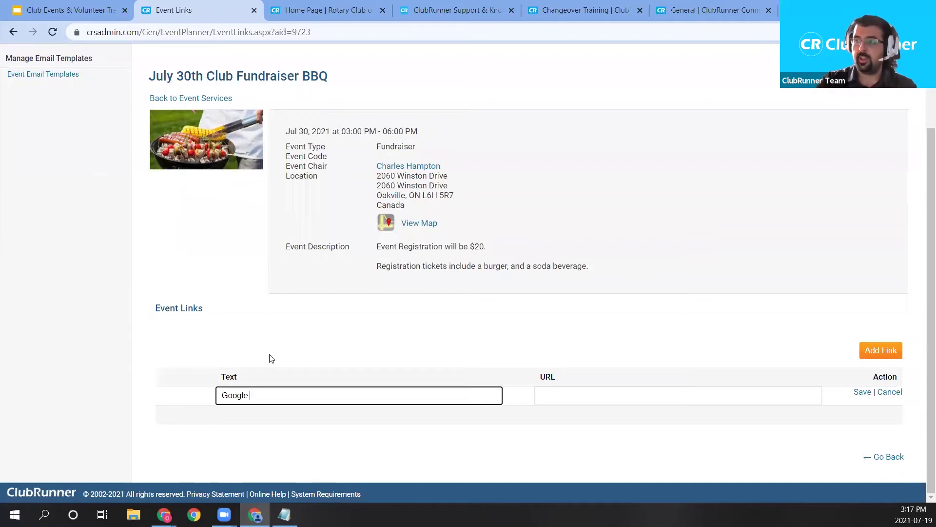
click(645, 400)
text(https://gppg;e)
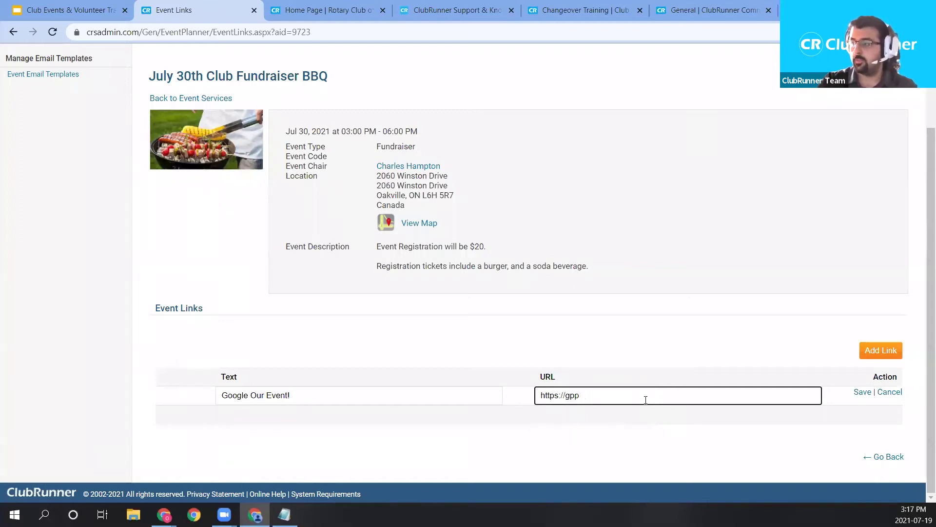
key(BackSpace)
key(BackSpace)
text(oogle.com)
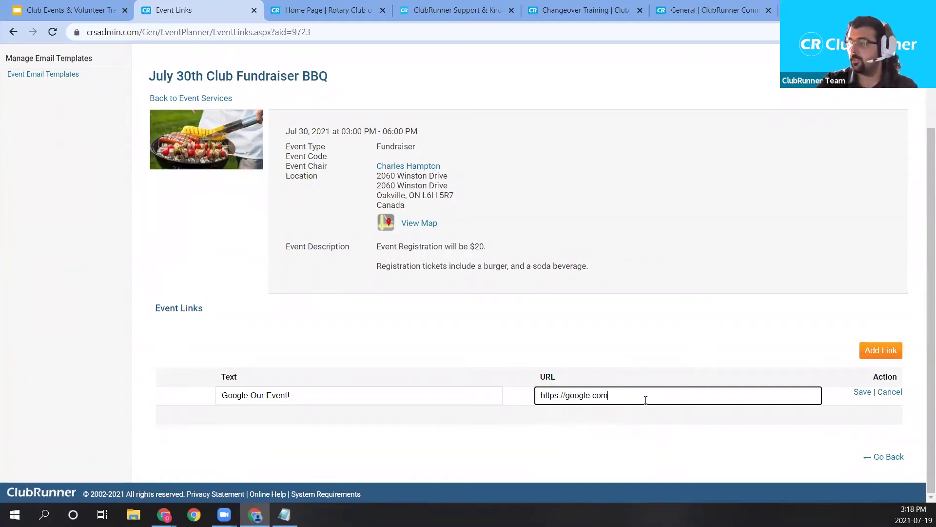
click(858, 391)
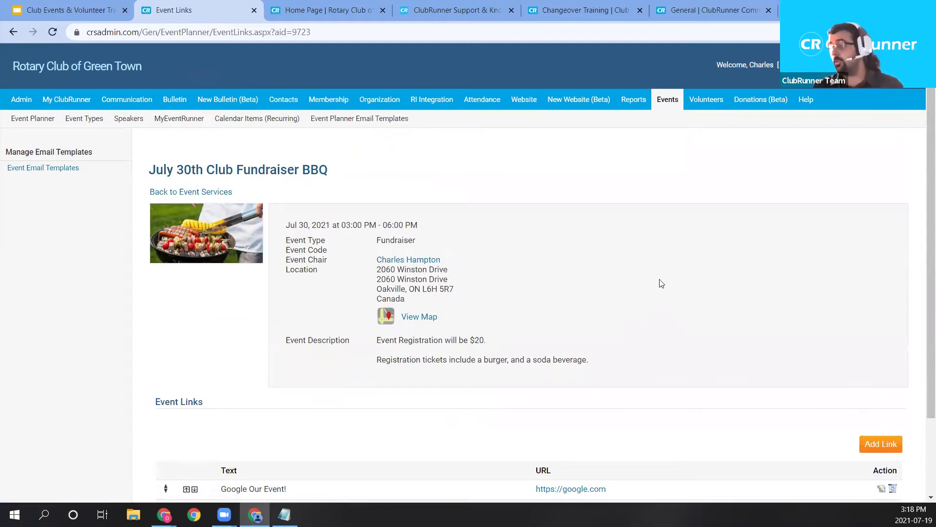
Check the saved entry in the Event Links list and go back to the event's summary page.
scroll(661, 284, down, 1)
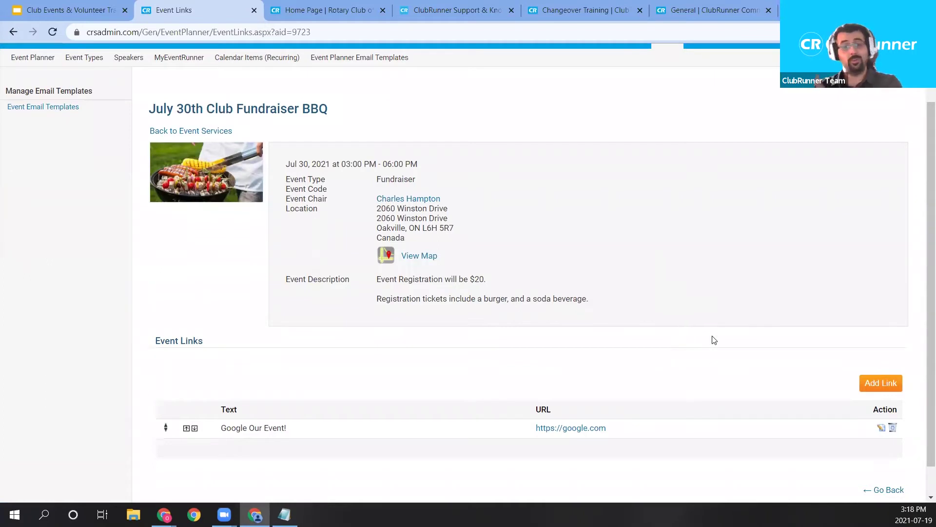
scroll(865, 442, down, 1)
click(886, 458)
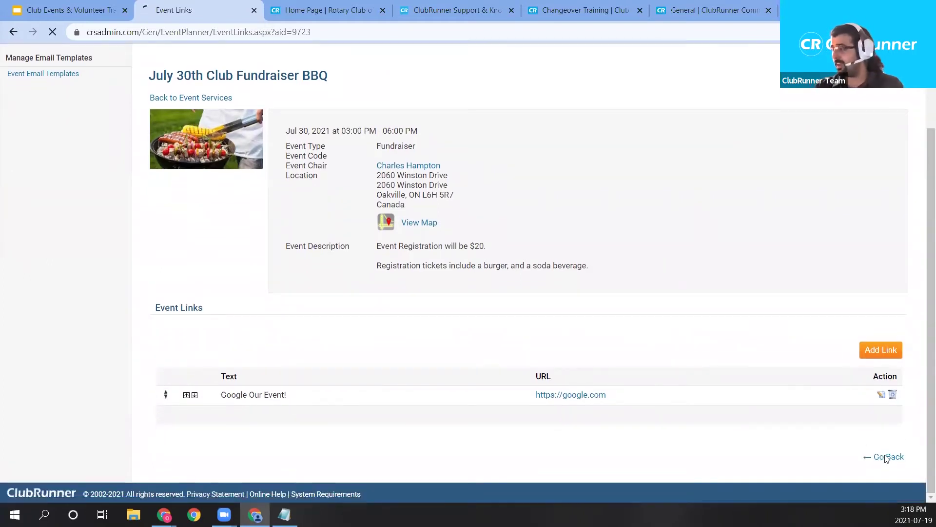
scroll(816, 393, down, 1)
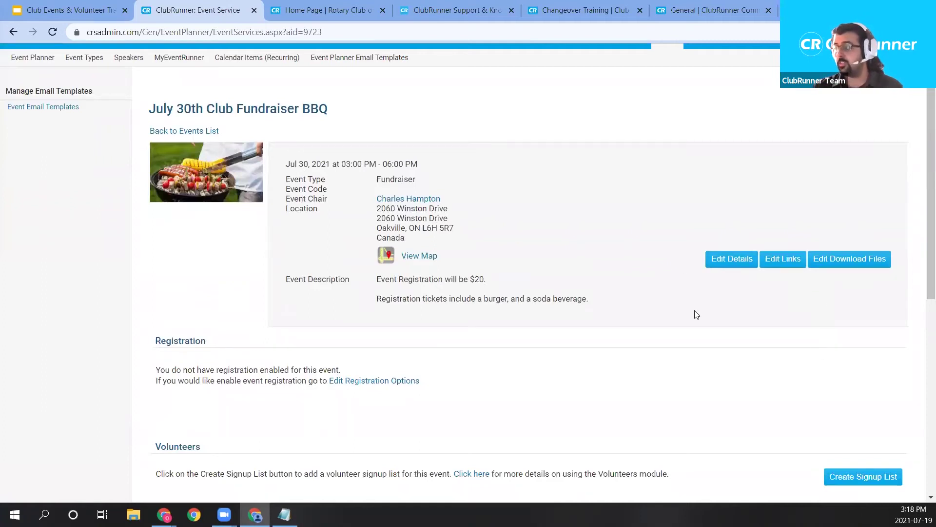
Open the event's download files settings and review the Event Download Files section and the caution about public files.
click(854, 264)
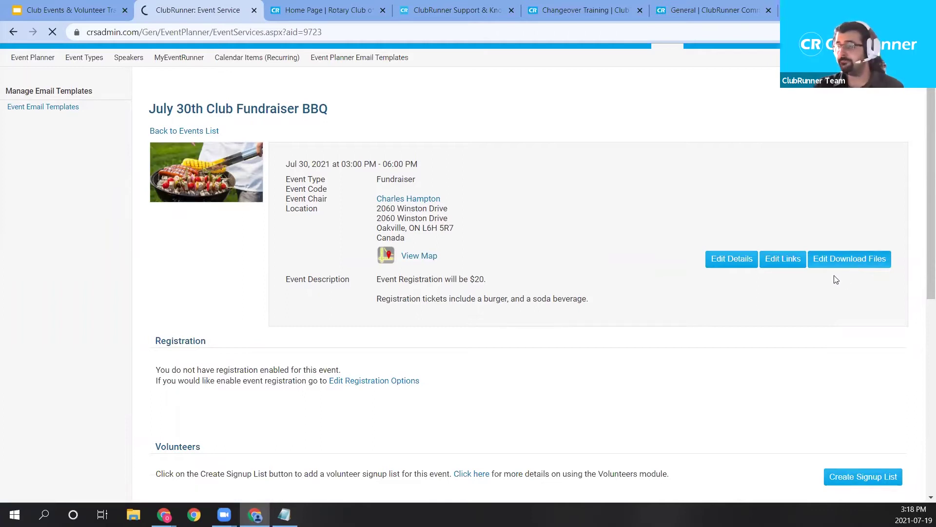
scroll(770, 266, down, 3)
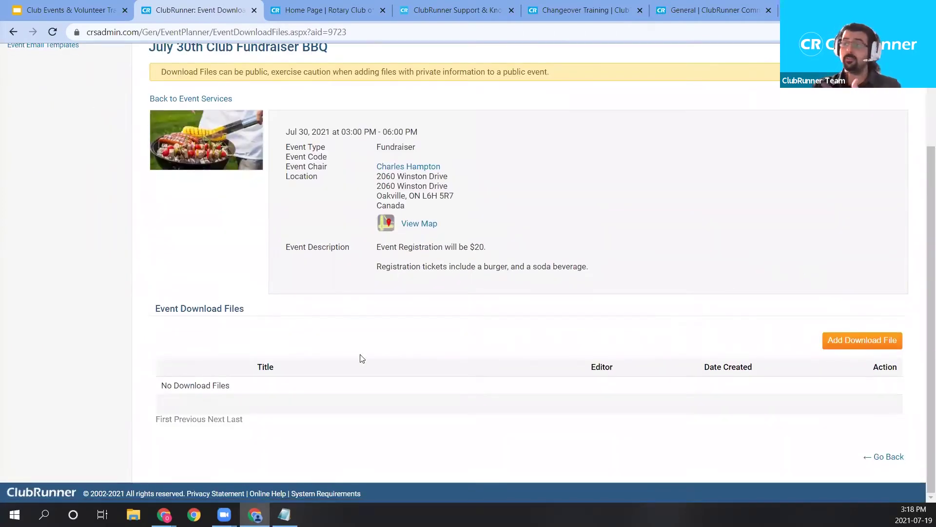
drag(156, 309, 249, 318)
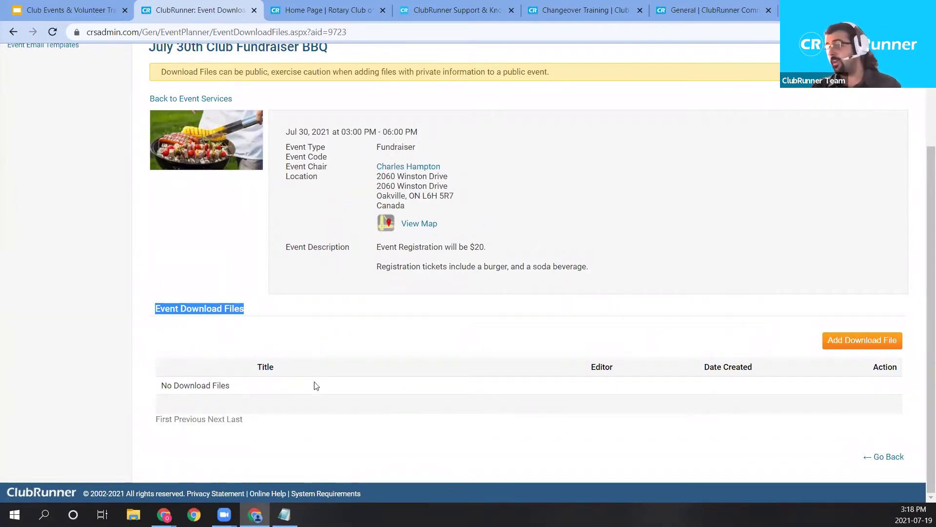
click(838, 344)
drag(167, 134, 284, 135)
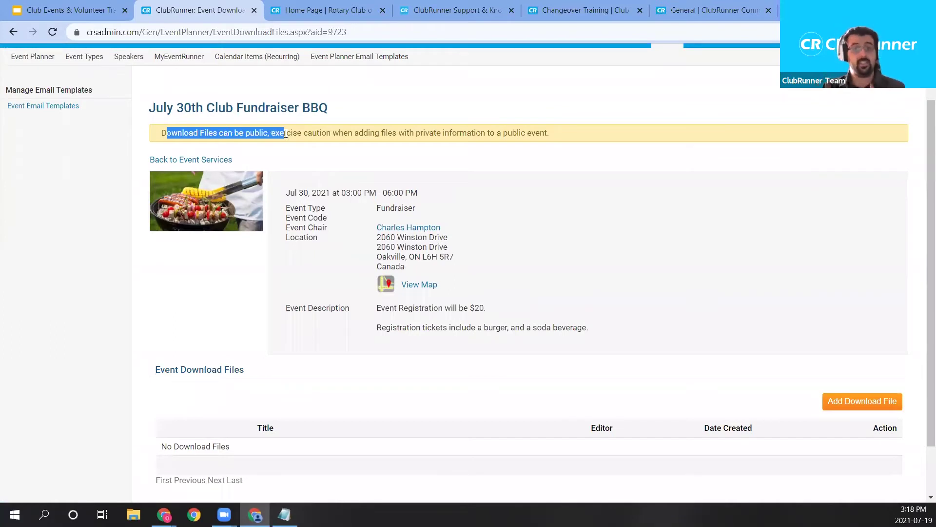
click(378, 129)
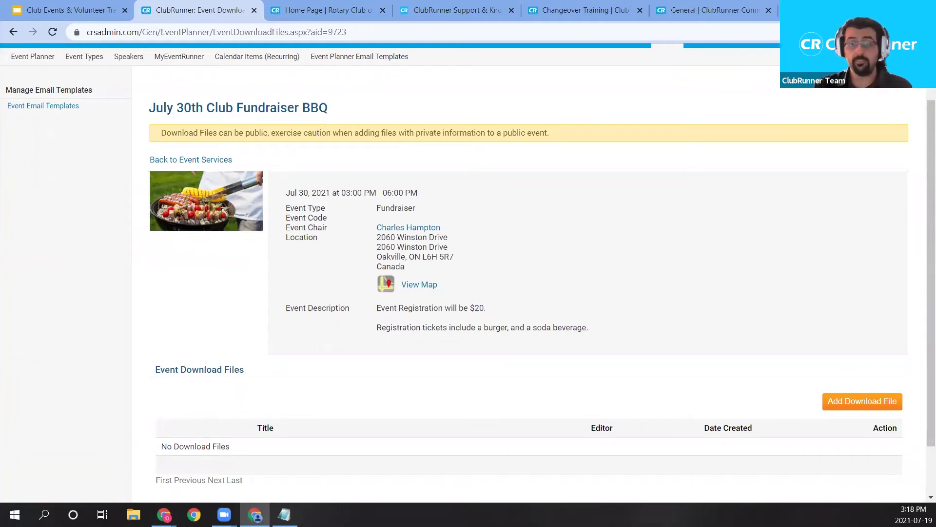
scroll(278, 218, up, 2)
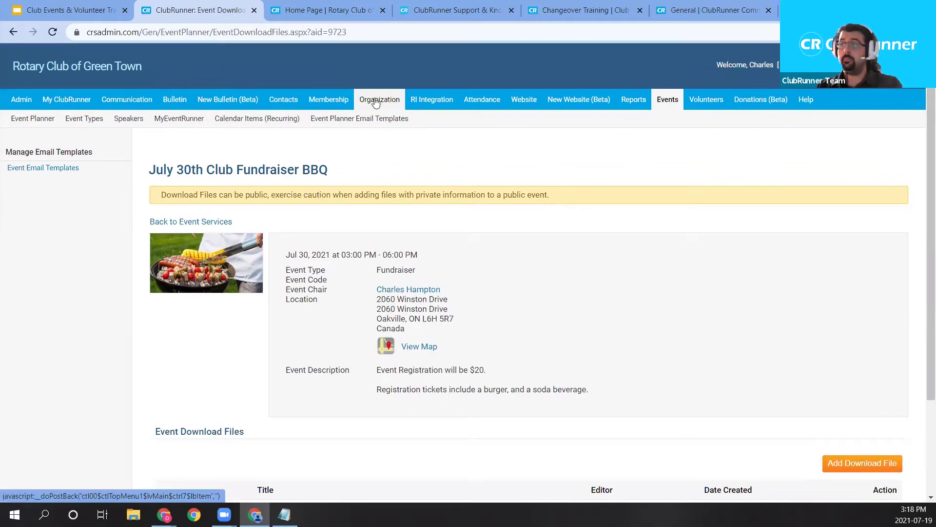
mouse_move(376, 101)
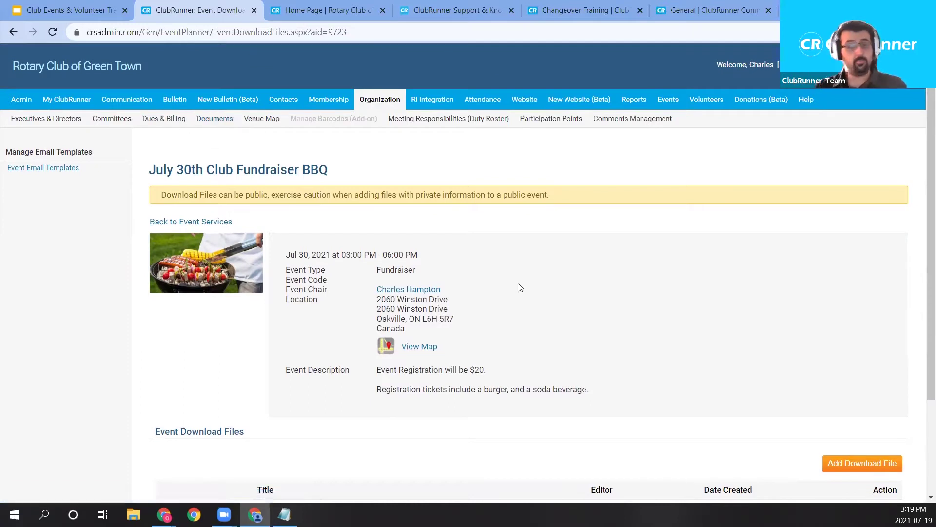
Add and save an event download file titled "BBQ Image" using the picture 5227662d-819a-4353-99bc-8c0e77941032.jpg from the Demonstration folder.
scroll(629, 295, down, 1)
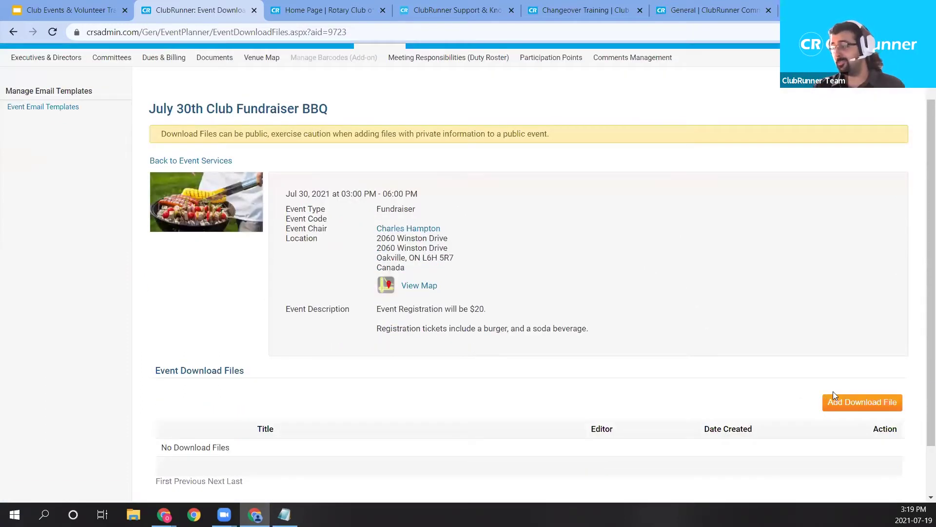
click(848, 405)
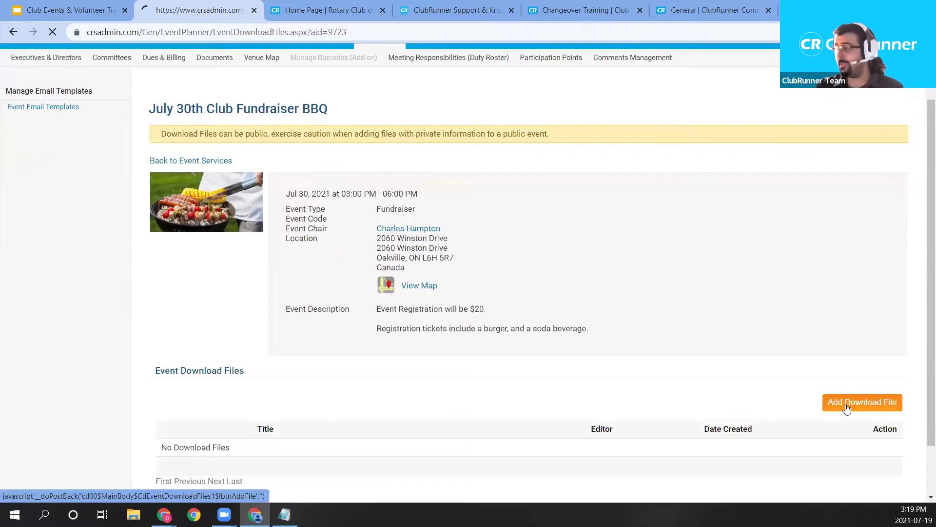
scroll(748, 345, down, 3)
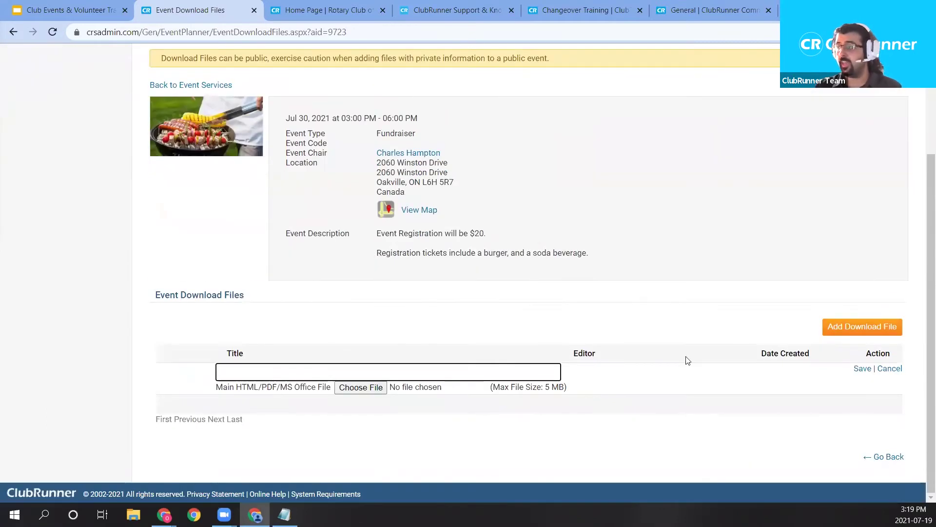
click(286, 374)
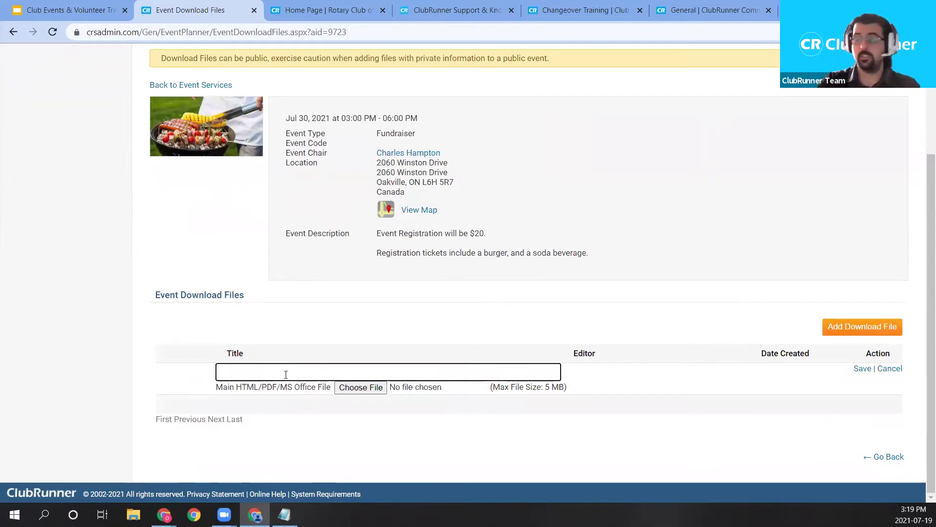
text(BBQ Image)
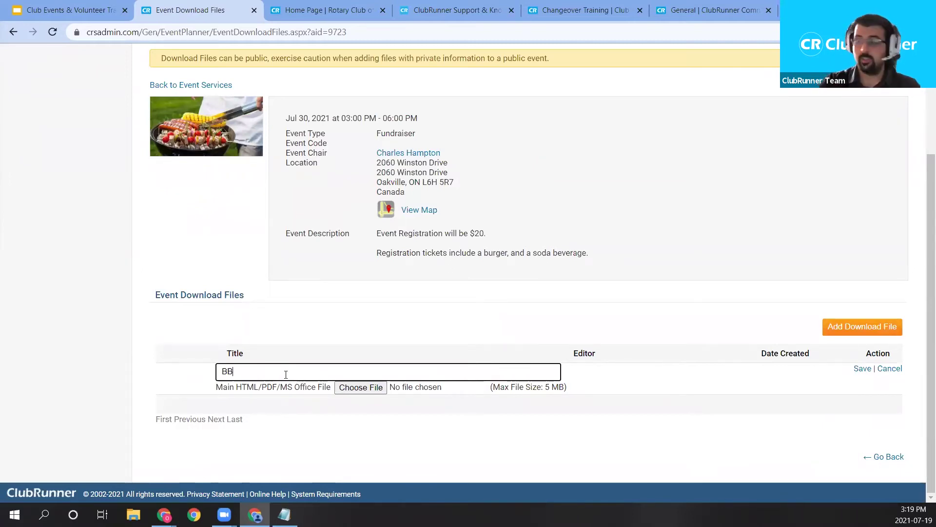
click(361, 389)
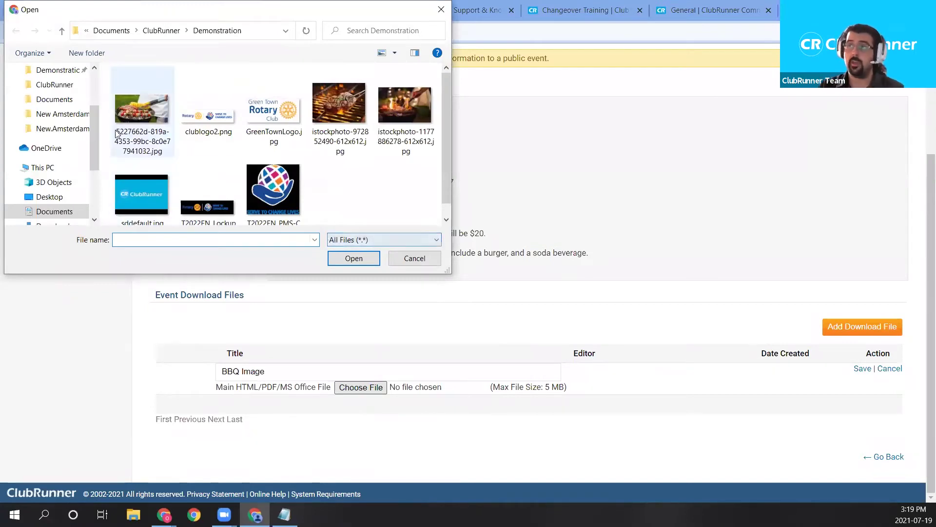
double_click(145, 114)
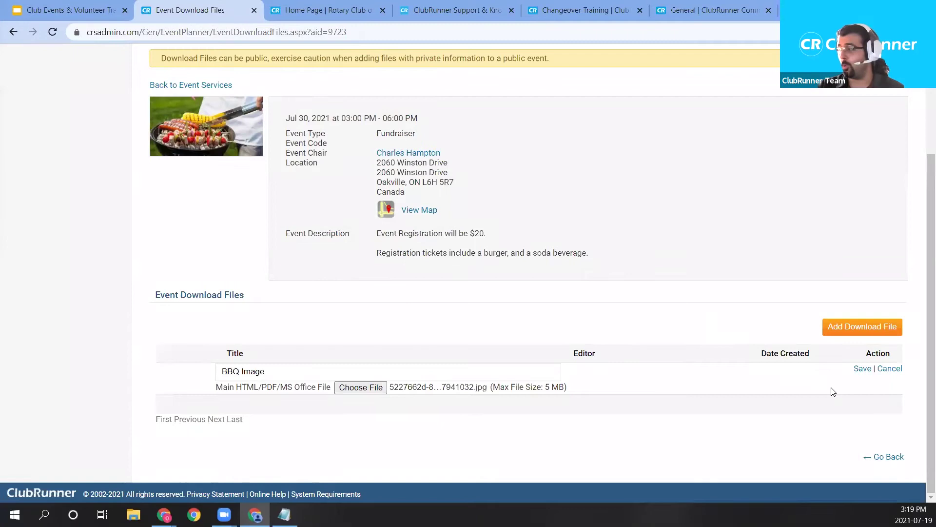
click(862, 369)
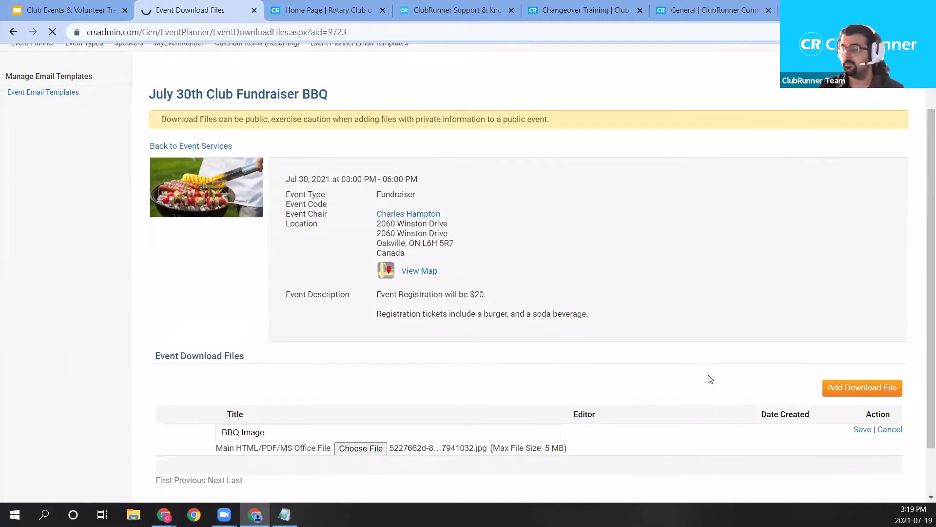
Check the saved entry in the Event Download Files list and return to the event's services page.
scroll(653, 398, down, 1)
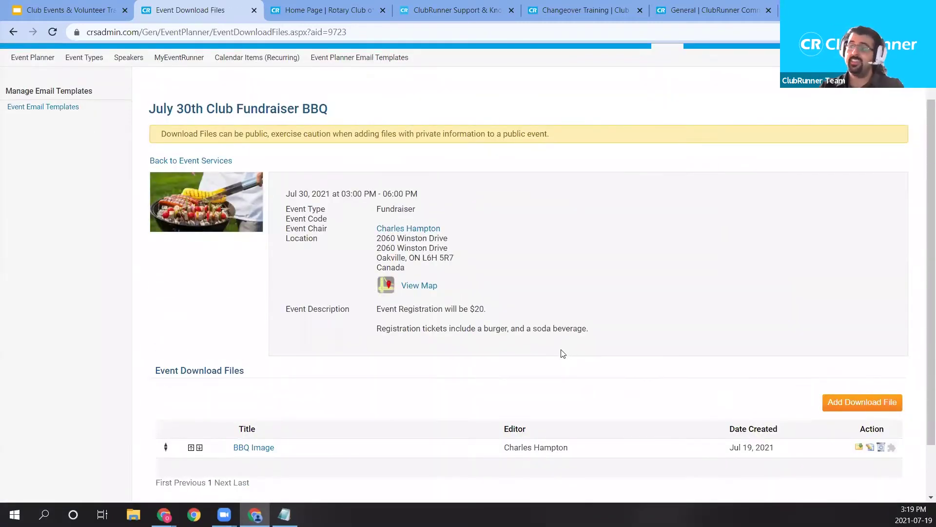
scroll(408, 394, up, 1)
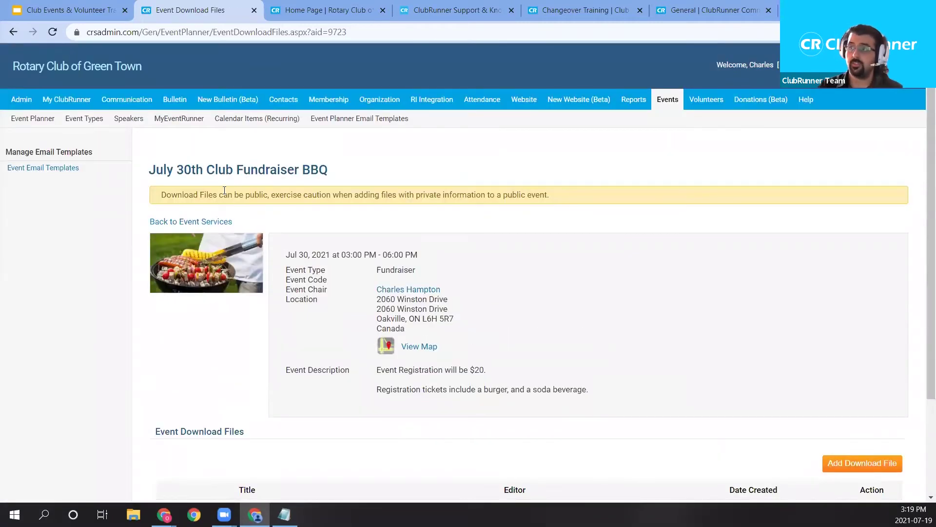
click(213, 225)
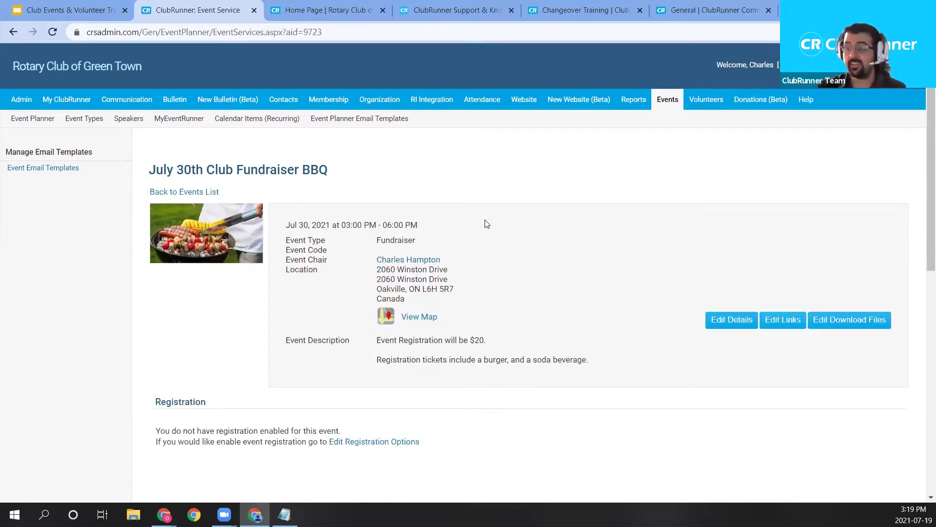
Review the event's Registration section and open its registration options for editing.
scroll(487, 226, down, 3)
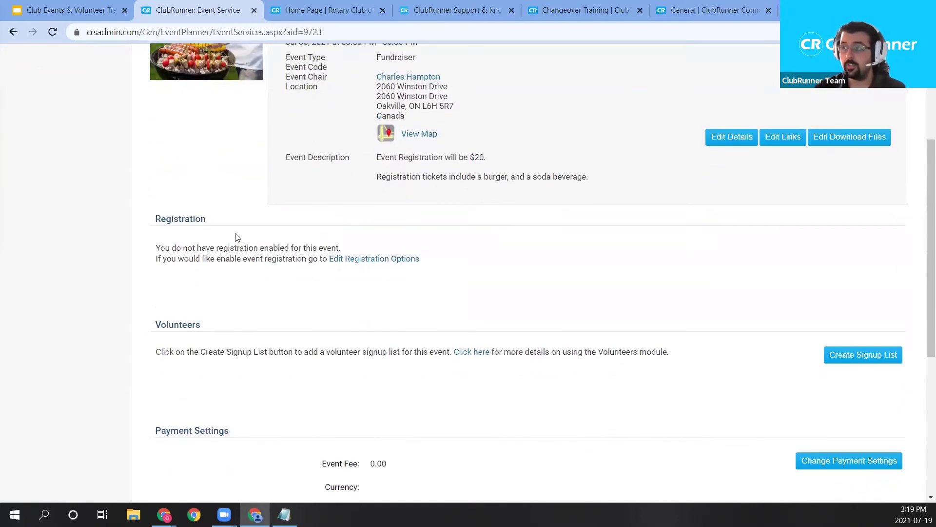
drag(150, 215, 192, 230)
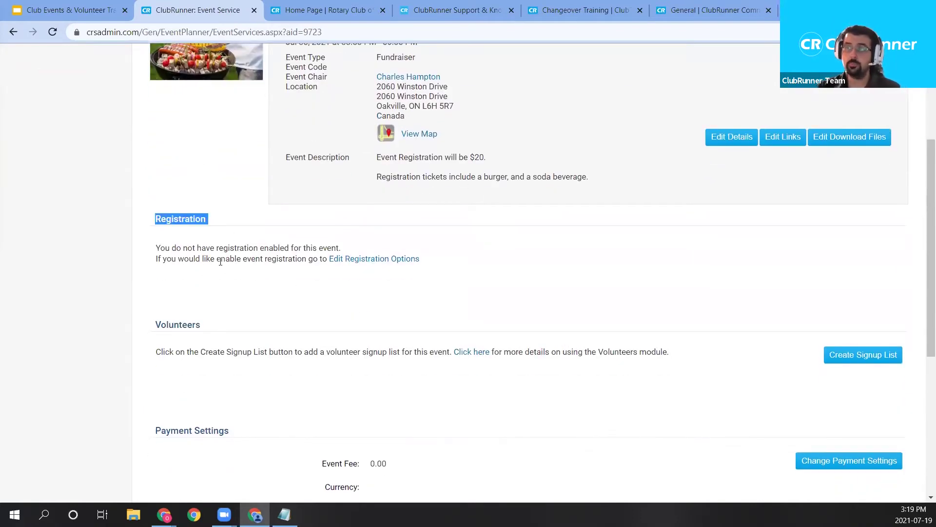
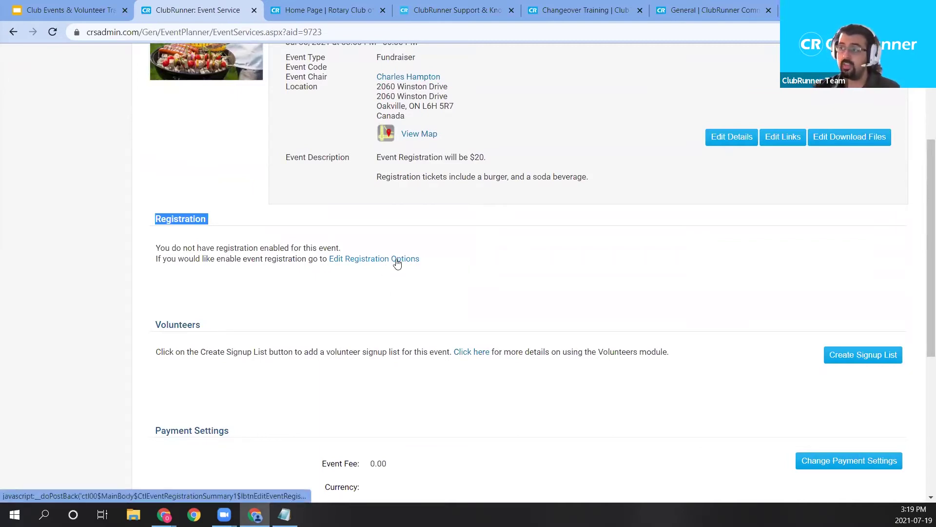
click(398, 259)
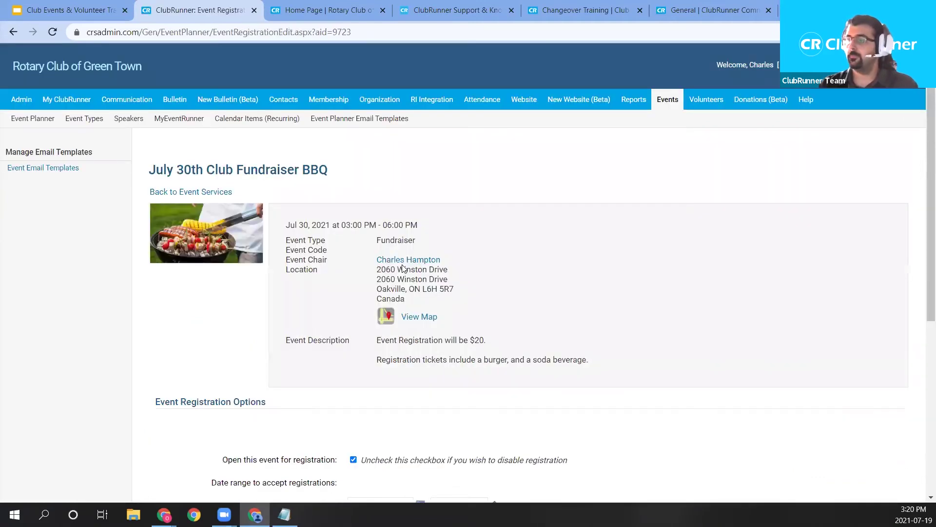
scroll(403, 269, down, 2)
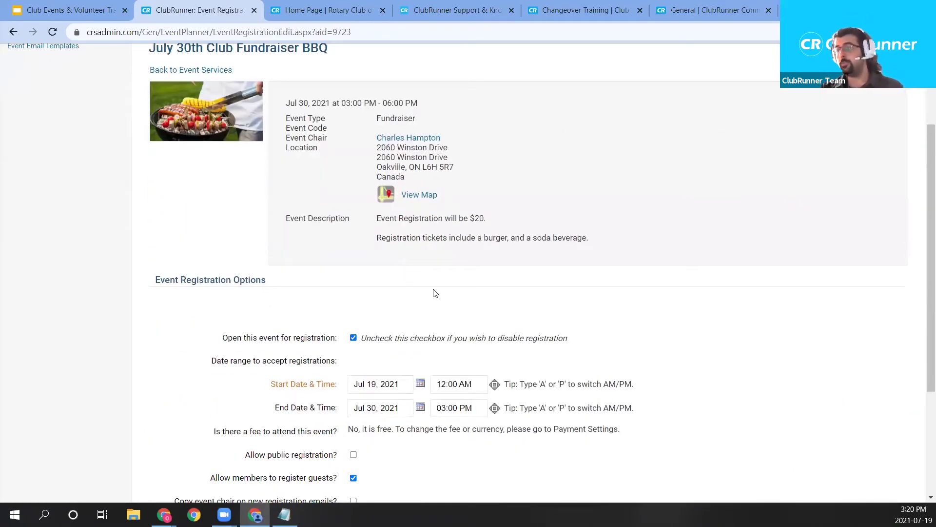
scroll(441, 284, down, 1)
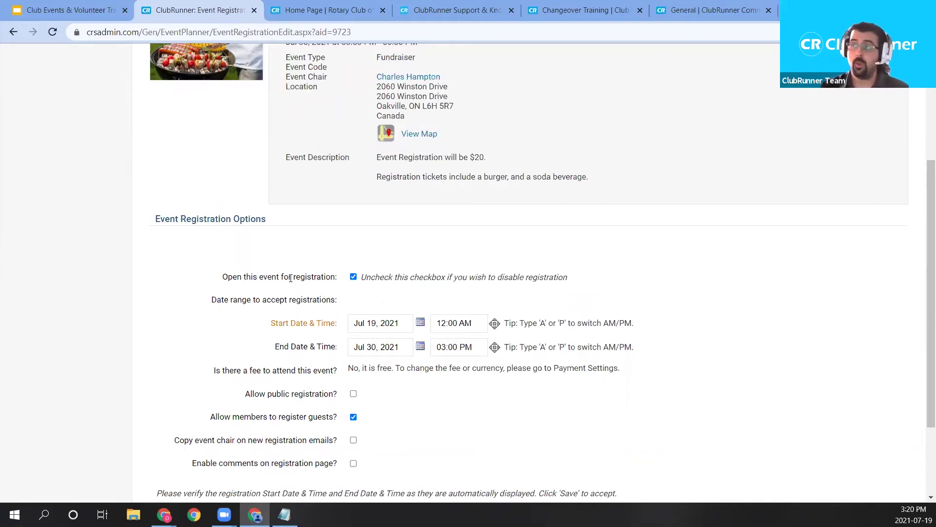
Turn the option that opens the event for registration off and back on.
drag(209, 276, 342, 287)
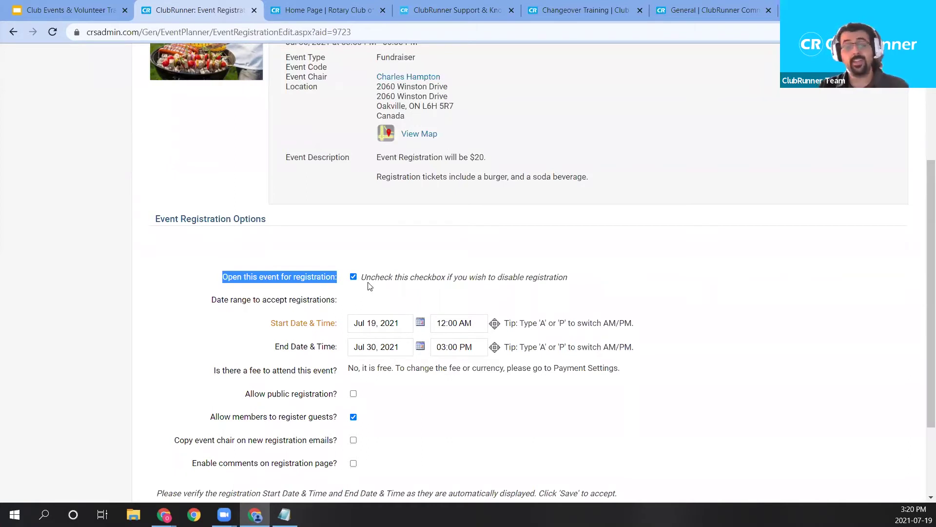
click(353, 277)
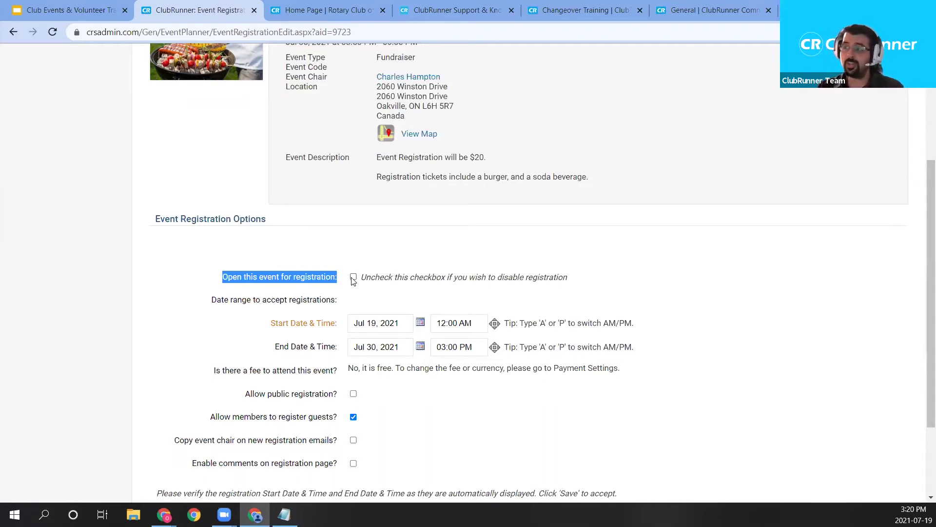
click(353, 277)
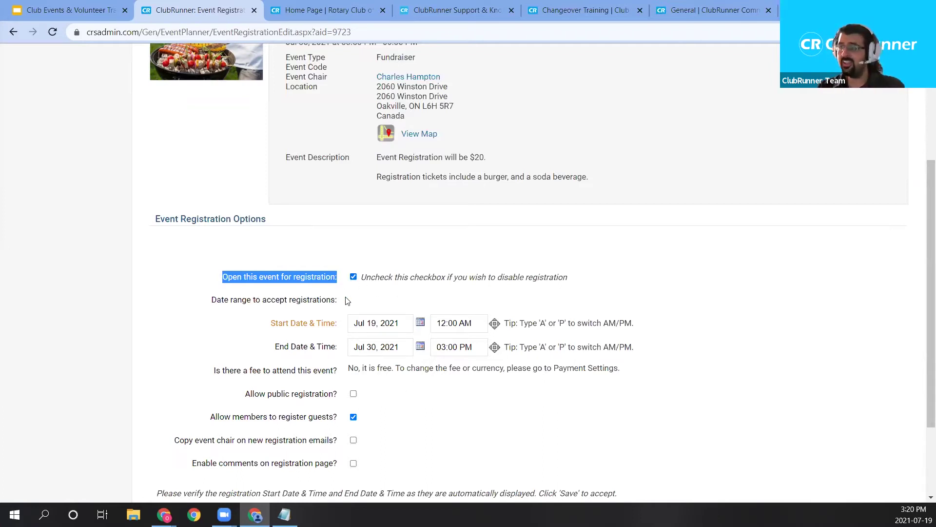
Review the date range for accepting registrations, its start and end date and time, and the attendance fee setting.
scroll(391, 288, down, 1)
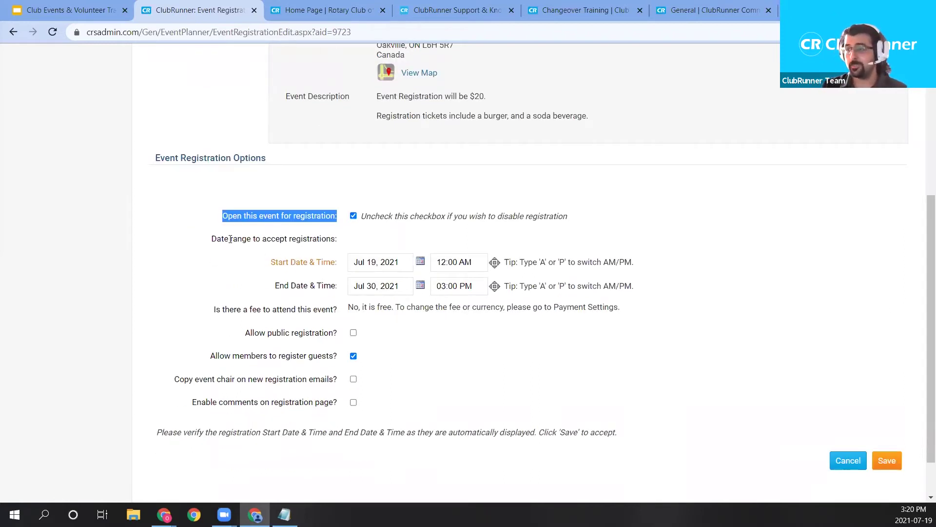
drag(207, 241, 338, 236)
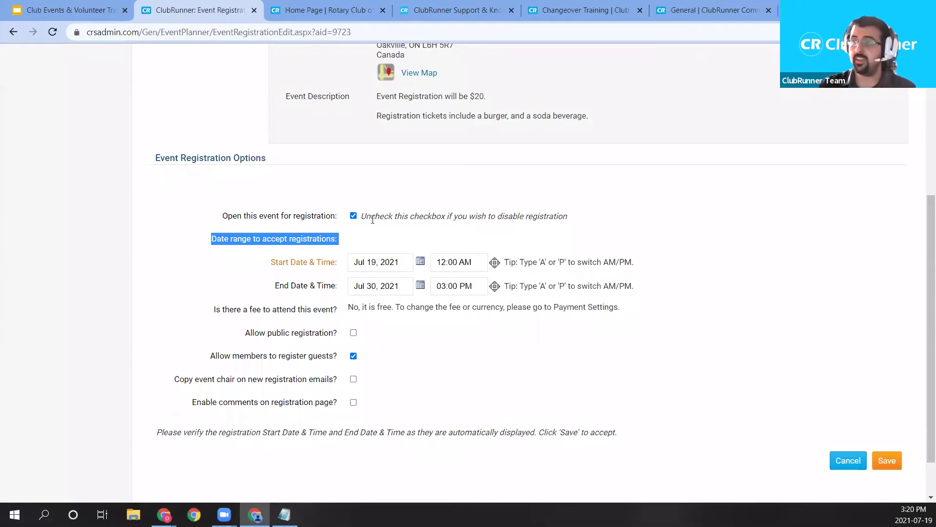
drag(276, 261, 330, 264)
click(295, 266)
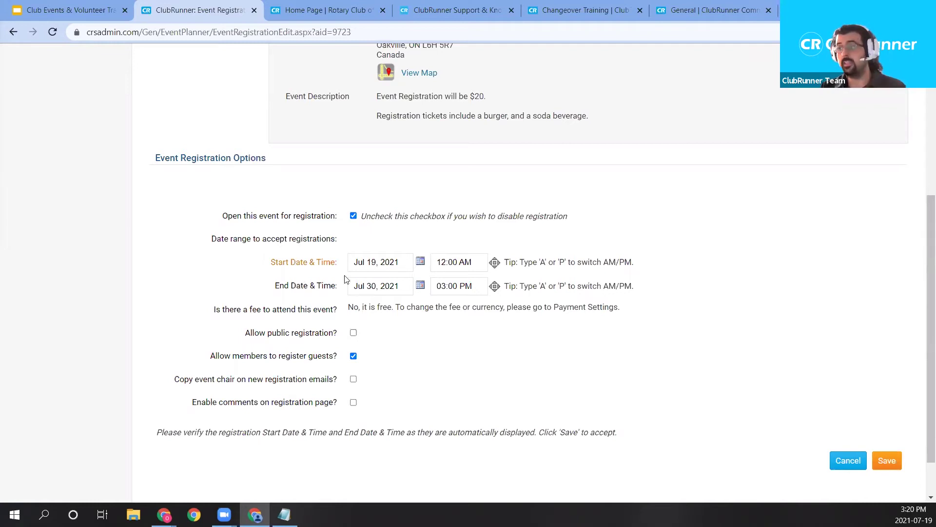
click(372, 288)
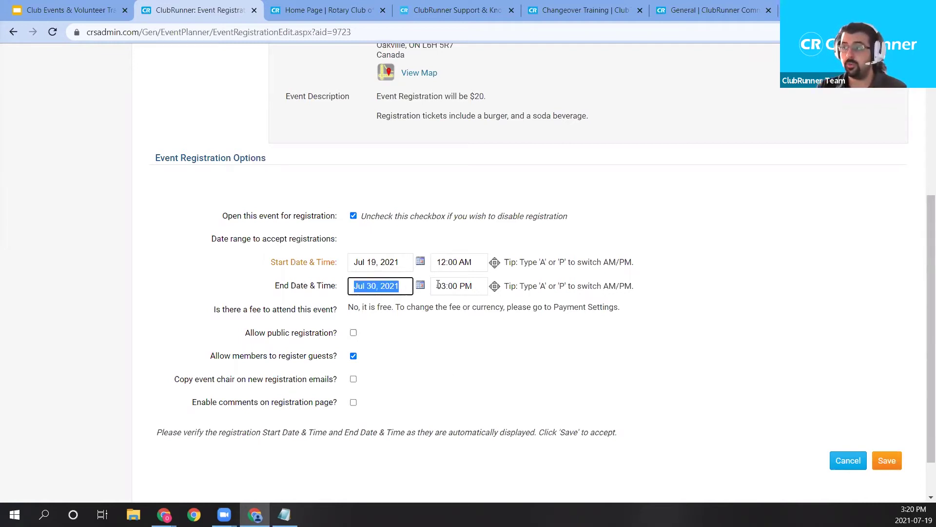
key(Tab)
click(317, 298)
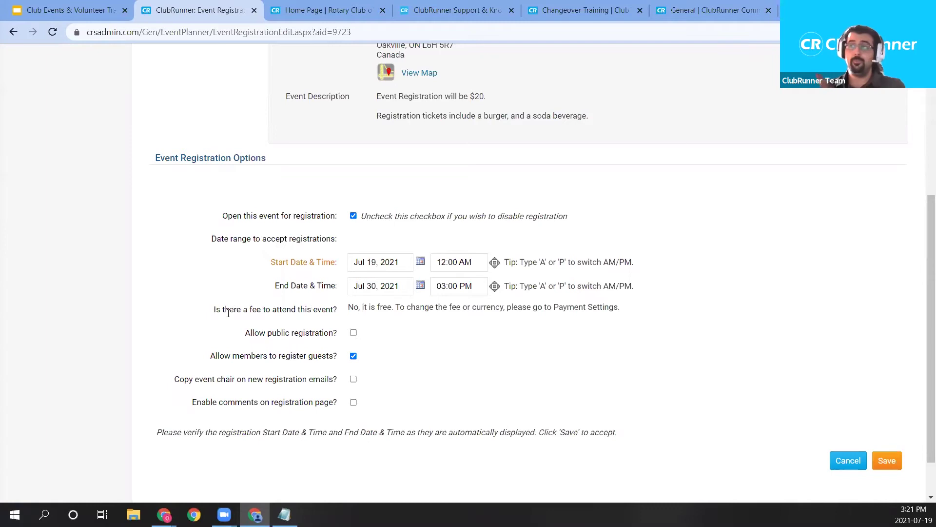
drag(215, 311, 345, 318)
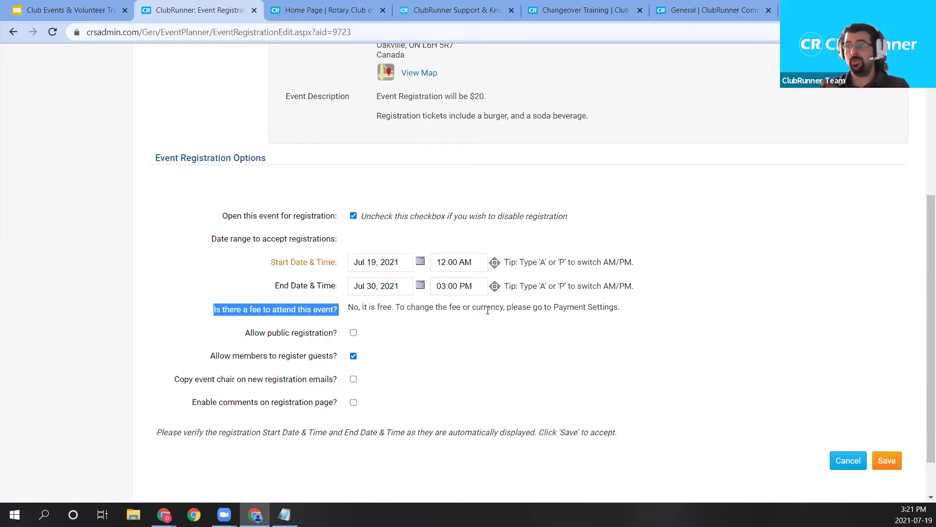
click(383, 307)
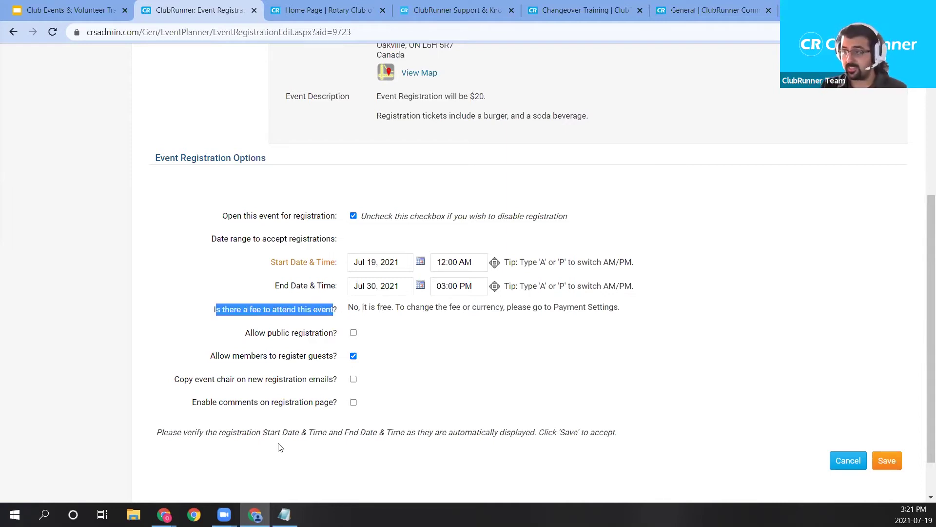
drag(215, 308, 334, 309)
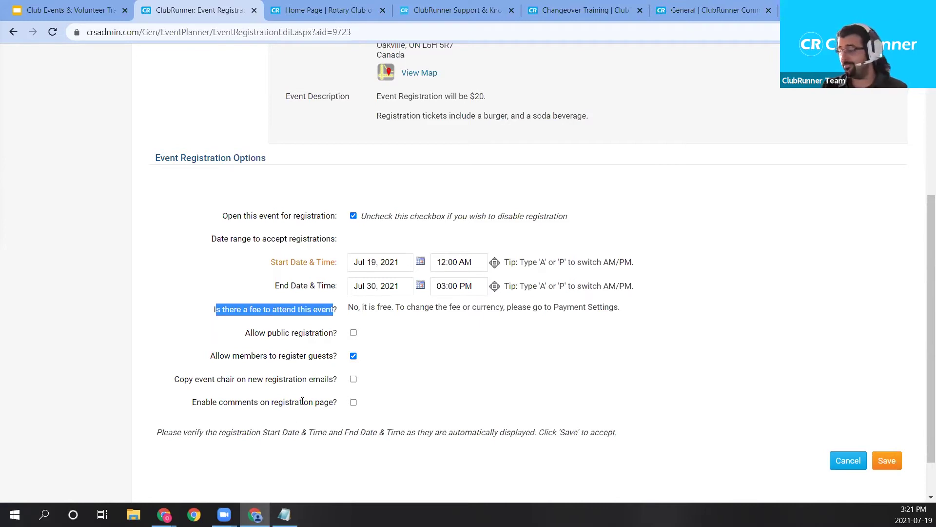
Allow public registration for the event and have the event chair copied on new registration emails.
drag(245, 336, 341, 337)
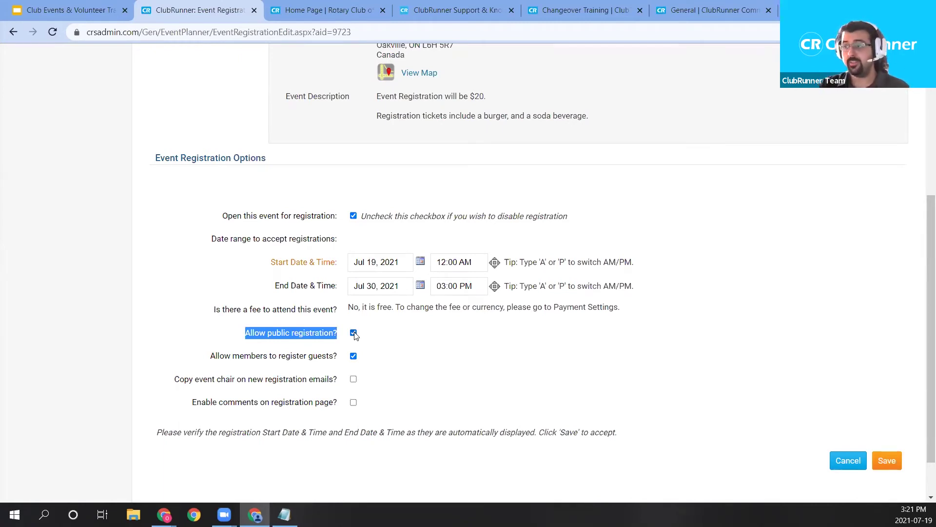
click(353, 333)
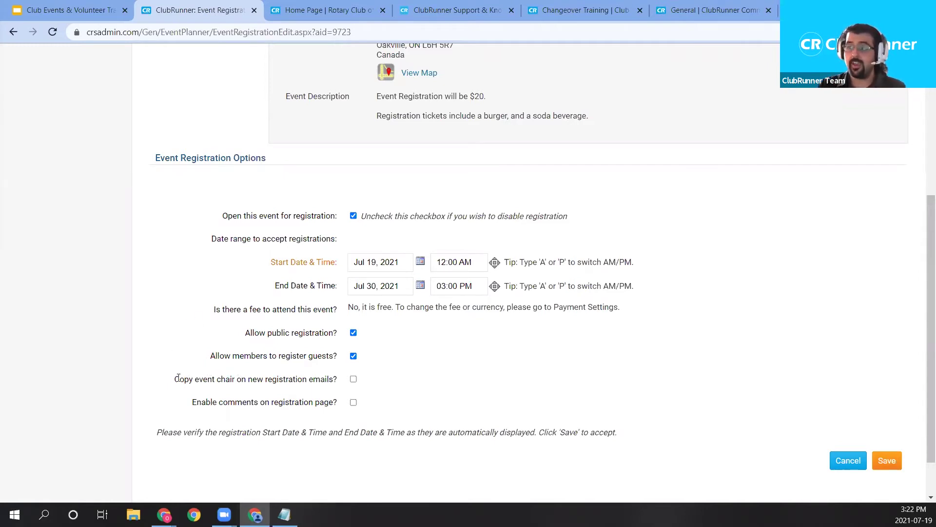
drag(180, 379, 289, 377)
click(282, 375)
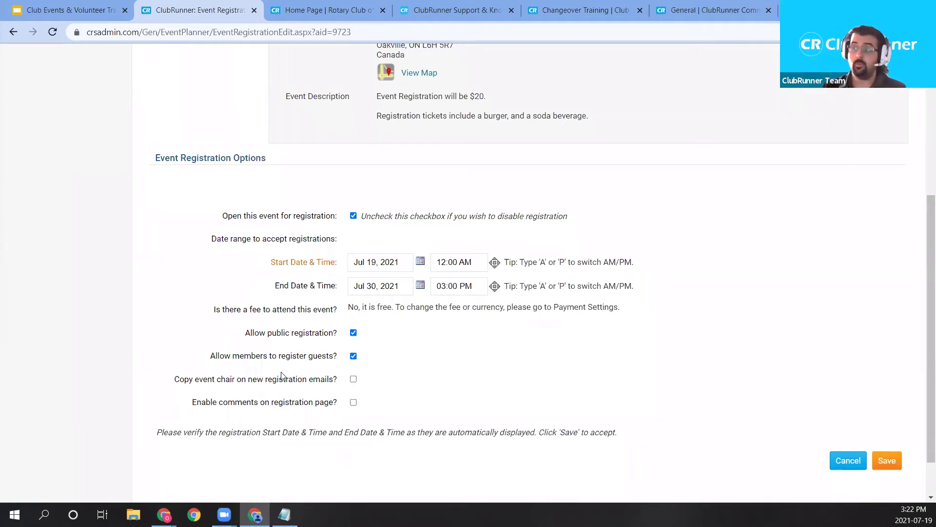
click(354, 380)
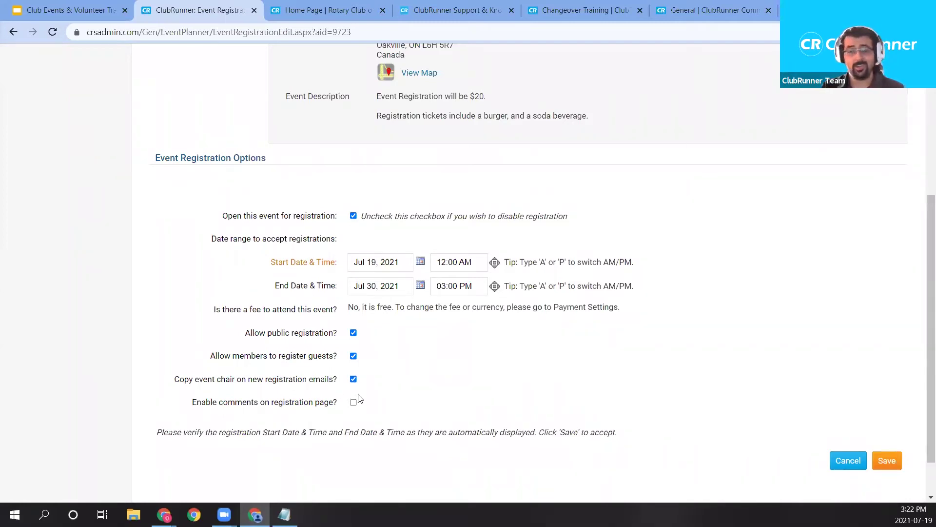
Turn the option that enables comments on the registration page on and back off.
drag(192, 404, 334, 402)
click(425, 408)
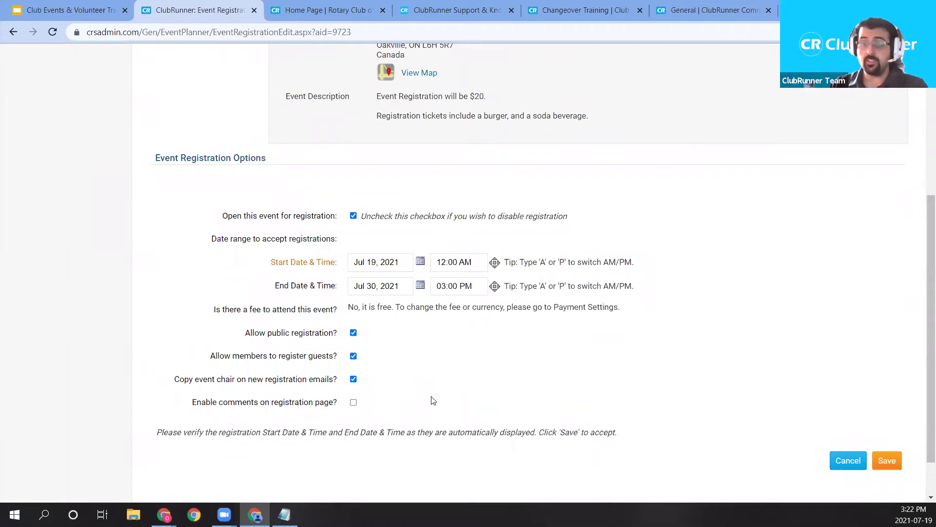
click(355, 404)
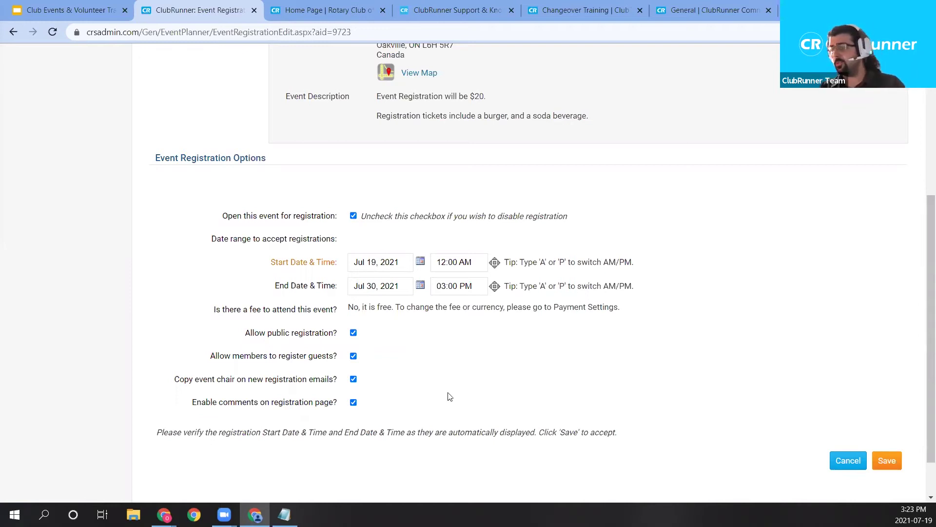
click(354, 402)
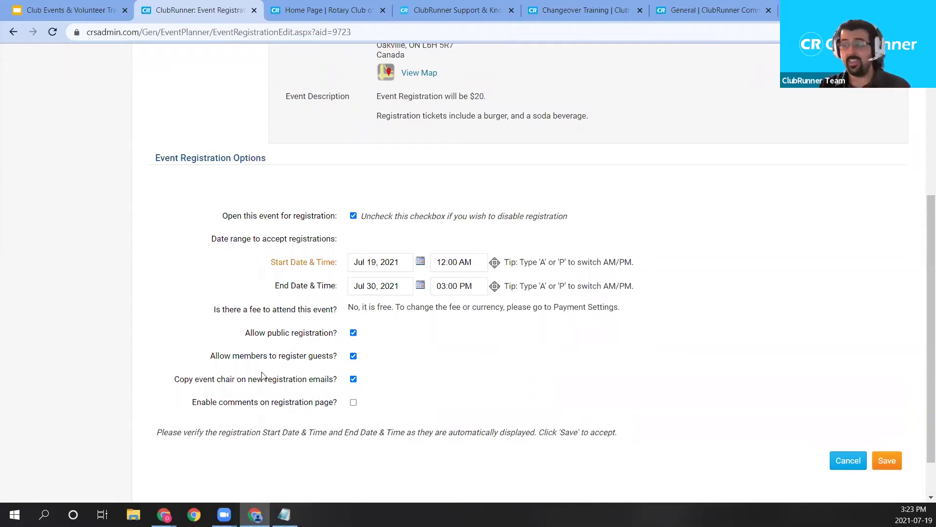
Check the option for copying the event chair on new registration emails and save the event's registration options.
drag(189, 379, 257, 381)
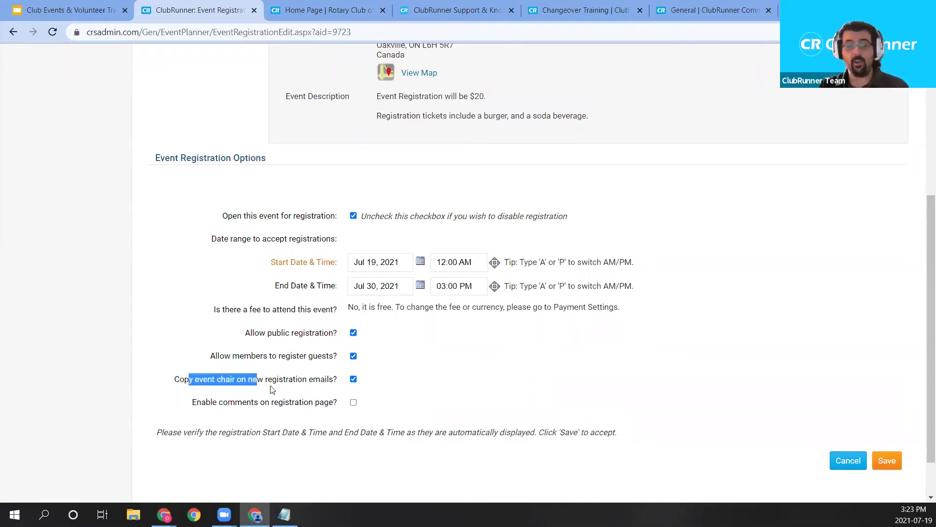
click(517, 380)
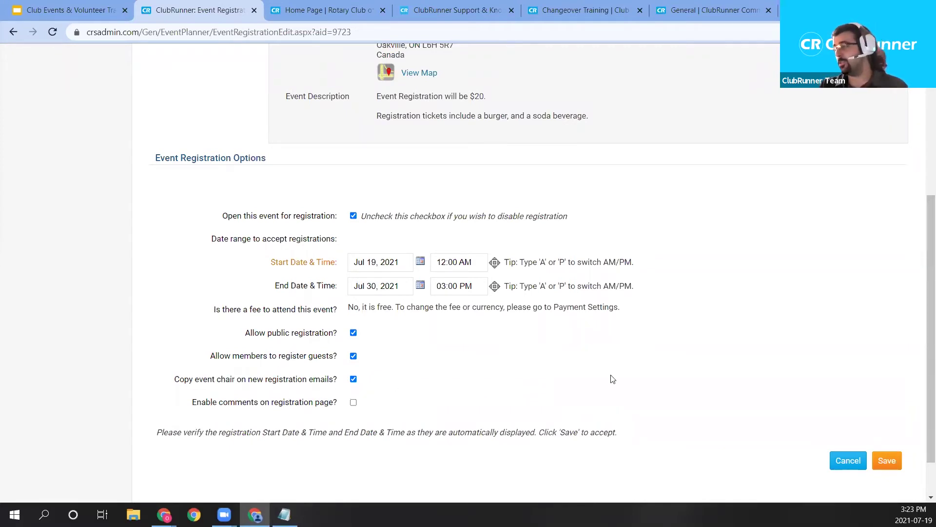
click(884, 472)
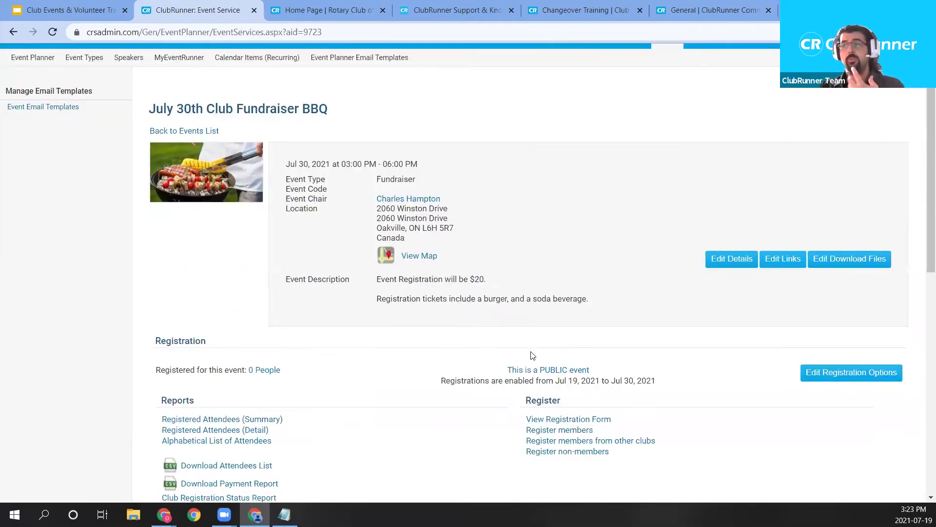
Review the event's registration reports, Volunteers section and Payment Settings section on the event services page.
scroll(326, 361, down, 1)
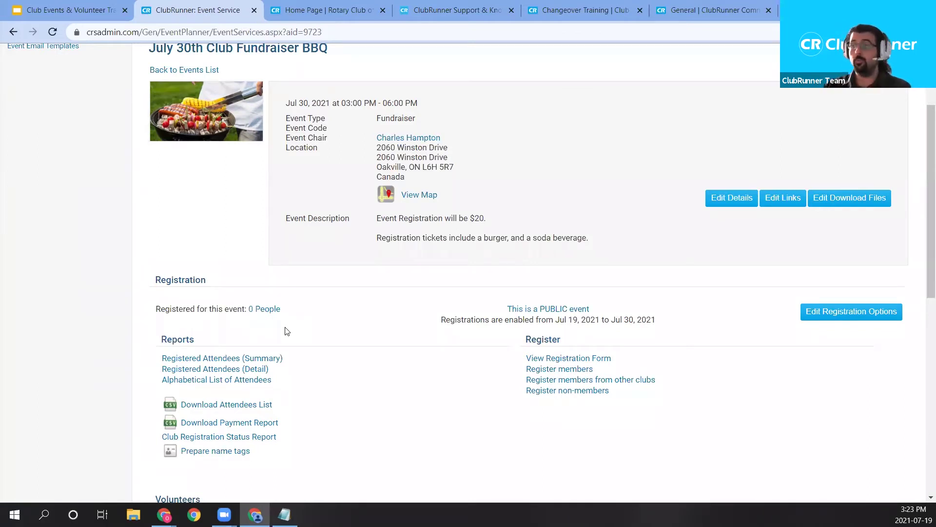
scroll(418, 344, down, 1)
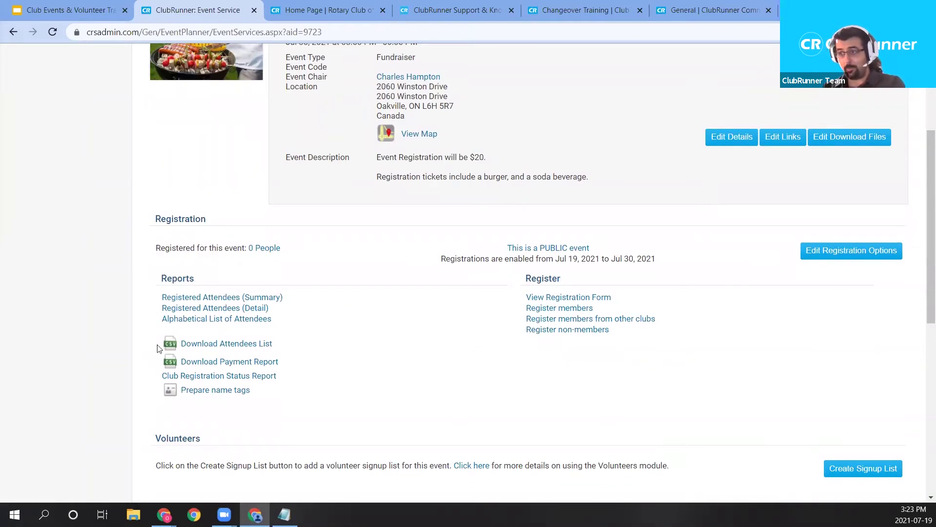
scroll(157, 347, down, 5)
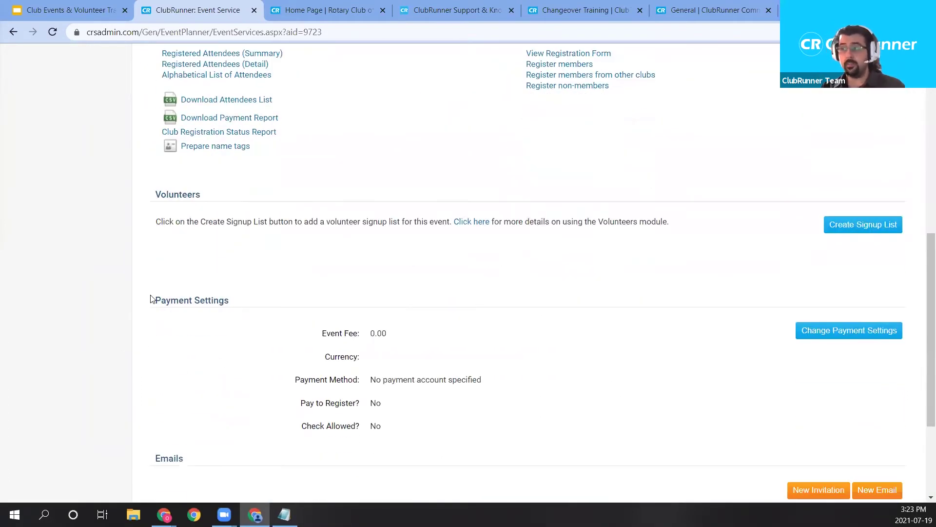
drag(150, 298, 222, 321)
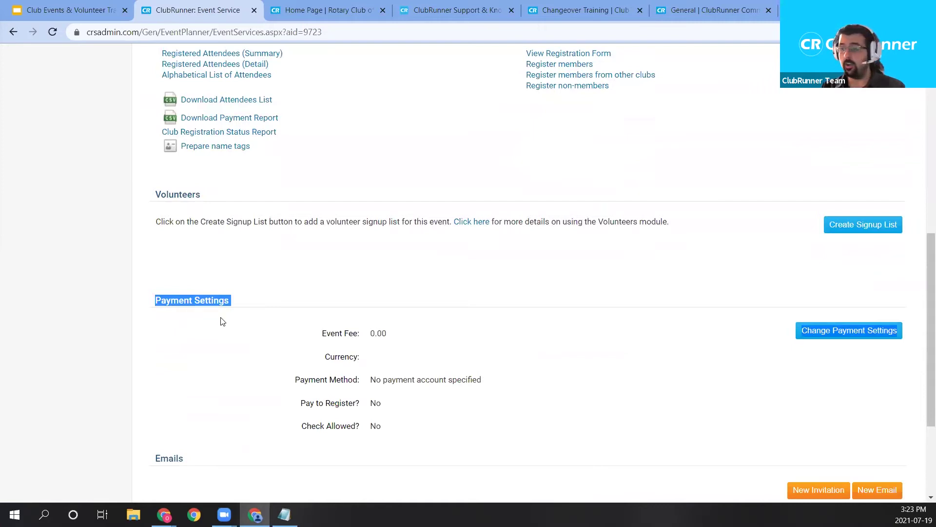
click(366, 301)
scroll(407, 142, up, 4)
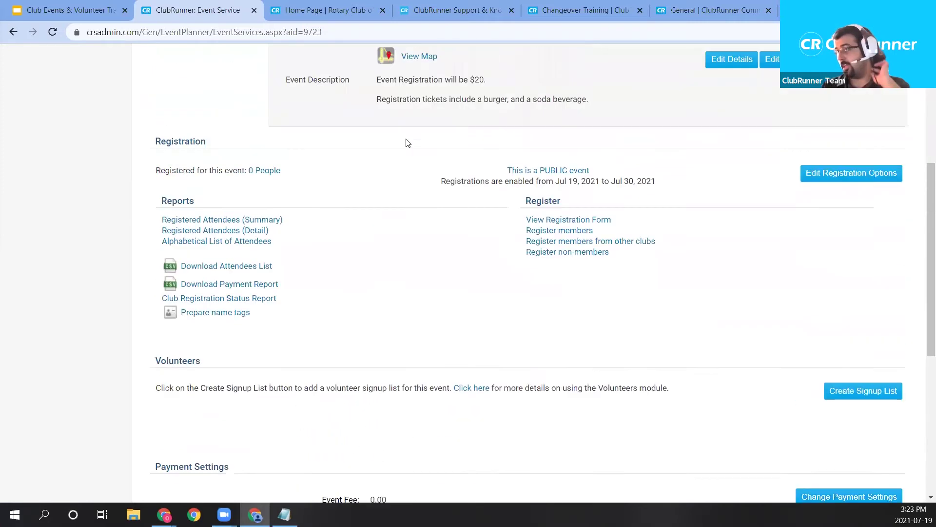
scroll(291, 237, down, 3)
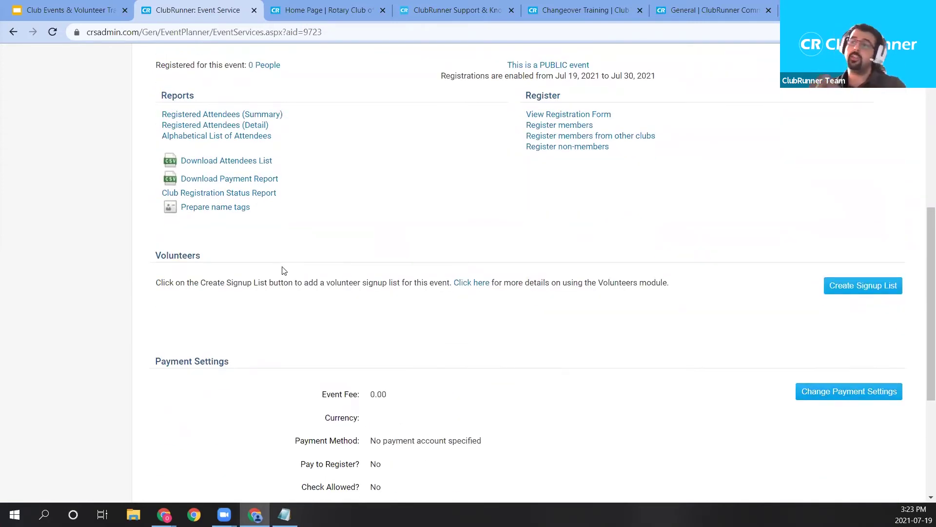
scroll(291, 278, down, 2)
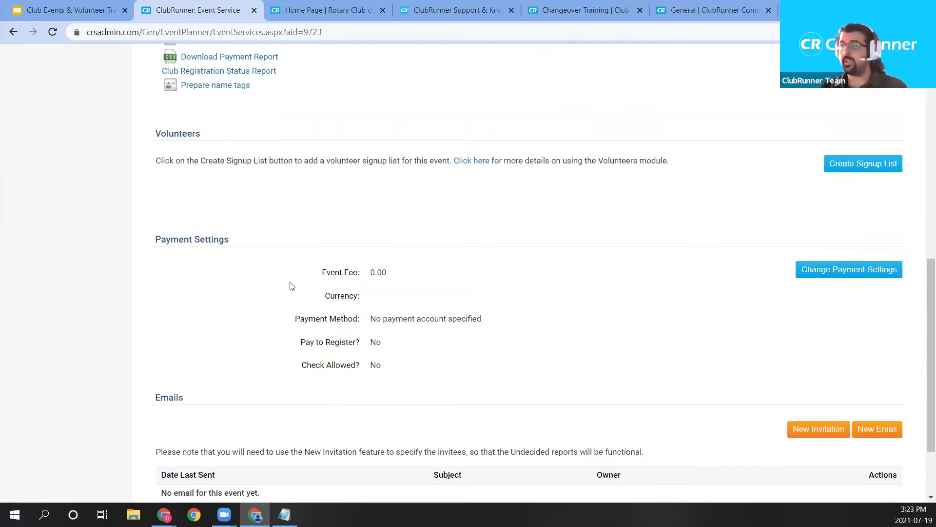
triple_click(155, 245)
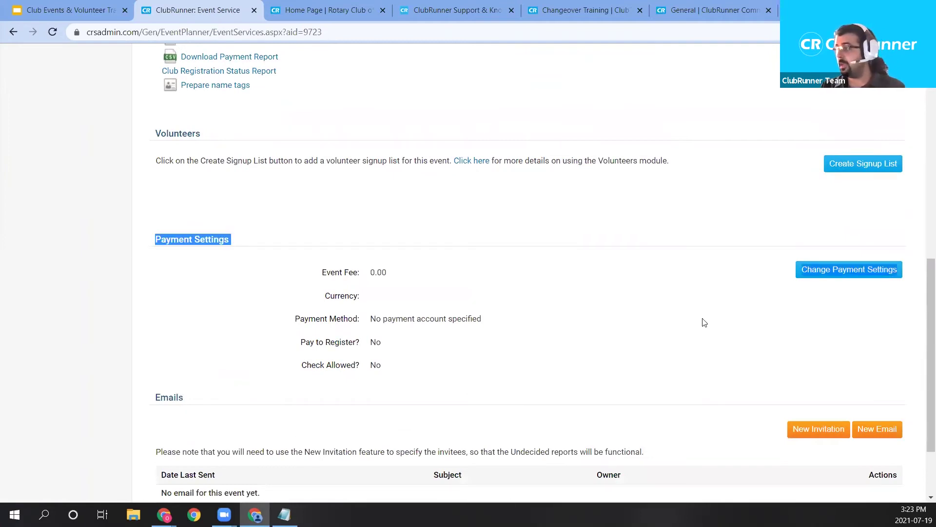
Open the event's payment settings for editing and set the event fee to 20.00.
click(838, 271)
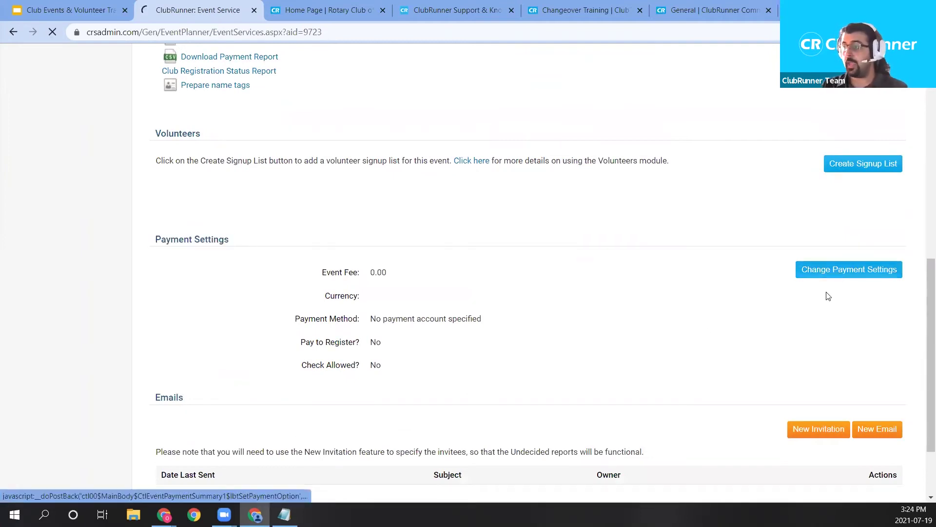
scroll(416, 406, down, 1)
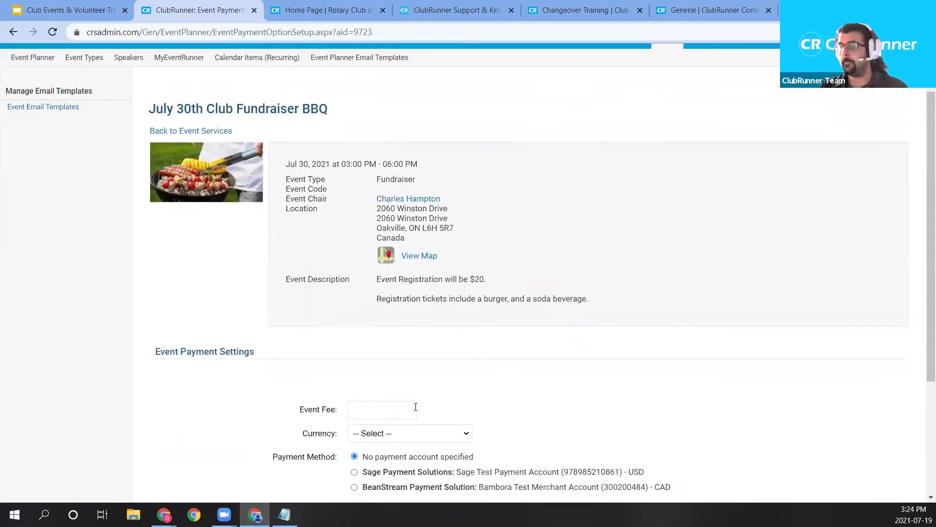
scroll(416, 404, down, 3)
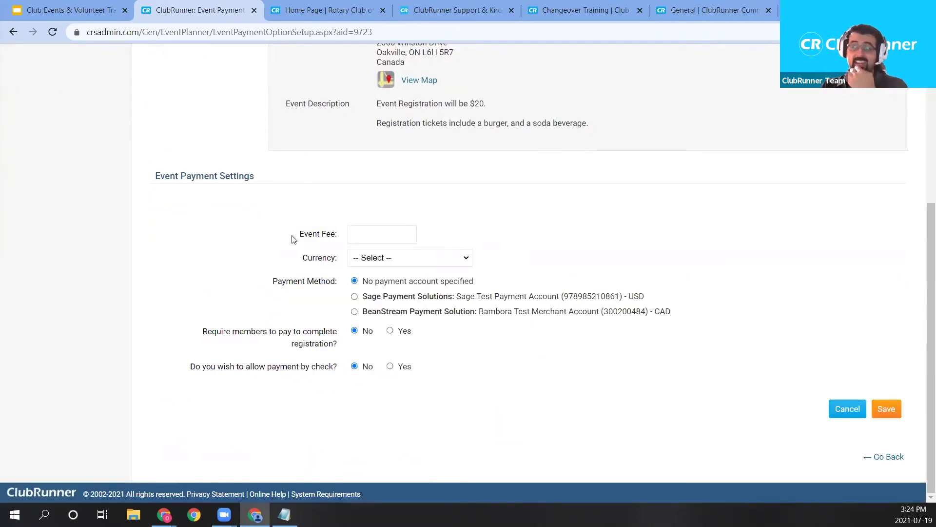
drag(294, 239, 348, 242)
click(363, 238)
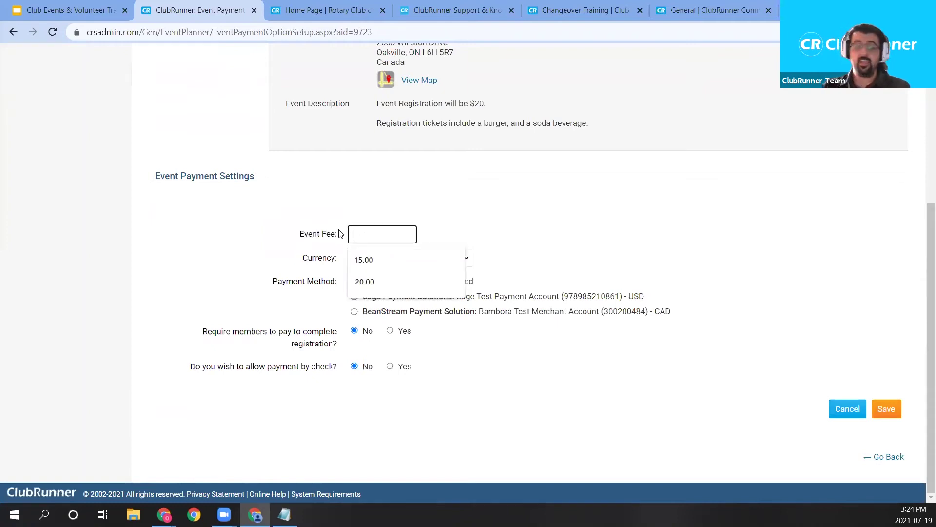
text(20.)
key(Down)
key(Return)
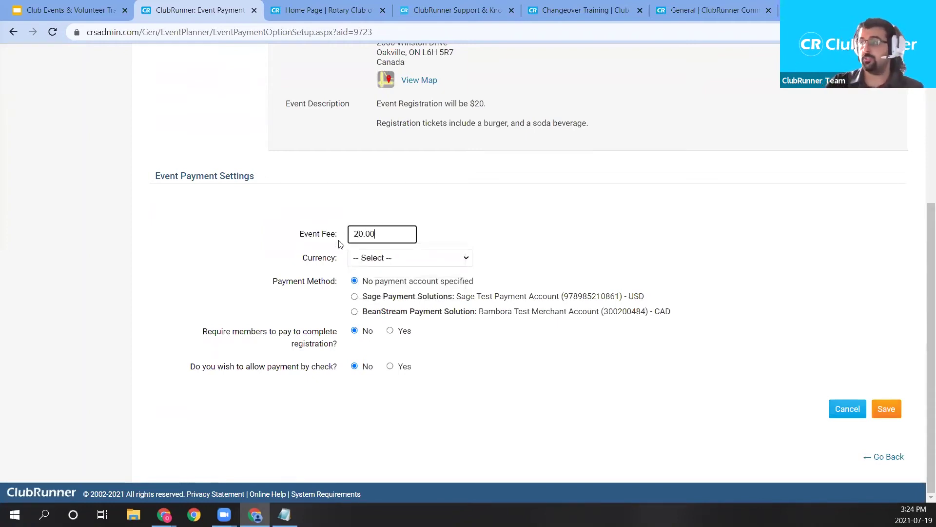
click(612, 212)
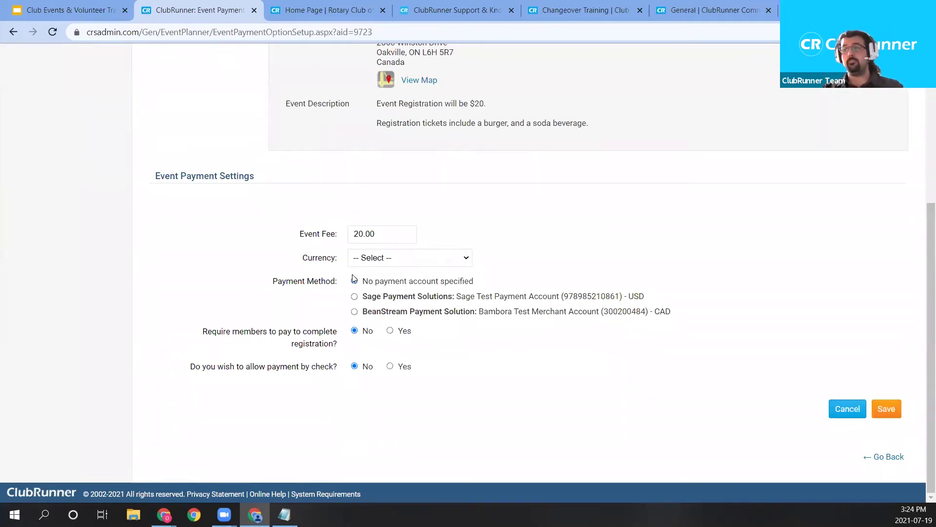
Set the currency of the event fee to Canadian Dollar after browsing the available currencies.
click(383, 264)
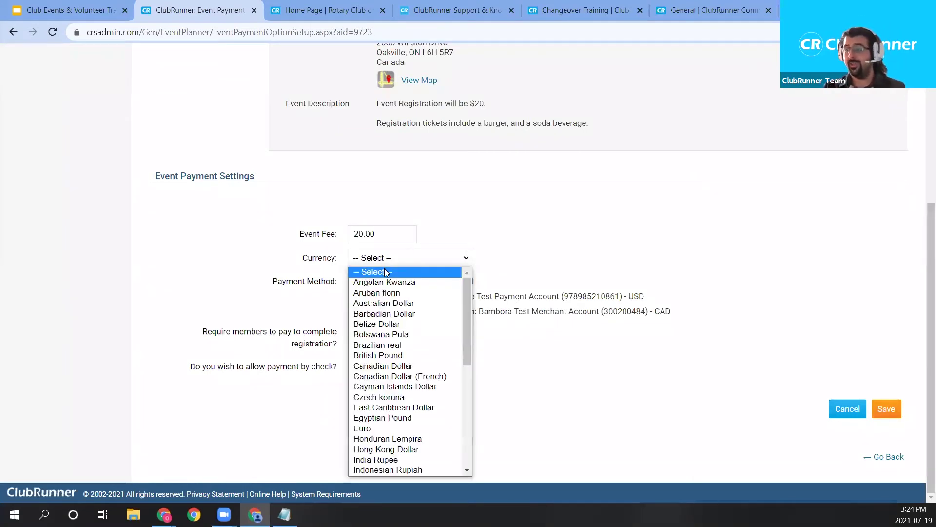
scroll(429, 326, down, 3)
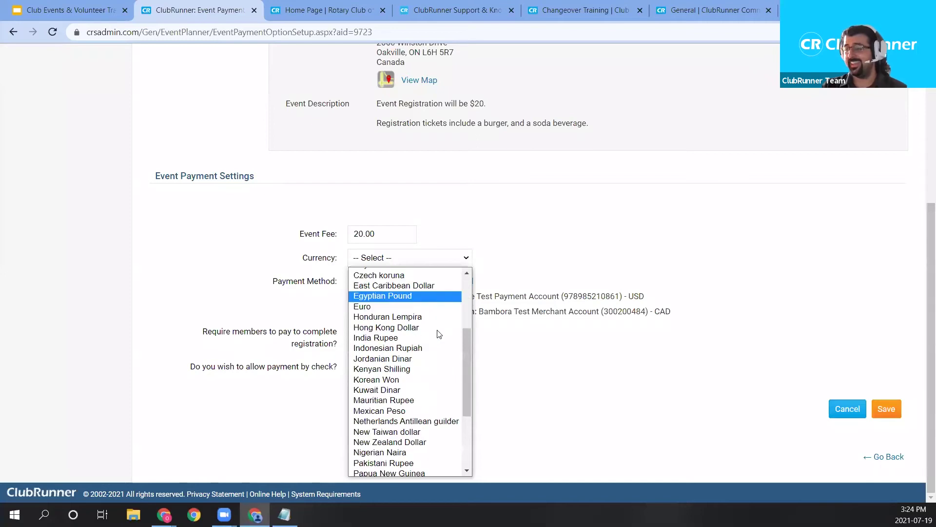
scroll(434, 326, up, 3)
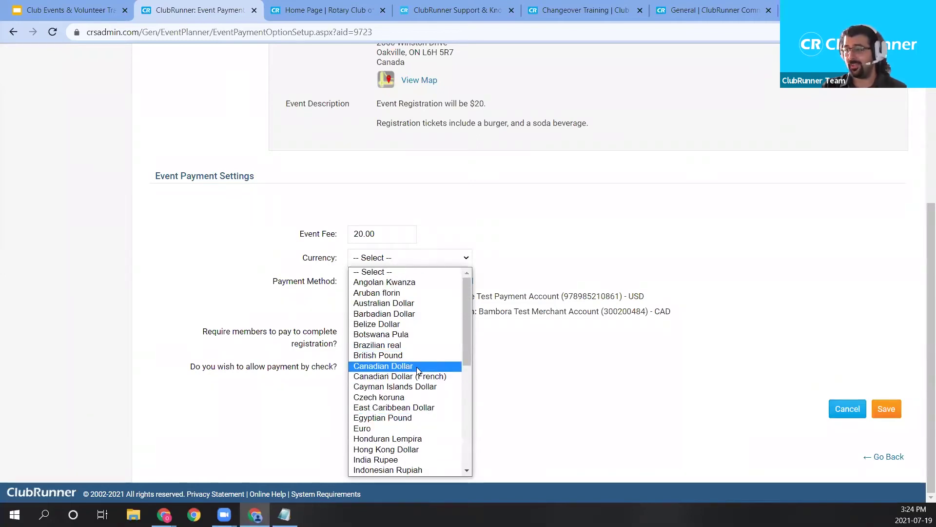
click(409, 366)
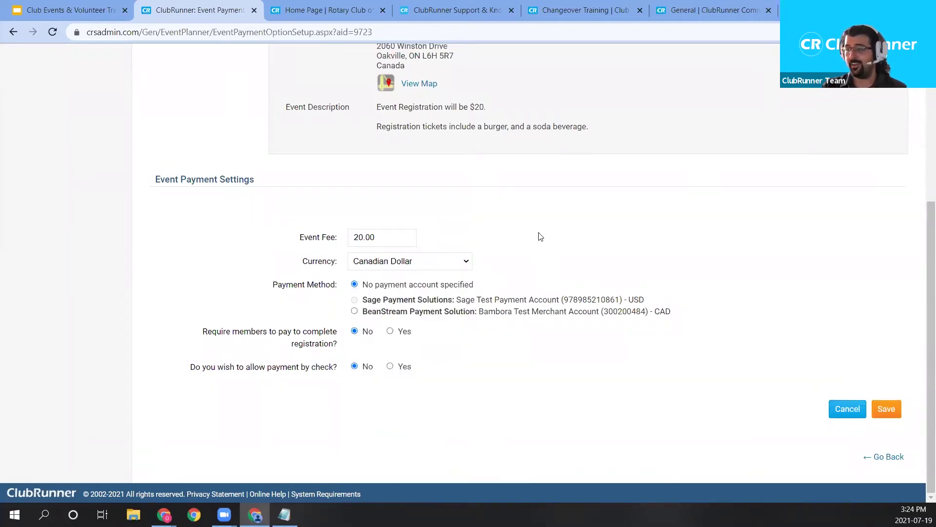
click(461, 268)
scroll(468, 293, down, 8)
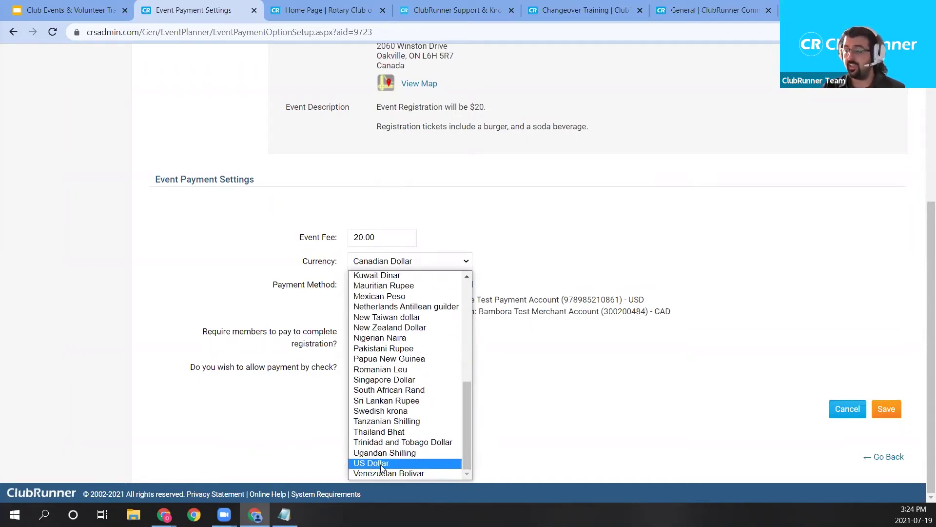
scroll(468, 432, up, 8)
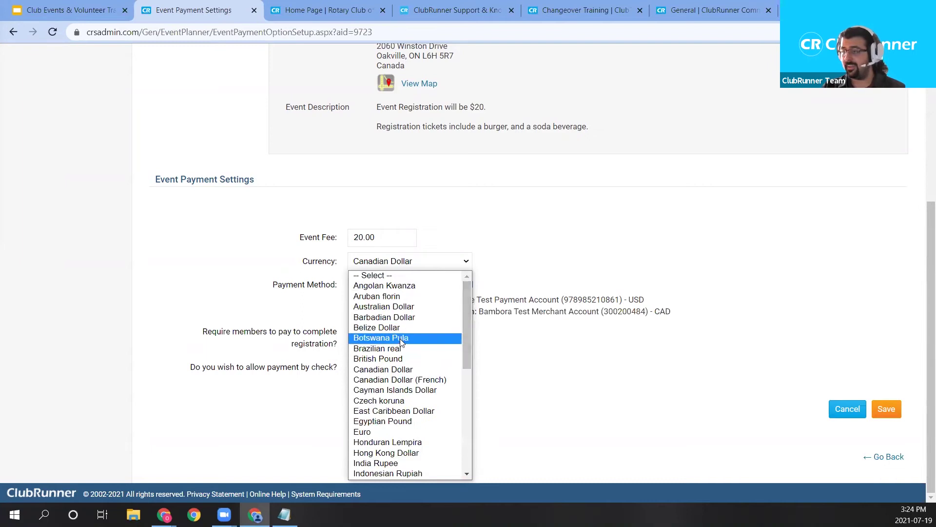
click(402, 369)
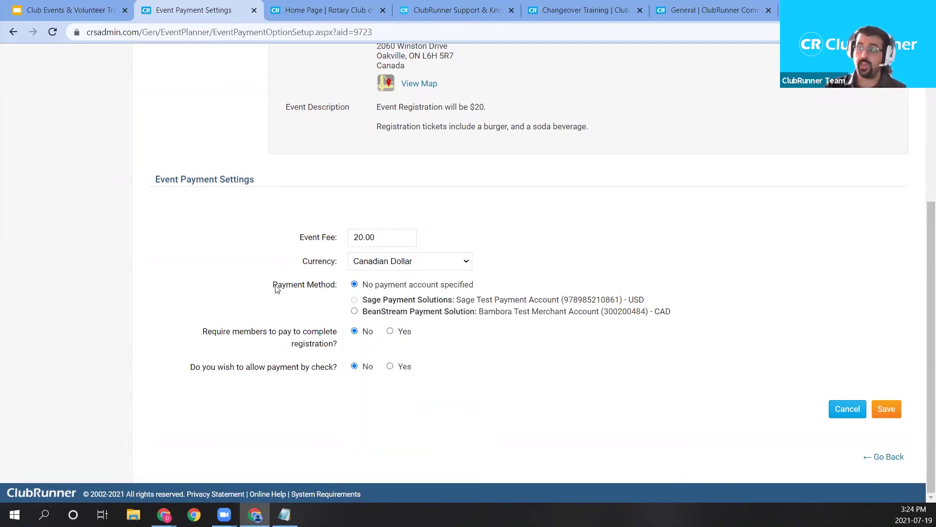
Review the payment method choices for the event and the sections offered in the Donations (Beta) module.
drag(274, 285, 347, 291)
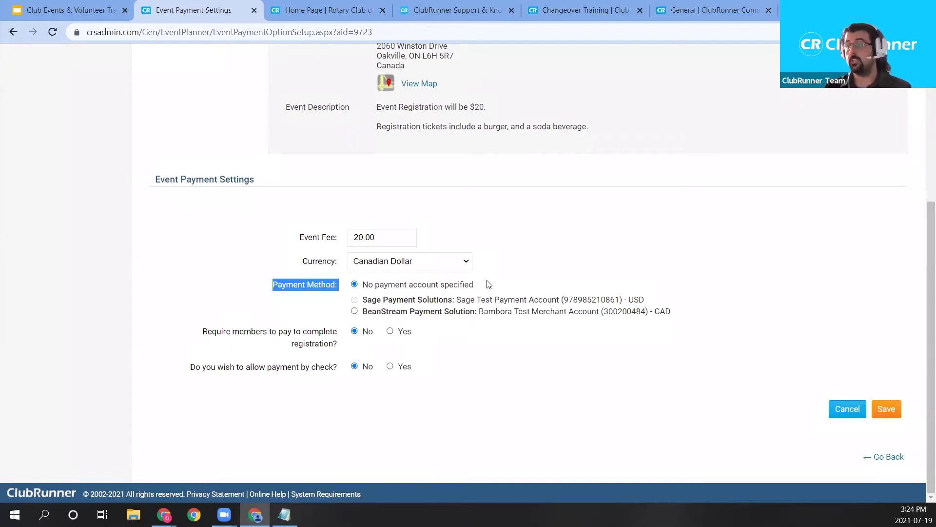
scroll(527, 286, up, 5)
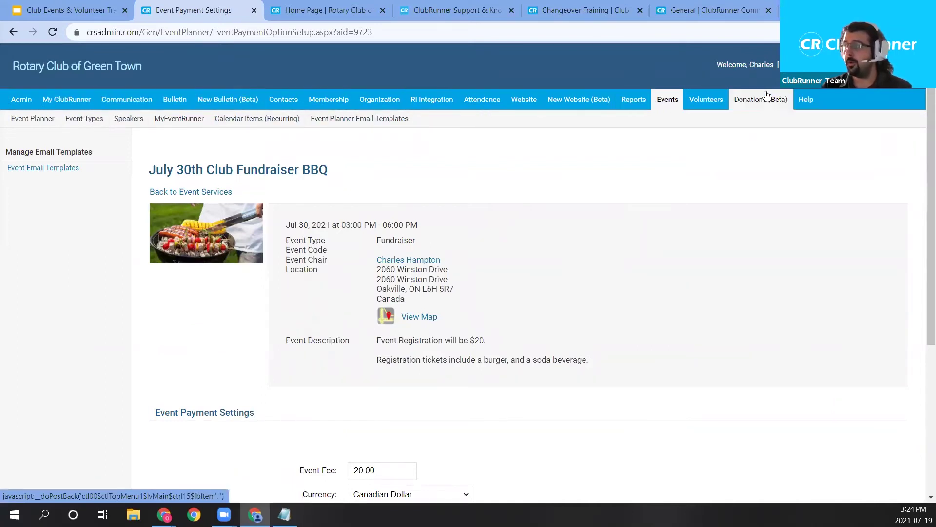
mouse_move(764, 104)
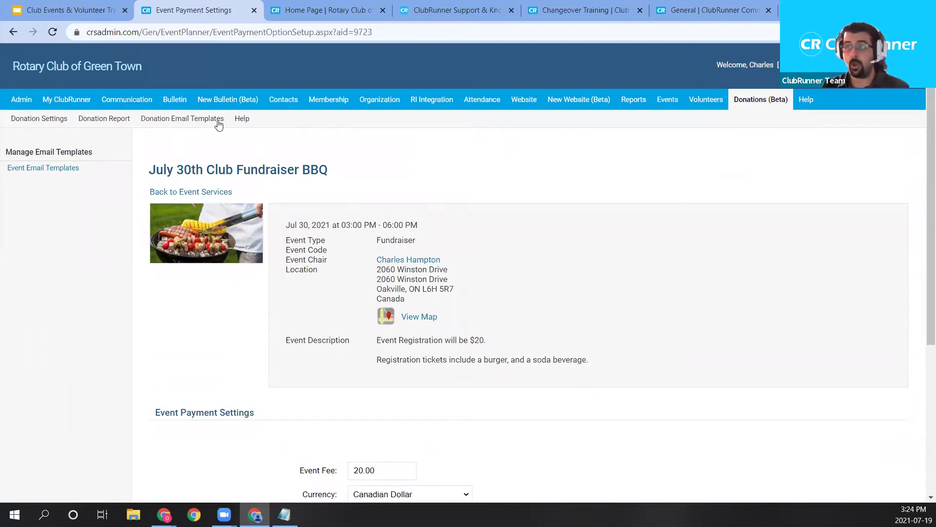
scroll(328, 198, down, 5)
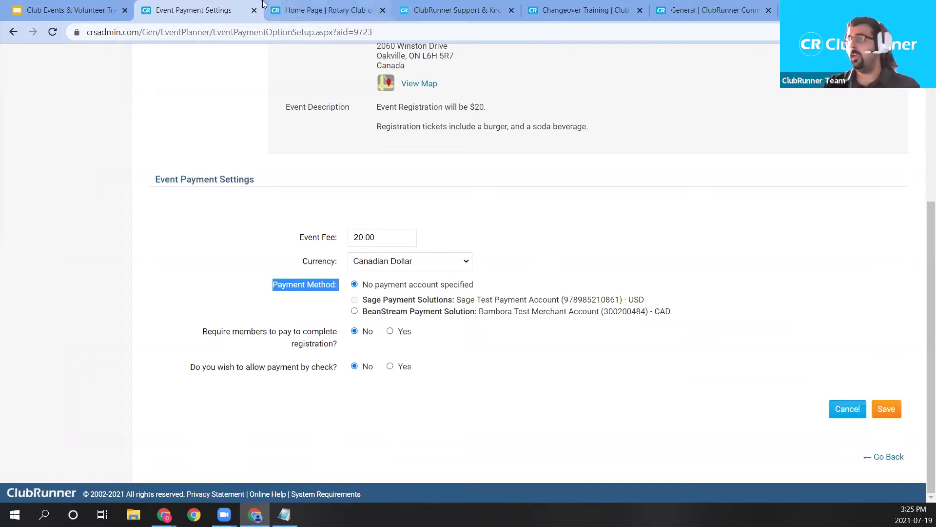
Open clubrunner.ca in a new browser tab and go to its Features page.
key(ctrl+t)
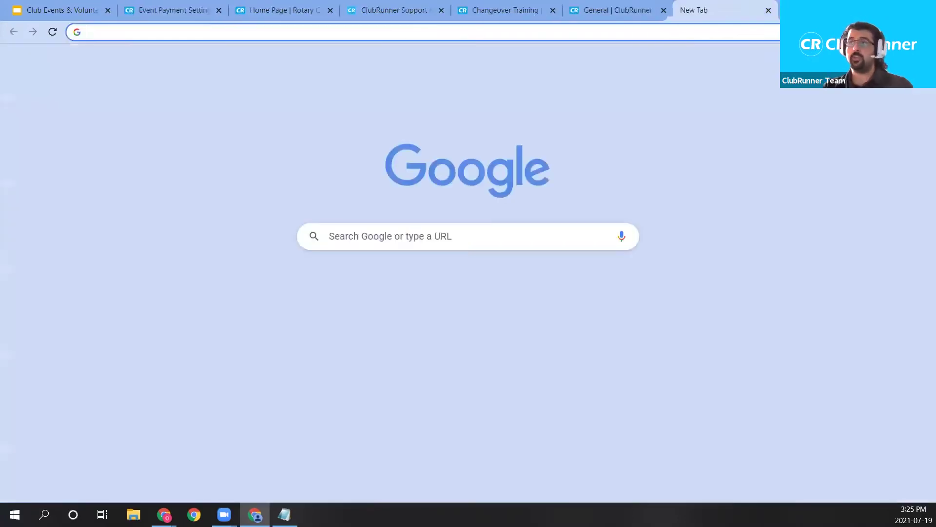
text(clubrunner.ca)
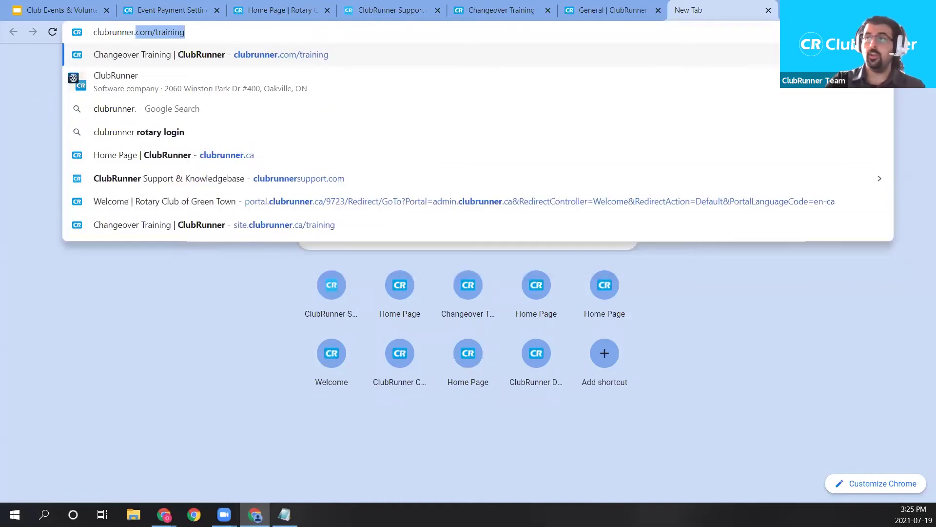
key(Return)
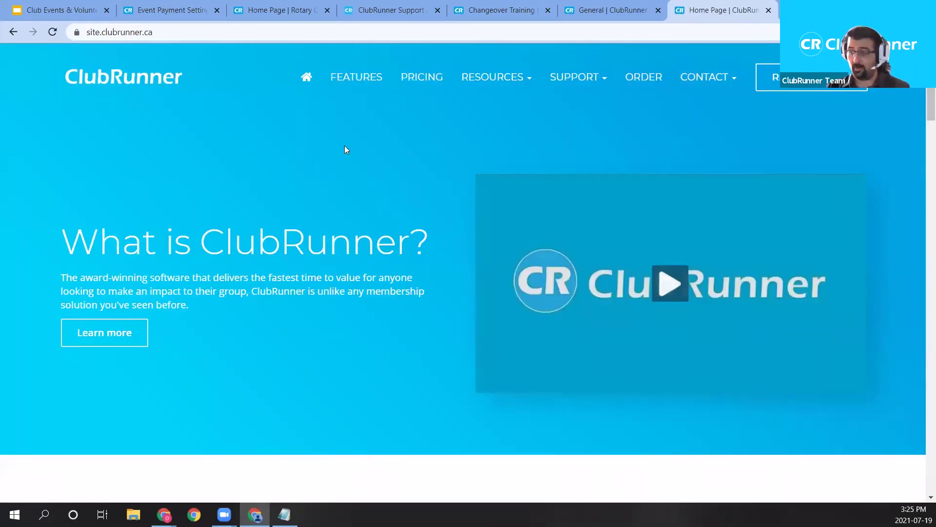
click(360, 79)
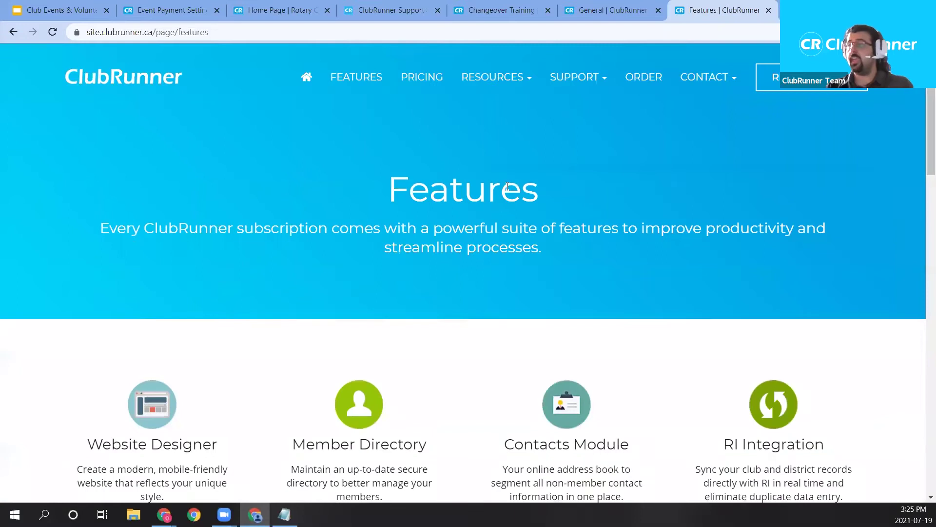
Open the Online Payment feature's page and find its country-specific information options.
scroll(512, 224, down, 8)
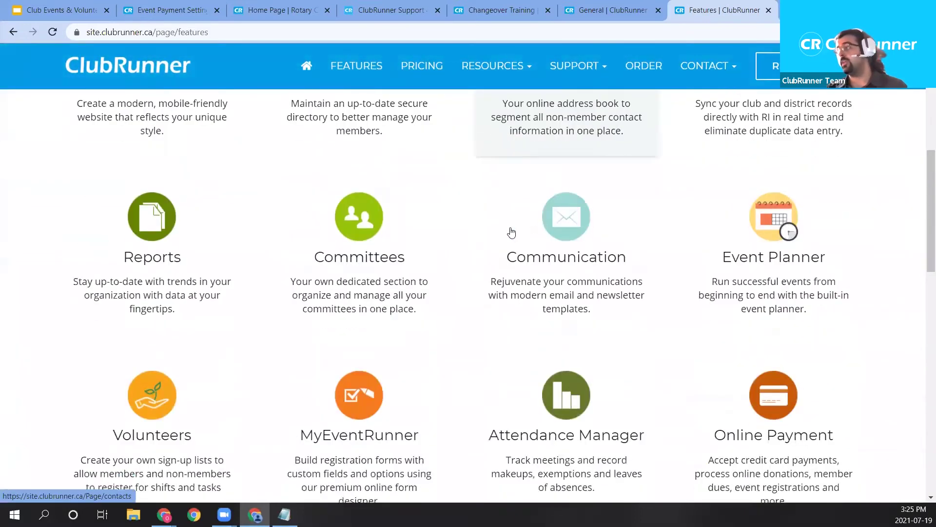
click(687, 313)
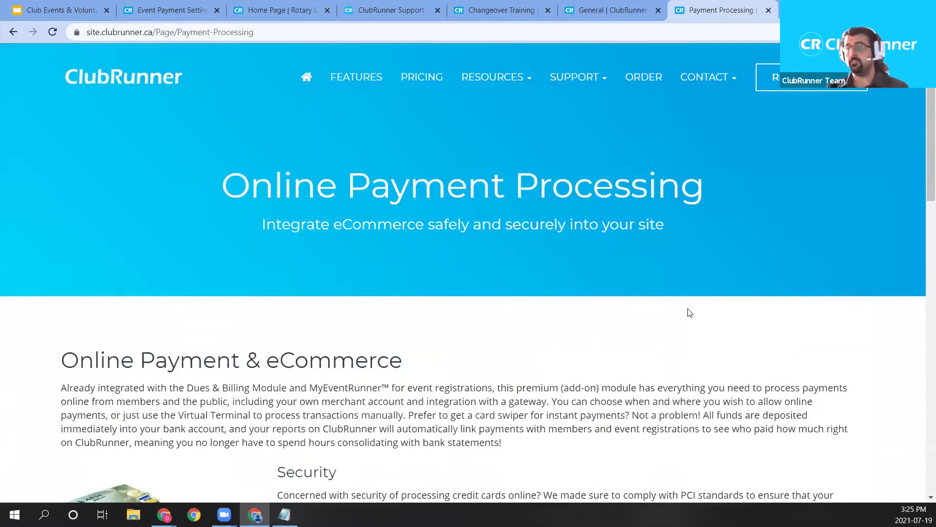
scroll(705, 291, down, 4)
scroll(702, 288, down, 5)
scroll(680, 281, up, 1)
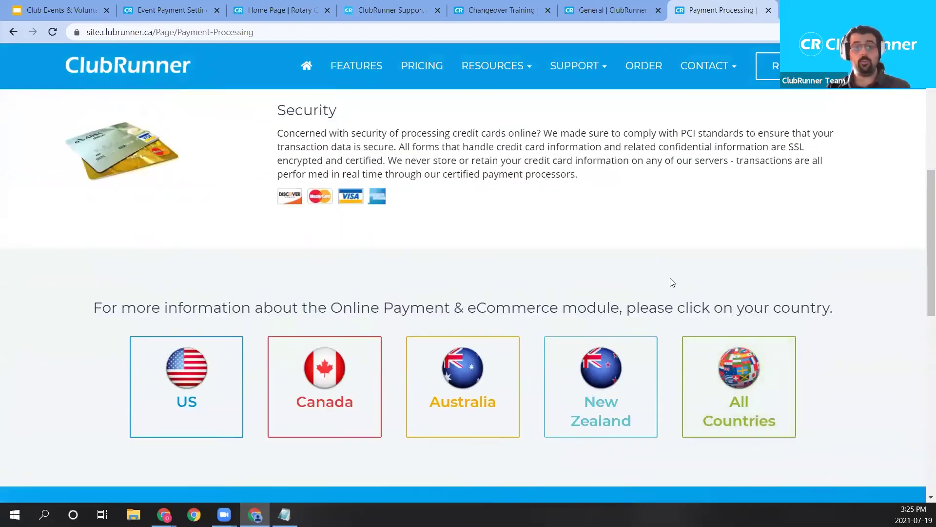
scroll(644, 292, down, 1)
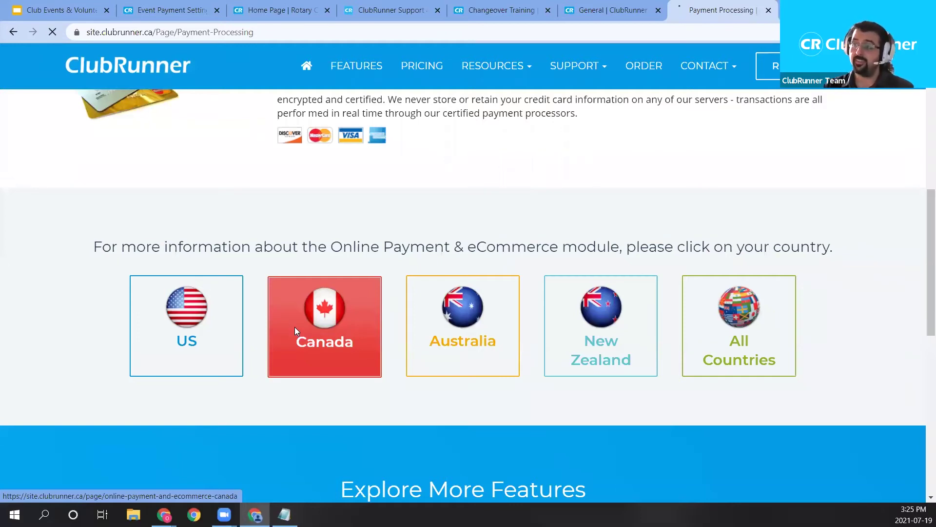
Open the Canada page for Online Payment & eCommerce and review its credit card processing, security and virtual terminal information.
click(295, 330)
scroll(703, 177, down, 5)
scroll(693, 195, up, 1)
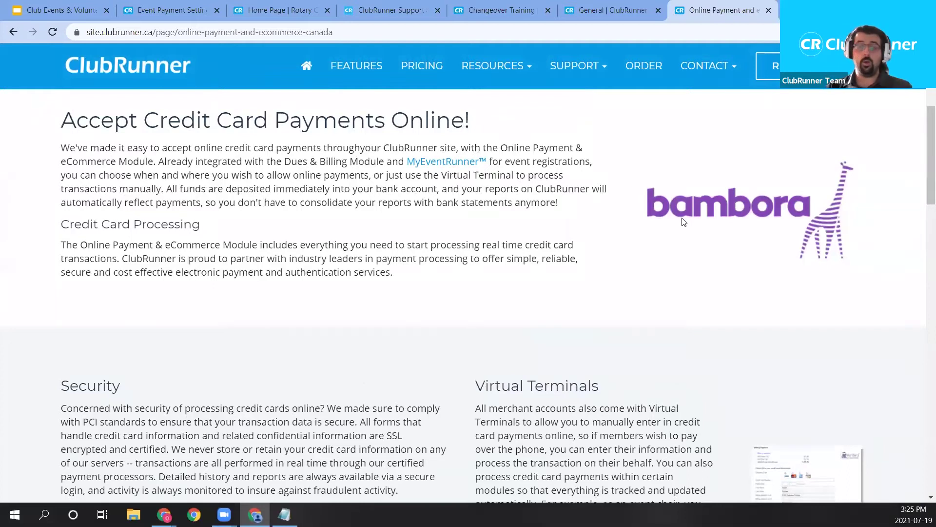
scroll(684, 219, up, 1)
scroll(683, 215, down, 2)
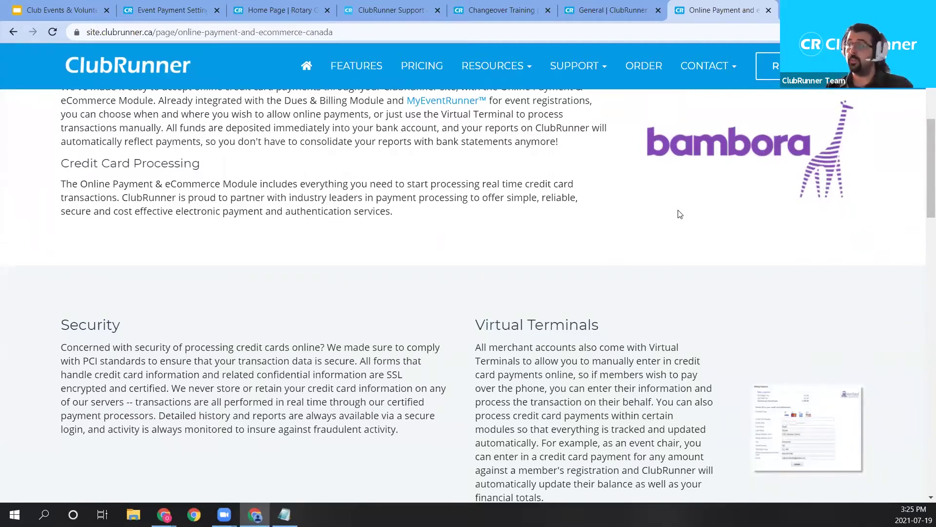
scroll(745, 226, down, 3)
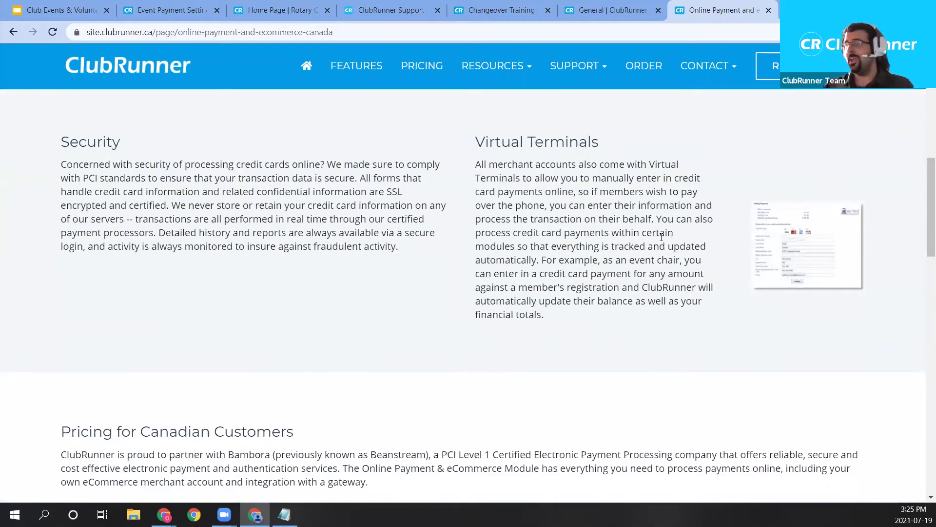
scroll(661, 237, up, 4)
scroll(731, 231, up, 2)
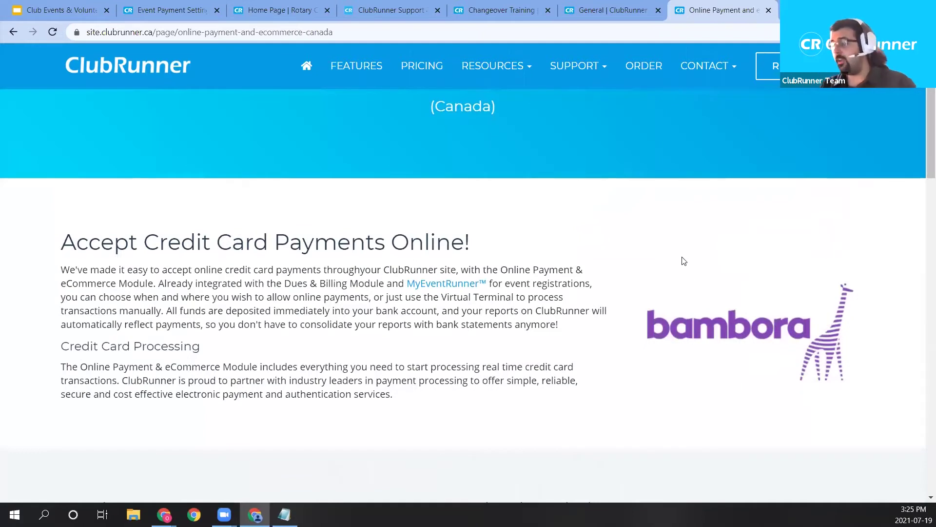
scroll(508, 214, up, 1)
Go back through the Features page to Online Payment and view the US page's payment processor information.
key(alt+Left)
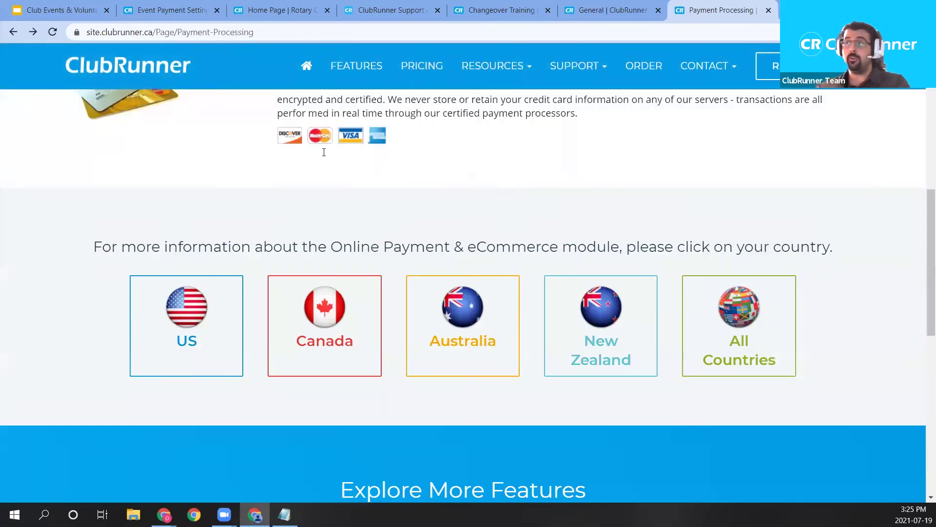
scroll(370, 146, up, 2)
click(356, 74)
scroll(795, 317, down, 7)
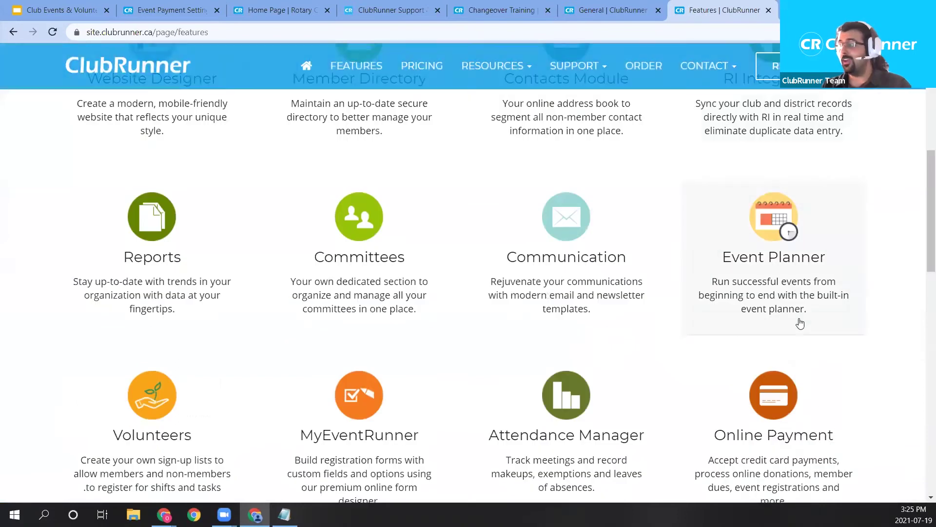
click(794, 390)
scroll(539, 258, down, 10)
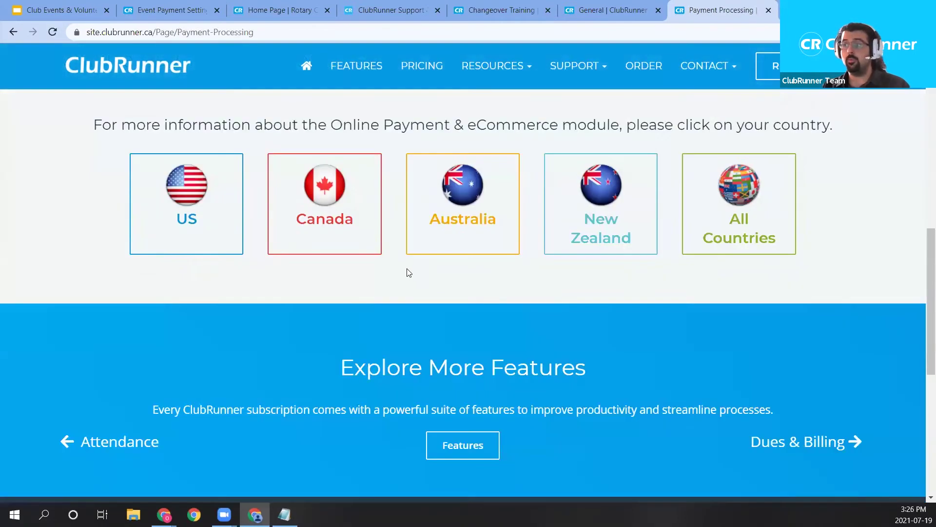
click(183, 205)
scroll(786, 258, down, 4)
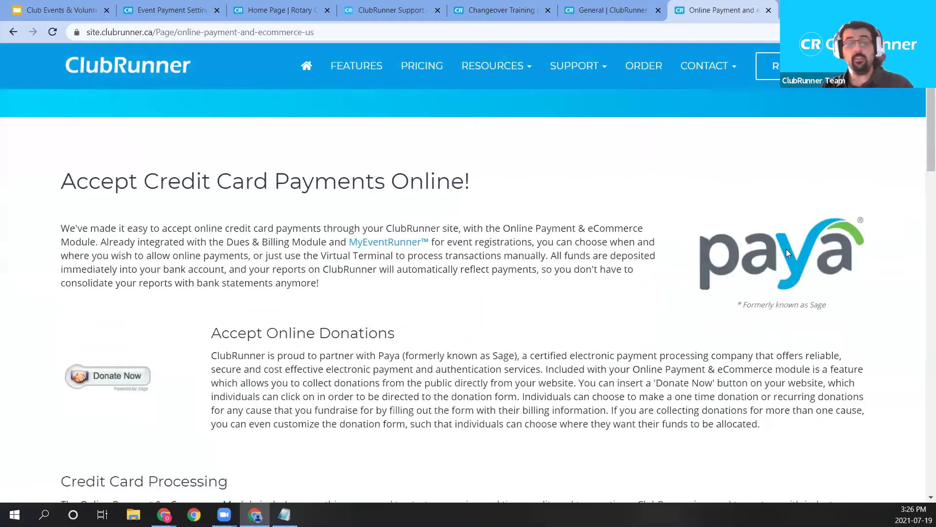
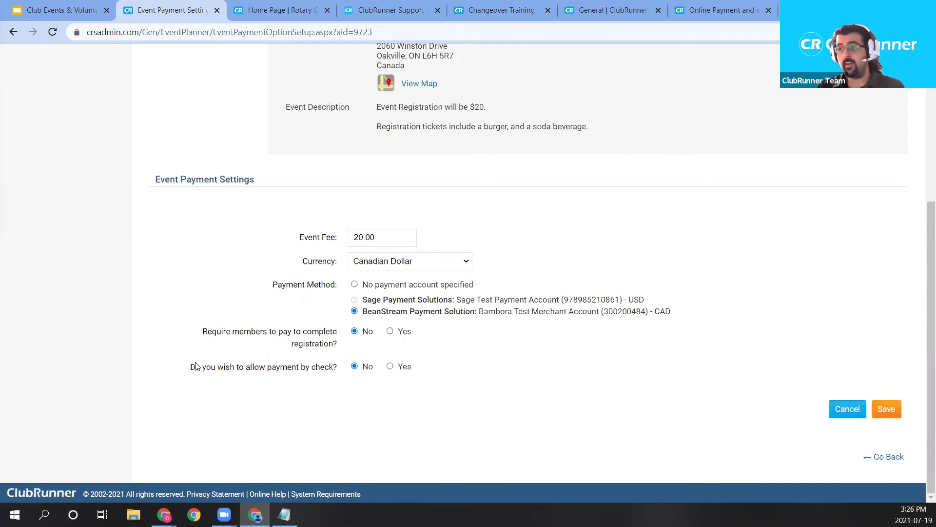
Allow payment by check, add "ClubRunner Demonstration Account" as the payee in the check instructions, and save the payment settings.
drag(190, 368, 342, 373)
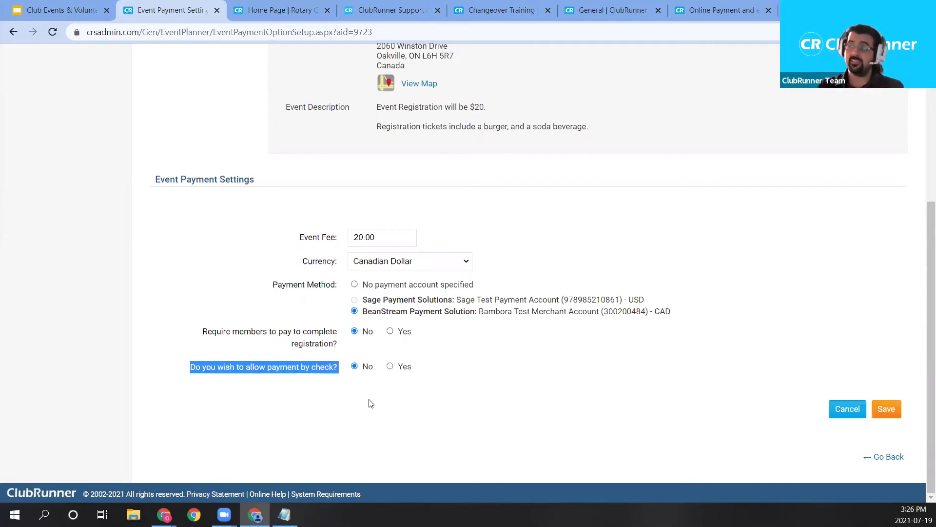
click(391, 367)
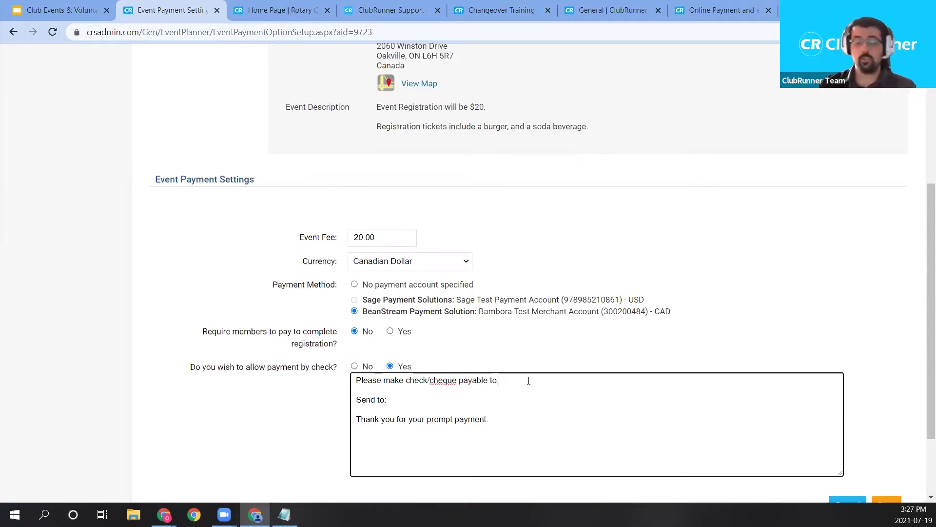
key(Return)
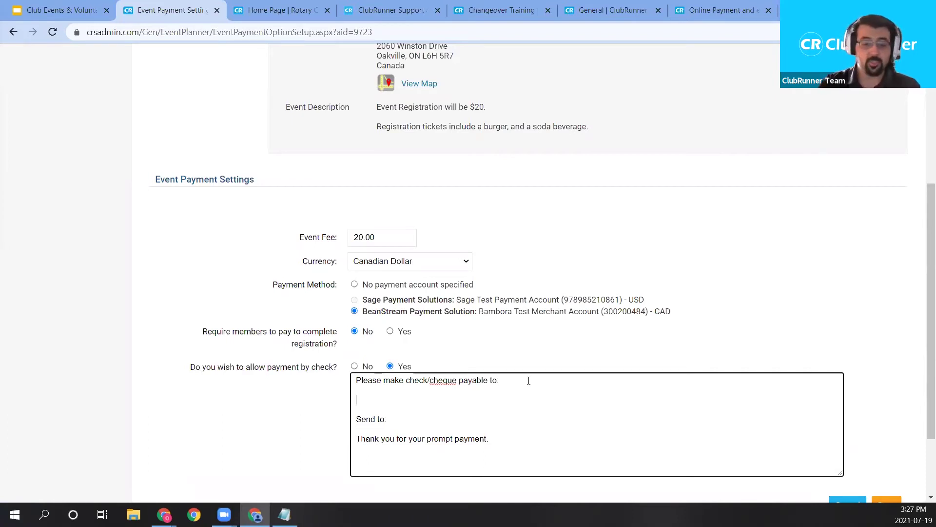
text(ClubRunner Demonstration Account)
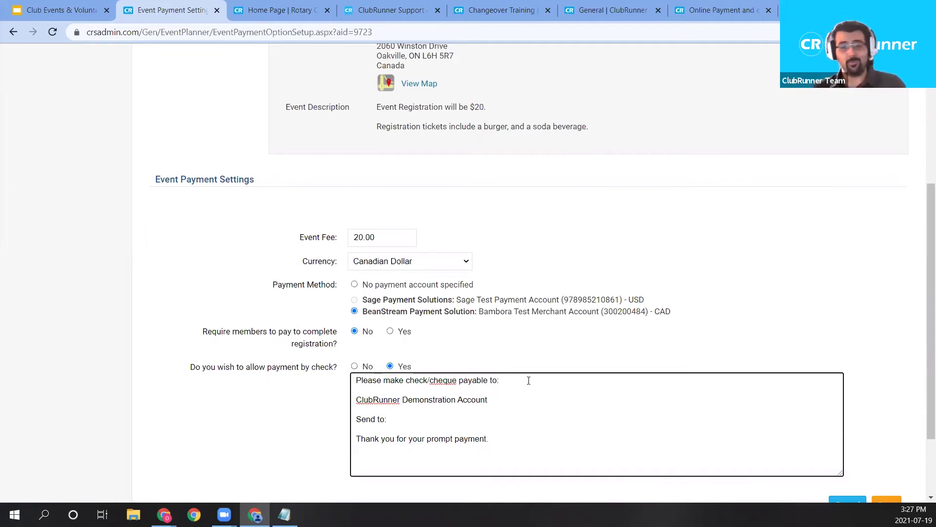
scroll(544, 366, down, 2)
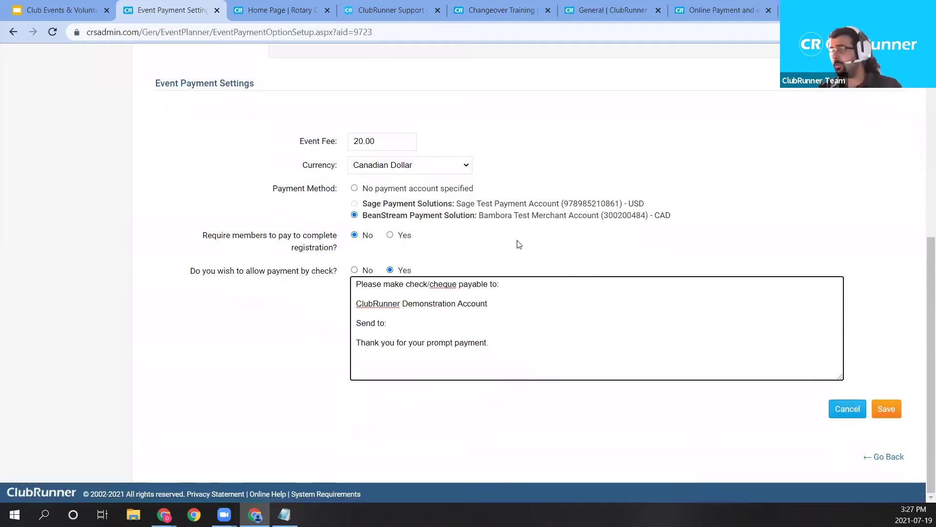
scroll(536, 254, up, 1)
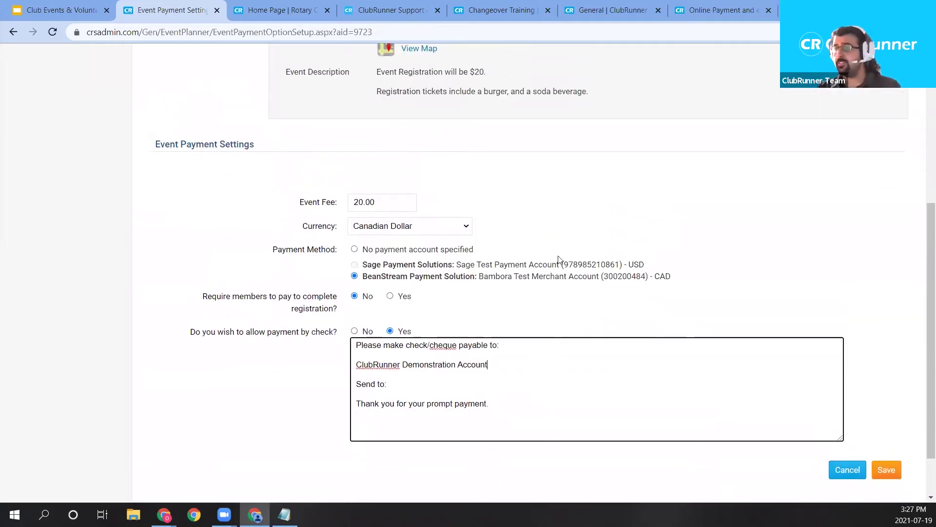
click(888, 471)
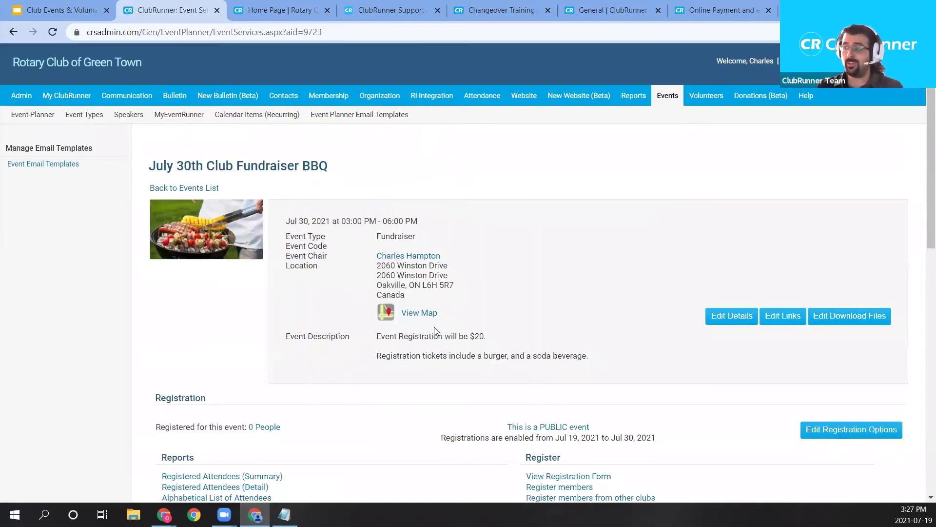
Review the event's registration, volunteers, payment settings and emails sections.
scroll(434, 328, down, 2)
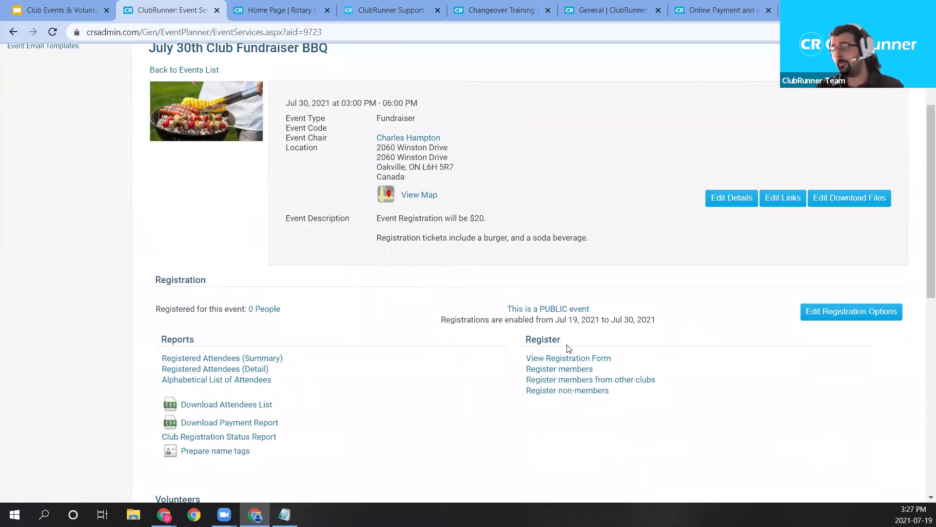
scroll(568, 347, down, 3)
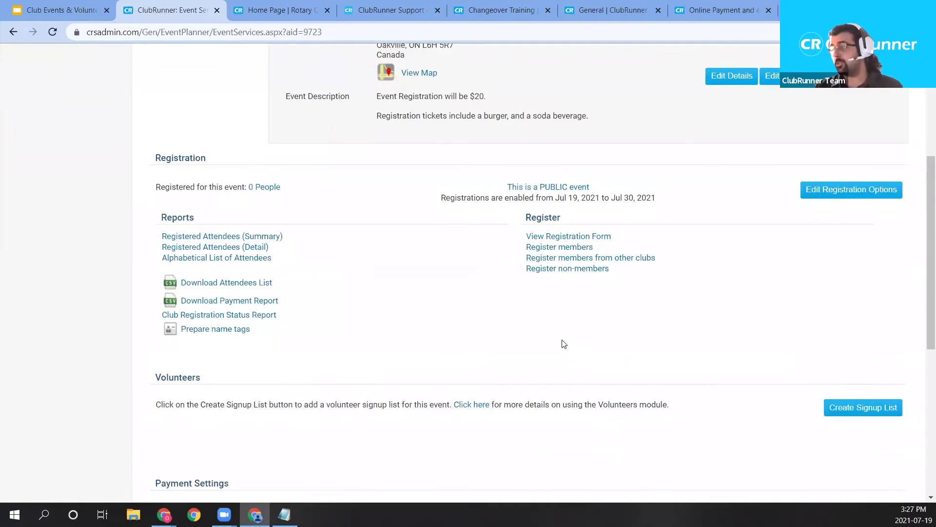
scroll(434, 339, down, 4)
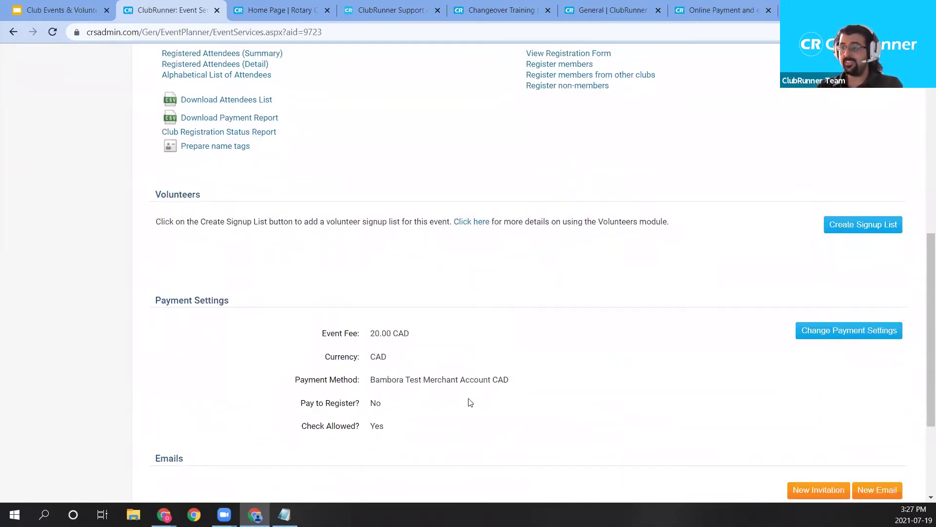
scroll(478, 386, down, 1)
scroll(501, 385, up, 3)
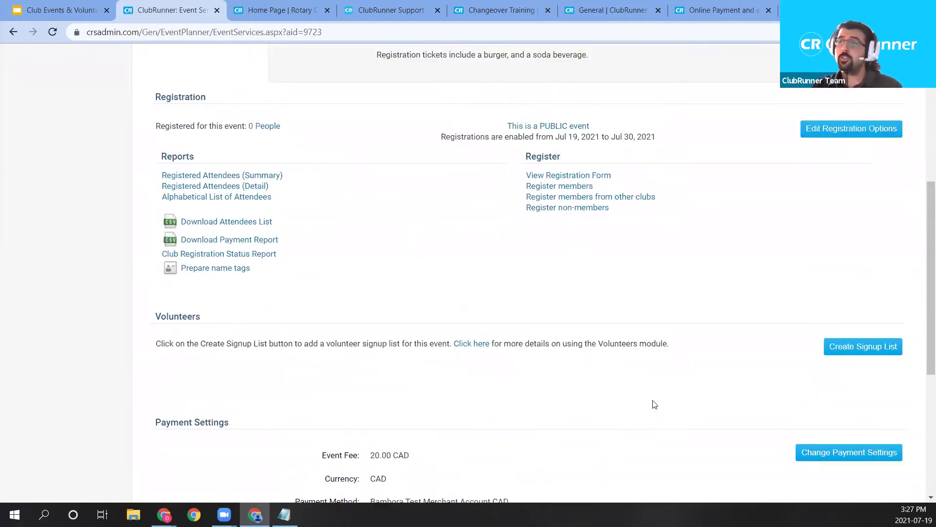
scroll(349, 230, up, 1)
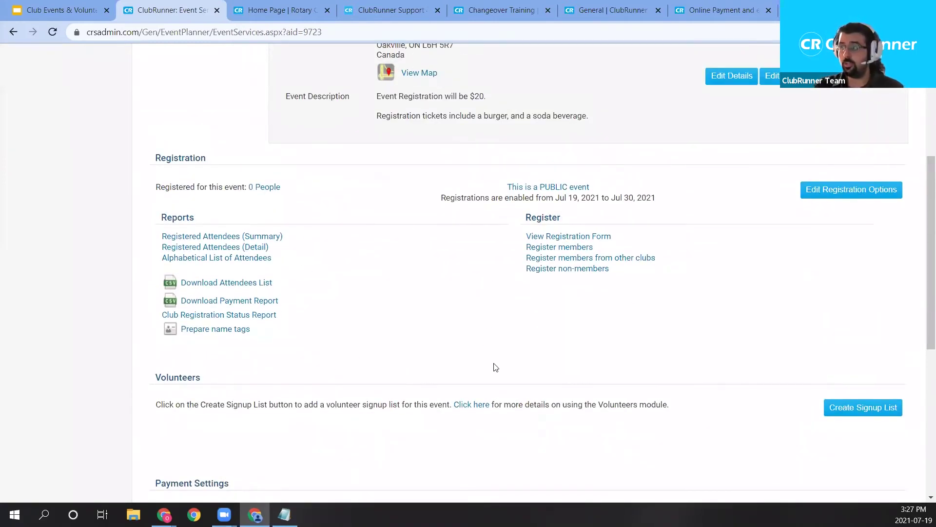
Open the event's page for registering club members and bring up the member list.
click(575, 248)
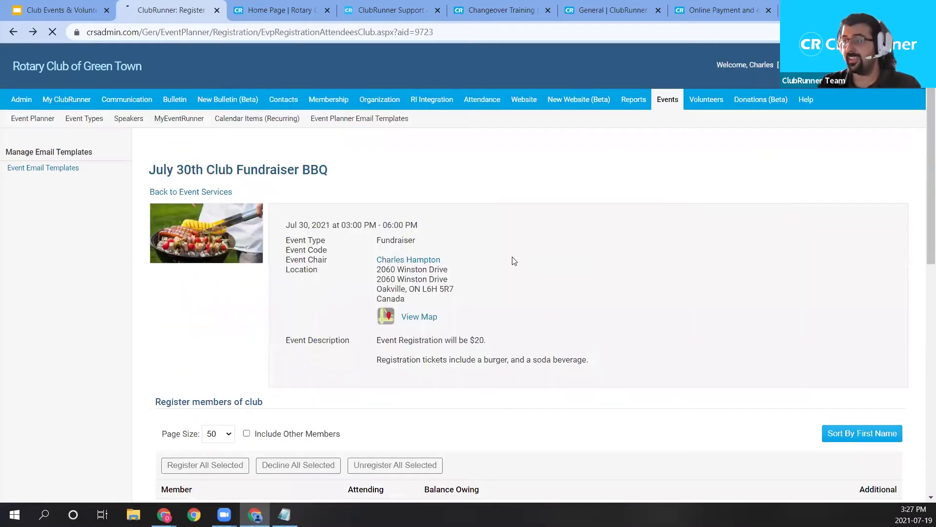
key(alt+Left)
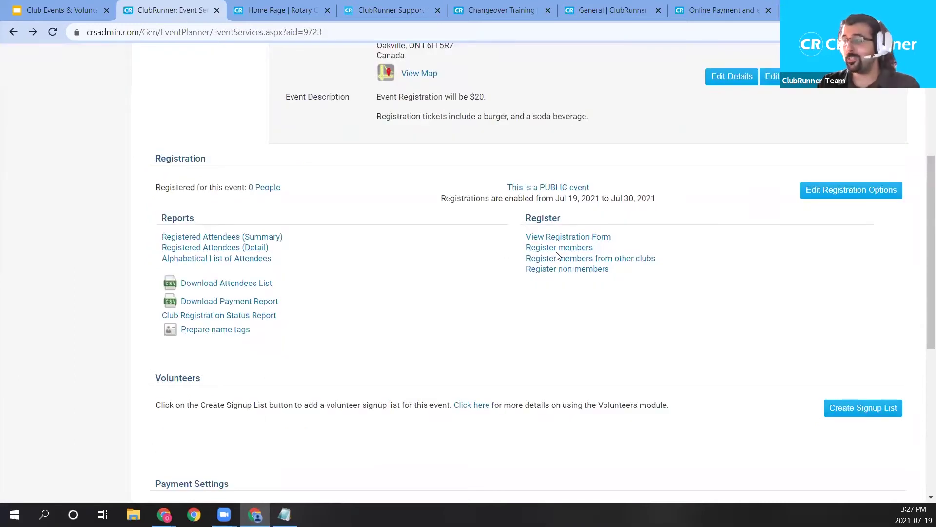
drag(560, 216, 531, 218)
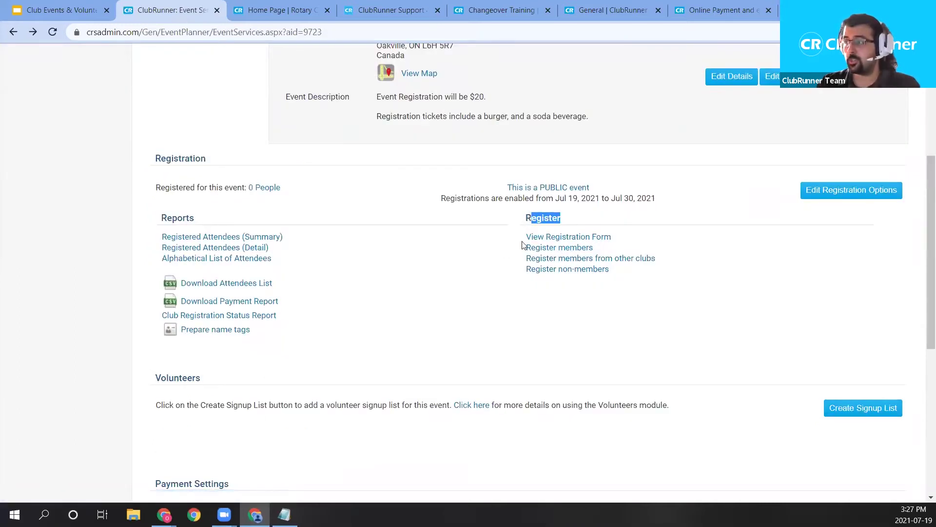
click(541, 268)
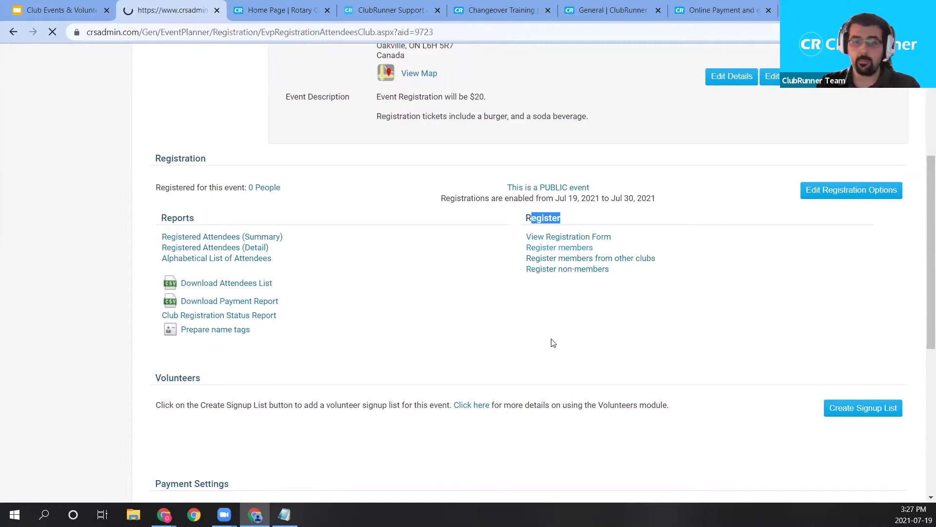
scroll(328, 334, down, 1)
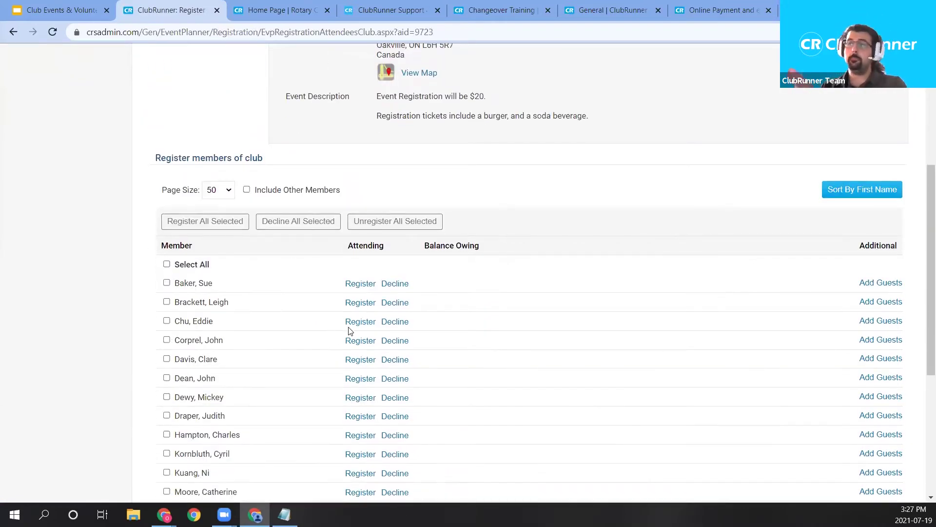
Include other members in the club's registration list for the July 30th Club Fundraiser BBQ.
click(246, 190)
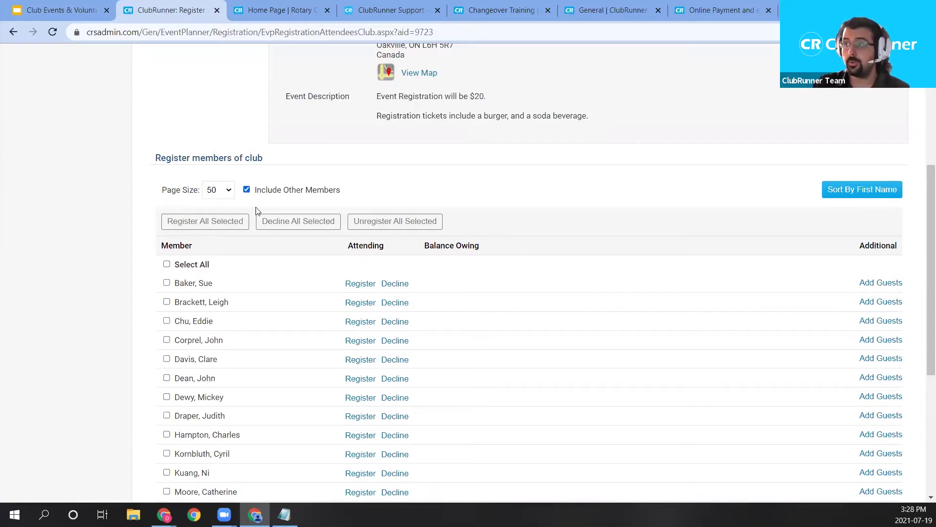
scroll(307, 224, down, 2)
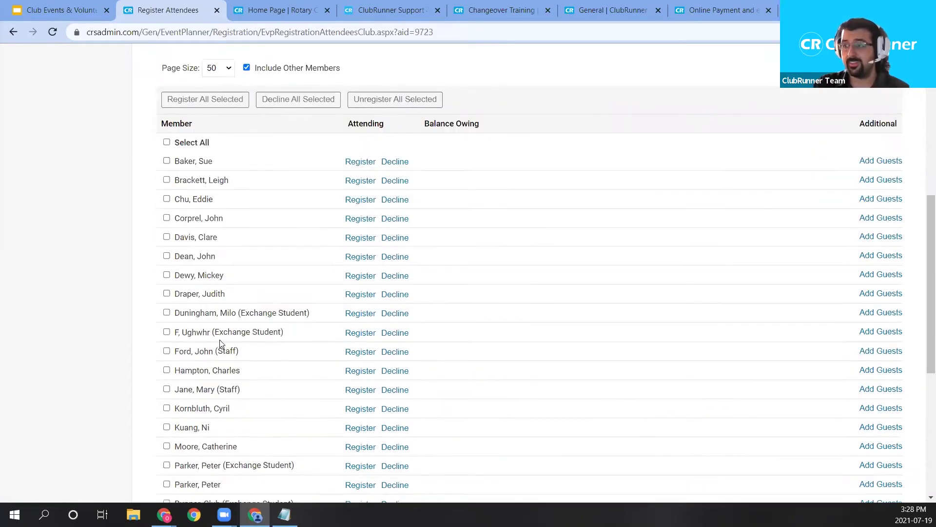
scroll(244, 355, down, 1)
scroll(282, 296, up, 4)
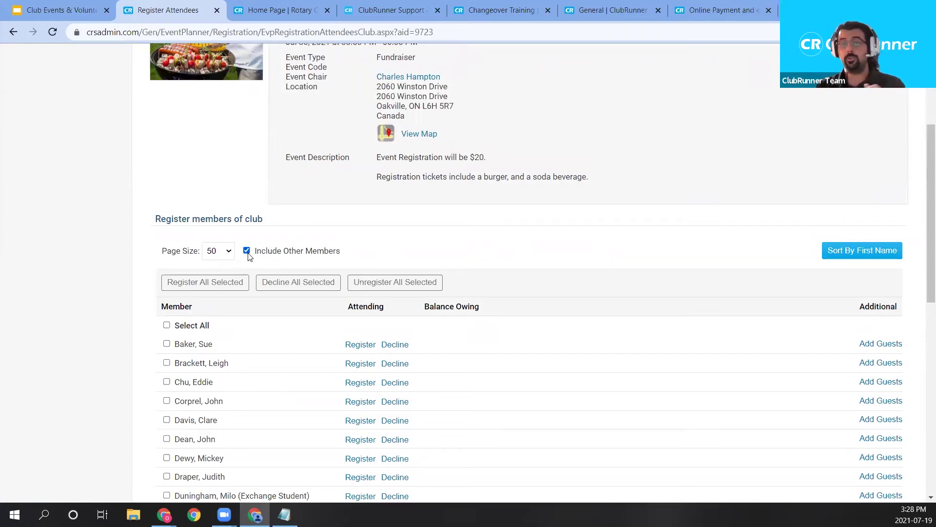
scroll(309, 206, up, 4)
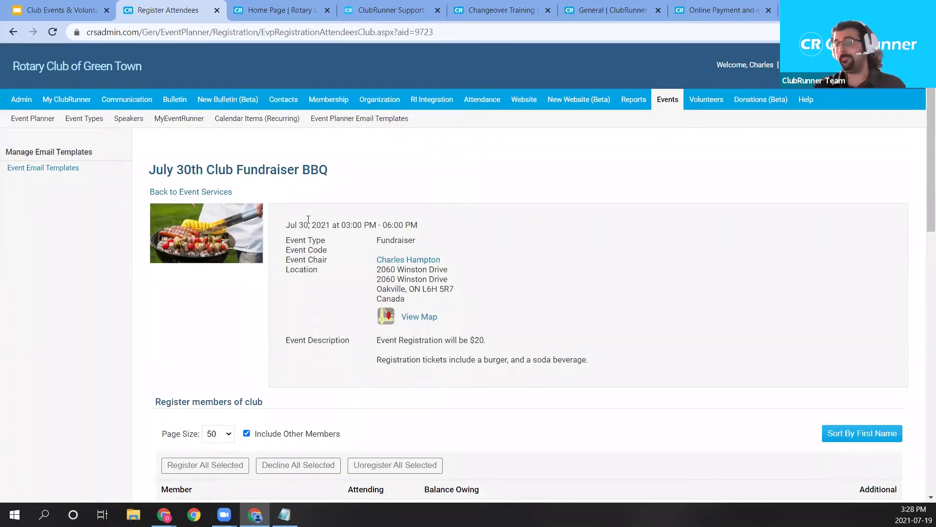
scroll(308, 219, down, 1)
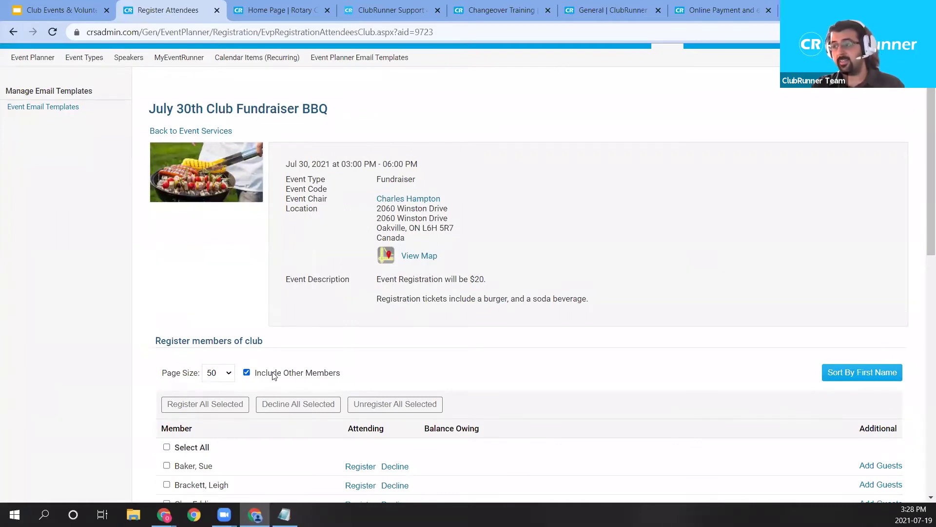
scroll(274, 376, down, 3)
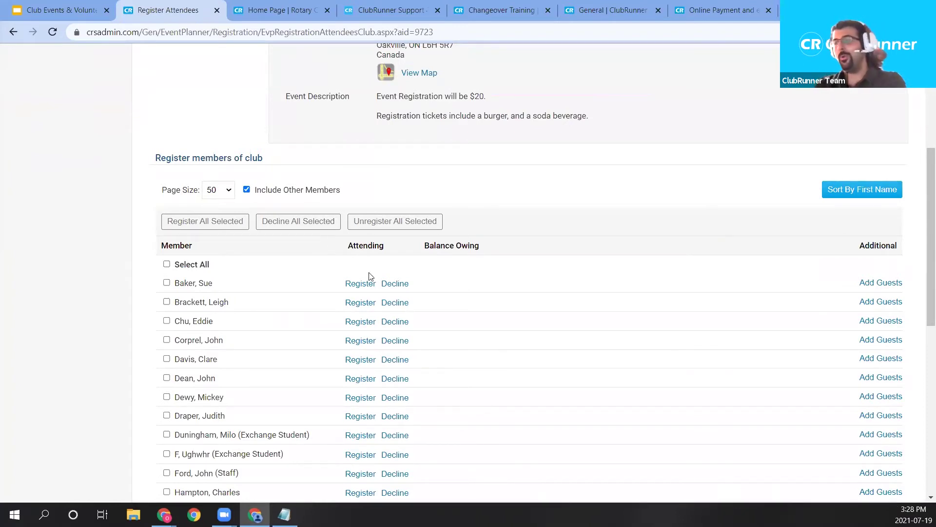
Register the first staff member in the member list as attending the event.
scroll(294, 233, down, 1)
scroll(294, 233, down, 1)
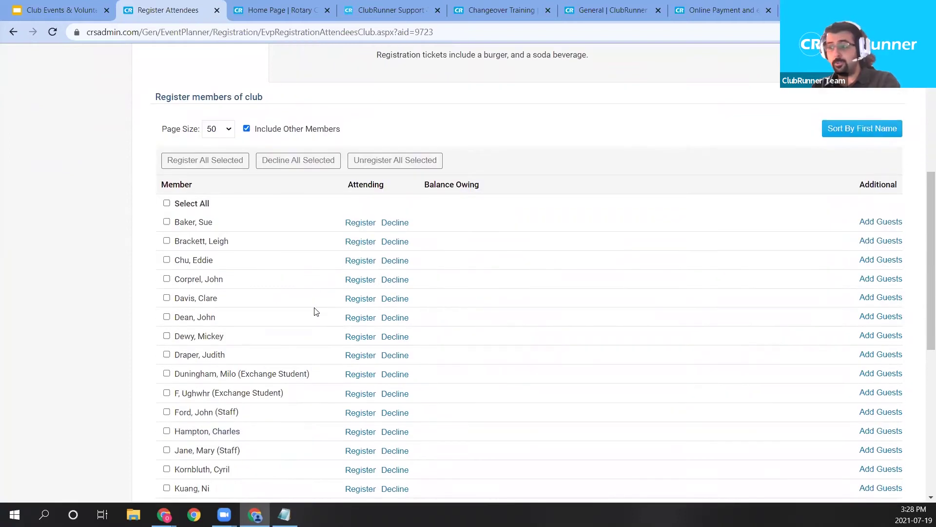
click(357, 416)
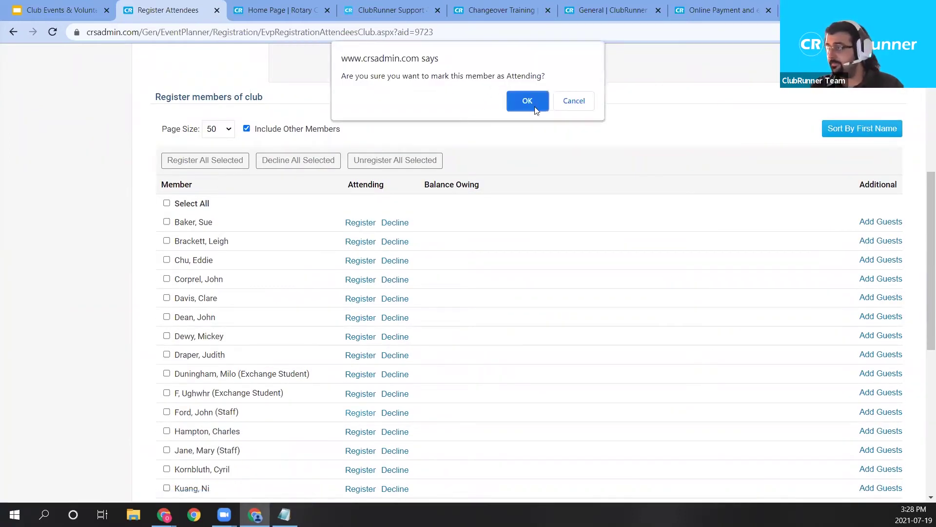
key(Return)
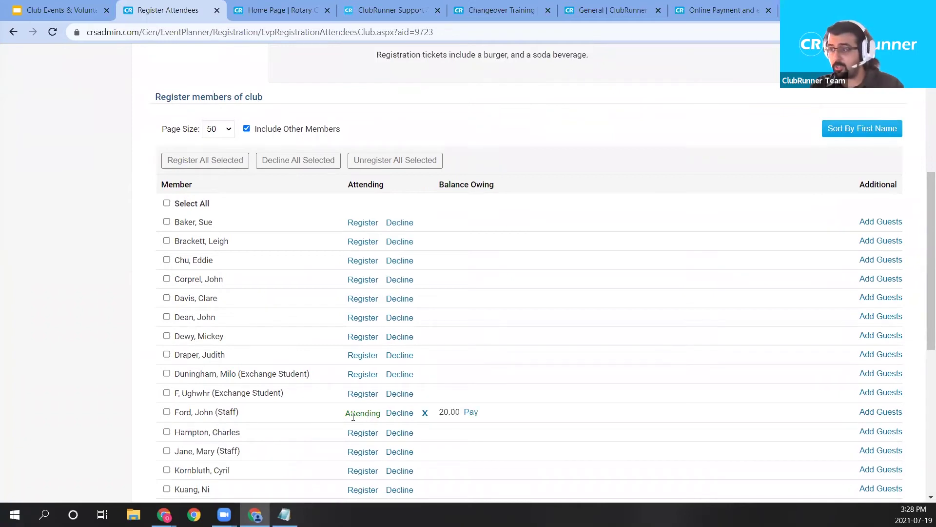
Open the payment page for the registered staff member's balance and examine the payment summary, history and payment options.
double_click(452, 412)
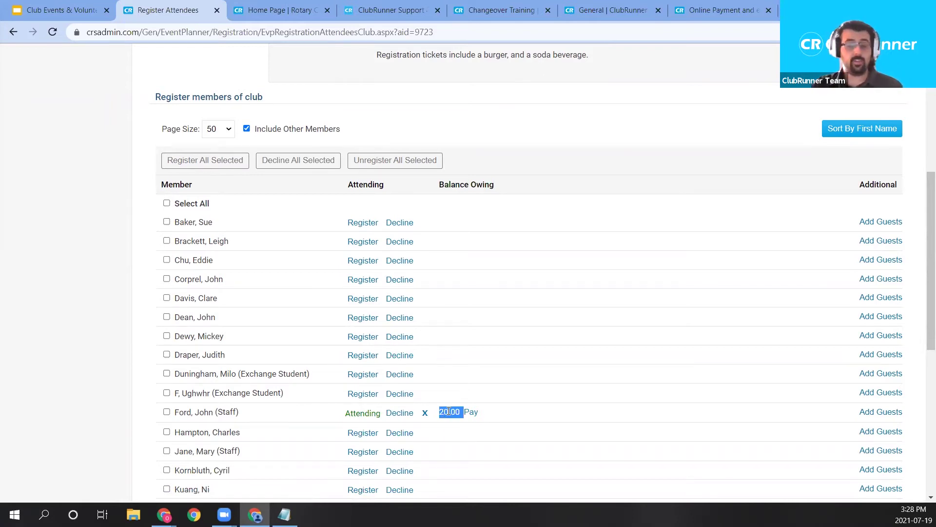
click(482, 416)
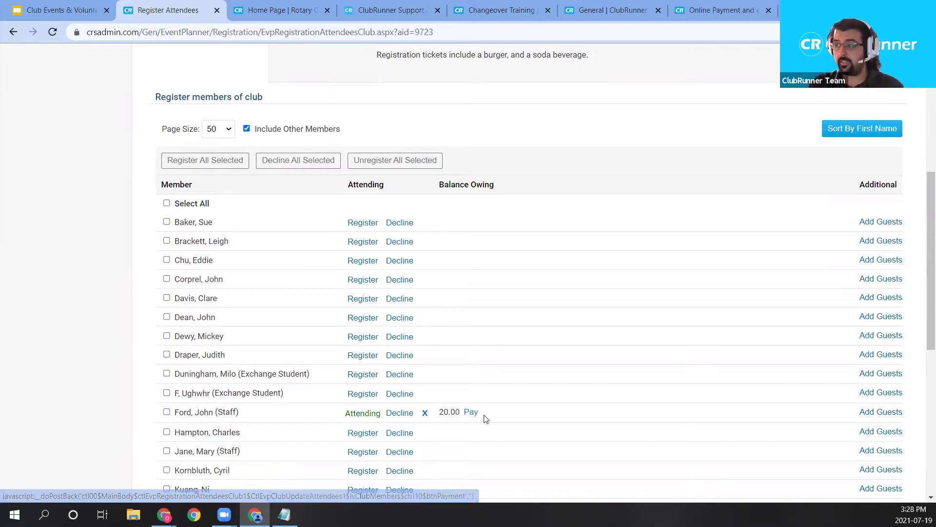
double_click(471, 414)
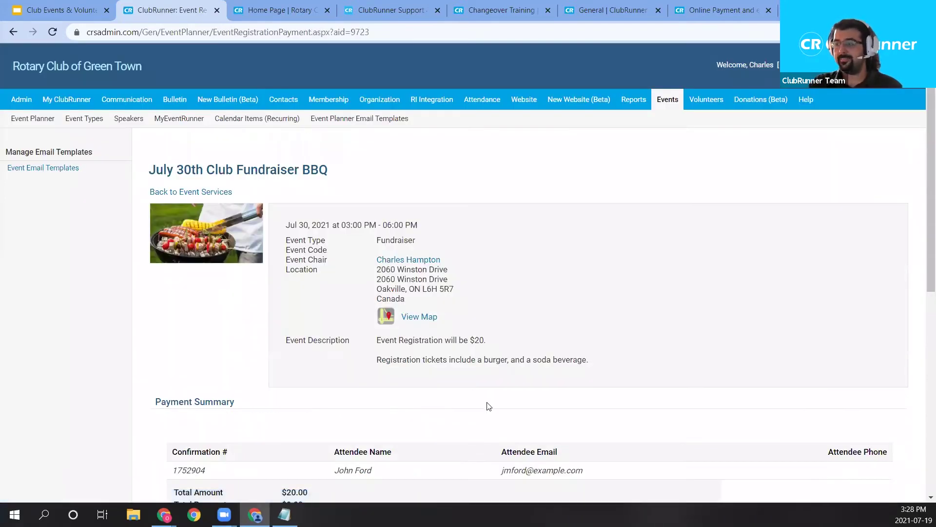
scroll(357, 320, down, 3)
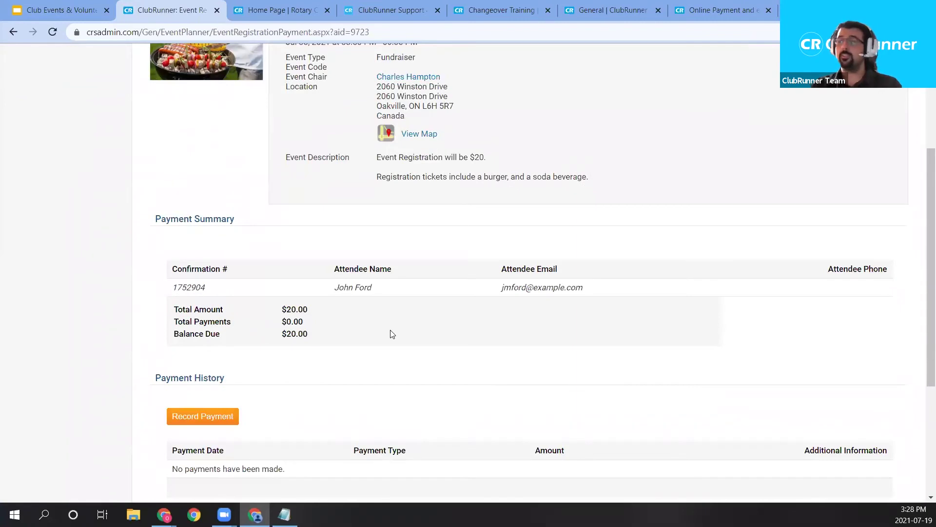
scroll(422, 321, down, 1)
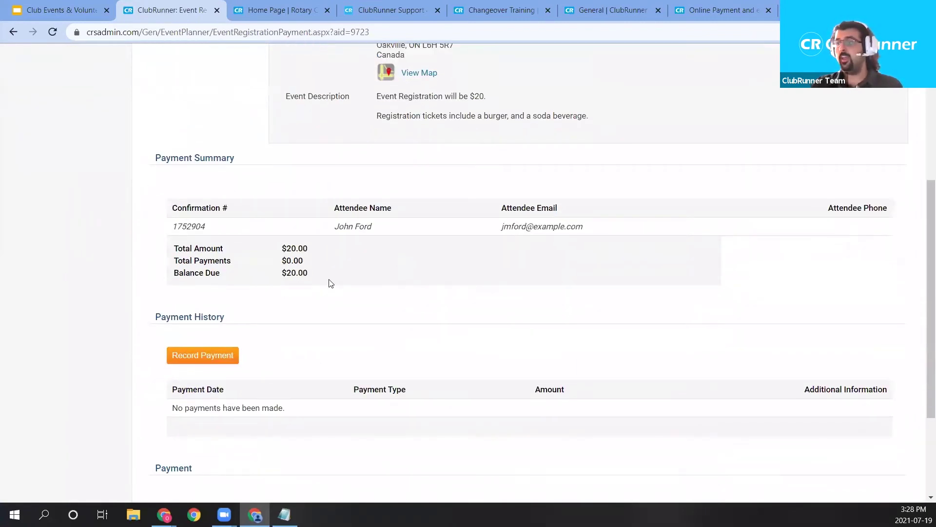
scroll(215, 326, down, 1)
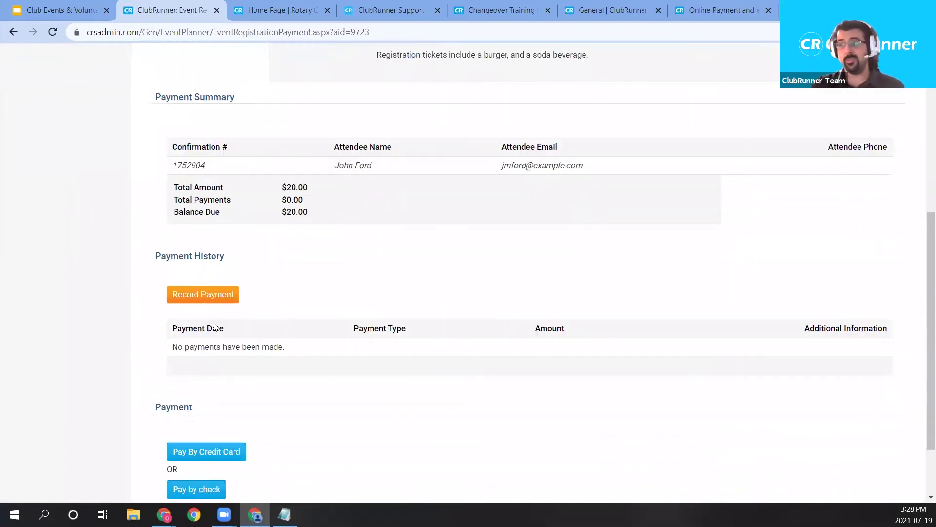
scroll(201, 303, down, 1)
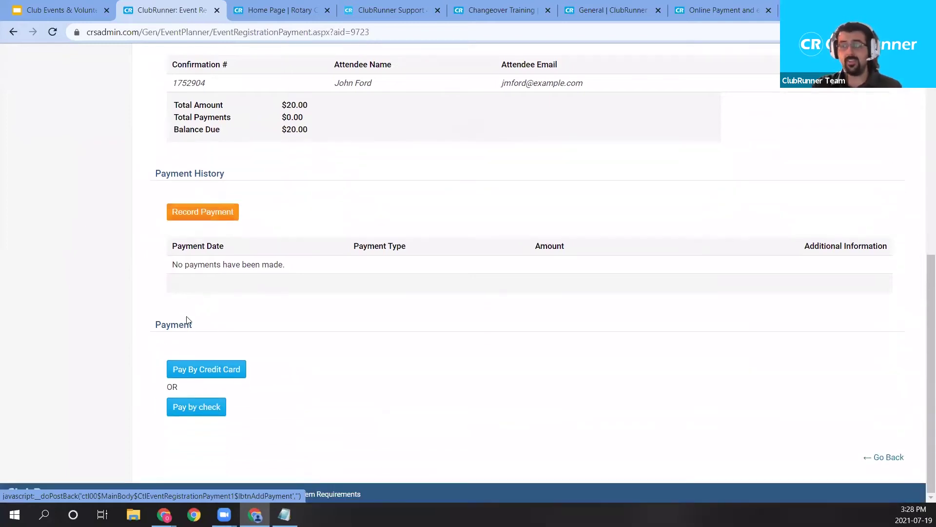
drag(156, 324, 273, 411)
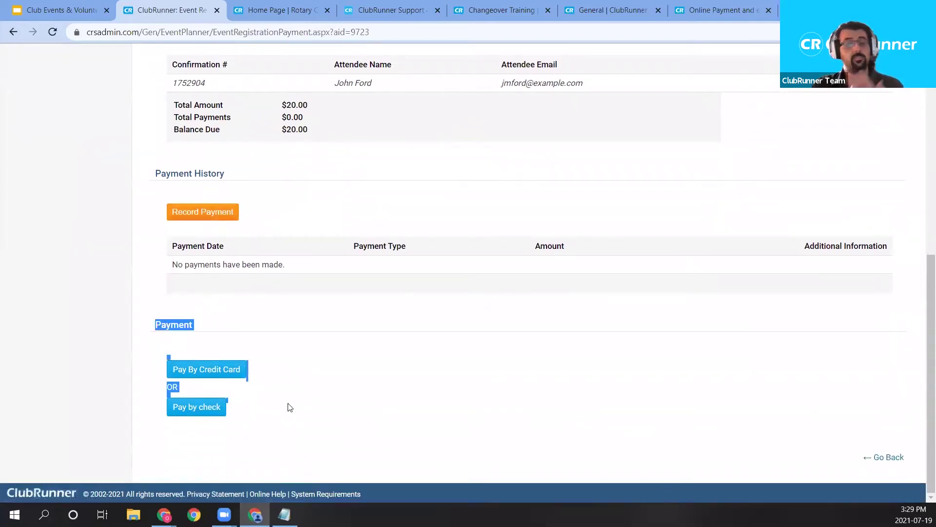
click(296, 324)
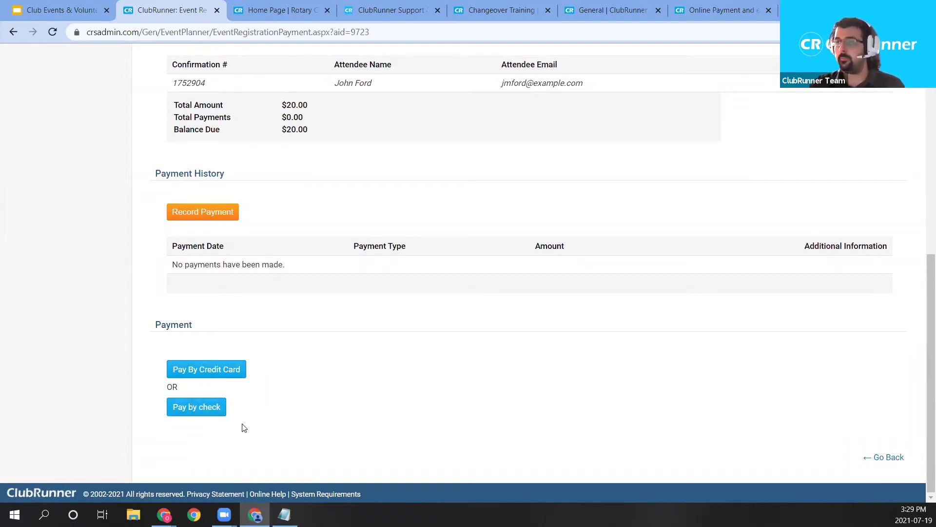
Record and save the attendee's 20.00 payment by check, with a comment naming the person the payment is for.
scroll(236, 390, up, 2)
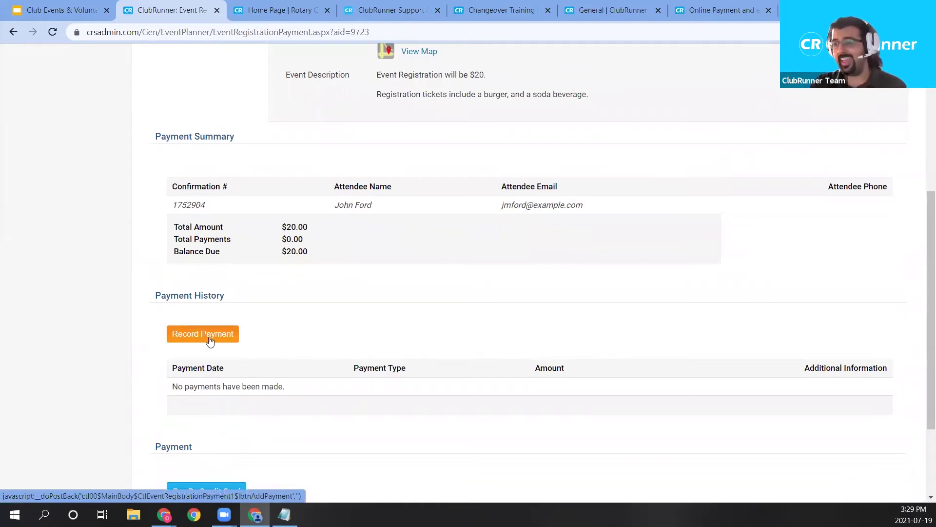
click(210, 340)
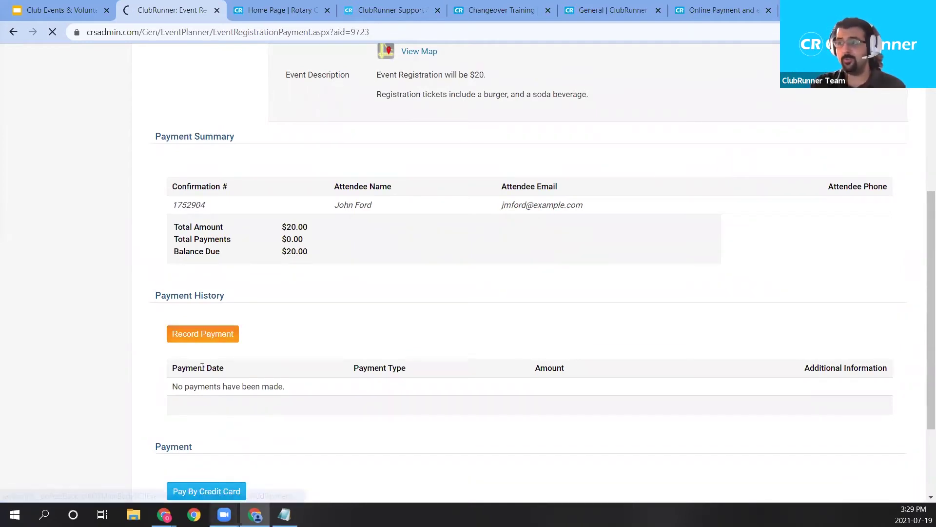
scroll(417, 358, down, 3)
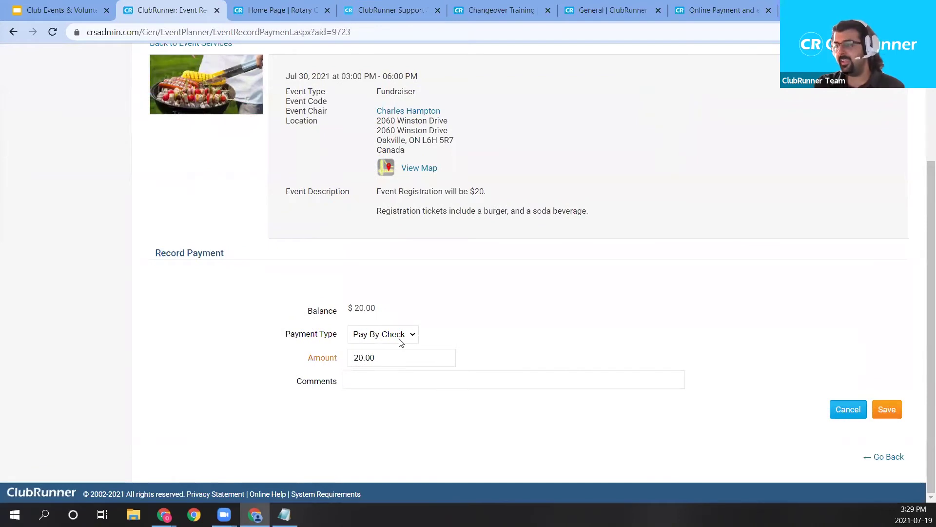
click(383, 378)
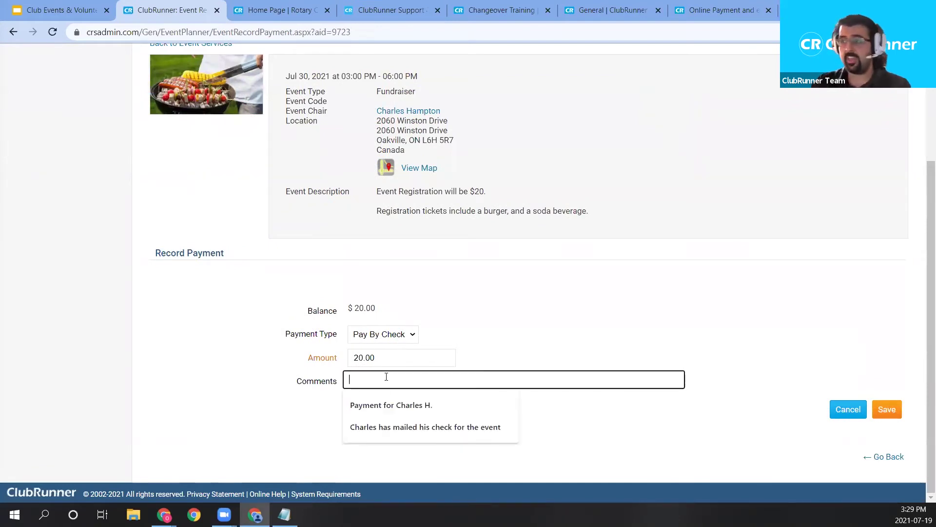
text(Payment )
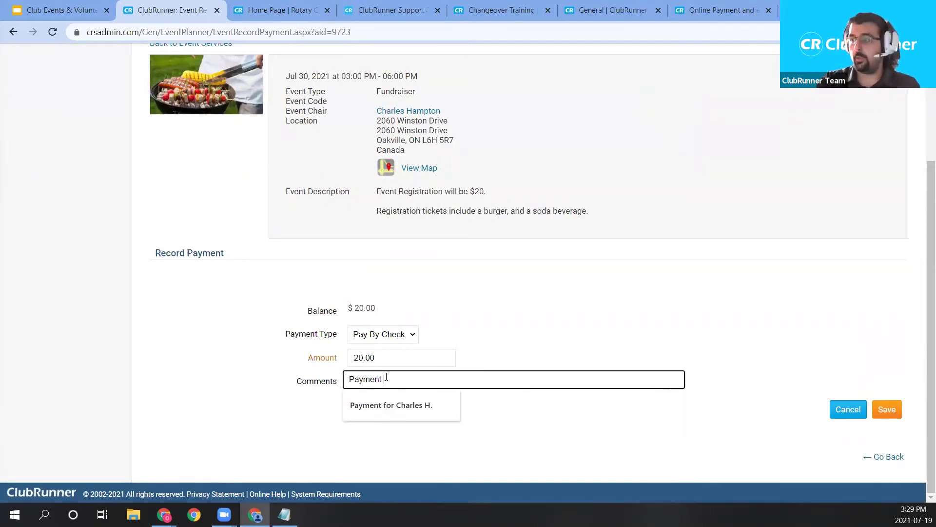
text(for John F.)
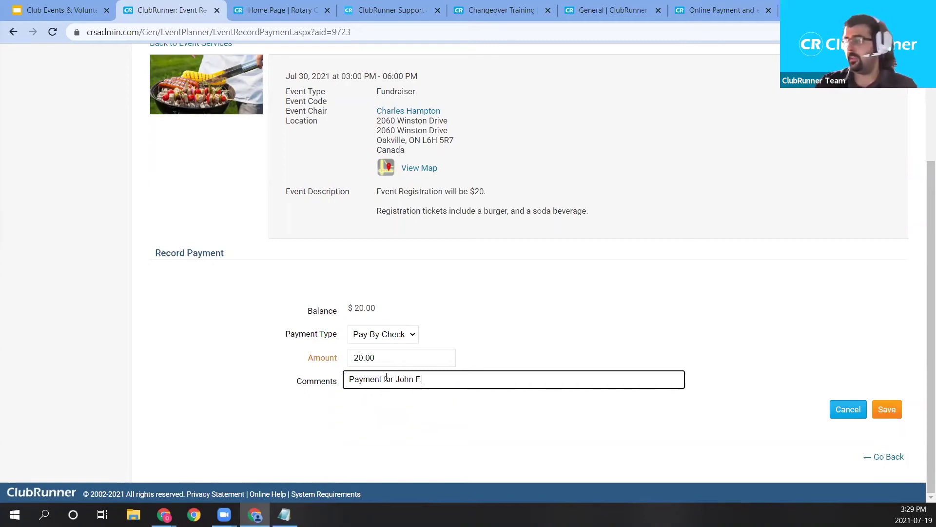
click(886, 410)
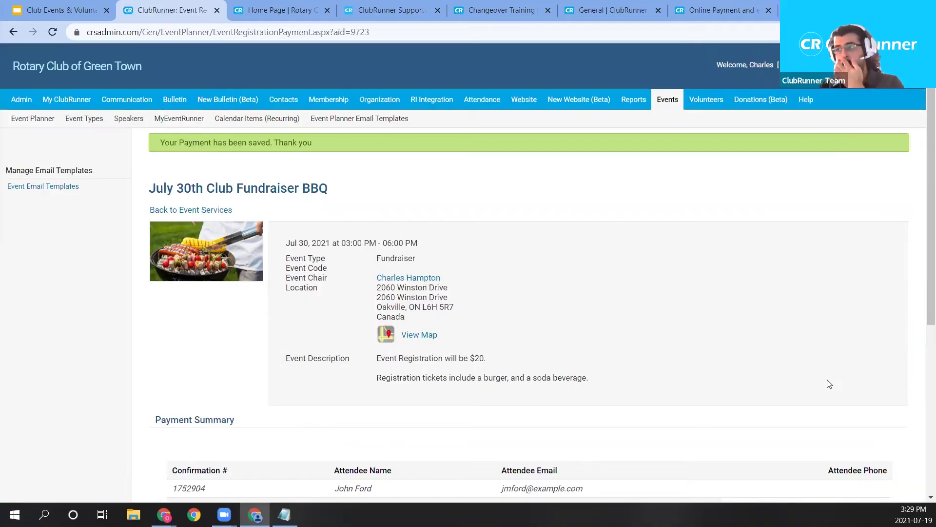
Check the attendee's payment summary and history, and return to the fundraiser's event services page.
scroll(766, 326, down, 6)
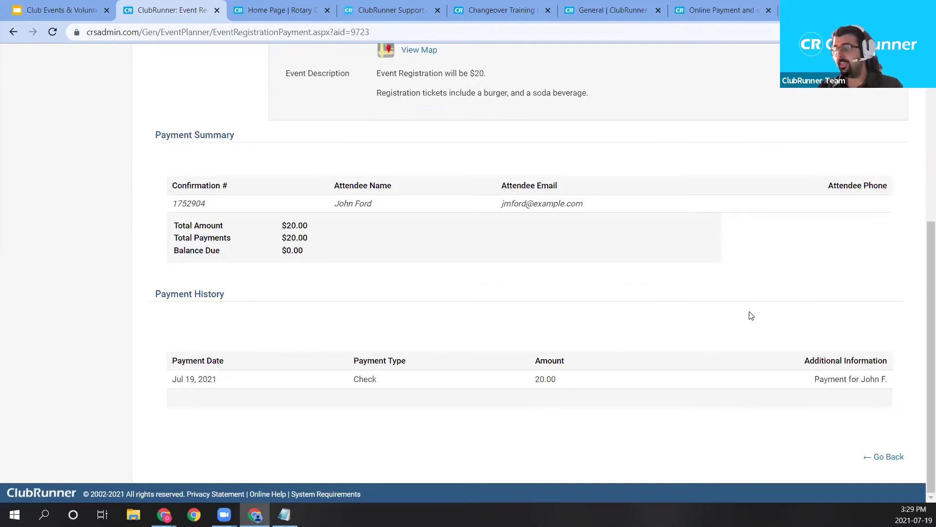
scroll(760, 342, up, 2)
scroll(886, 468, down, 2)
click(879, 456)
scroll(492, 293, up, 3)
click(209, 195)
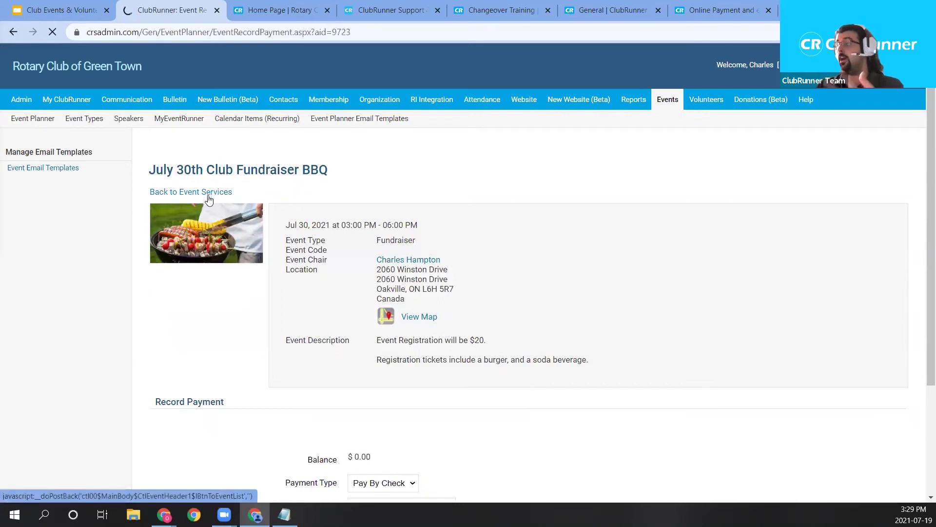
scroll(531, 267, down, 3)
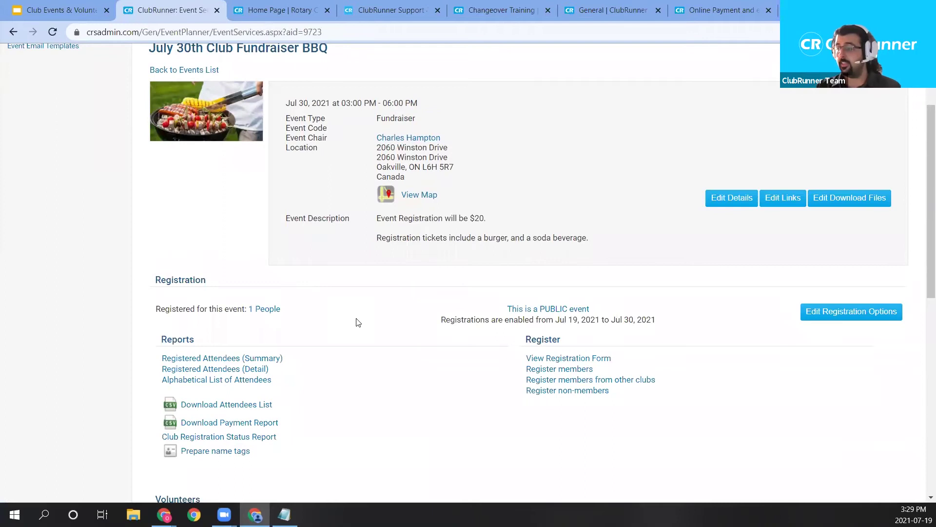
Open registration for members from other clubs and show the club registrations for Purple Metro.
click(605, 385)
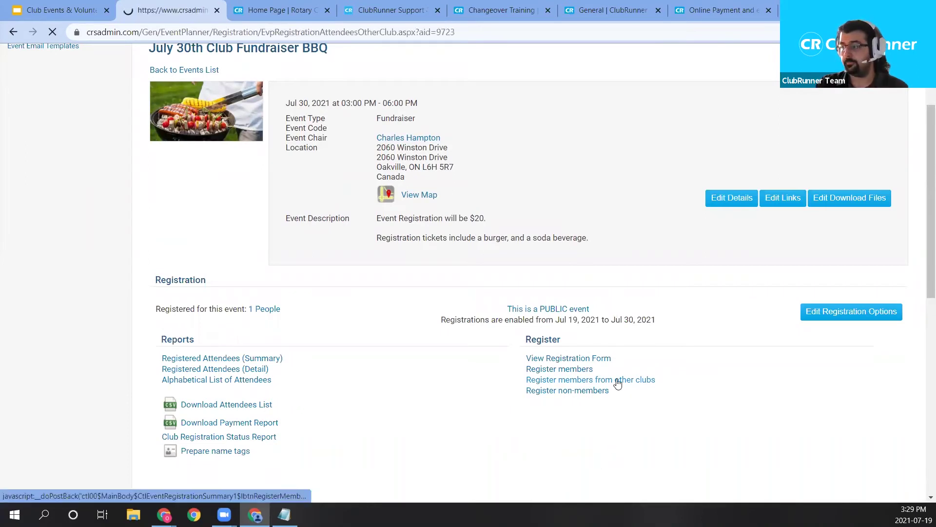
scroll(449, 356, down, 2)
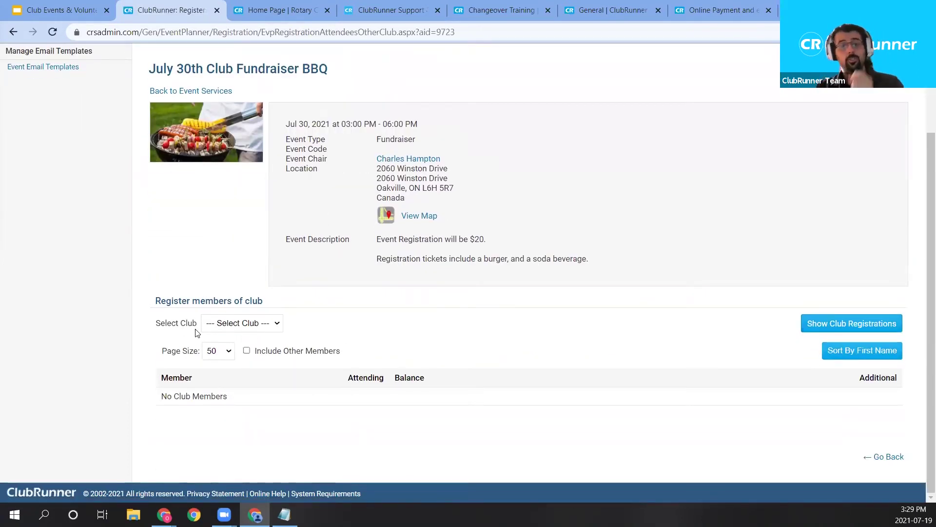
click(267, 326)
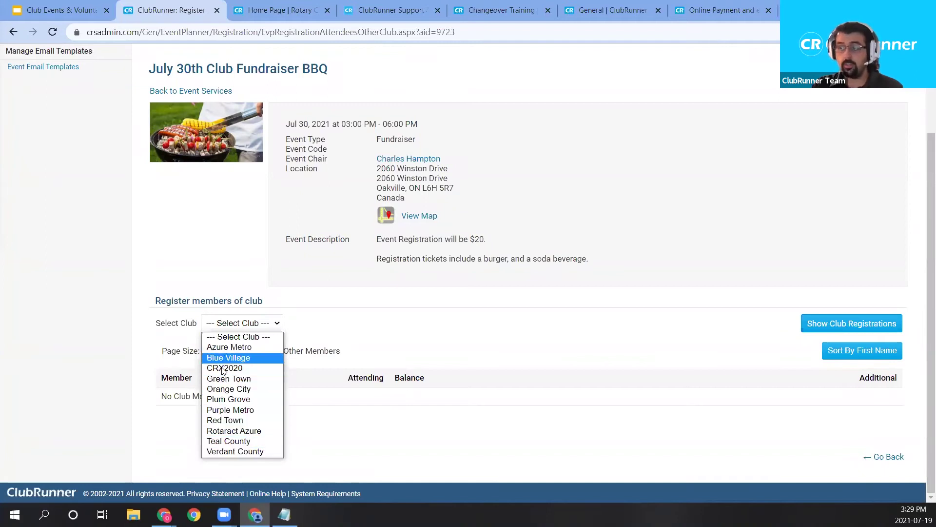
click(245, 409)
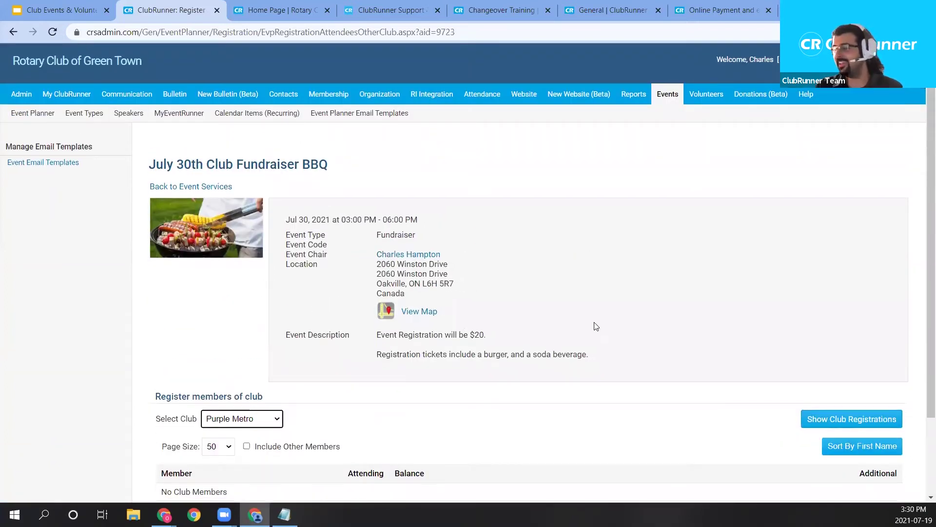
scroll(383, 343, down, 2)
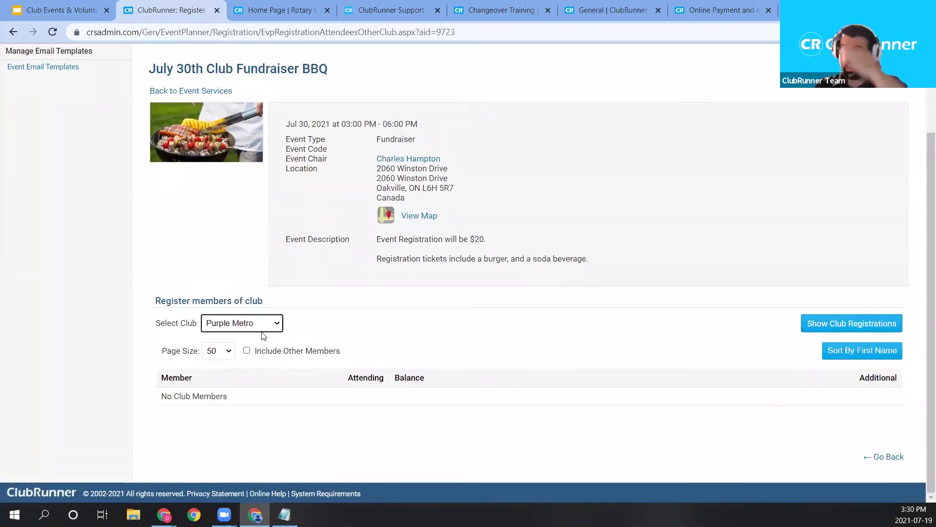
click(848, 324)
scroll(415, 312, down, 8)
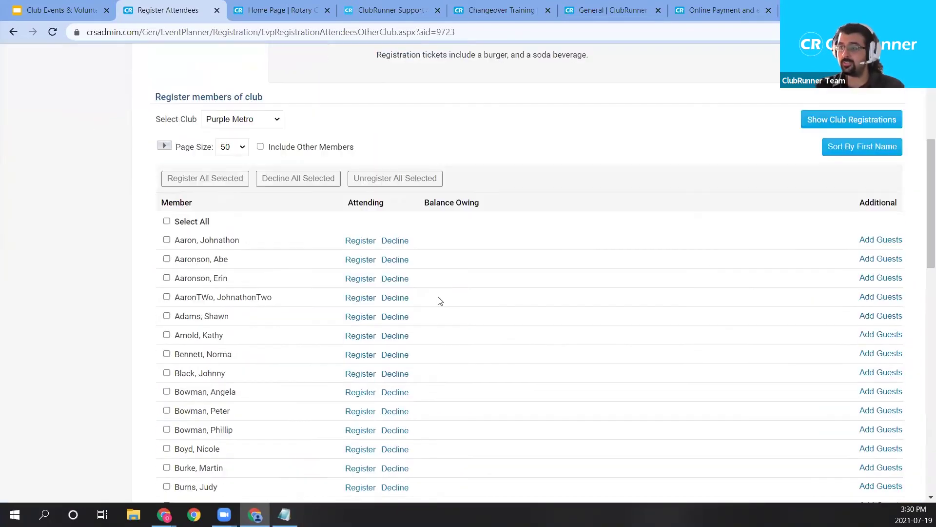
scroll(416, 290, down, 1)
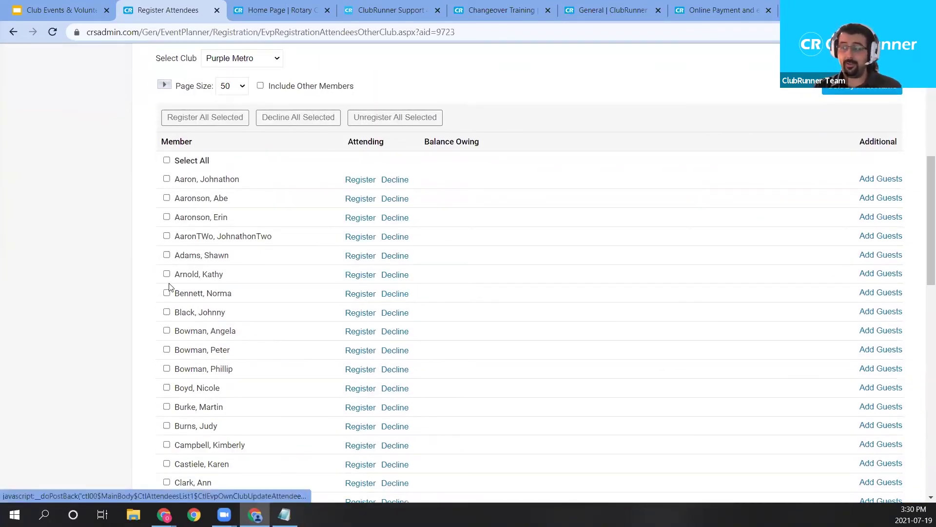
Register the eighth, eleventh and fourteenth listed Purple Metro members together as attending, and confirm the bulk registration.
click(167, 312)
click(167, 369)
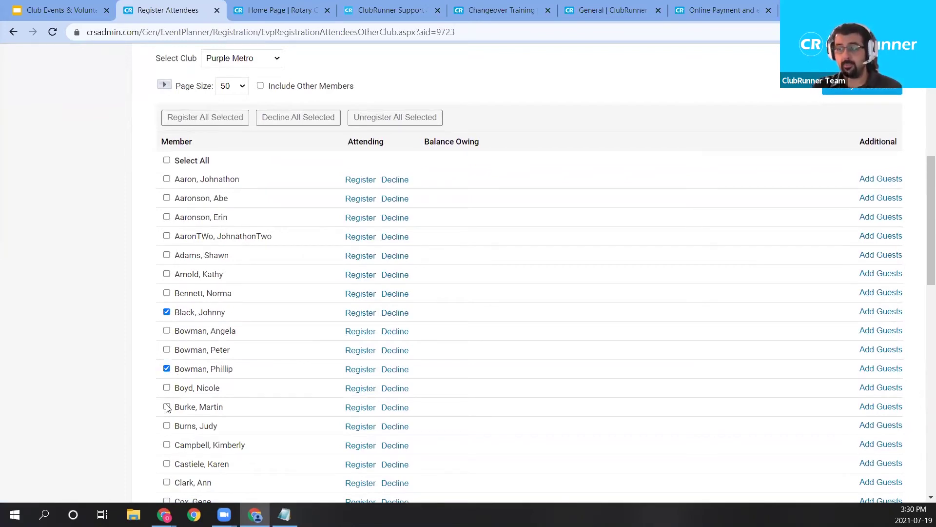
click(167, 426)
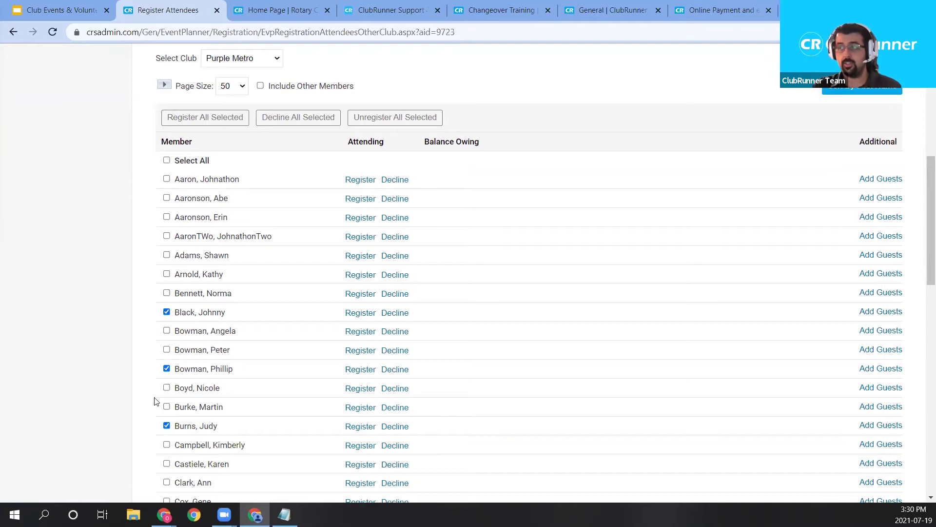
click(228, 120)
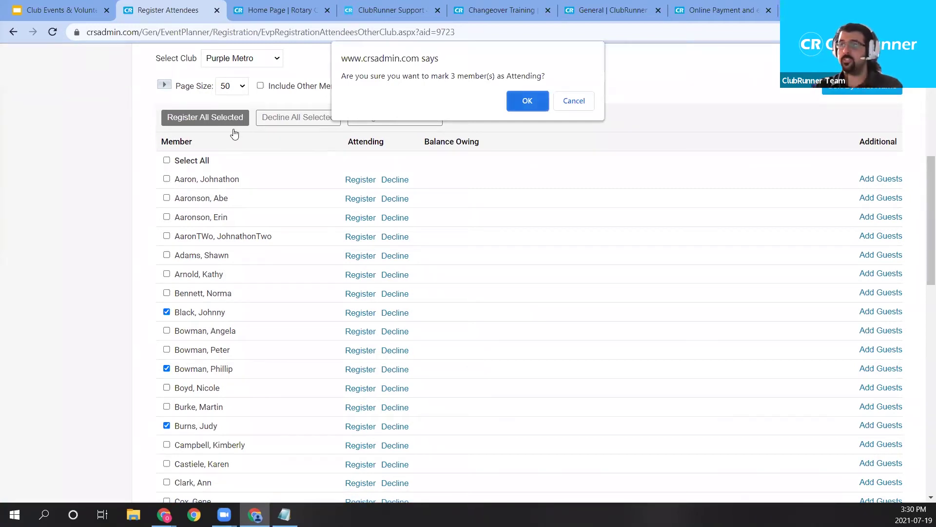
click(518, 101)
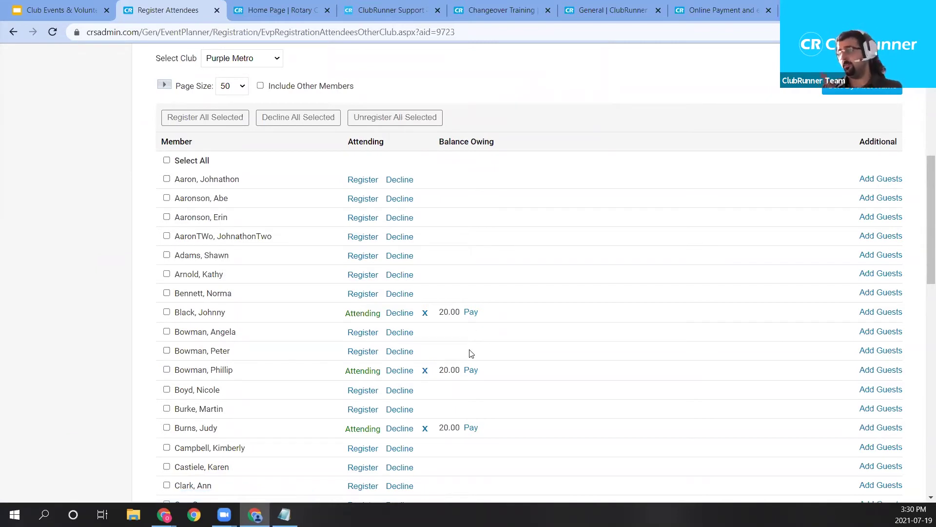
Return to the fundraiser's event services and open a blank guest entry in the non-member registration.
scroll(492, 353, up, 1)
scroll(561, 346, up, 3)
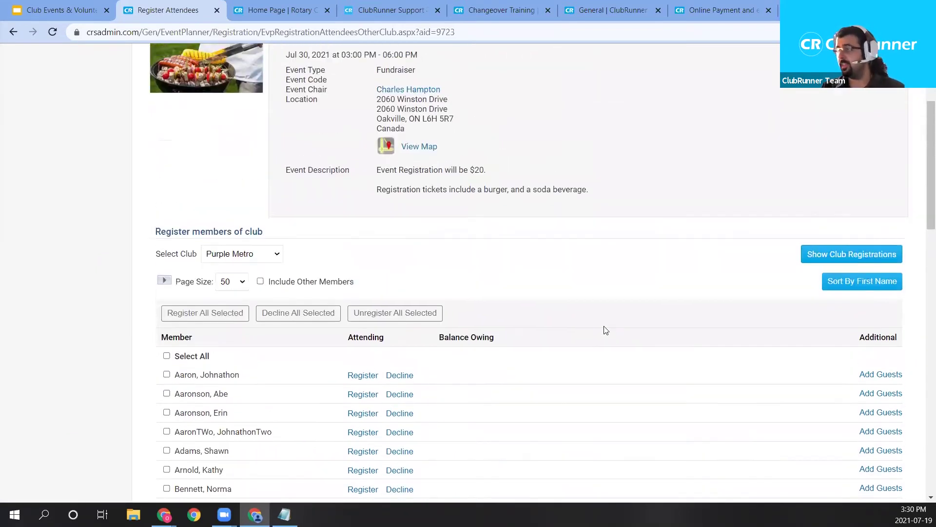
scroll(253, 284, up, 4)
click(187, 193)
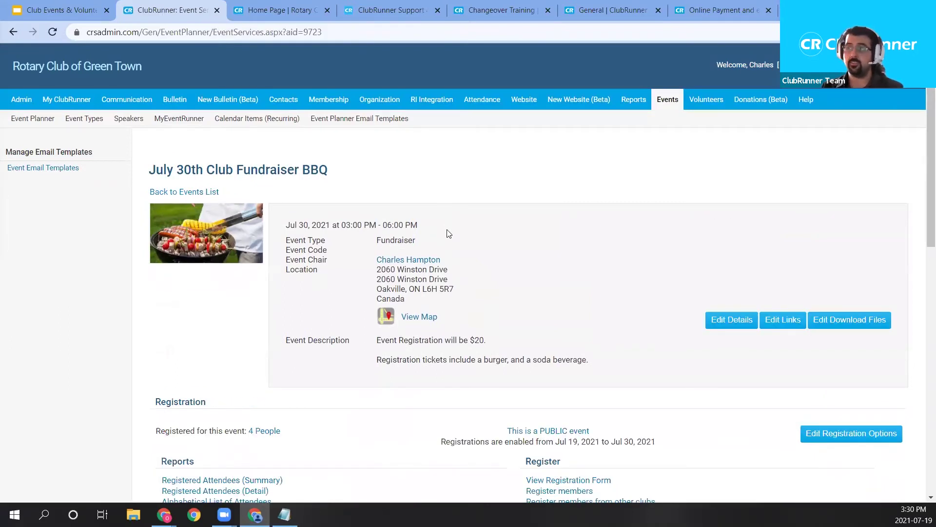
scroll(488, 244, down, 3)
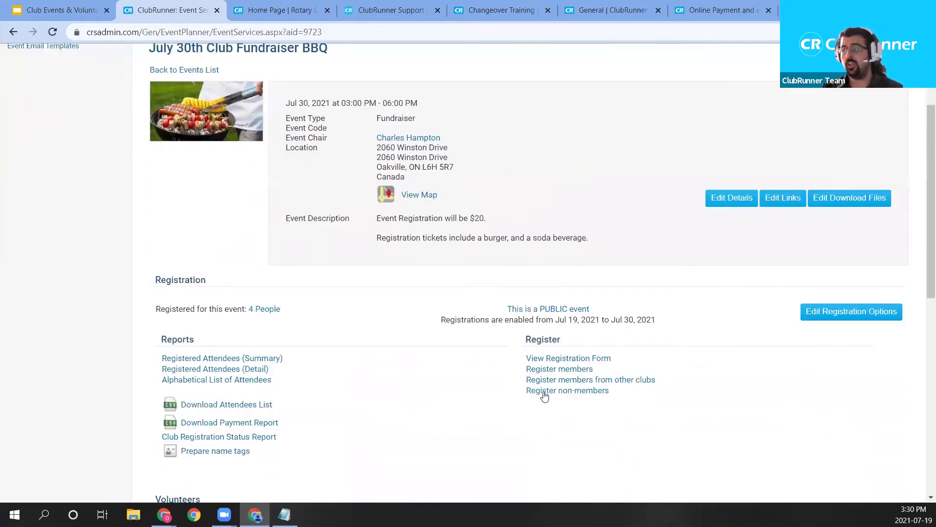
click(542, 394)
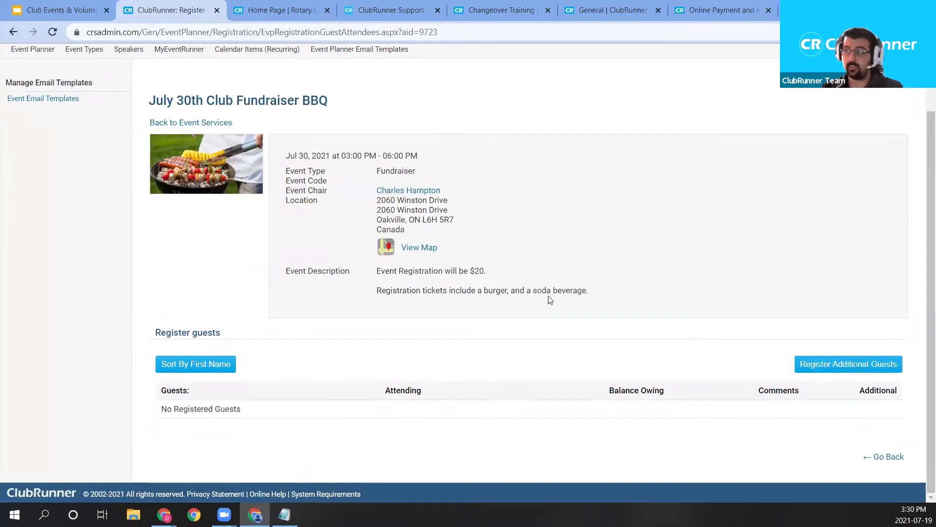
click(812, 375)
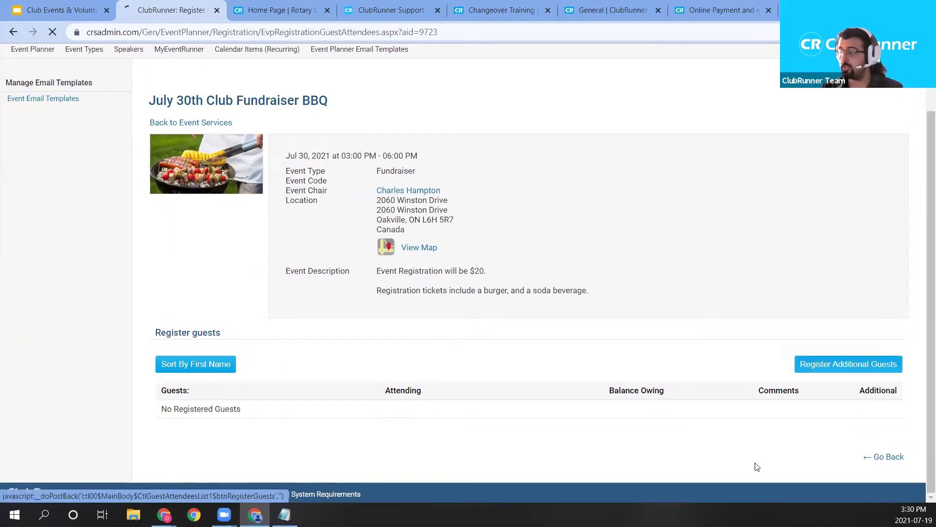
Examine the guest form's name, email and consent fields, and return to event services without saving a guest.
scroll(371, 358, down, 2)
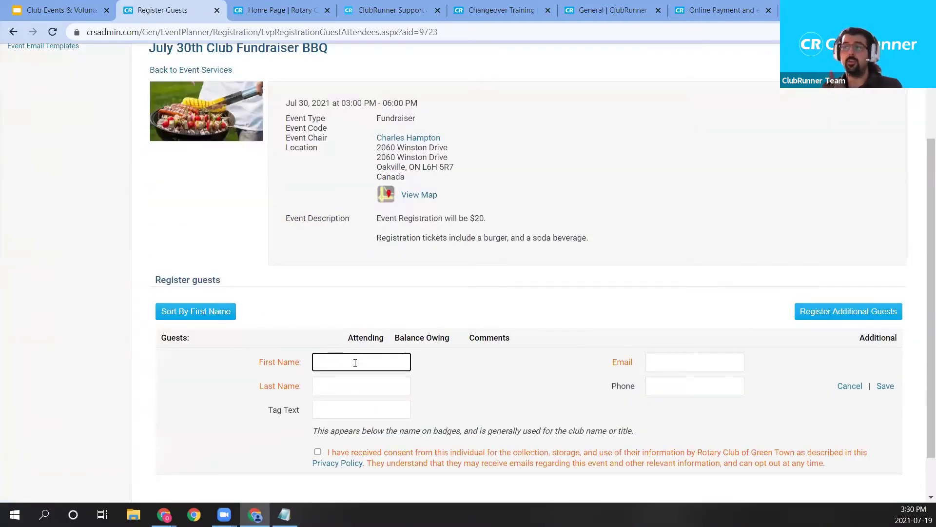
scroll(376, 402, down, 1)
click(652, 313)
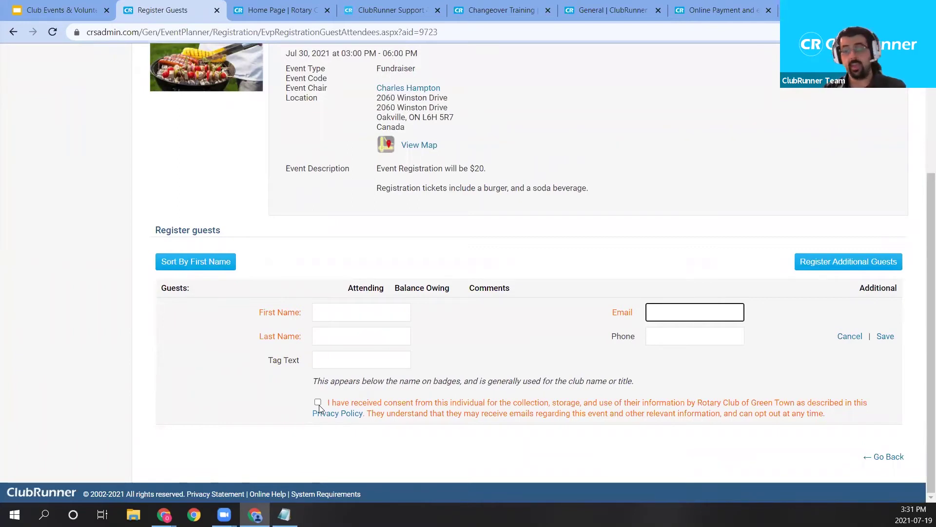
scroll(890, 446, up, 4)
click(193, 195)
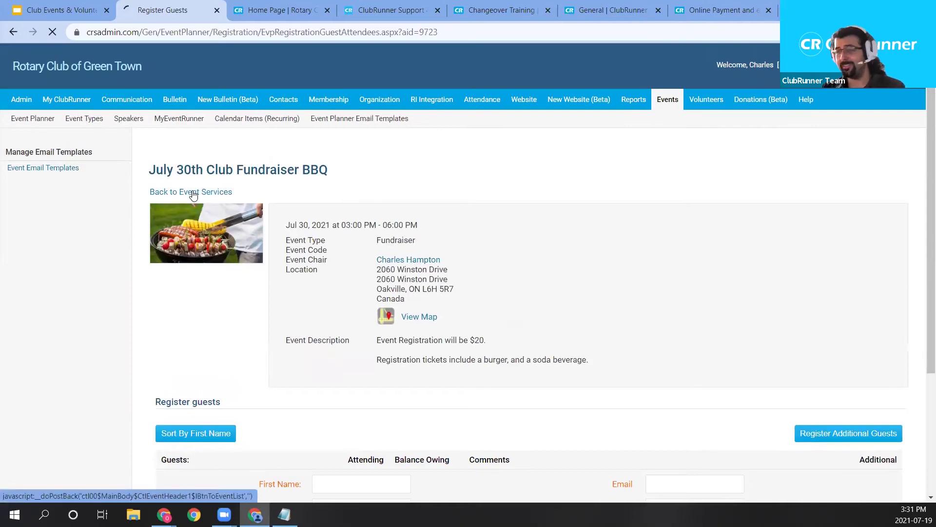
Download the event's payment report and open the file in Excel with editing enabled.
scroll(204, 312, down, 3)
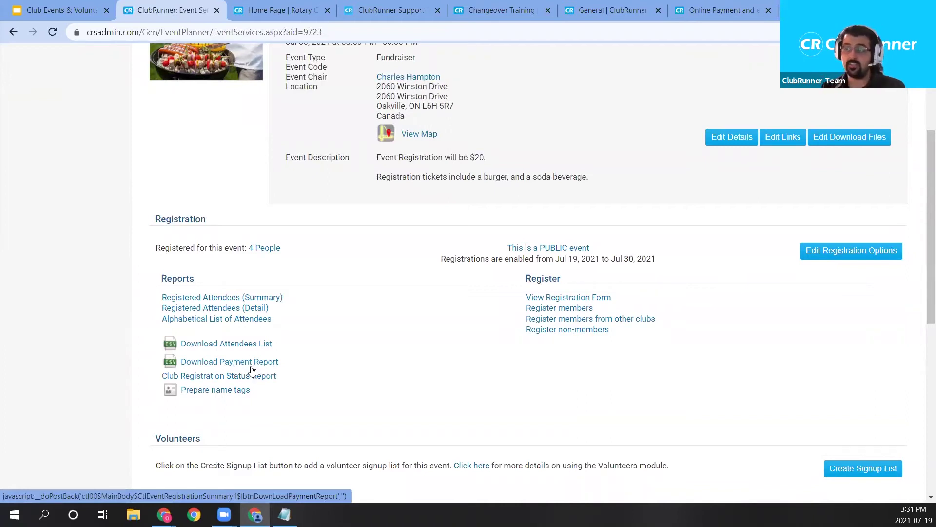
click(217, 365)
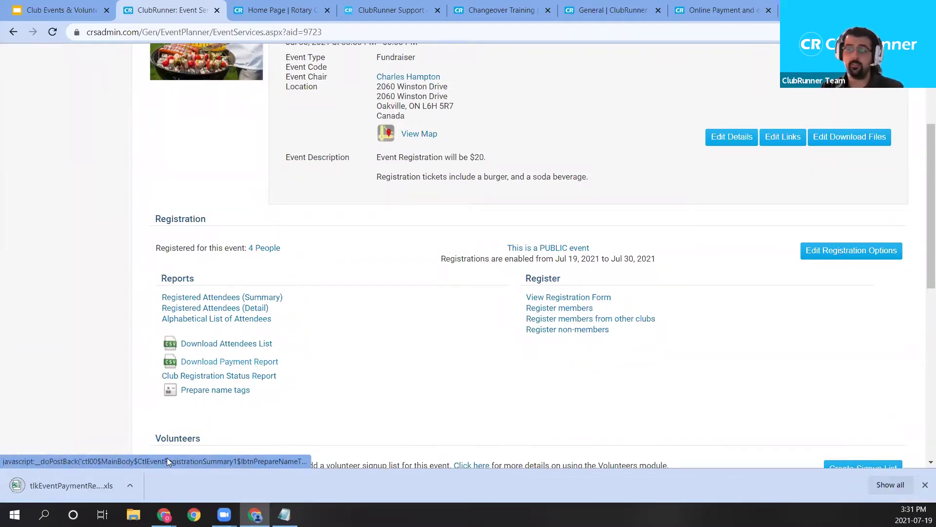
click(82, 485)
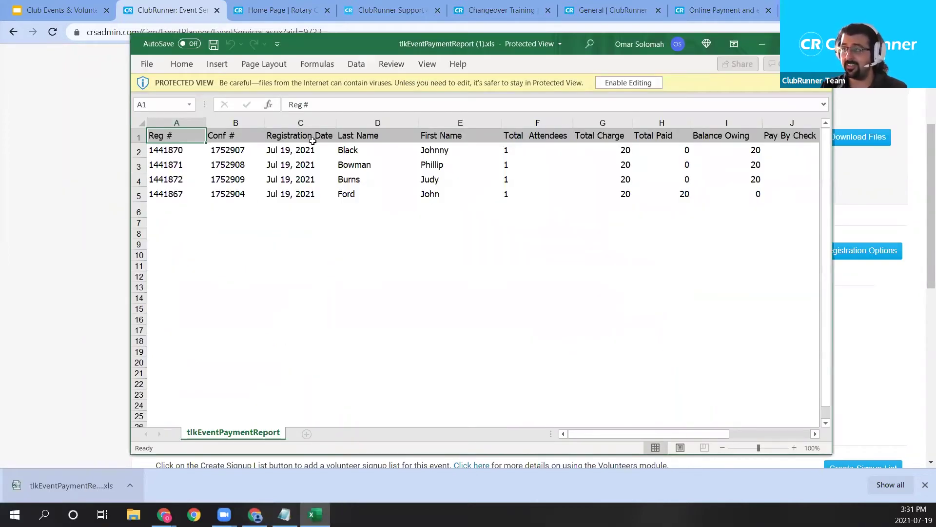
click(627, 83)
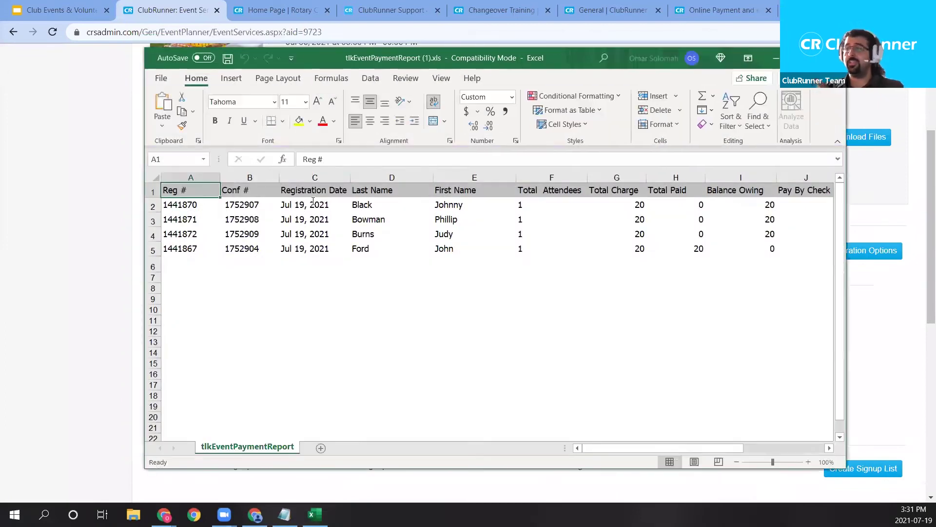
Examine the paid and unpaid registrations, balances owing and remaining columns in the payment report, and close the workbook.
drag(190, 249, 702, 250)
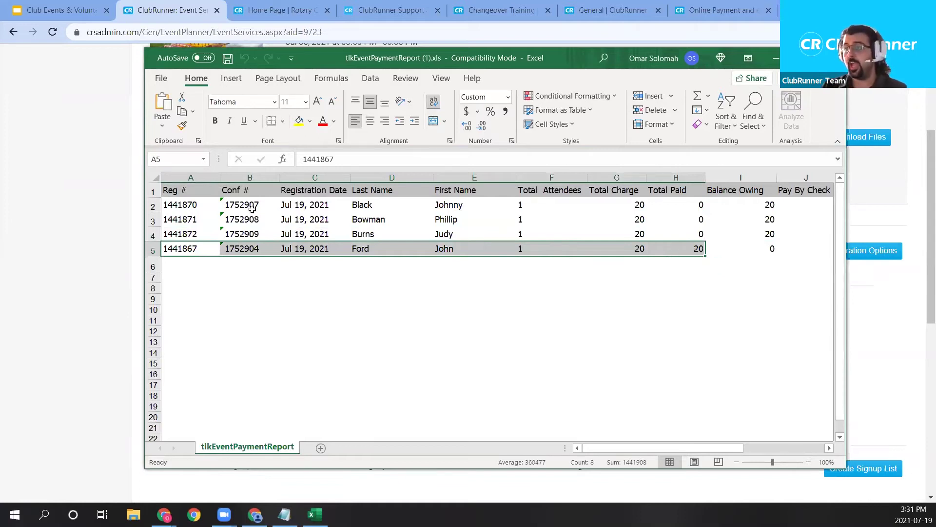
drag(186, 205, 486, 233)
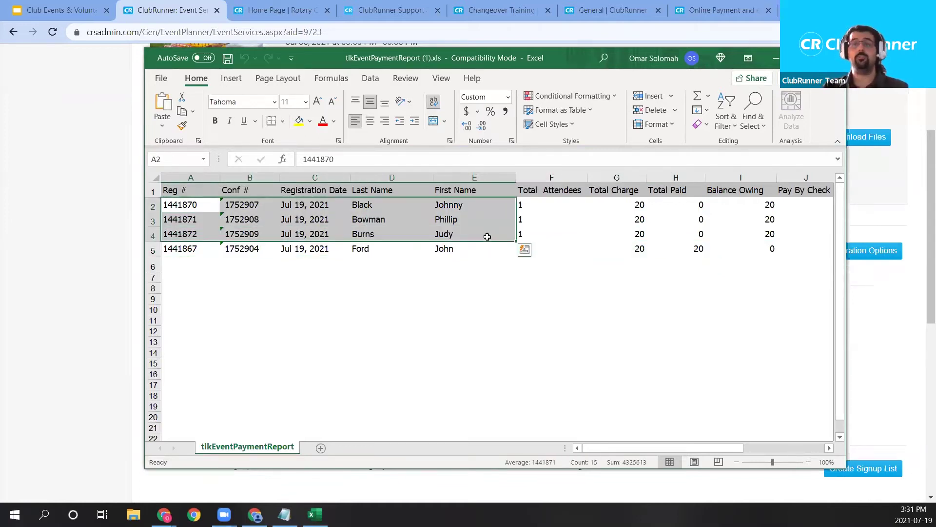
drag(746, 205, 751, 236)
drag(702, 448, 783, 448)
click(834, 57)
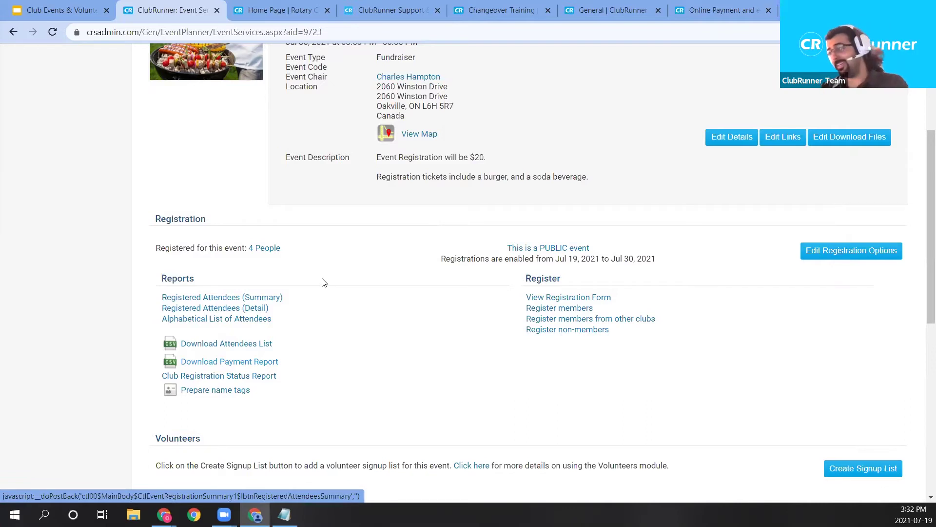
Review the registration reports, volunteers and payment settings sections on the fundraiser's event services page.
scroll(434, 349, down, 1)
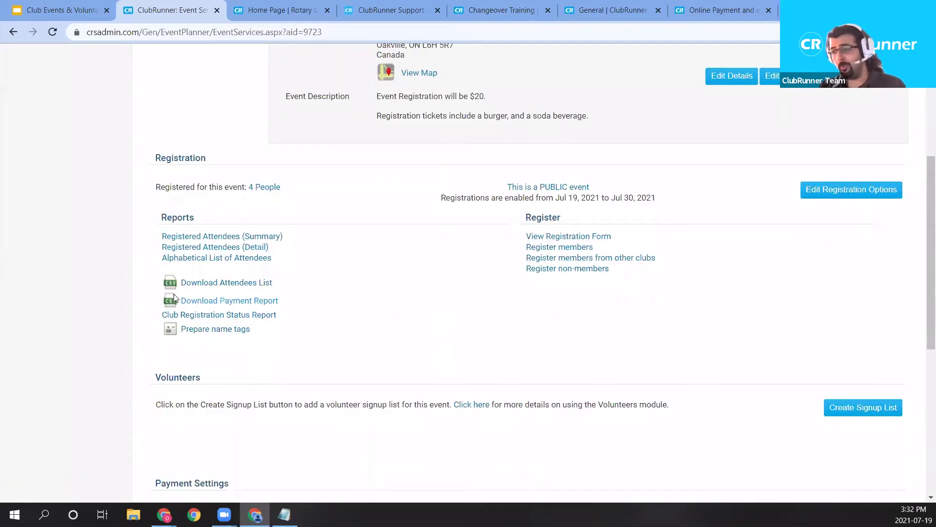
scroll(372, 338, down, 3)
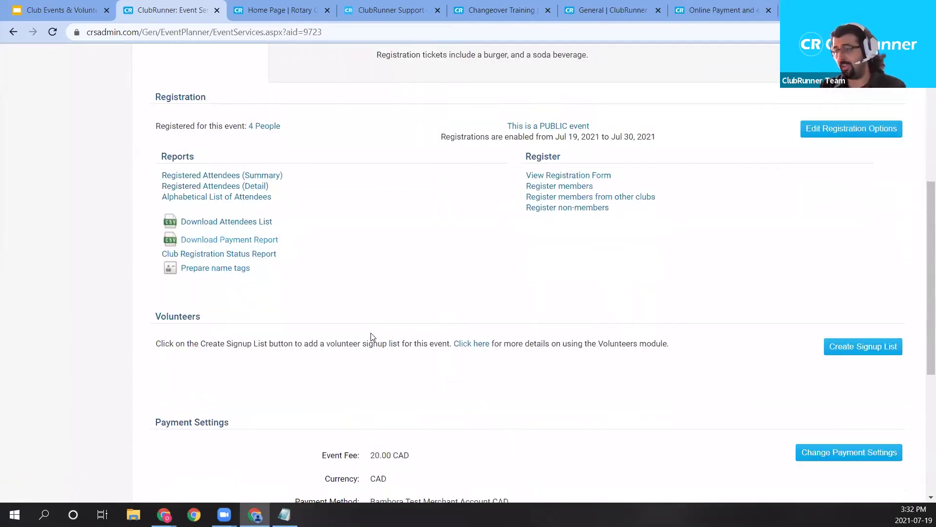
scroll(411, 332, down, 2)
scroll(411, 330, up, 5)
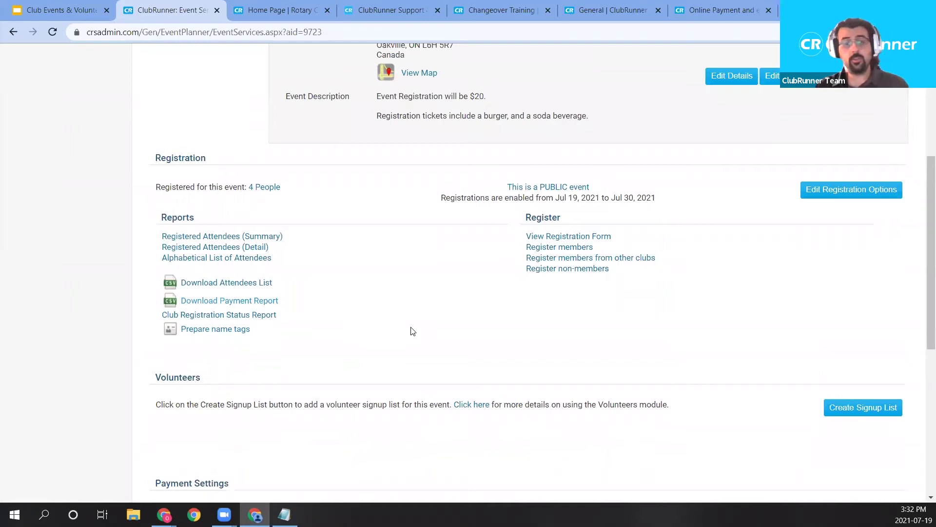
scroll(413, 331, up, 1)
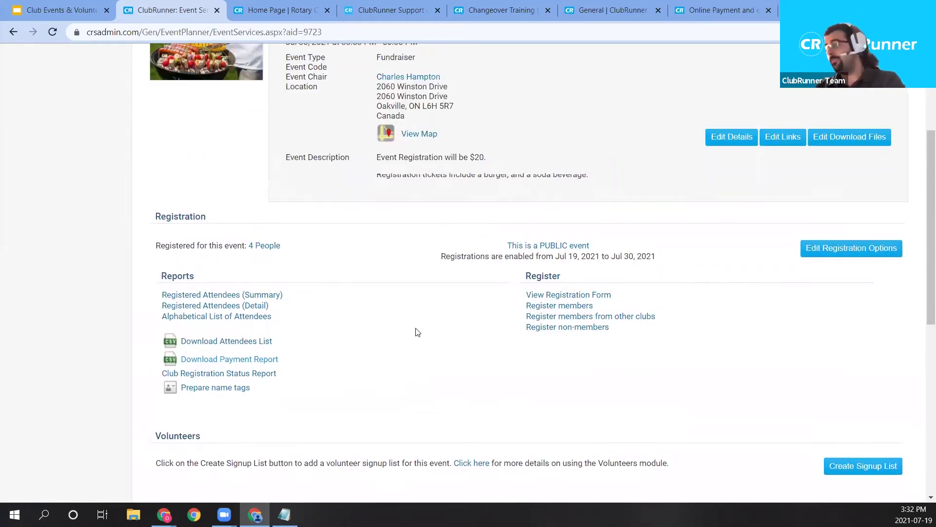
scroll(412, 351, down, 4)
scroll(390, 357, up, 1)
scroll(391, 357, up, 4)
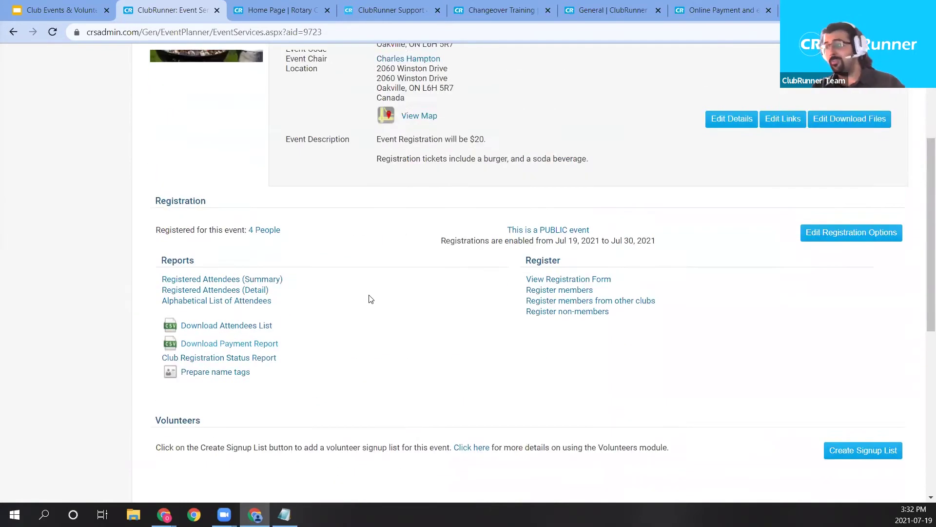
scroll(398, 318, up, 3)
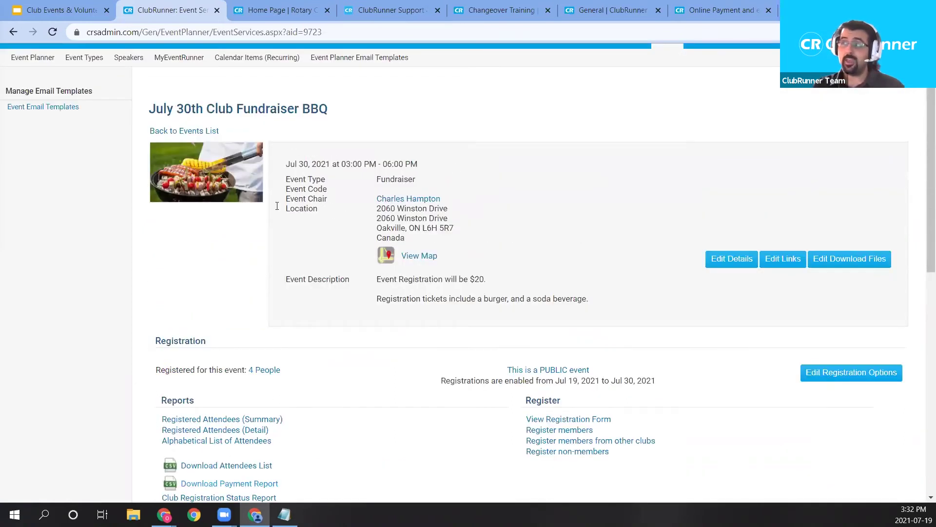
Switch to the club's public home page, reload it and locate the Club Events list.
click(291, 4)
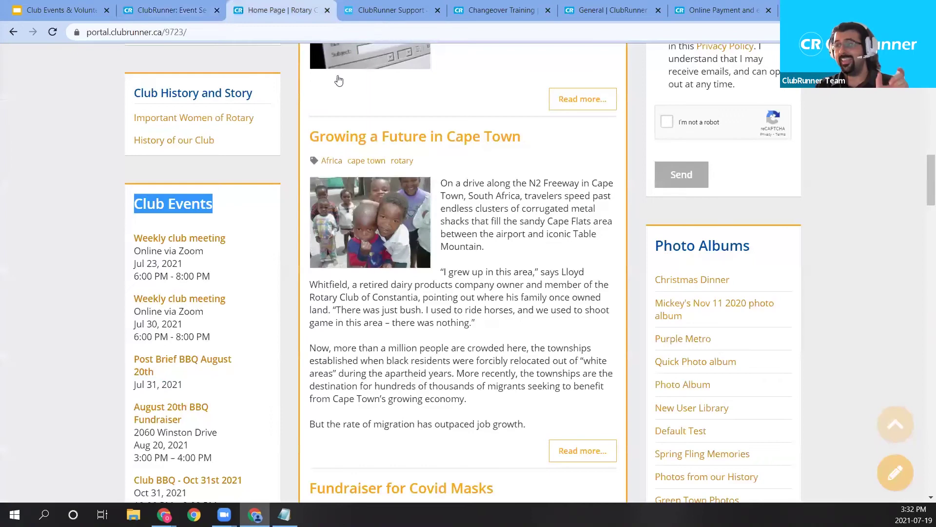
scroll(81, 67, up, 5)
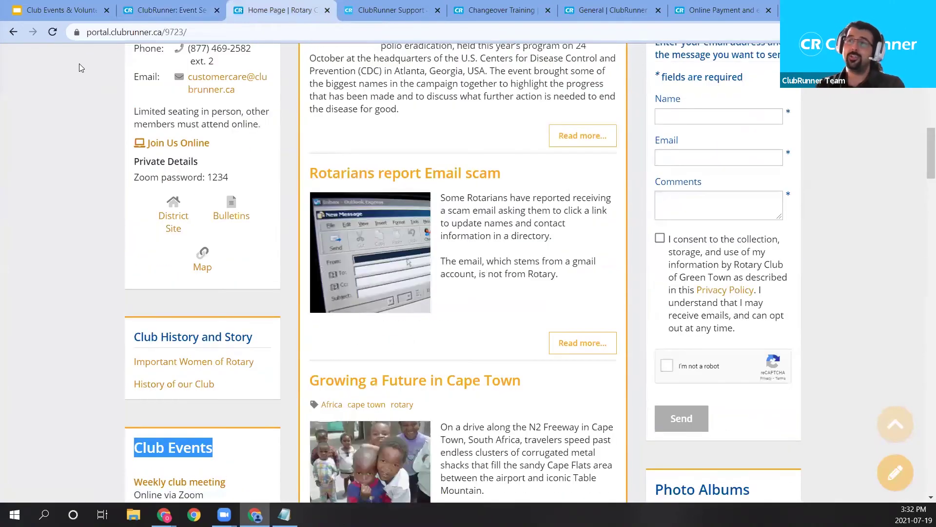
click(52, 32)
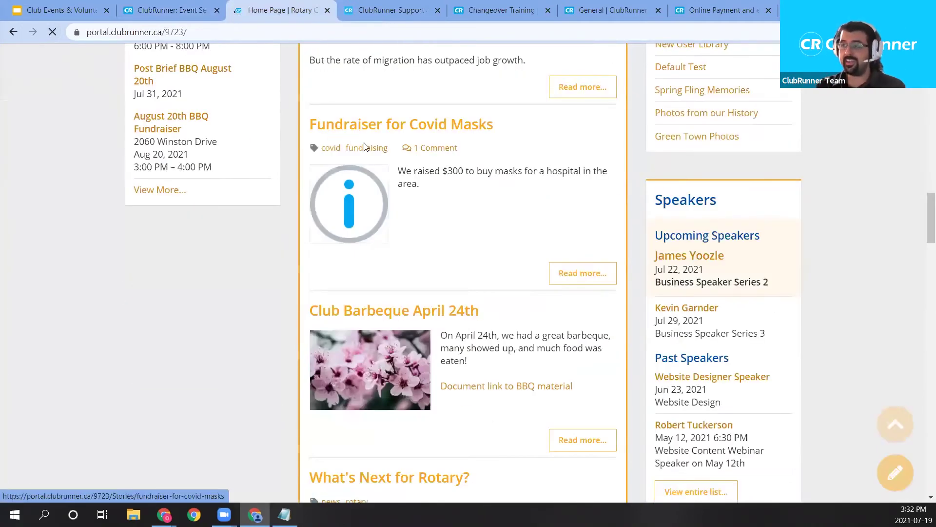
scroll(312, 107, up, 20)
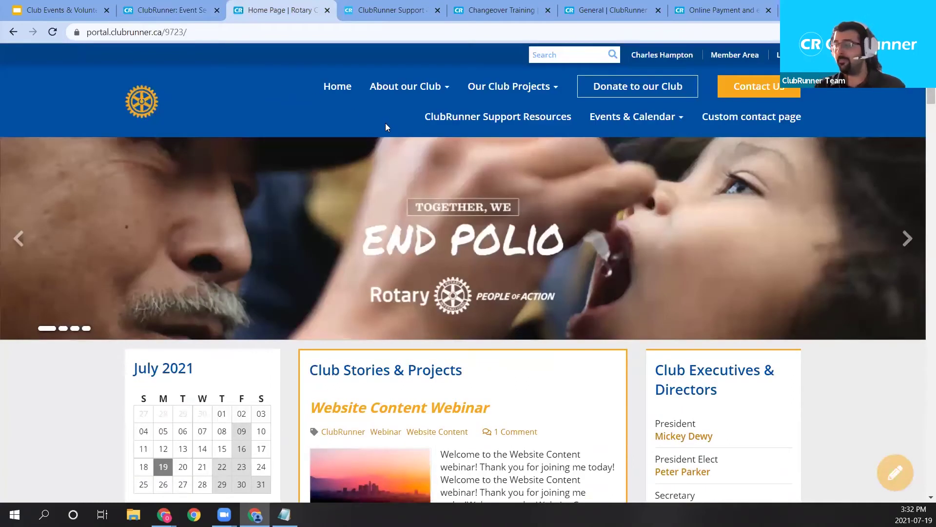
scroll(599, 190, down, 3)
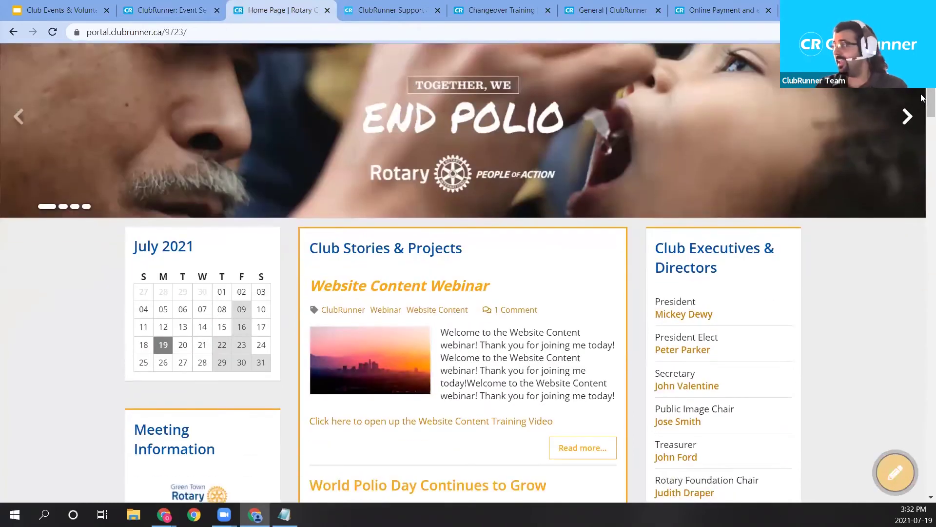
scroll(598, 190, down, 17)
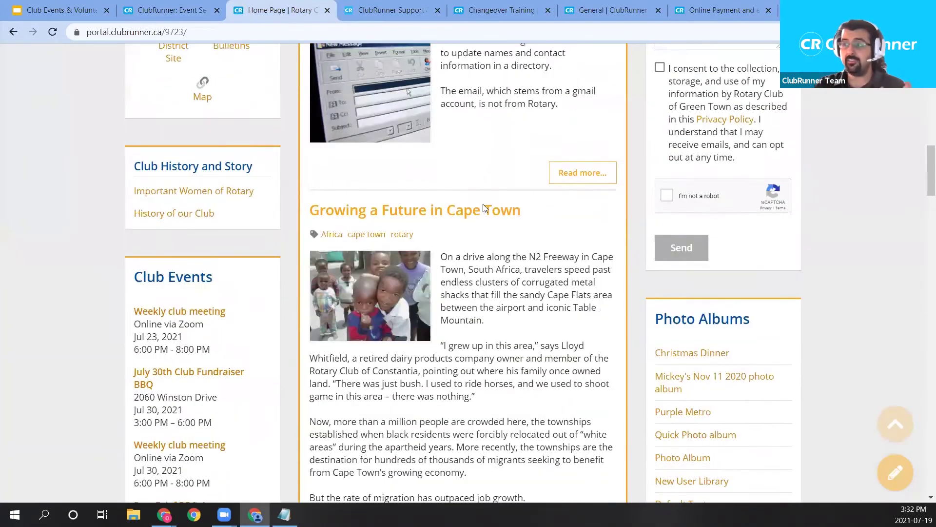
Check the July 30th Club Fundraiser BBQ entry in the Club Events list, including its location, date and time.
drag(214, 205, 139, 206)
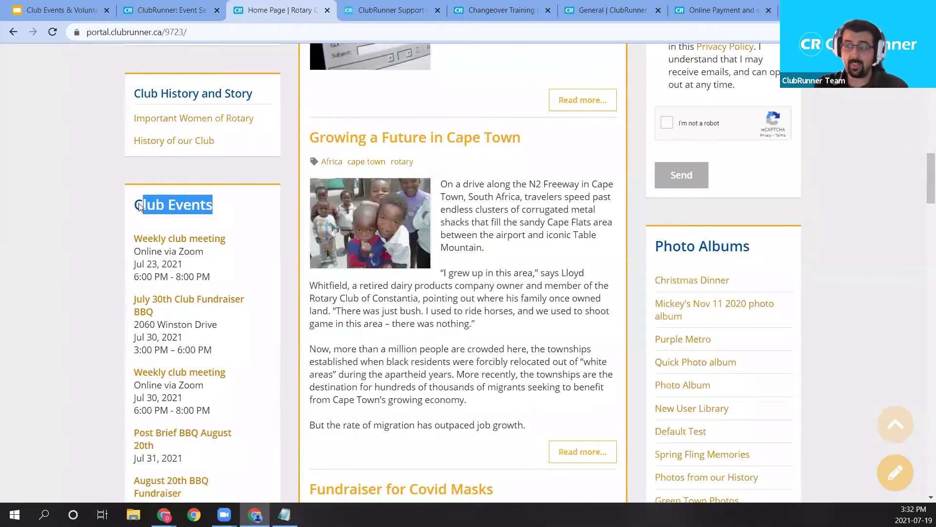
drag(132, 299, 182, 320)
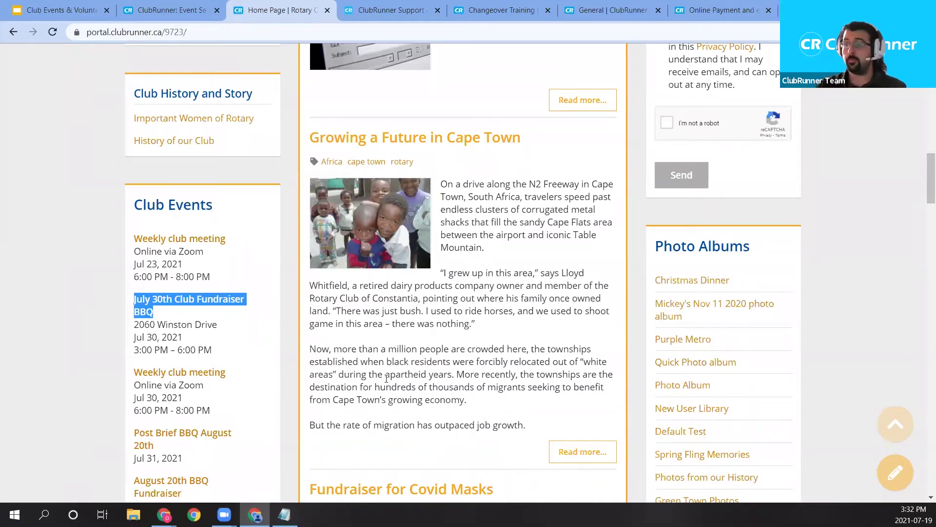
drag(209, 352, 133, 298)
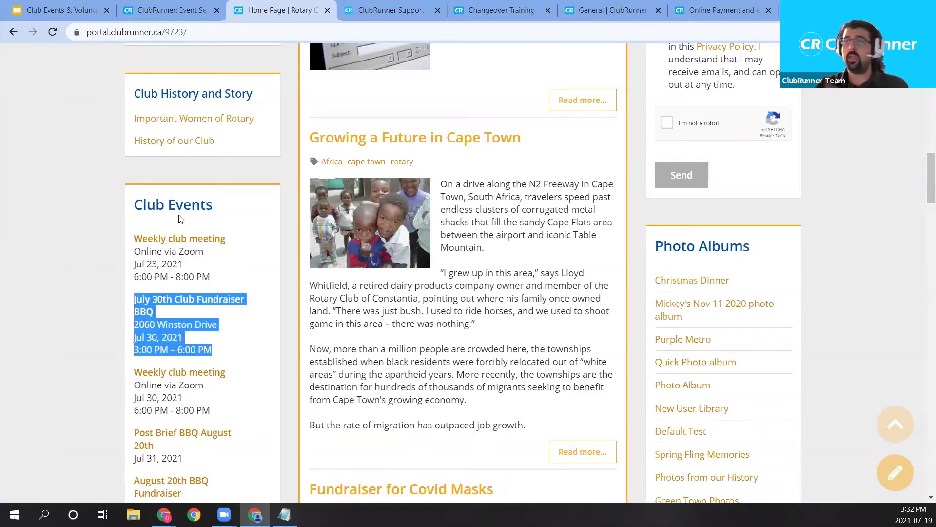
scroll(394, 321, up, 15)
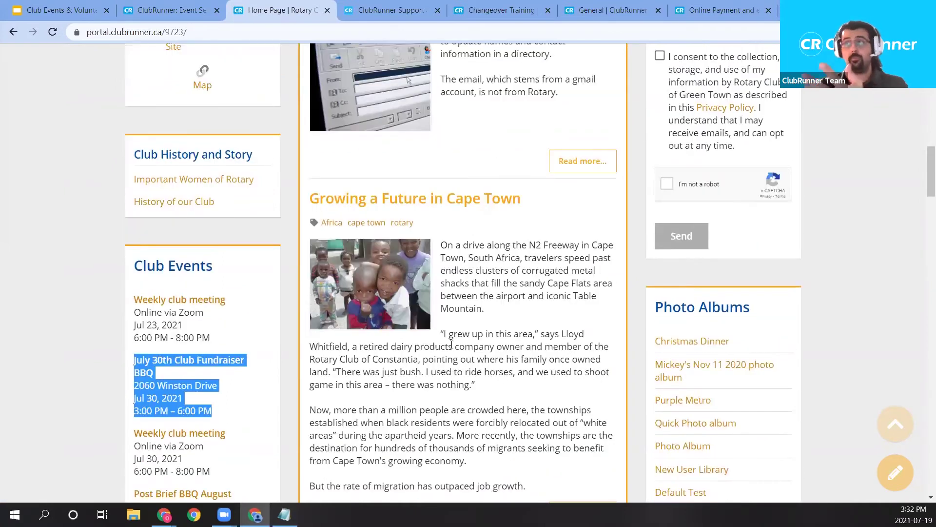
Open the club website's events calendar and locate the July 30th Club Fundraiser BBQ in July 2021.
scroll(466, 156, up, 2)
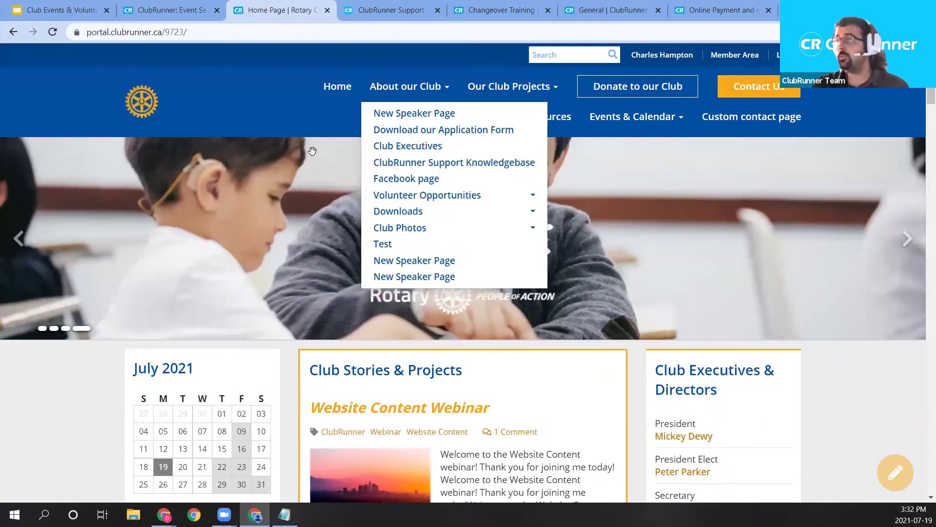
mouse_move(633, 130)
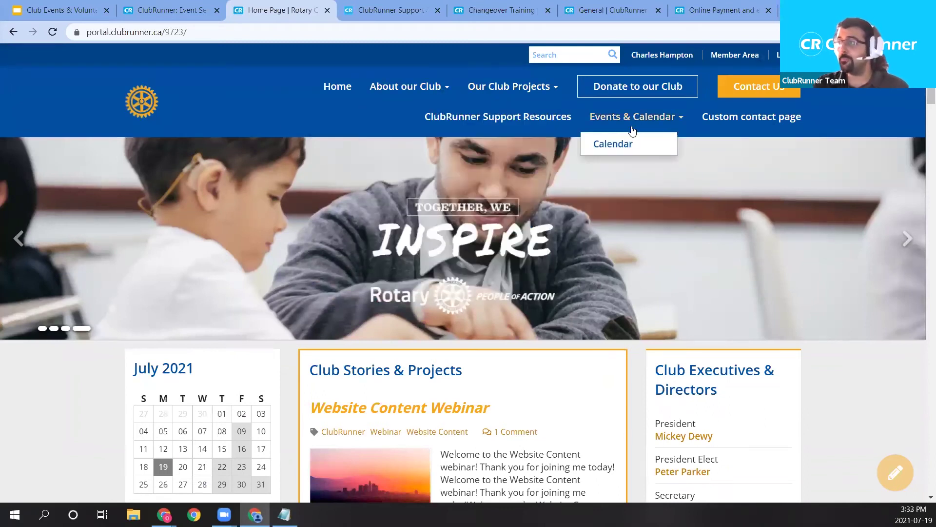
click(607, 144)
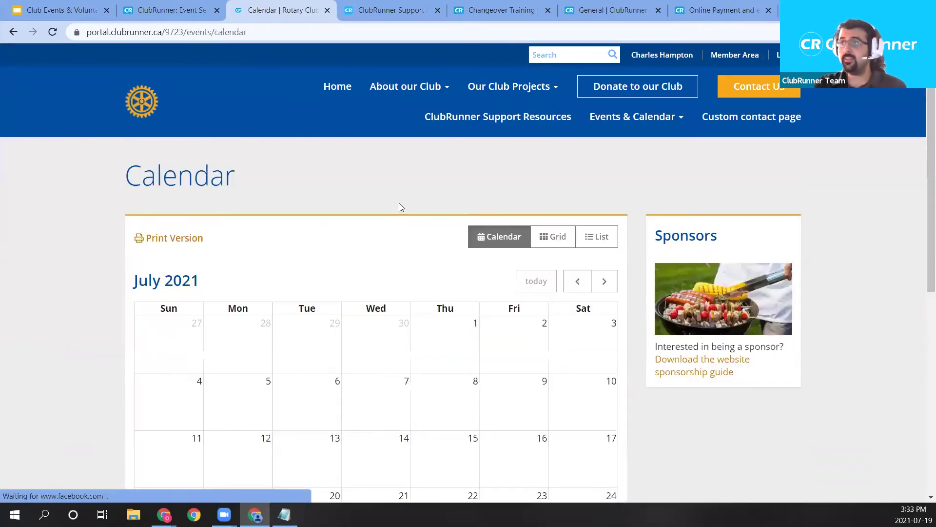
scroll(577, 331, down, 5)
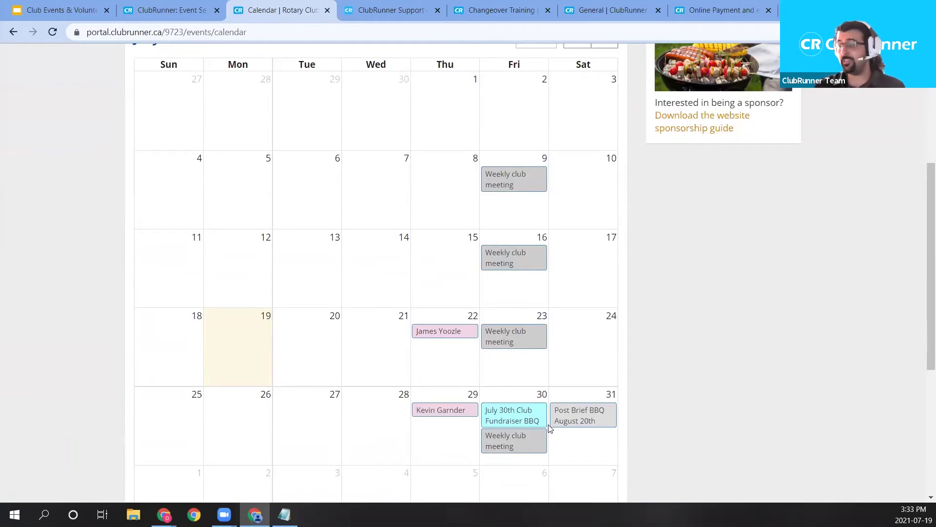
scroll(550, 428, down, 3)
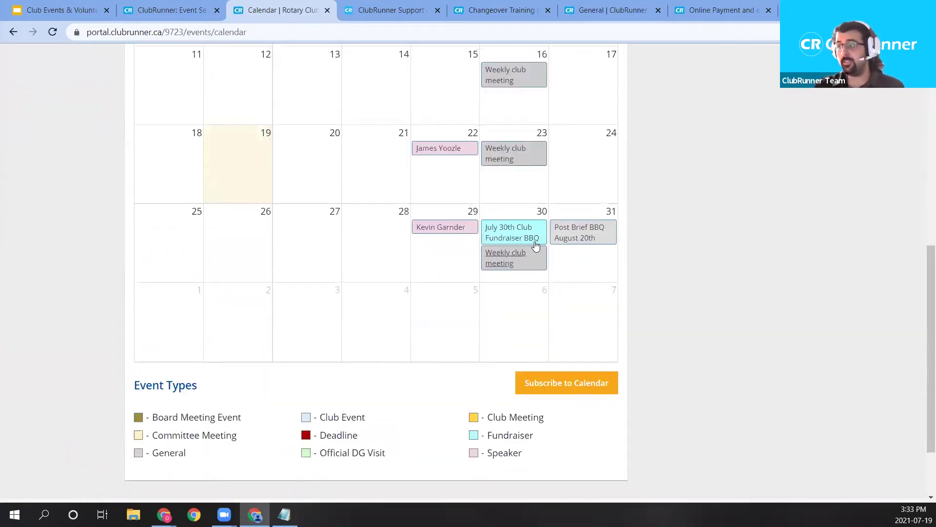
Check the Fundraiser colour in the calendar's Event Types legend and the available calendar views.
triple_click(532, 437)
click(535, 437)
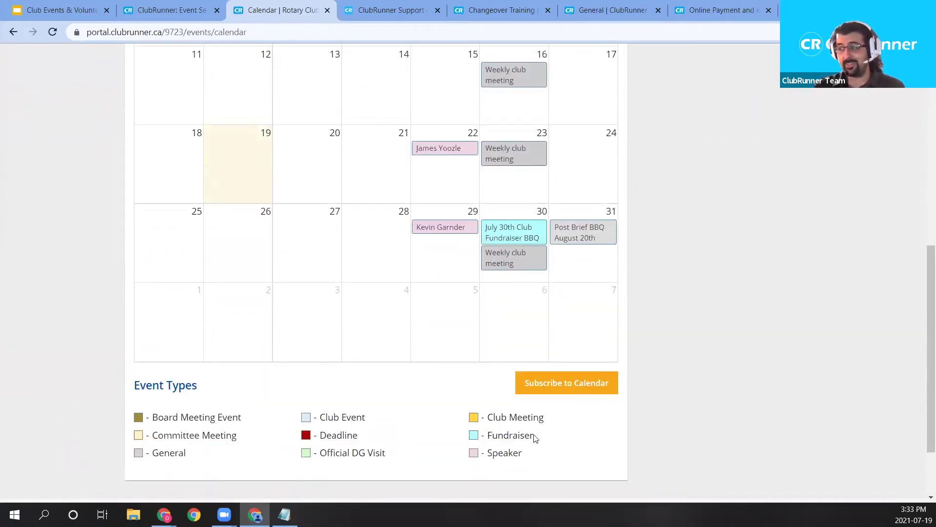
scroll(603, 433, up, 5)
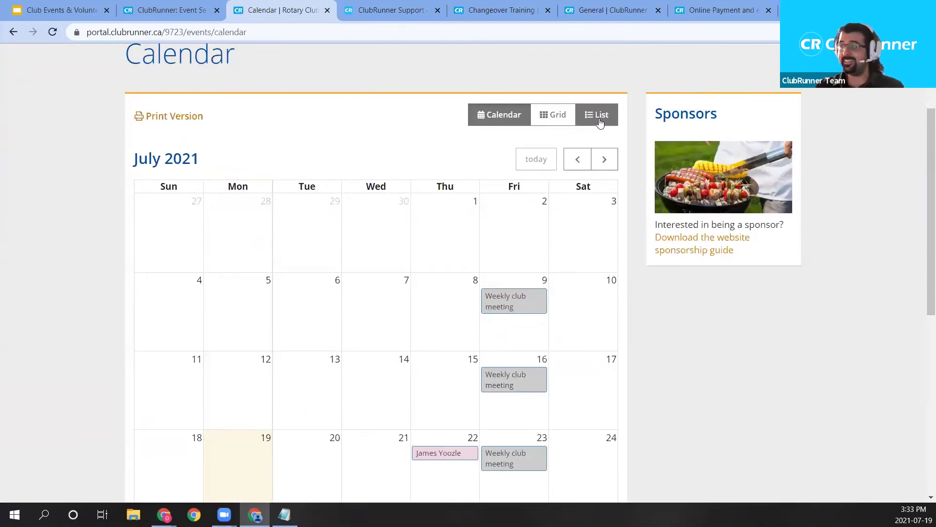
scroll(564, 184, down, 4)
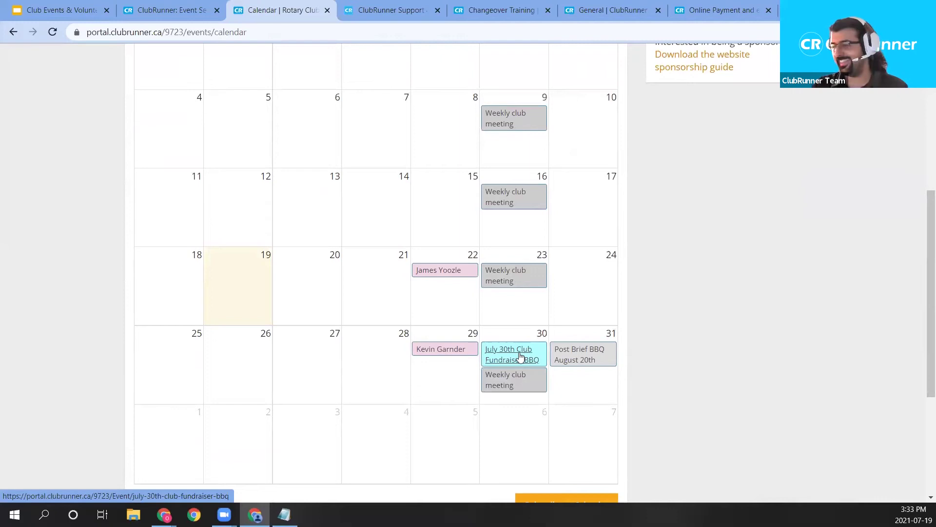
Open the July 30th Club Fundraiser BBQ page from the calendar and examine its fee, description, online registration options and map.
click(520, 357)
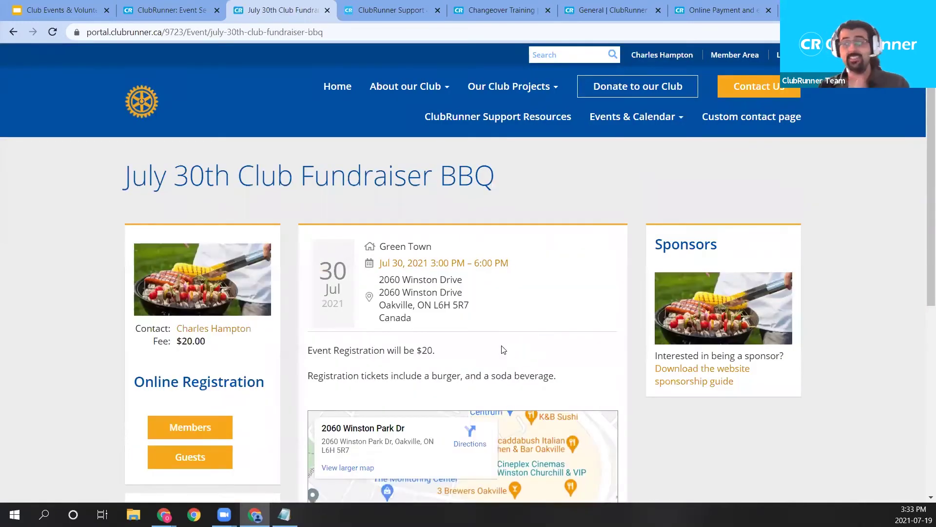
scroll(468, 345, down, 1)
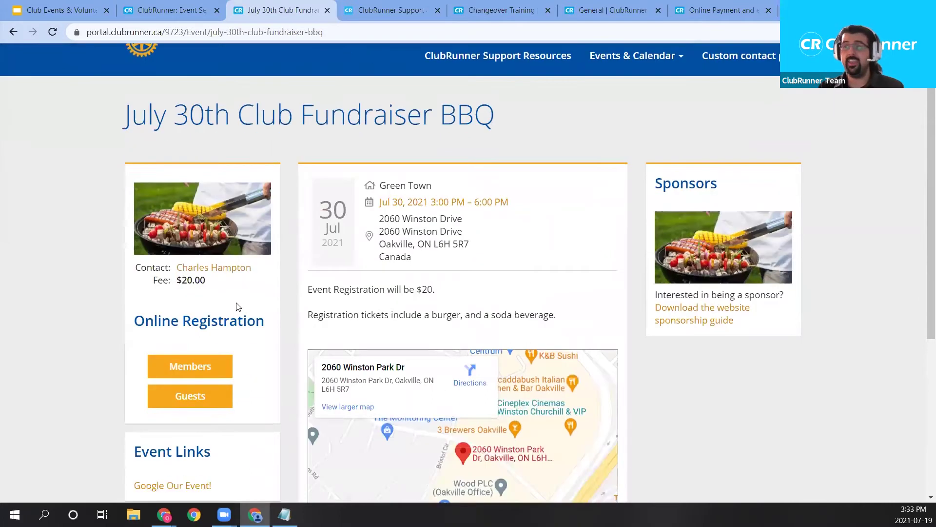
drag(218, 285, 177, 287)
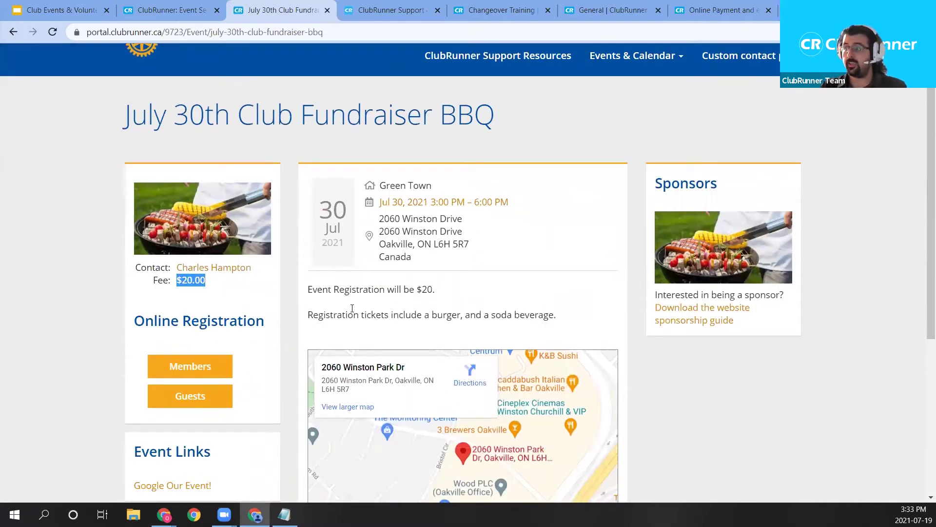
drag(551, 319, 300, 303)
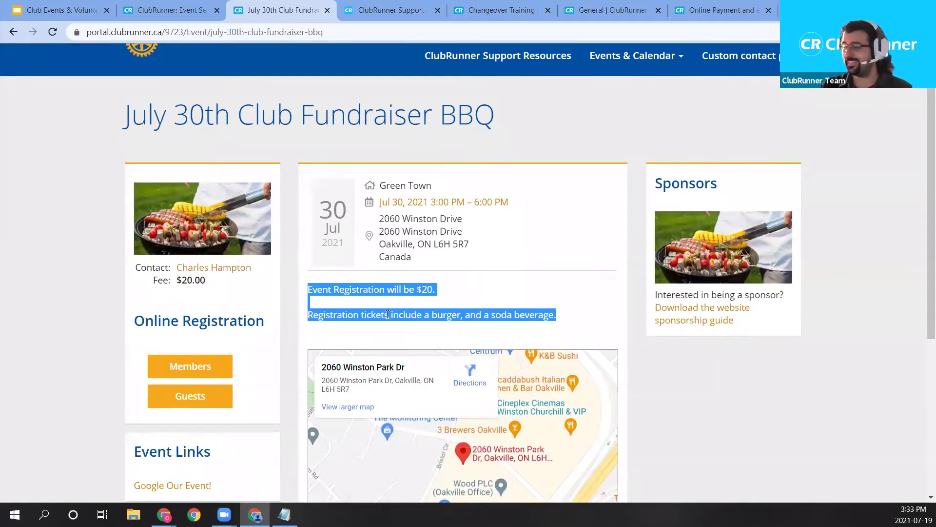
scroll(253, 326, down, 1)
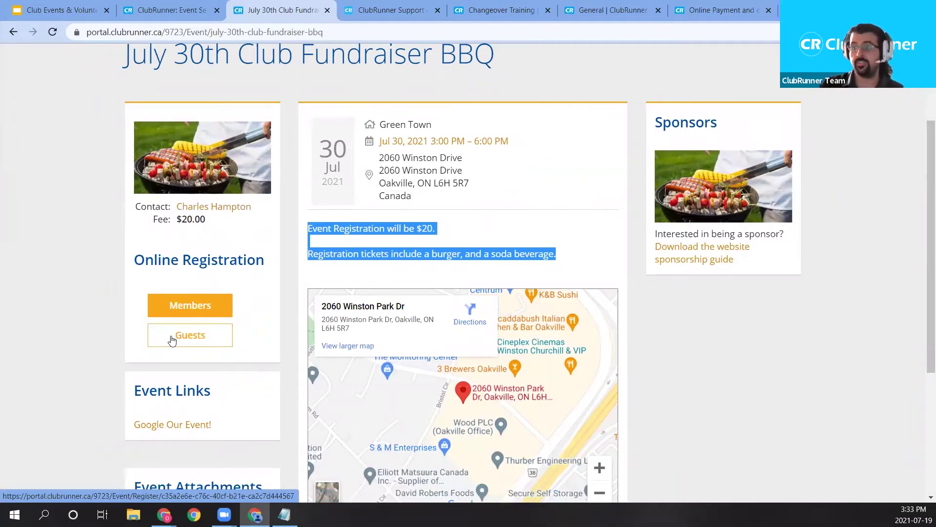
scroll(172, 340, down, 3)
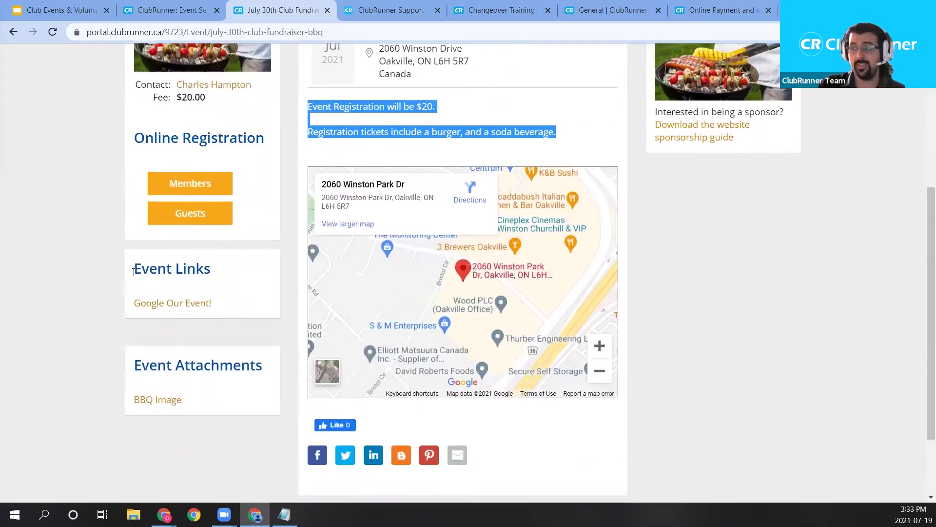
View the event's Google Our Event! link and its BBQ Image attachment, closing each opened page.
click(182, 308)
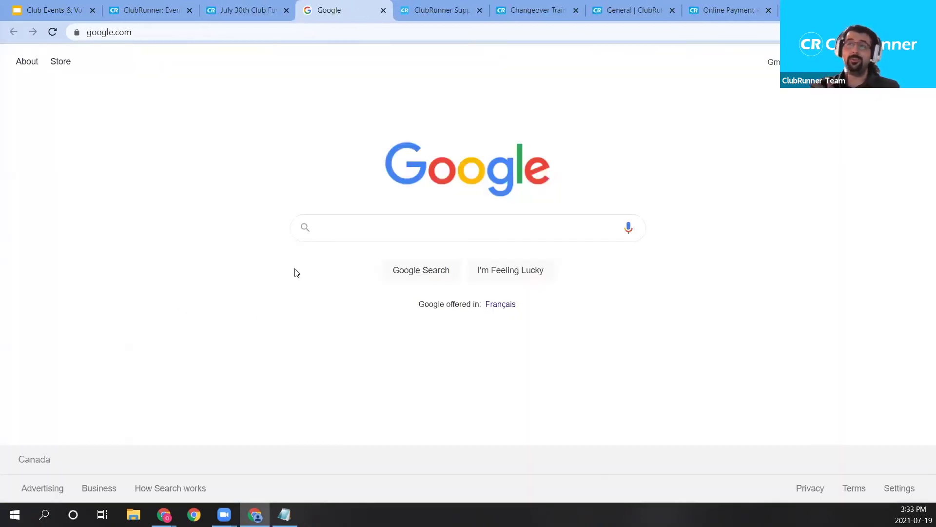
click(384, 10)
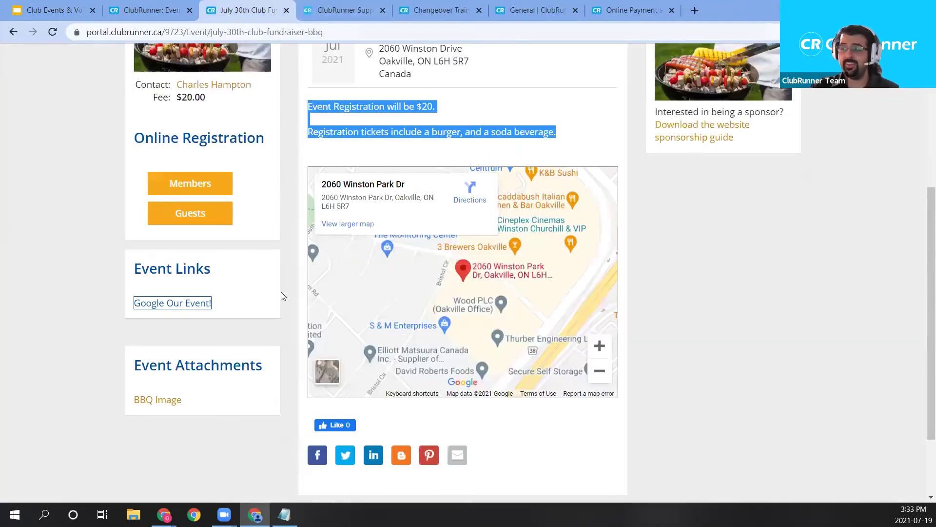
click(164, 400)
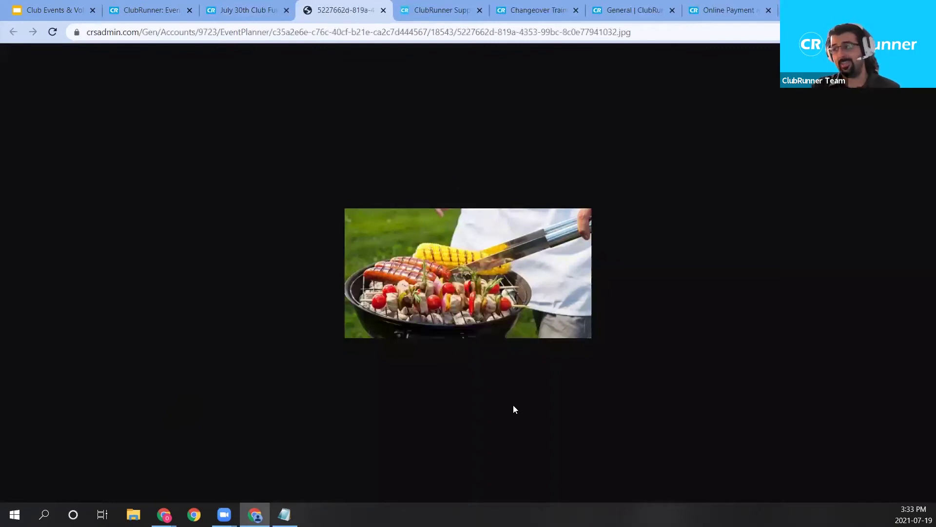
click(383, 10)
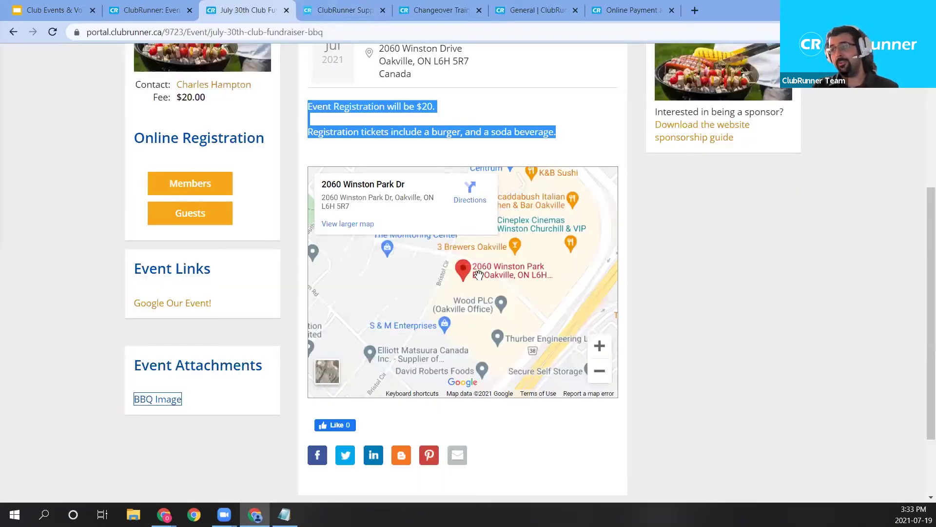
Open the members' online registration form for the fundraiser and review its self-registration, guests and online payment sections.
scroll(456, 284, up, 1)
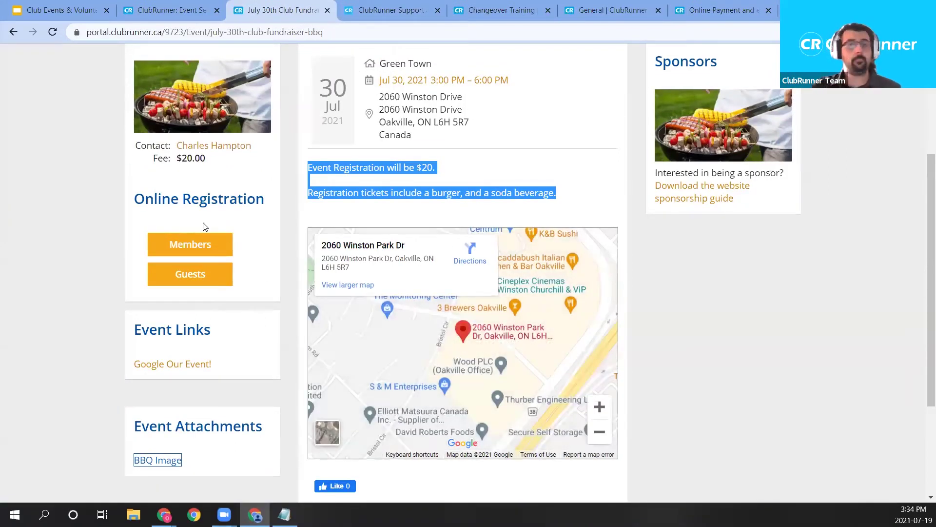
click(204, 239)
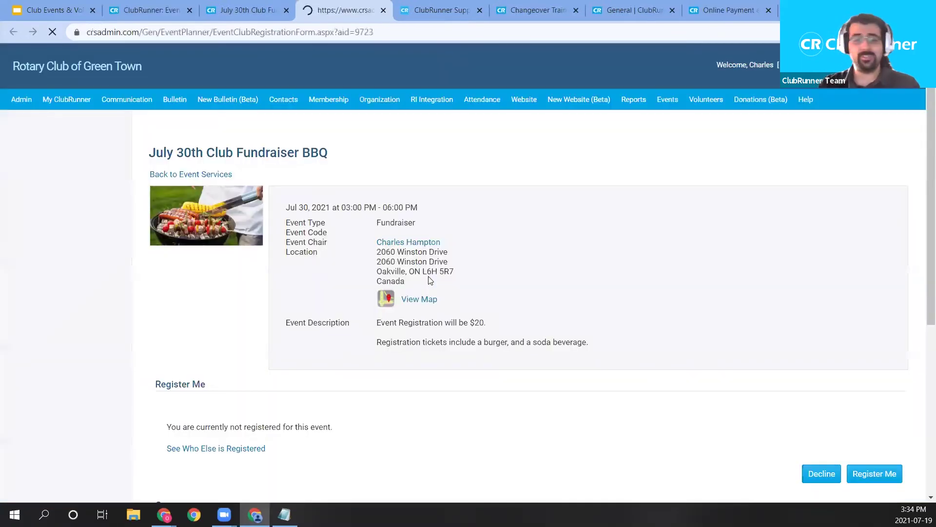
scroll(677, 376, down, 4)
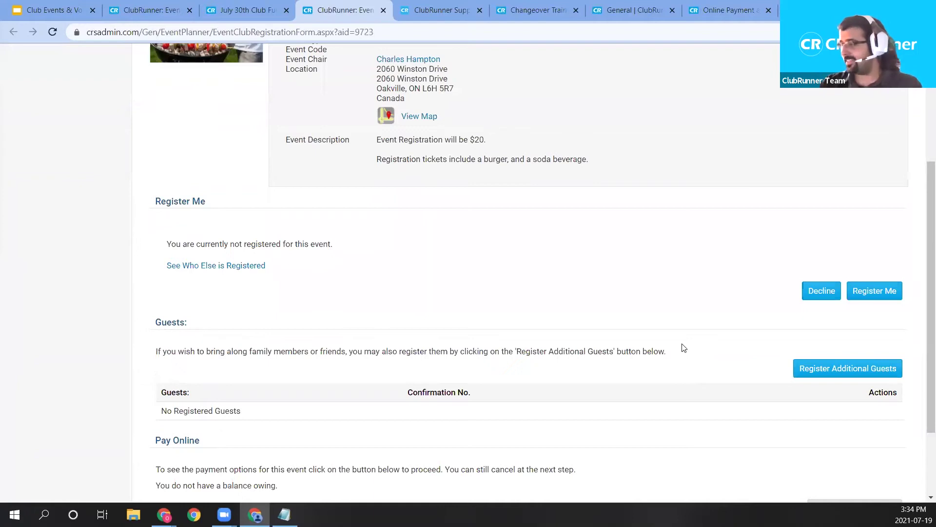
scroll(502, 230, down, 1)
scroll(456, 213, up, 2)
Compare the public event page with the members' registration form, checking the event details and registration options.
click(207, 12)
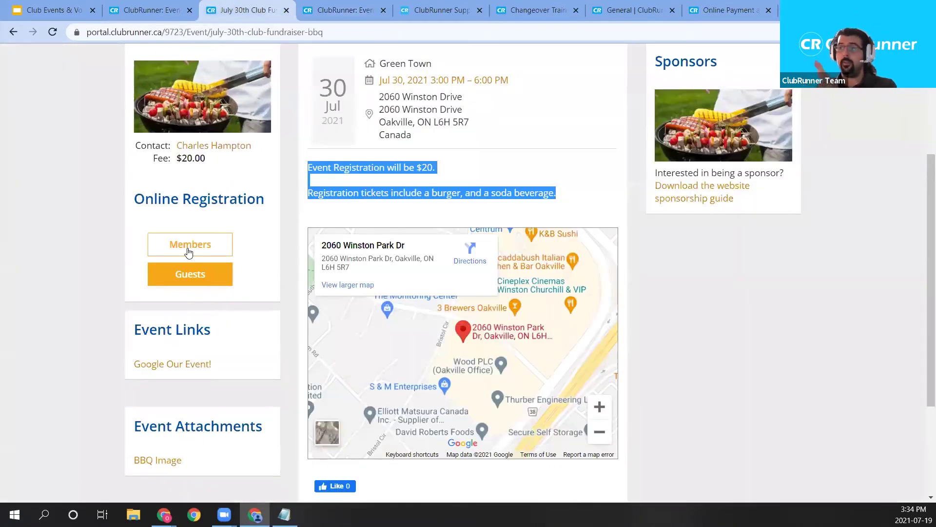
scroll(195, 247, up, 1)
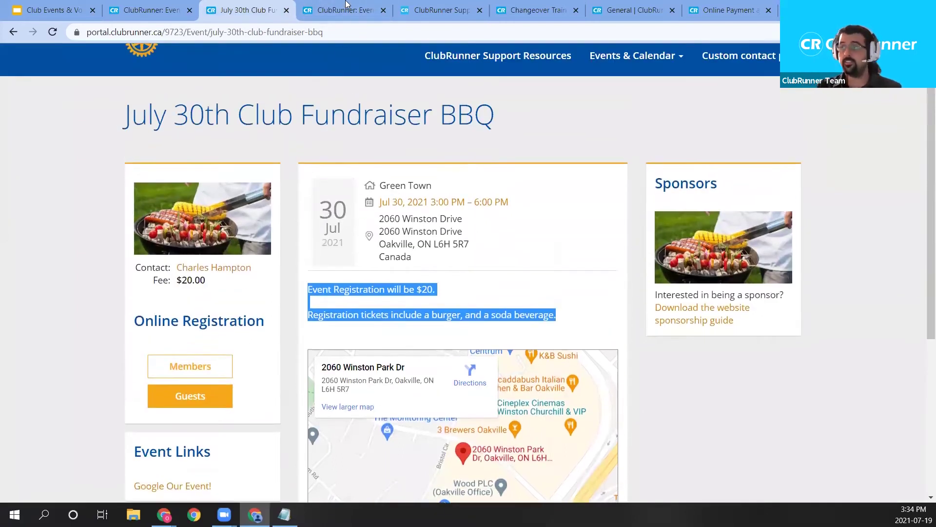
click(347, 12)
scroll(448, 314, up, 2)
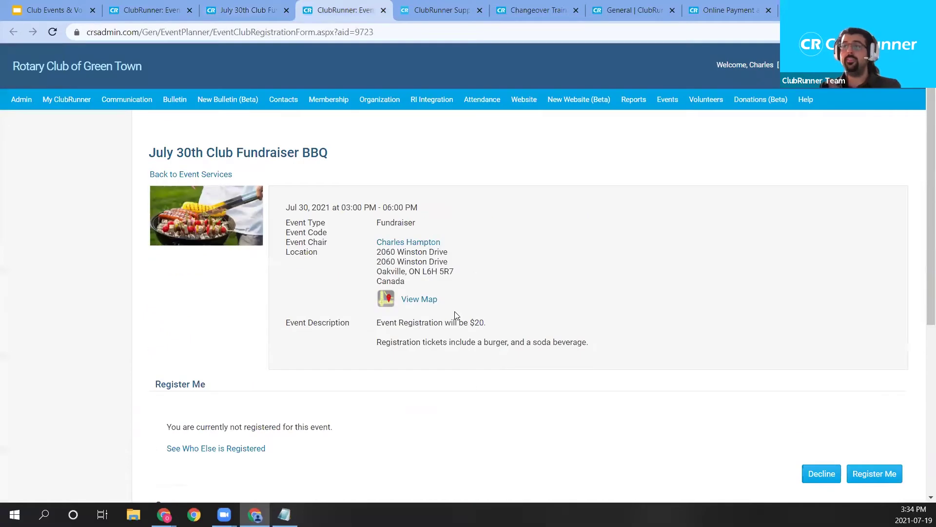
scroll(491, 307, down, 4)
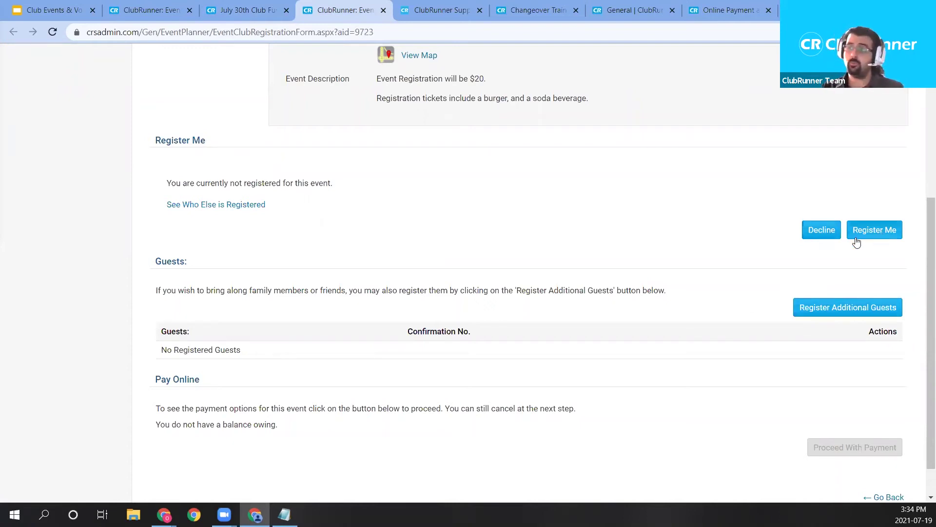
scroll(855, 241, up, 5)
scroll(837, 184, down, 3)
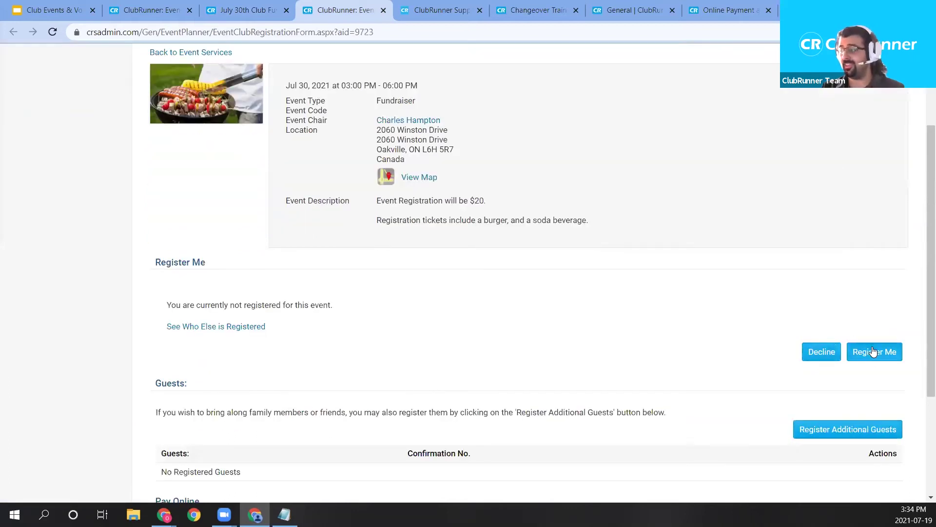
Register the signed-in member for the July 30th Club Fundraiser BBQ using the prefilled contact information.
click(876, 357)
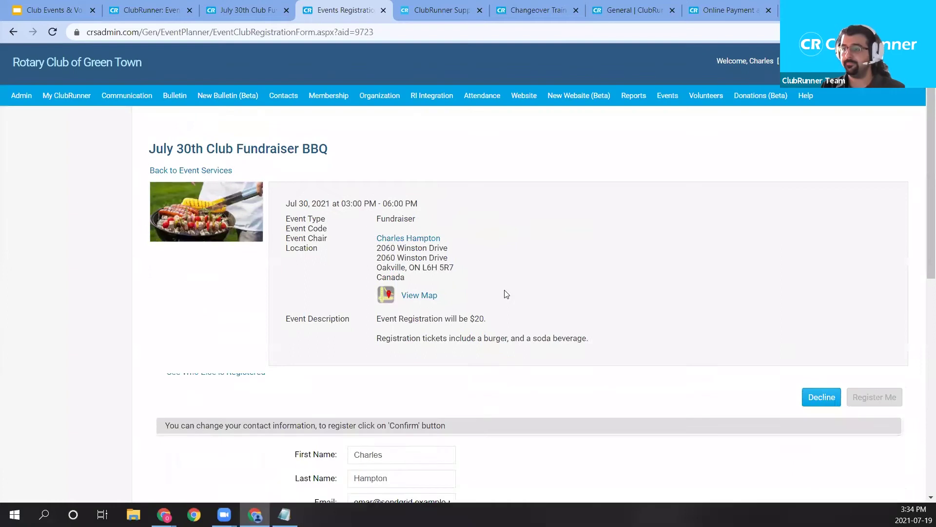
scroll(375, 263, down, 1)
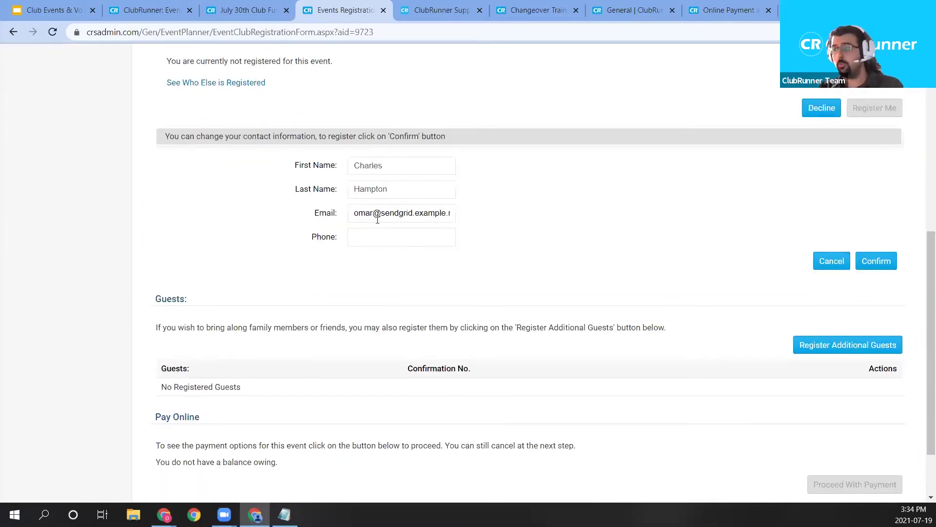
scroll(562, 234, down, 1)
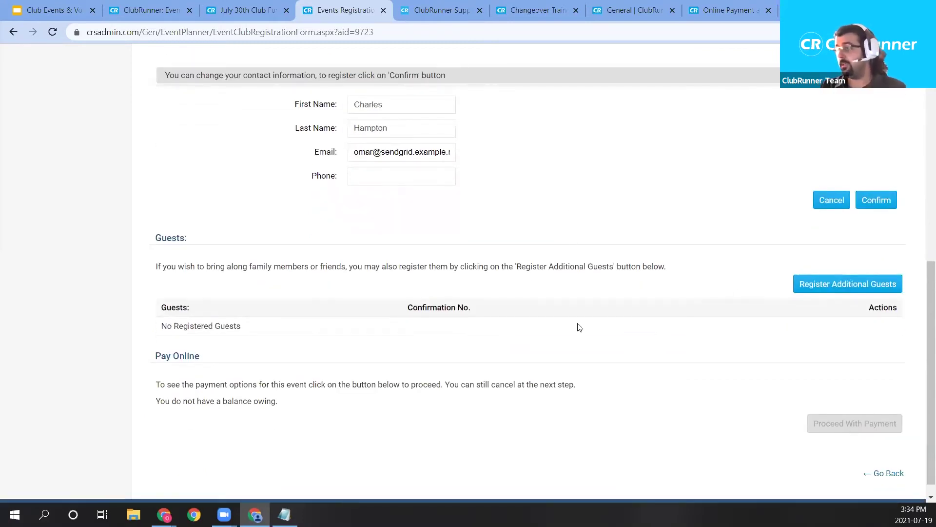
scroll(618, 351, up, 1)
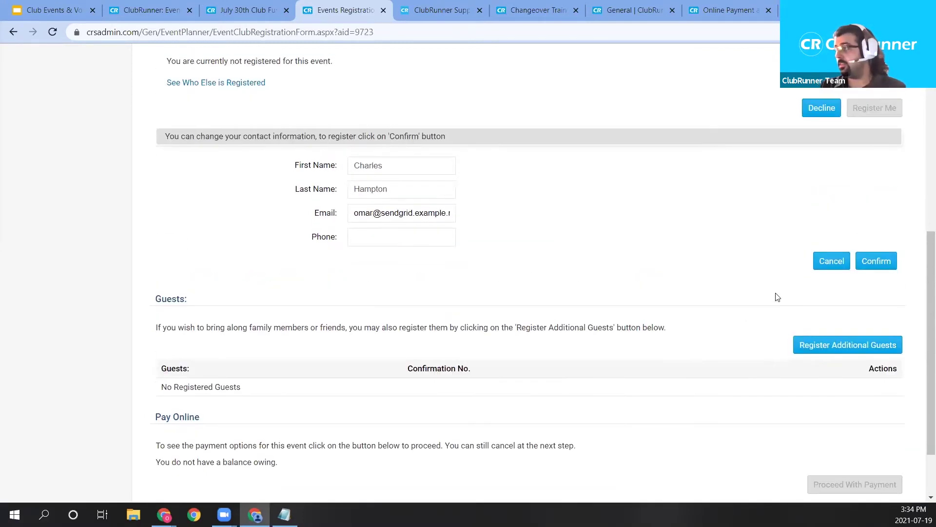
click(878, 261)
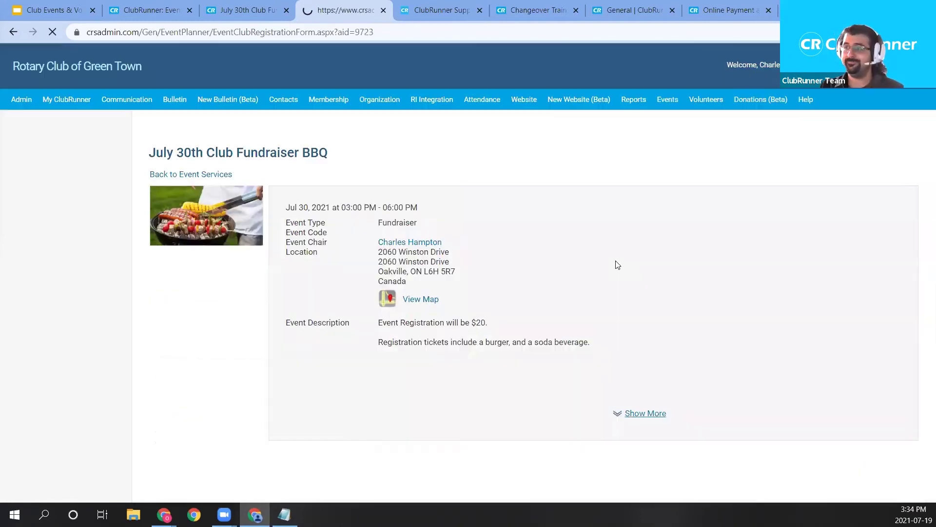
Proceed to payment for the member's registration and review the payment summary, payment history and payment methods.
scroll(629, 258, down, 6)
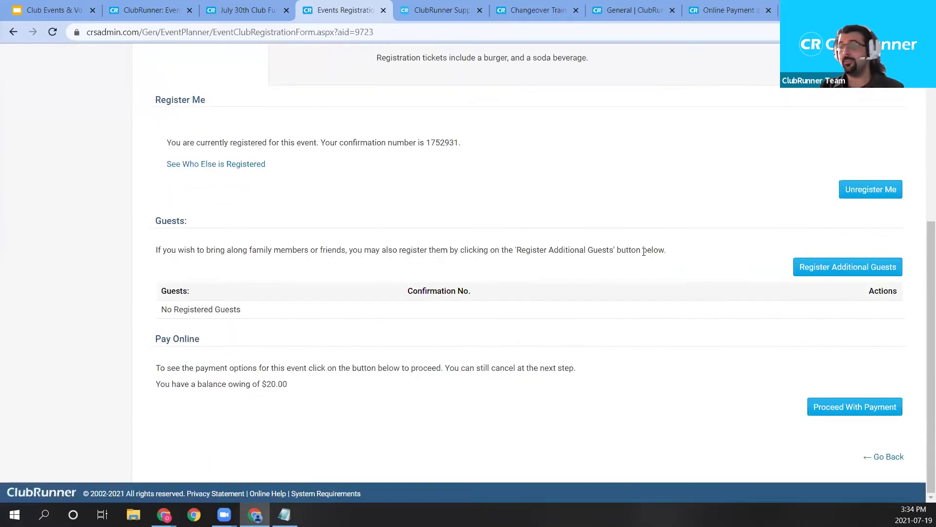
click(845, 413)
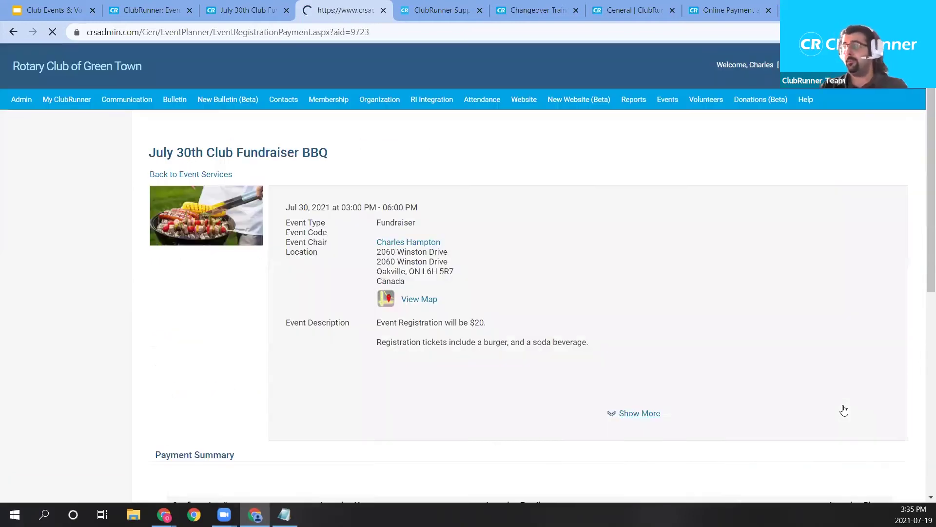
scroll(561, 364, down, 4)
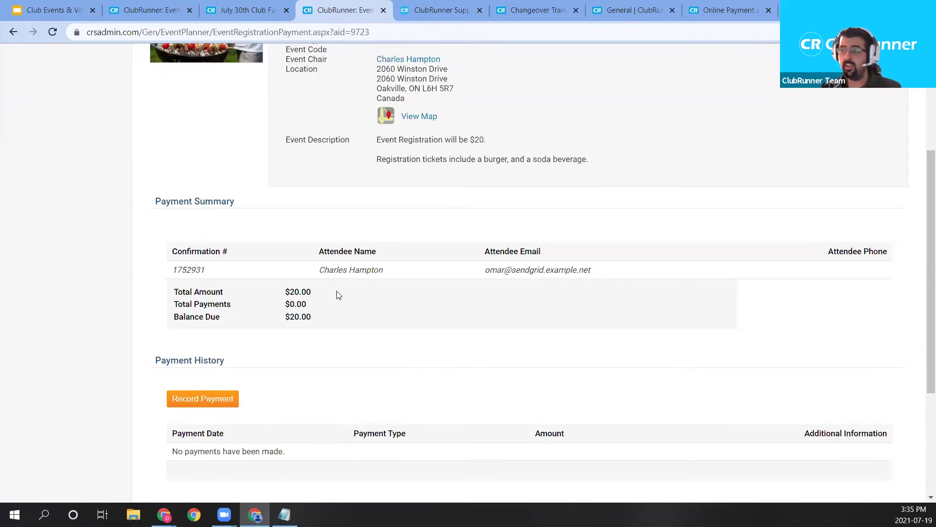
scroll(342, 289, down, 1)
scroll(346, 285, down, 2)
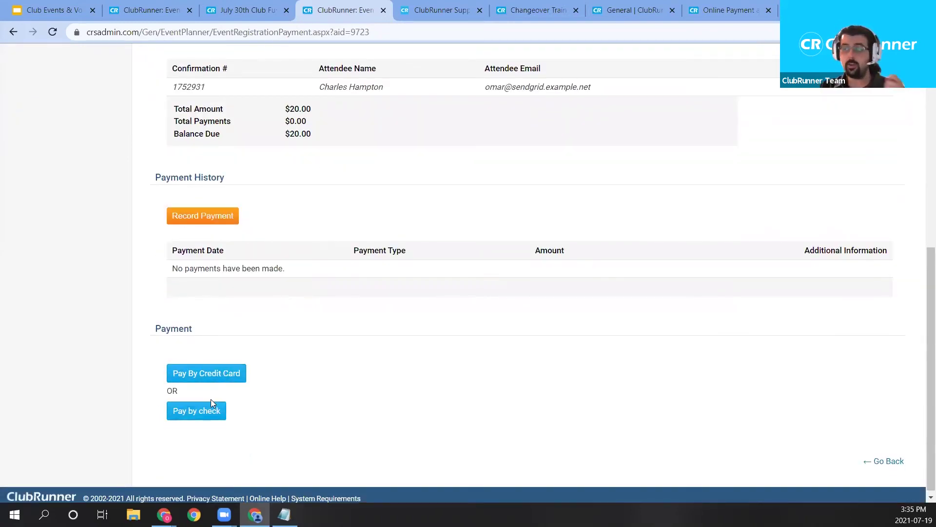
Record a $20.00 cash payment for the member's registration, with a comment stating that the member has paid for the event.
click(216, 216)
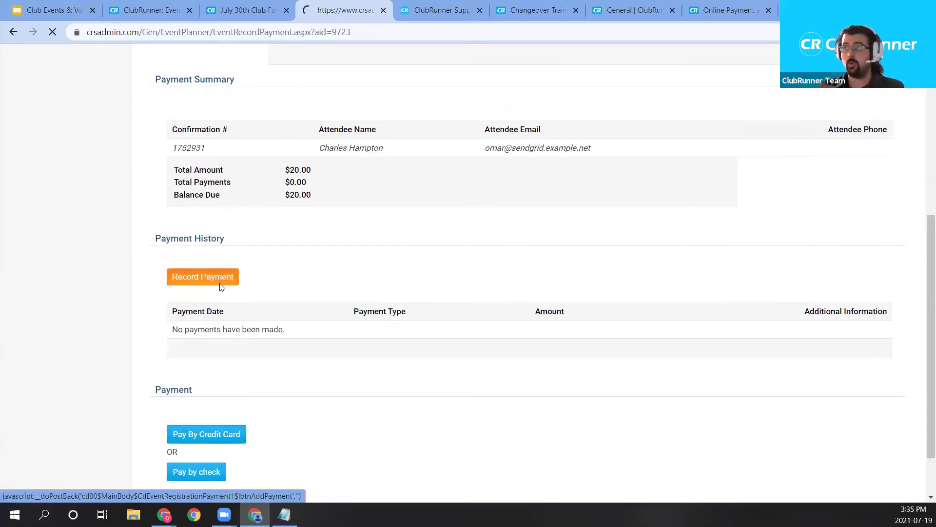
scroll(351, 273, down, 3)
click(383, 381)
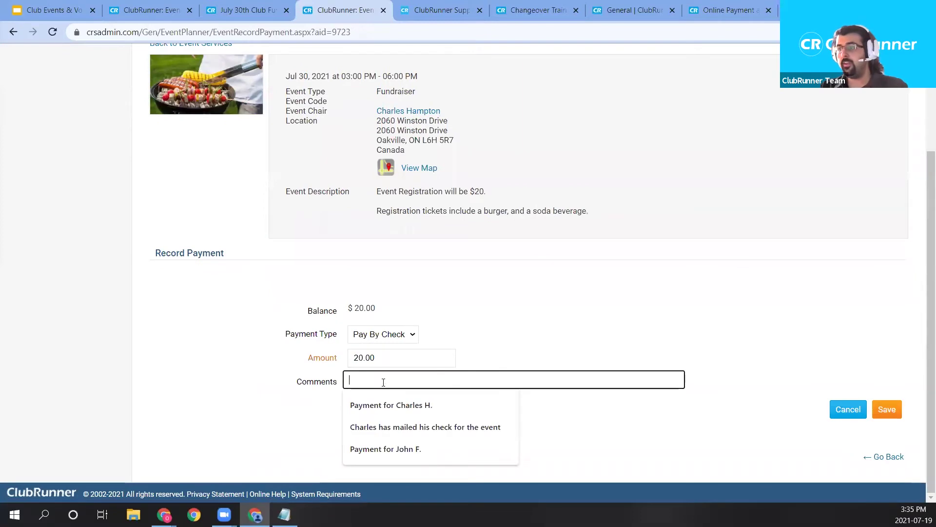
click(398, 337)
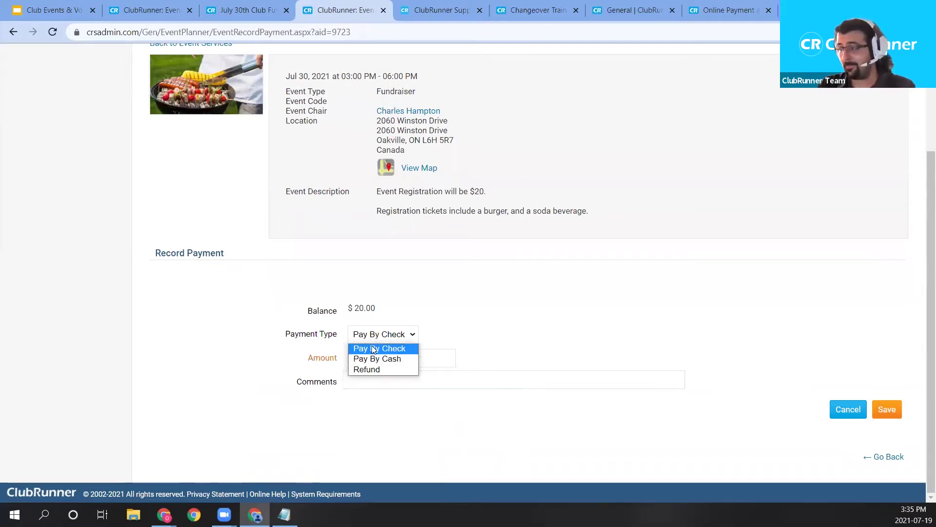
click(380, 358)
click(445, 386)
text(Charle)
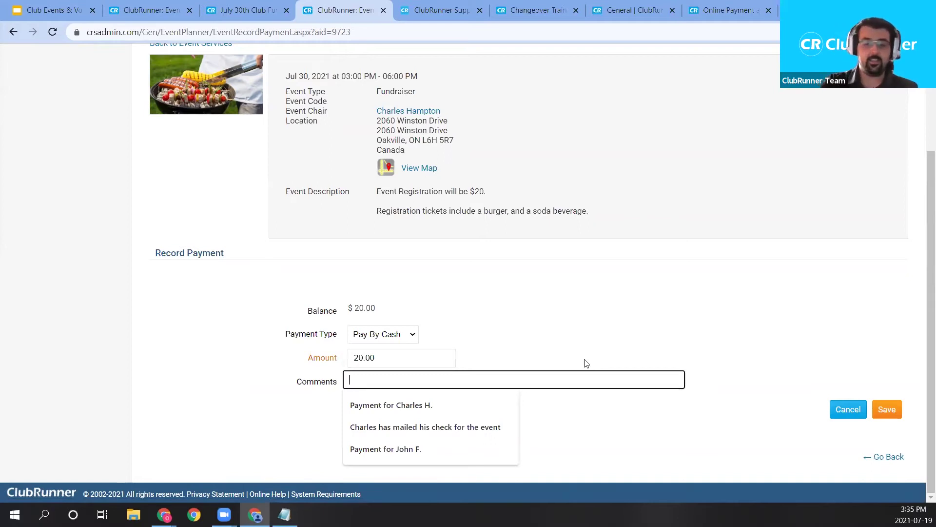
text(s has paid for the even)
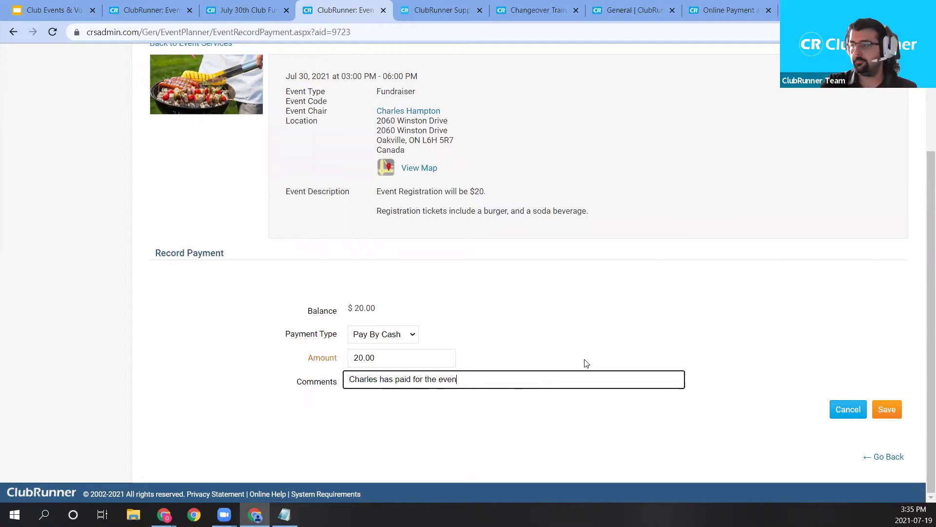
text(t.)
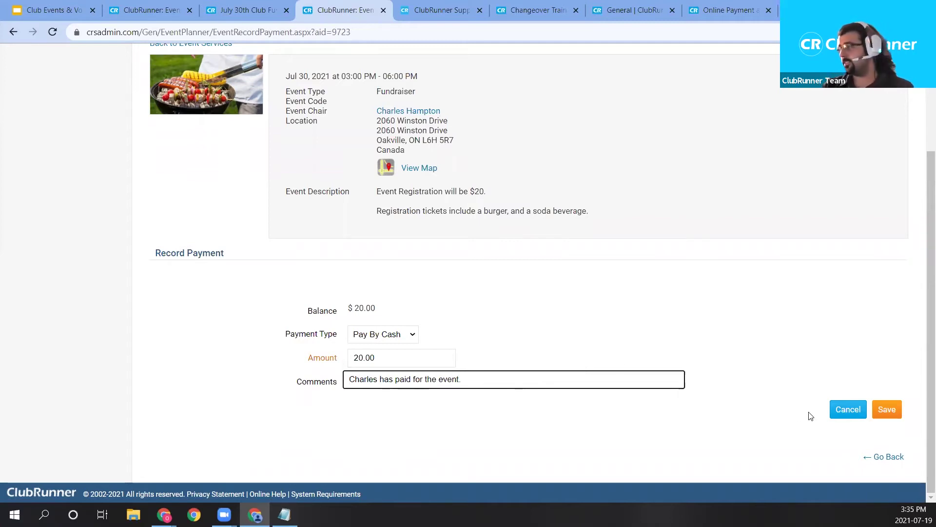
click(879, 410)
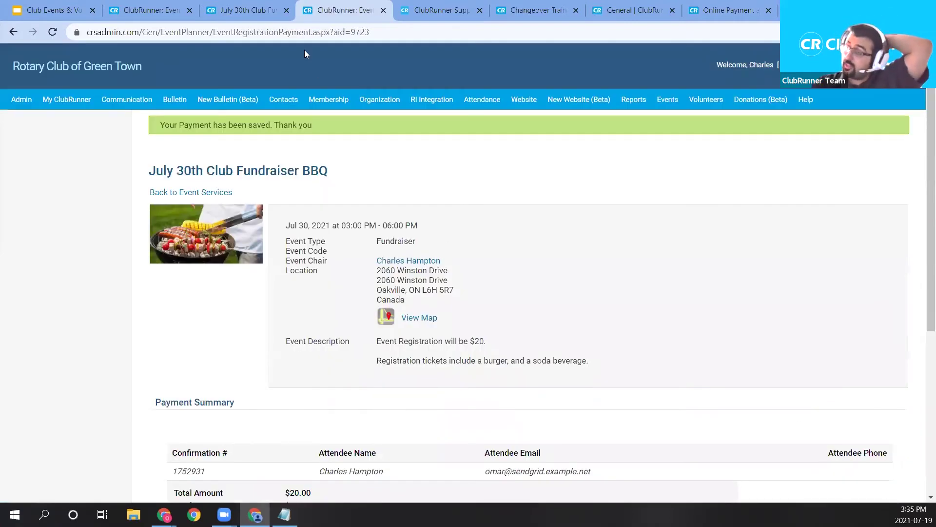
Examine the guests' public registration form from the public event page, including its required fields and consent option, and return to the event page.
click(249, 10)
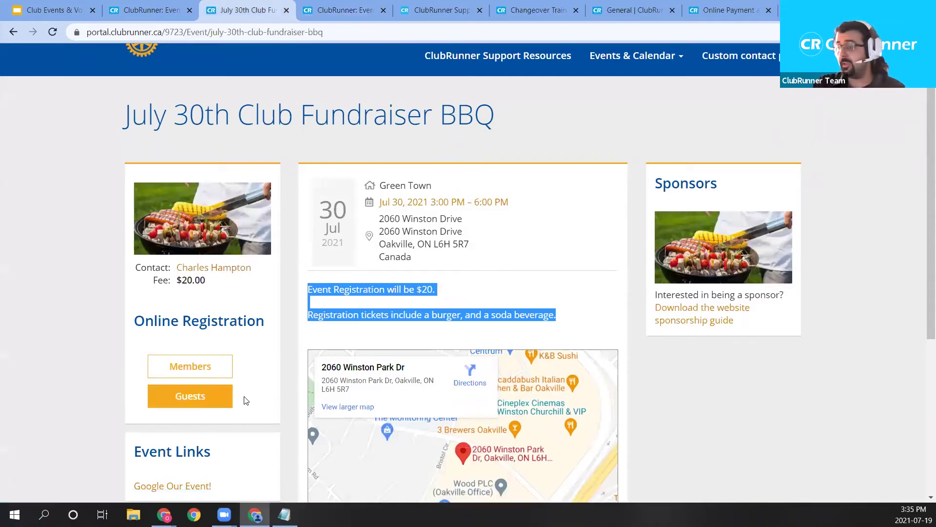
click(187, 405)
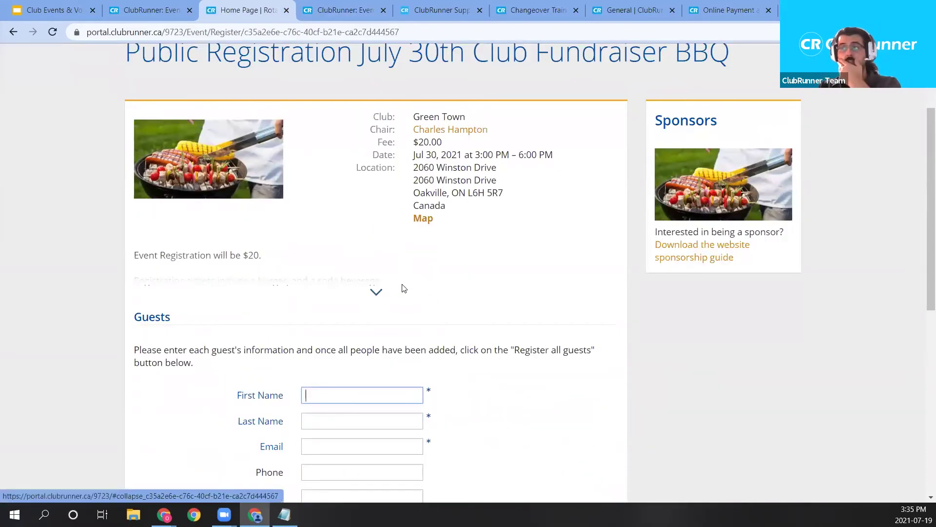
scroll(400, 299, down, 1)
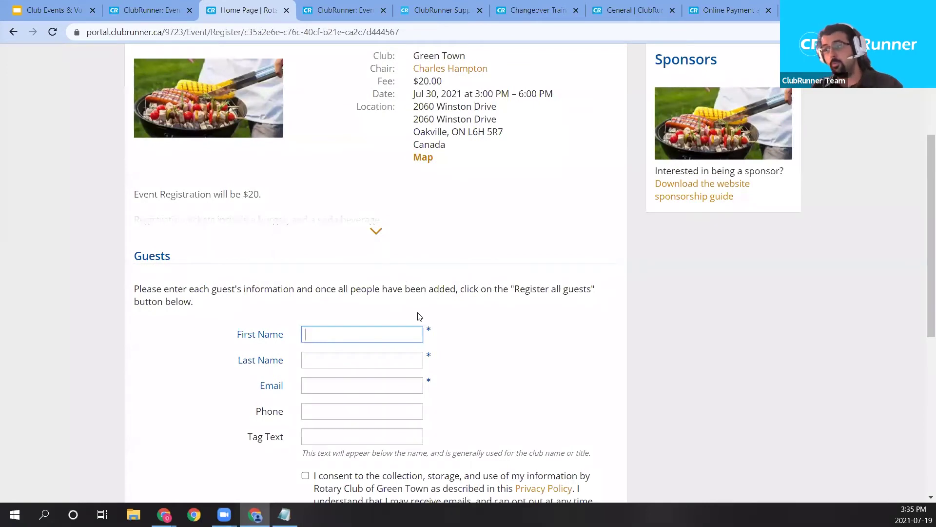
scroll(419, 317, down, 1)
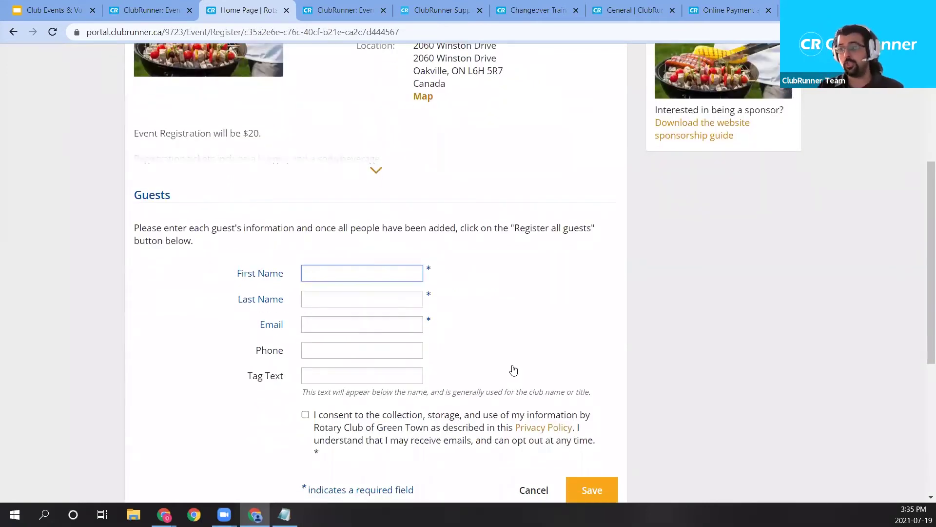
scroll(512, 370, down, 3)
scroll(570, 286, up, 2)
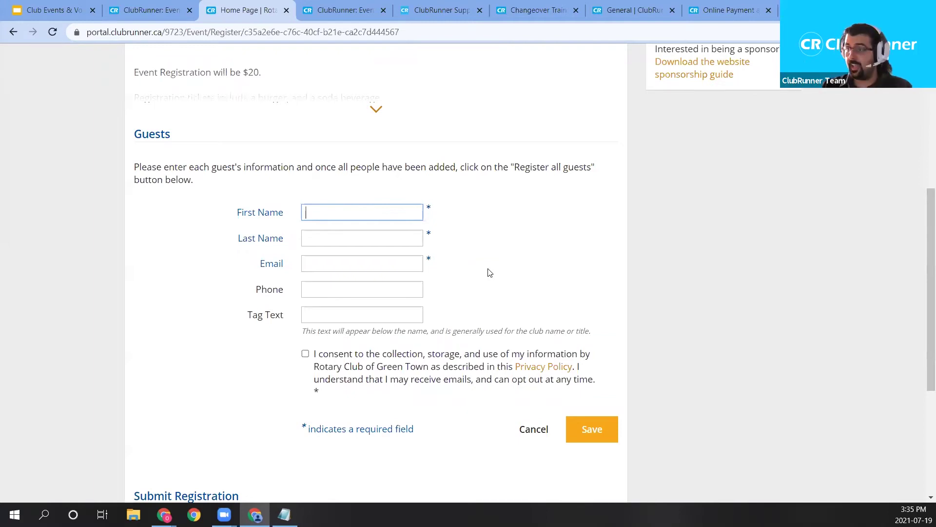
key(alt+Left)
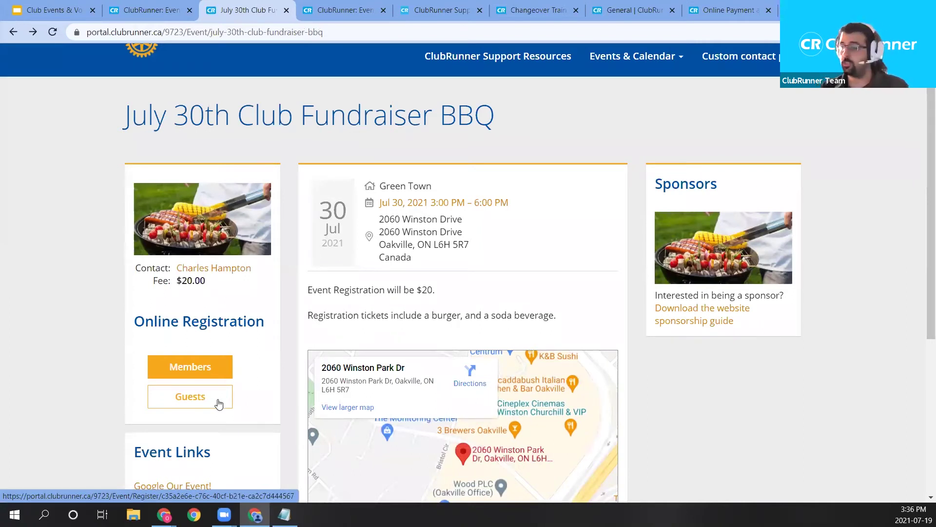
Review the public event page's registration options, event links, attachments, location map and social sharing section.
scroll(727, 371, down, 2)
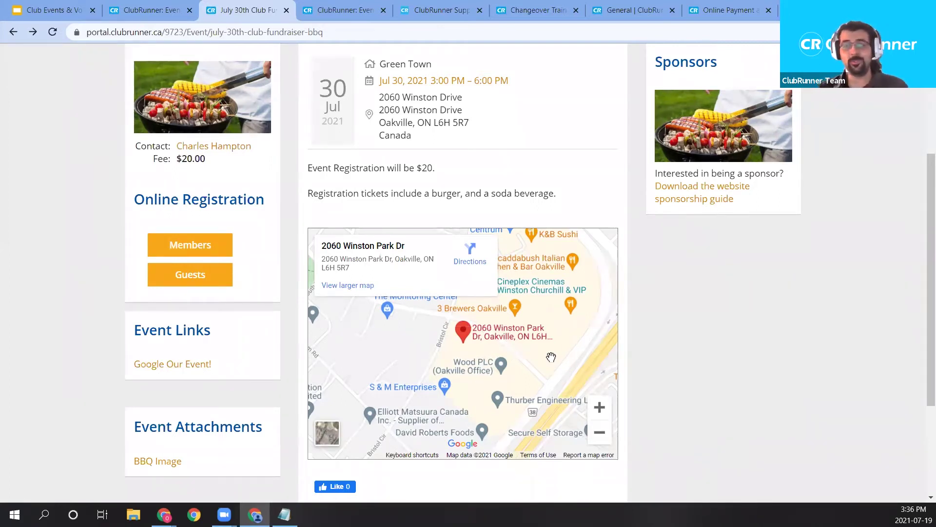
scroll(596, 365, down, 1)
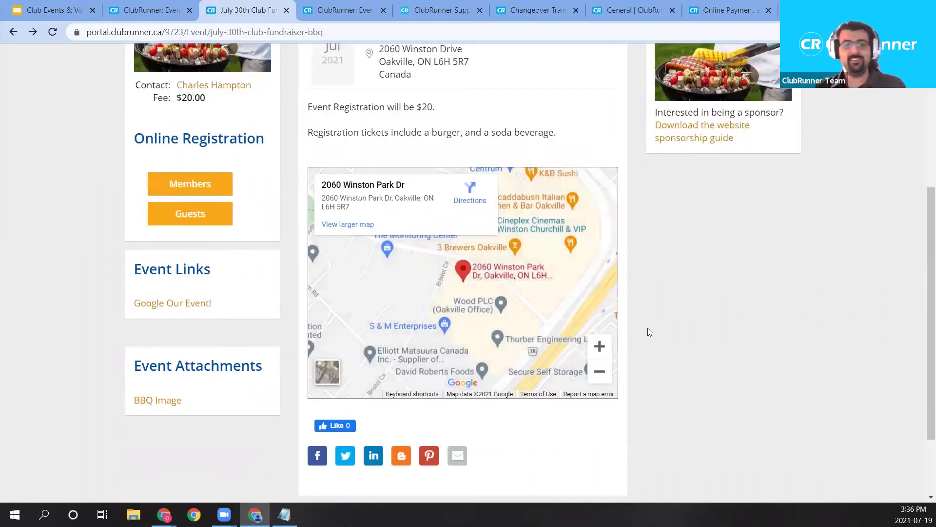
scroll(645, 330, up, 1)
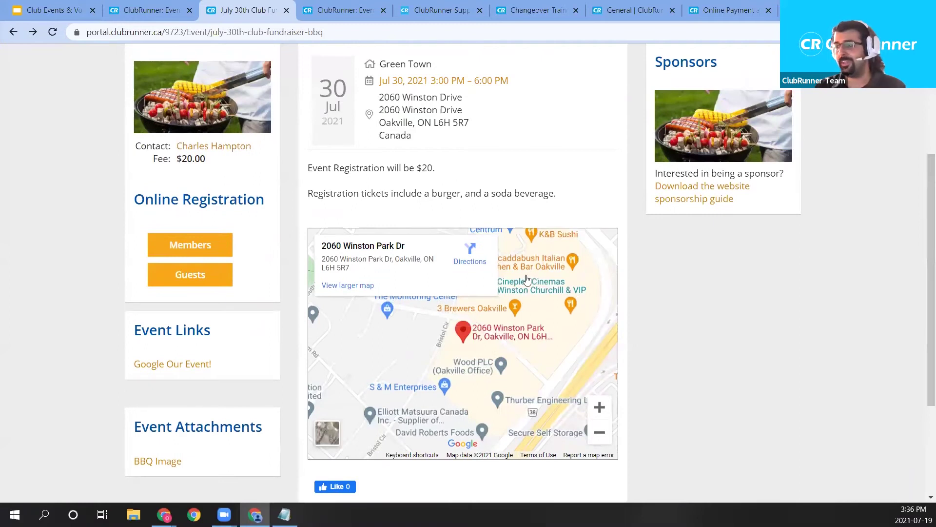
scroll(483, 326, up, 1)
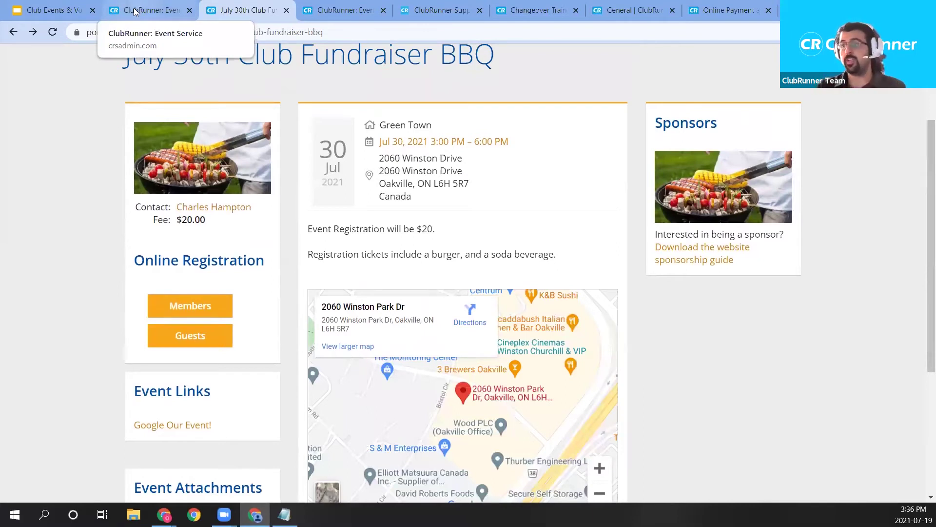
drag(136, 261, 268, 266)
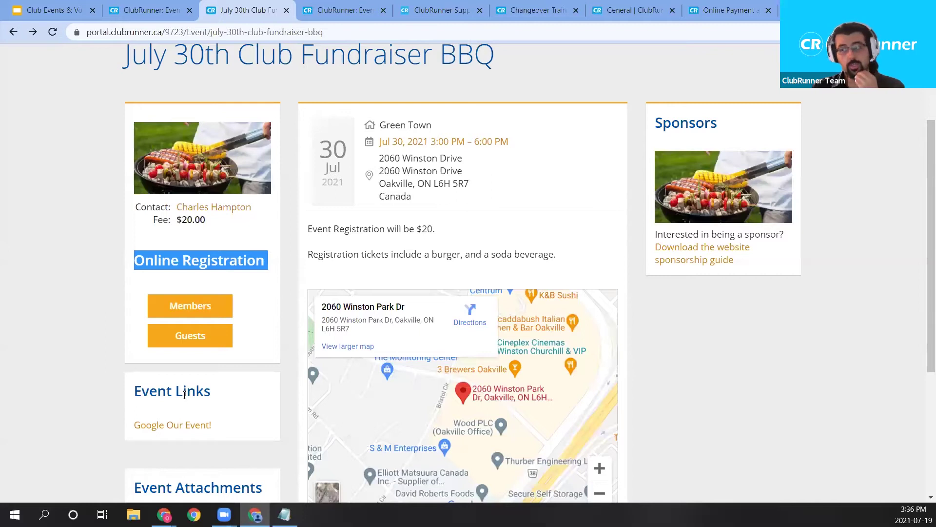
click(68, 219)
scroll(68, 219, up, 3)
mouse_move(676, 108)
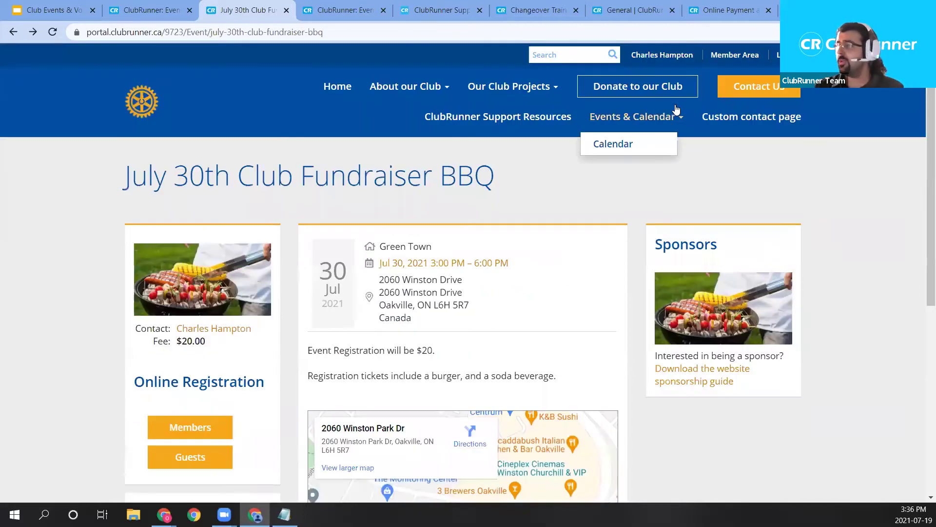
Close the separate event services tab and open the Event Planner through the club website's Member Area.
click(156, 9)
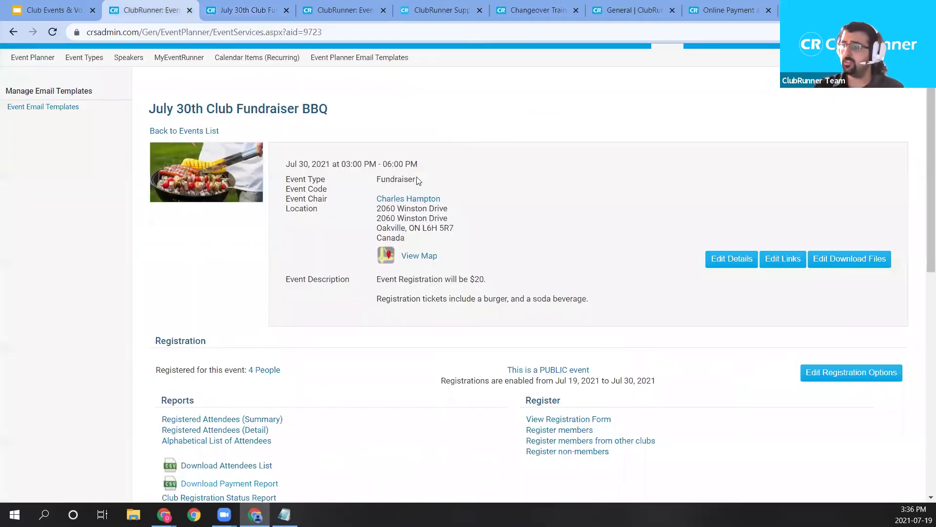
click(190, 11)
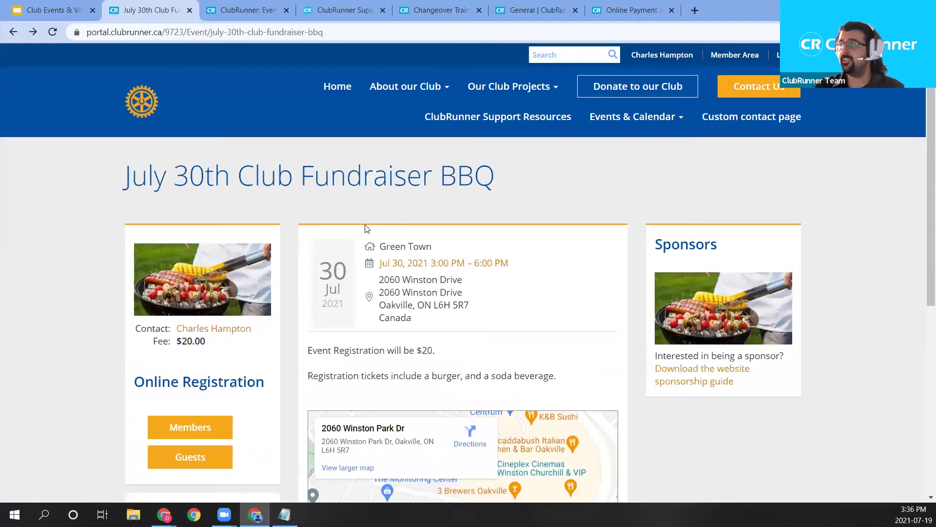
click(736, 56)
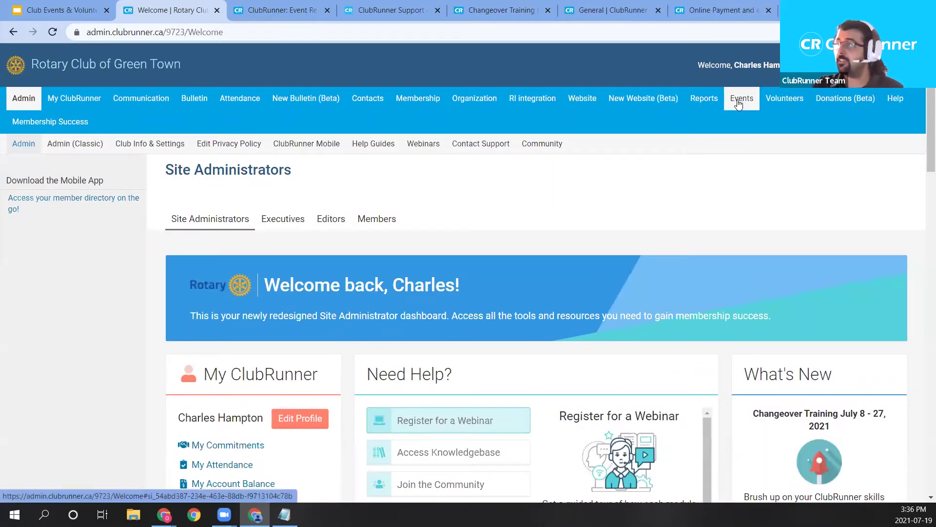
mouse_move(742, 98)
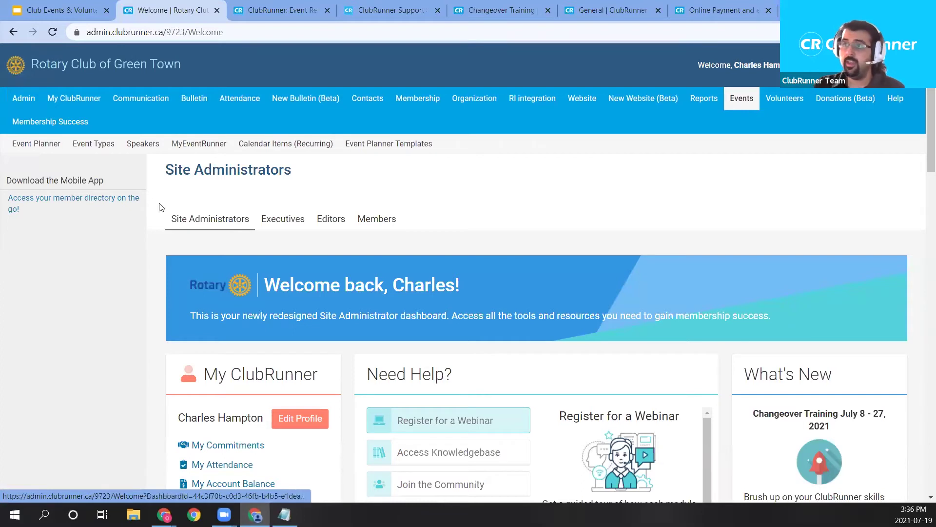
click(41, 150)
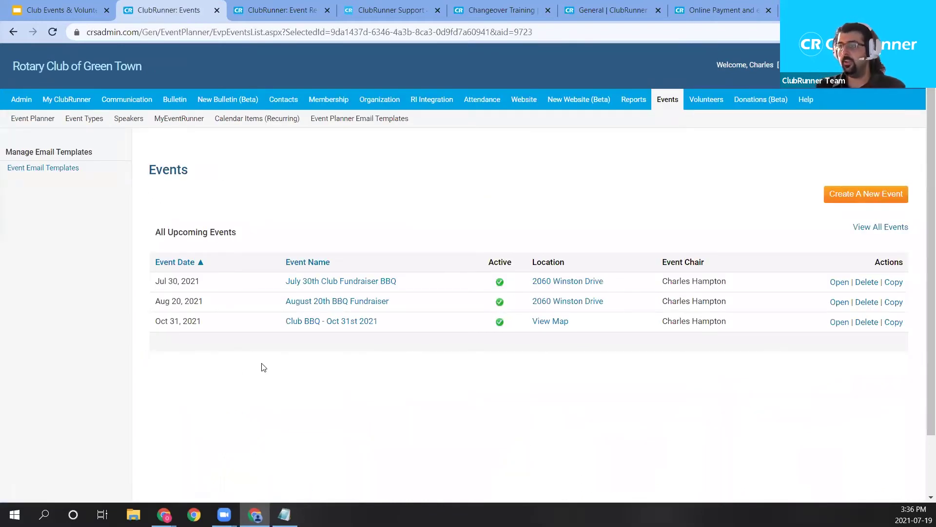
Open the July 30th Club Fundraiser BBQ from the upcoming events and review its Volunteers section.
drag(428, 288, 154, 279)
click(412, 217)
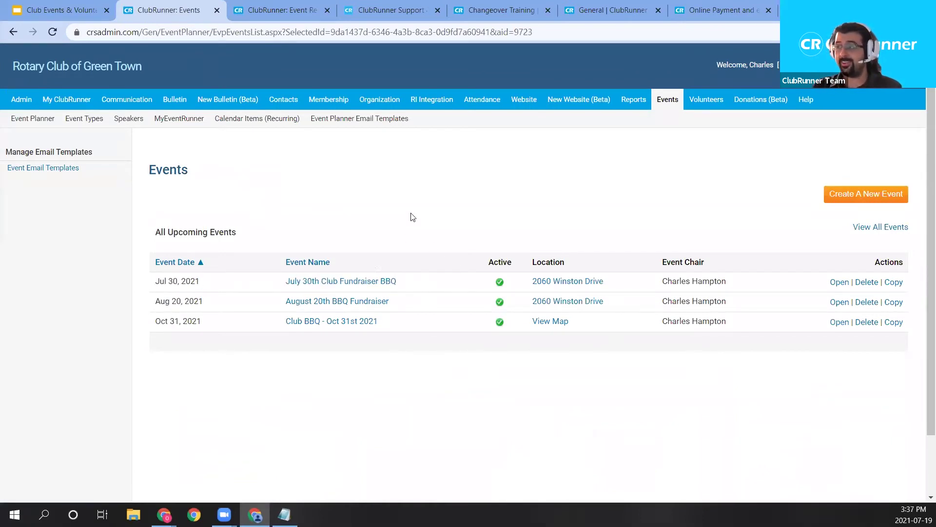
click(360, 287)
scroll(564, 194, down, 3)
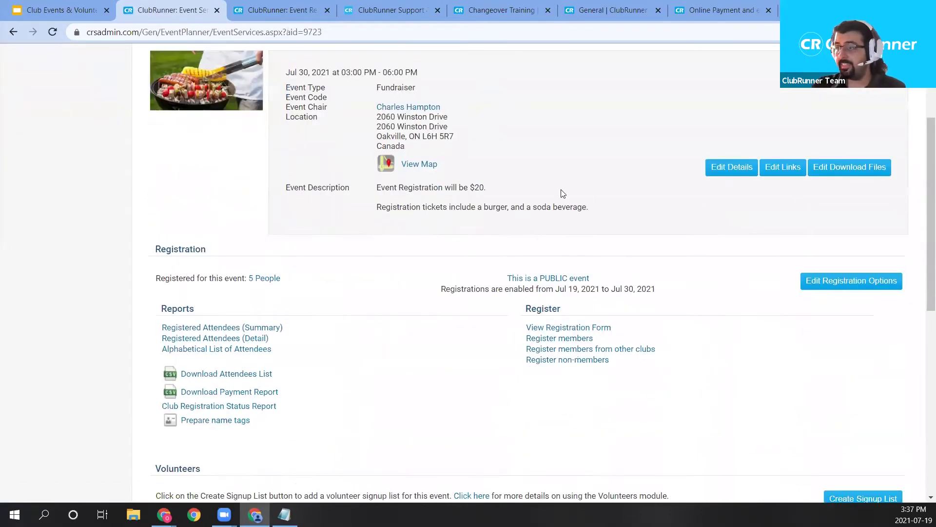
scroll(303, 334, down, 5)
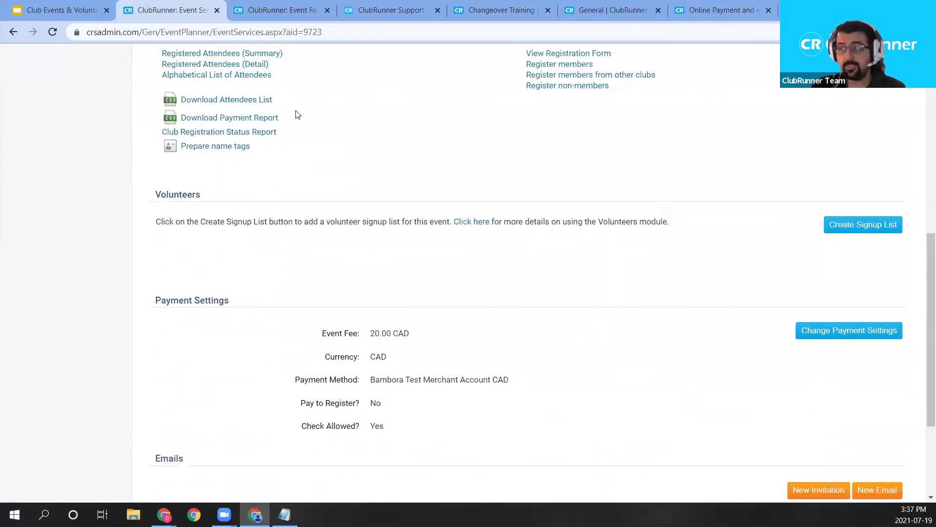
drag(173, 206, 254, 222)
click(242, 218)
drag(188, 195, 278, 222)
click(389, 239)
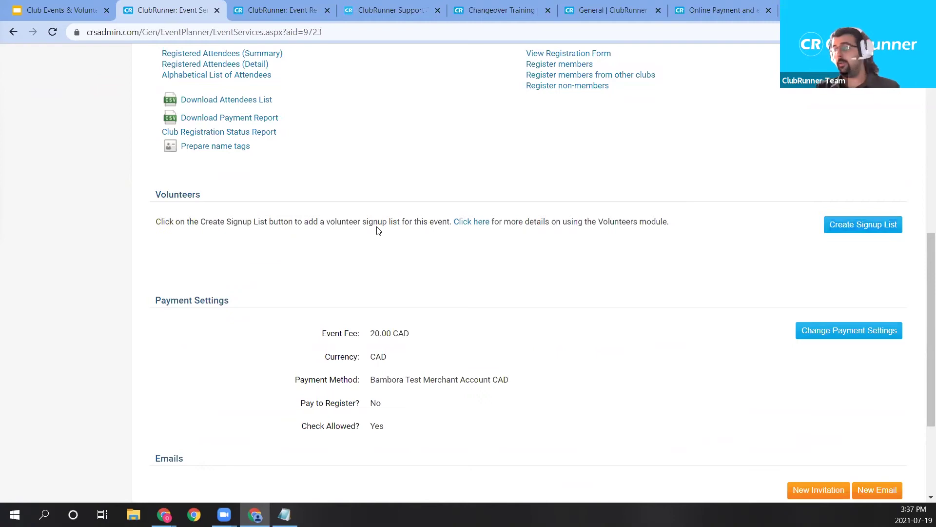
Start a volunteer signup list for the event and name it "Volunteers for July 30th BBQ".
click(886, 226)
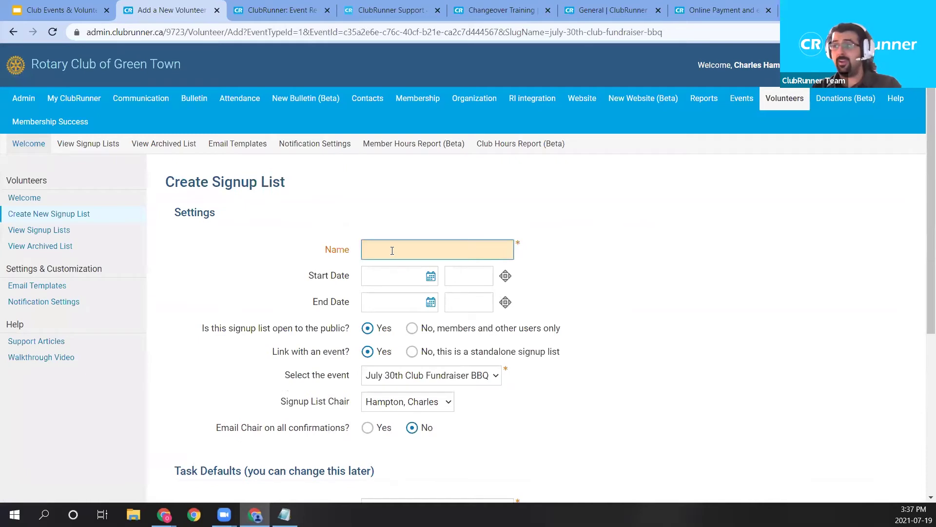
text(Volunteers for July 30th BBQ)
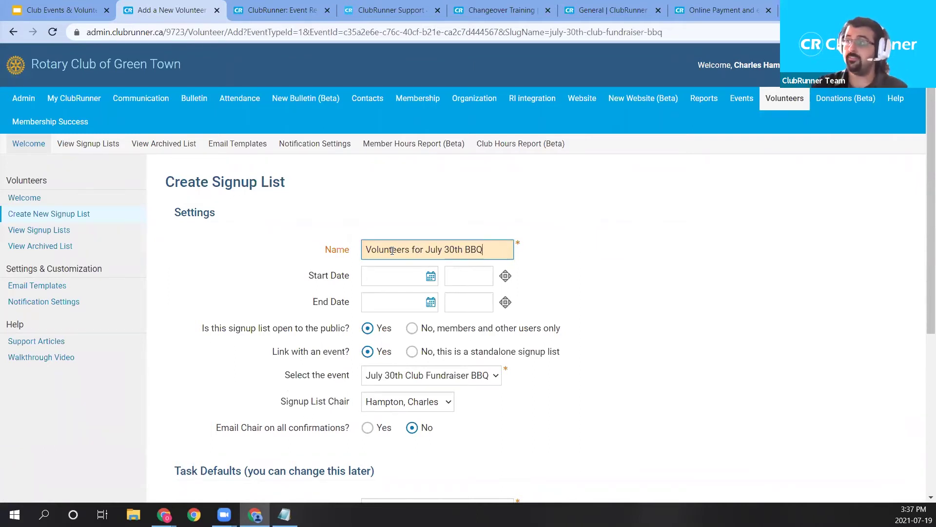
click(299, 10)
click(207, 7)
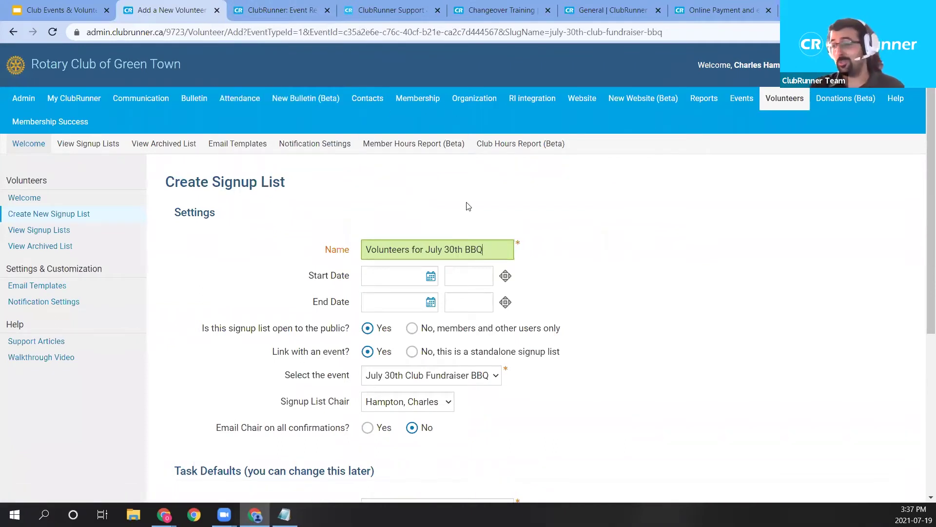
Set the signup list's start date to Jul 19, 2021 and its end date to Jul 30, 2021.
scroll(412, 218, down, 1)
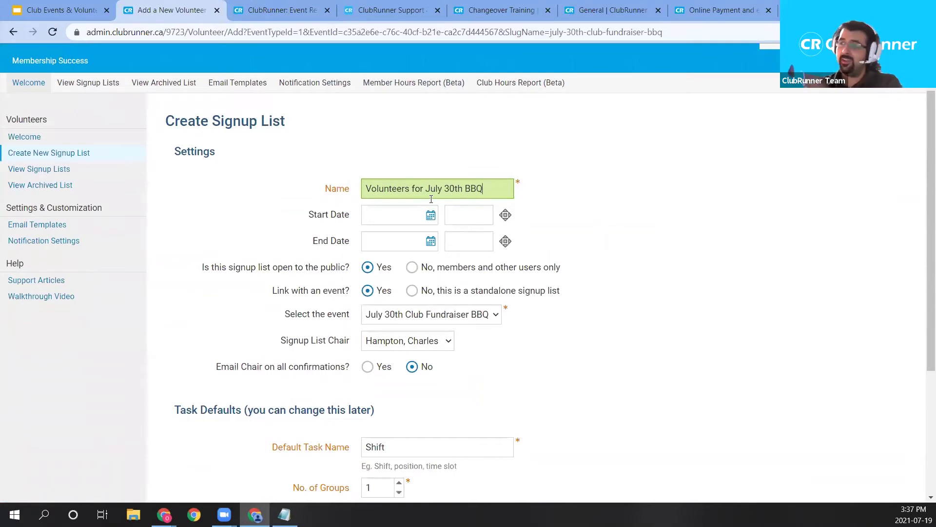
click(379, 215)
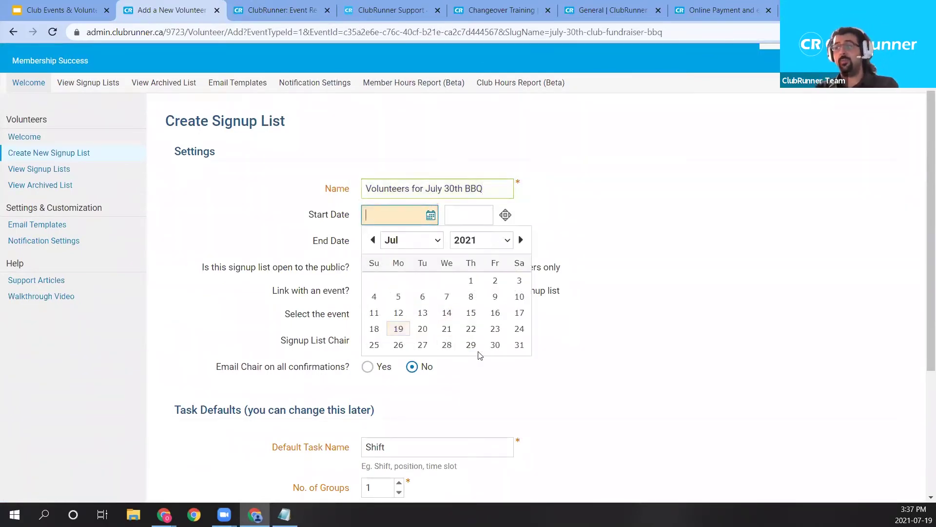
click(398, 329)
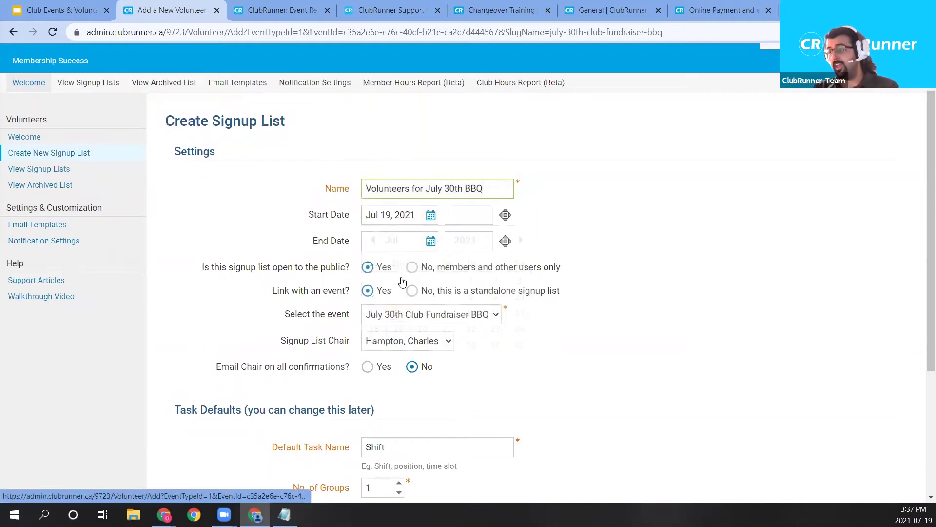
click(431, 243)
click(495, 373)
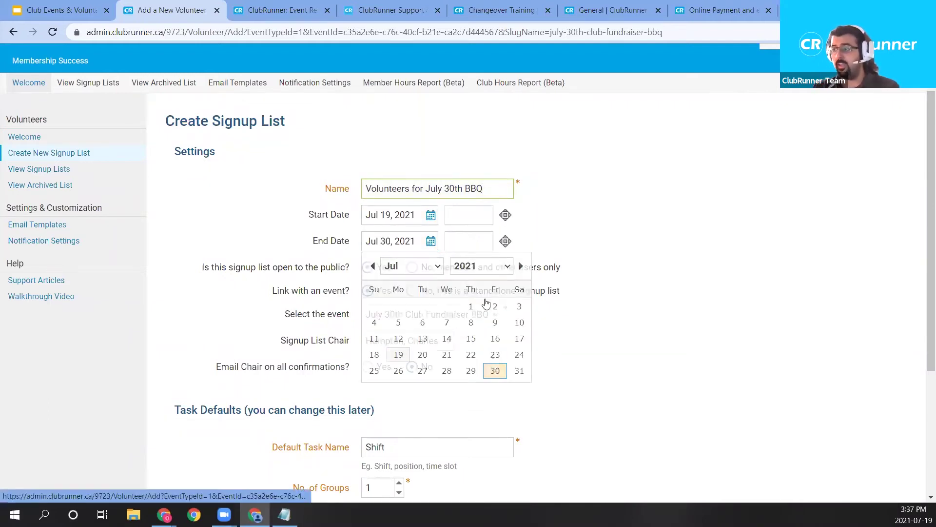
Set the signup list's end time to 3:00 PM and restrict the list to members and other users only.
click(480, 240)
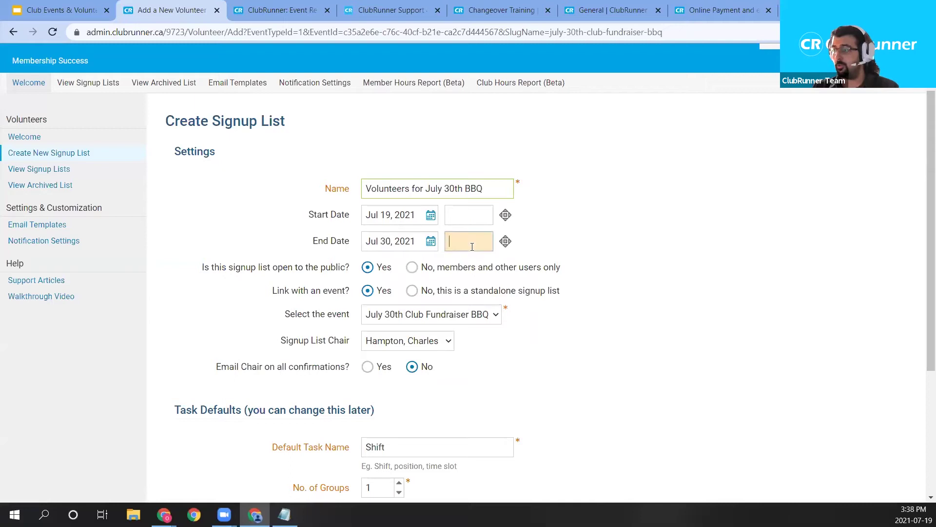
text(3:00 PM)
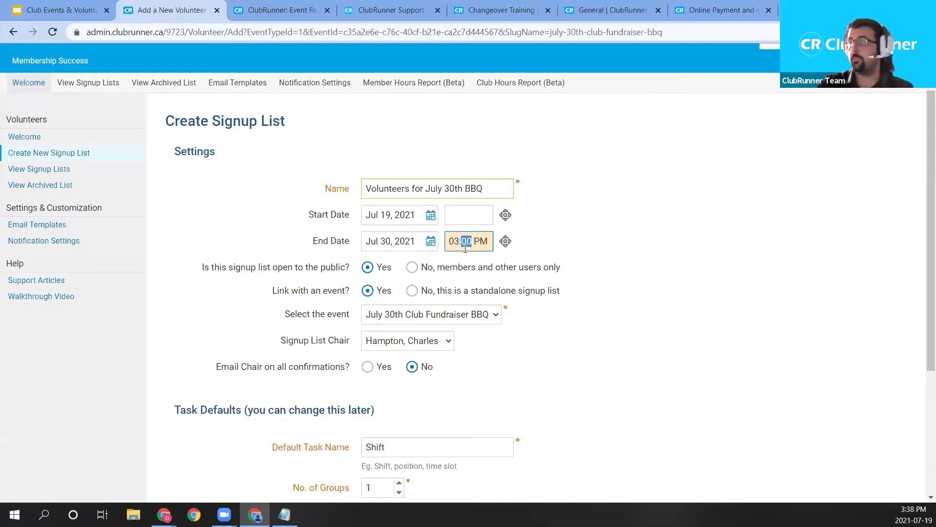
click(563, 259)
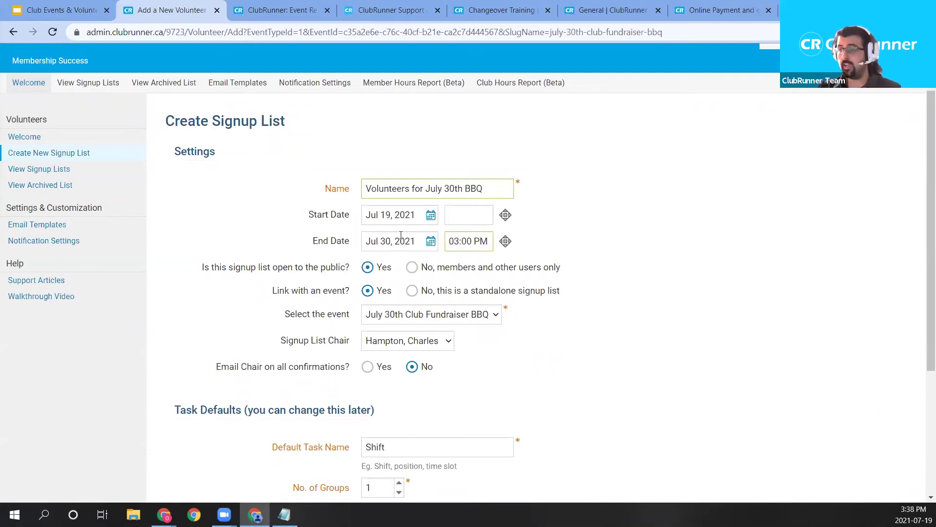
scroll(464, 180, down, 1)
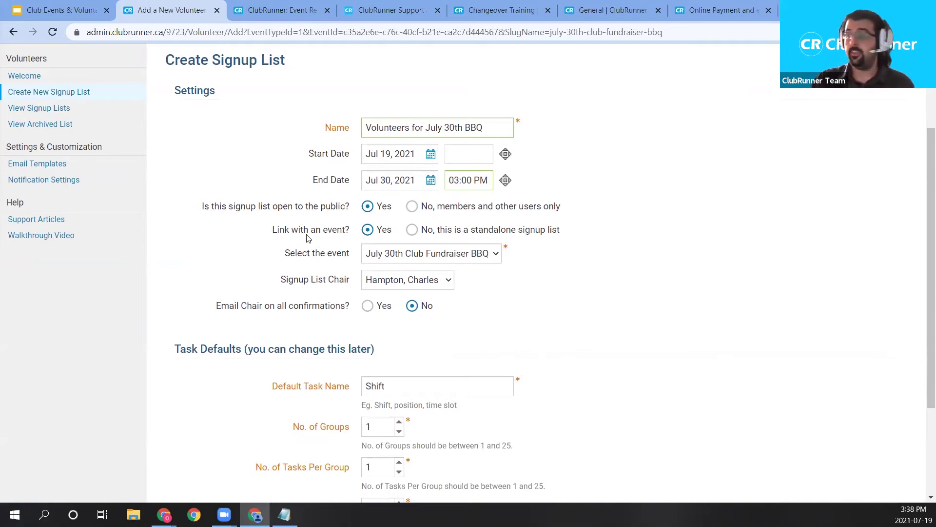
click(412, 206)
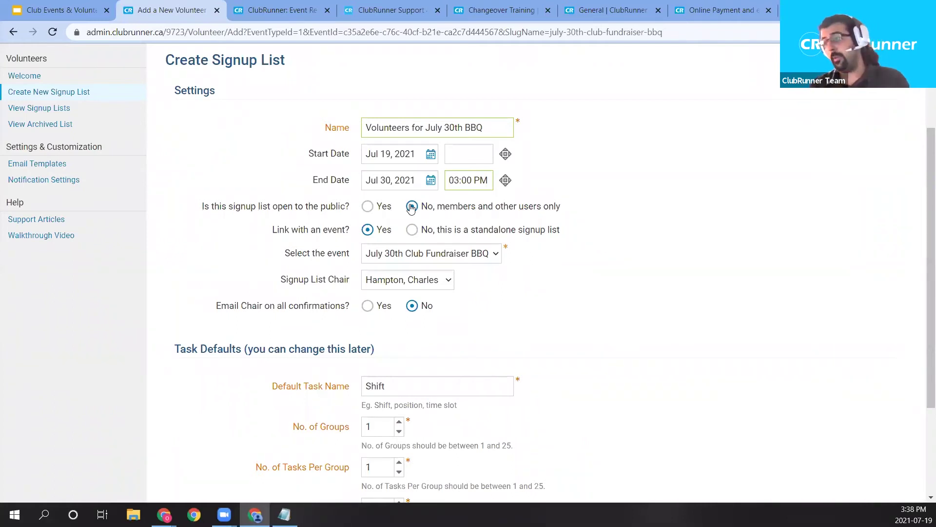
Link the signup list with the July 30th Club Fundraiser BBQ event and have the chair emailed on all confirmations.
drag(273, 230, 347, 233)
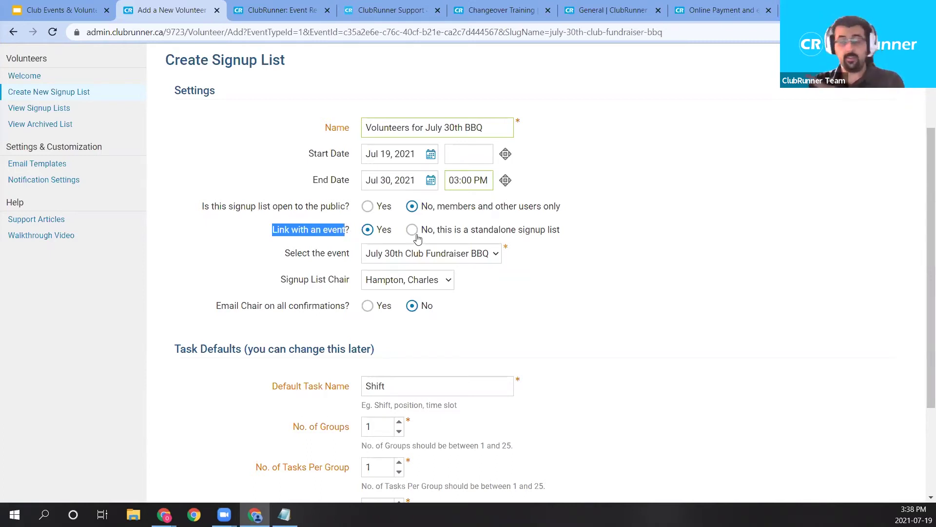
click(373, 237)
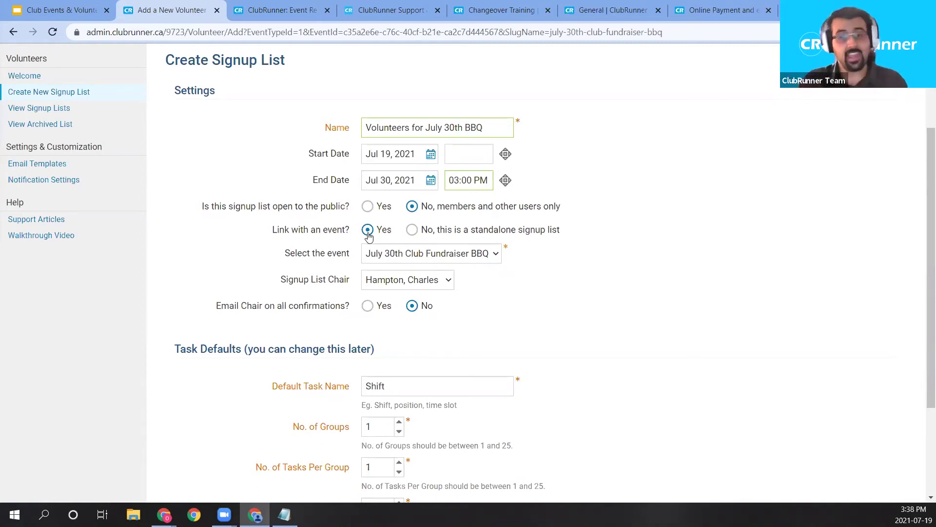
click(413, 231)
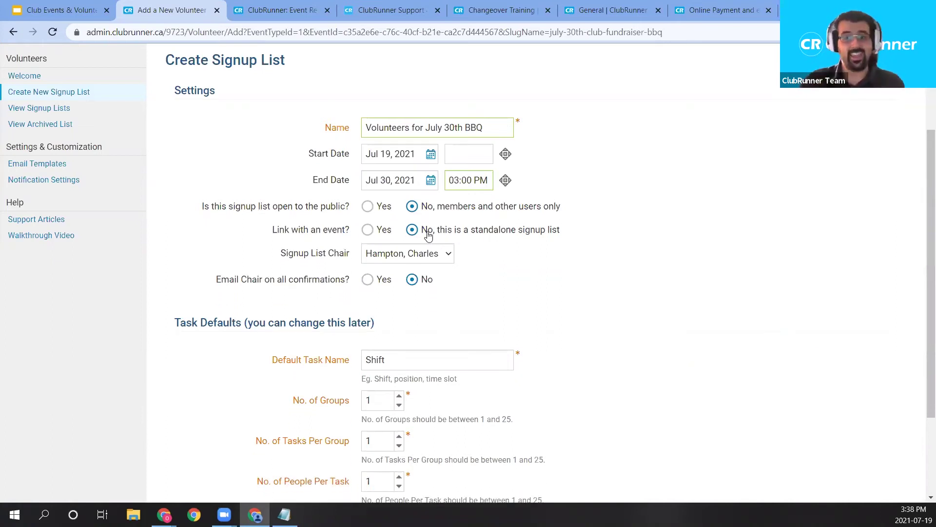
click(368, 233)
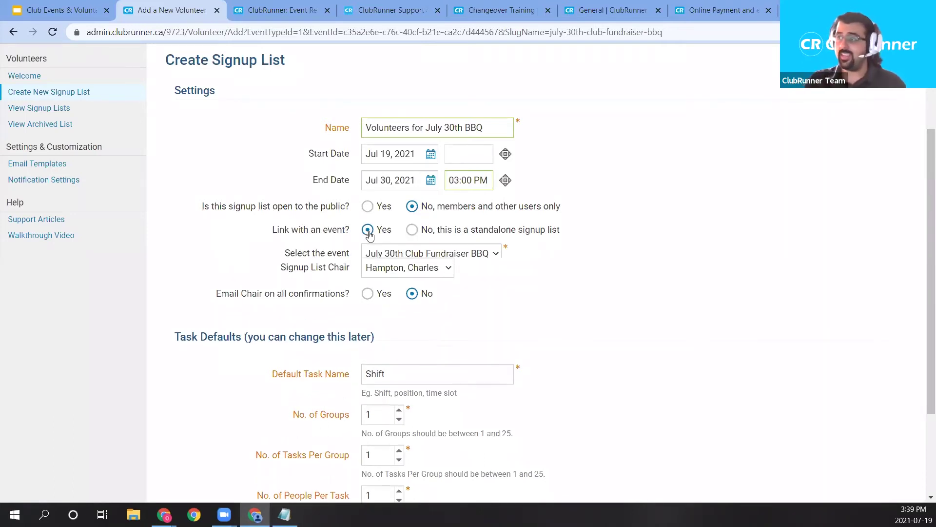
drag(286, 254, 347, 262)
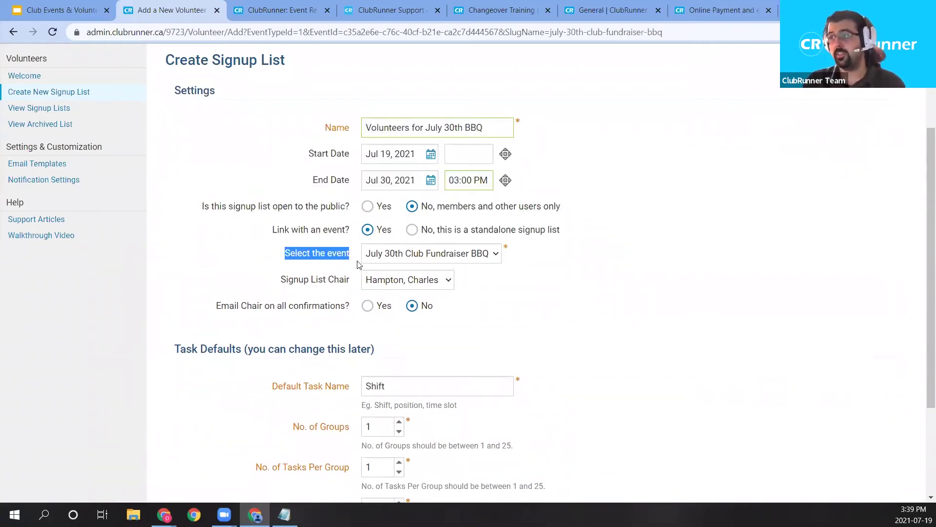
click(460, 257)
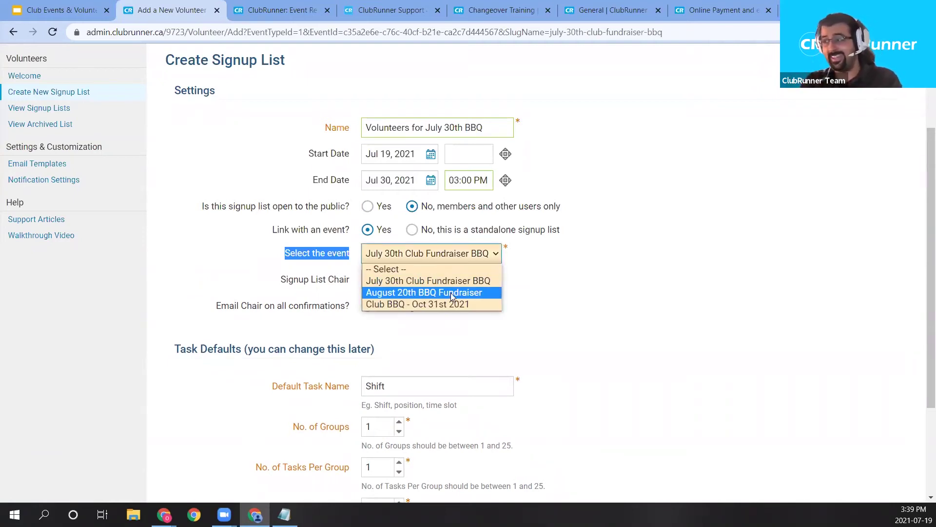
click(428, 283)
click(585, 269)
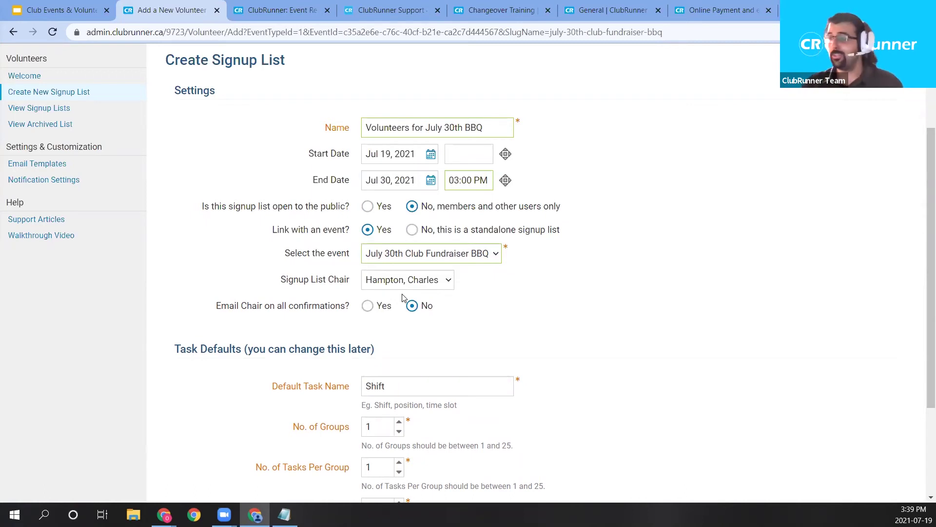
click(372, 308)
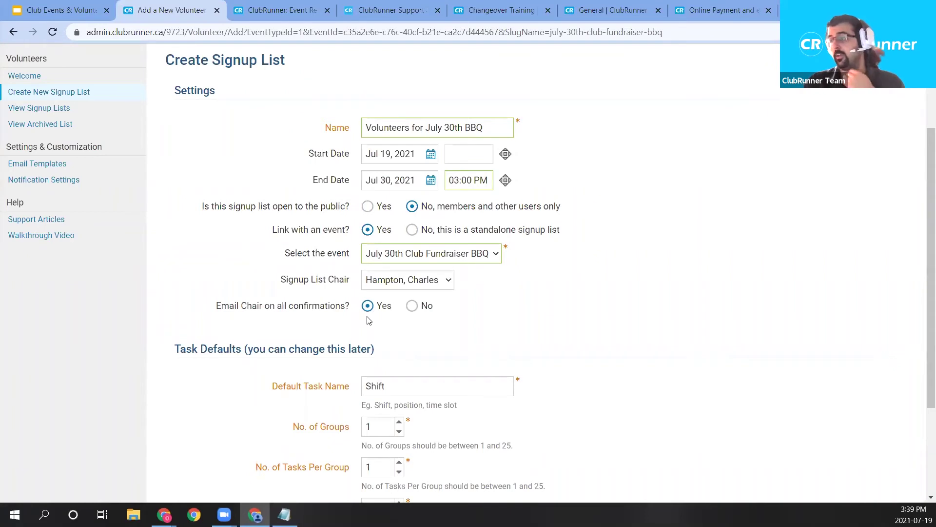
Change the default task name in the task defaults to "Group".
scroll(568, 200, down, 1)
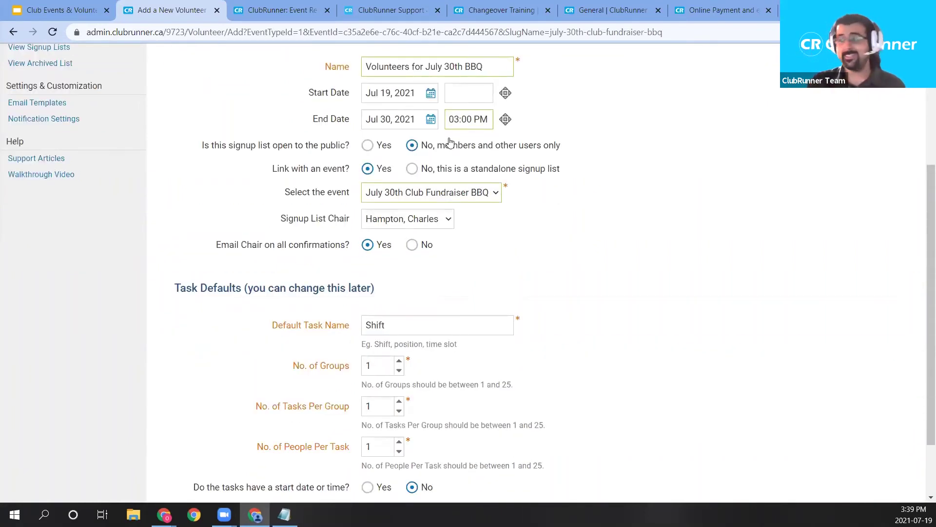
scroll(450, 142, down, 1)
drag(165, 232, 384, 239)
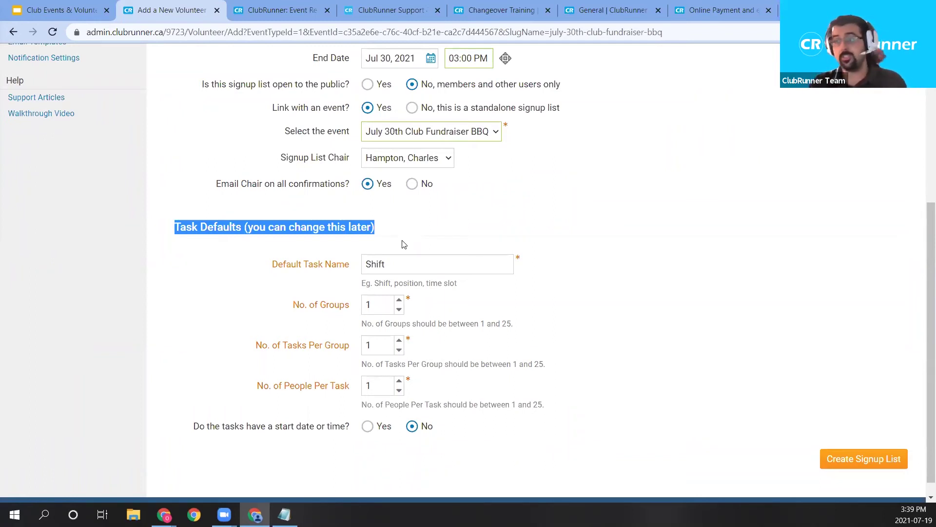
double_click(415, 264)
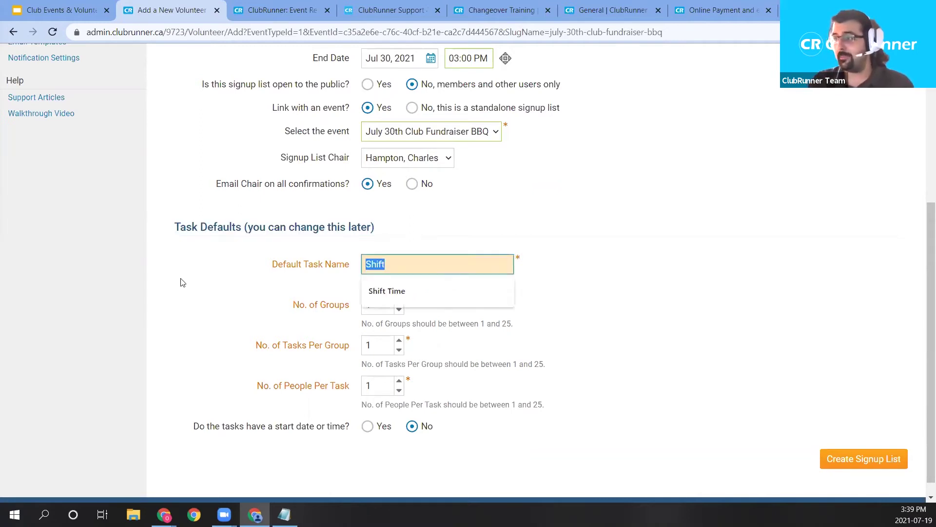
text(Group)
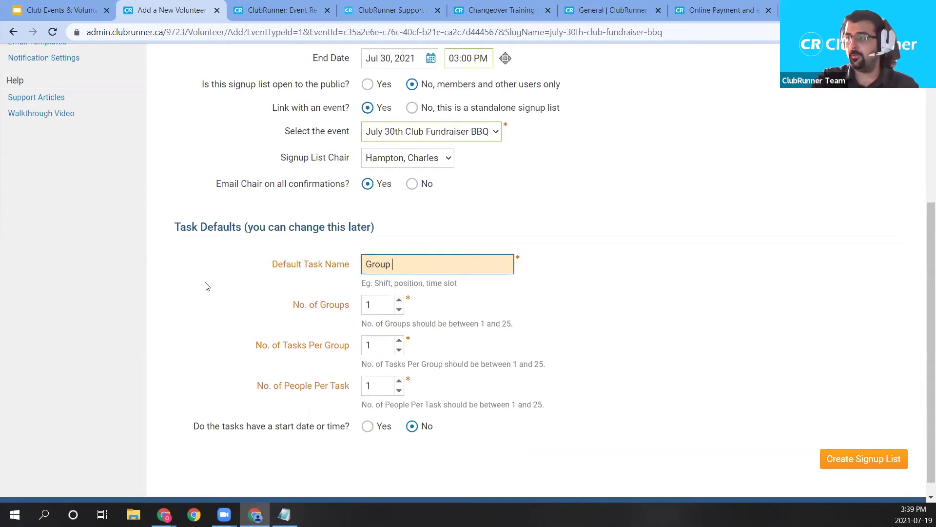
click(450, 301)
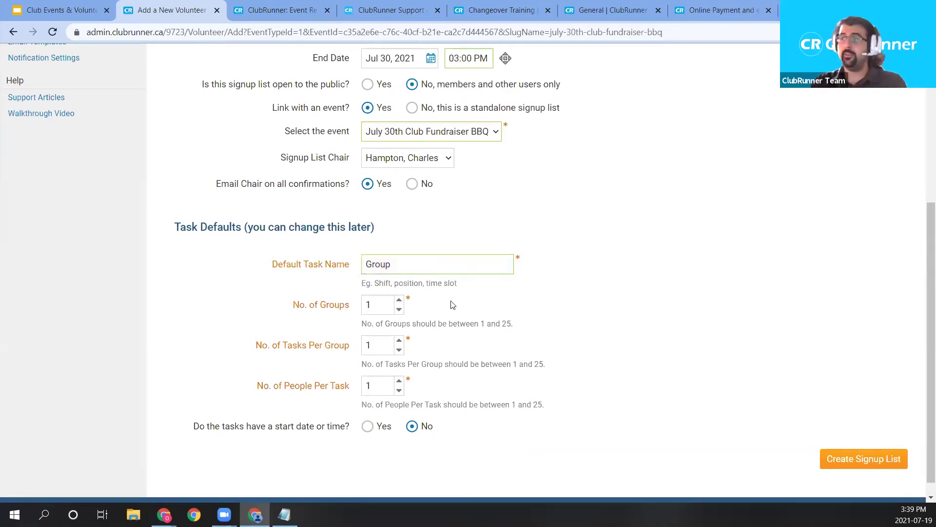
Set the task defaults to 2 groups, 4 tasks per group and 2 people per task.
click(400, 301)
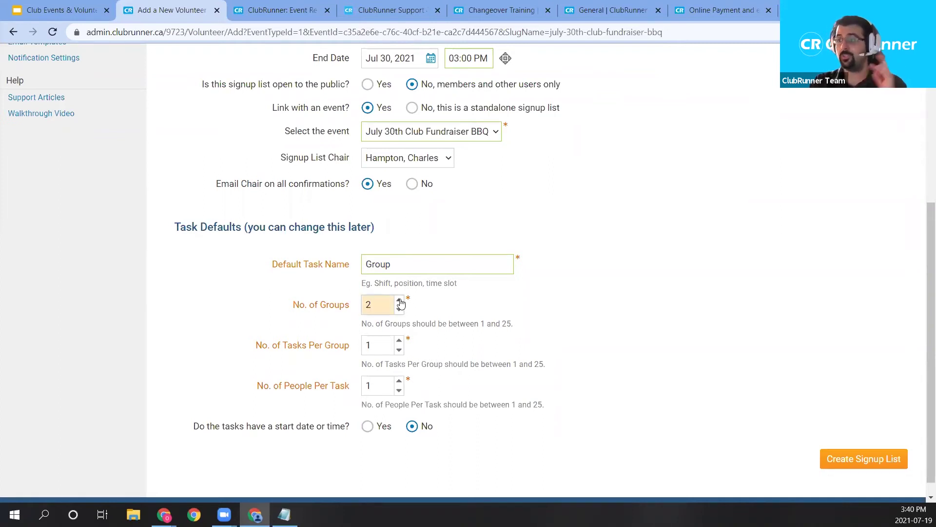
key(Tab)
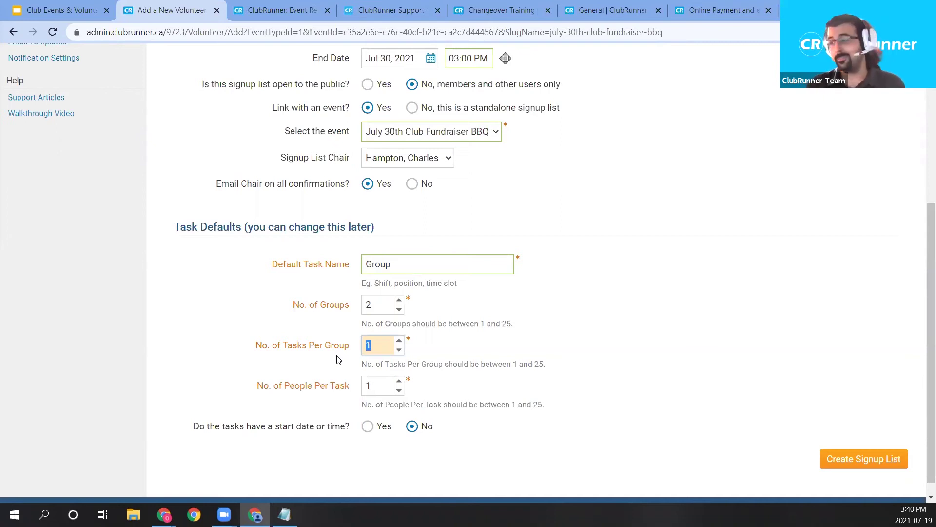
text(4)
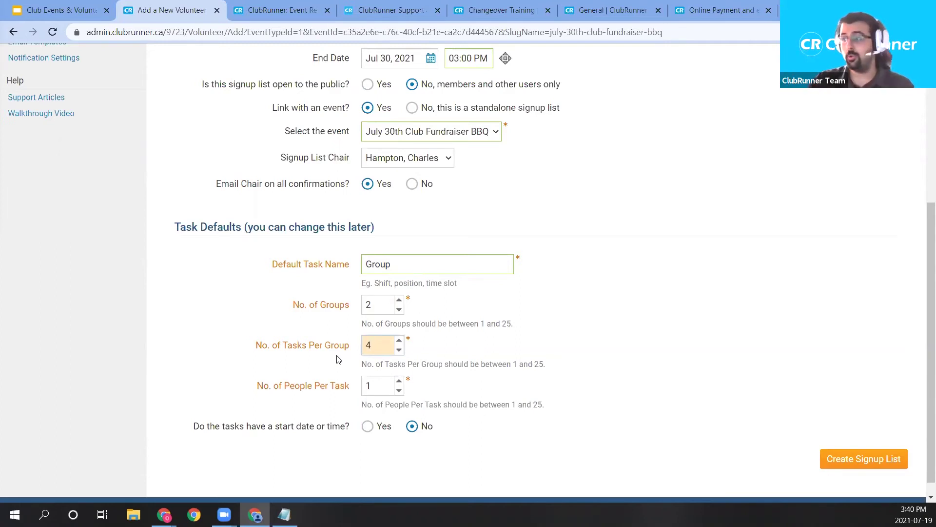
double_click(386, 383)
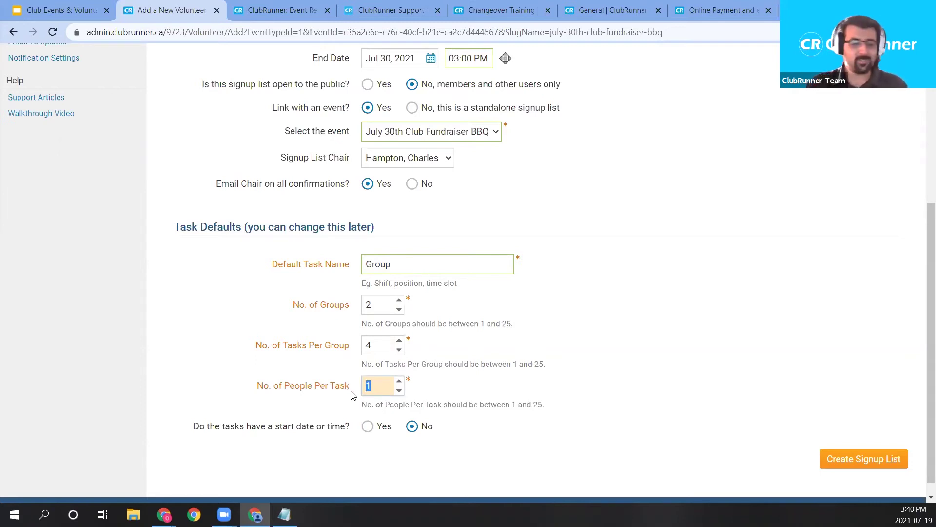
text(2)
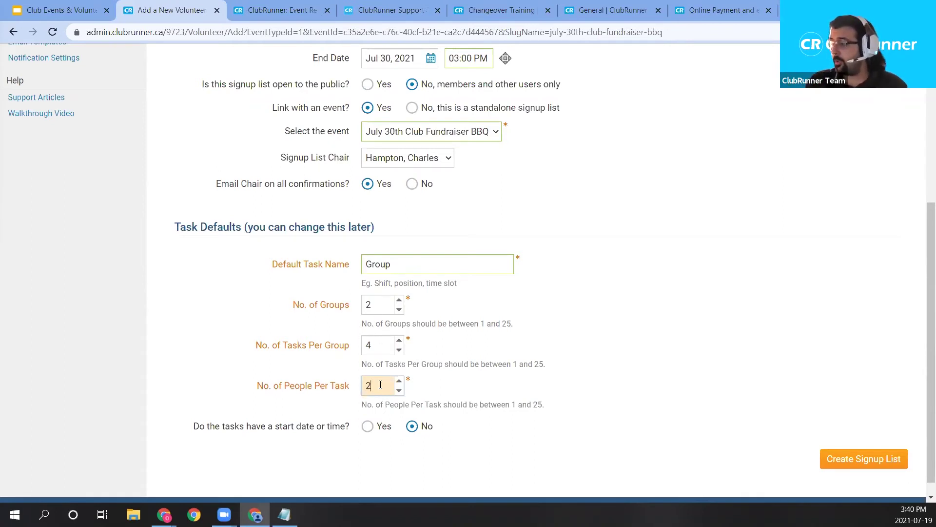
Give the tasks a start date or time and set their start date to Jul 30, 2021.
drag(195, 427, 358, 432)
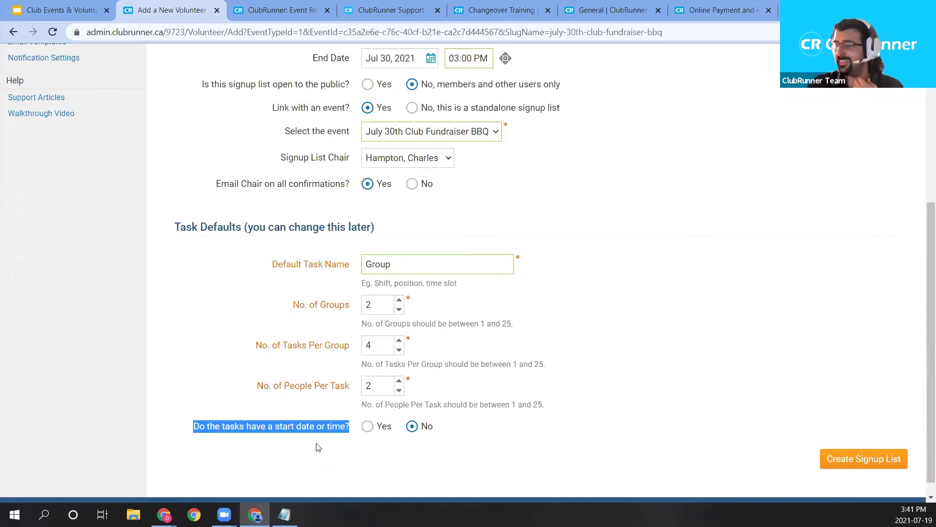
click(368, 427)
scroll(488, 322, down, 3)
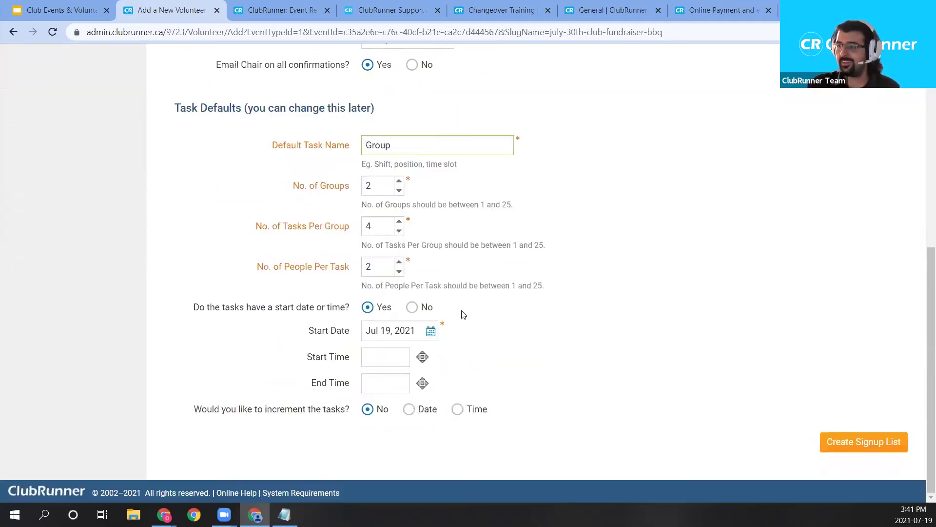
click(415, 332)
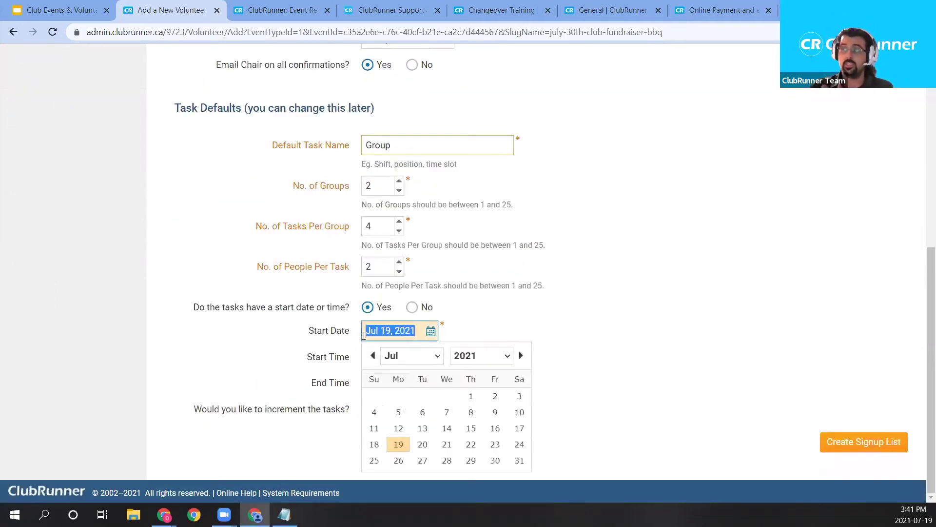
click(529, 312)
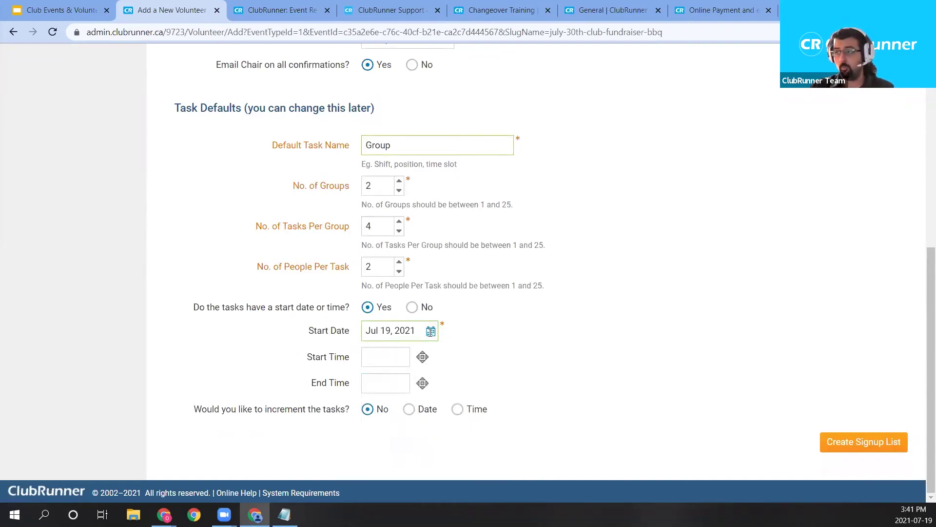
click(430, 331)
click(494, 457)
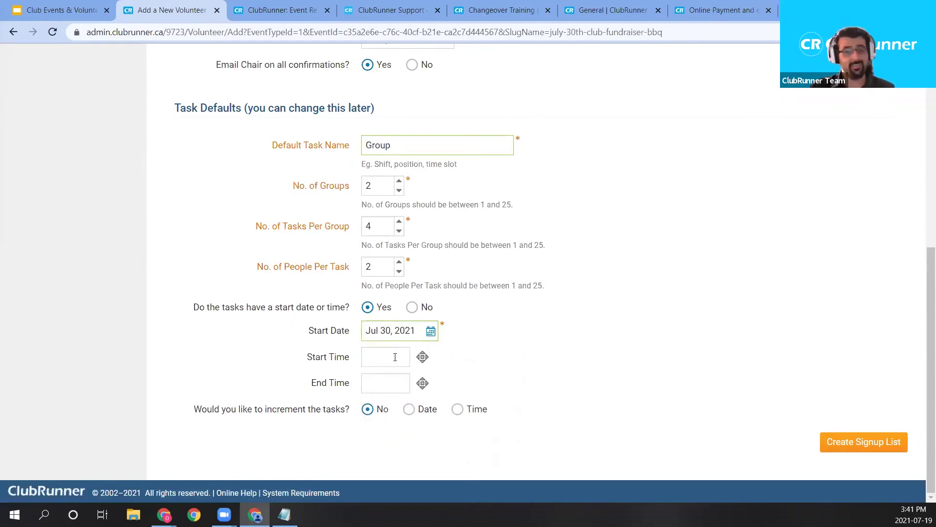
Set the tasks' default start time to 3:00 PM.
click(400, 358)
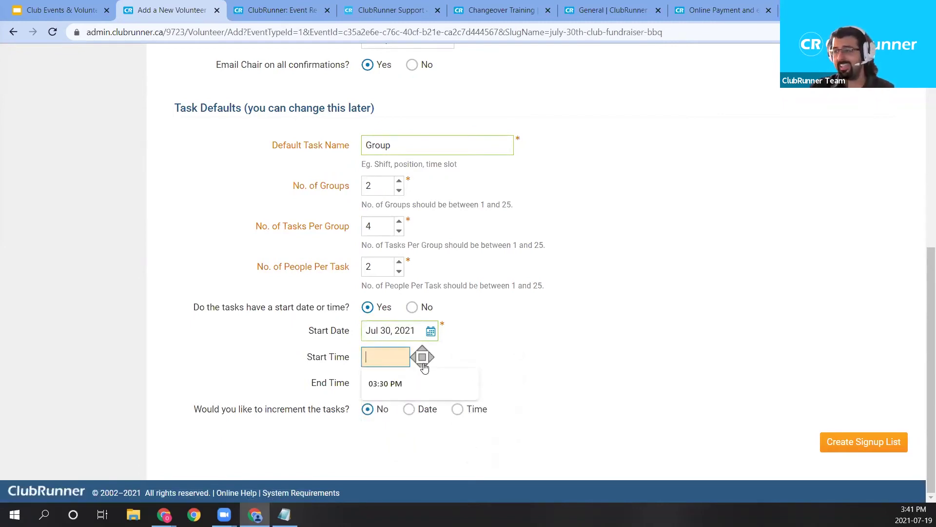
click(382, 360)
click(382, 359)
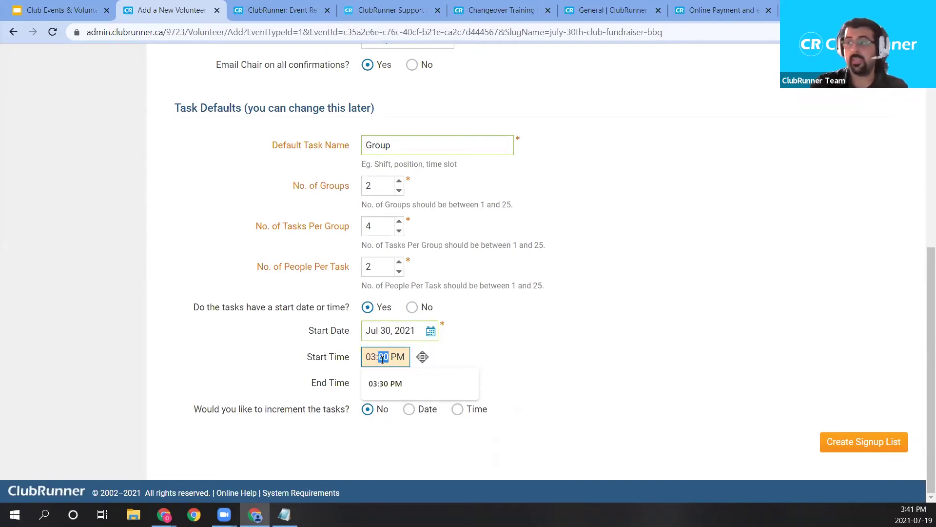
click(548, 312)
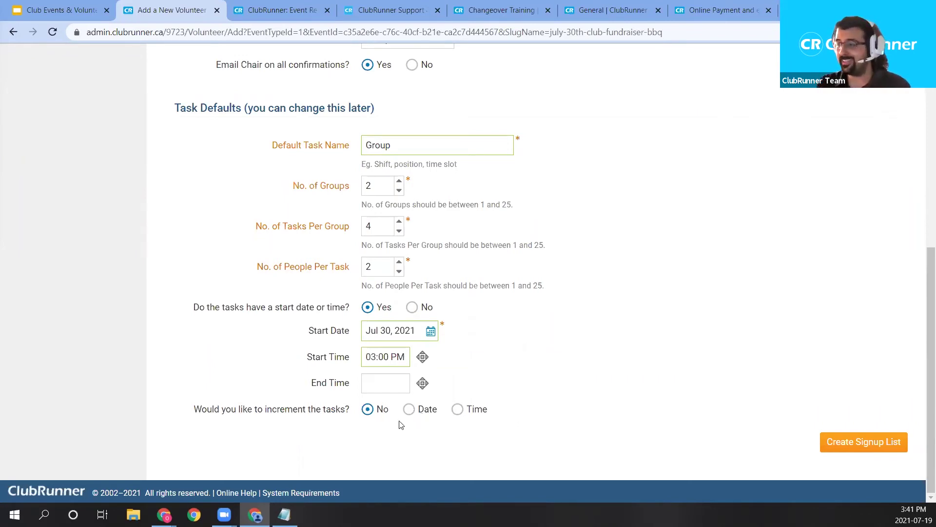
Increment the tasks by a time of 1 hour and 30 minutes, and create the signup list.
click(458, 409)
scroll(394, 371, down, 1)
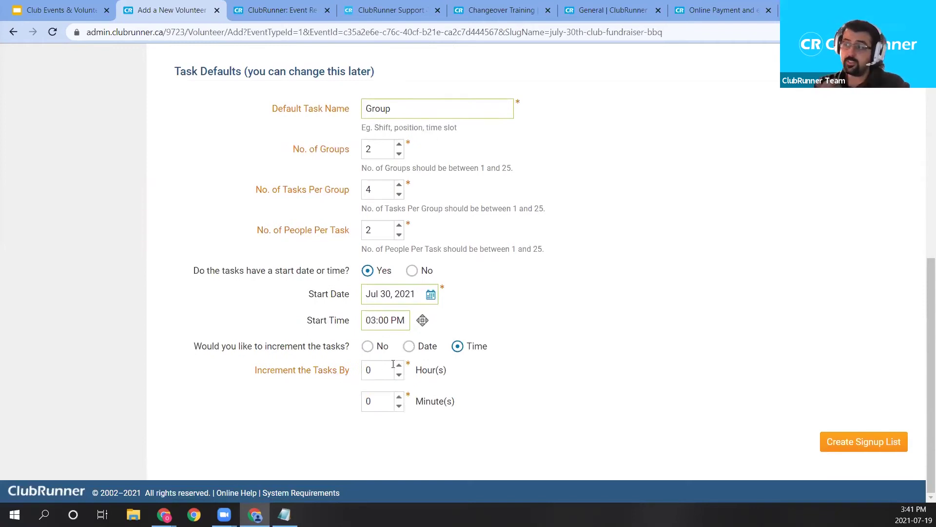
click(408, 347)
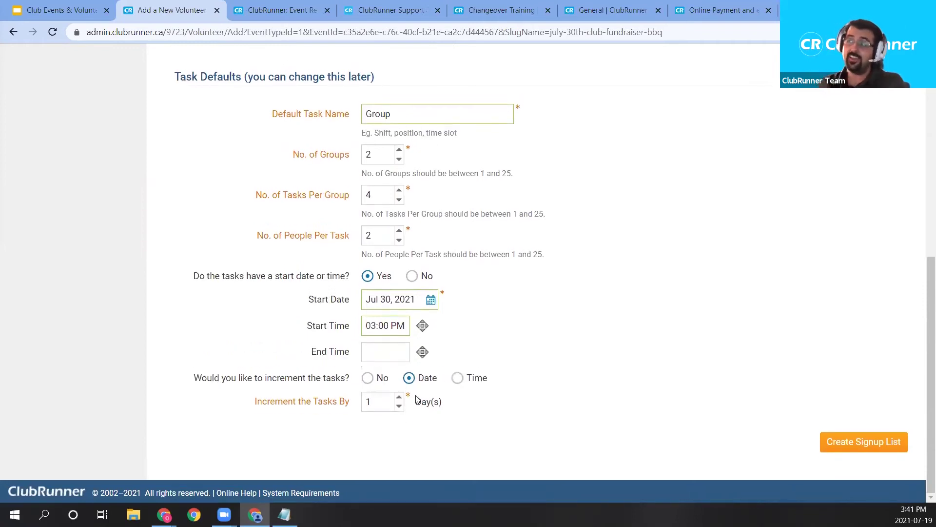
click(457, 378)
double_click(372, 377)
text(1)
click(378, 407)
key(ctrl+a)
text(30)
click(629, 343)
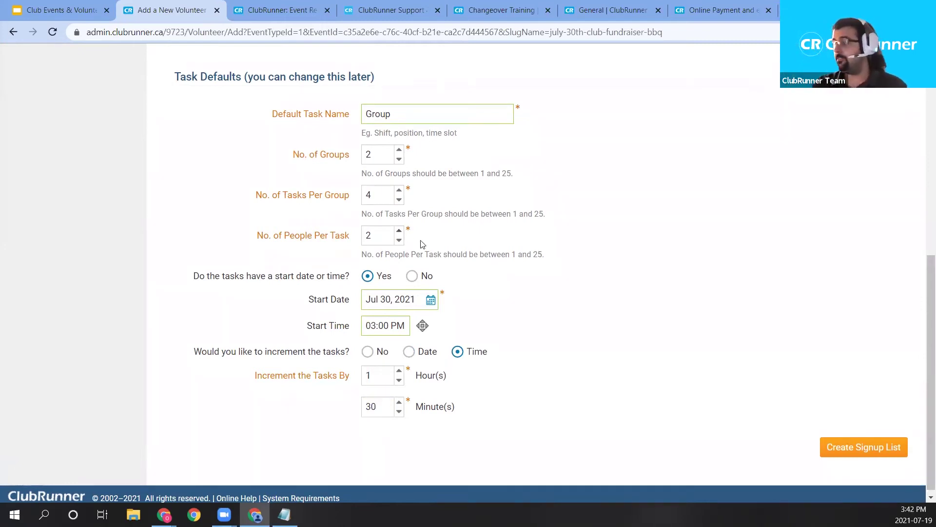
click(846, 456)
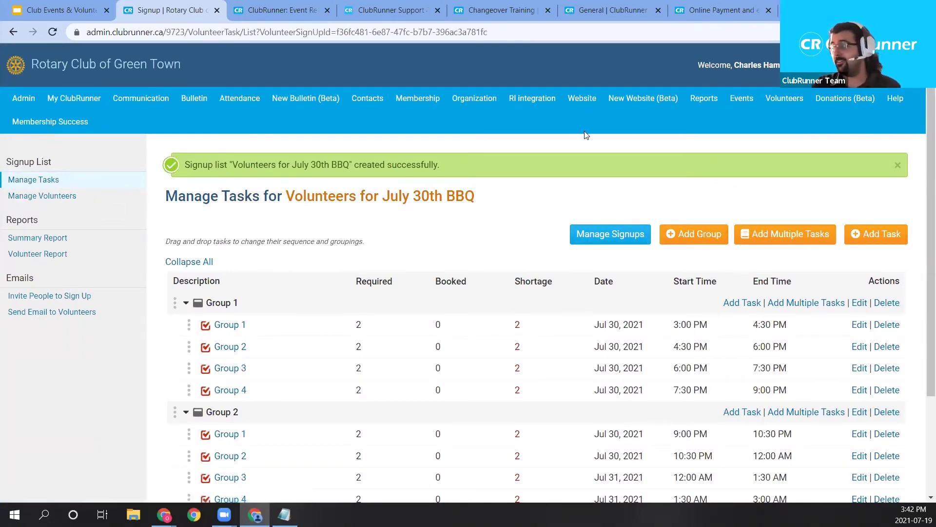
Open the Volunteers for July 30th BBQ list from the volunteer signup lists.
scroll(515, 239, down, 1)
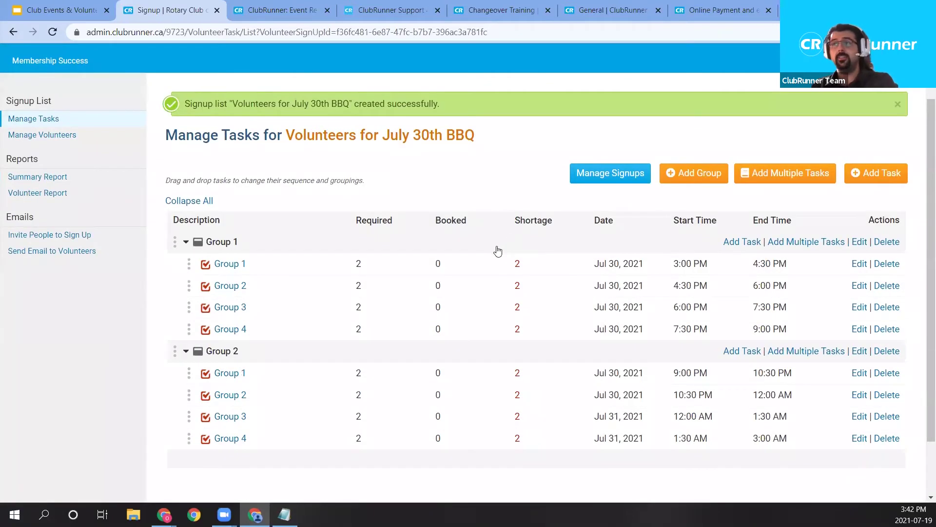
scroll(325, 209, up, 1)
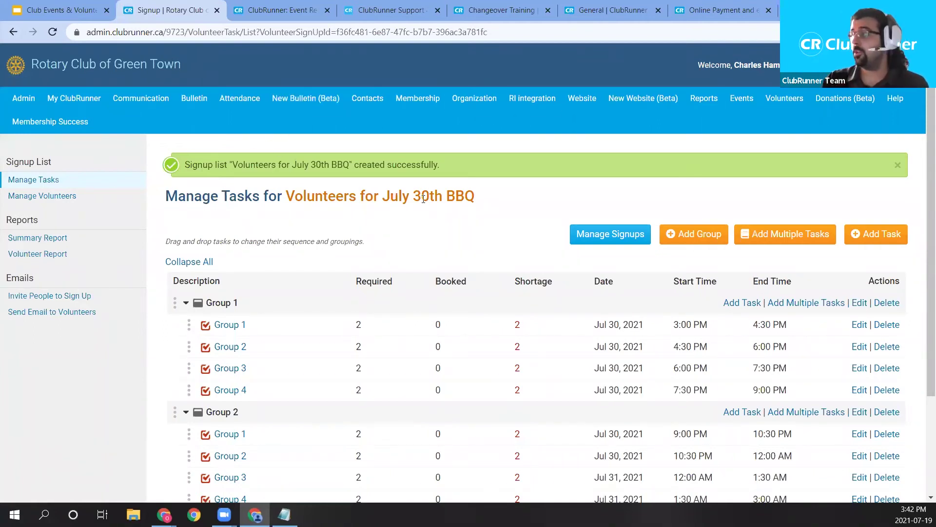
mouse_move(783, 100)
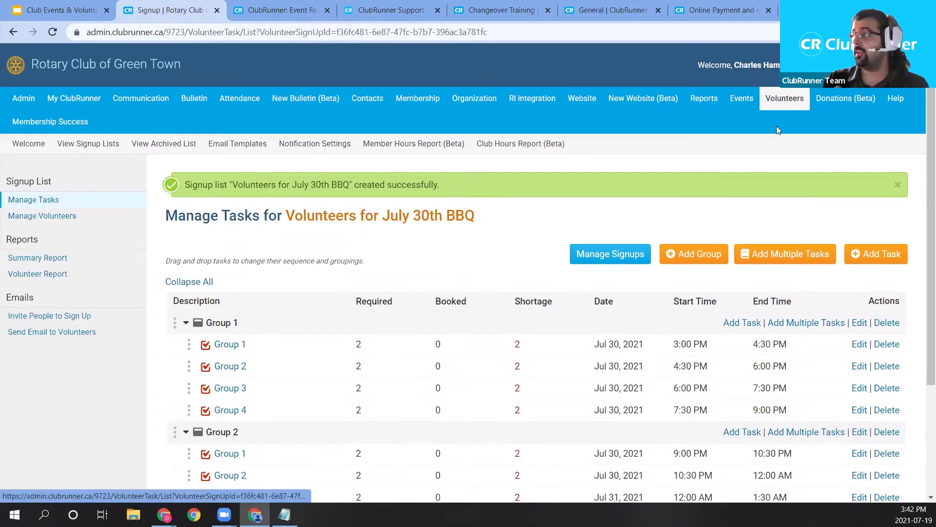
click(73, 145)
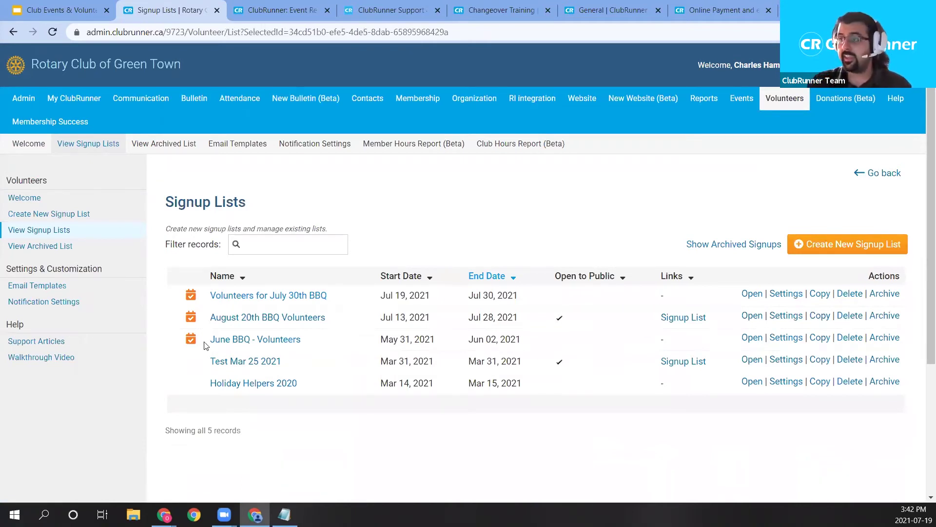
click(273, 301)
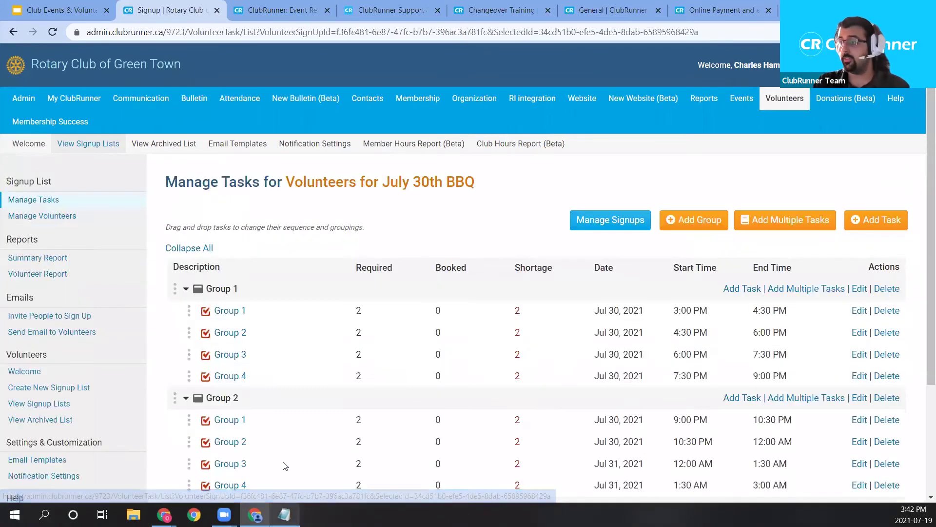
Examine the list's two groups and their timed tasks, collapsing and re-expanding Group 1.
scroll(316, 372, down, 1)
scroll(316, 372, down, 1)
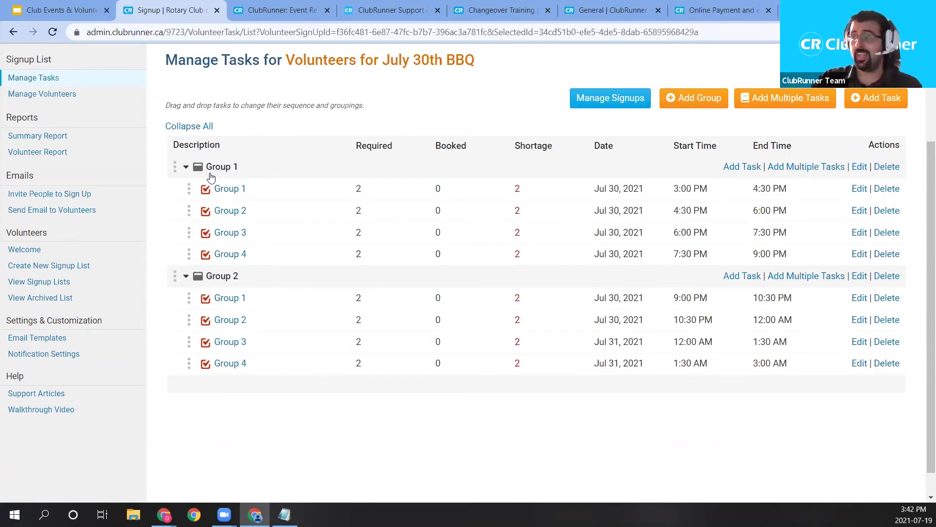
scroll(237, 151, up, 2)
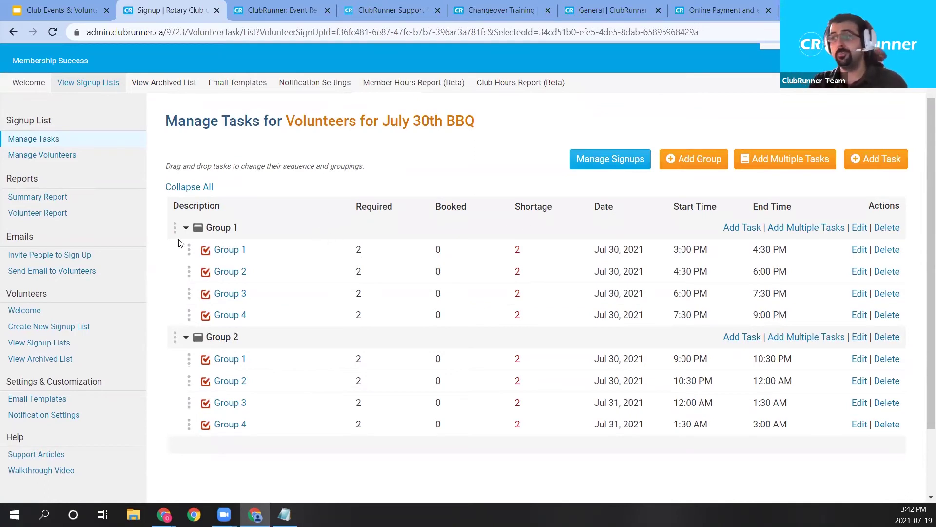
triple_click(242, 233)
click(185, 228)
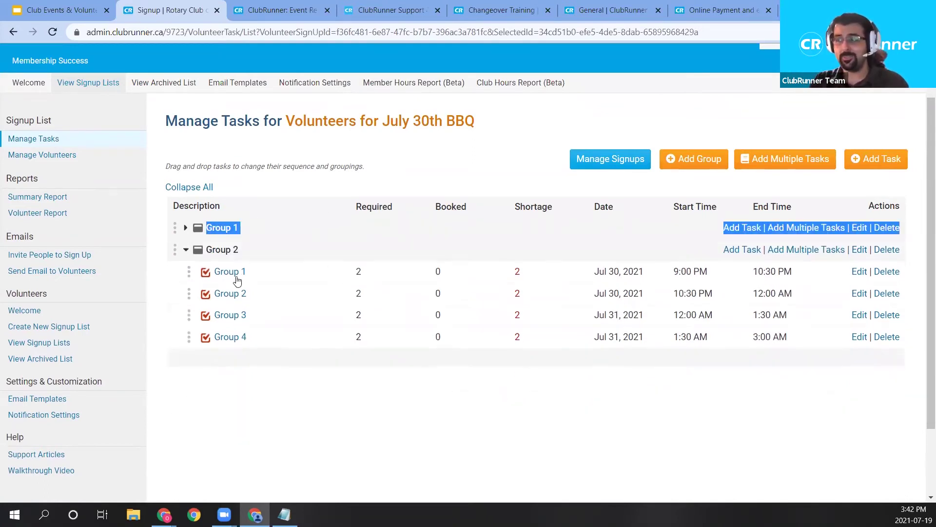
click(186, 229)
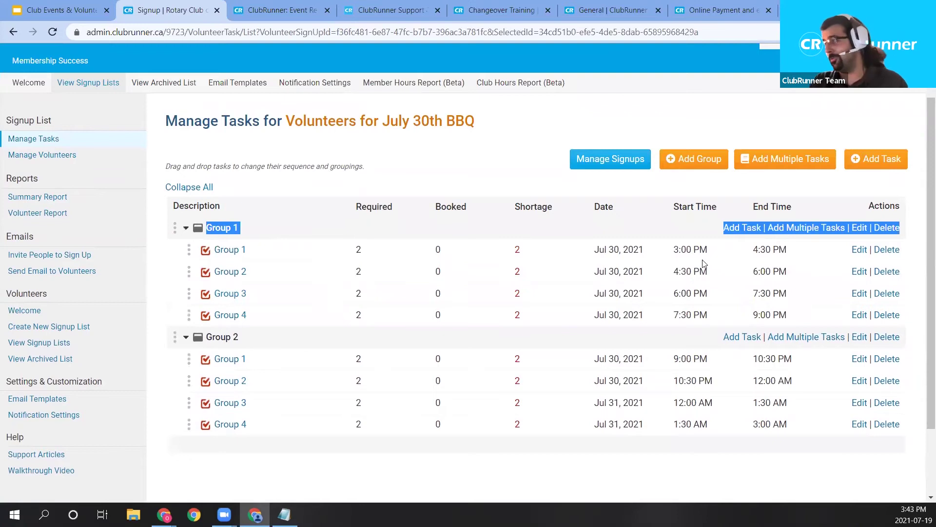
Rename the first volunteer group, Group 1, as Morning Group and save it.
click(651, 238)
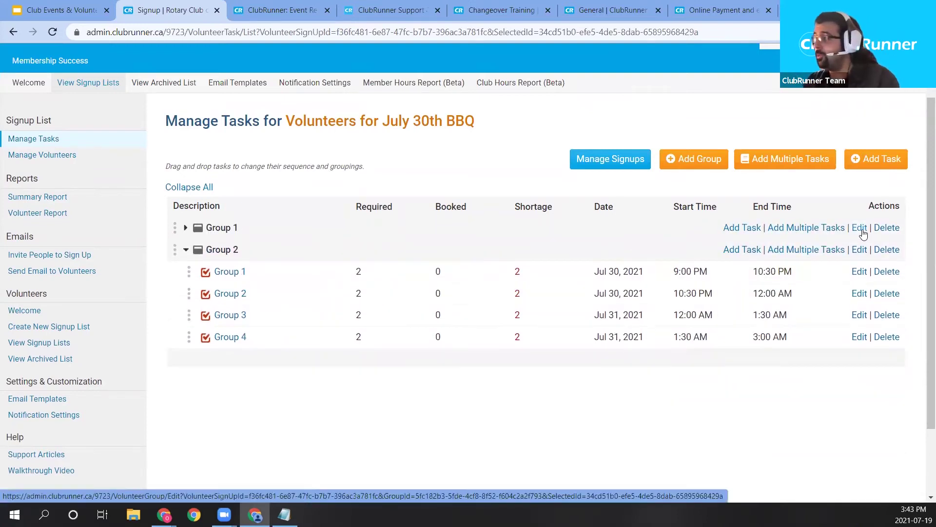
click(862, 231)
triple_click(422, 281)
text(Morning Group)
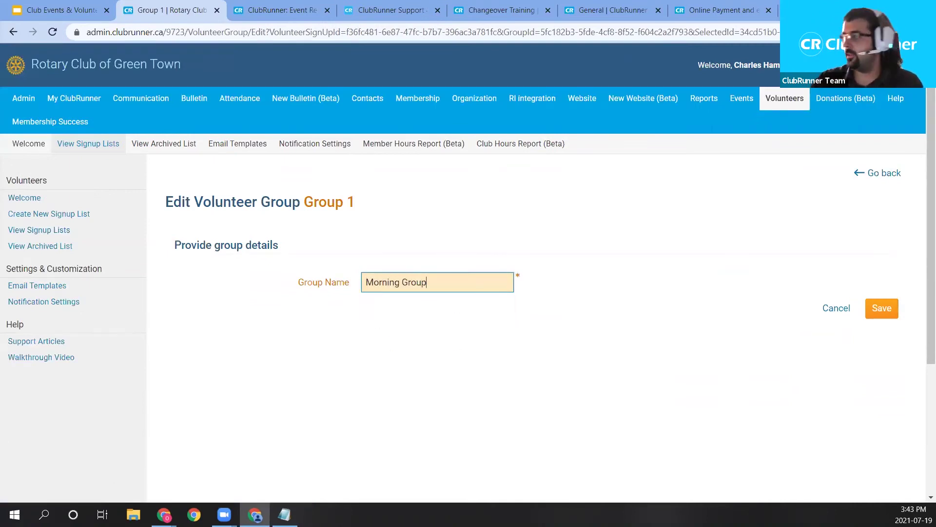
click(894, 306)
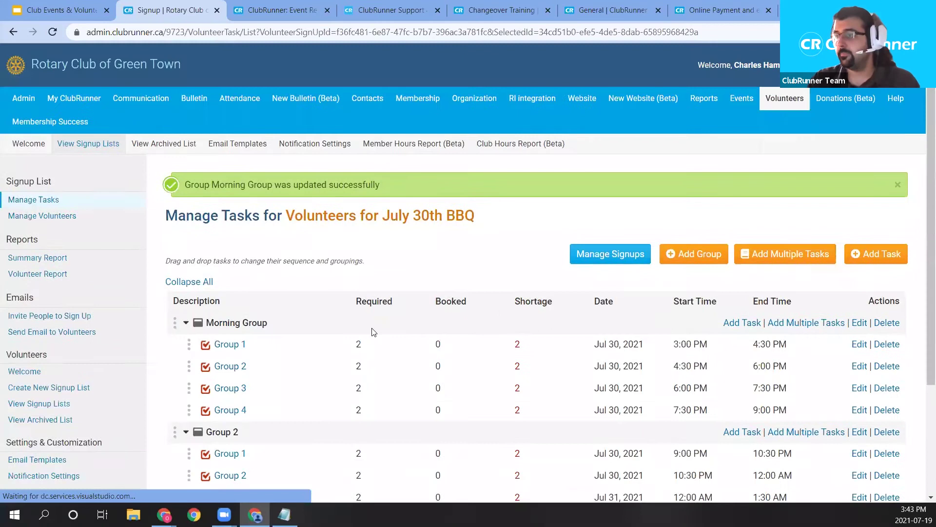
Rename the second volunteer group, Group 2, as Evening Group and save it.
scroll(226, 386, down, 1)
click(859, 371)
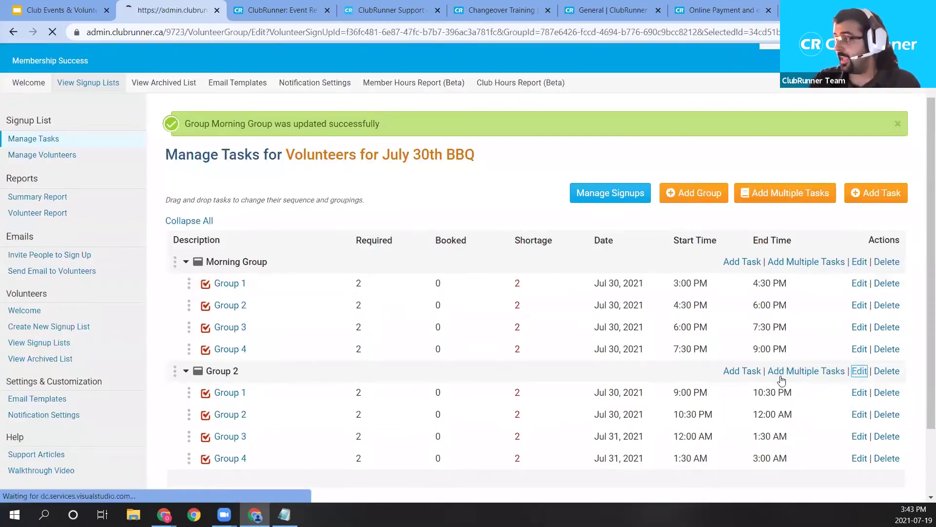
key(ctrl+a)
text(Nigh)
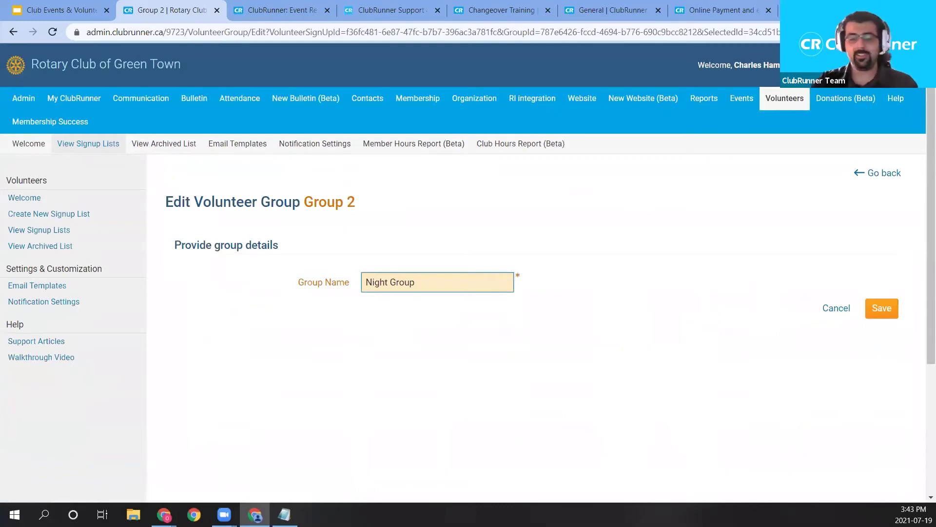
key(ctrl+Delete)
text(Evening)
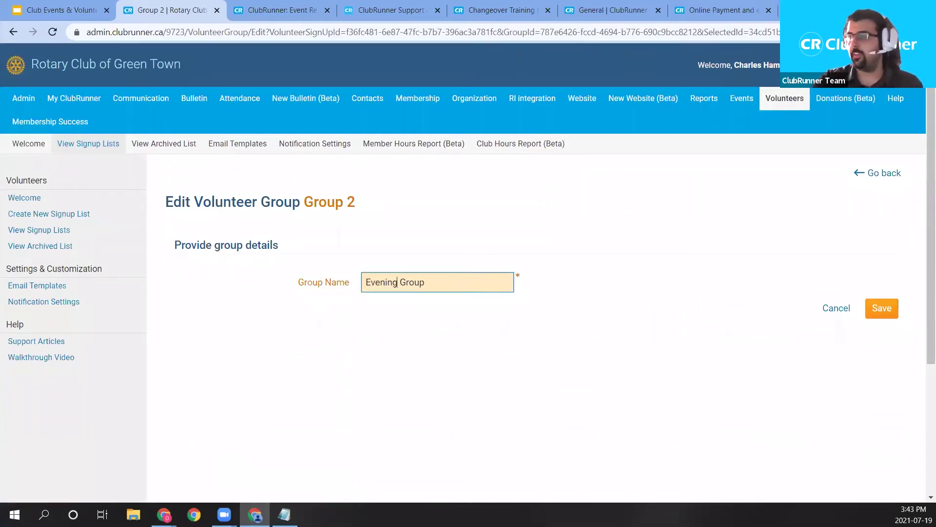
click(883, 309)
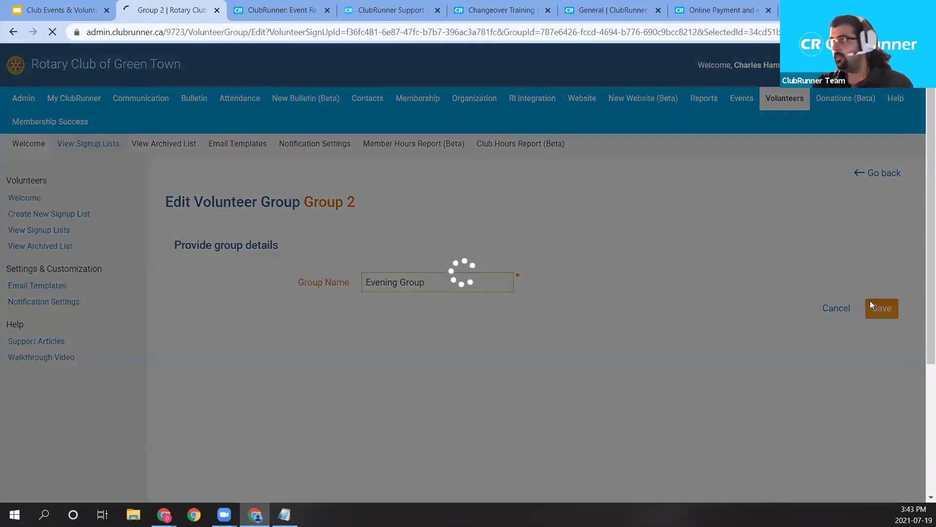
Open the signups from the Morning Group's first task and review the bookings of each task.
scroll(279, 245, down, 1)
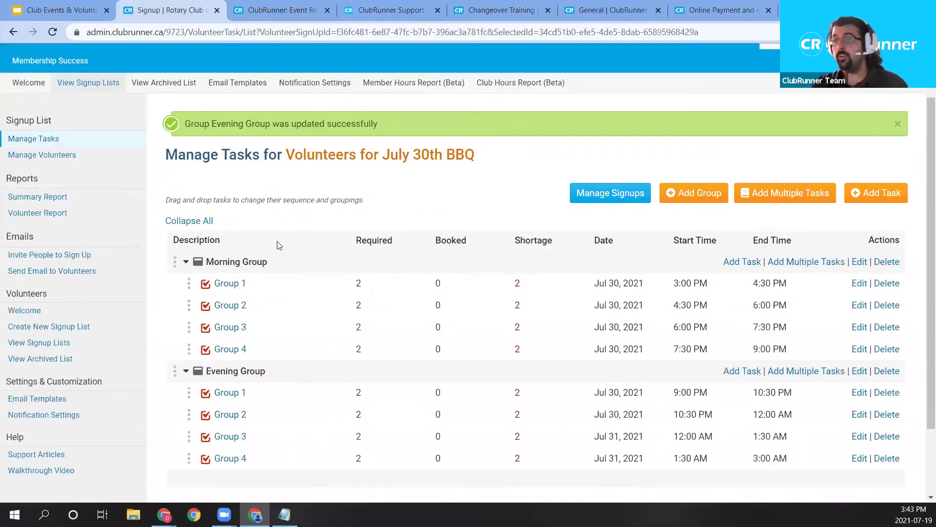
click(239, 283)
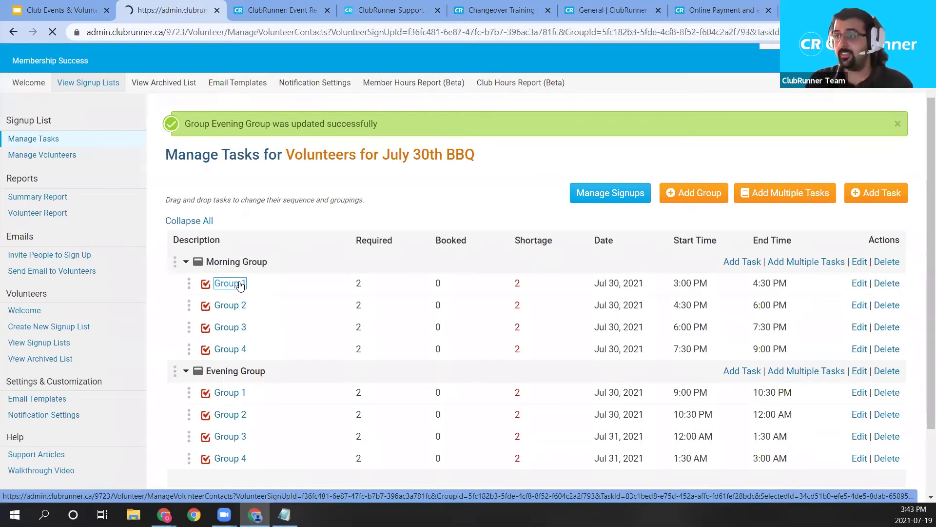
scroll(429, 239, down, 3)
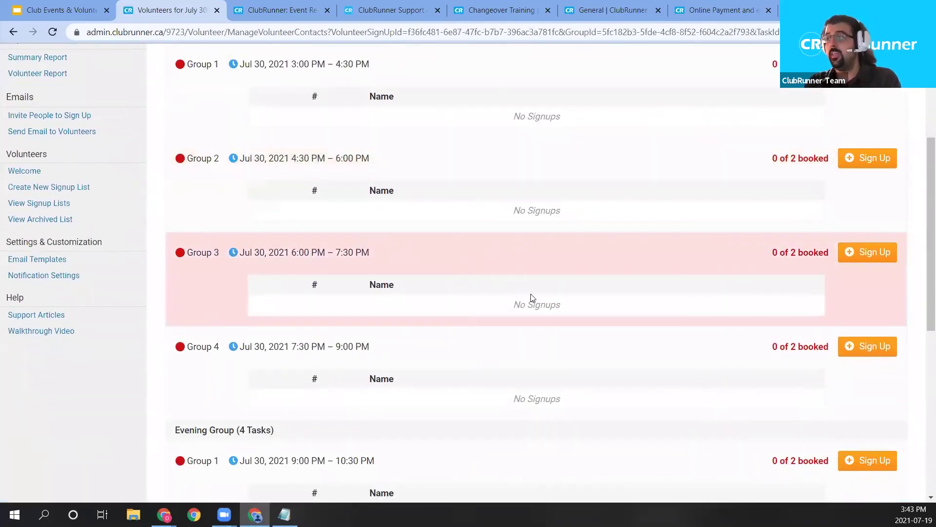
drag(769, 252, 822, 254)
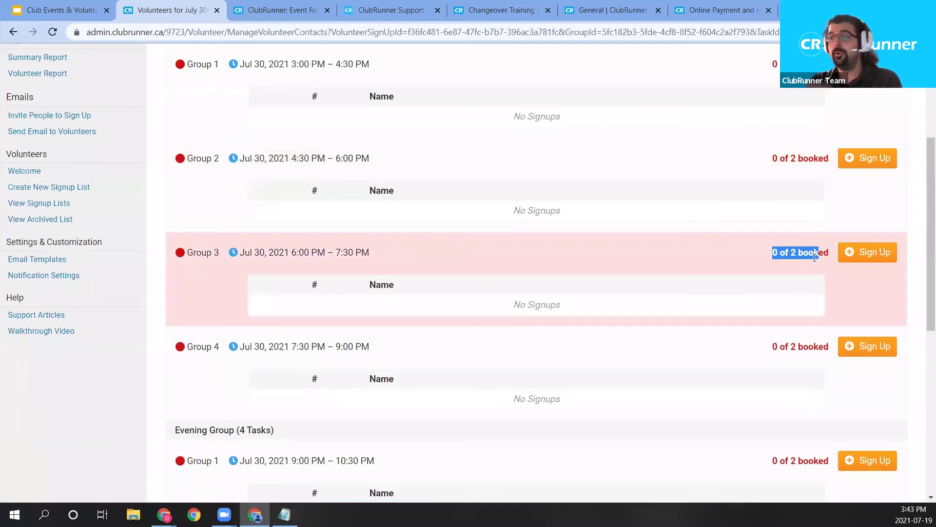
scroll(404, 250, up, 1)
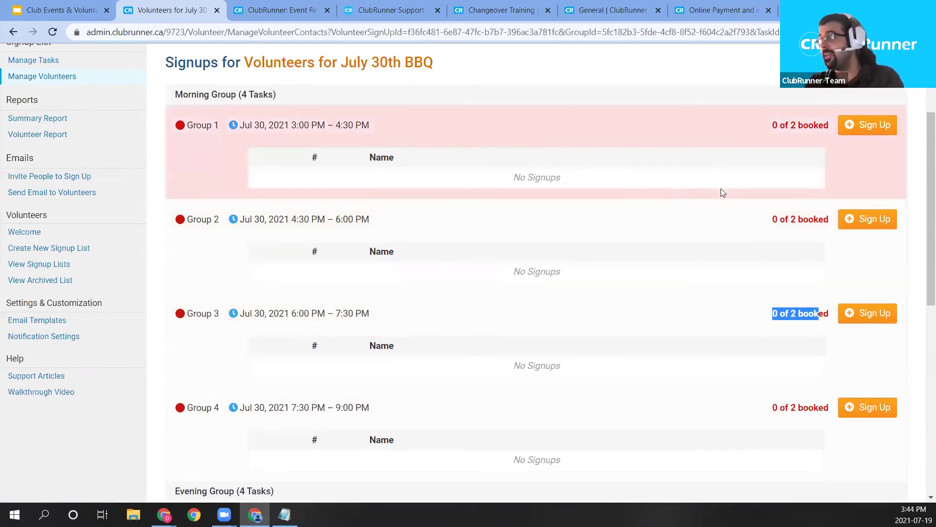
scroll(722, 192, up, 1)
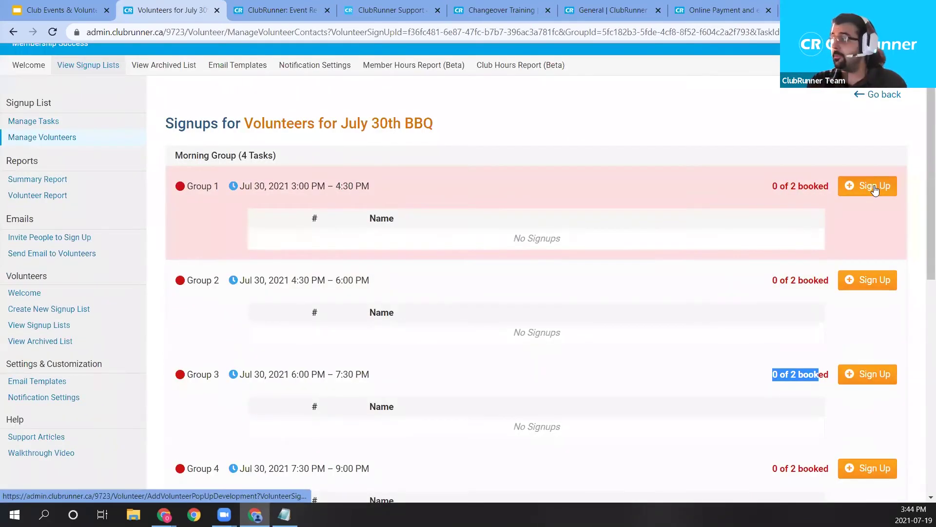
Return to the task list and reopen the signups from the Morning Group's Group 1 task.
click(880, 96)
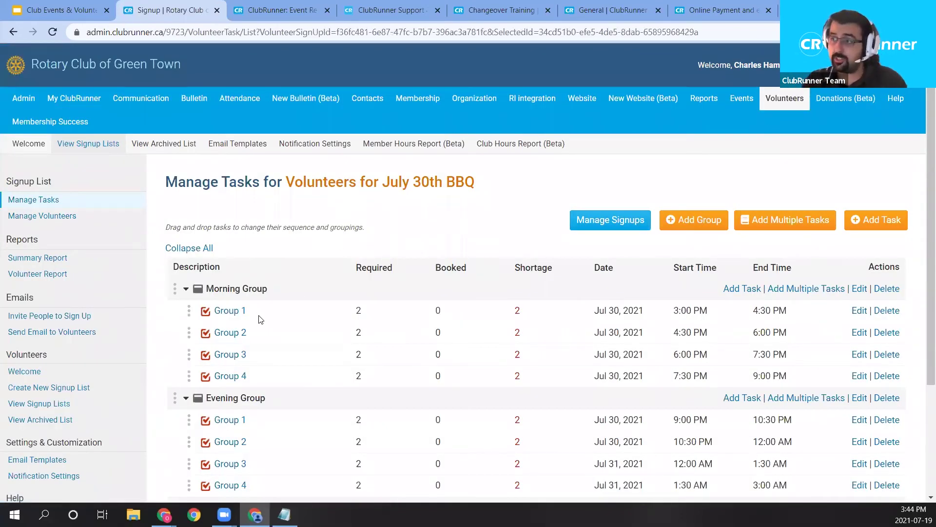
scroll(258, 320, down, 1)
click(239, 250)
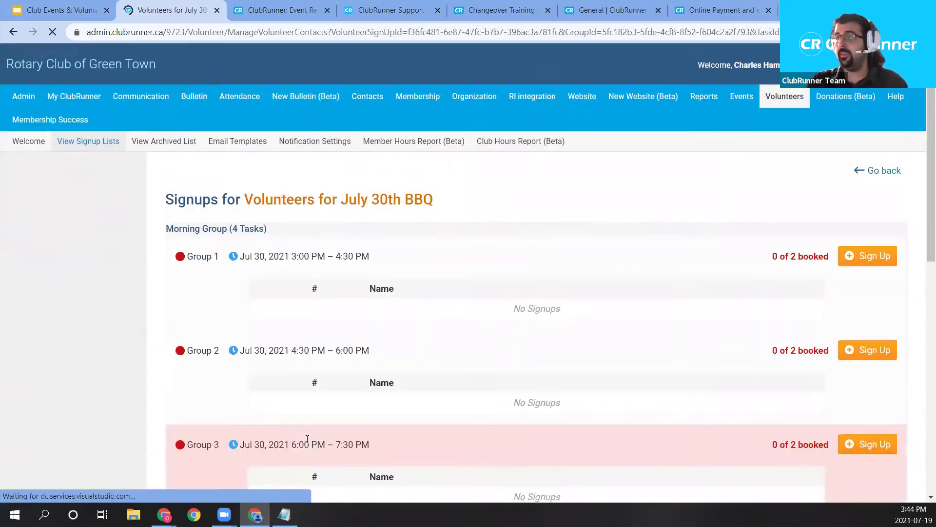
scroll(305, 442, down, 2)
scroll(262, 365, up, 1)
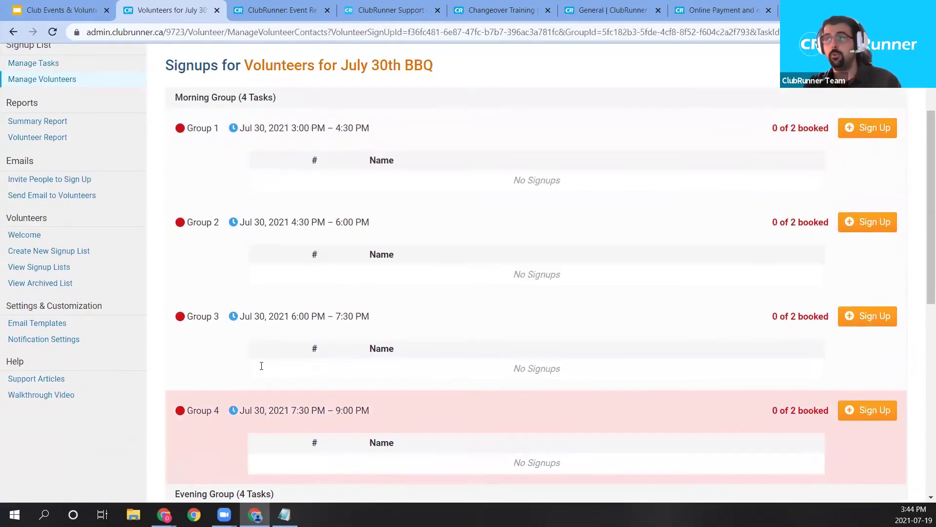
Open the sign-up form for the Morning Group's Group 2 task from 4:30 PM to 6:00 PM.
scroll(261, 366, up, 1)
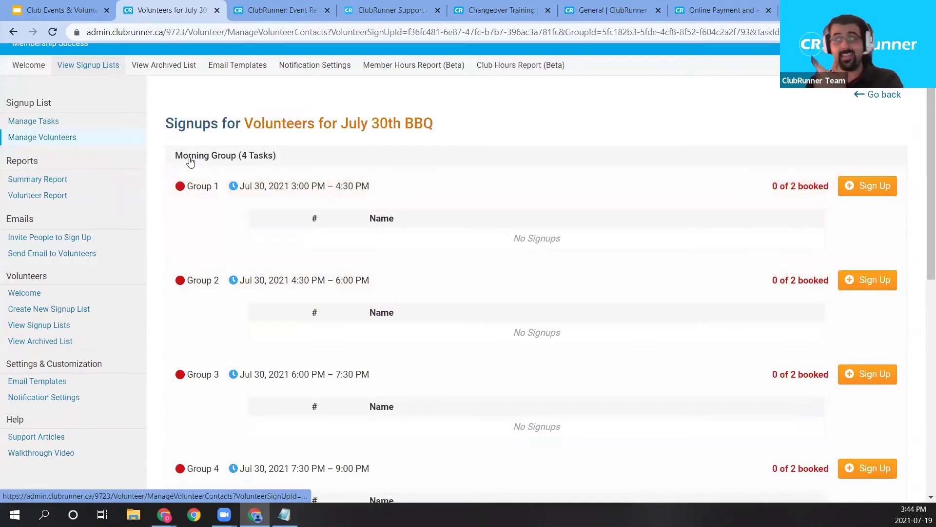
scroll(234, 273, down, 1)
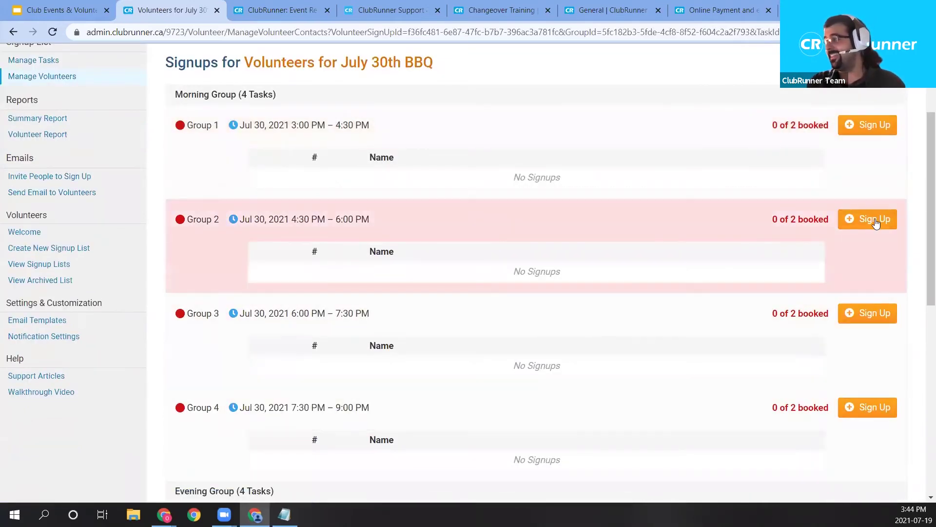
click(875, 220)
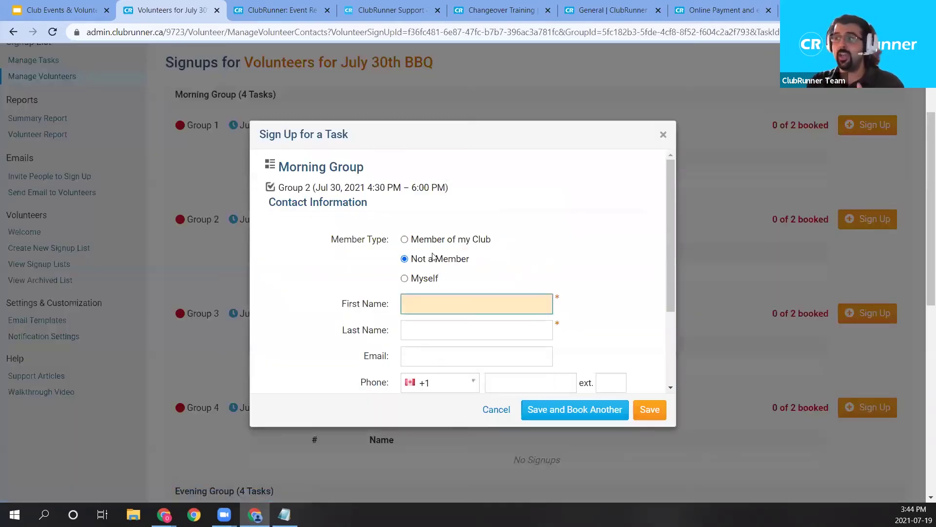
Try the Member of my Club type with a different member selected, and the Not a Member type.
click(430, 240)
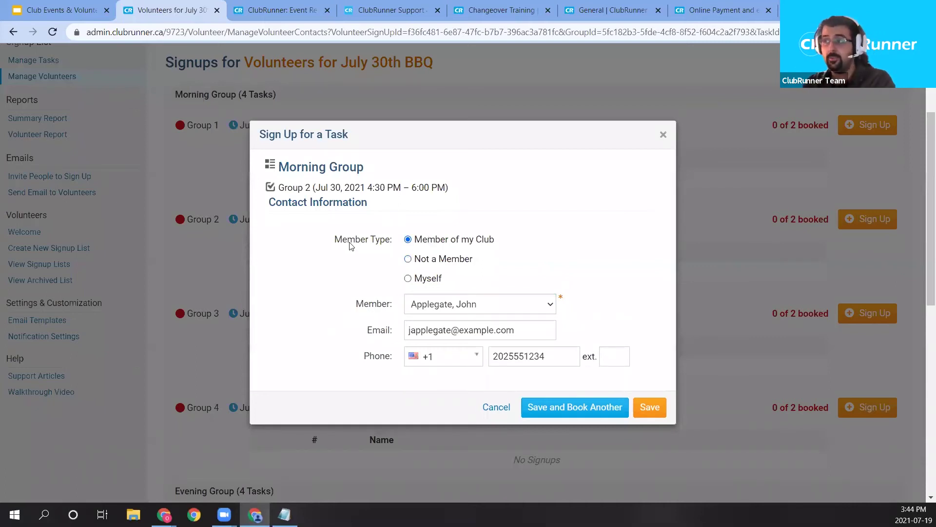
drag(348, 240, 401, 245)
click(485, 309)
click(479, 242)
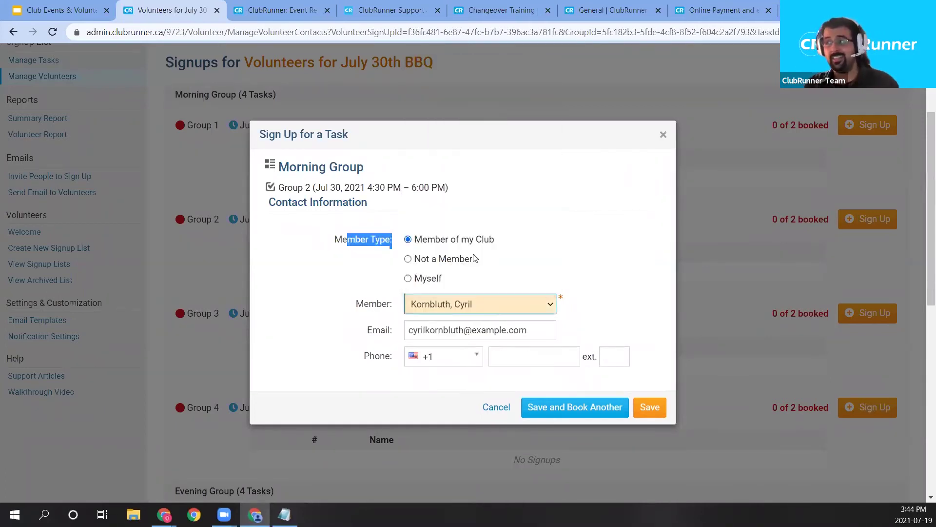
click(450, 260)
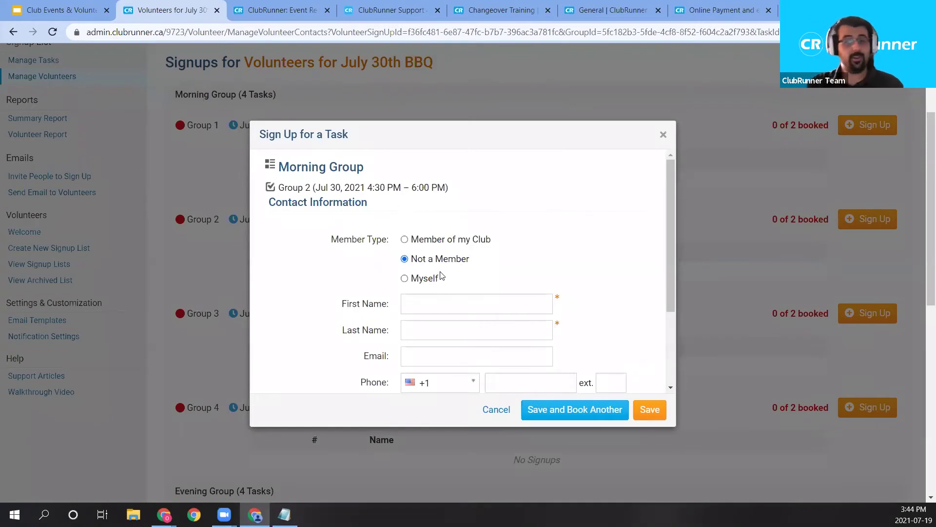
scroll(416, 240, down, 1)
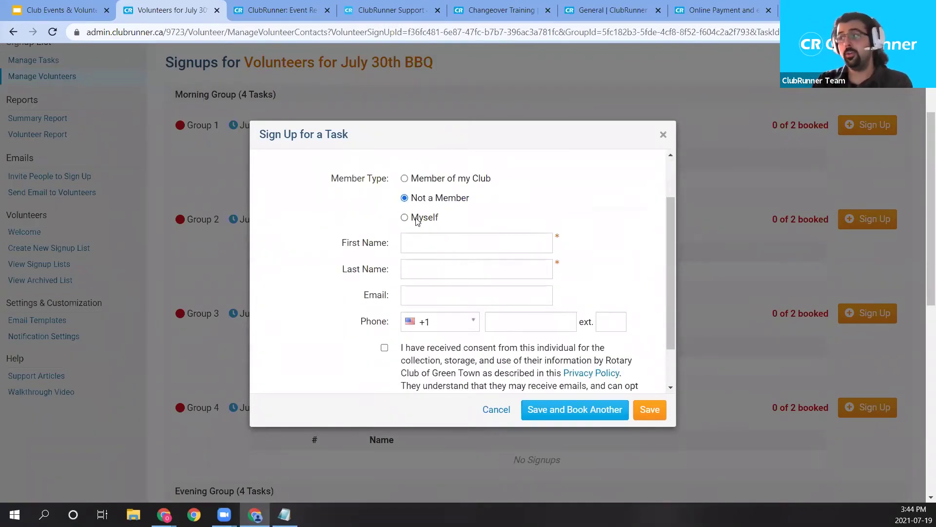
Set the member type to Myself and save the signup for the Morning Group's Group 2 task.
click(417, 219)
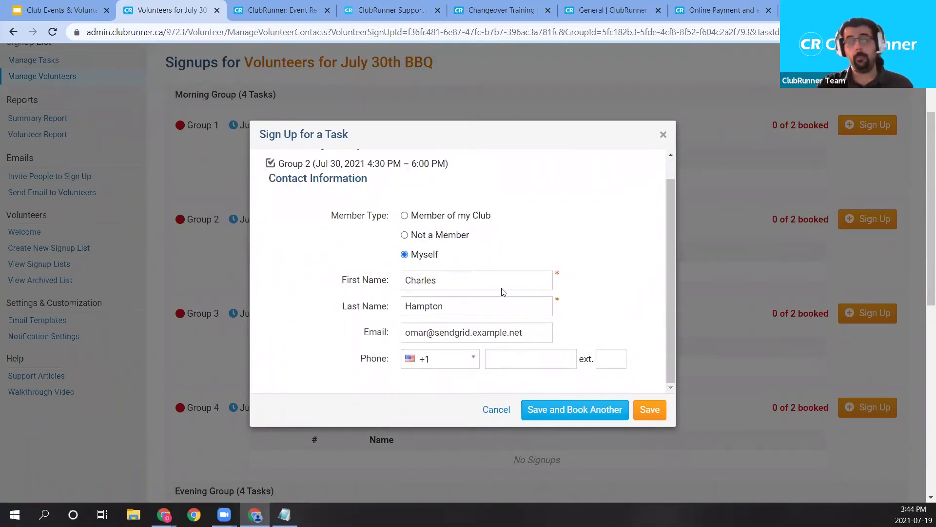
click(652, 413)
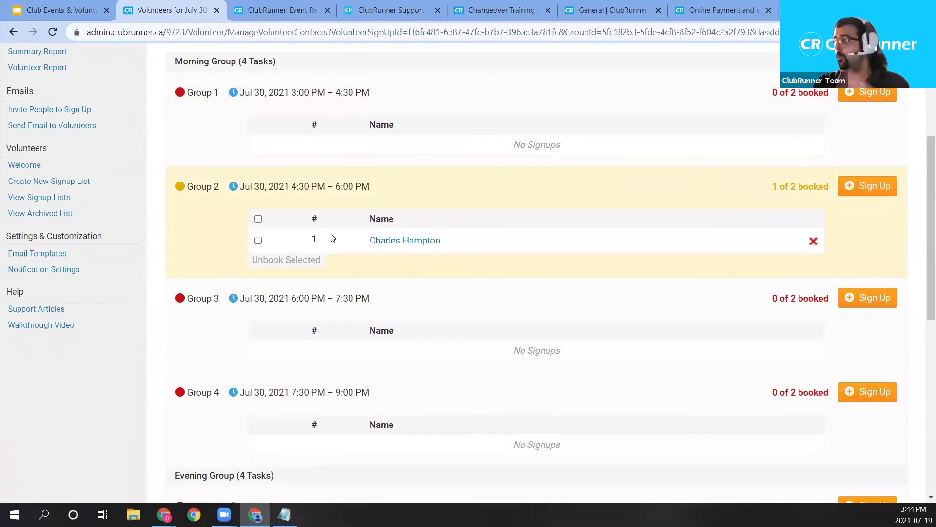
scroll(273, 185, up, 1)
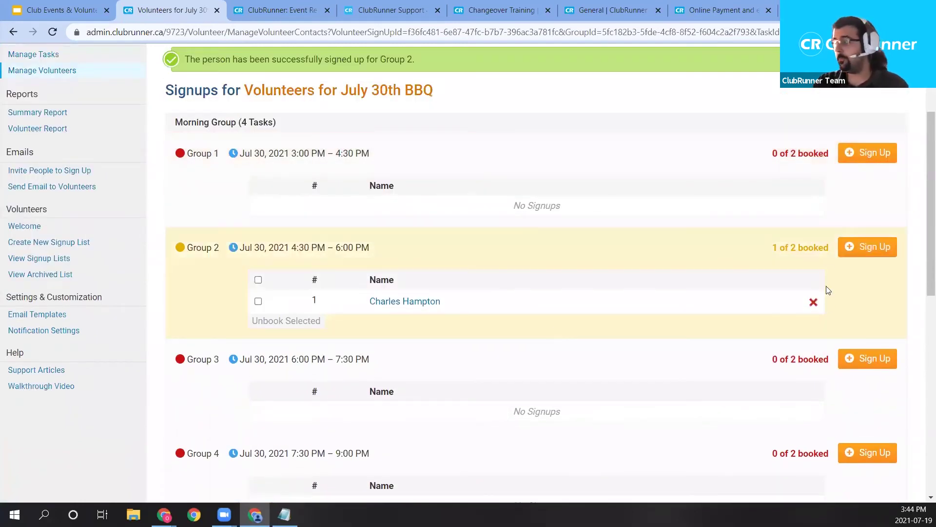
Sign up another club member for the Morning Group's Group 2 task using the Member of my Club type.
click(858, 247)
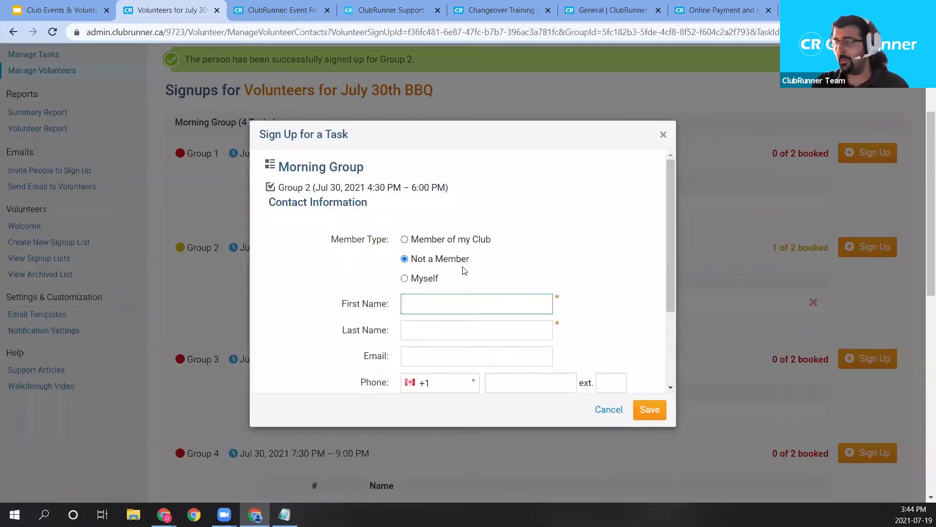
click(405, 239)
click(502, 304)
scroll(475, 215, down, 1)
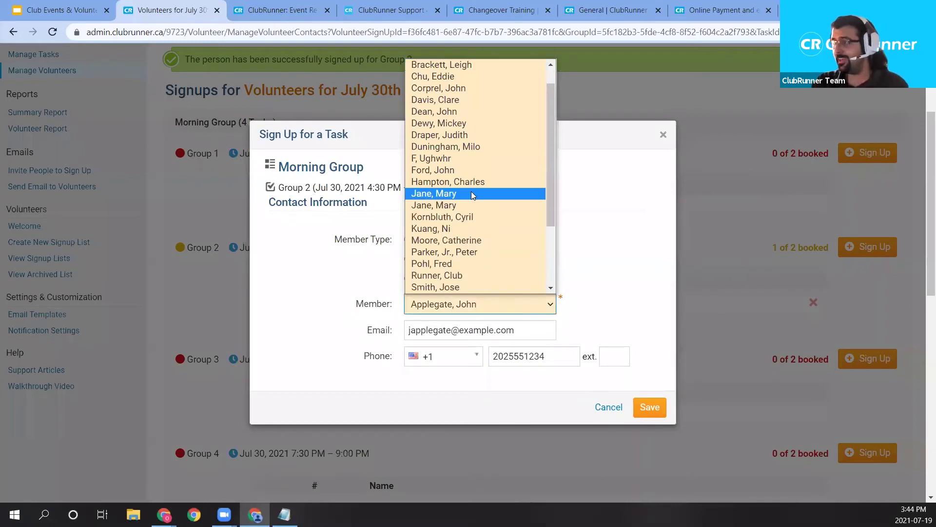
click(474, 170)
click(648, 409)
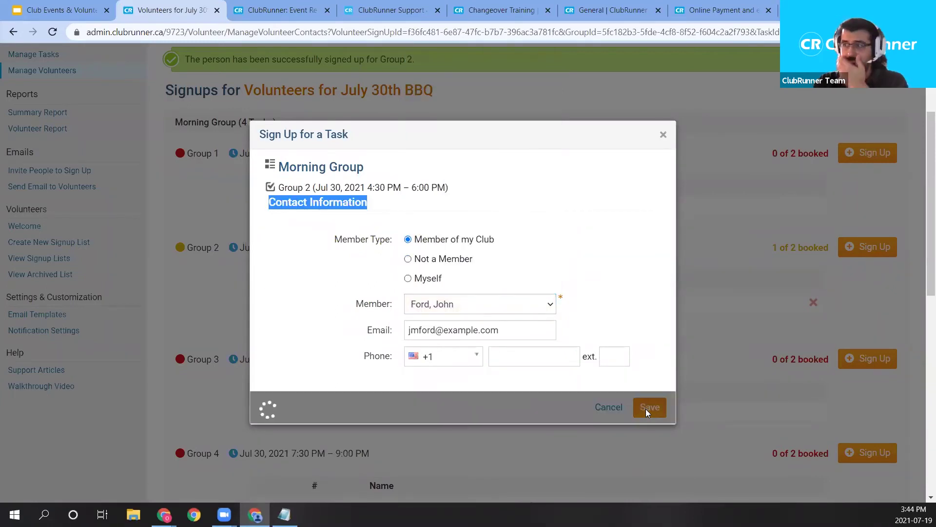
scroll(641, 344, down, 4)
scroll(642, 344, up, 6)
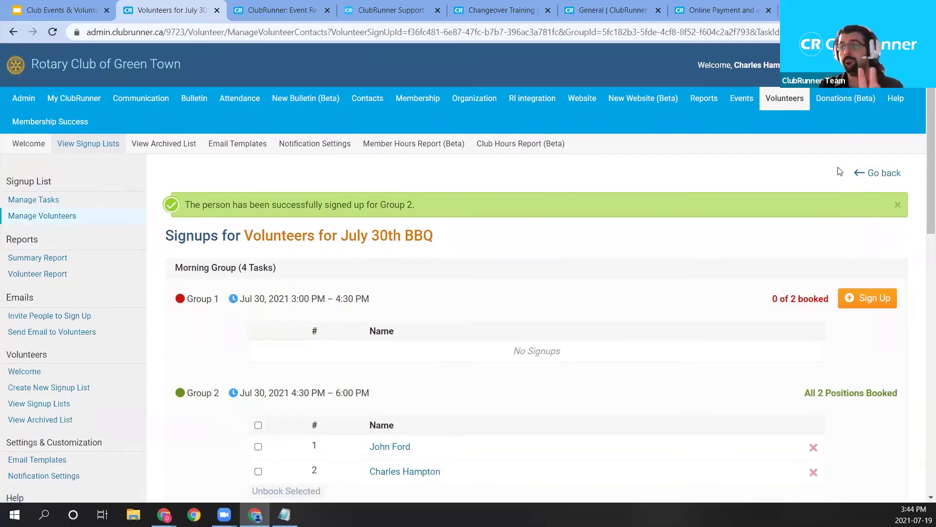
scroll(544, 304, down, 2)
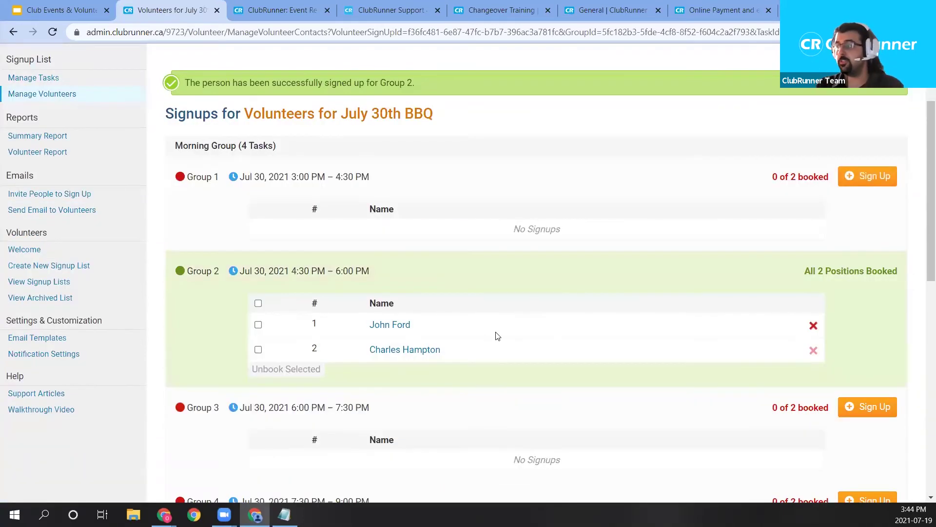
scroll(780, 214, up, 1)
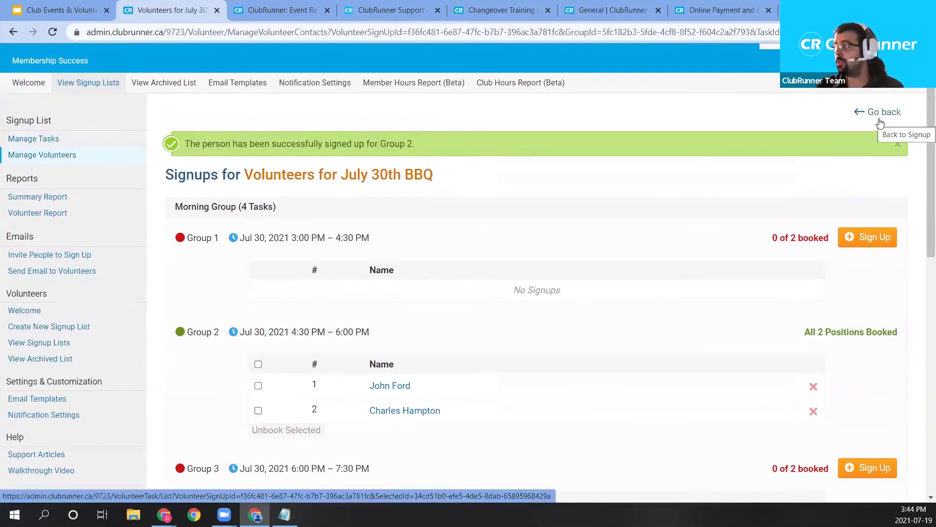
Return to the task list and rename the Morning Group's Group 2 task as Greeter.
click(876, 121)
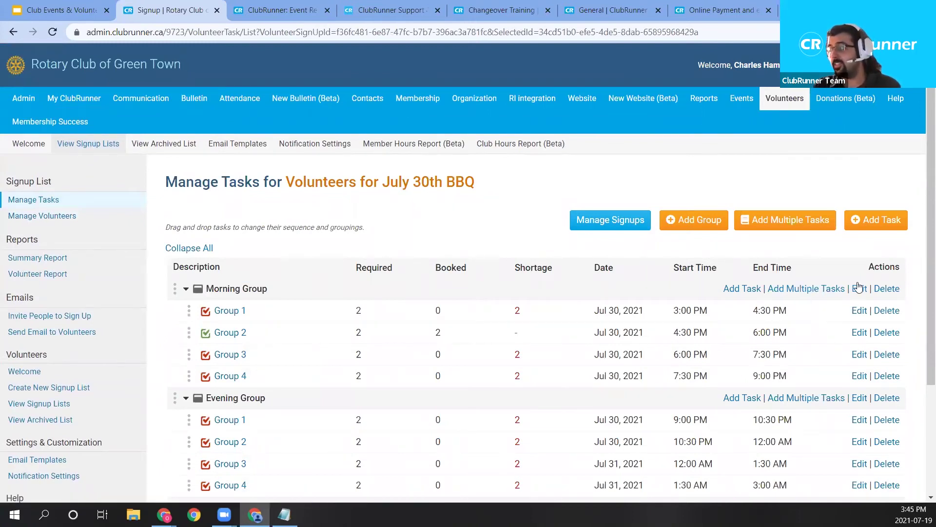
triple_click(264, 289)
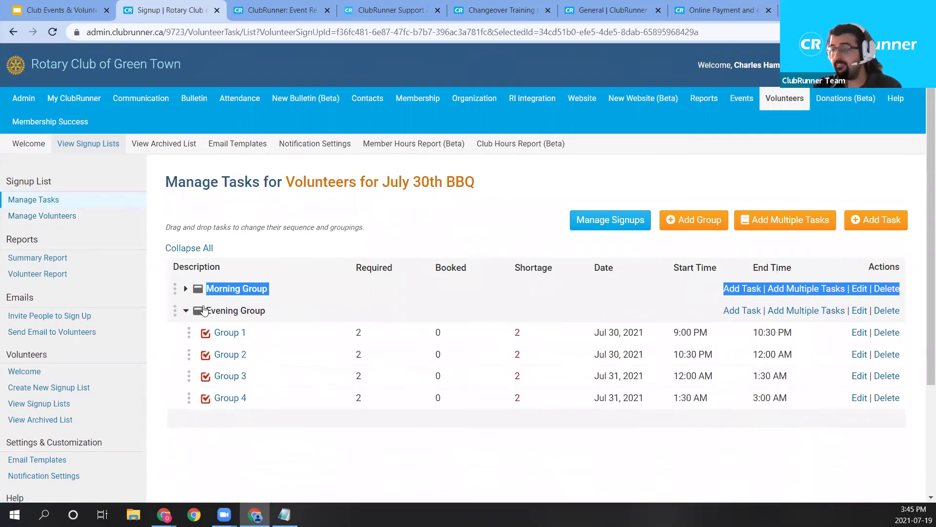
click(186, 288)
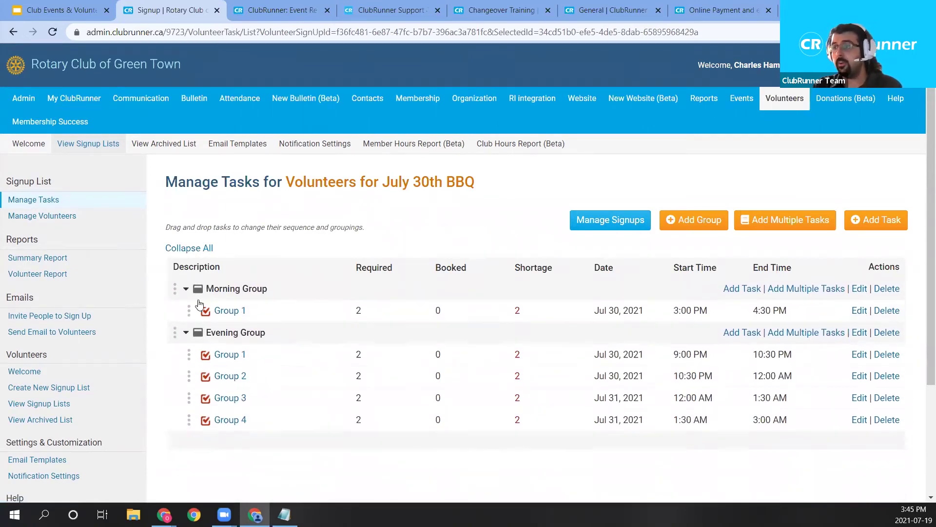
click(859, 332)
key(ctrl+a)
text(Greeter)
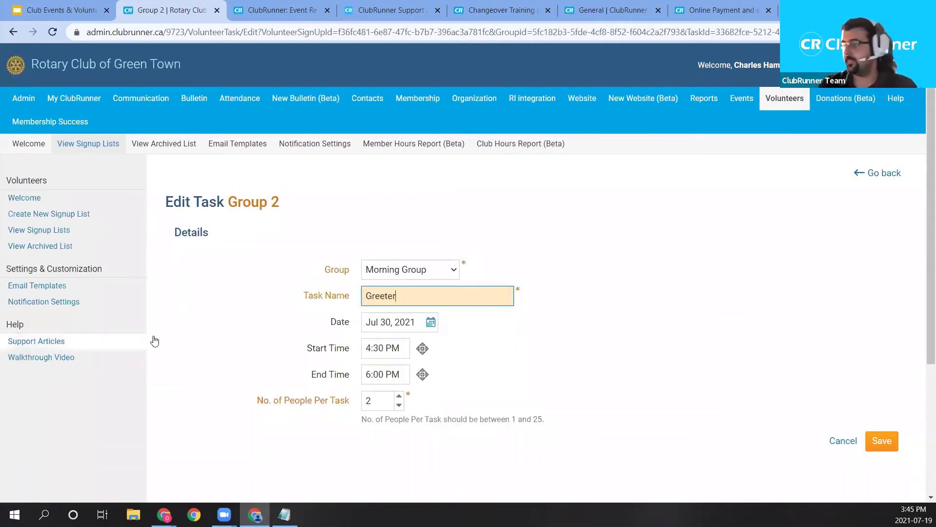
click(882, 440)
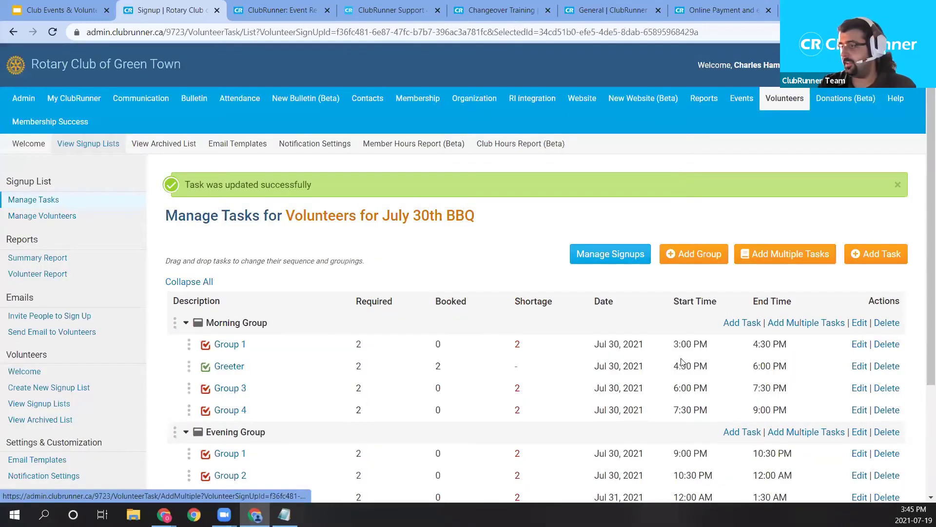
Rename the Morning Group's Group 1 task as Tote Handouts 1 and save it.
click(858, 345)
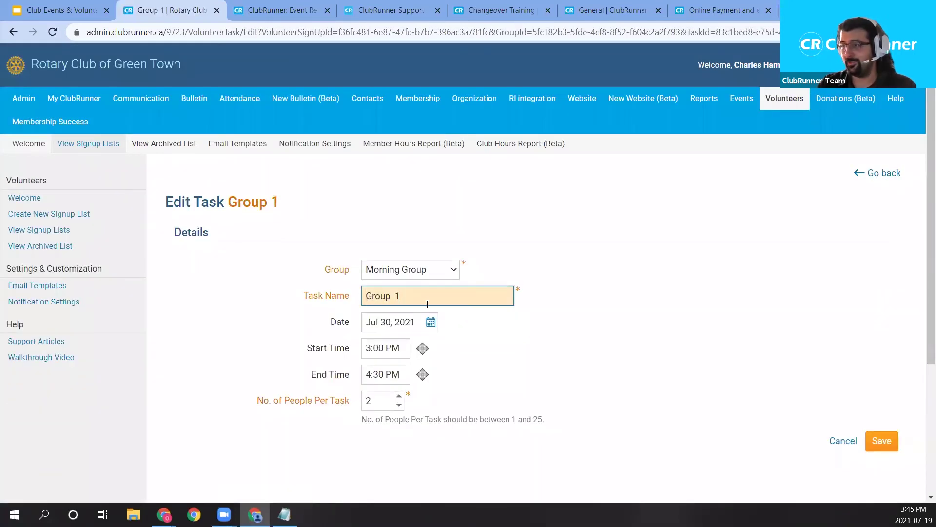
key(ctrl+a)
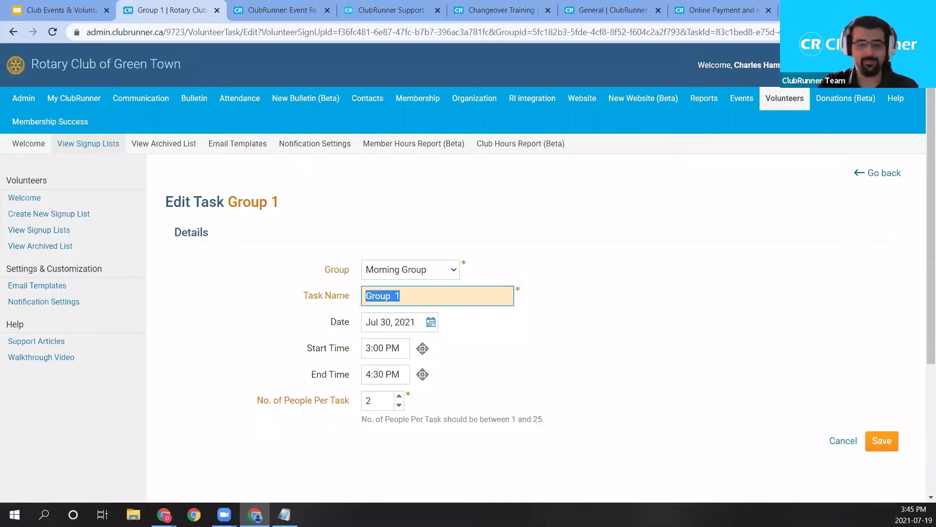
text(T)
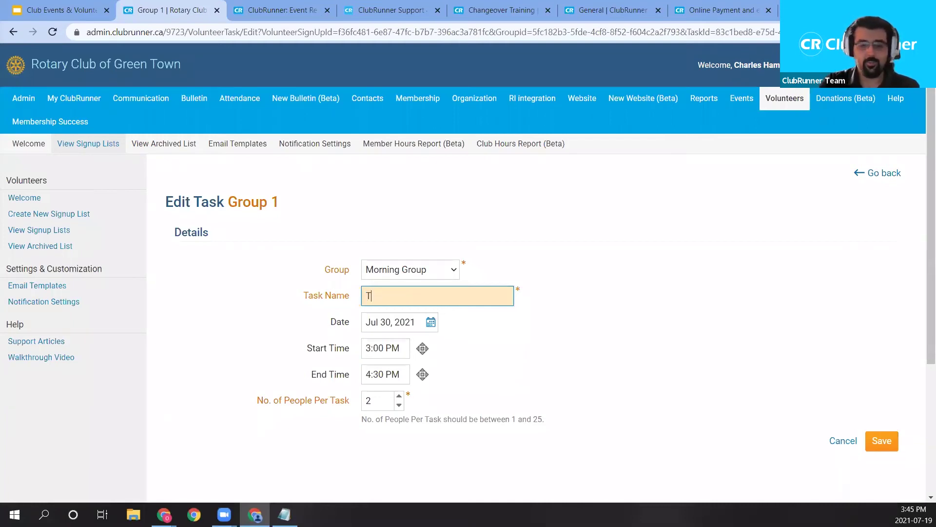
text(ote Handouts)
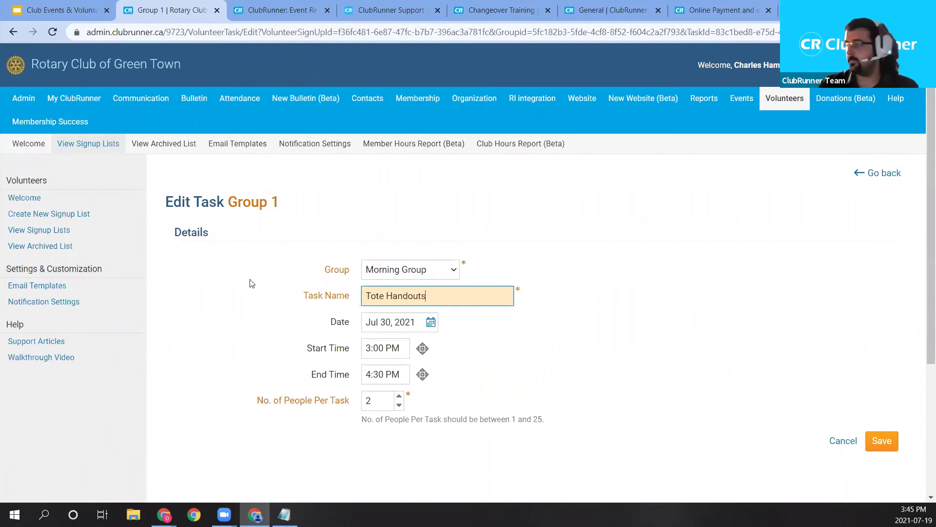
text( 1)
click(882, 441)
Rename the Morning Group's Group 3 task as Tote Handouts 2 and save it.
scroll(597, 384, down, 1)
click(861, 326)
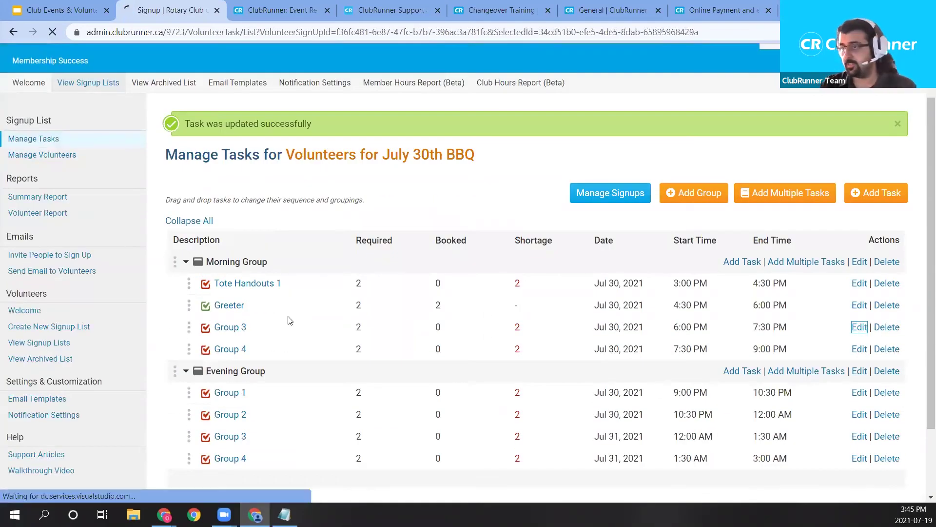
key(ctrl+a)
text(Tote )
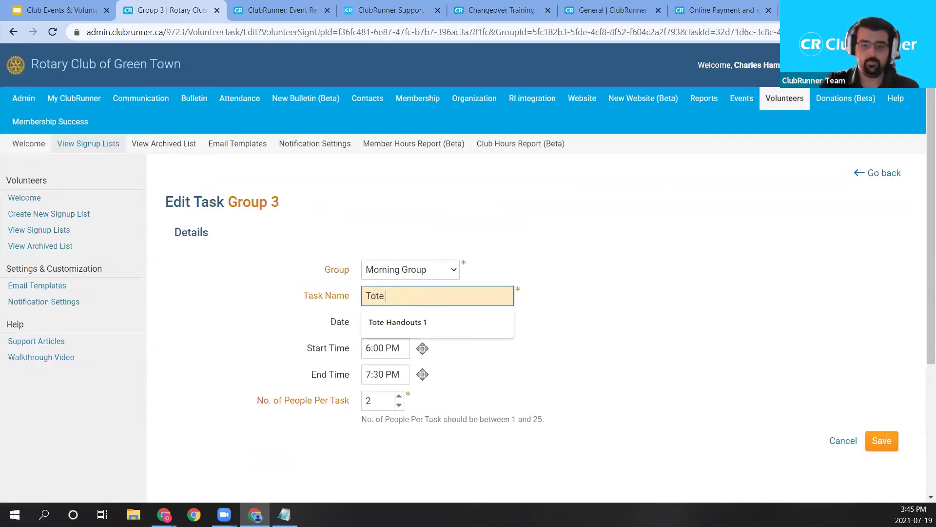
text(Hand Outs 2)
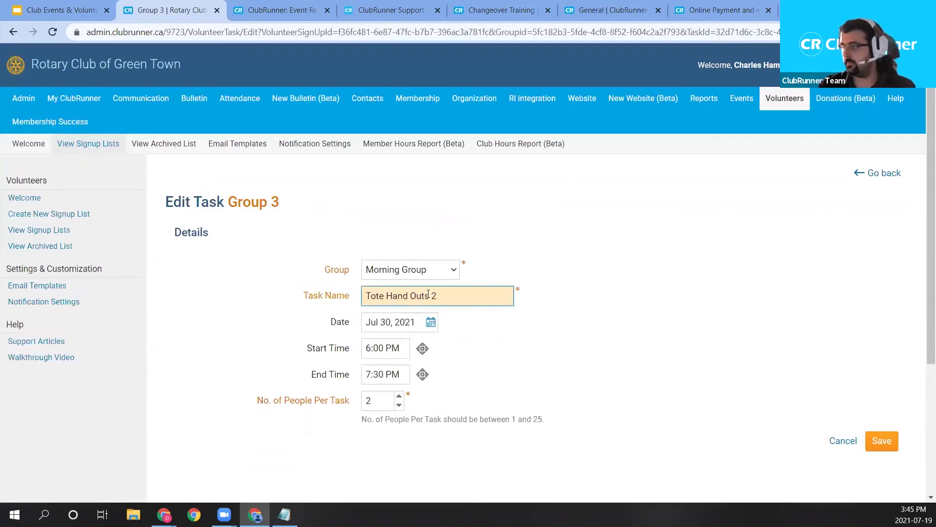
key(Delete)
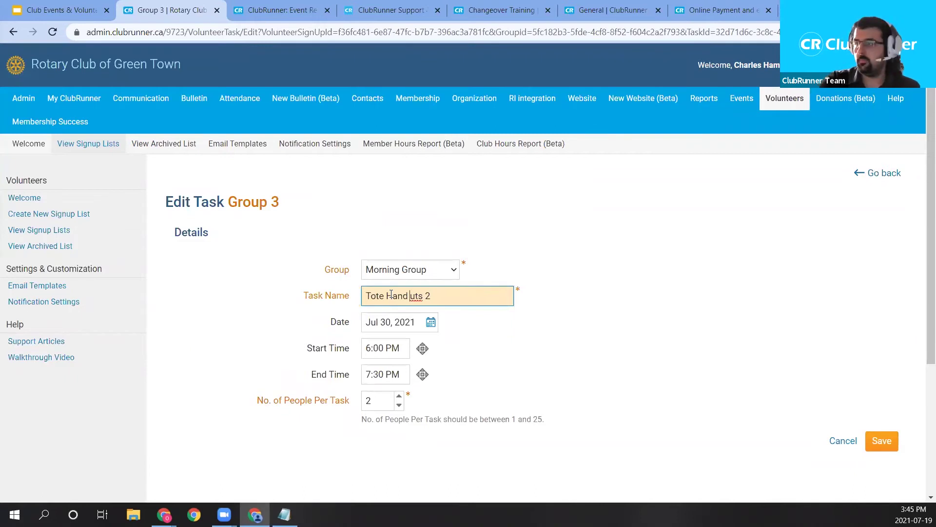
key(BackSpace)
text(o)
click(881, 441)
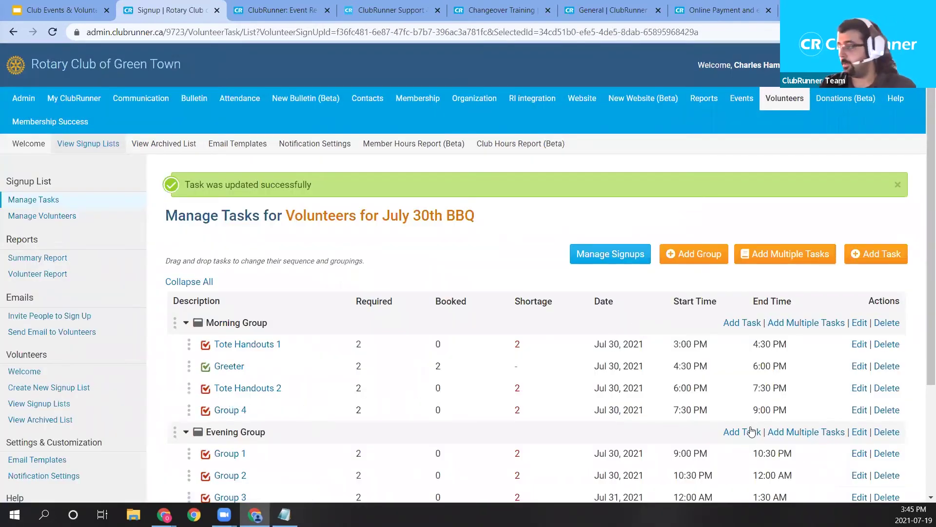
Rename the Morning Group's Group 4 task as Attendee Processing and save it.
click(860, 409)
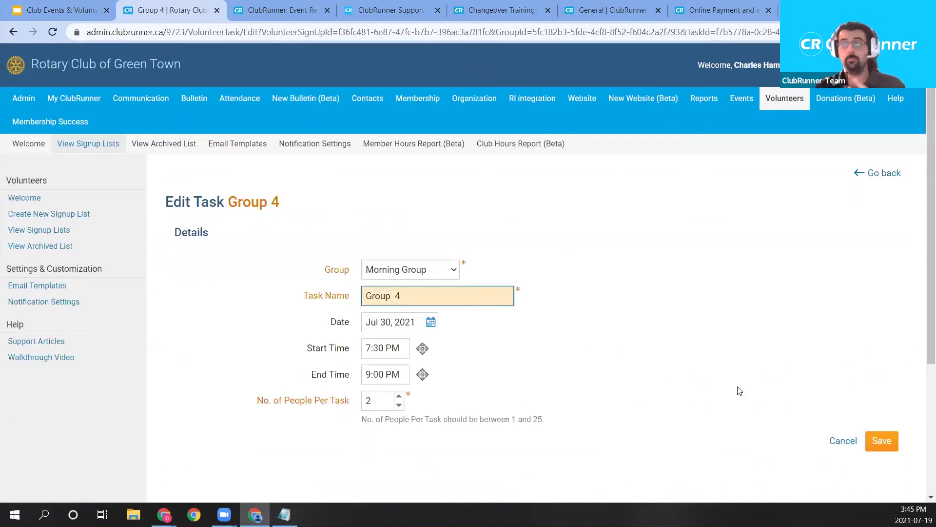
key(ctrl+a)
key(BackSpace)
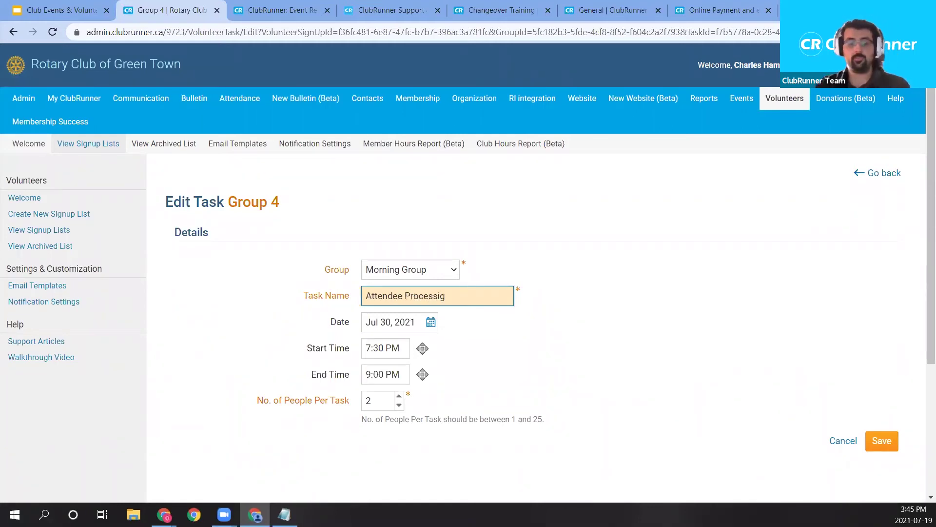
click(884, 432)
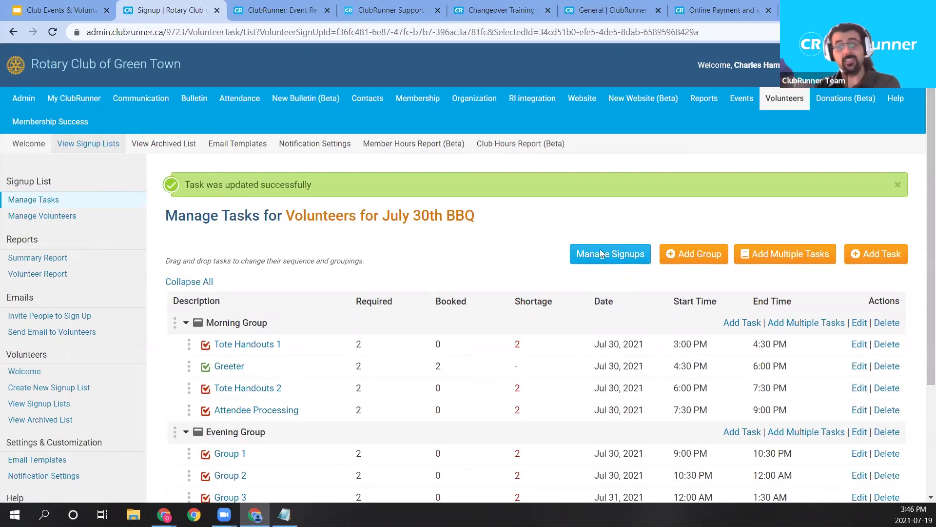
Collapse the Evening Group so that only the Morning Group's tasks are listed.
scroll(600, 249, down, 1)
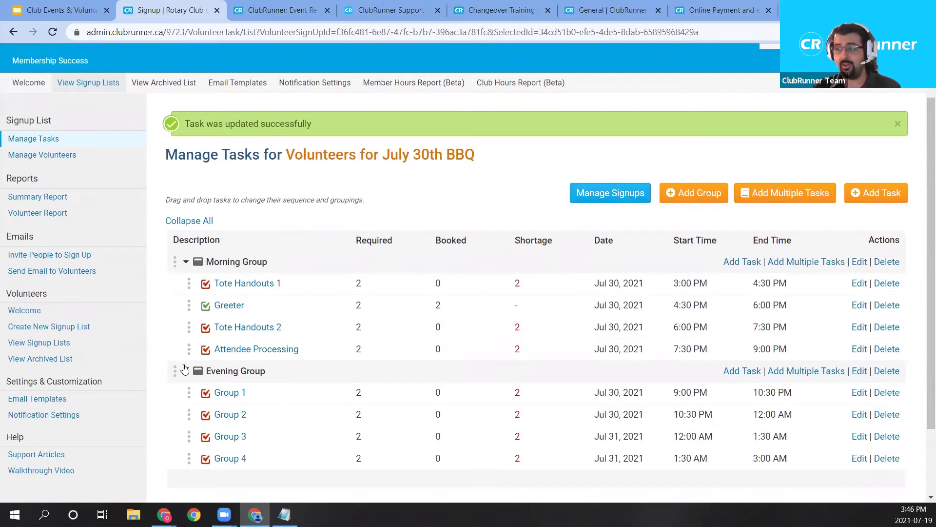
click(186, 370)
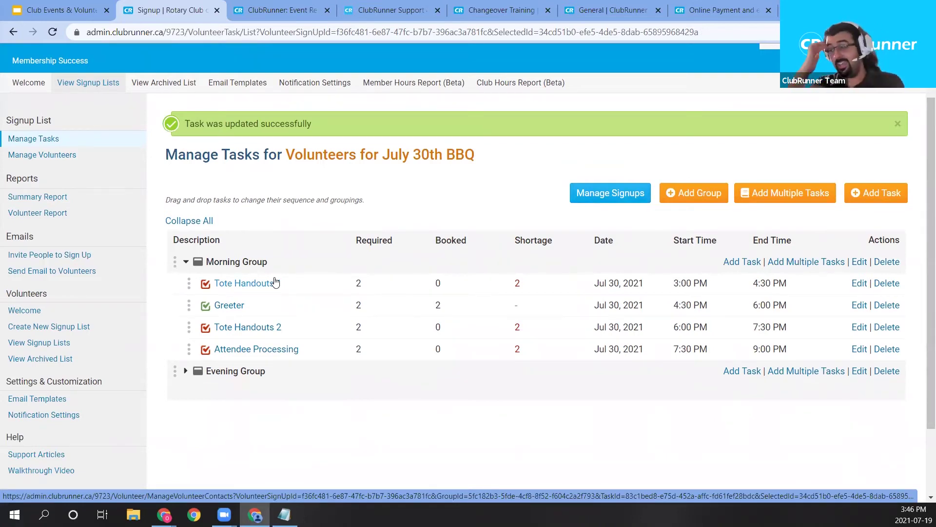
scroll(356, 317, up, 1)
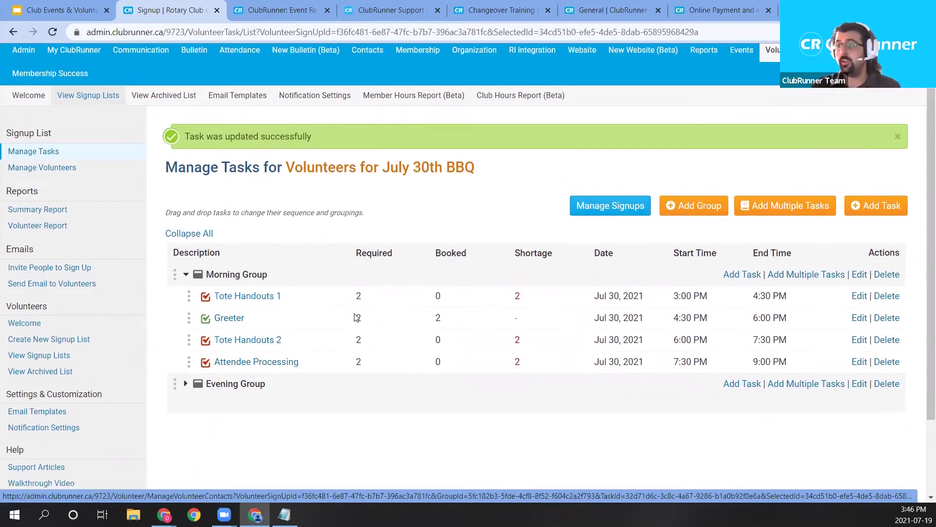
scroll(356, 318, up, 1)
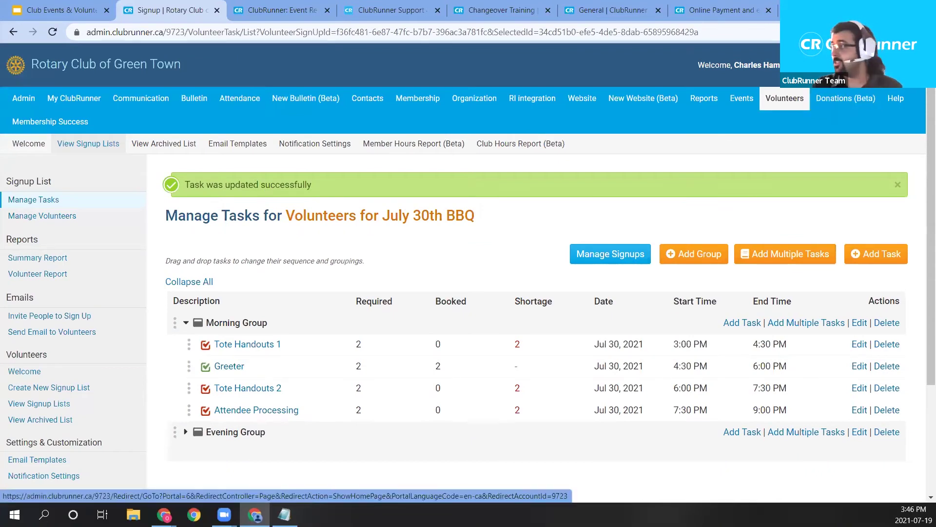
Open the club website's home page in a new browser tab and place that tab directly after the Signup tab.
right_click(770, 65)
click(800, 76)
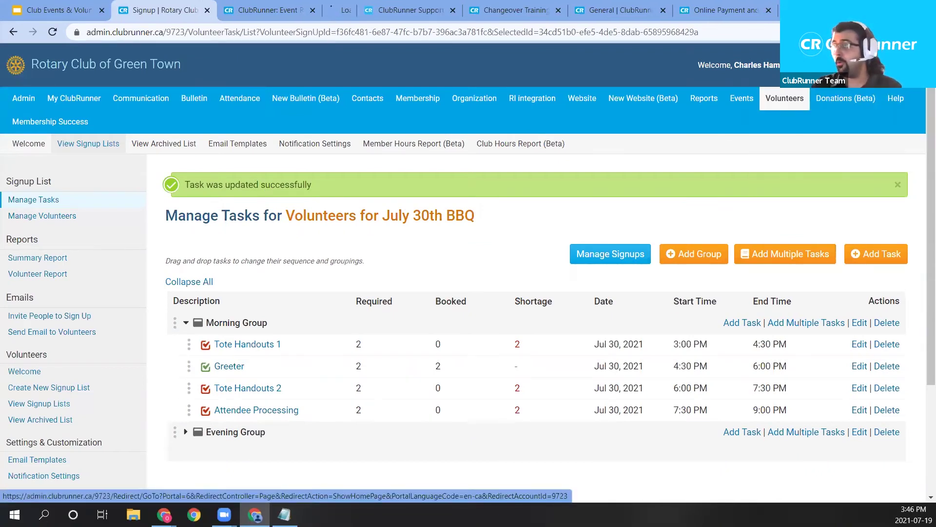
drag(330, 4, 251, 15)
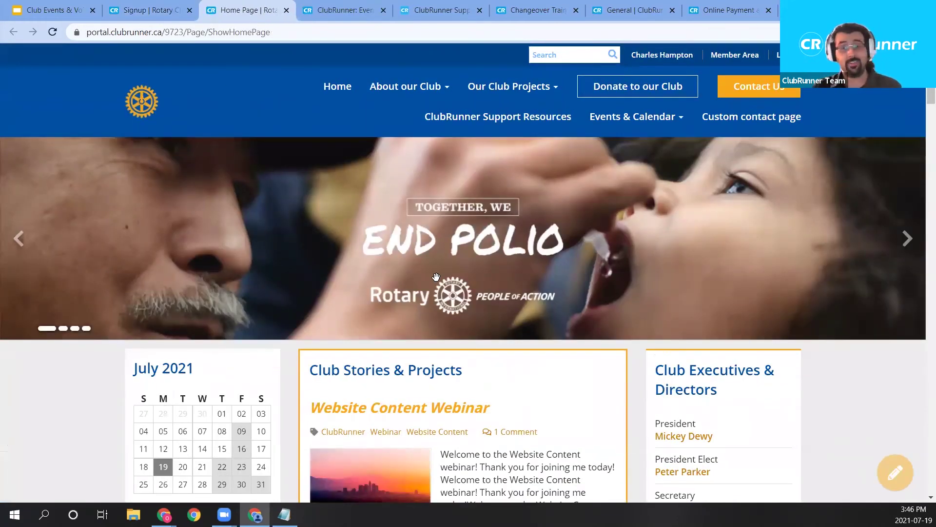
Go to the club website's event calendar and open the July 30th Club Fundraiser BBQ event.
mouse_move(637, 131)
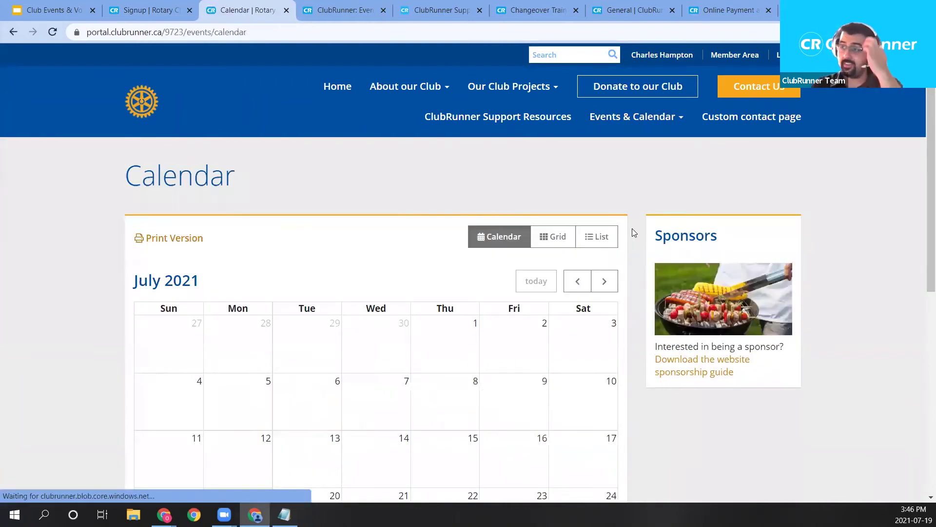
scroll(619, 227, down, 3)
scroll(600, 239, down, 2)
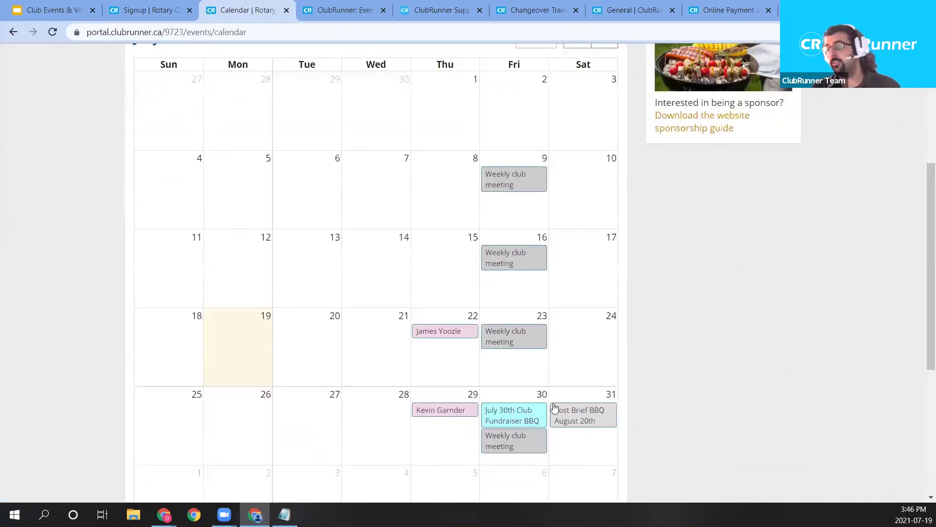
click(535, 422)
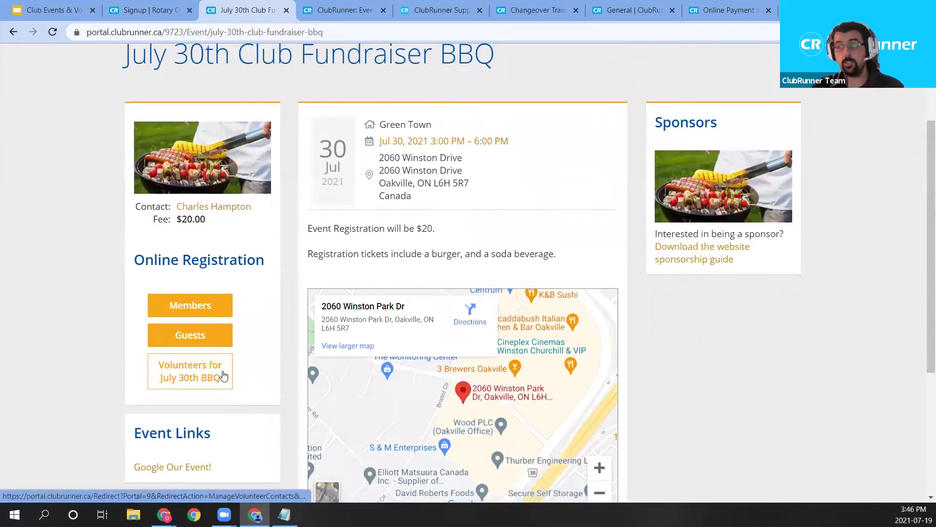
Open the Volunteers for July 30th BBQ signups from the event page and look through the Morning Group's tasks.
scroll(240, 429, up, 1)
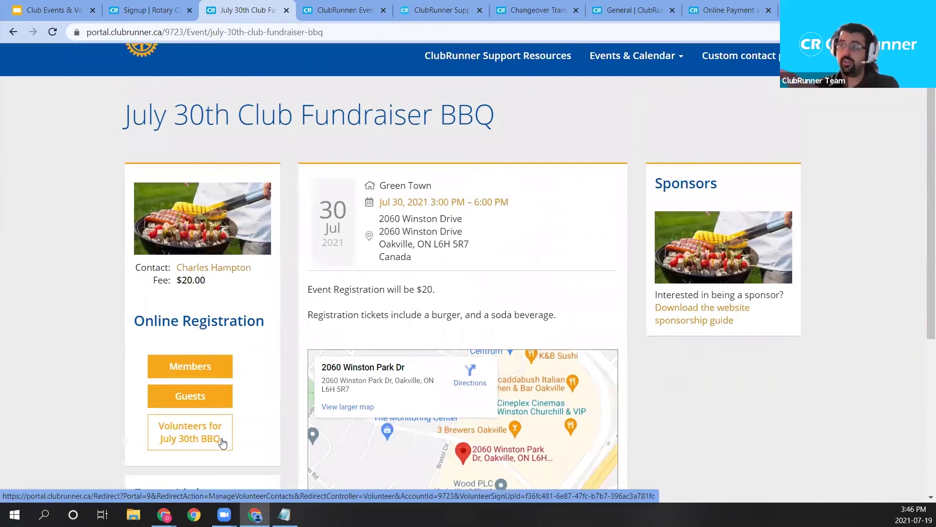
scroll(273, 444, up, 1)
scroll(246, 451, down, 1)
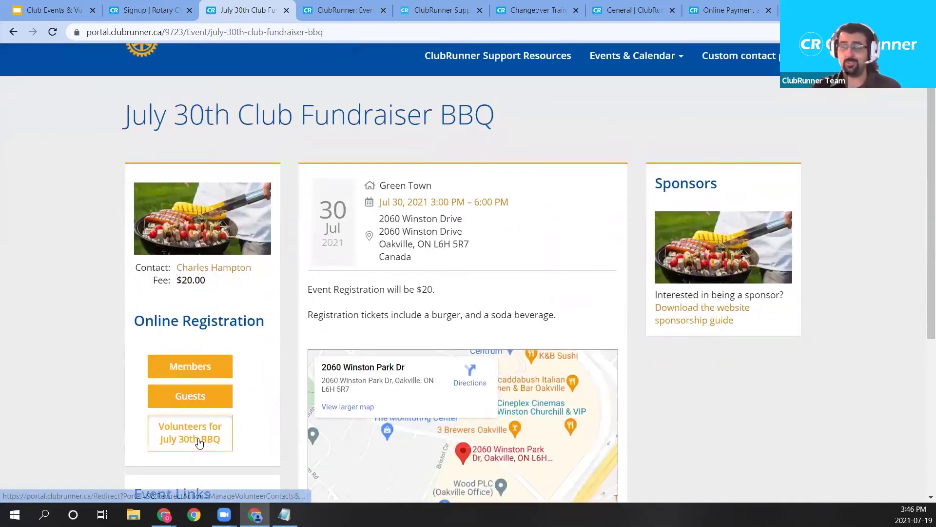
click(188, 432)
scroll(627, 303, down, 3)
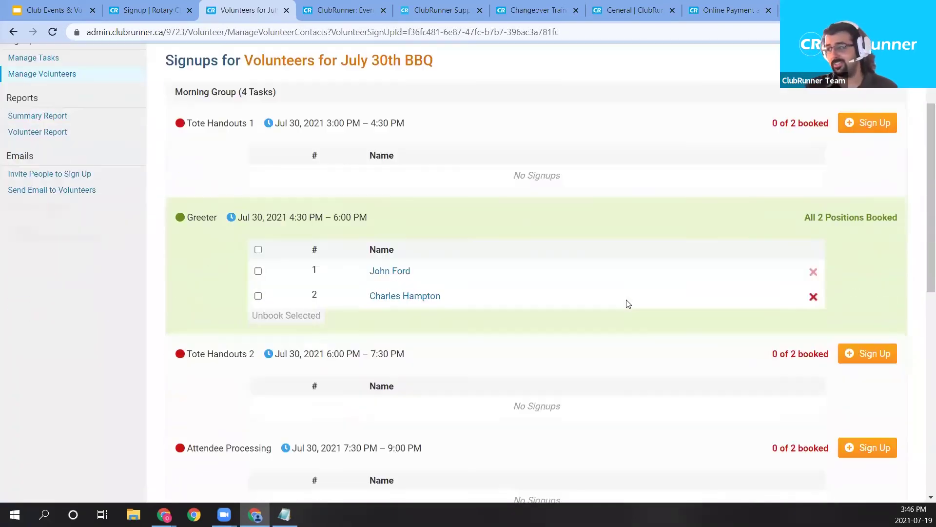
Go from the volunteer signups to the club's signup lists and open the Volunteers for July 30th BBQ list.
scroll(702, 338, down, 1)
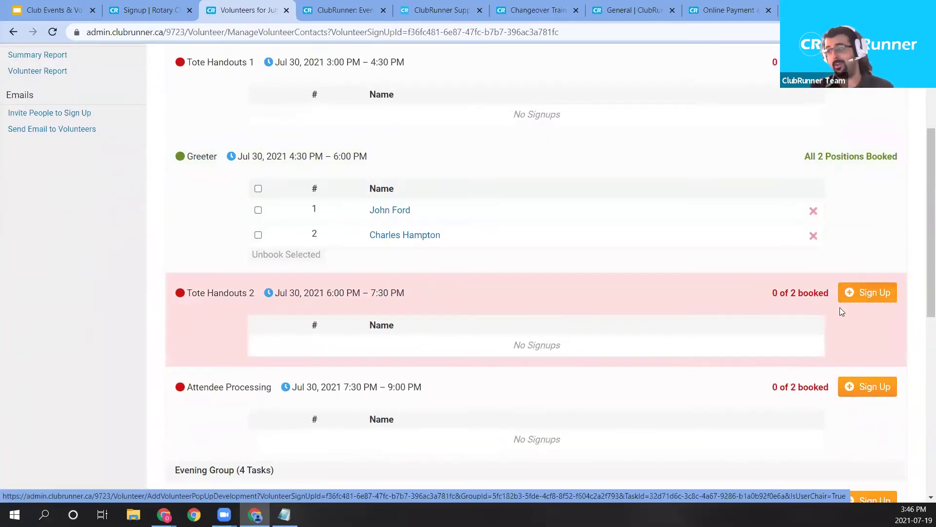
scroll(780, 244, up, 1)
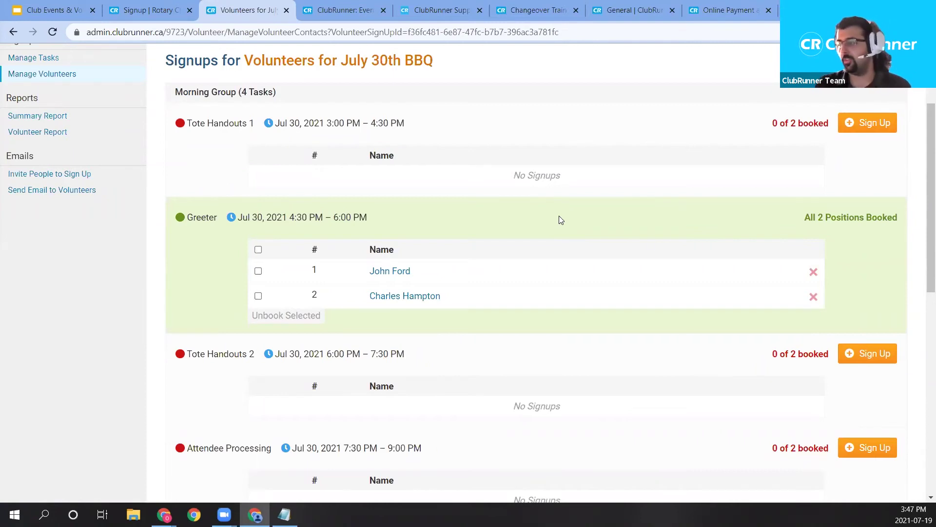
scroll(546, 244, up, 3)
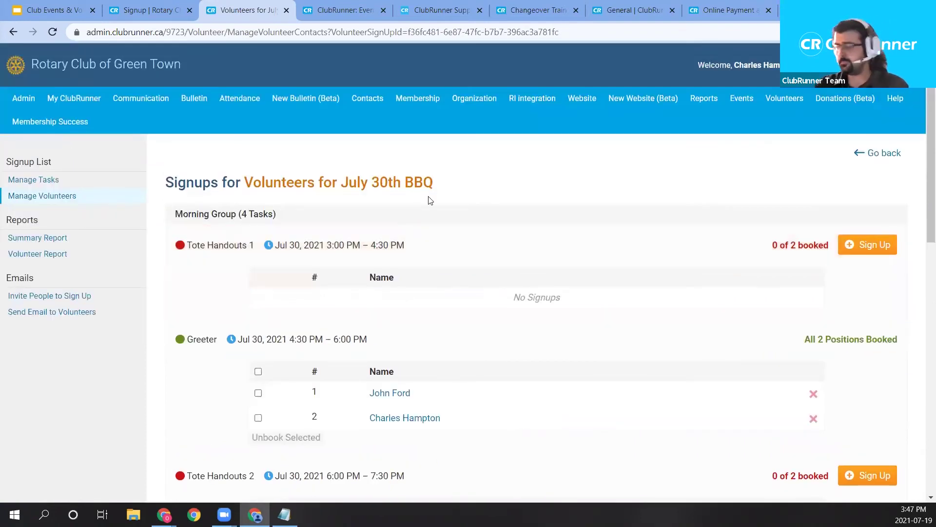
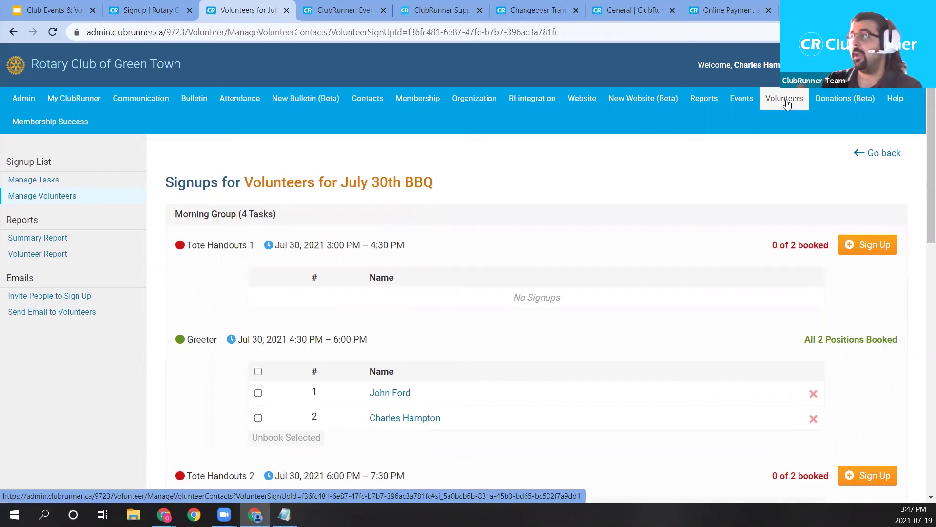
mouse_move(786, 104)
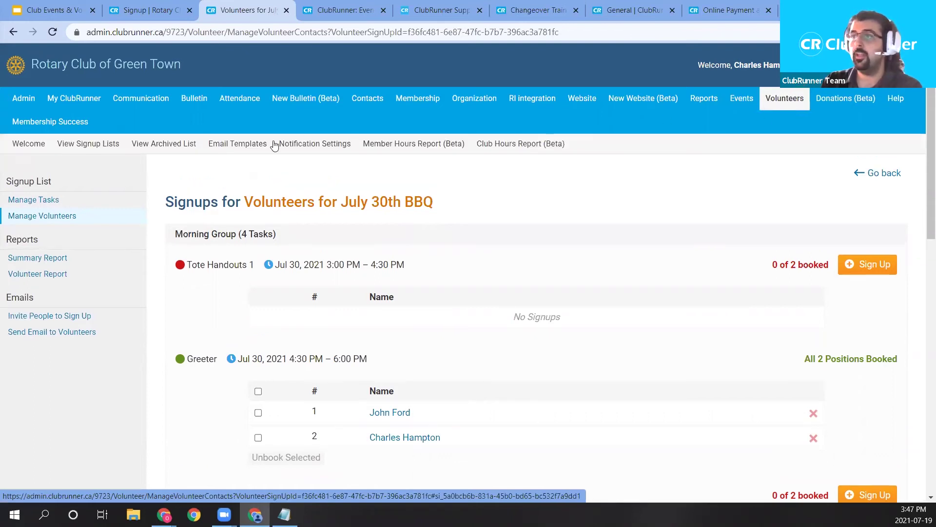
click(81, 145)
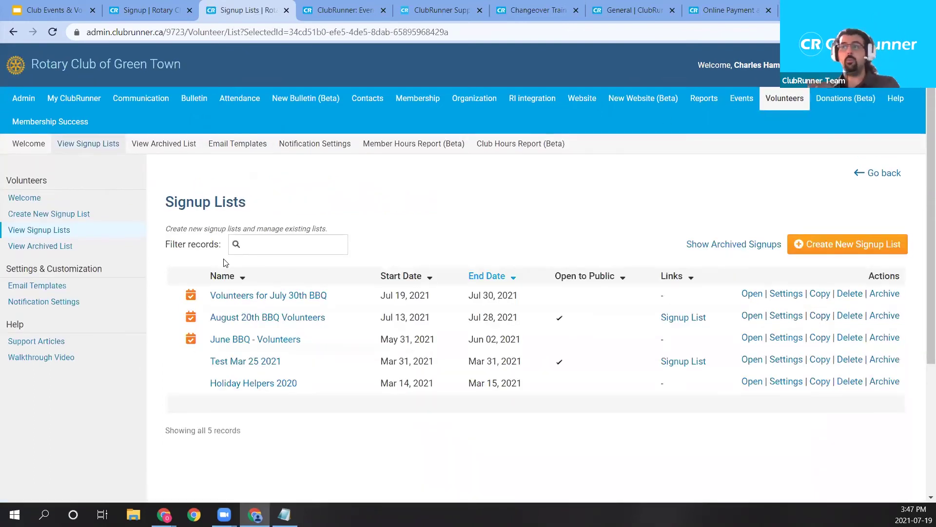
click(252, 299)
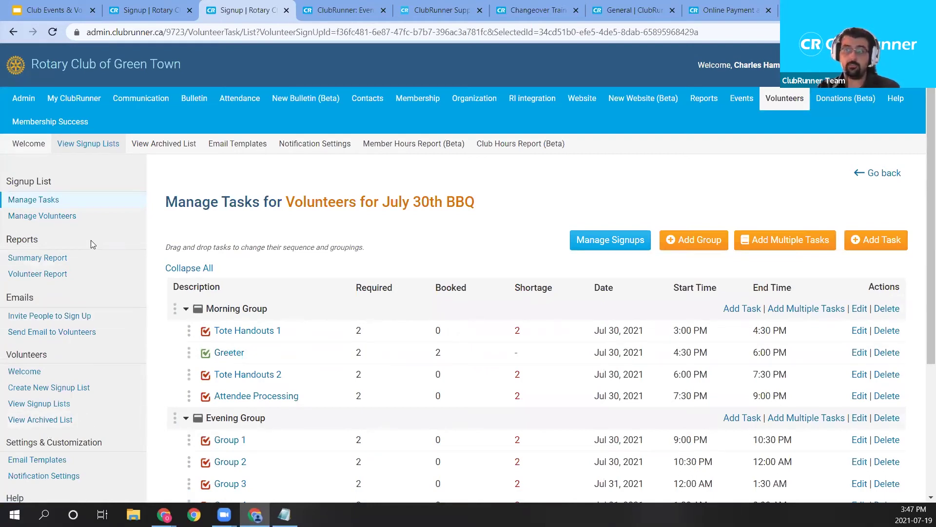
Compose a new email message inviting people to sign up for the Volunteers for July 30th BBQ list.
double_click(22, 298)
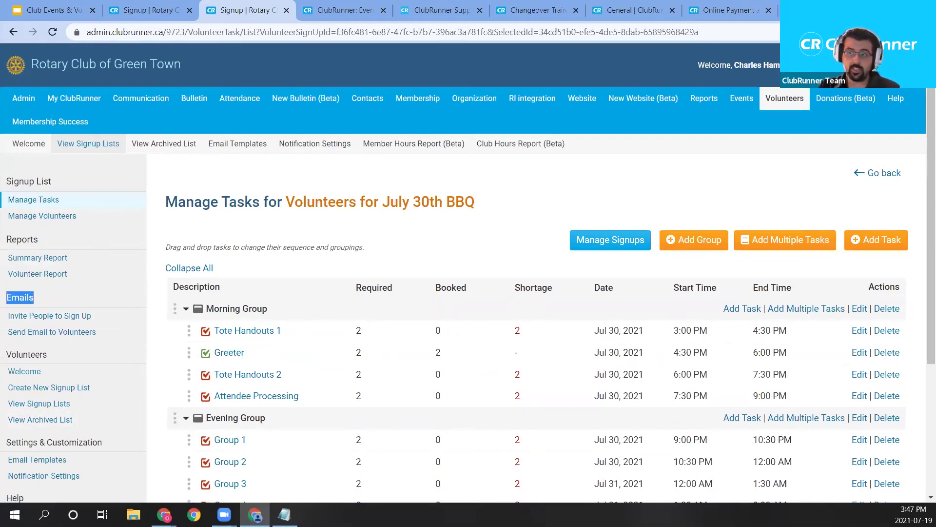
click(81, 318)
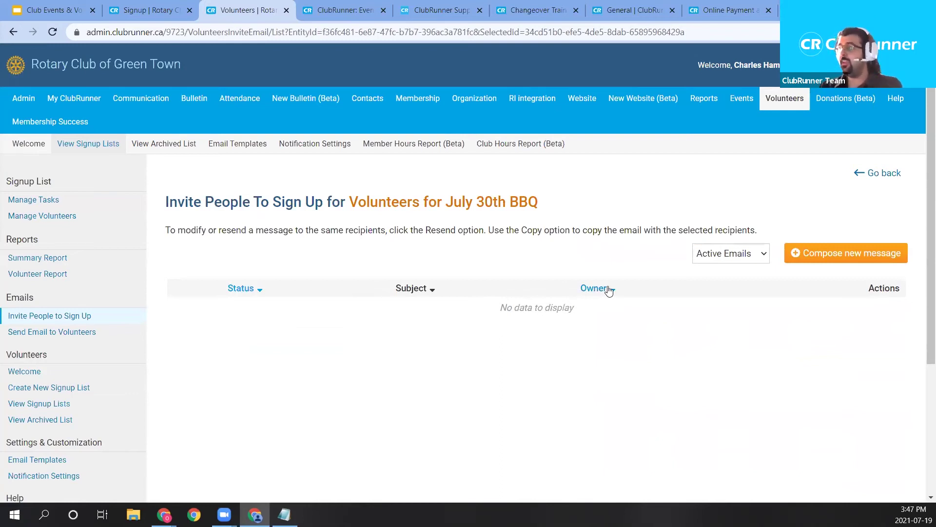
click(836, 260)
Look over the invitation's recipient categories, subject line, and template and merge field options.
scroll(603, 273, down, 1)
scroll(603, 273, down, 1)
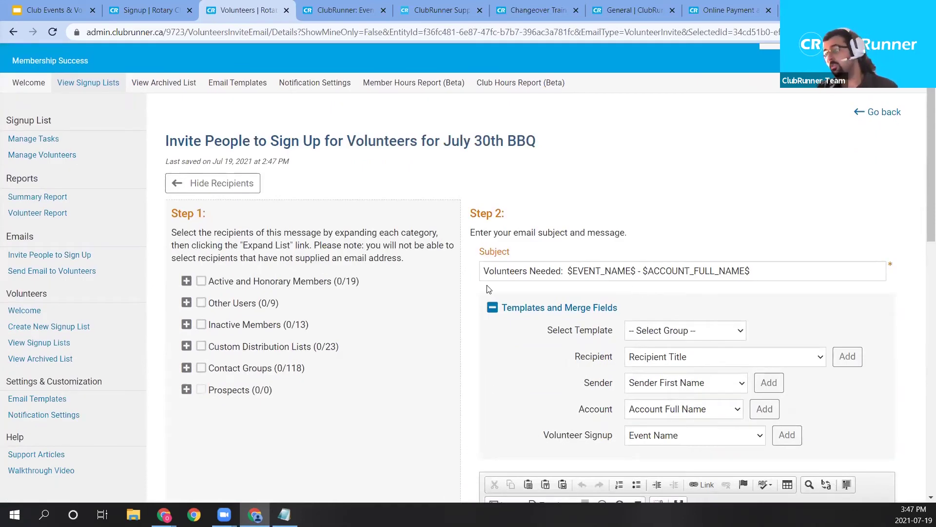
scroll(488, 288, down, 1)
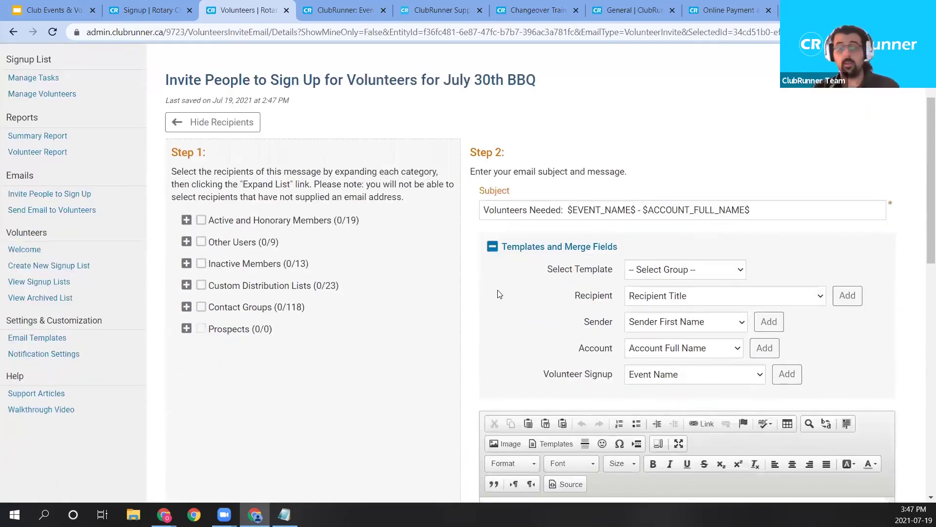
scroll(499, 302, down, 2)
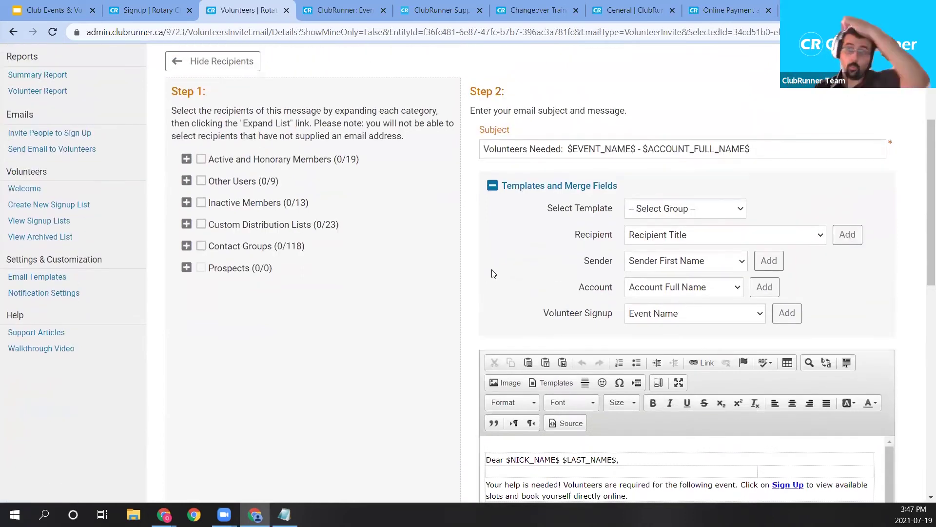
scroll(237, 253, up, 1)
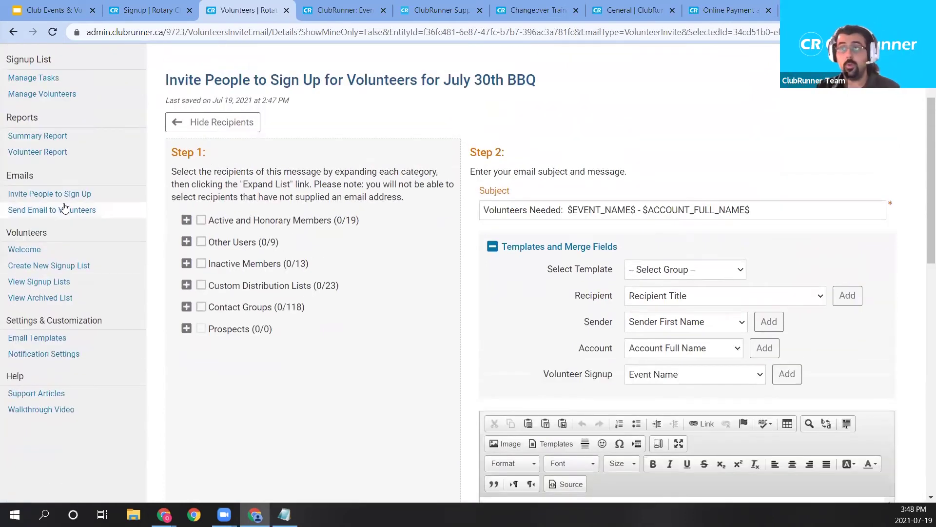
scroll(550, 236, down, 5)
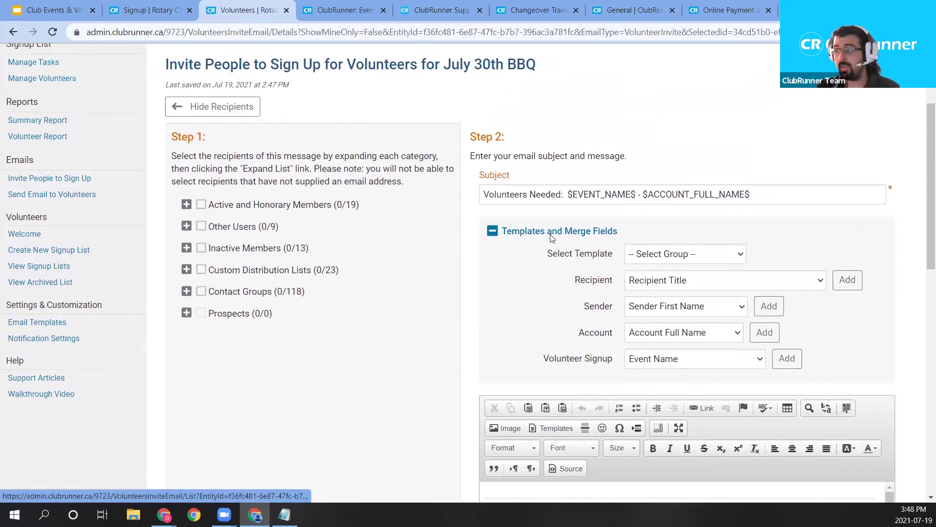
scroll(577, 293, down, 2)
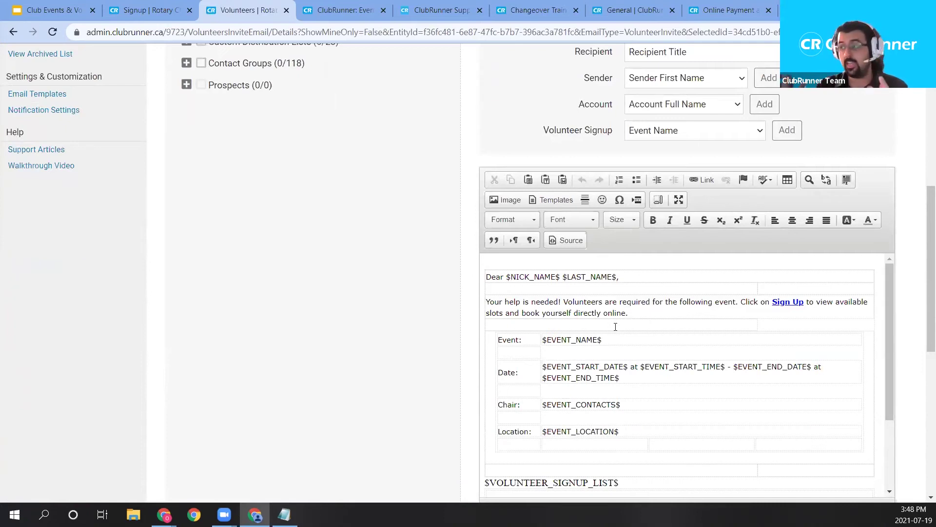
Examine the merge fields in the invitation's message body, including $VOLUNTEER_SIGNUP_LIST$ and the recipient name fields in the greeting.
drag(527, 268, 683, 454)
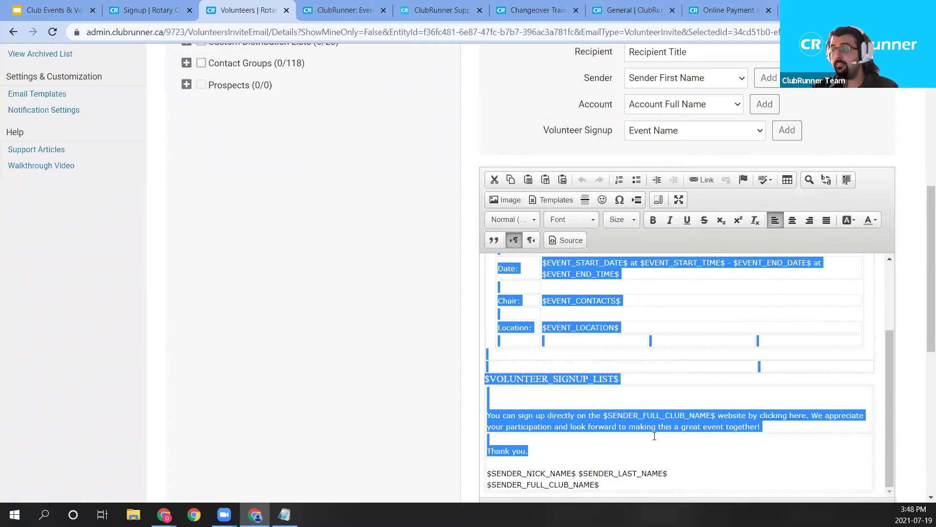
click(658, 439)
drag(625, 378, 615, 378)
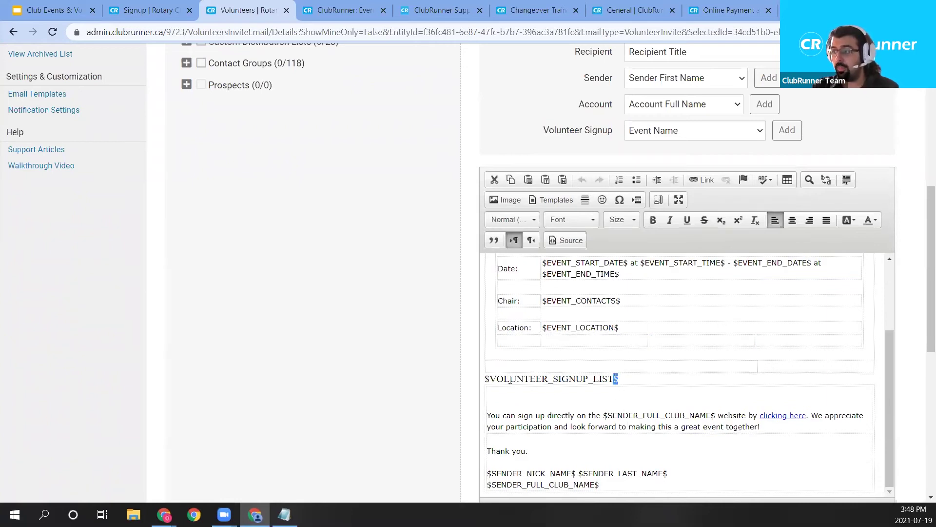
drag(490, 379, 485, 379)
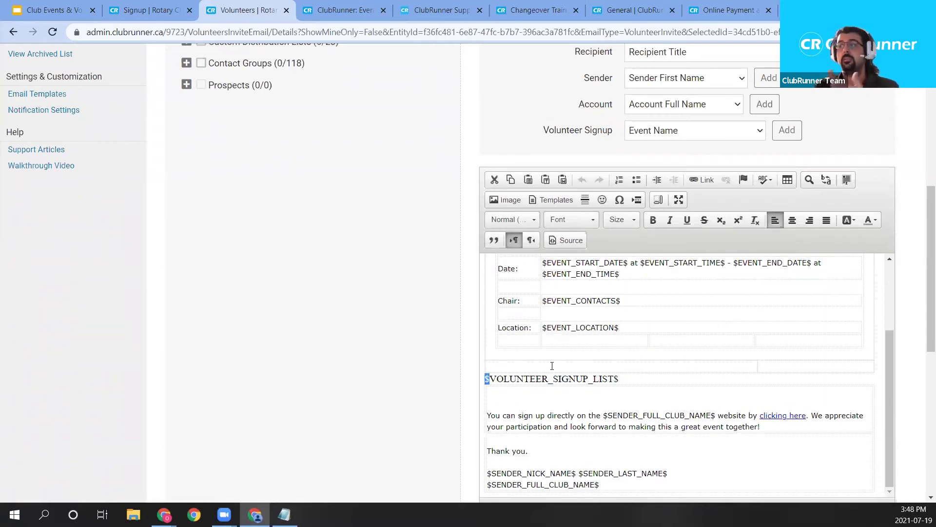
drag(620, 378, 485, 379)
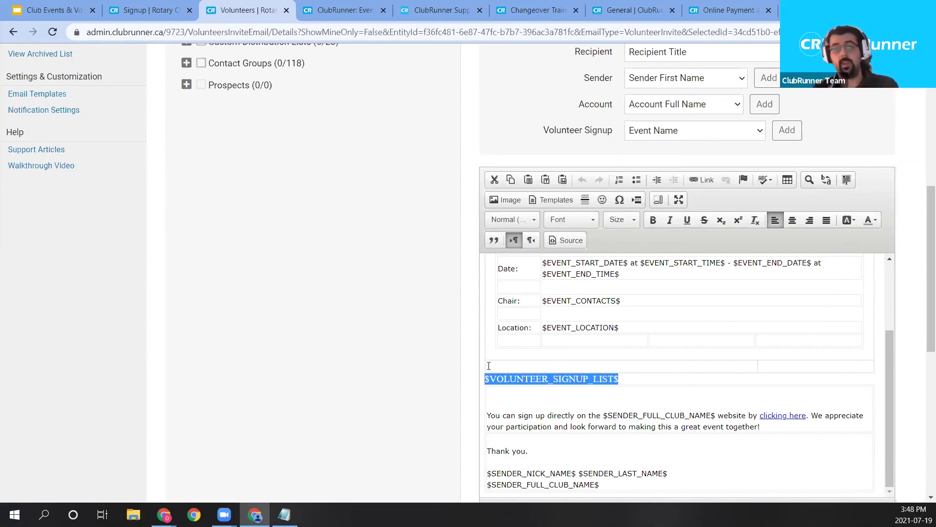
scroll(557, 333, up, 5)
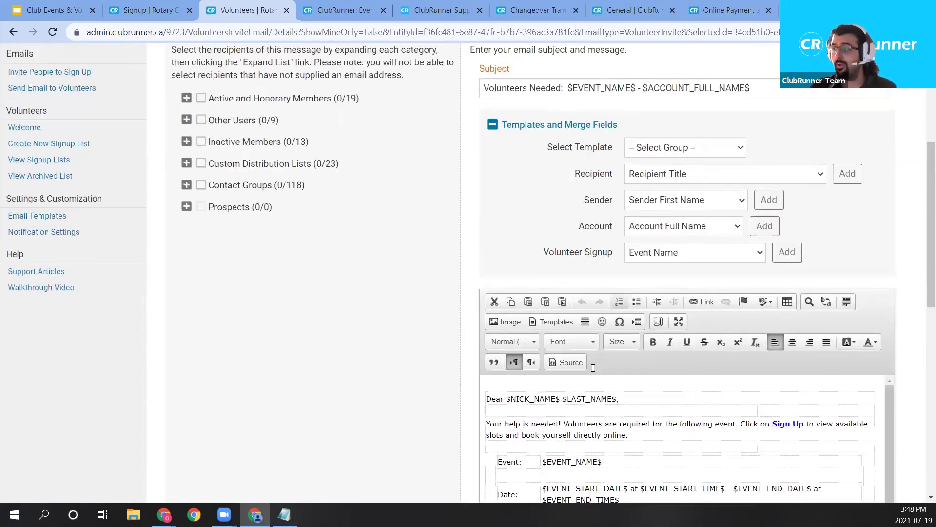
drag(626, 402, 511, 400)
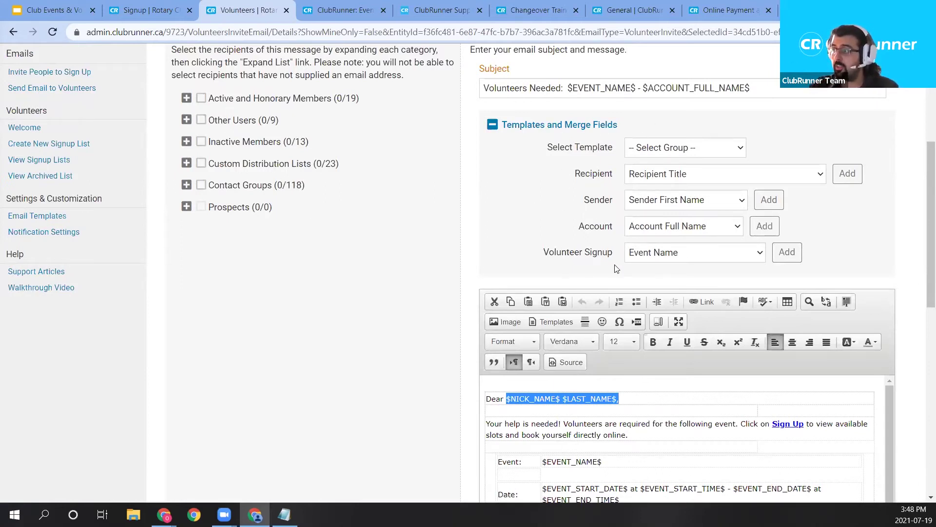
scroll(635, 242, down, 1)
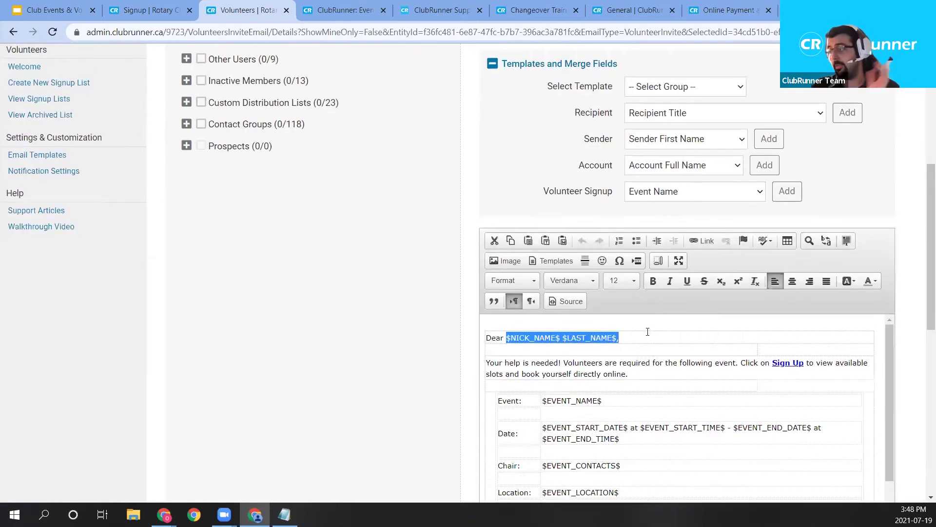
Insert the Sender Last Name merge field in the message body after the sentence ending "book yourself directly online.".
click(640, 376)
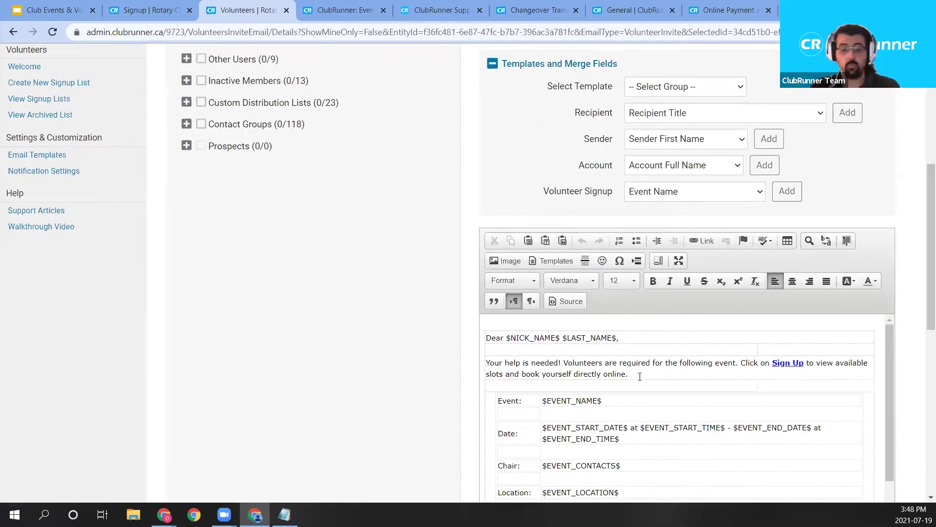
scroll(681, 319, up, 1)
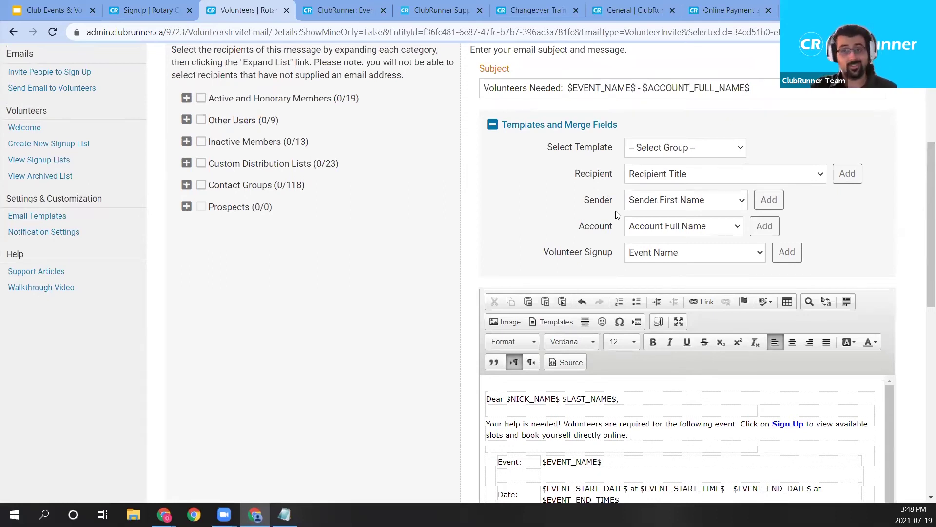
click(721, 203)
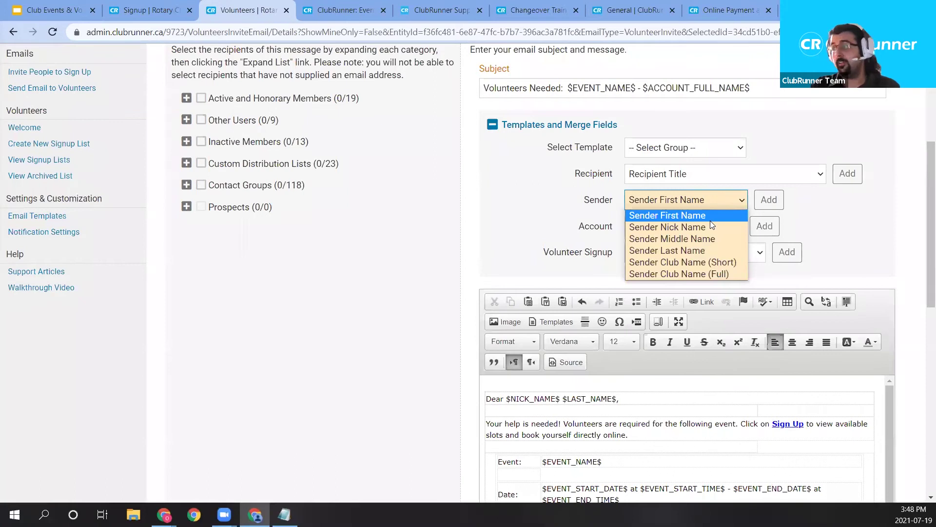
click(704, 250)
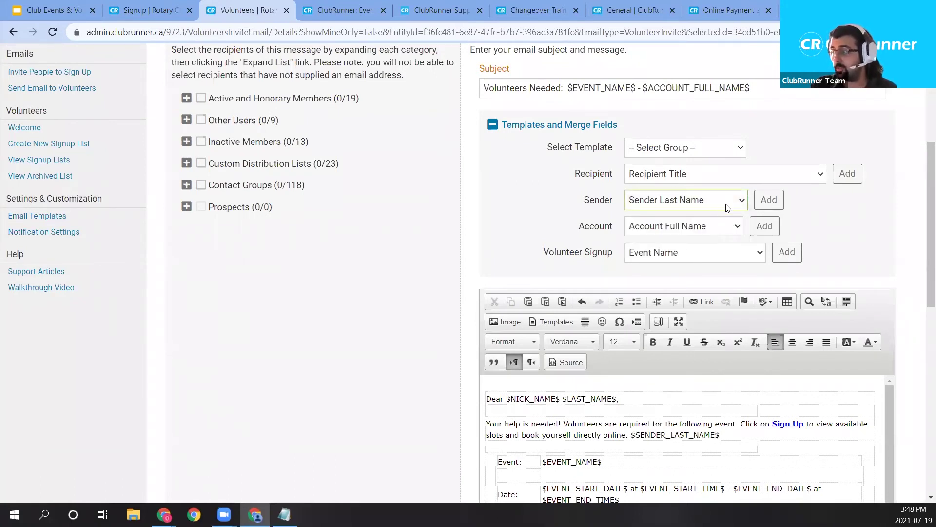
Delete the $SENDER_LAST_NAME$ merge field after "book yourself directly online." in the invitation message.
drag(703, 433, 631, 435)
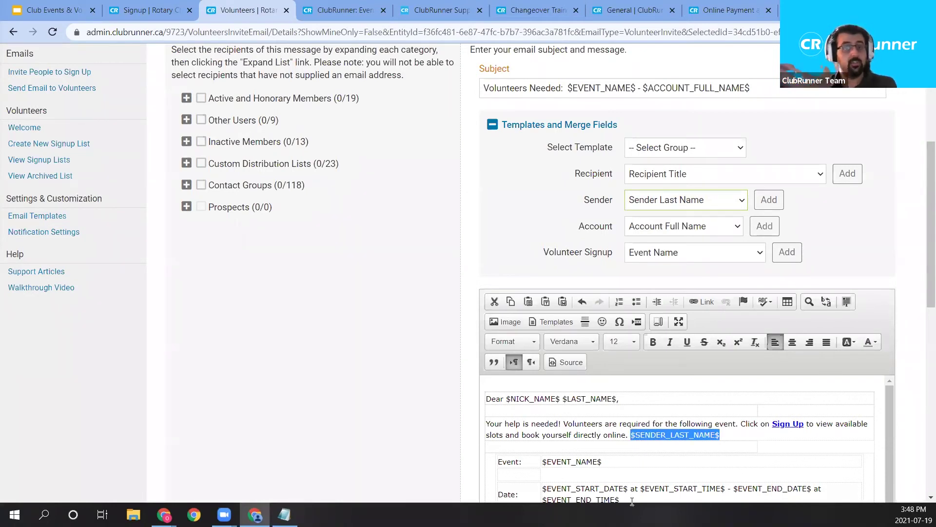
key(Delete)
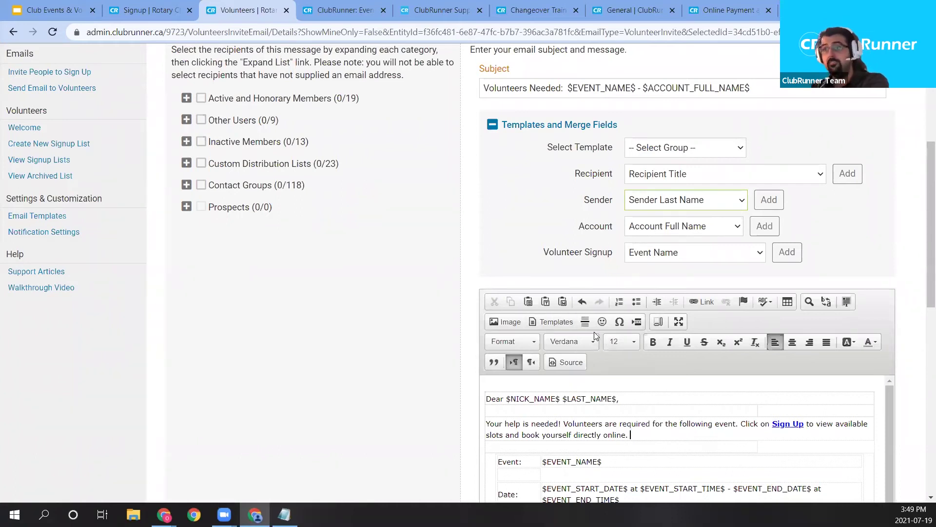
scroll(623, 410, down, 4)
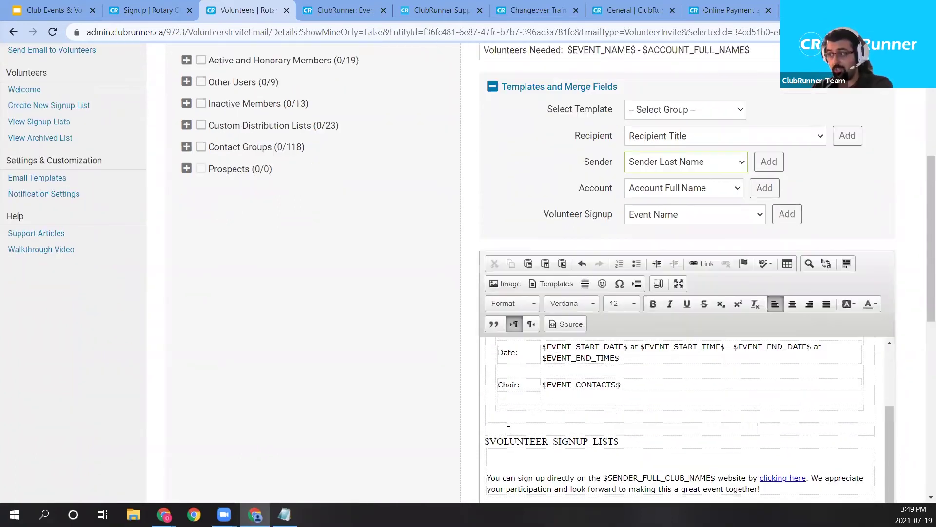
scroll(24, 296, up, 2)
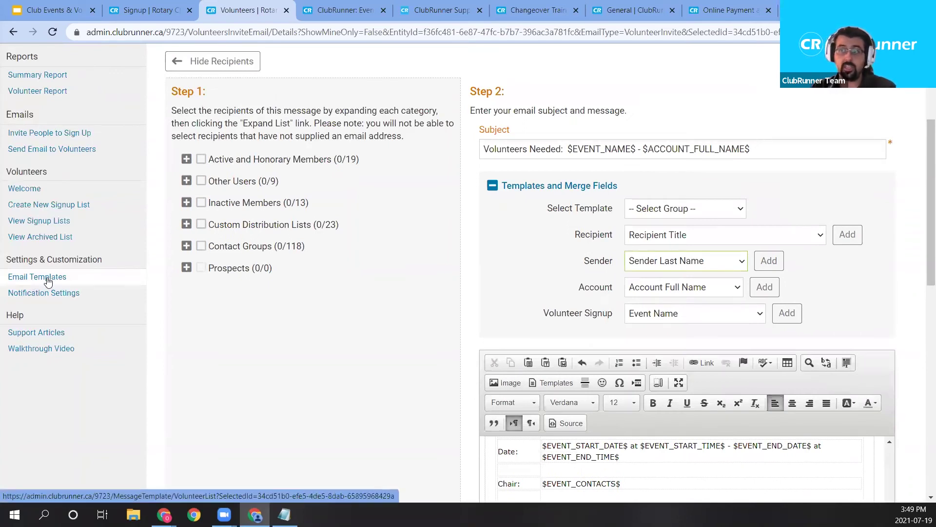
scroll(67, 279, up, 1)
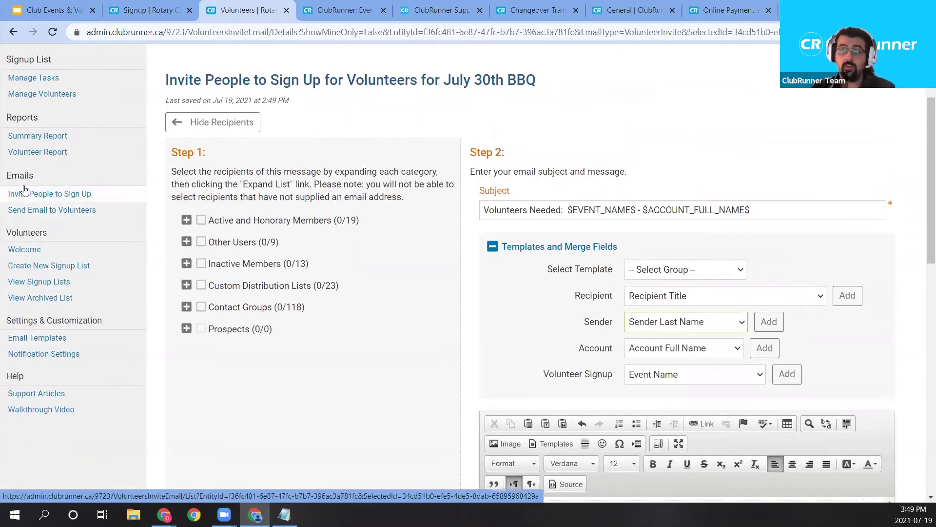
Show the Schedule option for sending the invitation, and return the email to Send right now.
scroll(681, 337, down, 6)
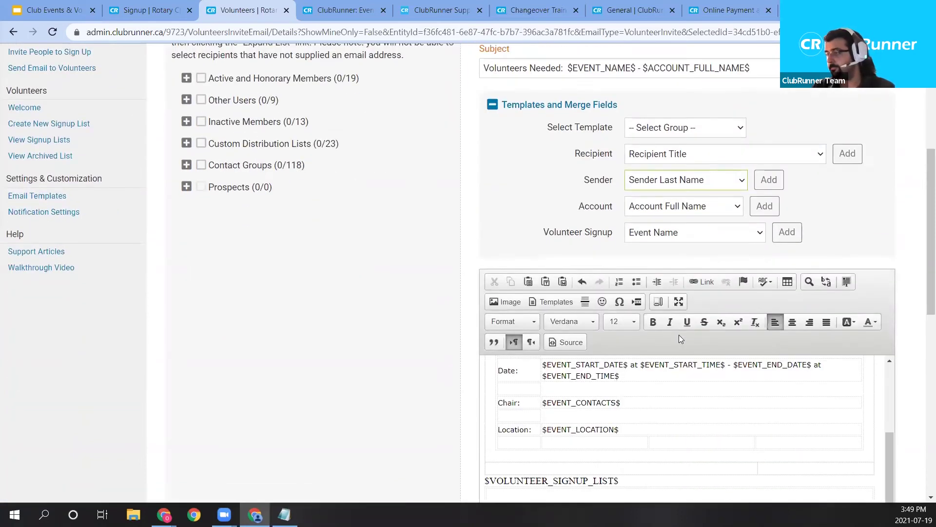
scroll(671, 290, down, 4)
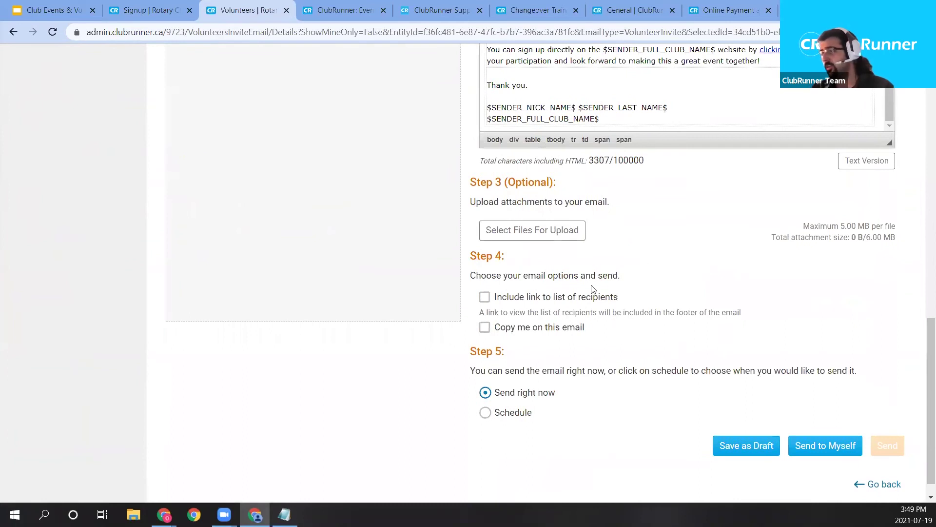
click(512, 413)
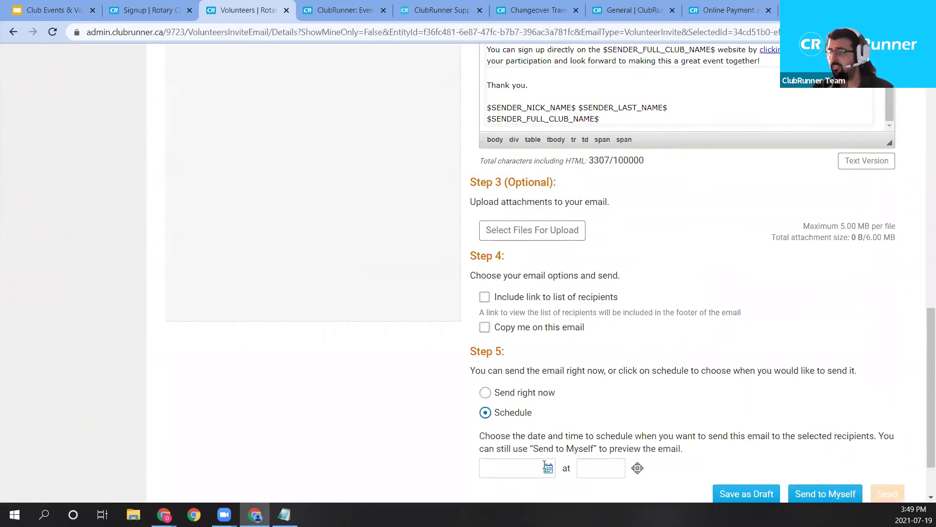
click(520, 398)
scroll(625, 338, up, 3)
scroll(820, 418, down, 2)
Select the whole Active and Honorary Members category as recipients of the invitation.
scroll(339, 203, up, 10)
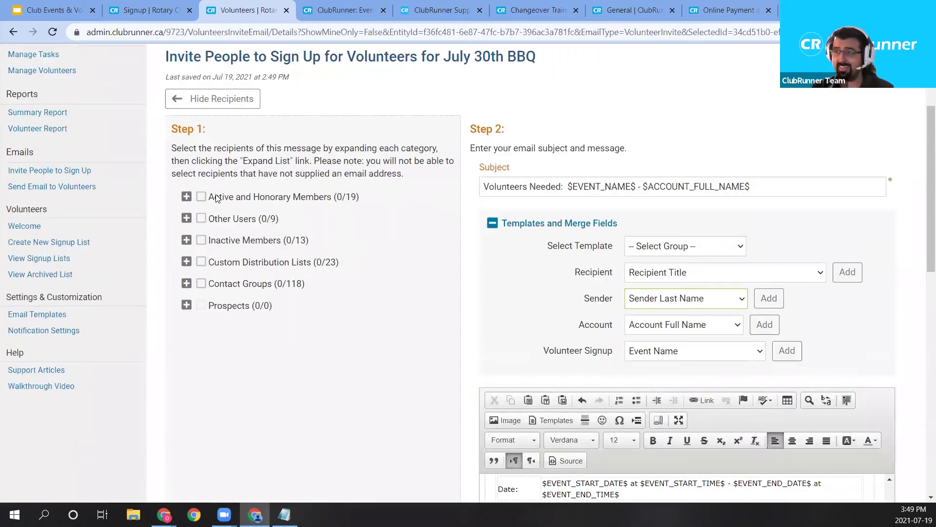
click(188, 197)
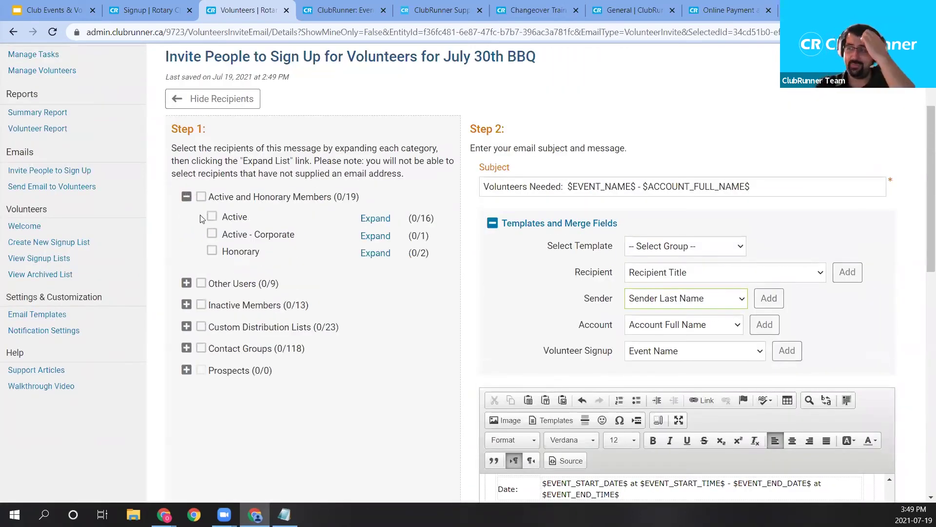
click(205, 198)
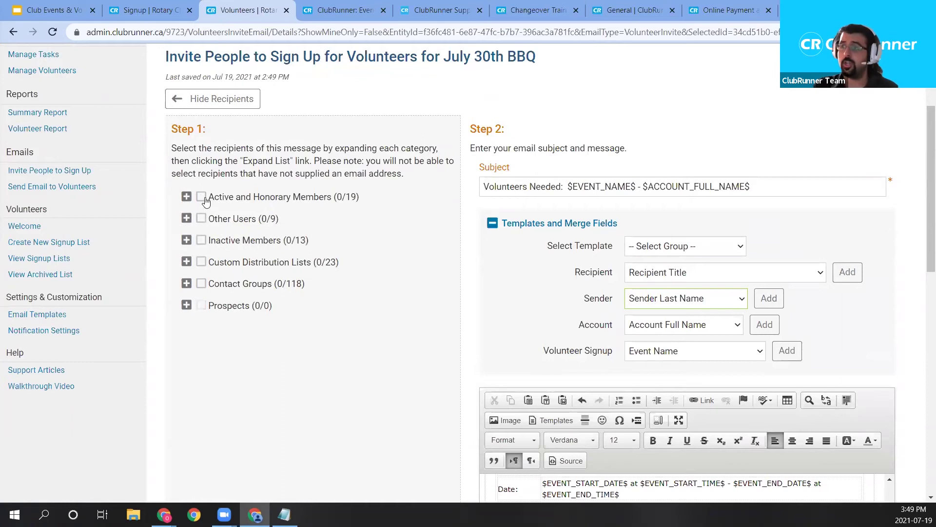
click(204, 199)
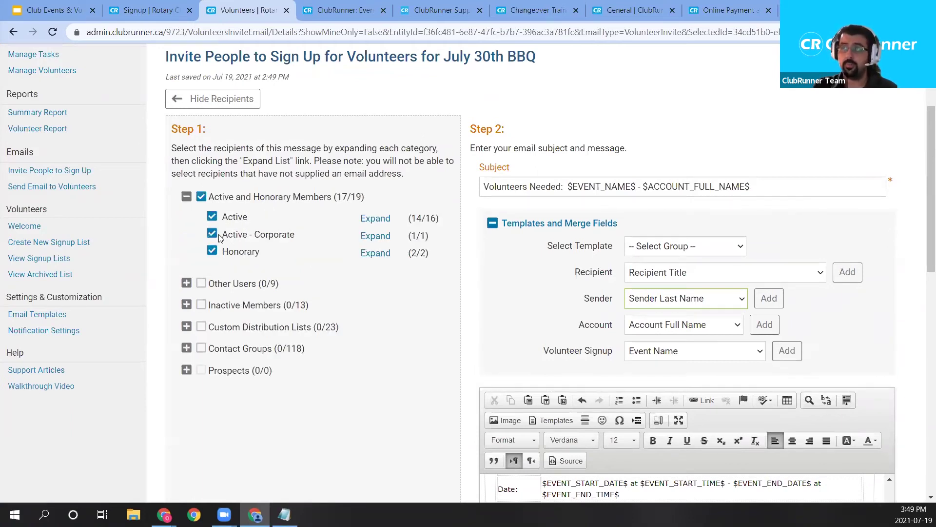
Exclude the sixth listed member from the Active group's recipients.
click(383, 221)
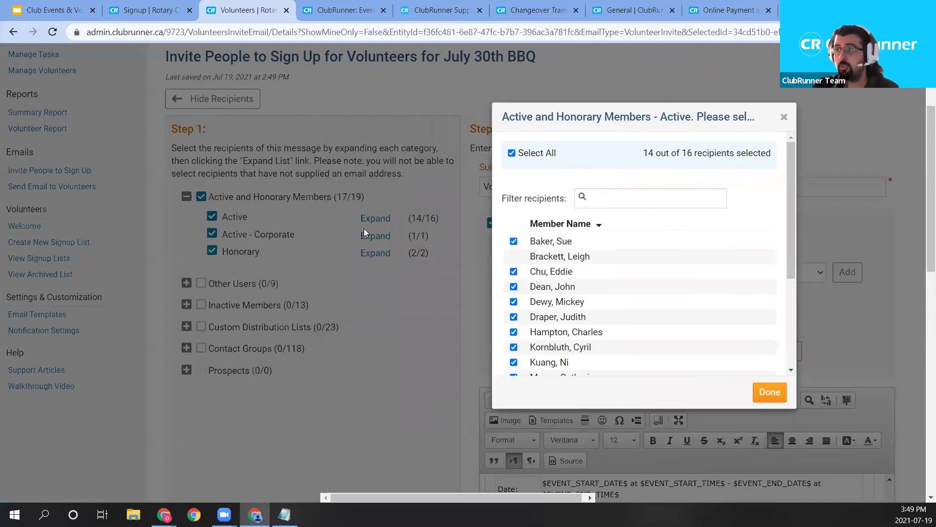
click(514, 317)
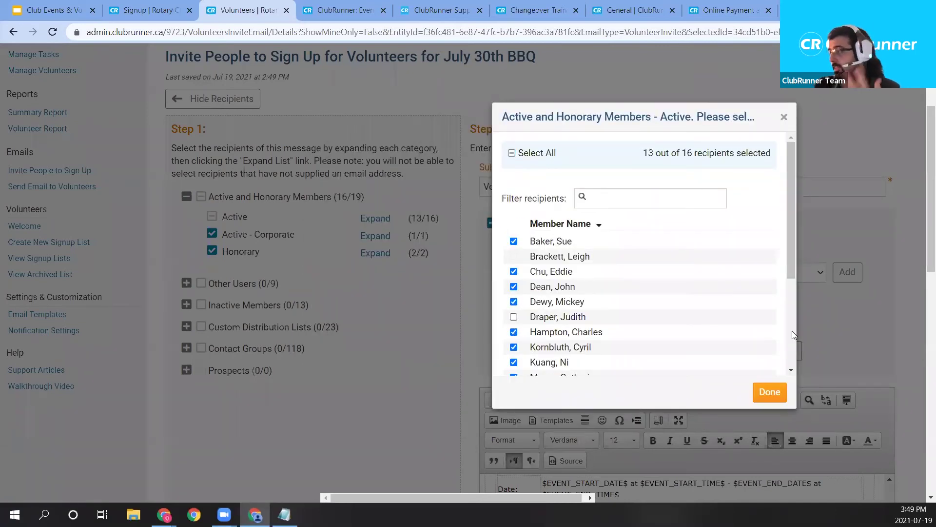
click(761, 395)
Send the volunteer invitation email to the selected recipients and confirm the sending.
scroll(757, 287, down, 5)
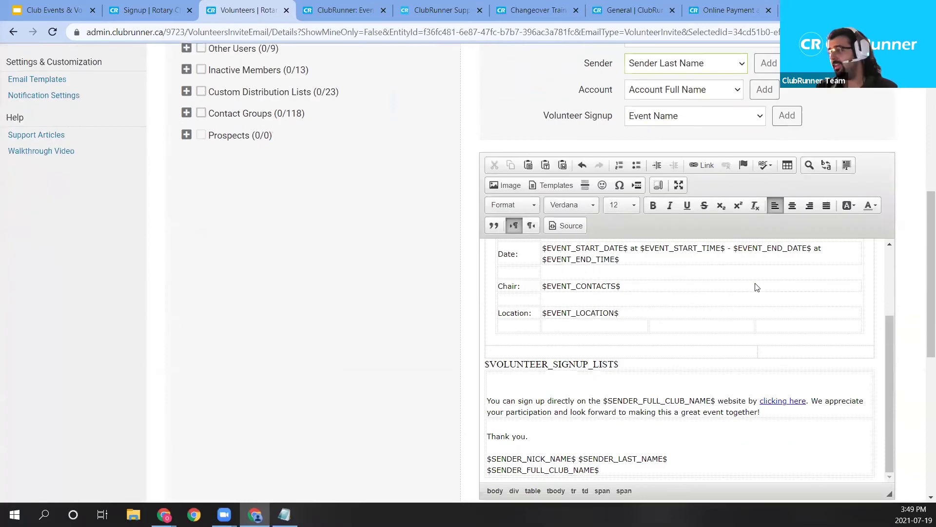
scroll(757, 287, down, 8)
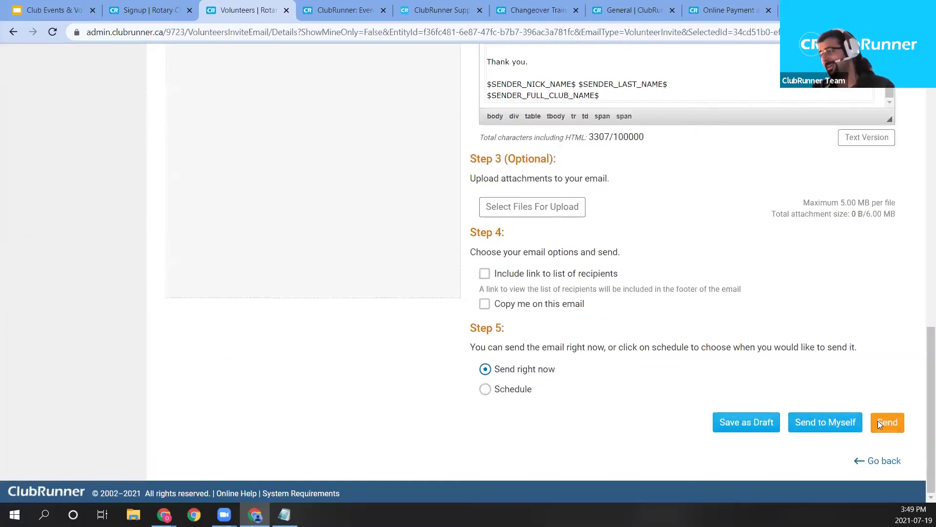
click(878, 423)
scroll(589, 311, up, 3)
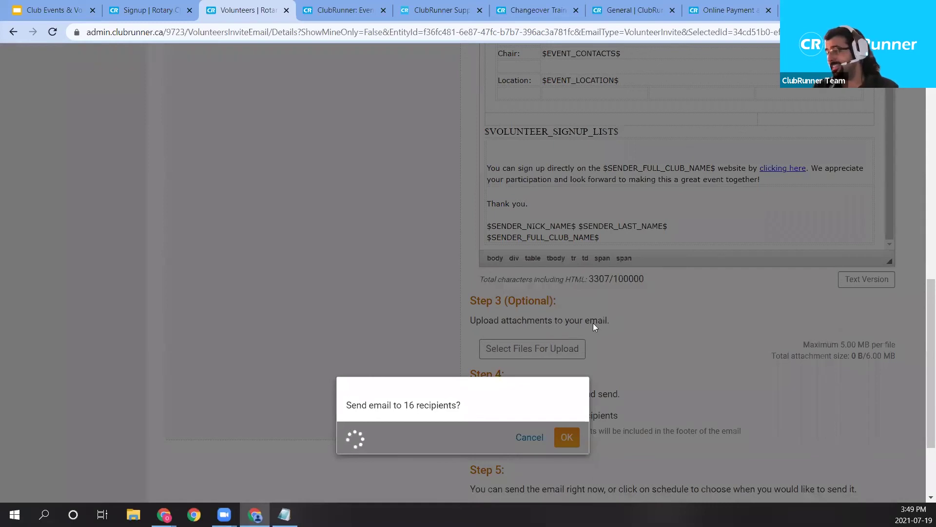
scroll(594, 318, up, 6)
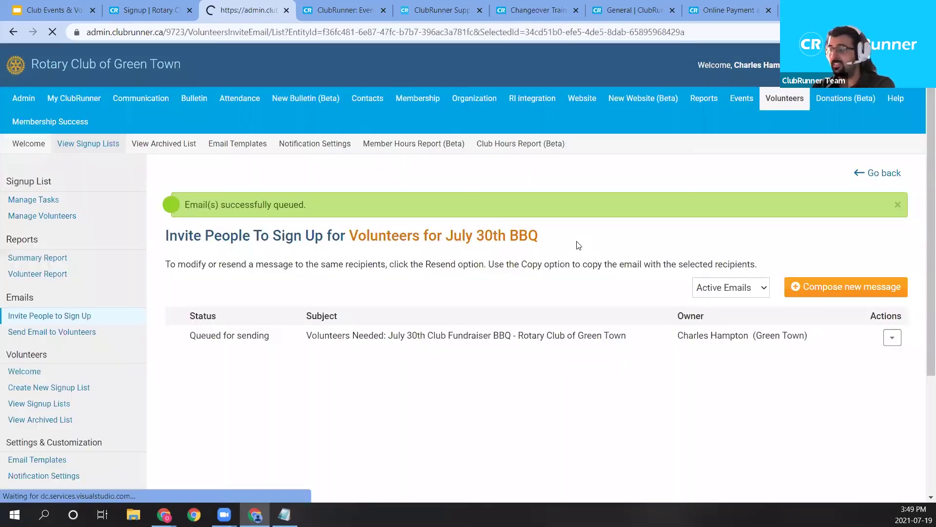
Check the sending status of the volunteer invitation in the list of active emails.
drag(268, 341, 189, 343)
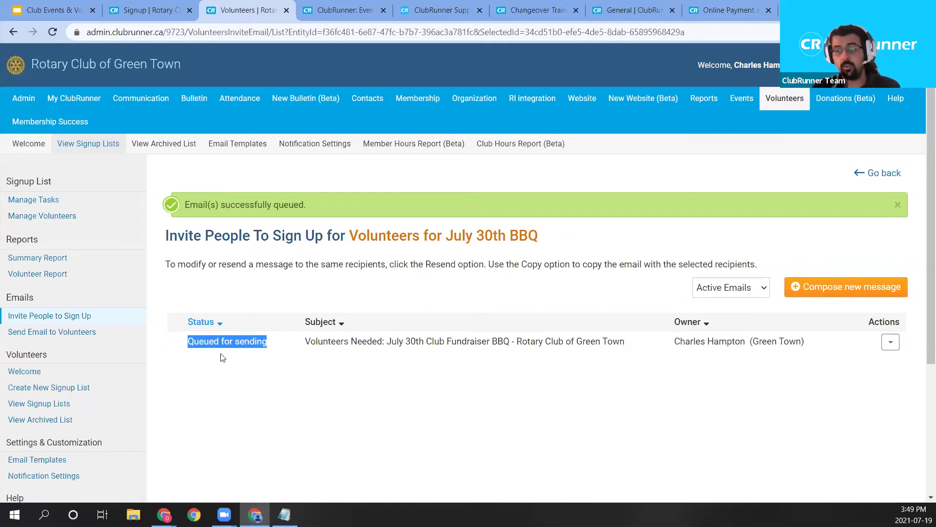
scroll(225, 366, down, 1)
scroll(225, 371, up, 1)
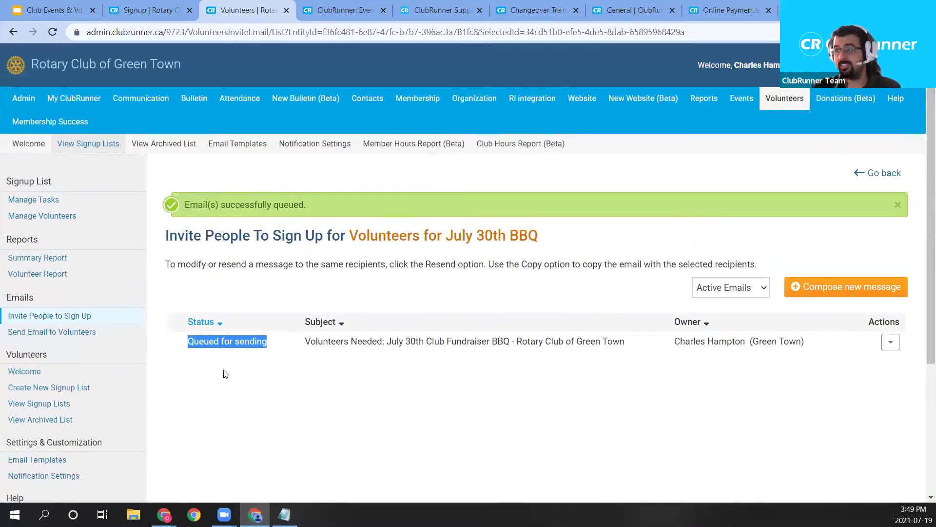
Open the volunteer email templates and review the types and names of the custom and system templates.
scroll(29, 373, down, 1)
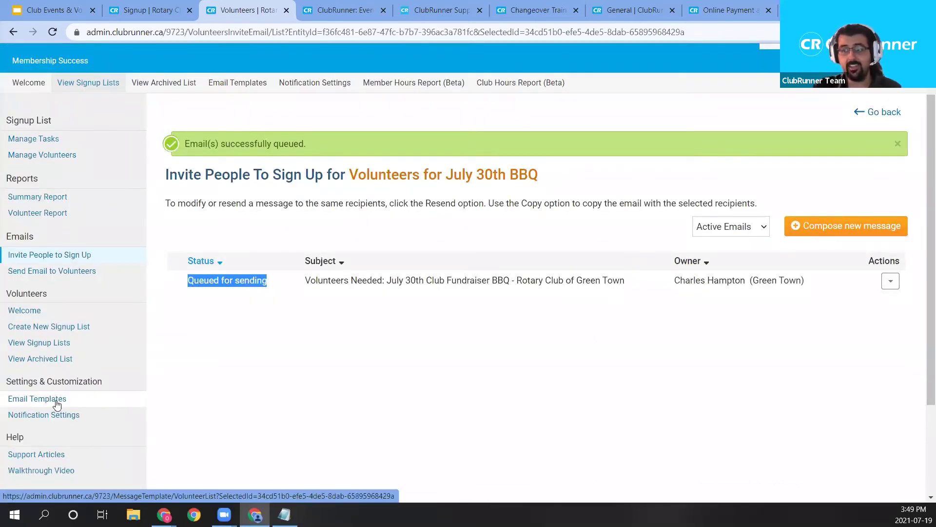
click(55, 400)
scroll(462, 313, down, 1)
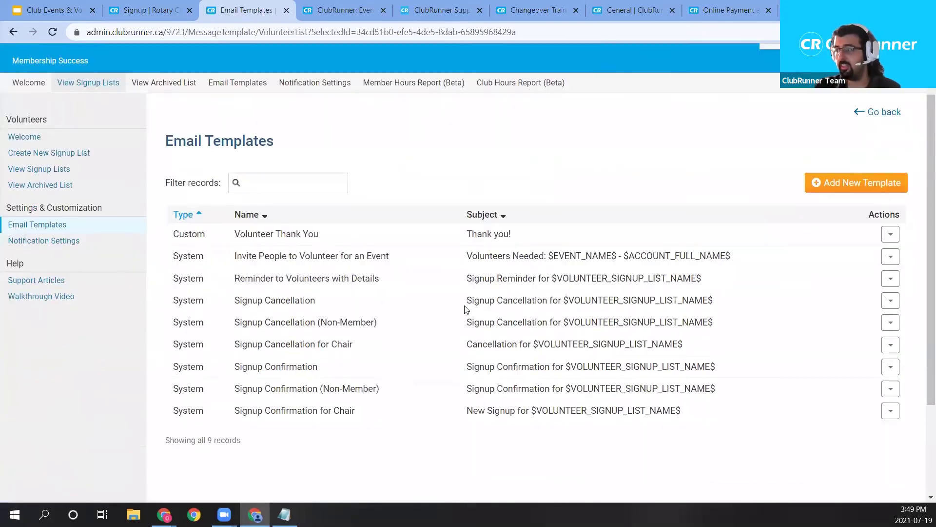
drag(229, 233, 317, 293)
click(360, 372)
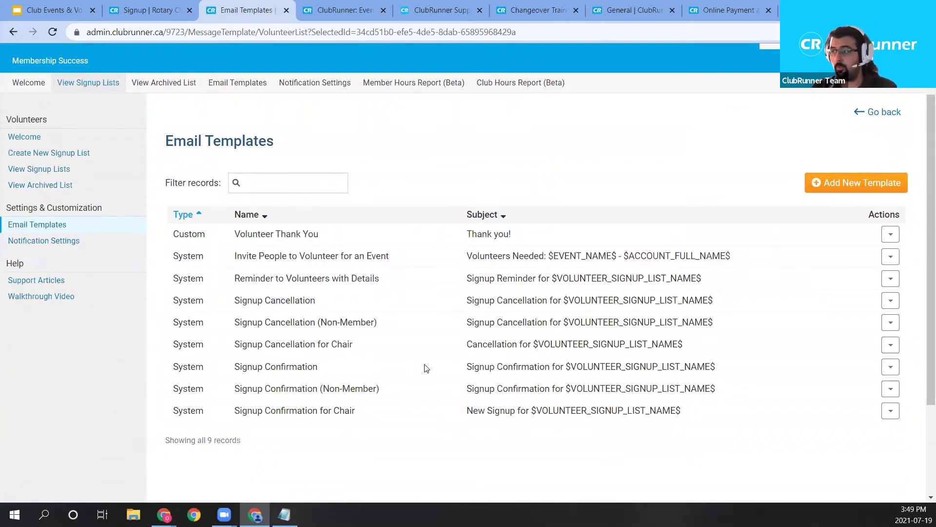
drag(167, 263, 211, 423)
click(249, 412)
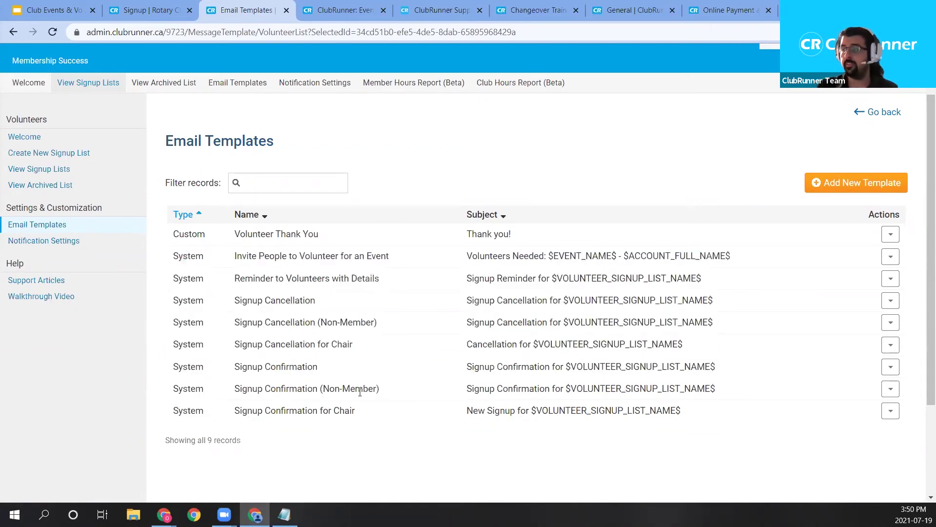
drag(317, 371, 227, 370)
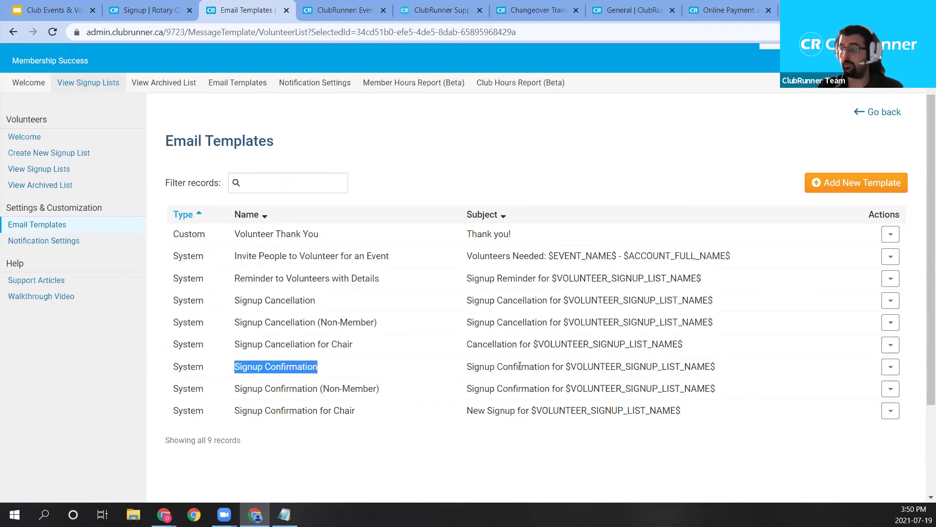
drag(379, 388, 242, 388)
Preview the Signup Confirmation template, and check the actions offered for the Invite People to Volunteer for an Event template.
click(891, 367)
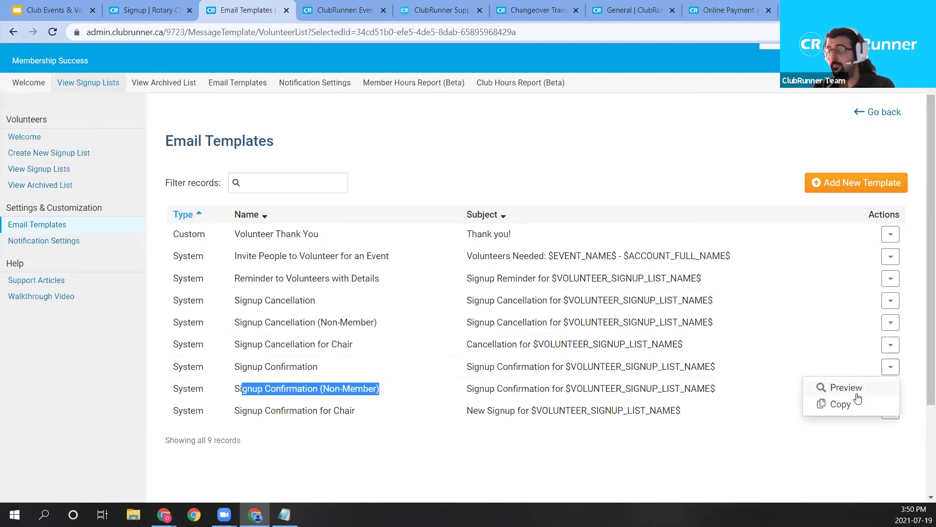
click(847, 387)
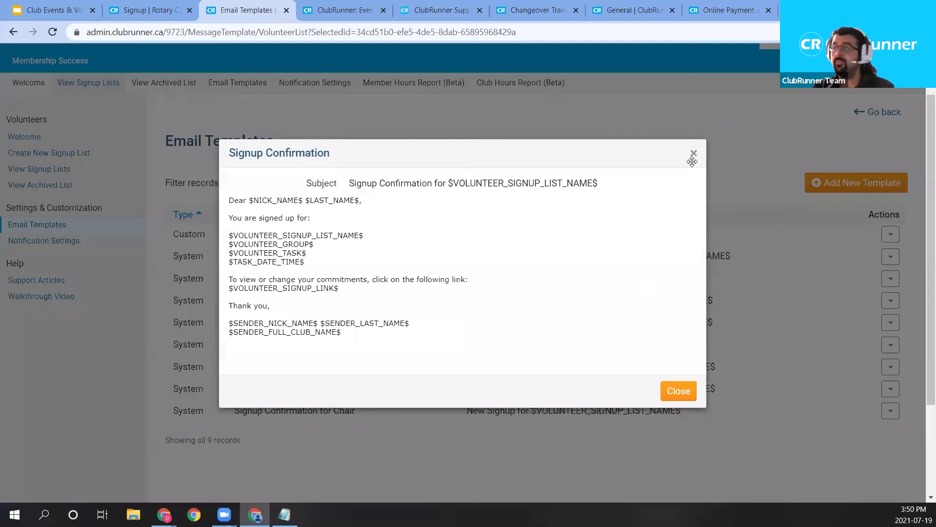
click(693, 152)
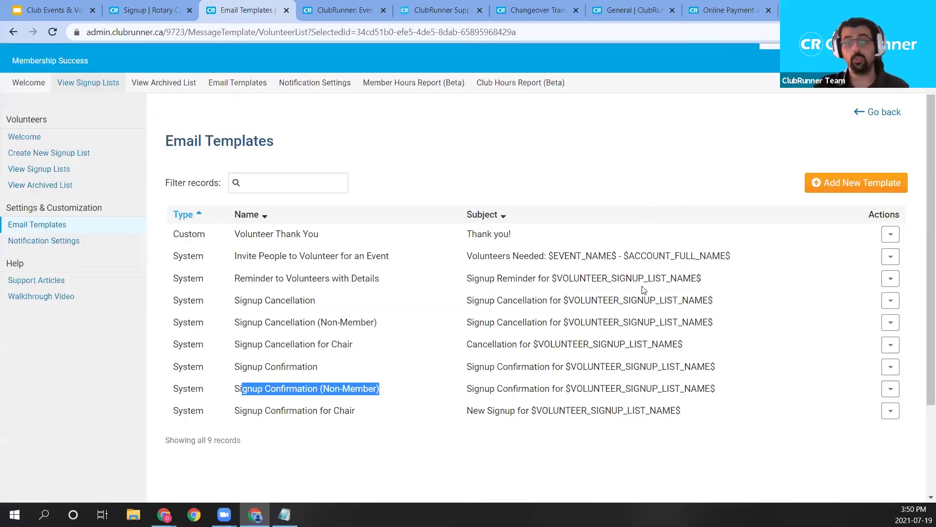
click(891, 256)
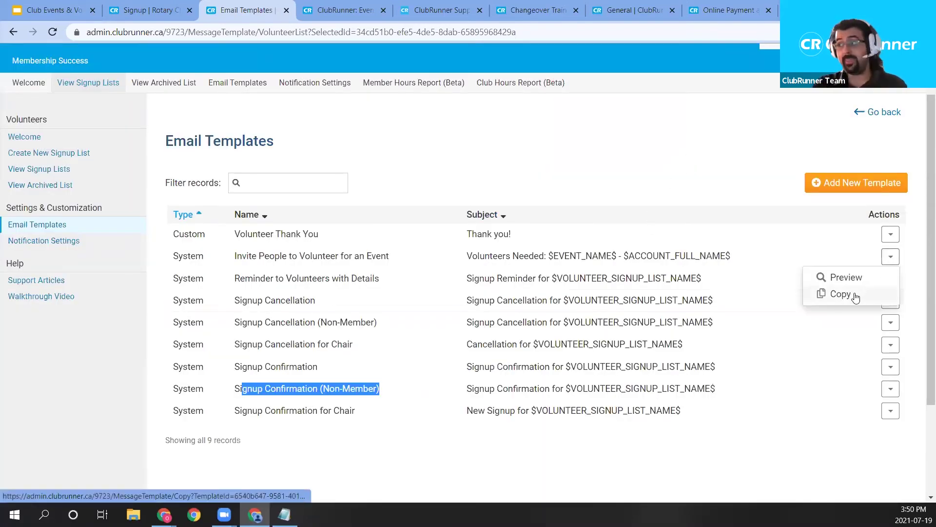
click(760, 156)
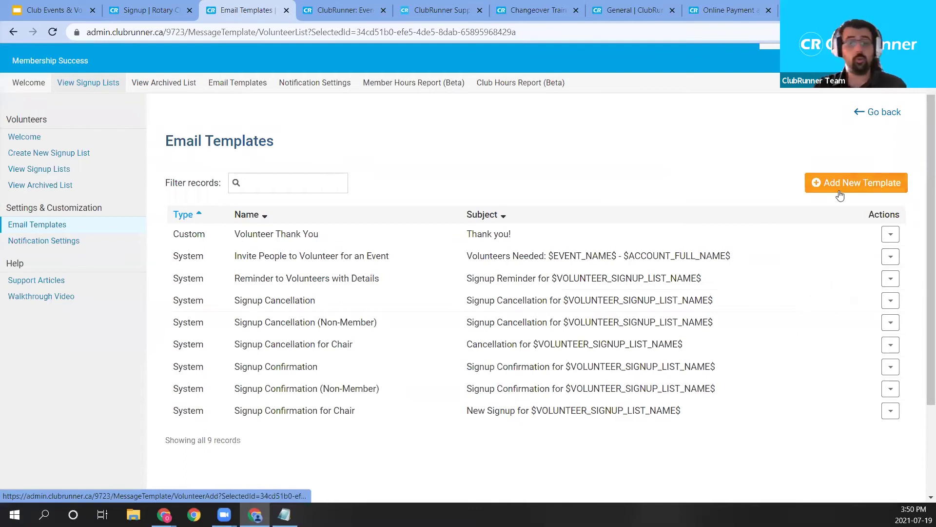
Add a new volunteer email template and name it Small Volunteer Email Template.
click(840, 193)
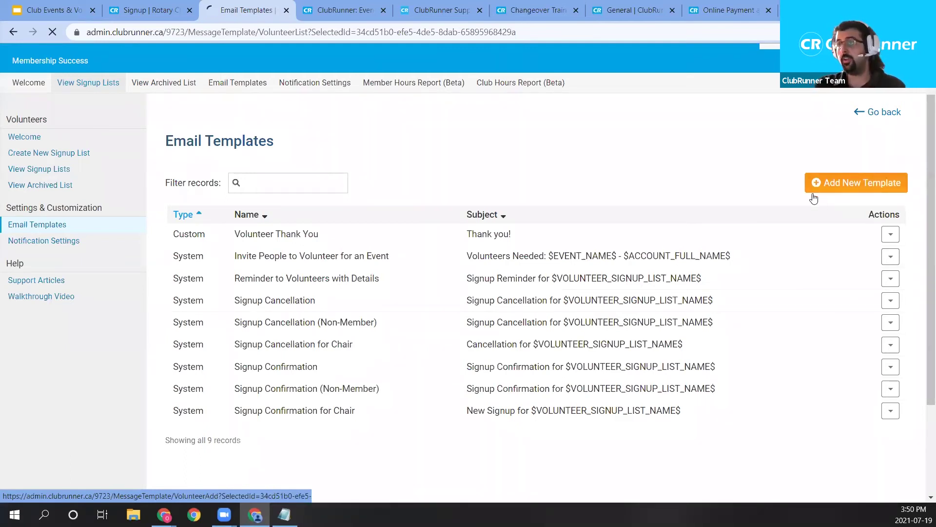
text(Small Volunteer Email Template)
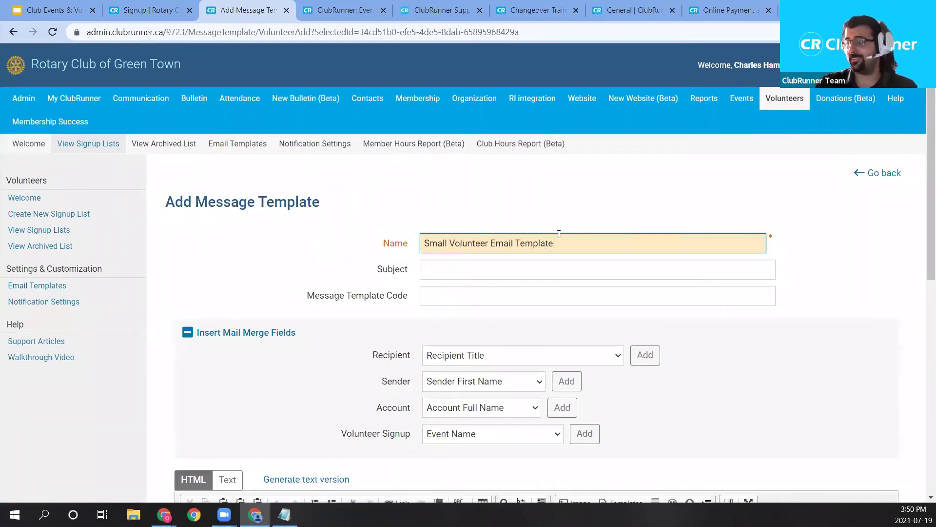
scroll(559, 234, down, 3)
scroll(549, 96, up, 1)
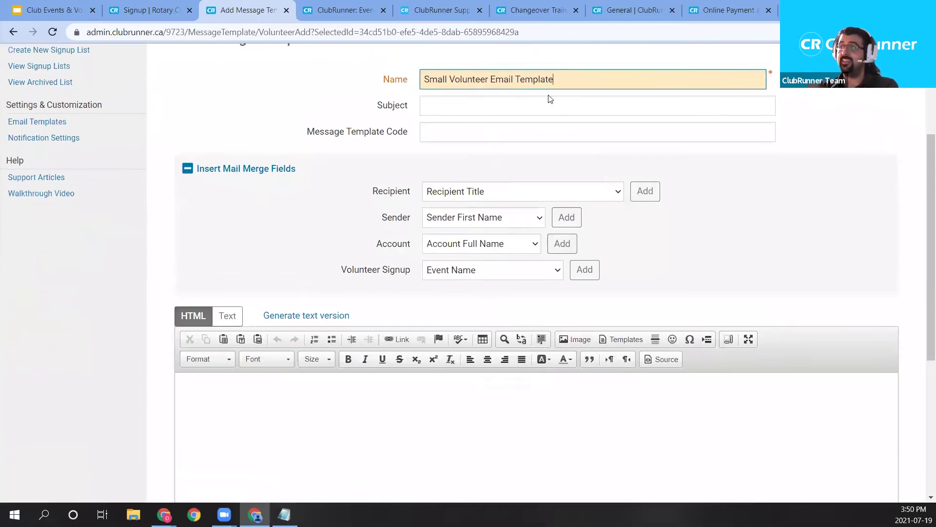
Set the template's subject to "Volunteer Email Confirmation (Short)".
click(526, 150)
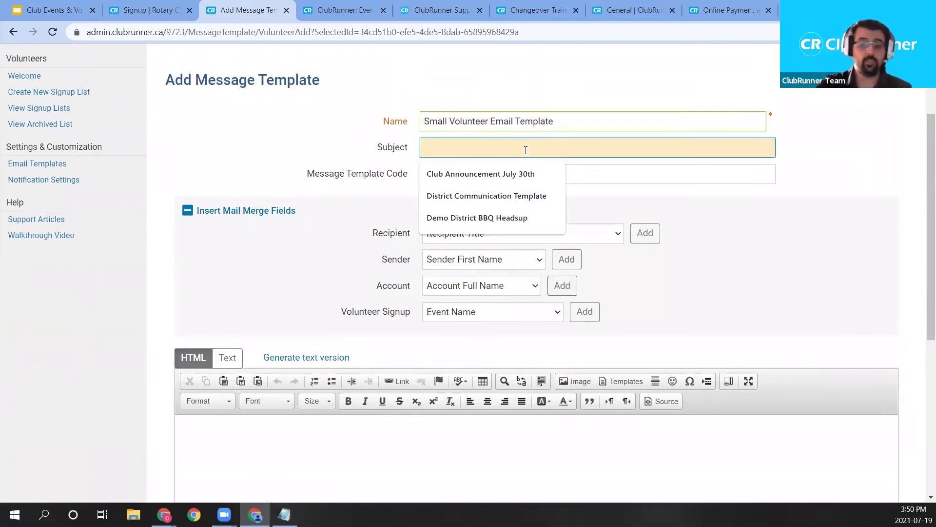
text(Shorter)
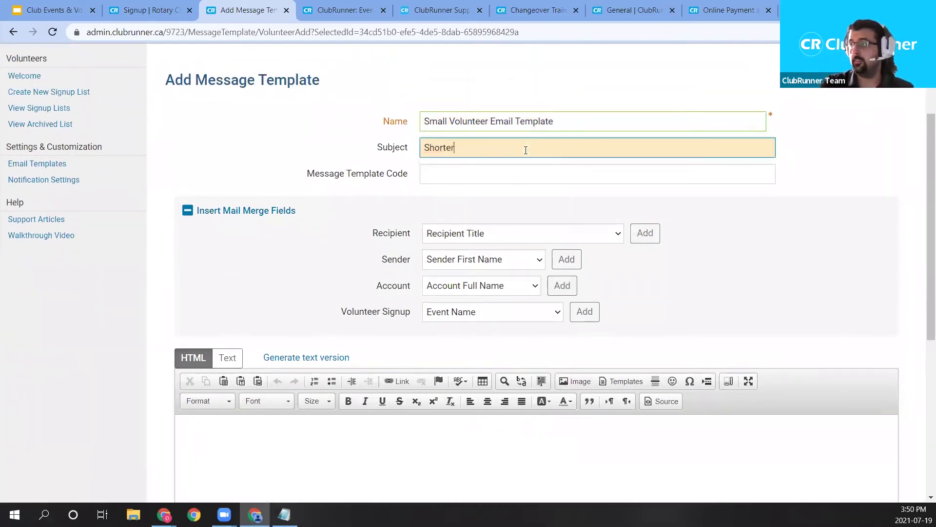
text(Volunteer Email Confirmation ()
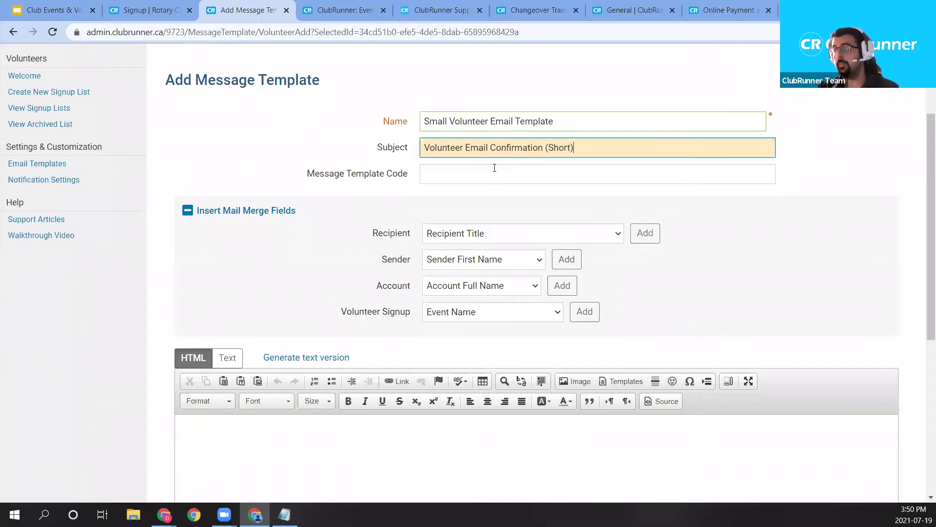
scroll(484, 193, down, 1)
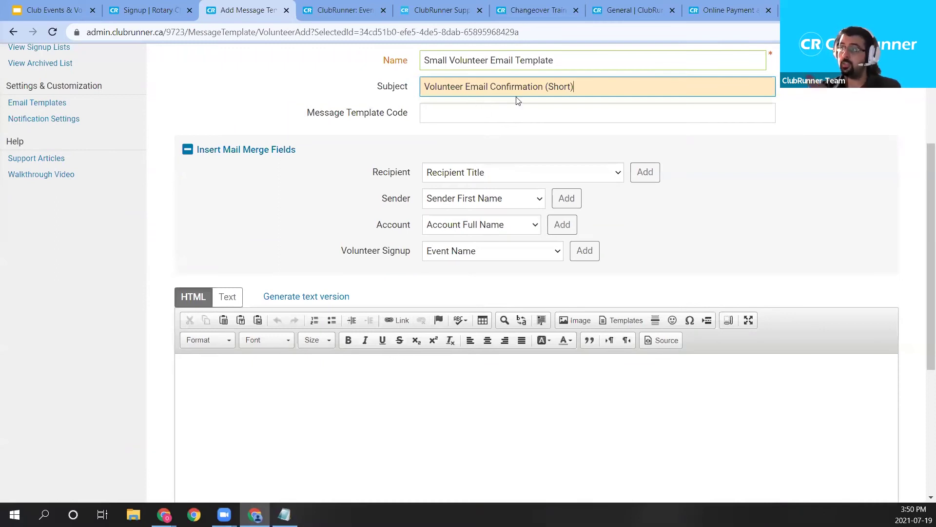
drag(556, 60, 429, 61)
key(Tab)
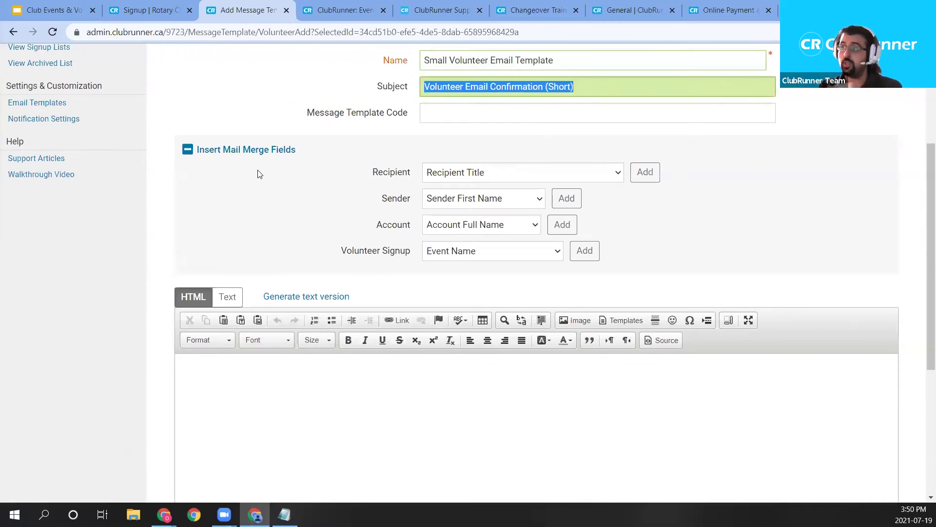
Start the message body with "Hello" followed by the Recipient First Name and Recipient Last Name merge fields and a comma.
click(475, 402)
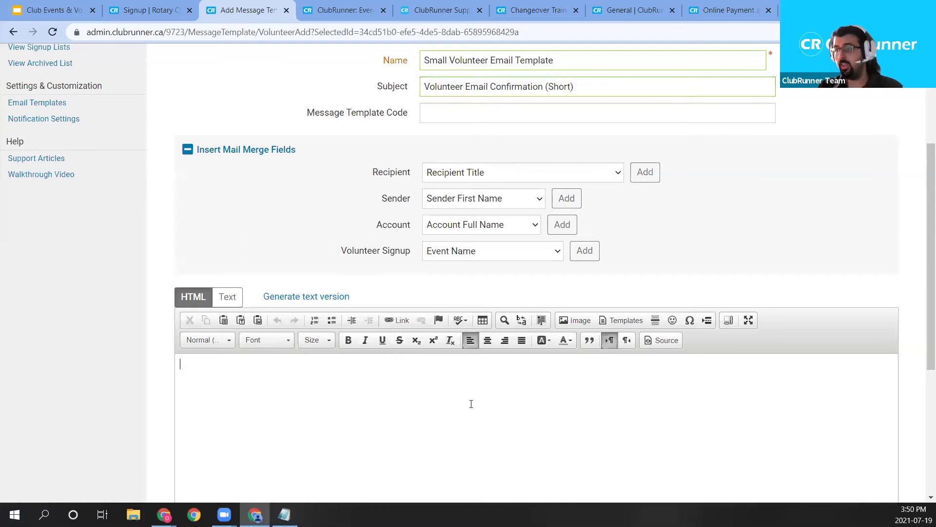
text(Hello)
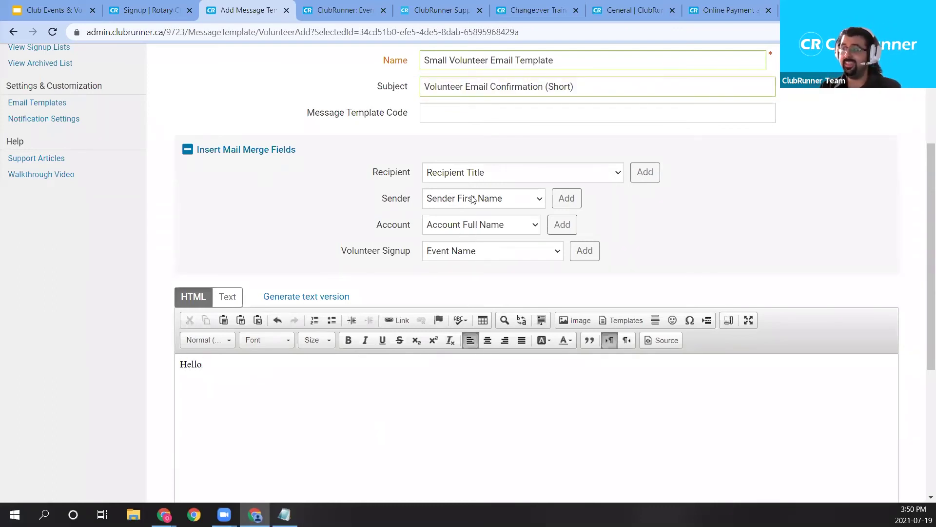
click(487, 180)
click(607, 197)
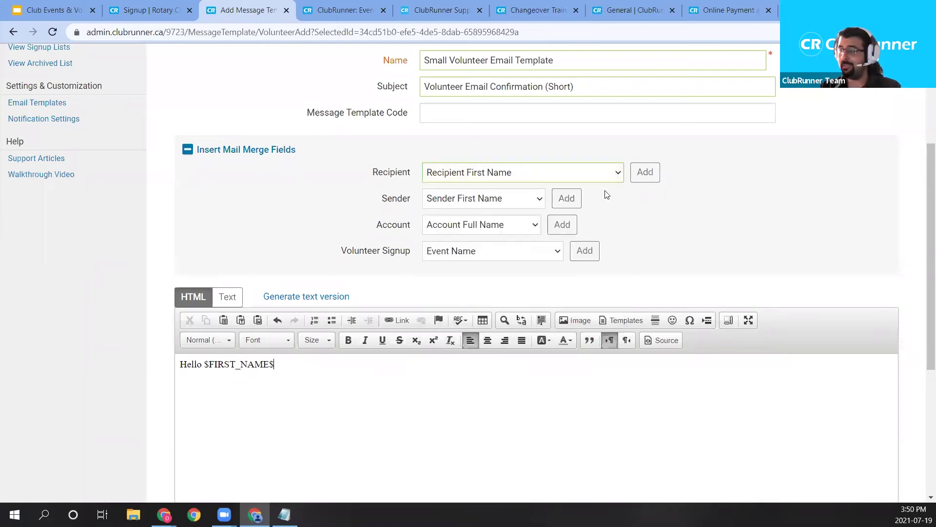
click(589, 169)
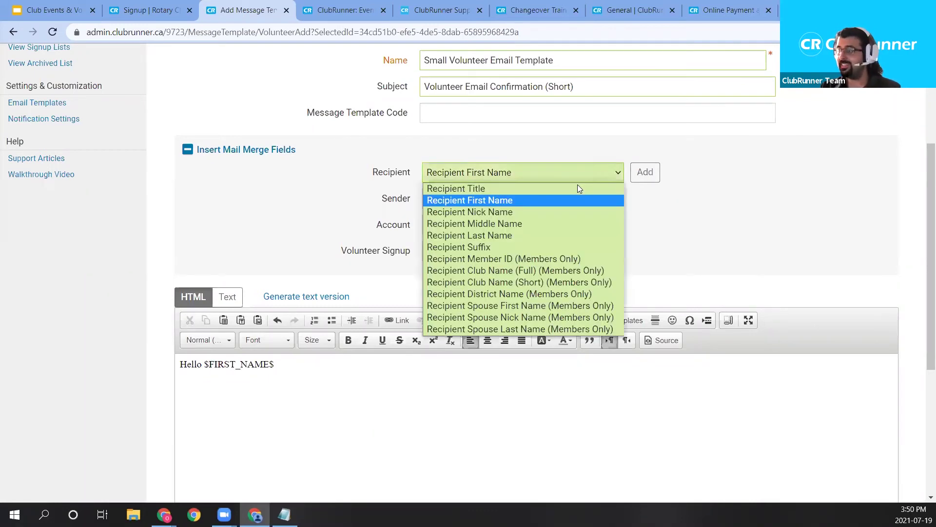
click(538, 235)
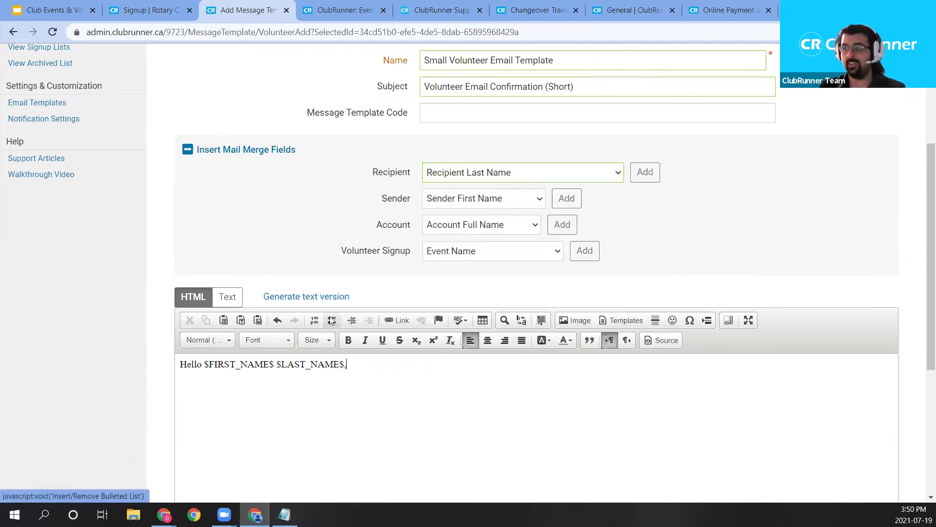
Add the line "So on and so far..." below the greeting and close the message with the Account Full Name merge field.
text(o on and so far...)
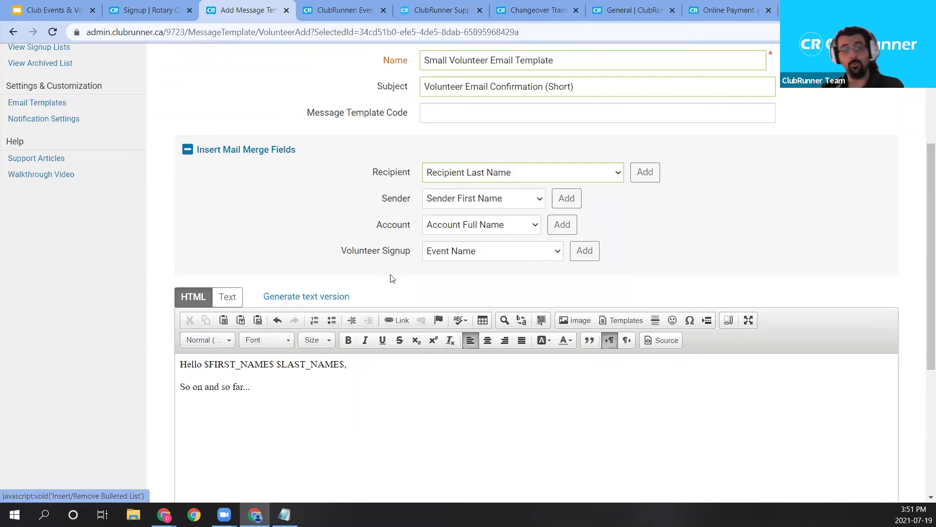
key(Return)
key(Return)
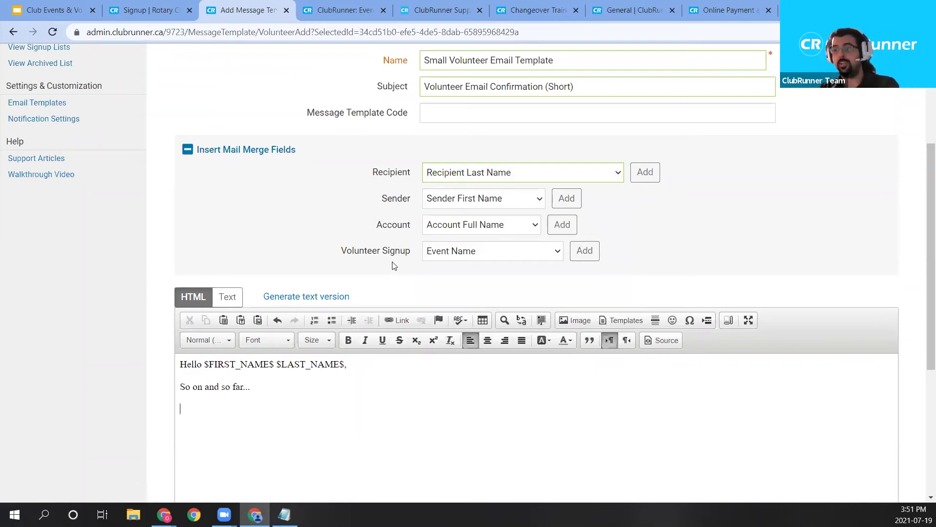
click(472, 230)
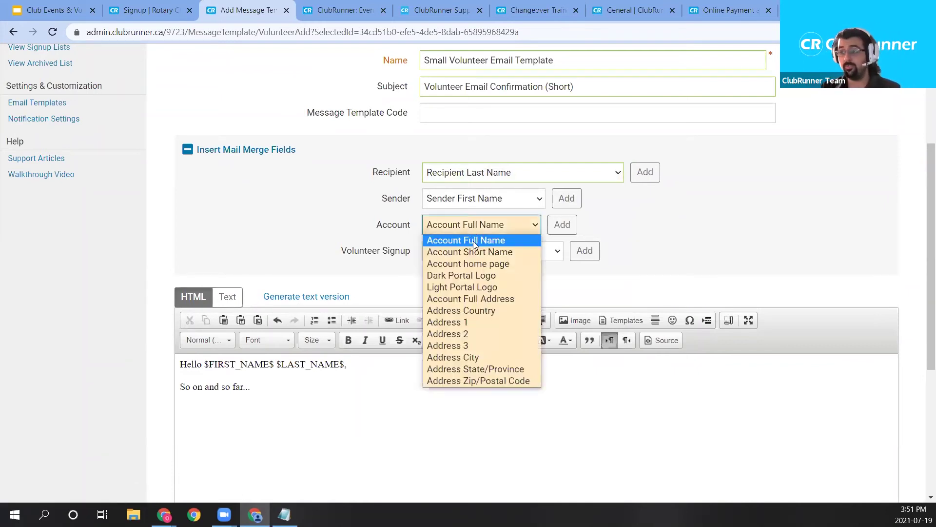
click(473, 241)
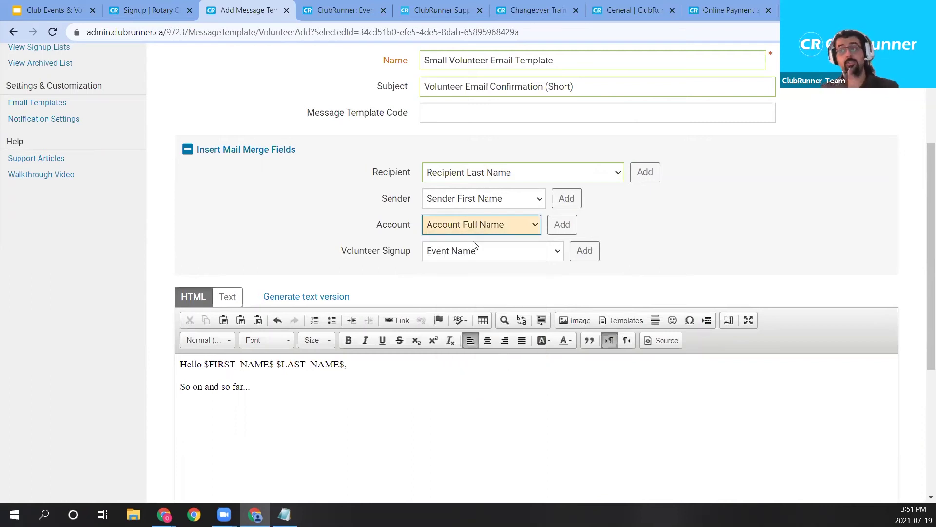
click(560, 225)
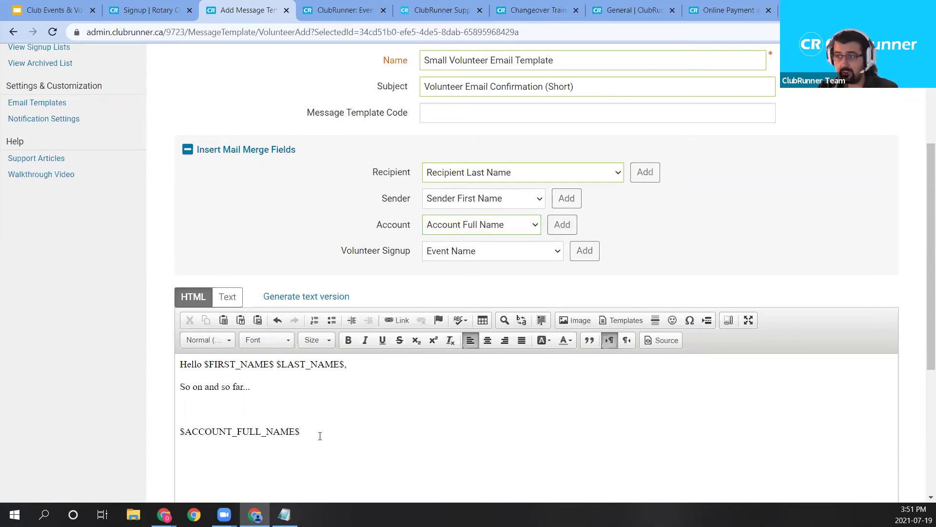
drag(318, 432, 180, 431)
click(275, 413)
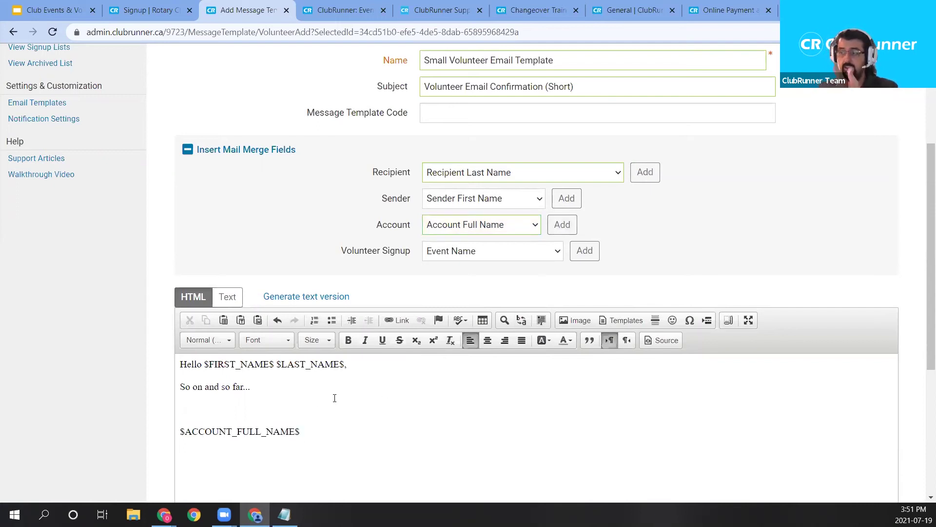
Save the new message template and locate it in the list of email templates.
scroll(456, 366, down, 4)
scroll(463, 353, up, 1)
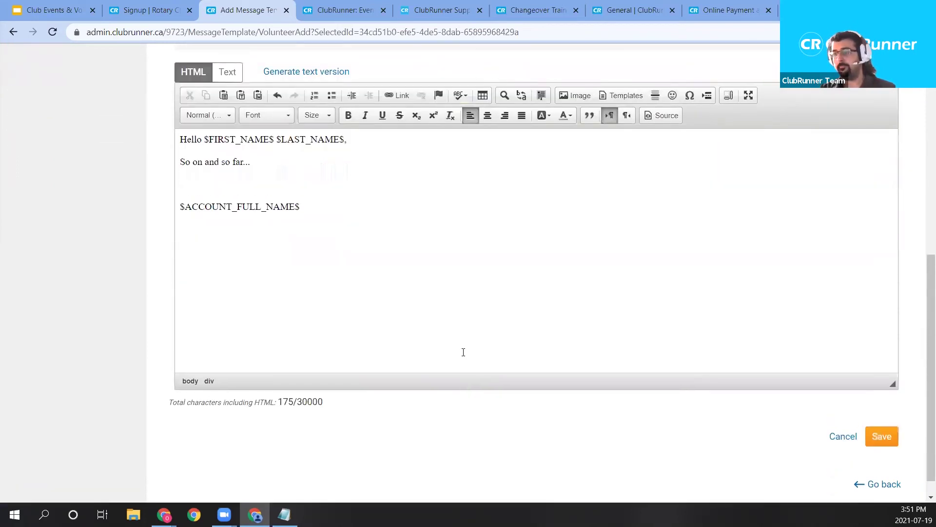
scroll(508, 316, up, 4)
scroll(682, 366, down, 5)
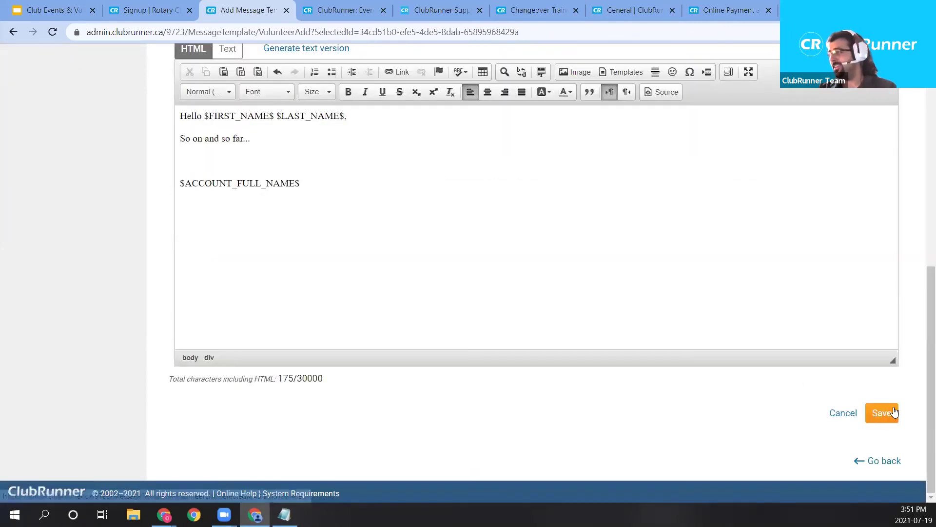
click(880, 411)
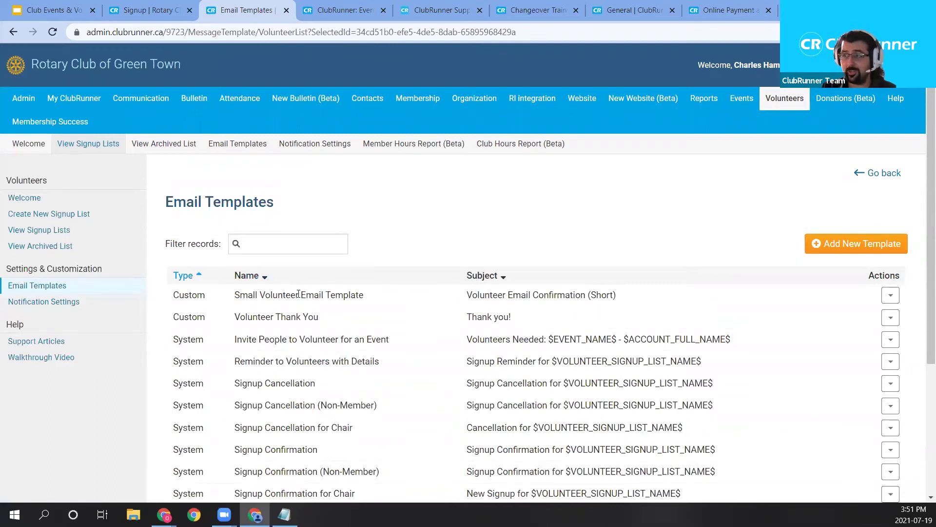
drag(364, 294, 240, 295)
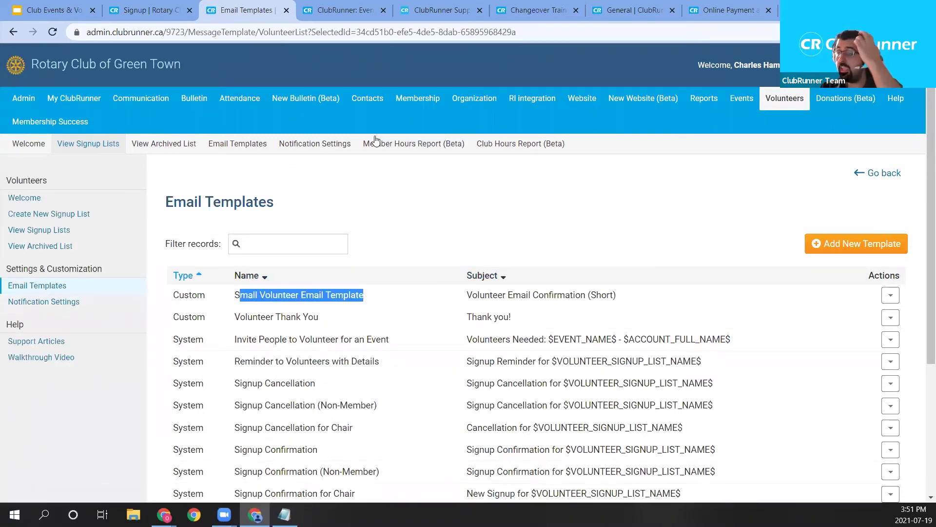
Open the Volunteers for July 30th BBQ signup list and start composing a new invitation message to sign up.
click(107, 145)
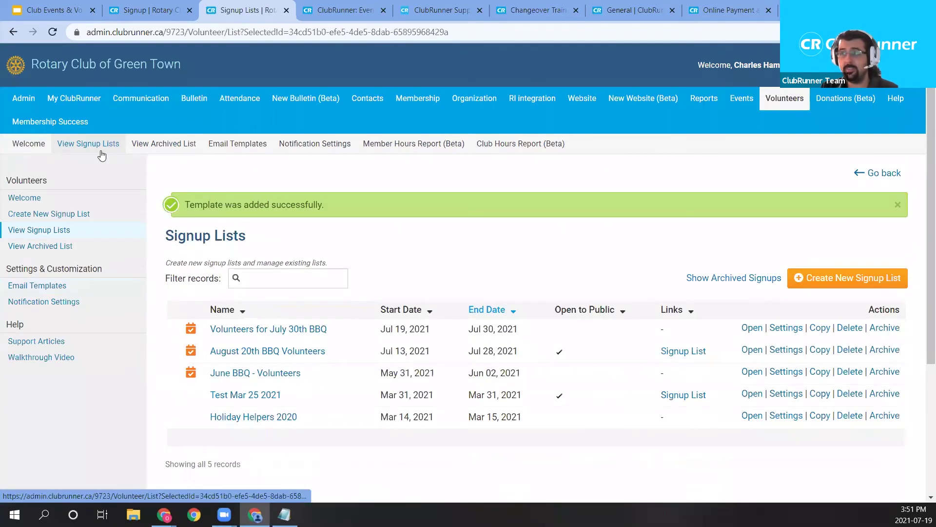
click(218, 329)
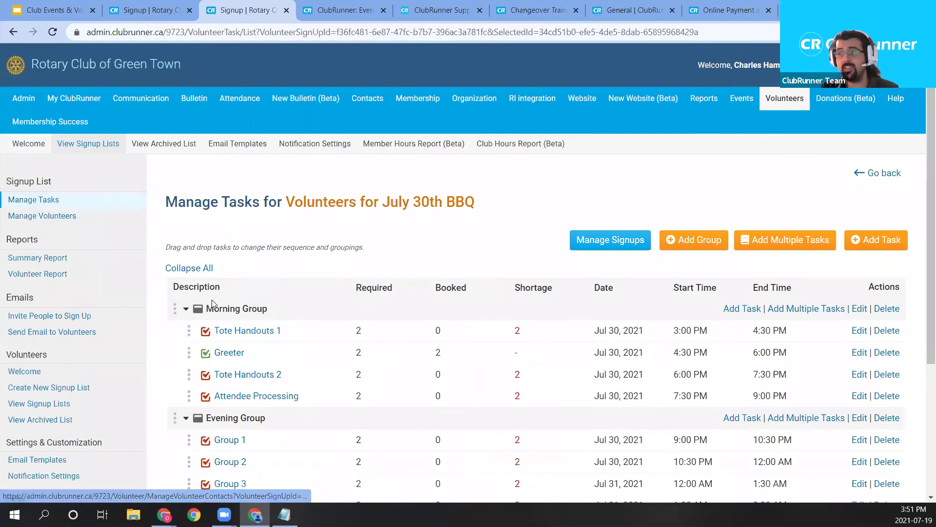
scroll(212, 299, down, 2)
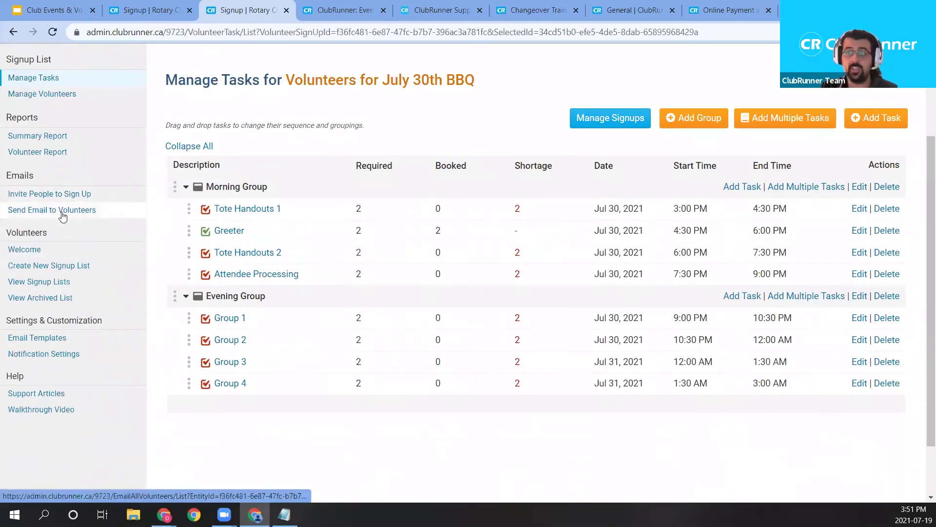
click(65, 195)
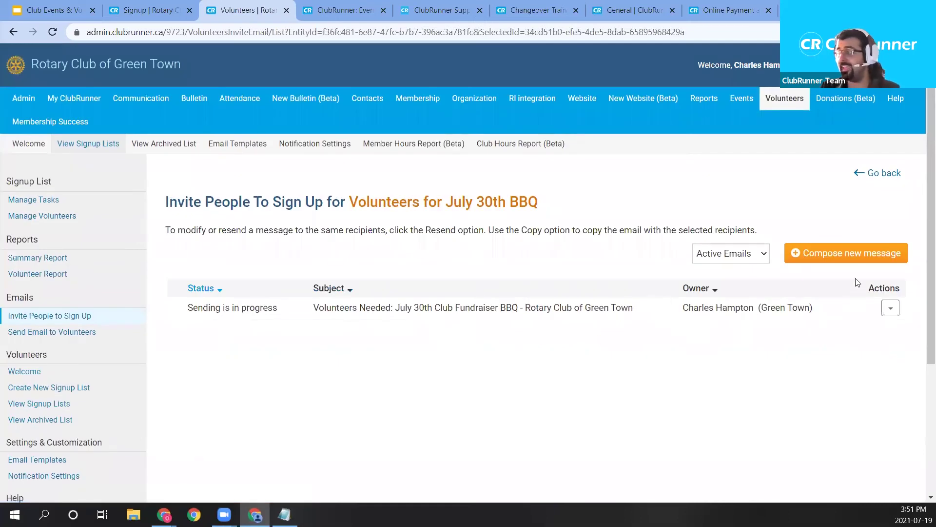
click(849, 254)
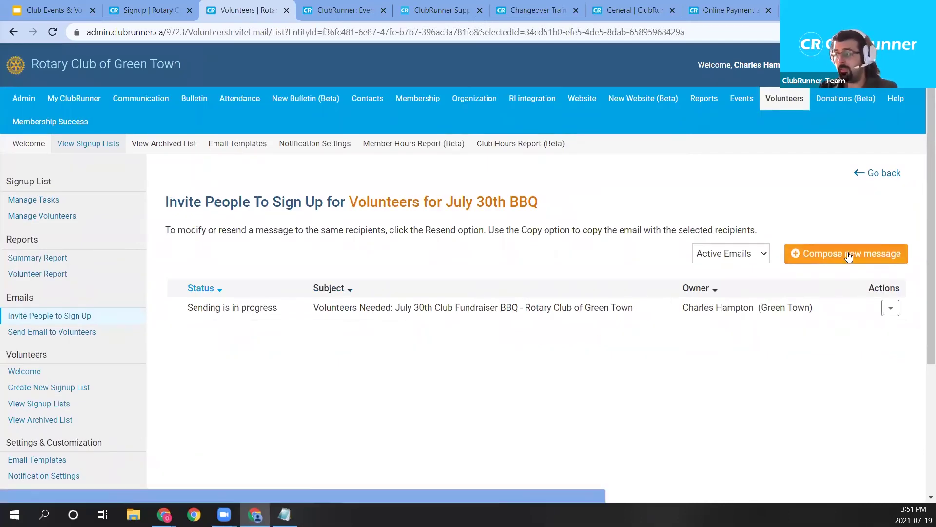
scroll(673, 167, down, 2)
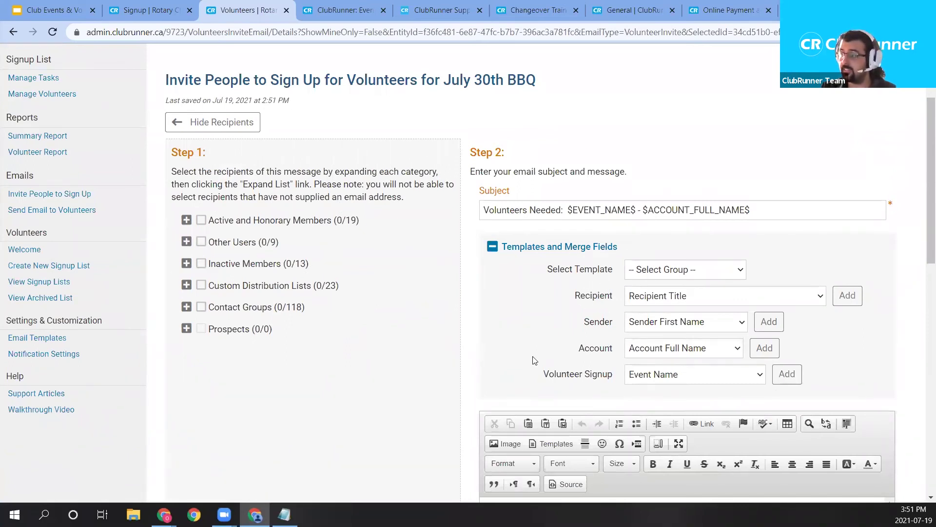
Insert the custom Small Volunteer Email Template into the invitation, replacing the current email content.
click(642, 274)
click(658, 309)
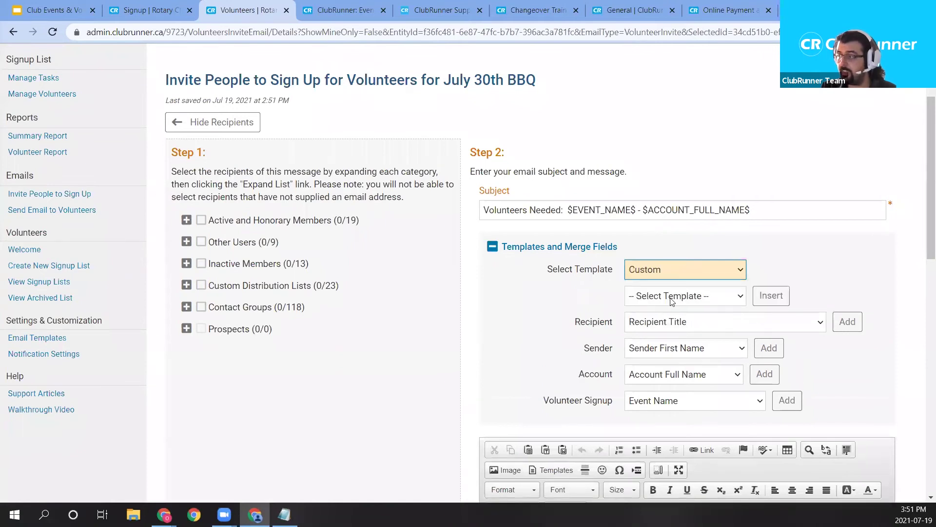
click(672, 297)
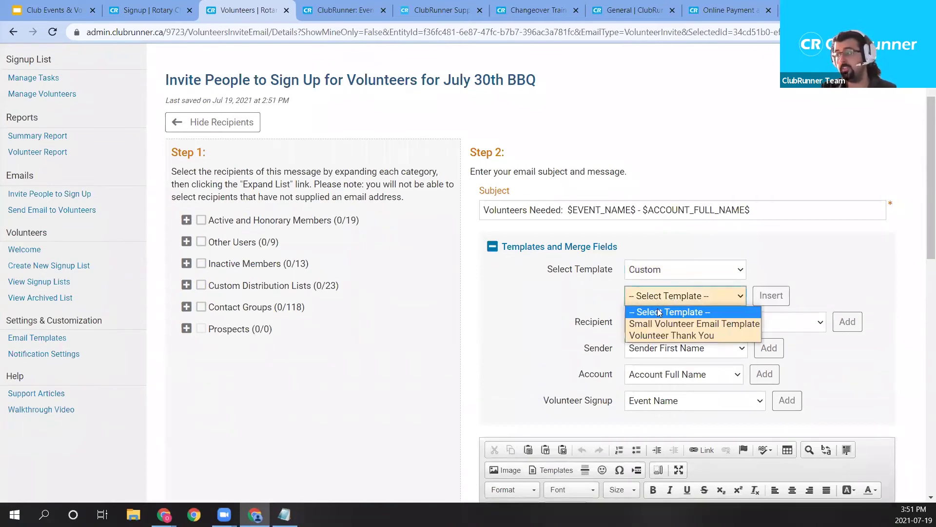
click(680, 325)
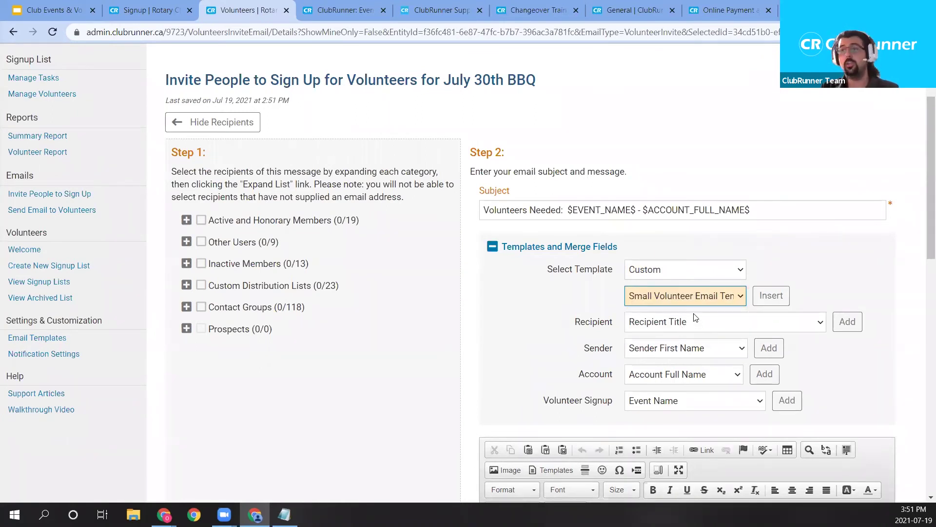
click(771, 295)
scroll(651, 293, down, 3)
scroll(673, 178, down, 3)
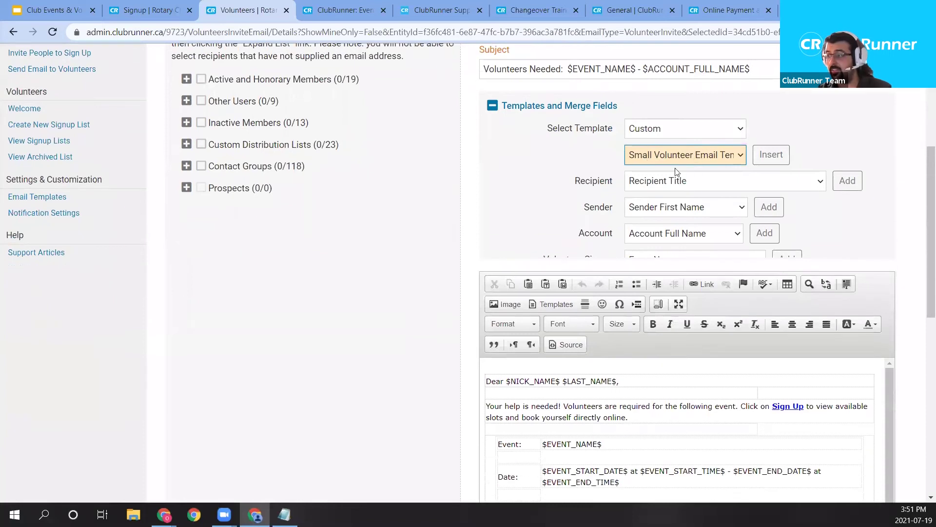
scroll(628, 369, down, 2)
scroll(682, 341, up, 2)
scroll(756, 190, up, 2)
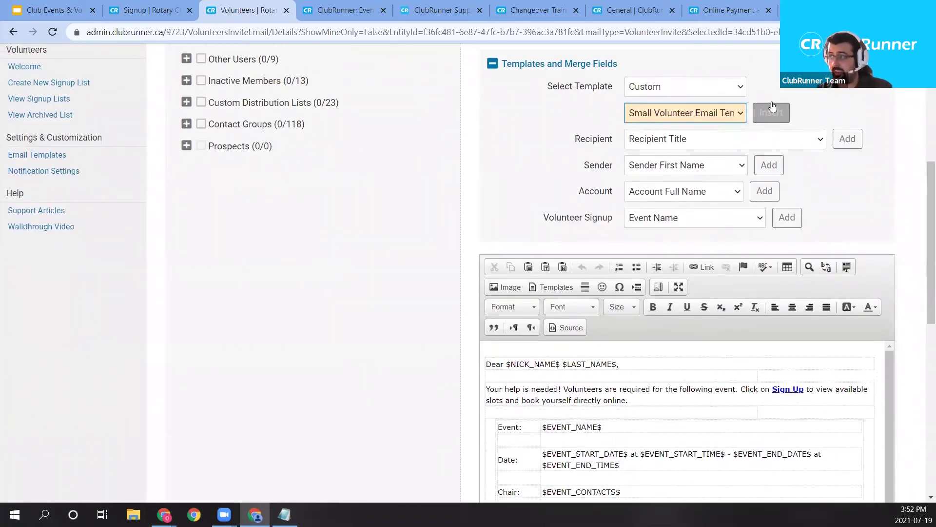
click(782, 113)
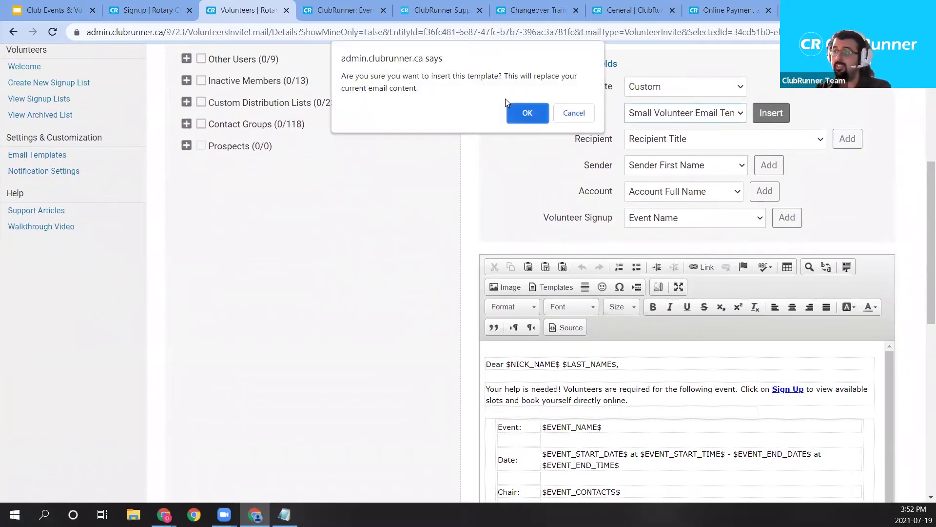
click(527, 113)
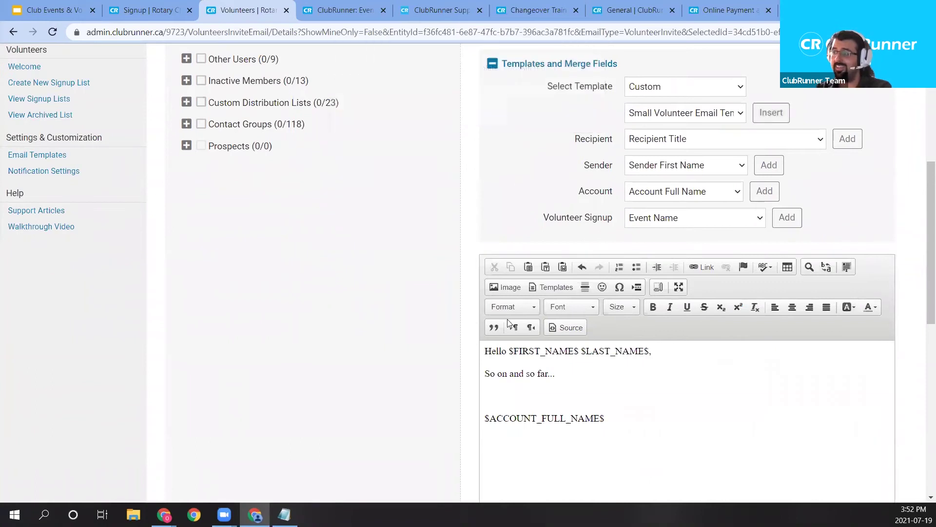
scroll(507, 319, down, 1)
drag(640, 387, 435, 297)
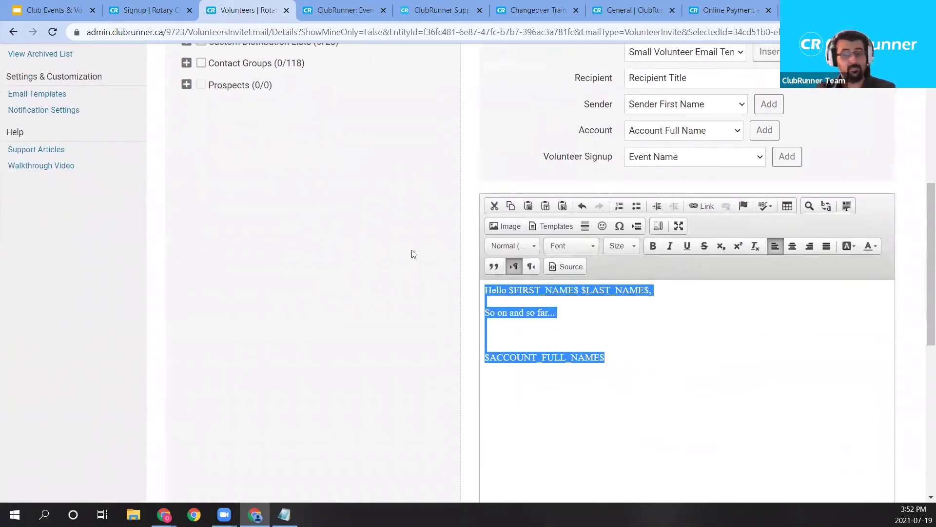
scroll(761, 356, up, 1)
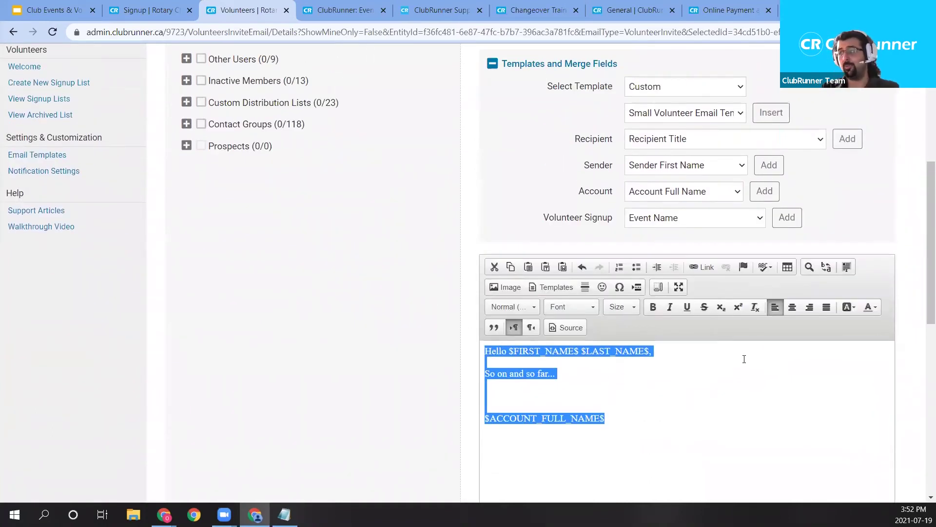
scroll(244, 252, up, 1)
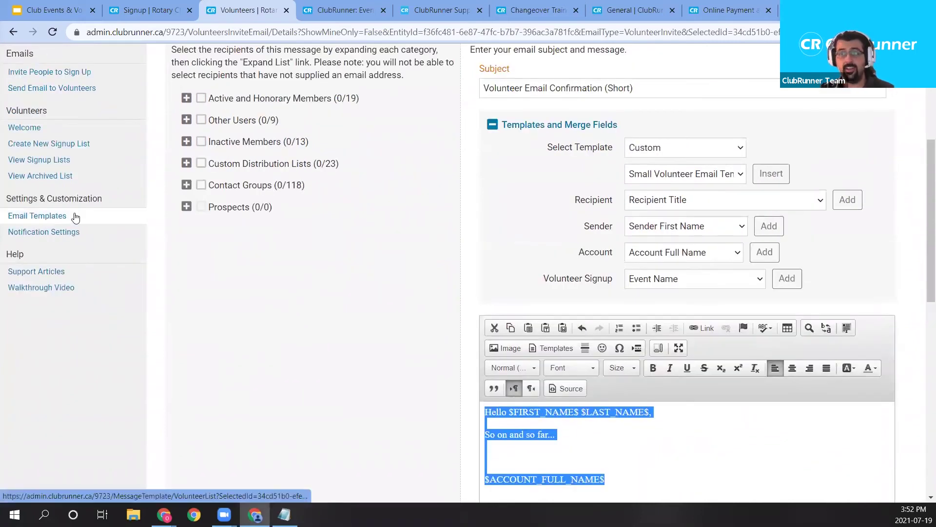
Open the July 30th Club Fundraiser BBQ event from the Event Planner.
scroll(82, 223, up, 4)
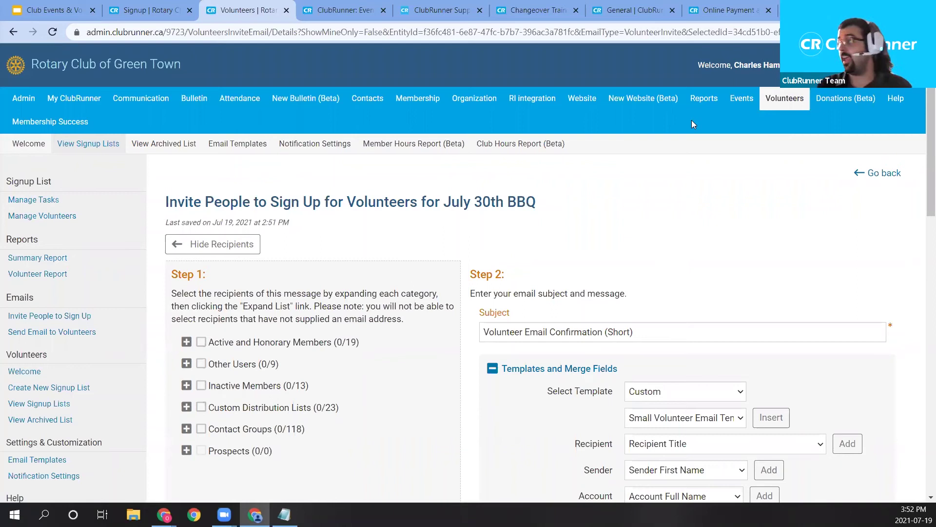
mouse_move(742, 98)
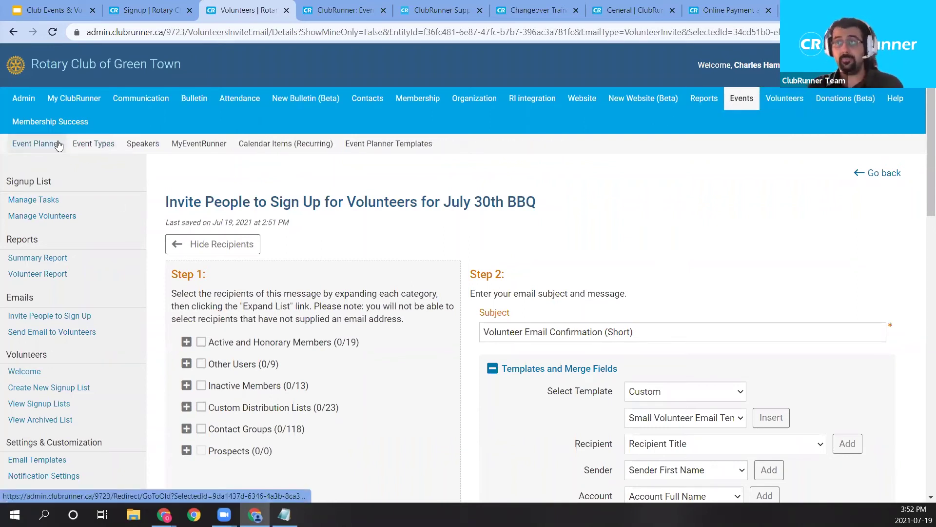
click(57, 146)
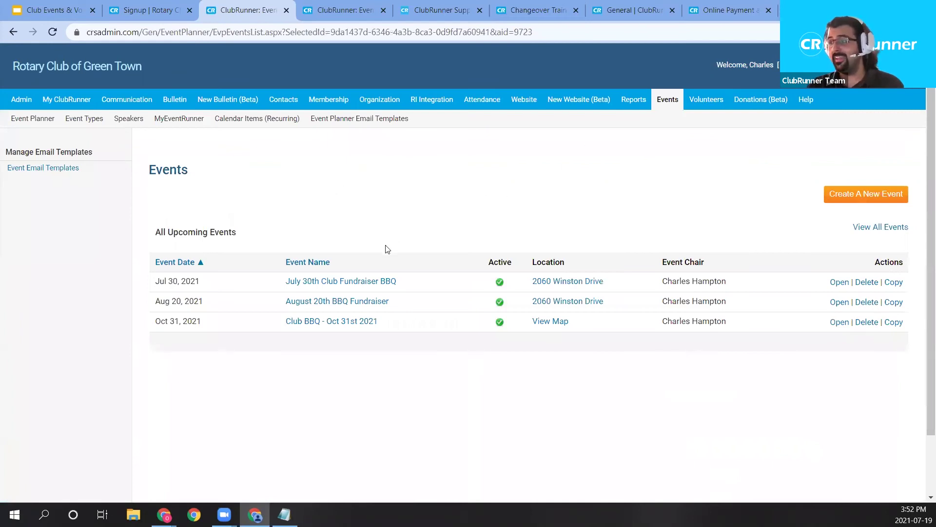
click(348, 283)
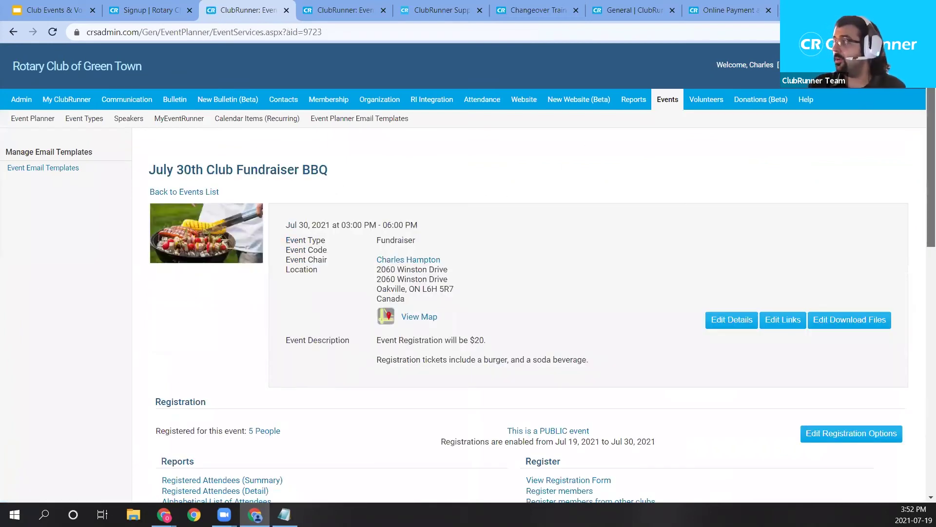
Start a new invitation email from the event's Emails section.
scroll(923, 172, down, 3)
scroll(923, 172, down, 8)
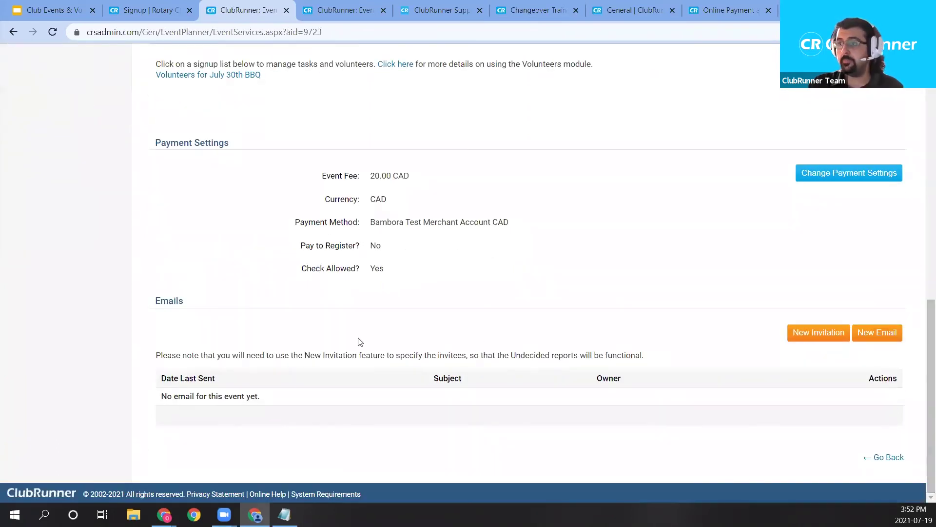
drag(208, 310, 121, 336)
click(125, 341)
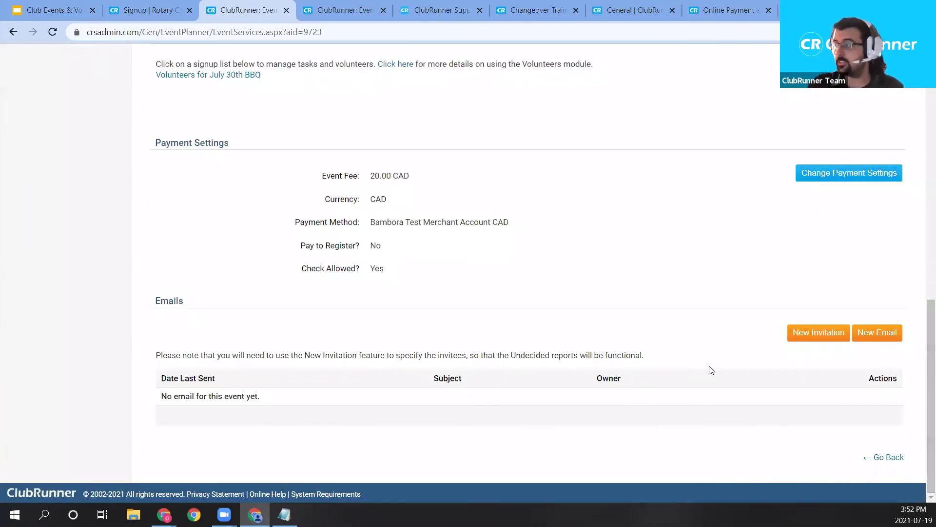
click(825, 342)
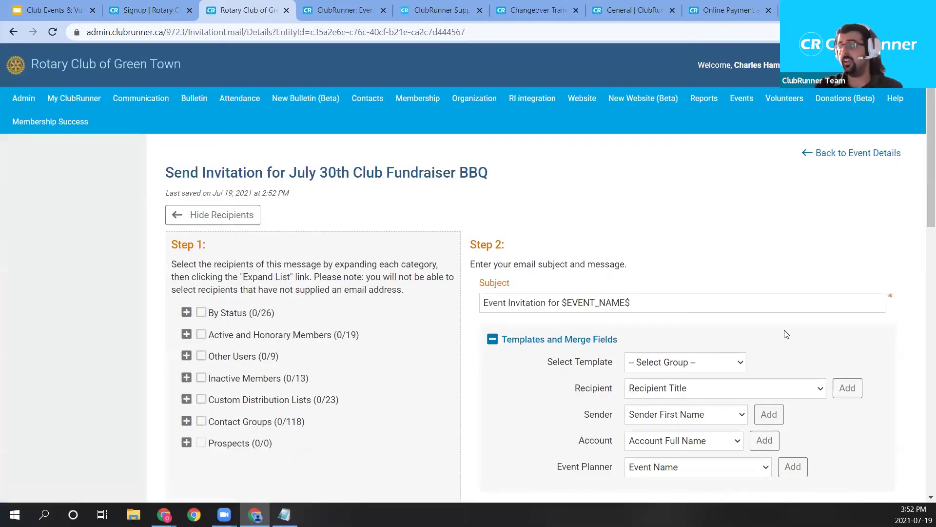
Review the prefilled invitation message, from the event details and registration links to the closing line.
scroll(698, 359, down, 5)
scroll(643, 375, down, 2)
scroll(643, 375, up, 2)
drag(485, 357, 683, 397)
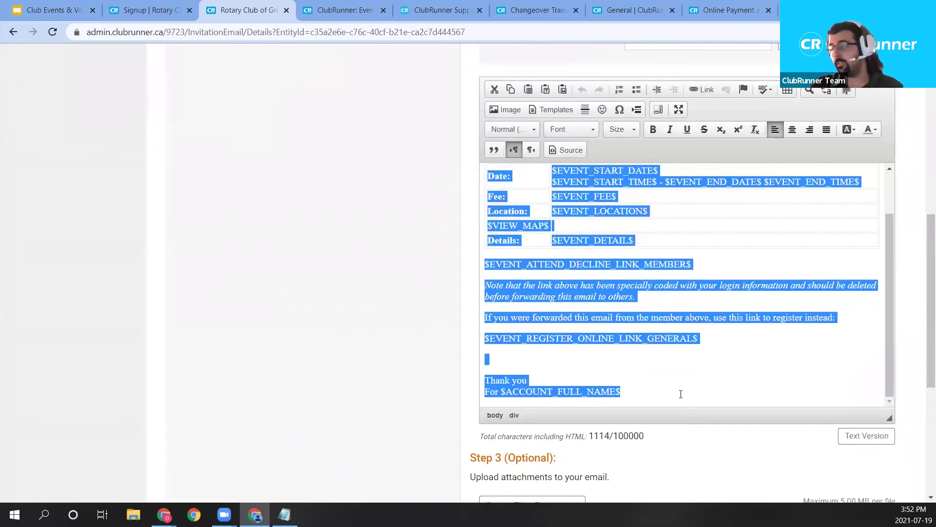
scroll(679, 390, up, 2)
click(468, 341)
scroll(466, 351, up, 8)
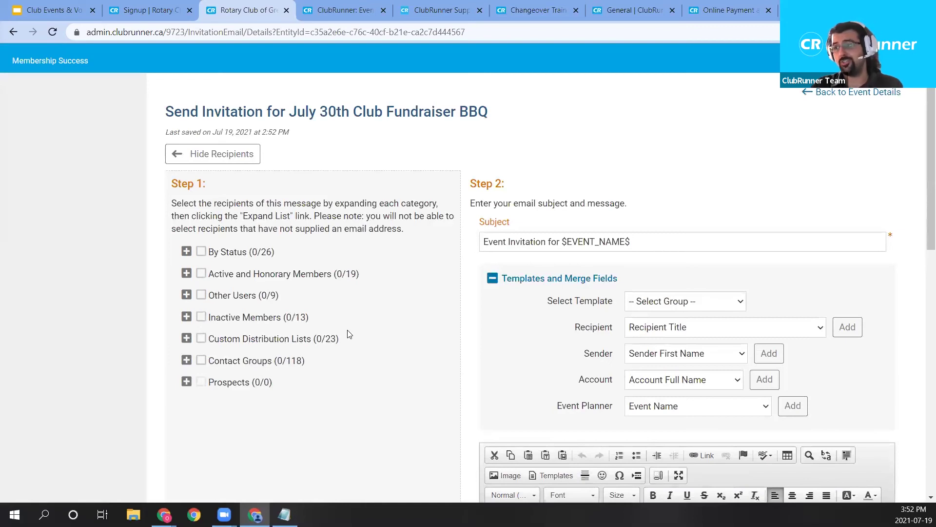
Expand the By Status recipients and select the whole group, covering uninvited active members and uninvited other members.
click(186, 251)
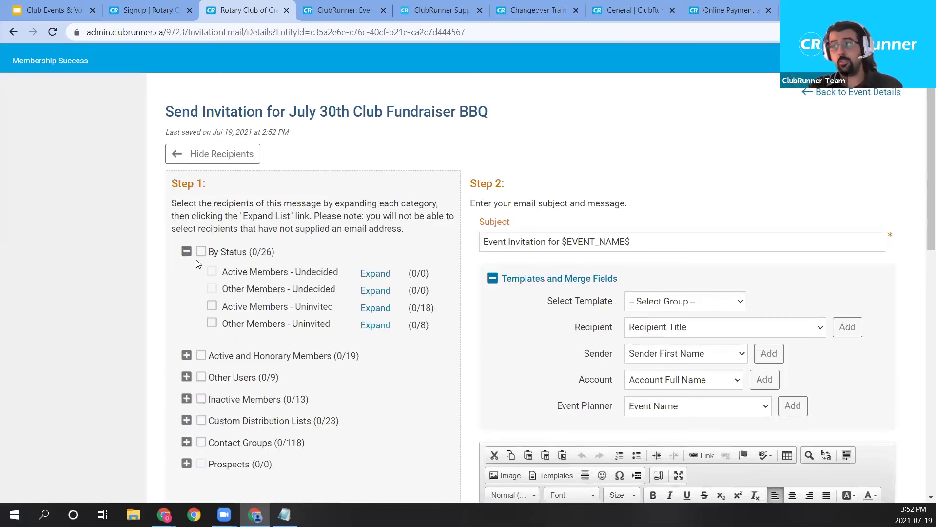
click(201, 253)
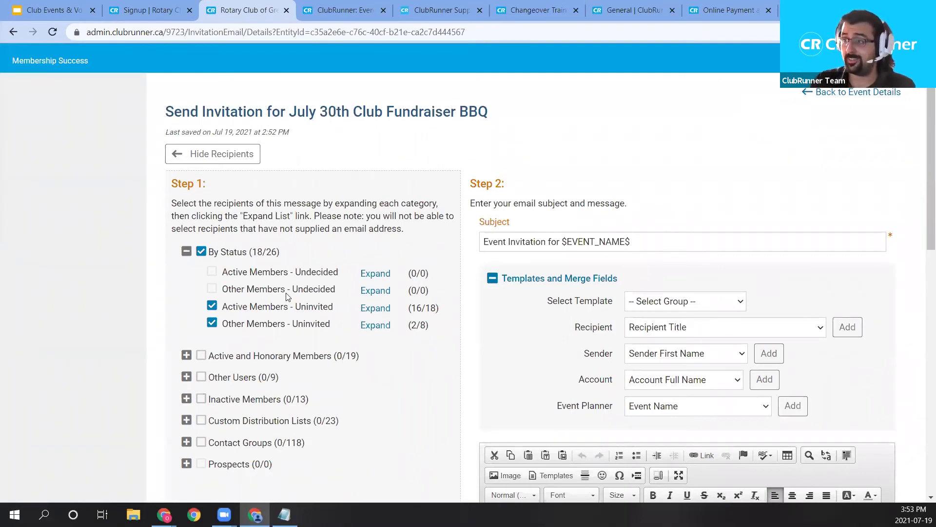
scroll(290, 267, down, 3)
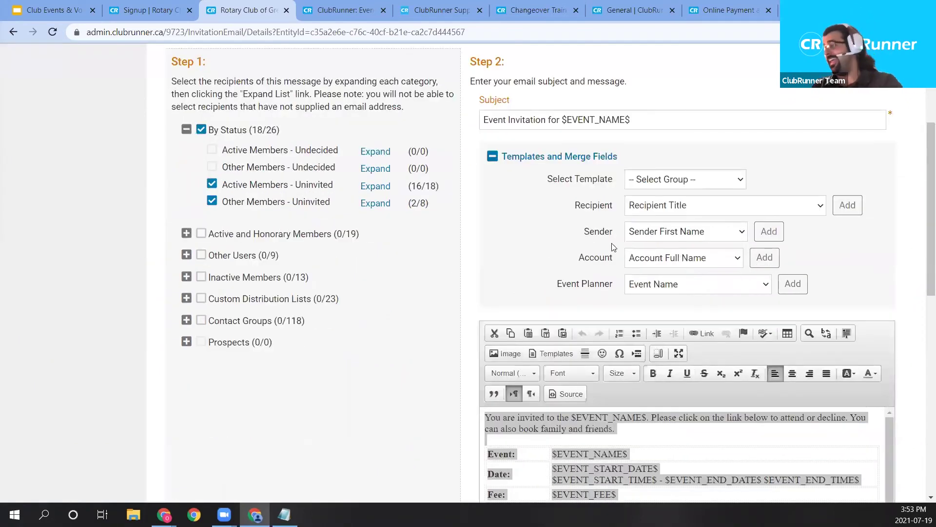
scroll(649, 222, down, 1)
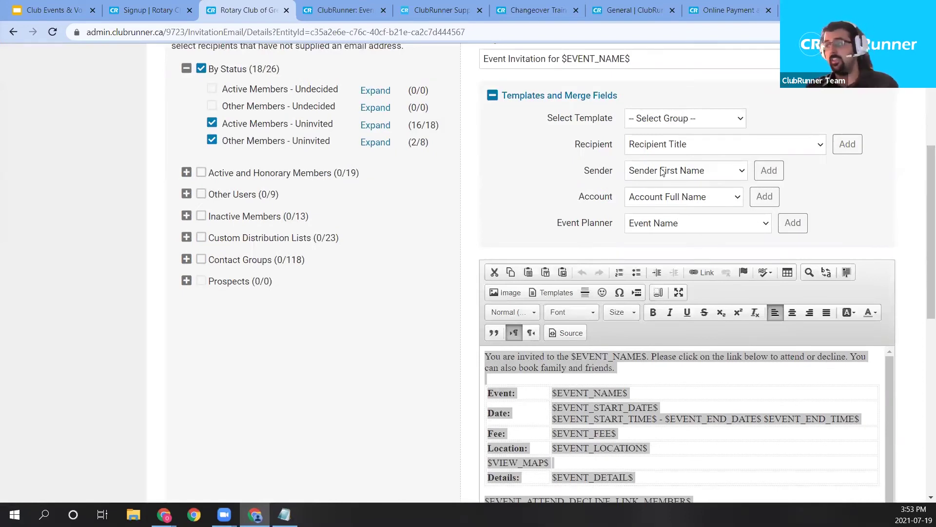
scroll(666, 174, up, 1)
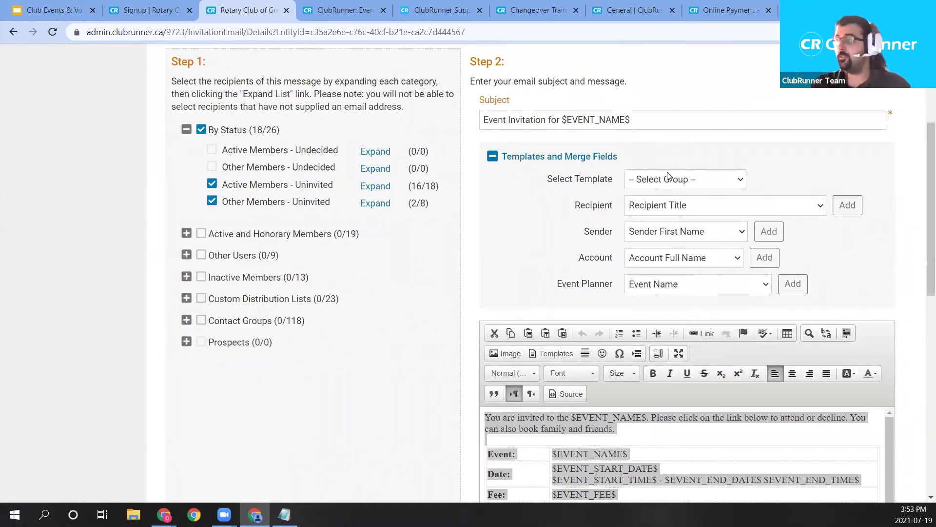
Send the event invitation right now to the selected recipients and confirm sending.
scroll(673, 181, down, 2)
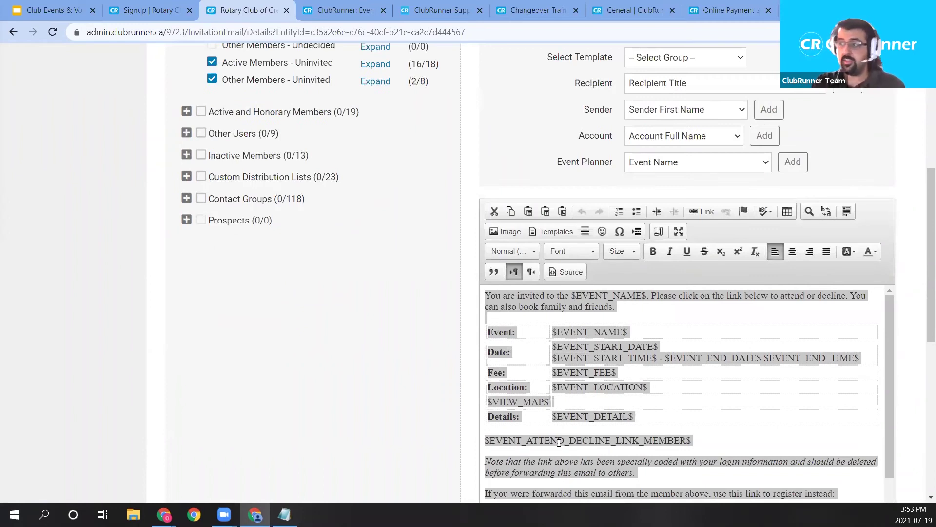
scroll(577, 417, down, 10)
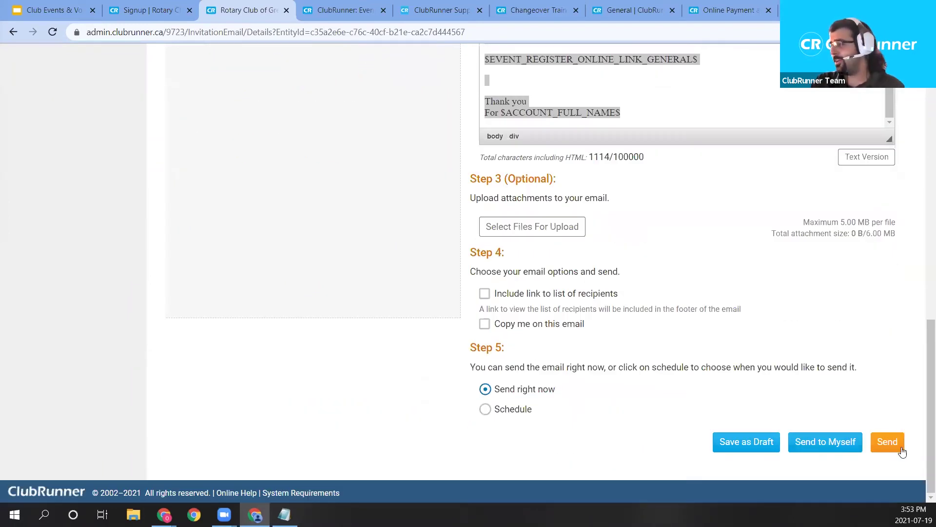
click(888, 442)
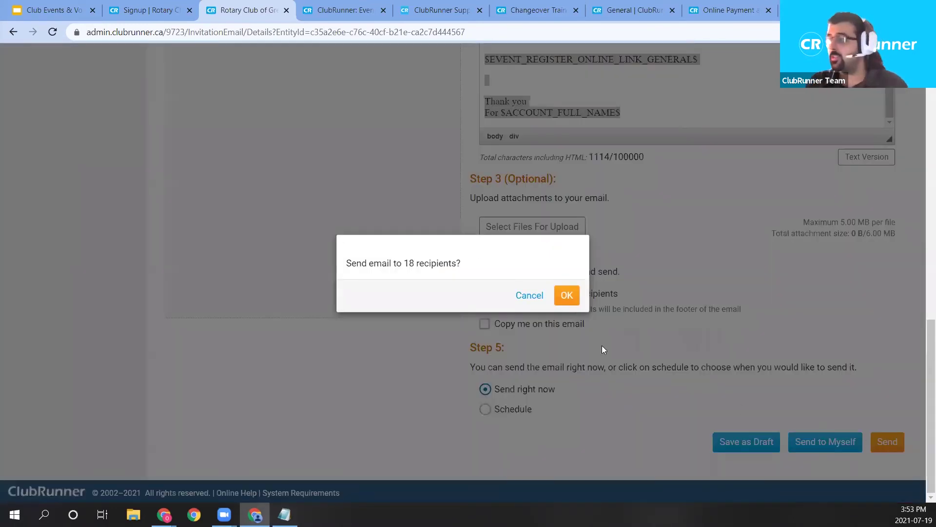
click(569, 299)
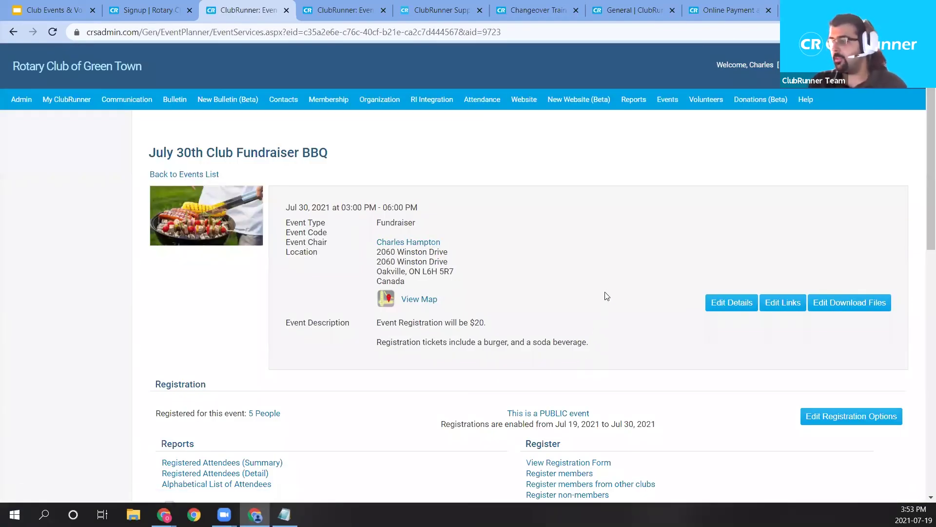
Check the event's Emails section for the status of the sent invitation.
scroll(606, 296, down, 10)
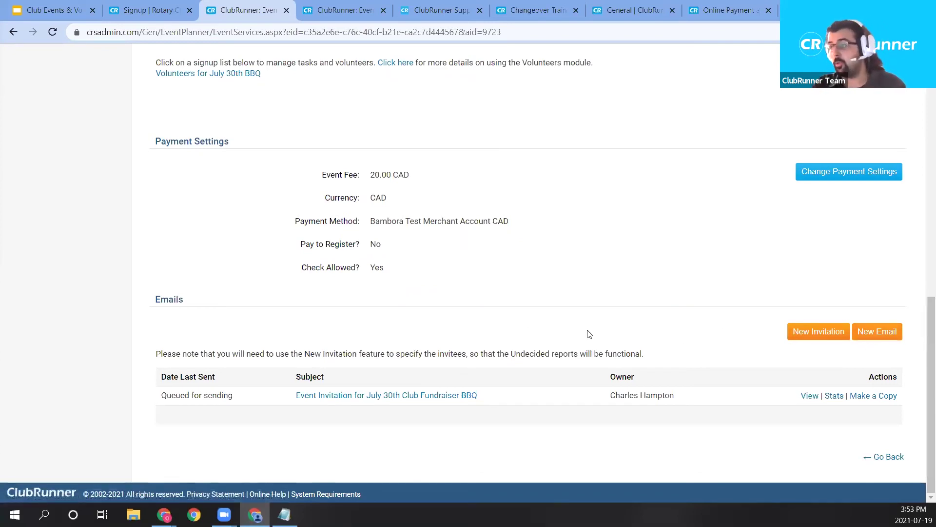
scroll(741, 377, up, 1)
scroll(736, 390, up, 10)
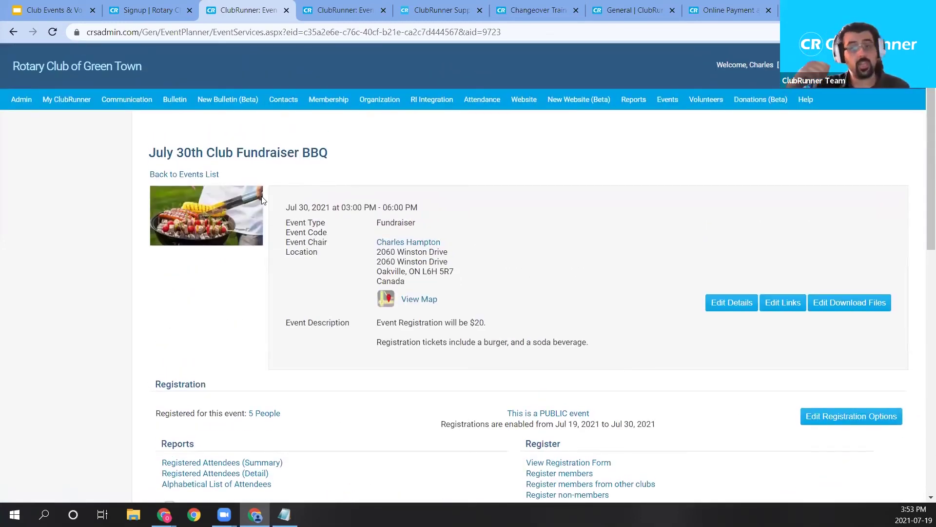
Open the Event Planner email templates and look over the system templates in the list.
mouse_move(668, 100)
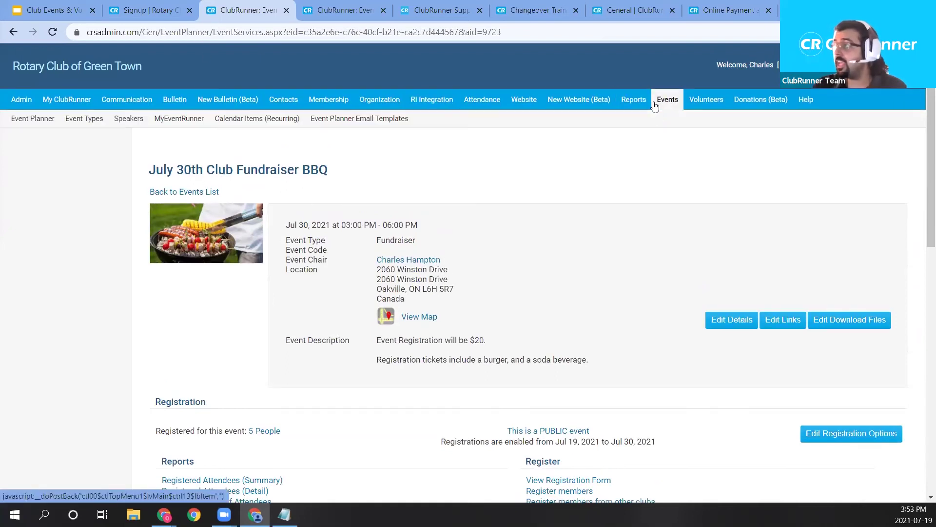
click(372, 124)
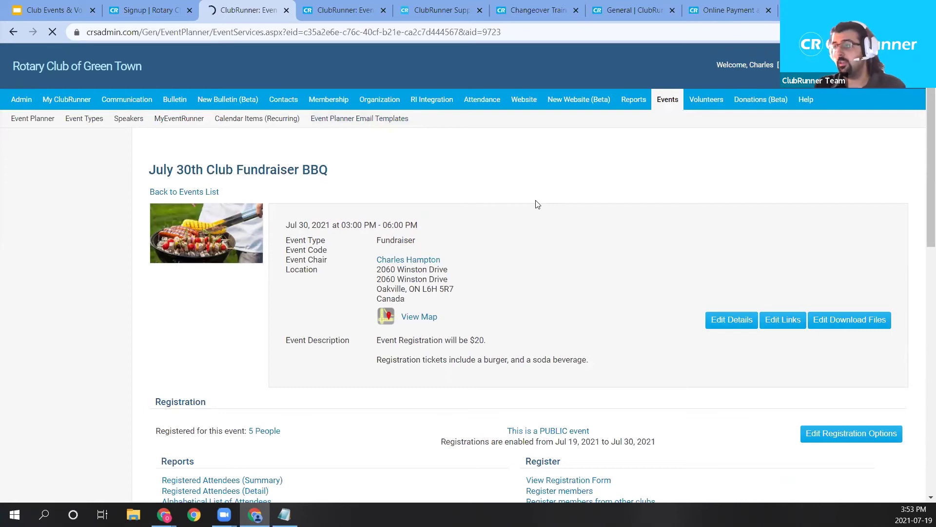
scroll(353, 256, down, 1)
drag(381, 259, 170, 266)
click(243, 276)
drag(297, 278, 251, 302)
drag(390, 333, 422, 328)
drag(222, 311, 201, 288)
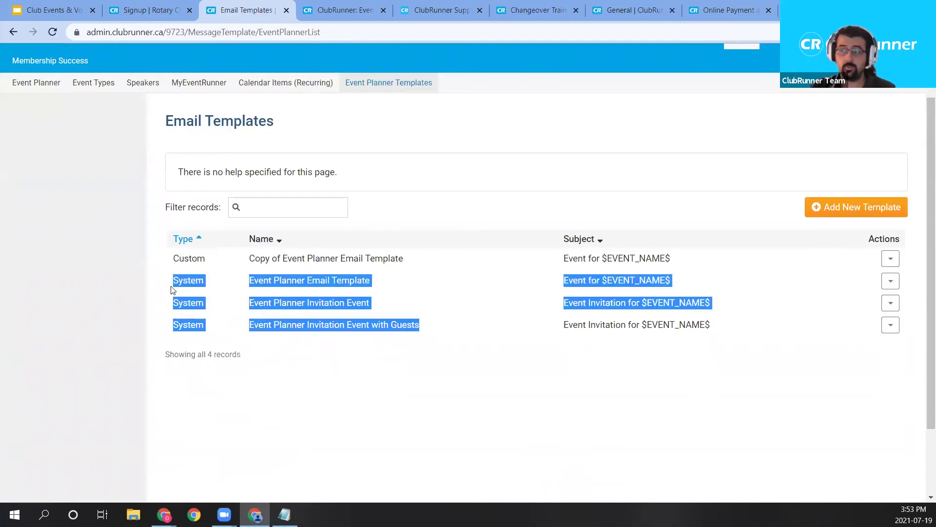
click(399, 322)
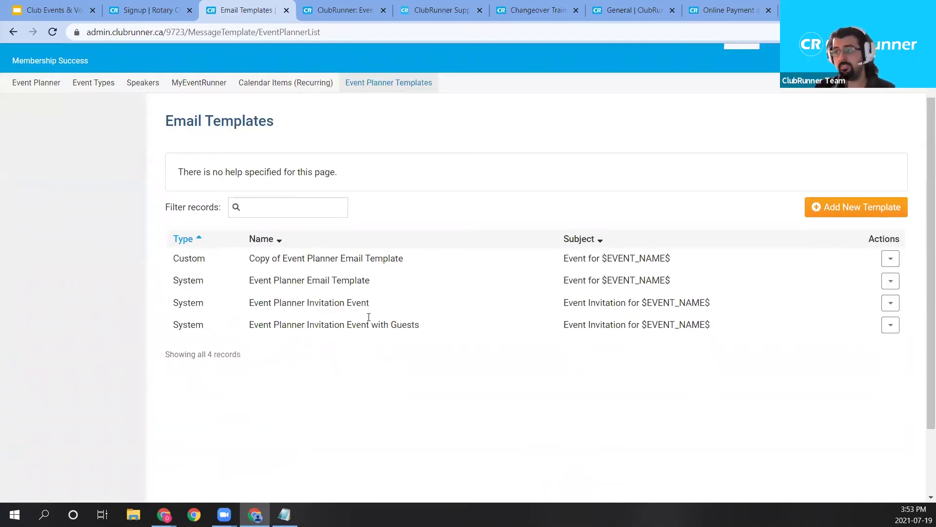
Preview the Event Planner Invitation Event system template, look through its message, and close the preview.
drag(369, 307, 173, 308)
click(644, 304)
click(891, 303)
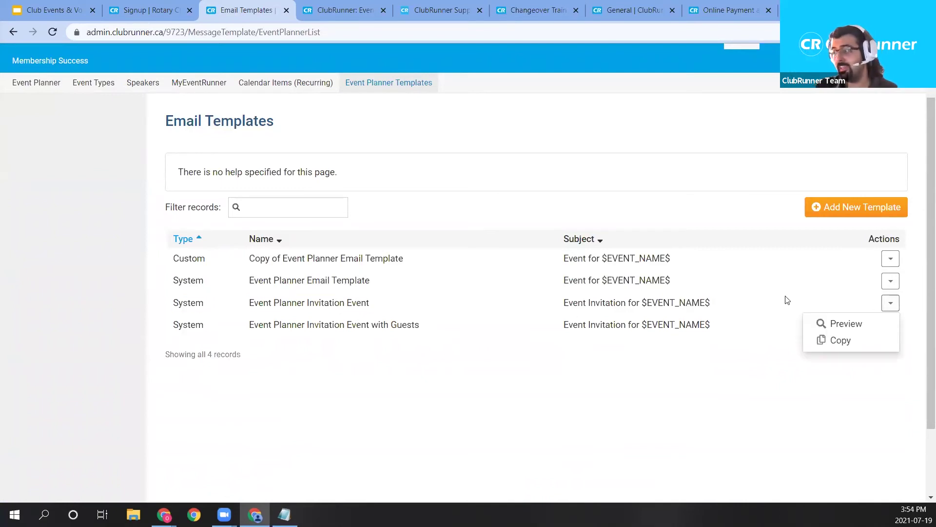
click(845, 326)
scroll(420, 311, down, 2)
scroll(420, 311, up, 2)
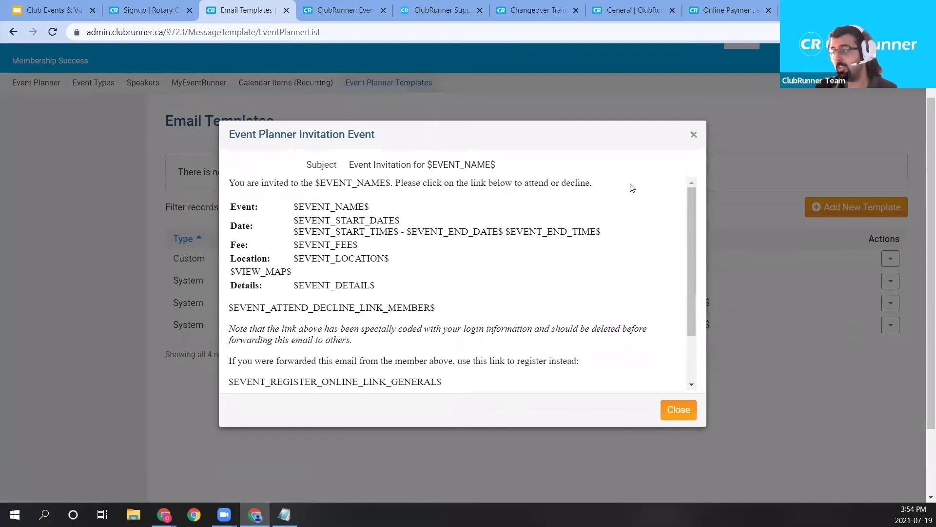
click(694, 135)
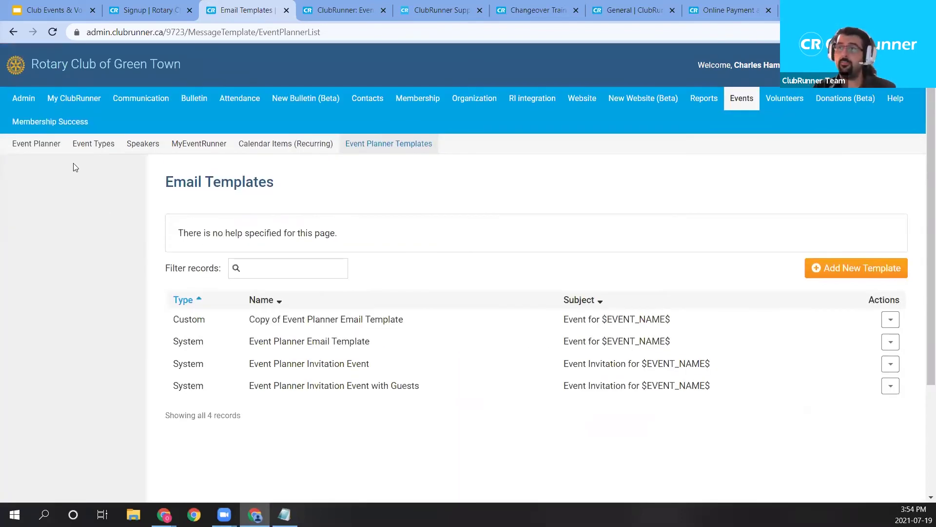
Check the July 30th Club Fundraiser BBQ event's invitation for its sending status and email statistics.
click(43, 146)
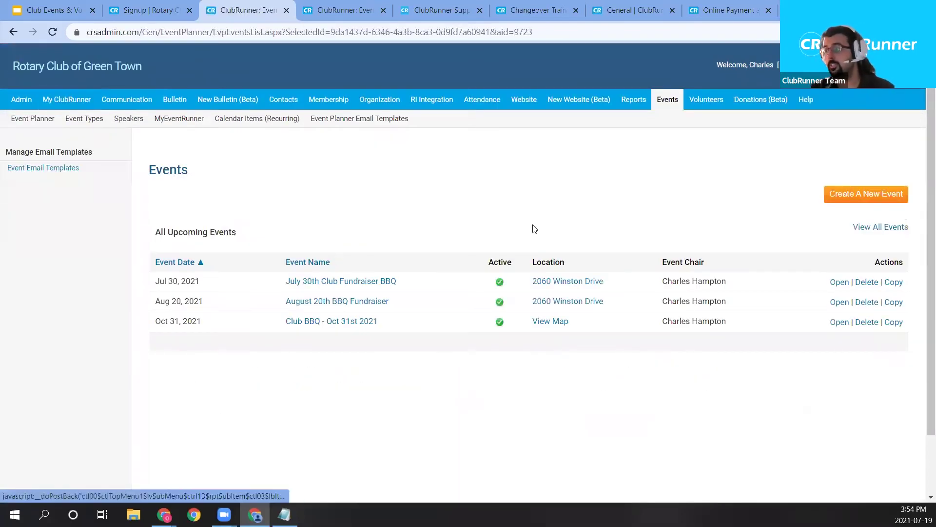
click(319, 282)
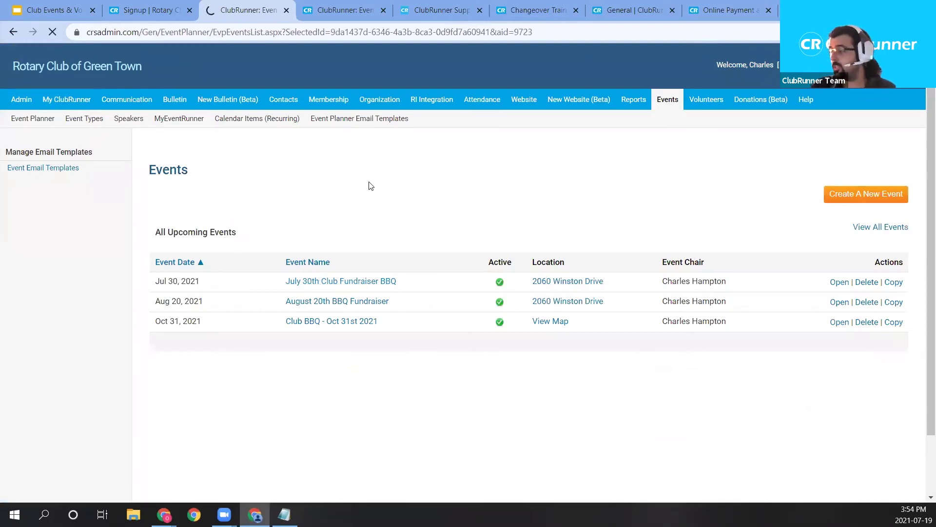
scroll(488, 195, down, 1)
scroll(550, 199, down, 15)
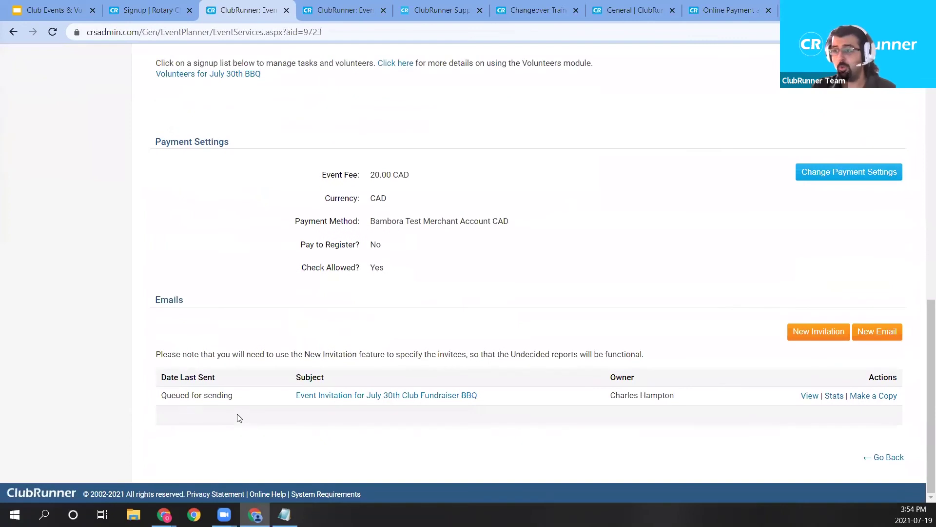
drag(221, 394, 147, 58)
click(51, 34)
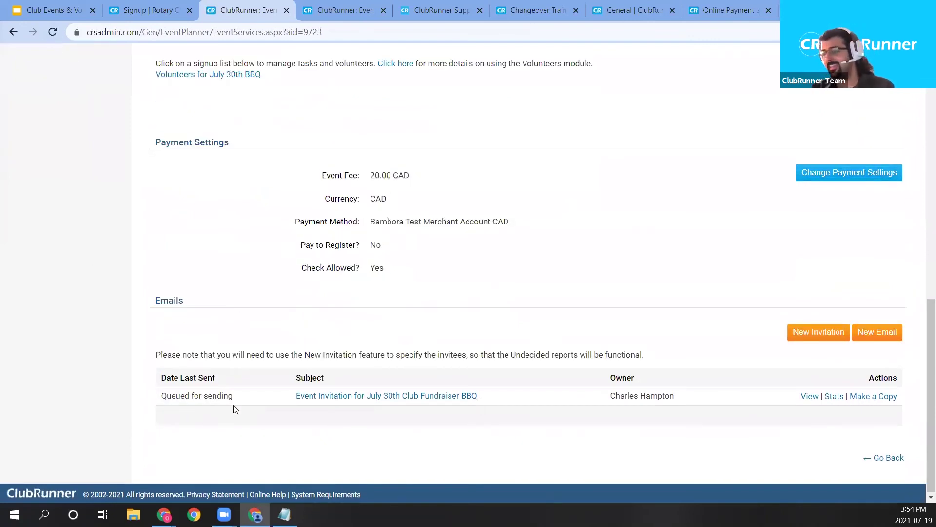
drag(230, 408, 168, 411)
click(759, 376)
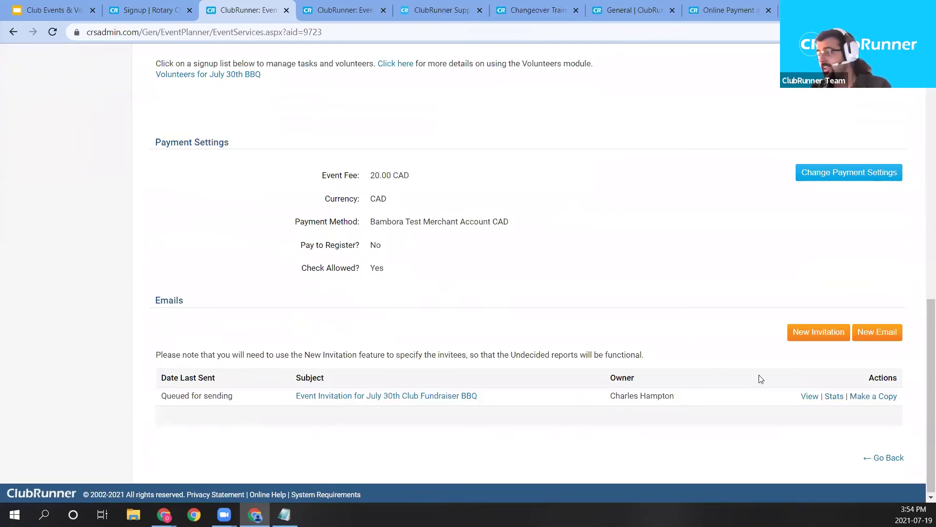
click(834, 396)
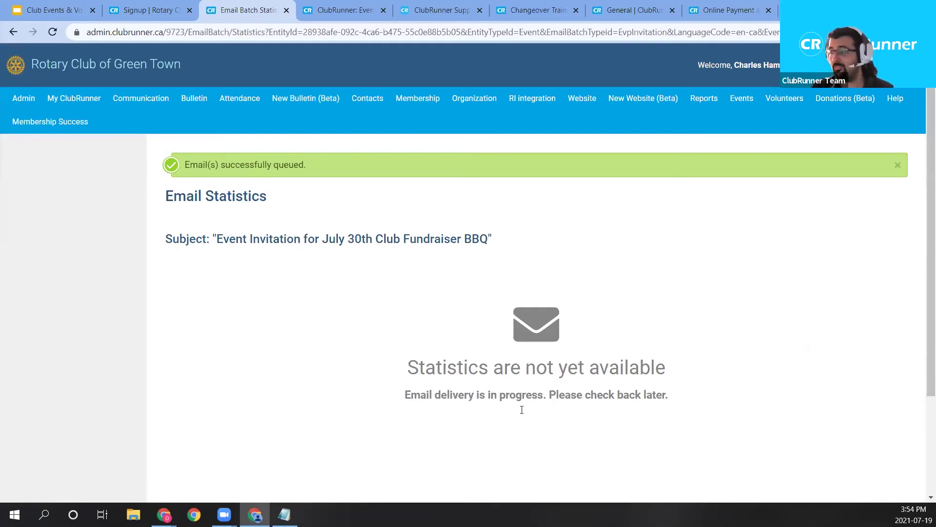
Compose a new club communication email with the subject "Quick Event Email".
click(742, 98)
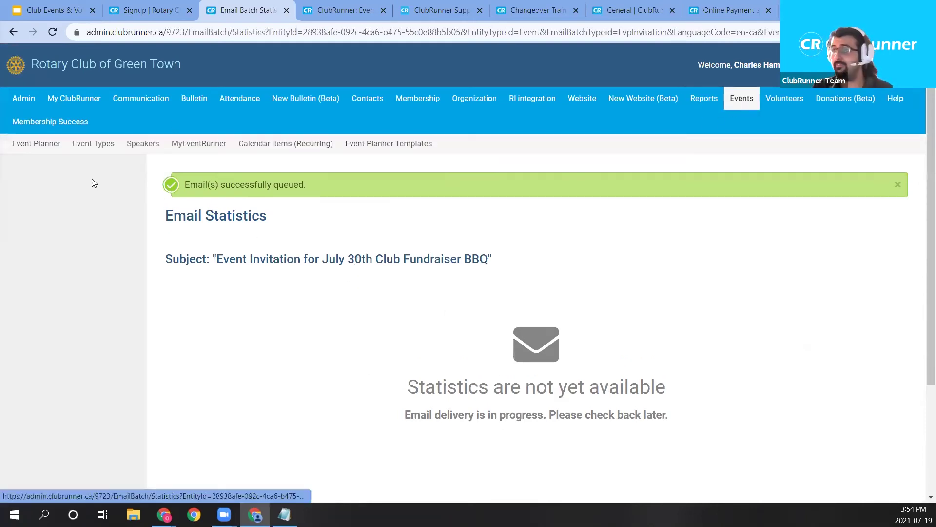
click(26, 145)
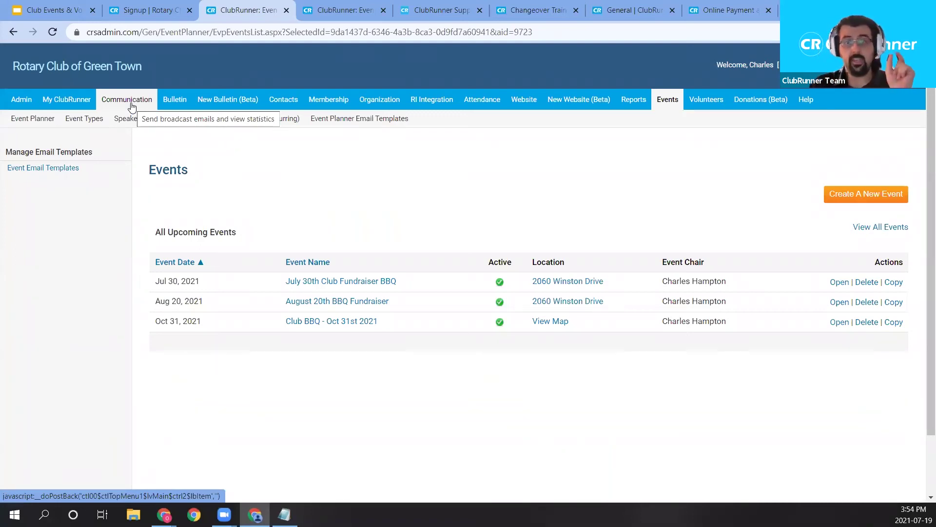
mouse_move(131, 106)
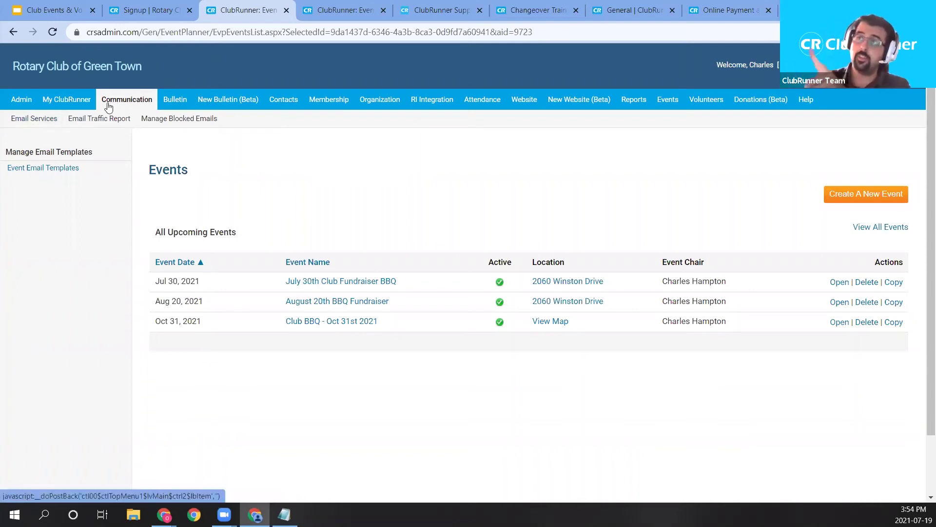
click(47, 120)
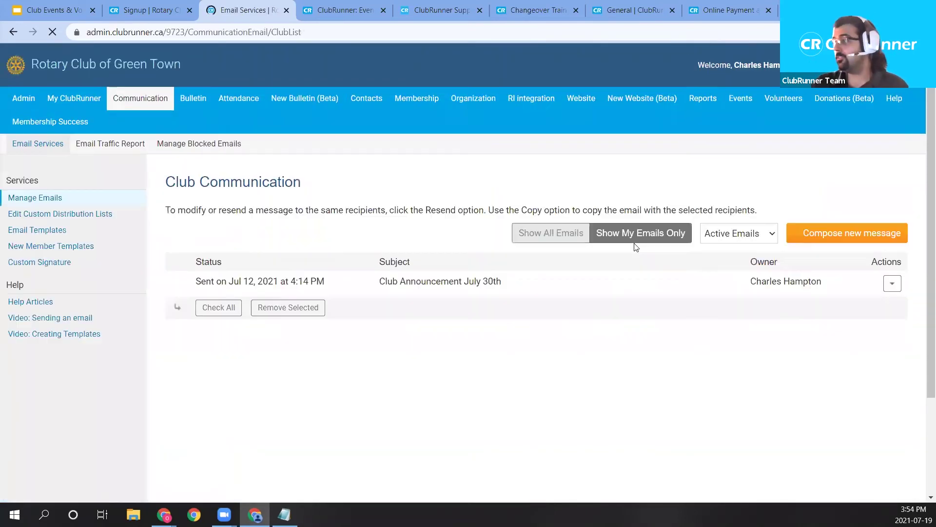
click(854, 239)
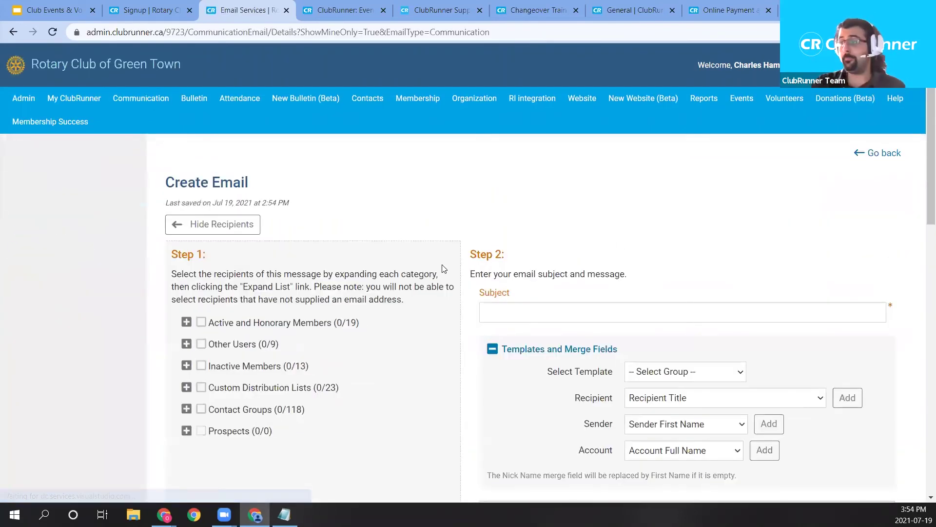
scroll(463, 253, down, 2)
click(518, 194)
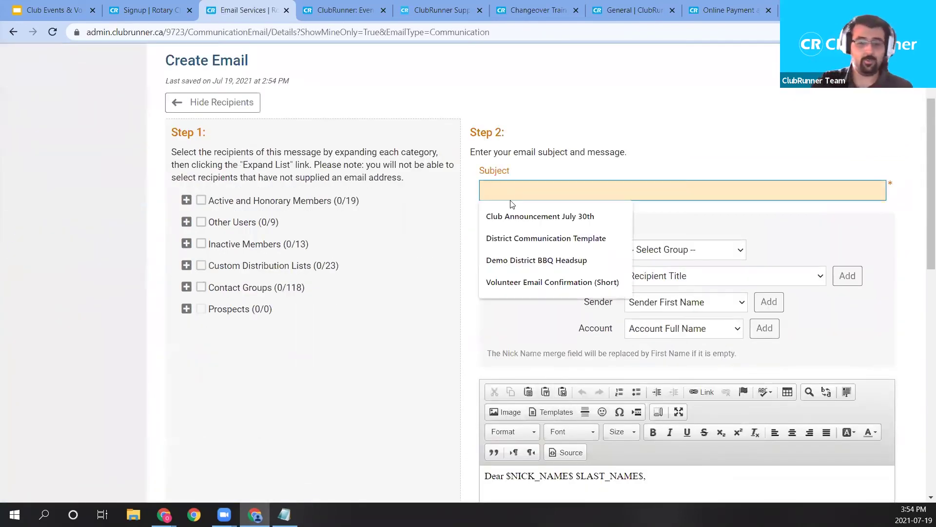
text(Quicuik Event Email)
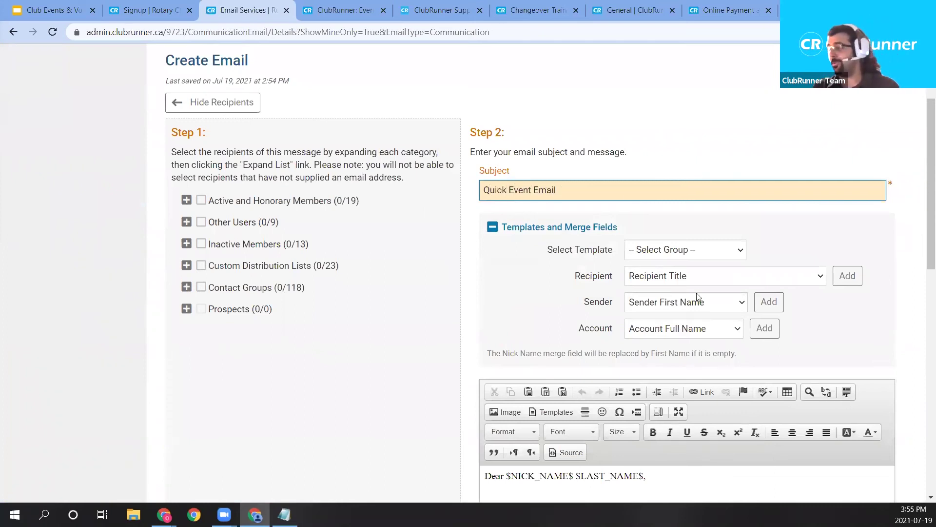
Add the lines "Click here to sign up for the Event" and "Click here to sign as a volunteer" below the email greeting.
scroll(698, 297, down, 3)
click(673, 362)
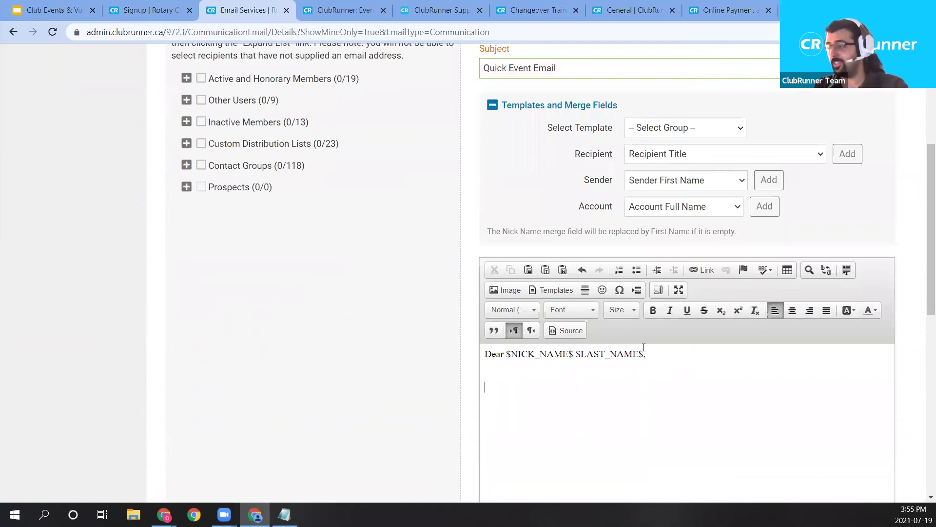
text(Clic)
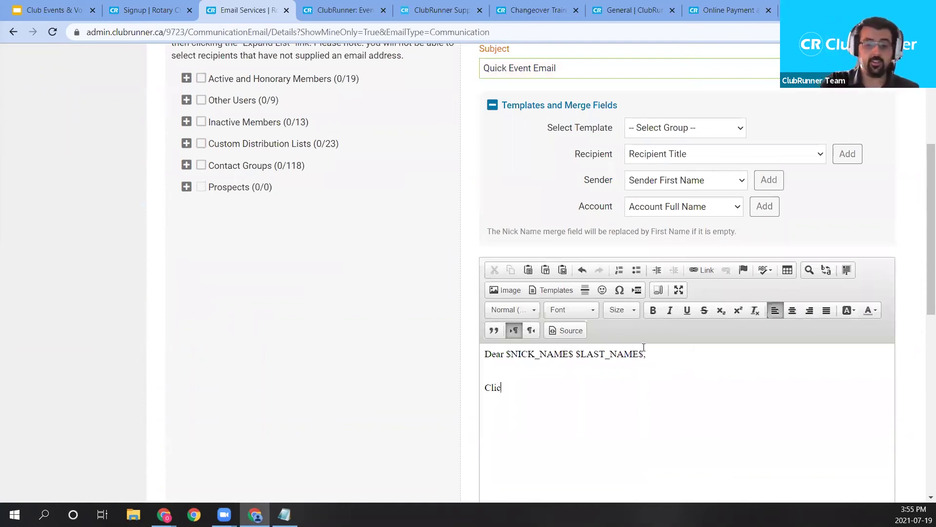
text(k here to sign up for the Event)
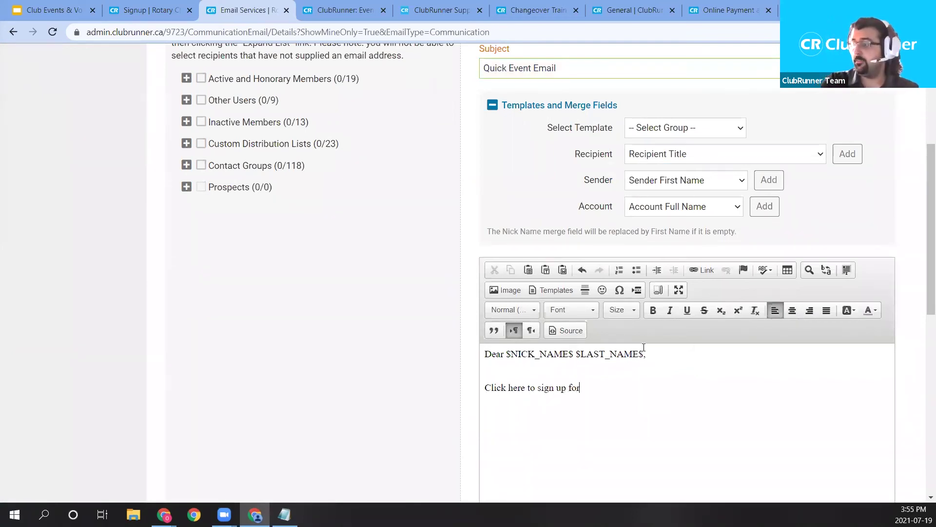
key(Return)
text(Click her)
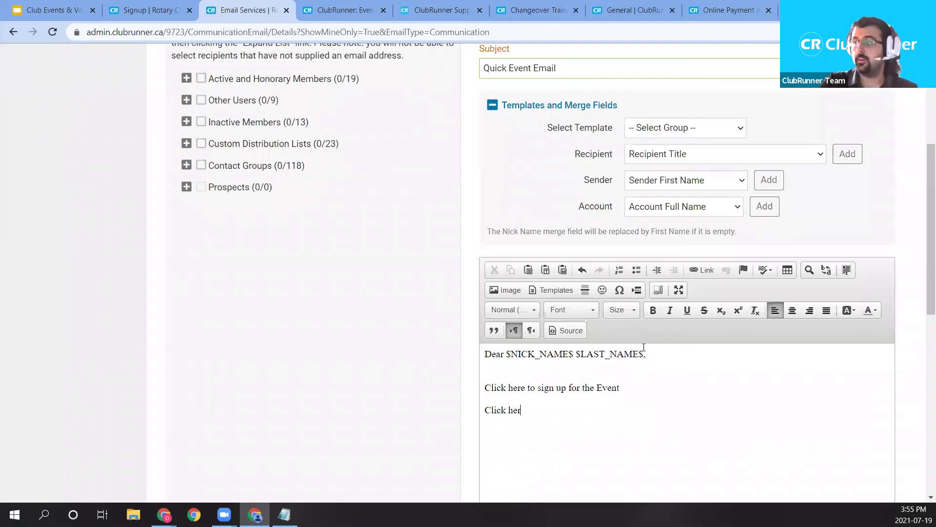
key(BackSpace)
key(BackSpace)
text(e to sign as a volunteer)
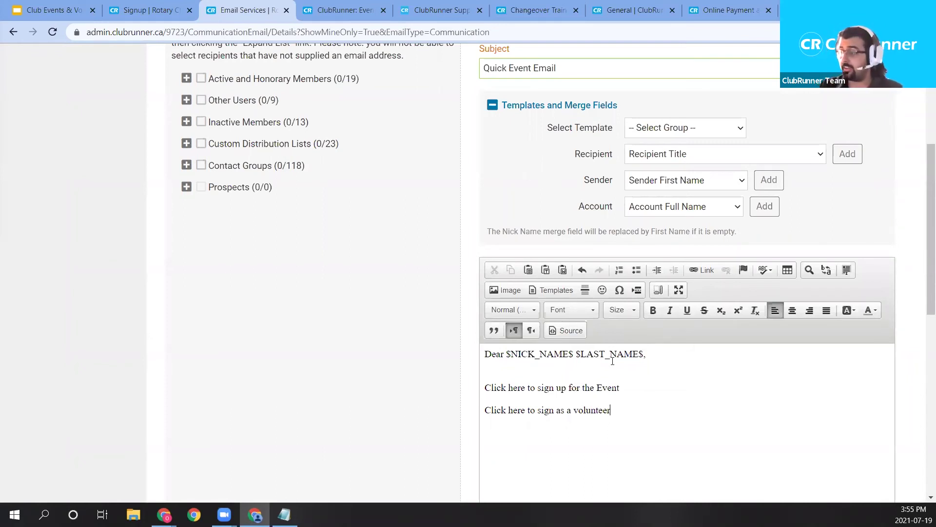
Link the "Click here to sign up for the Event" line to the July 30th Club Fundraiser BBQ event.
drag(633, 382, 484, 388)
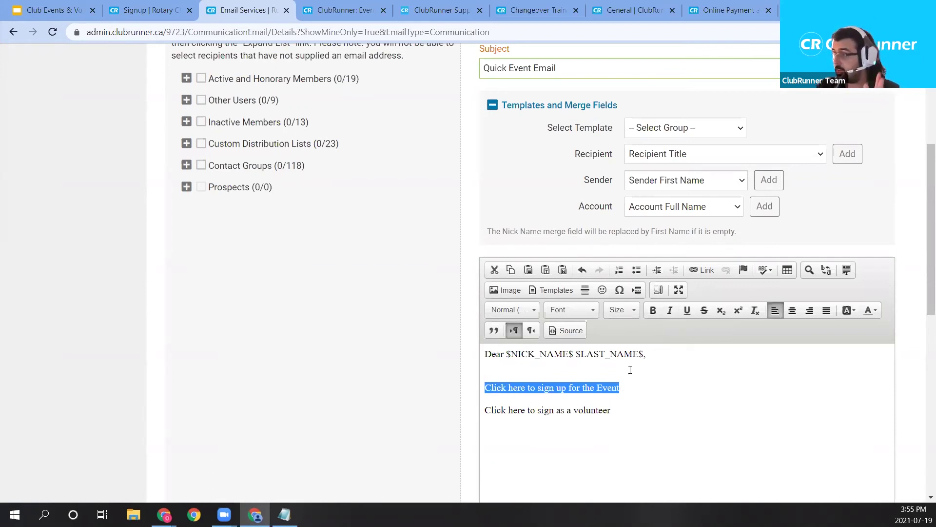
click(702, 271)
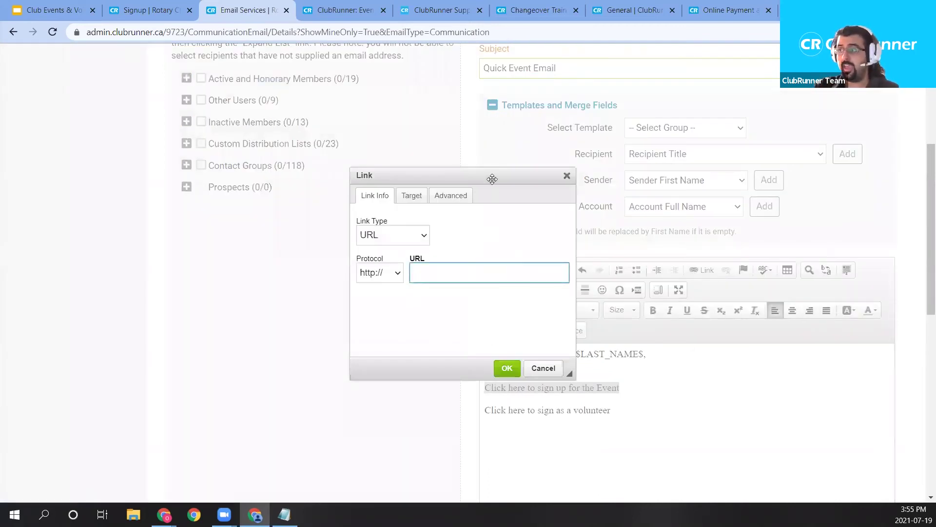
drag(492, 179, 322, 165)
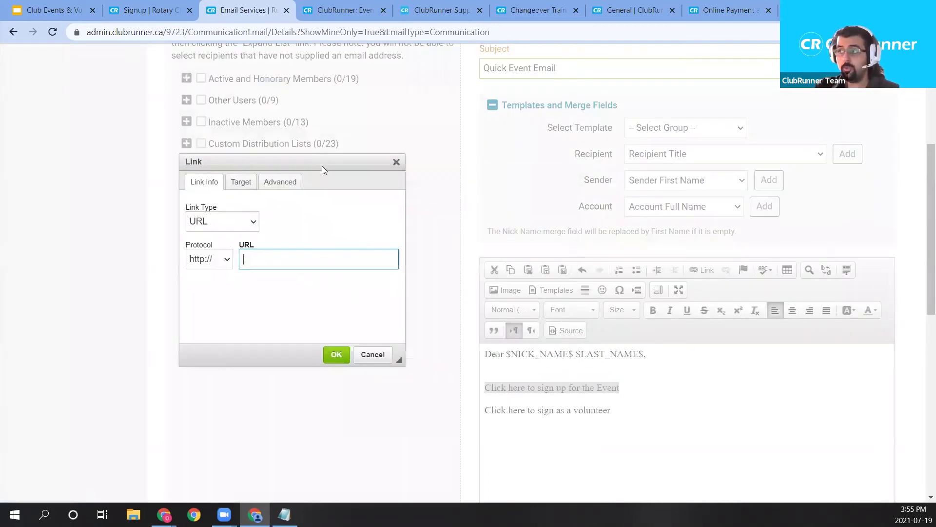
click(200, 222)
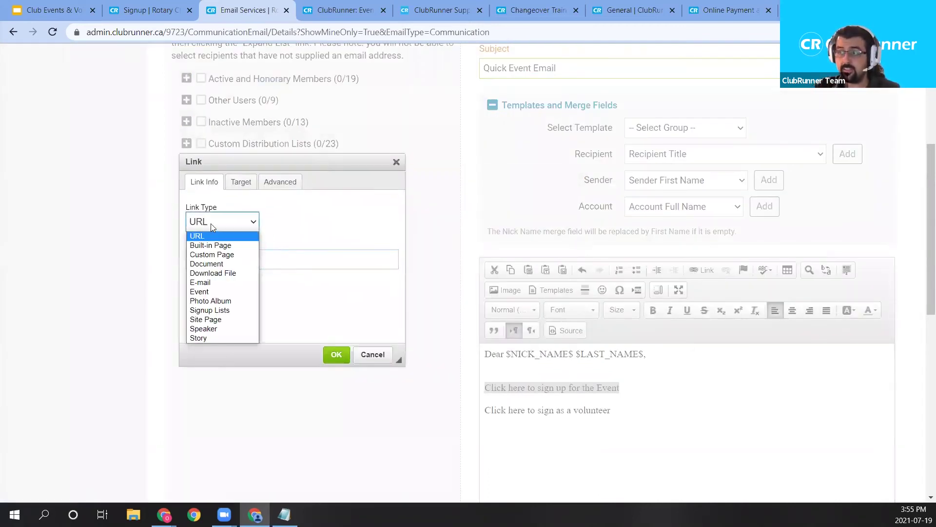
click(229, 292)
click(253, 260)
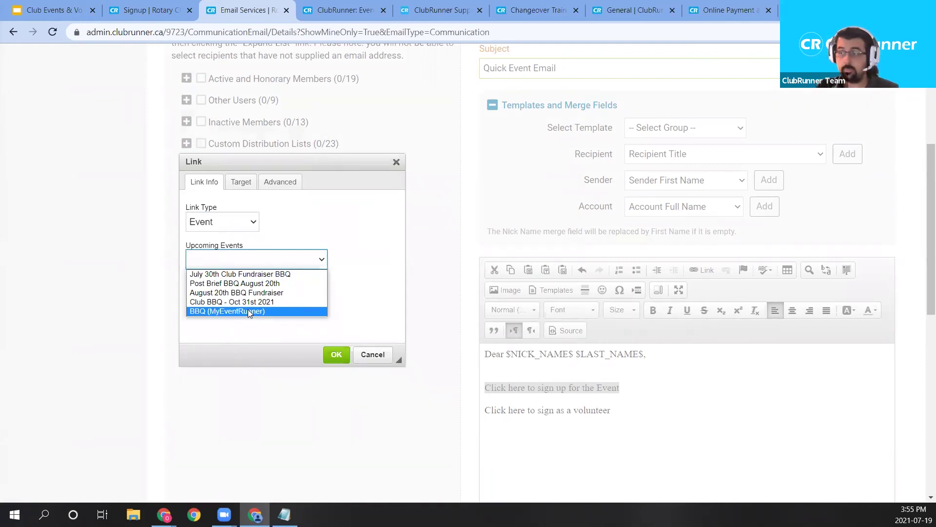
click(250, 278)
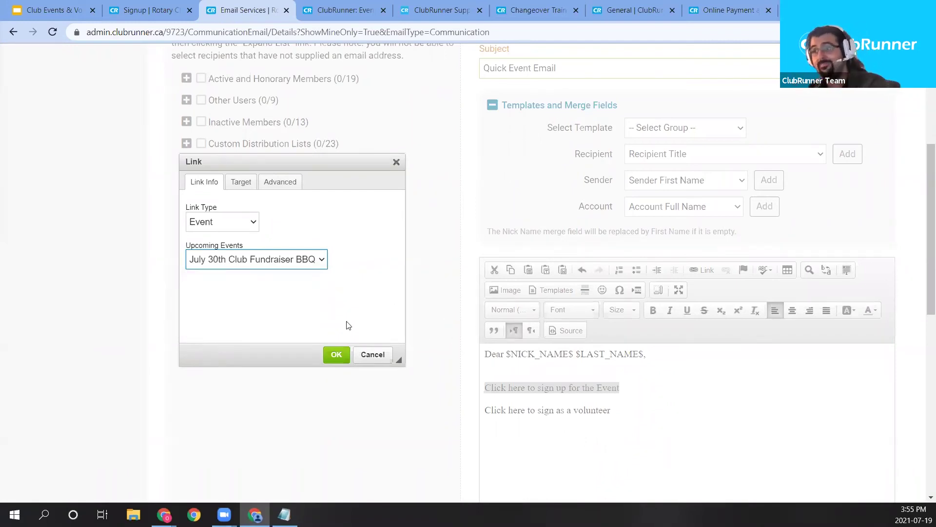
click(338, 354)
Try to link the "Click here to sign as a volunteer" line to a volunteer signup list using the Signup Lists link type.
drag(621, 411, 484, 421)
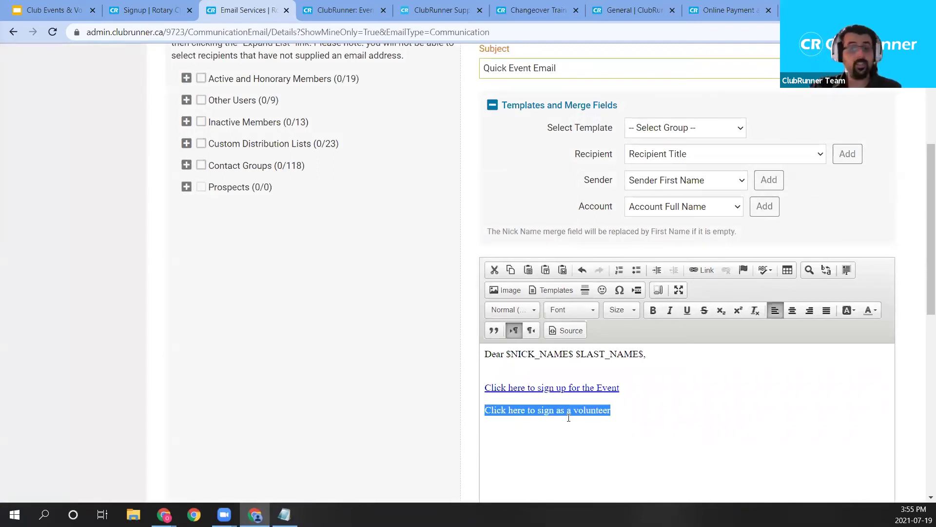
click(702, 271)
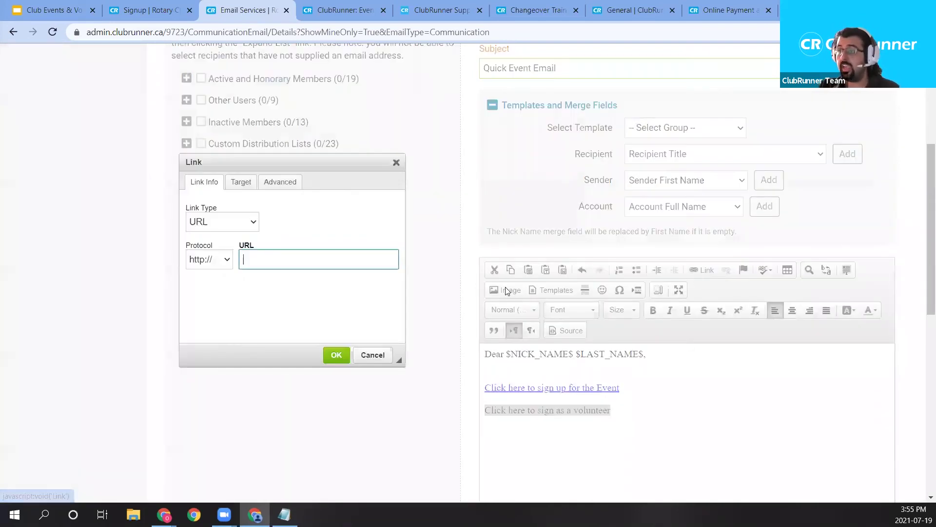
click(243, 228)
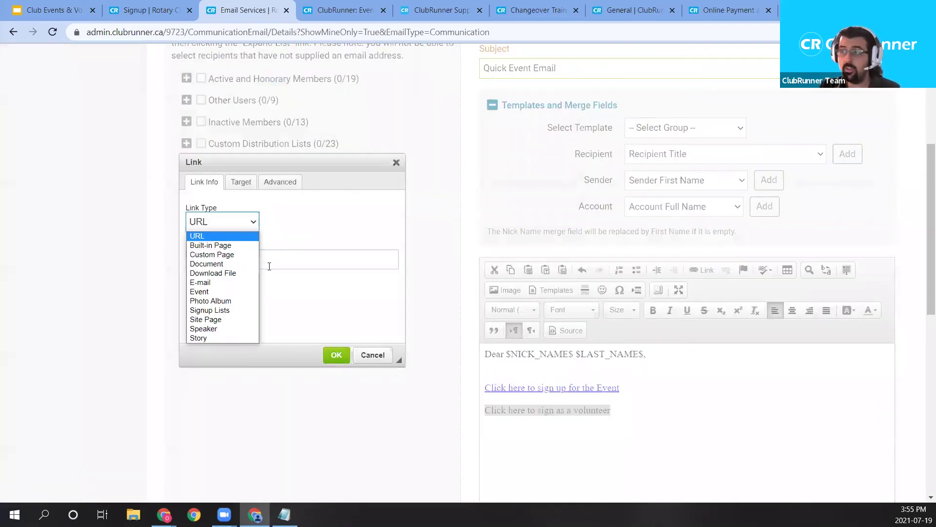
click(227, 312)
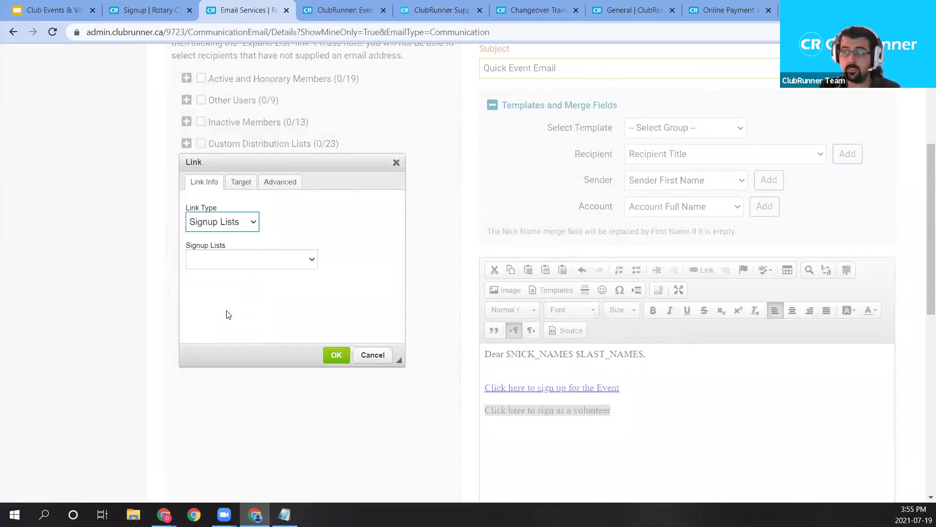
click(249, 263)
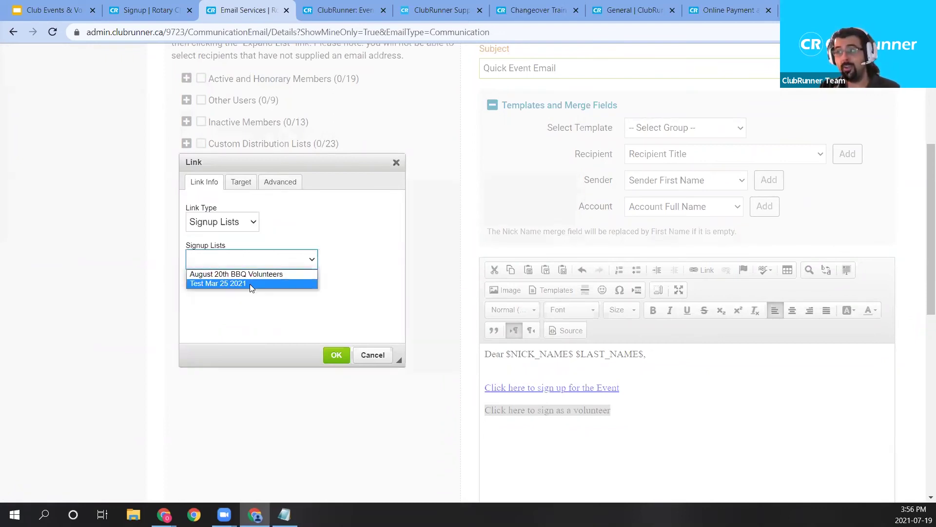
click(325, 245)
click(287, 261)
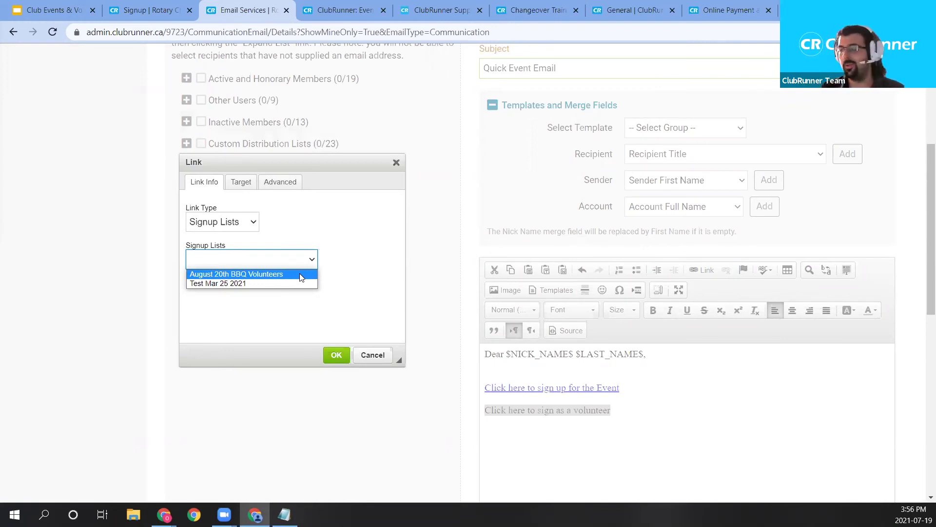
click(396, 162)
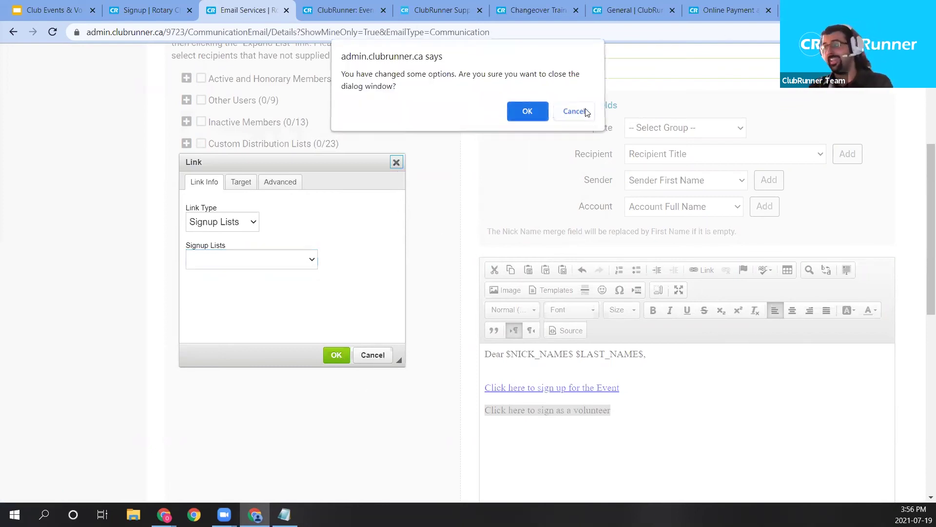
click(585, 111)
click(372, 354)
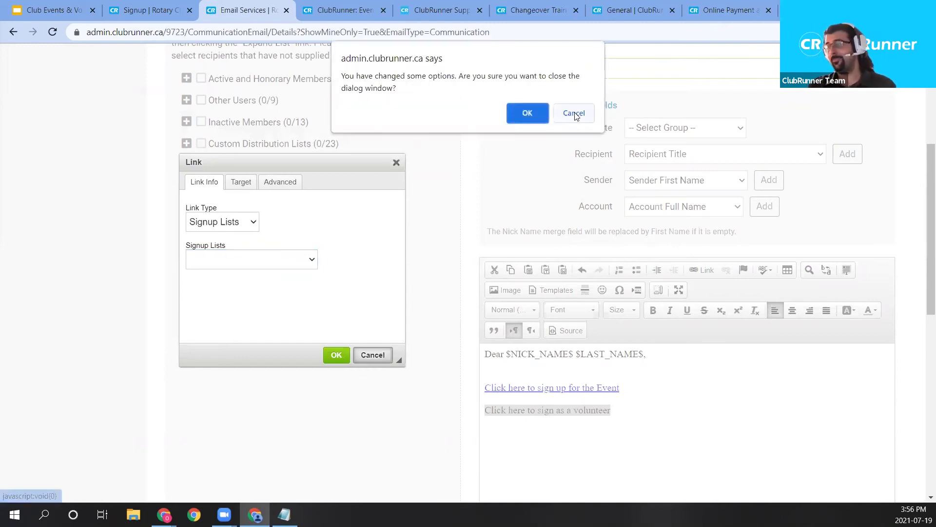
click(575, 114)
click(372, 354)
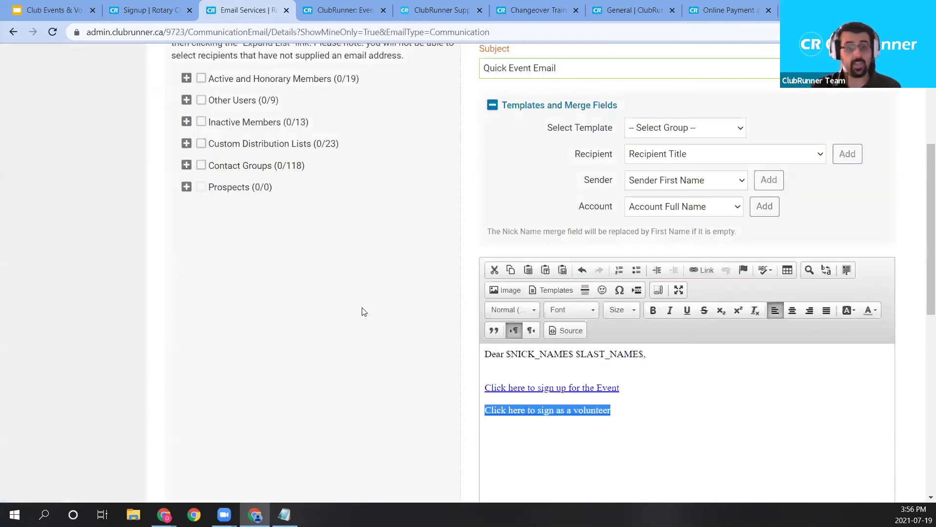
Open the Event Planner's list of upcoming events.
scroll(500, 297, up, 5)
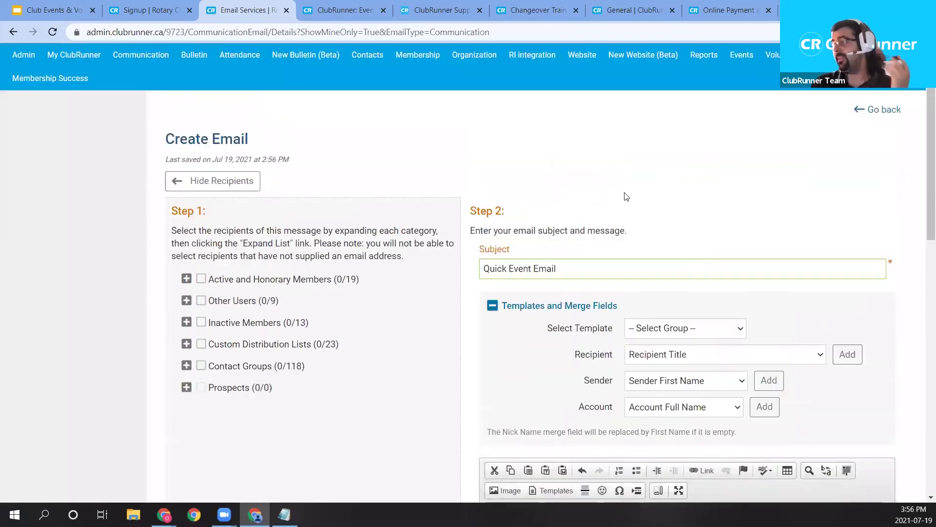
mouse_move(736, 98)
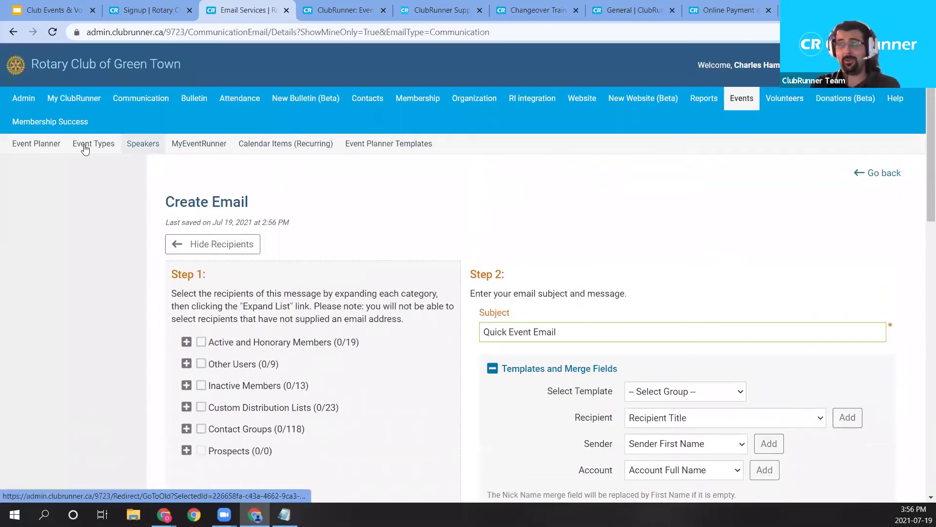
click(43, 150)
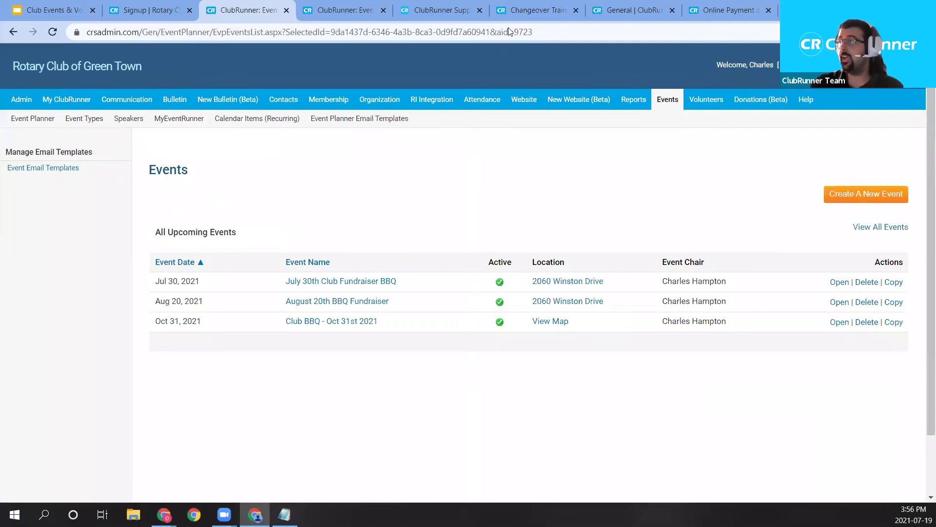
Open the clubrunner.com/training page in a new browser tab.
click(531, 7)
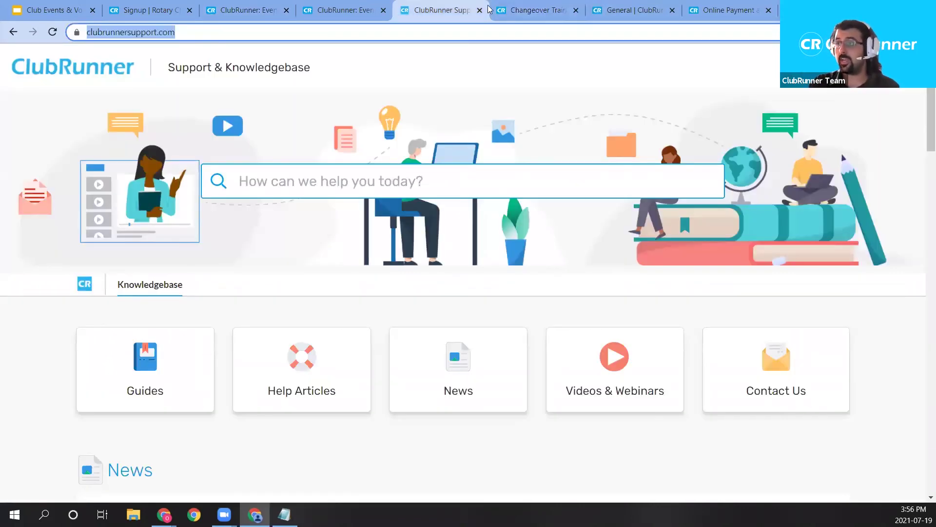
click(460, 9)
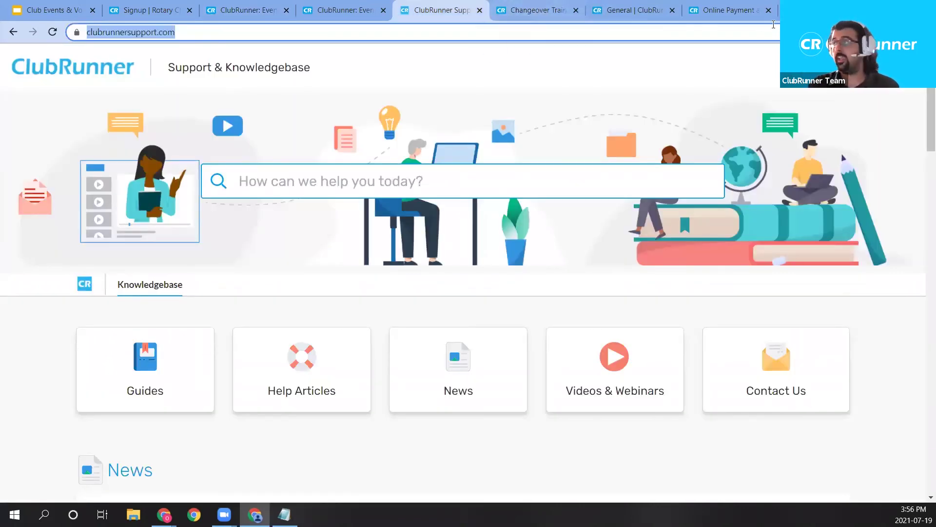
click(779, 10)
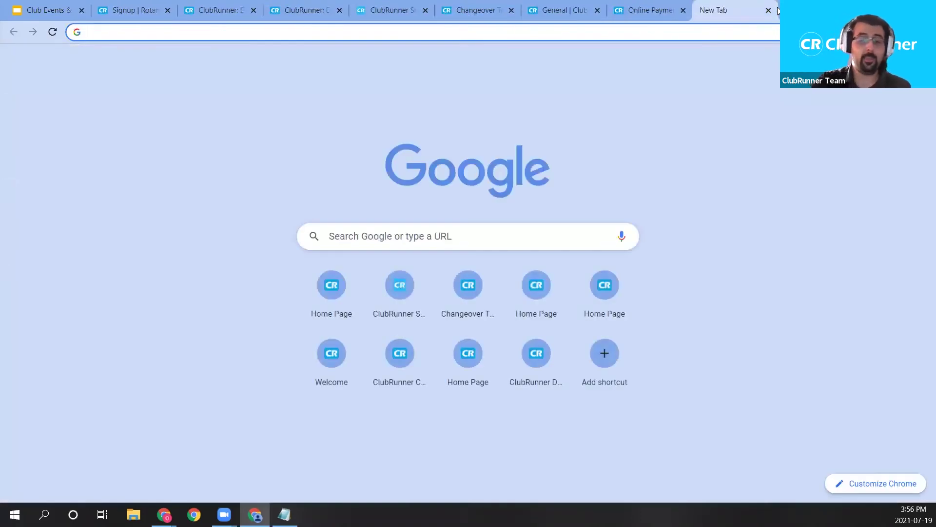
text(clubrunner.com/trainig)
key(Return)
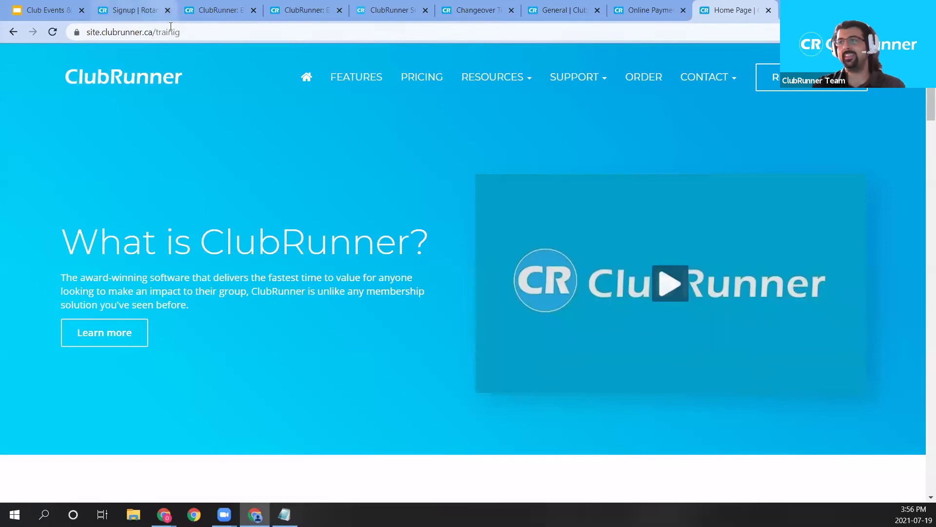
click(458, 27)
text(n)
key(Return)
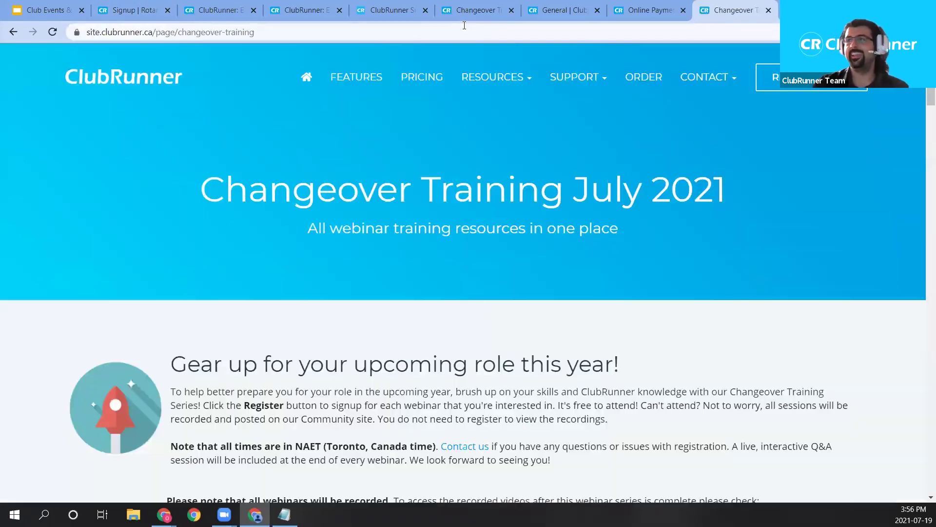
Review the Deep Dive Series webinar schedule on the Changeover Training page, and view the ClubRunner Community's General forum.
scroll(923, 220, down, 10)
scroll(923, 220, down, 20)
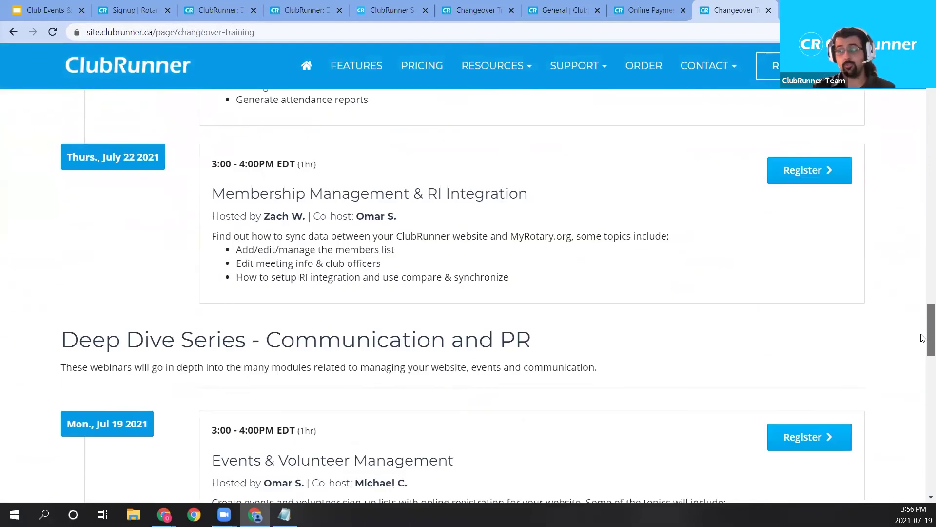
scroll(923, 337, down, 7)
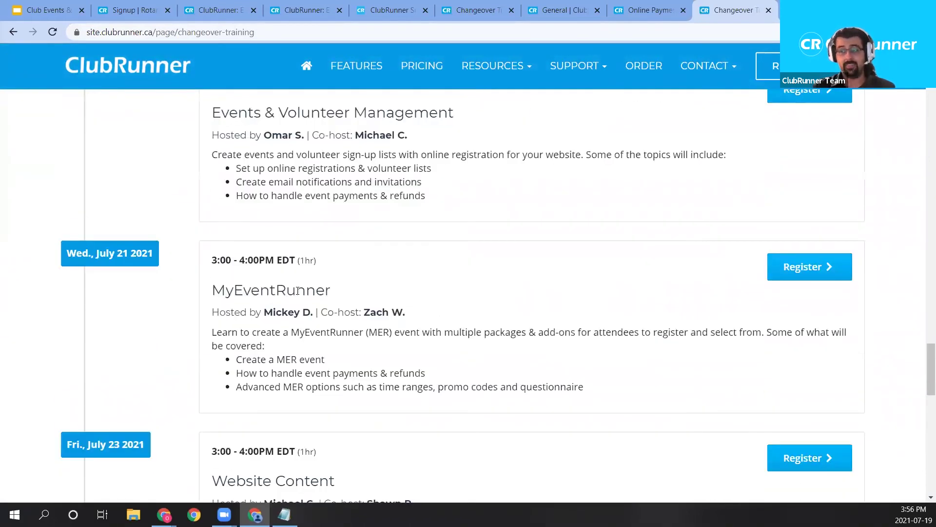
scroll(298, 291, up, 1)
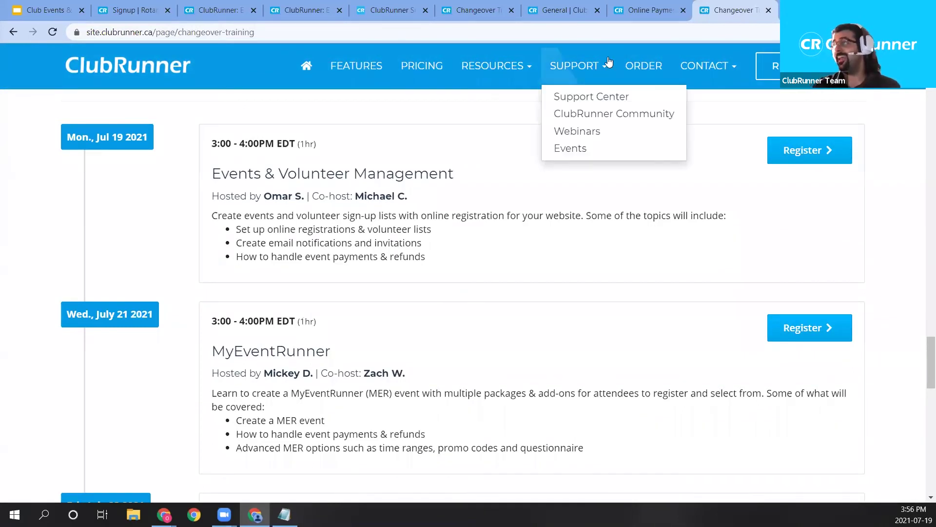
click(577, 4)
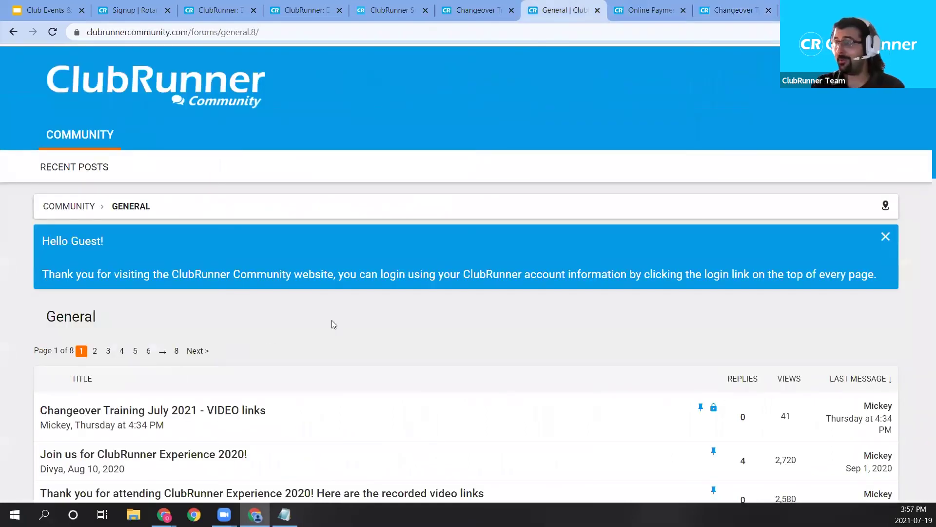
Search the ClubRunner Support & Knowledgebase site for "Create Event Planner".
click(390, 11)
click(238, 38)
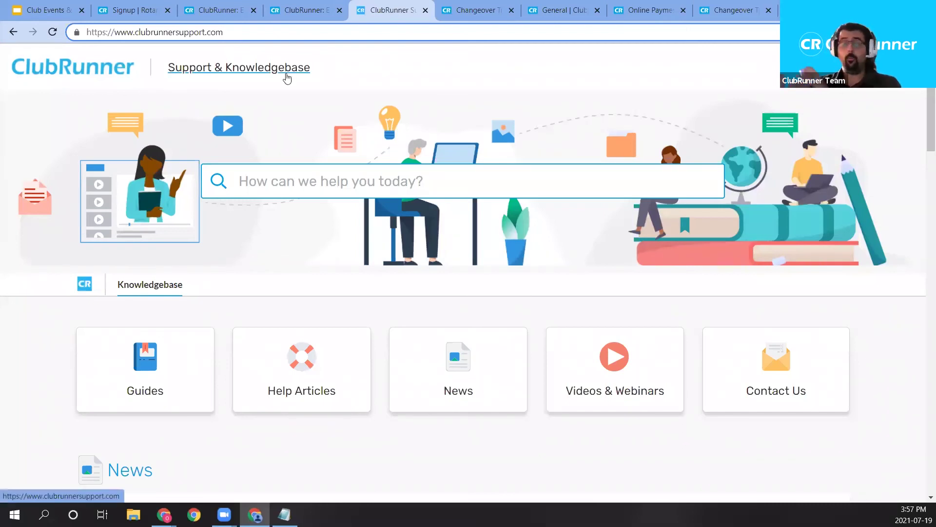
click(326, 179)
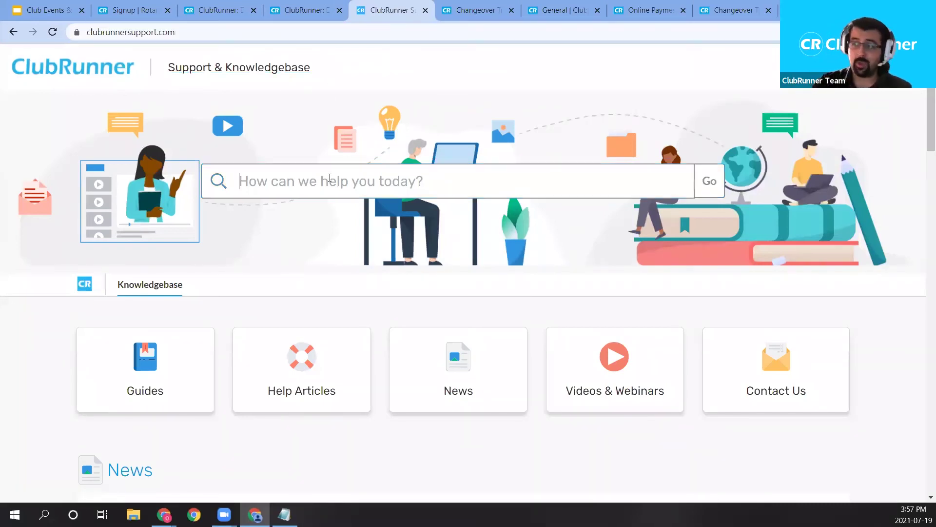
text(Create Event Planner)
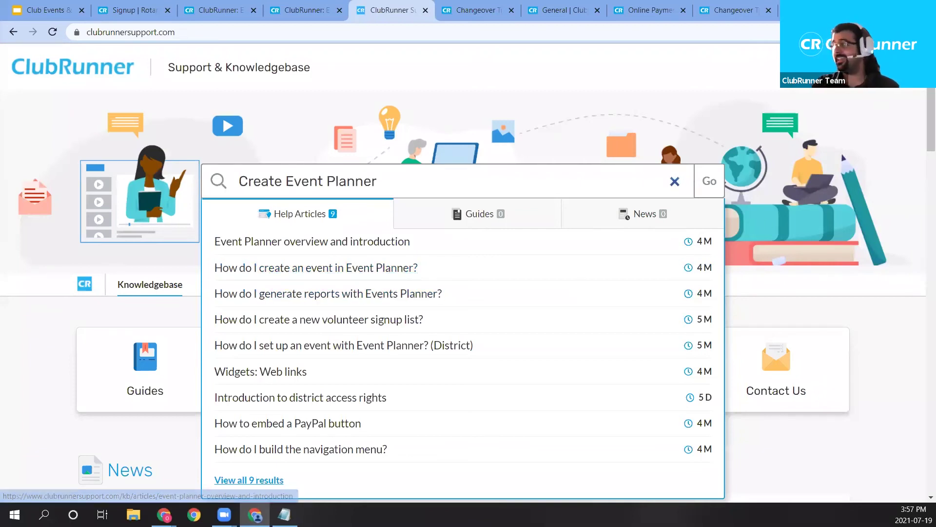
click(776, 340)
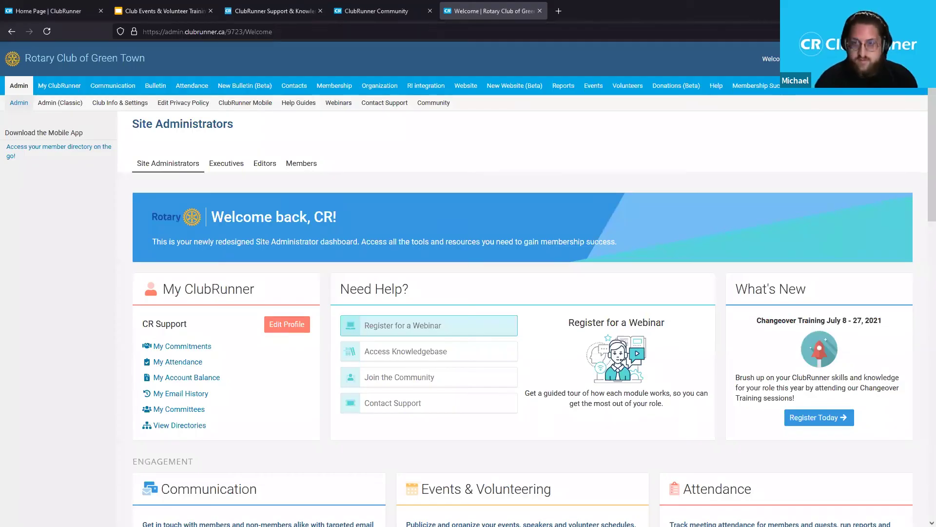
key(F12)
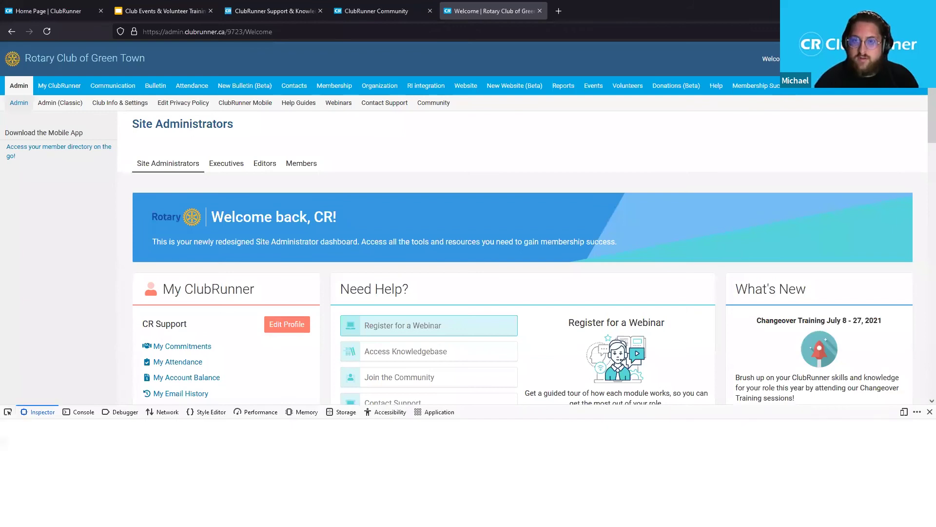
click(929, 409)
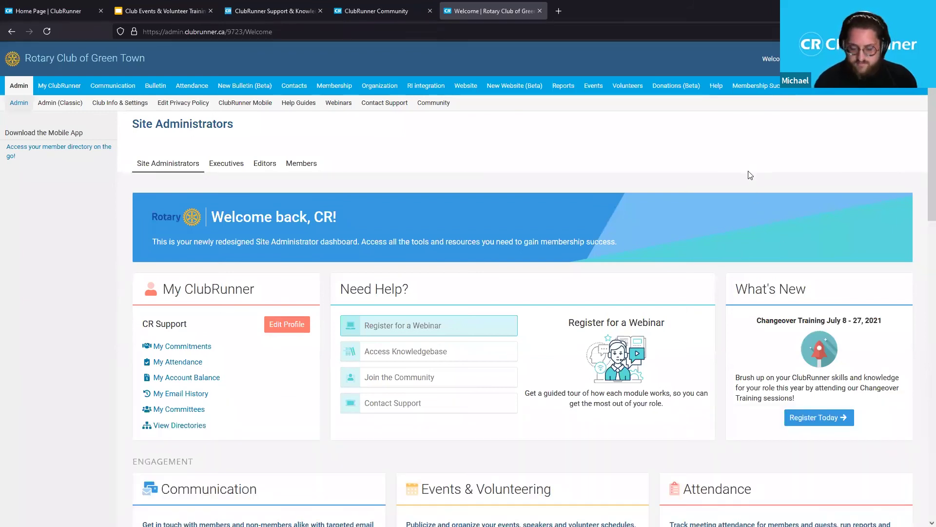
key(F11)
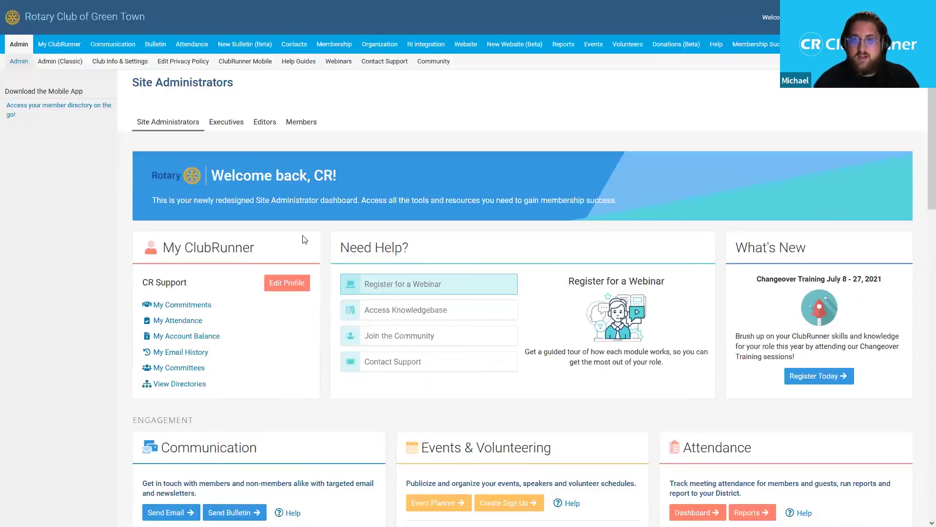
mouse_move(756, 4)
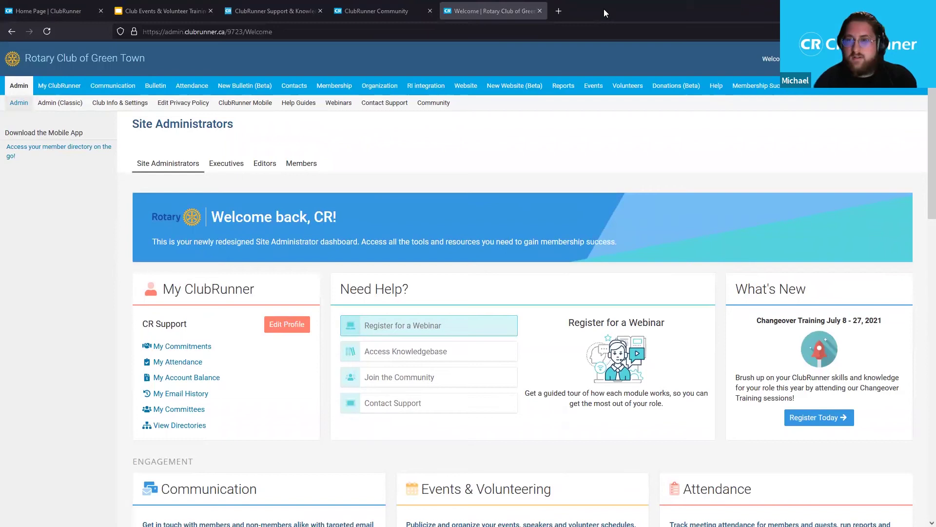
Open the contact form on the ClubRunner Support site and review its fields.
click(308, 11)
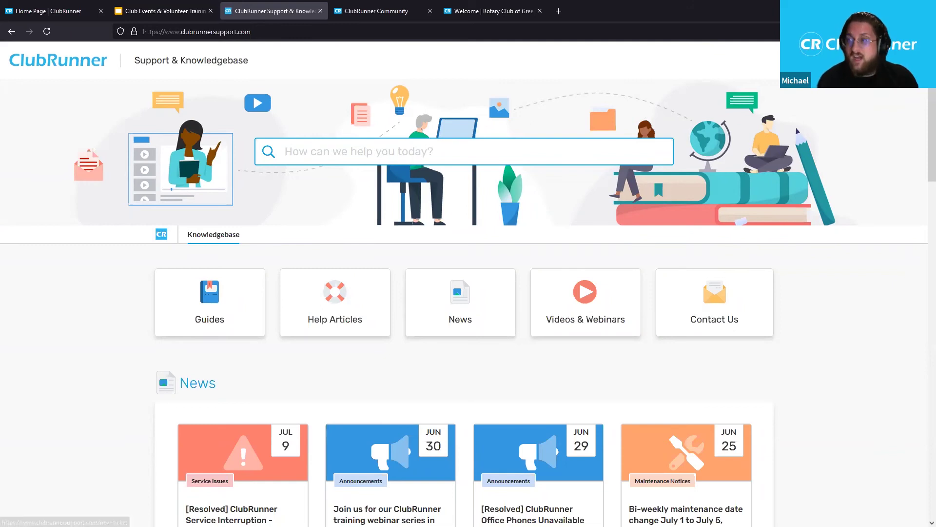
click(715, 302)
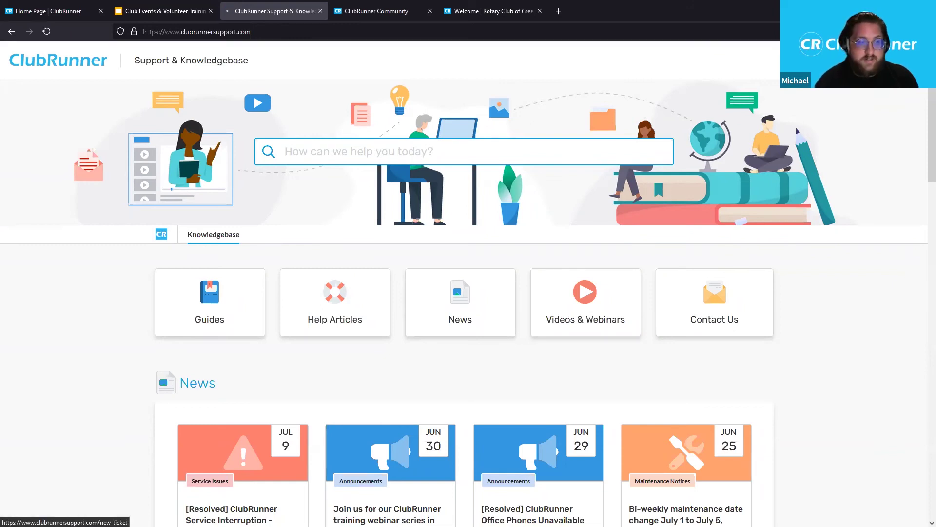
scroll(397, 373, down, 2)
scroll(393, 366, down, 3)
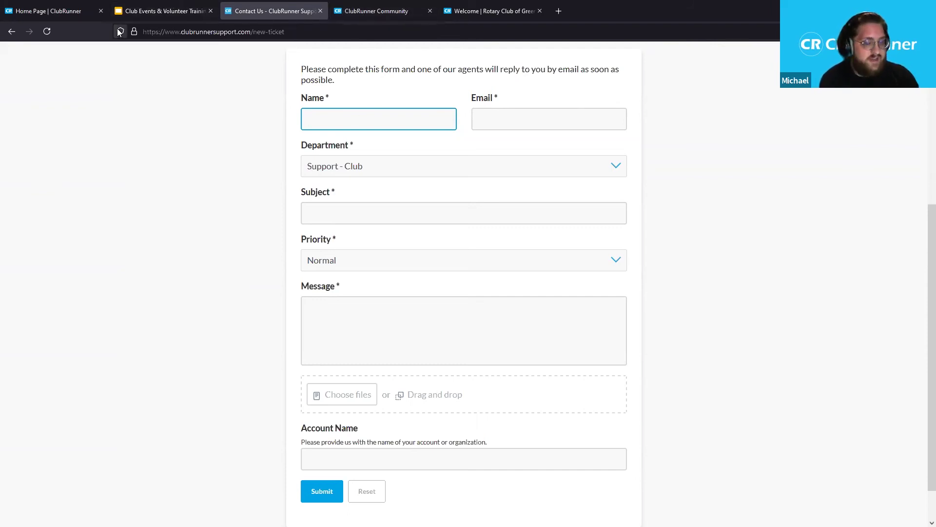
View the training presentation's closing contact slide and the ClubRunner Community home page.
click(179, 11)
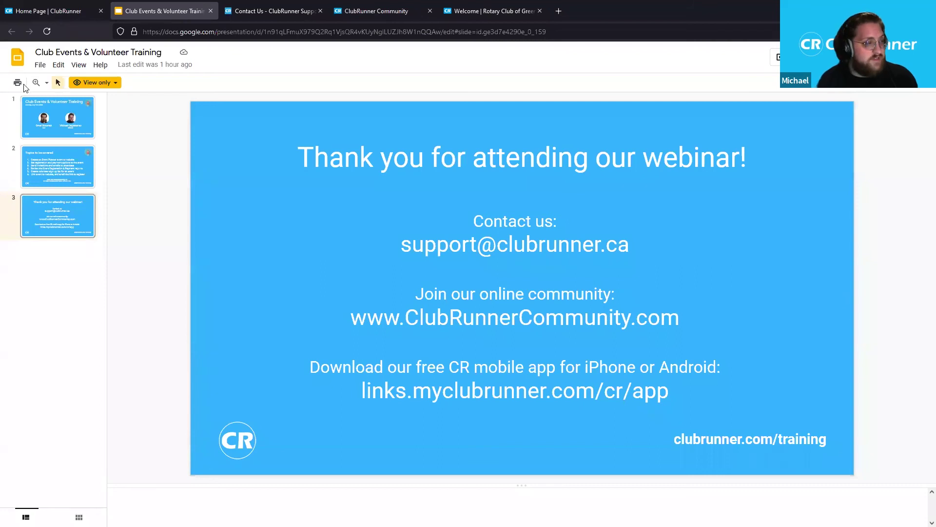
click(380, 11)
click(273, 11)
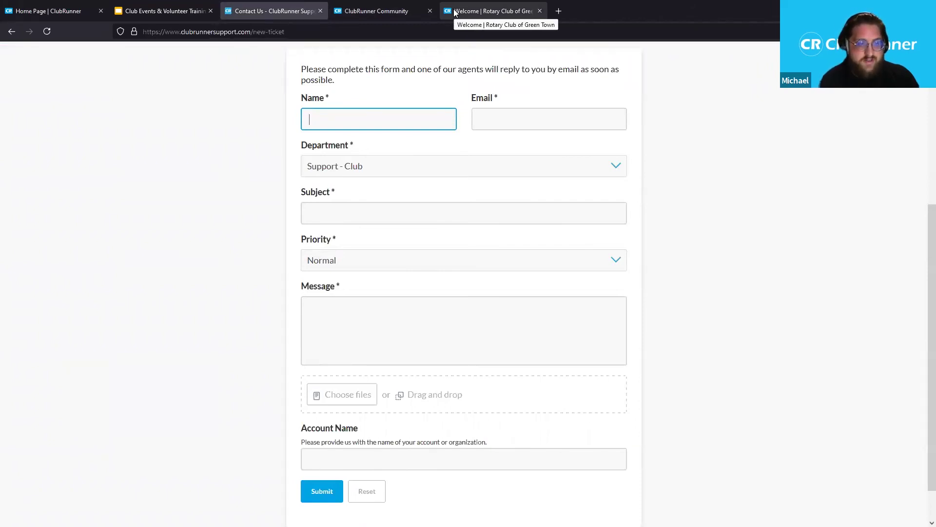
click(387, 16)
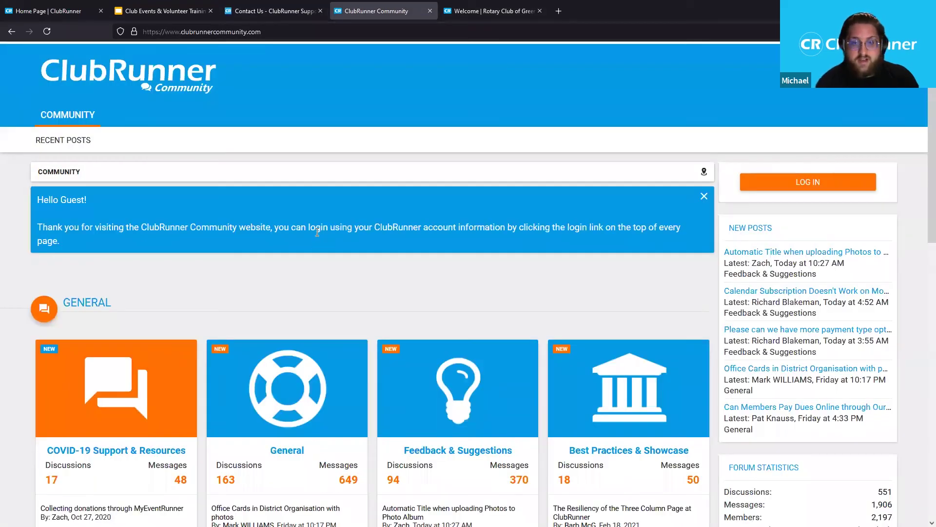
Open the "Changeover Training July 2021 - VIDEO links" thread in the Community's General forum and read its post.
scroll(342, 195, down, 3)
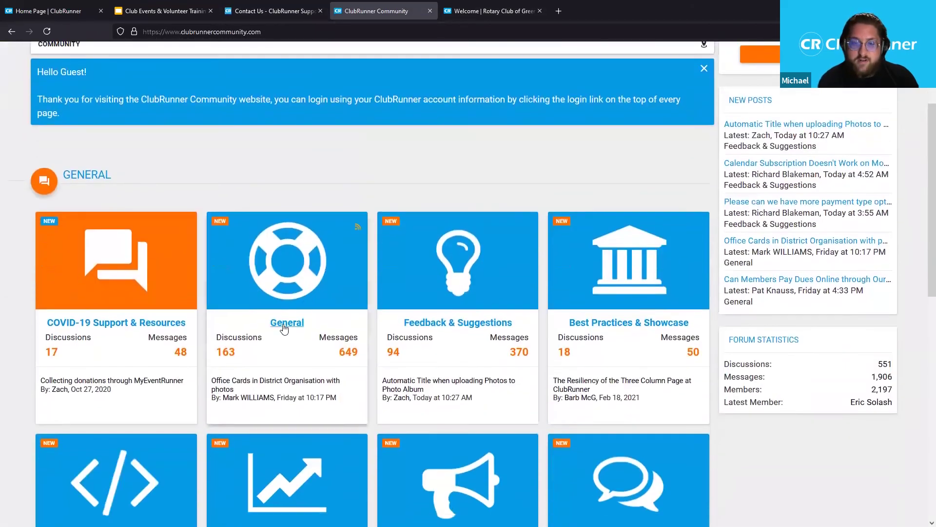
click(285, 324)
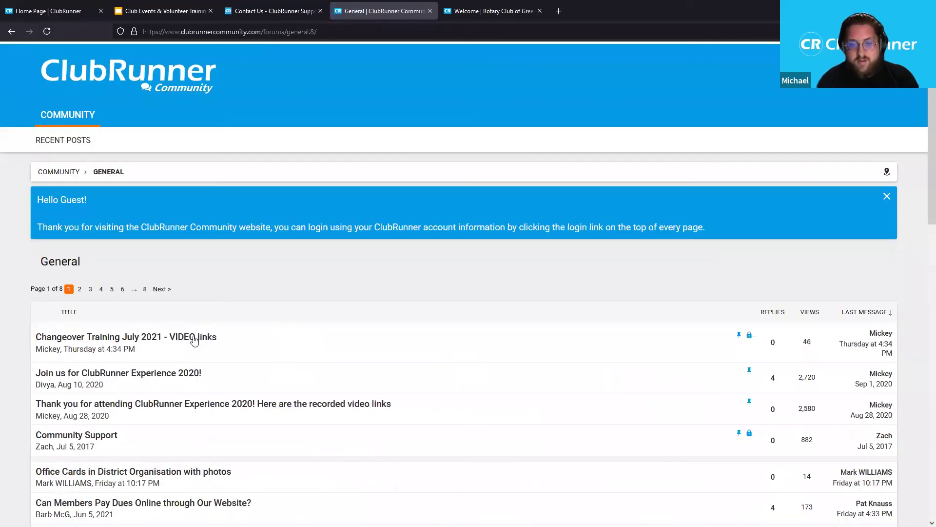
scroll(195, 342, down, 3)
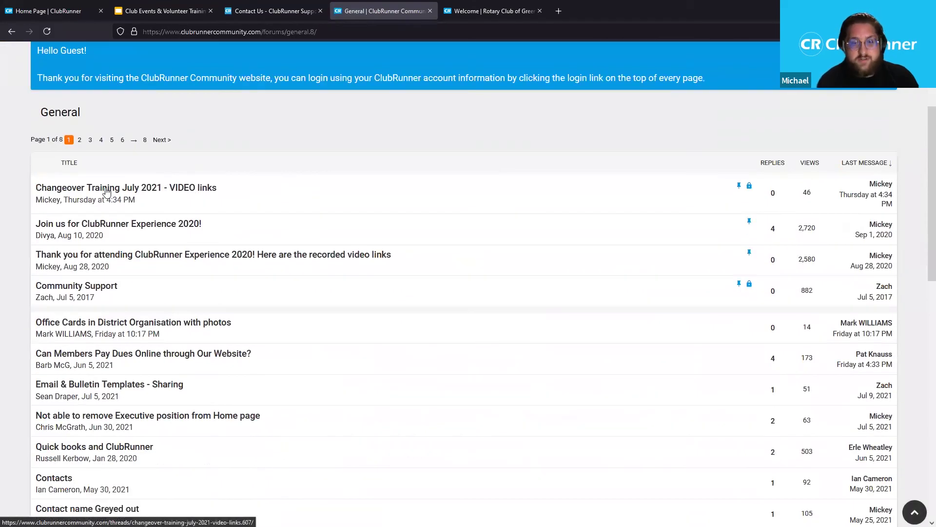
click(106, 191)
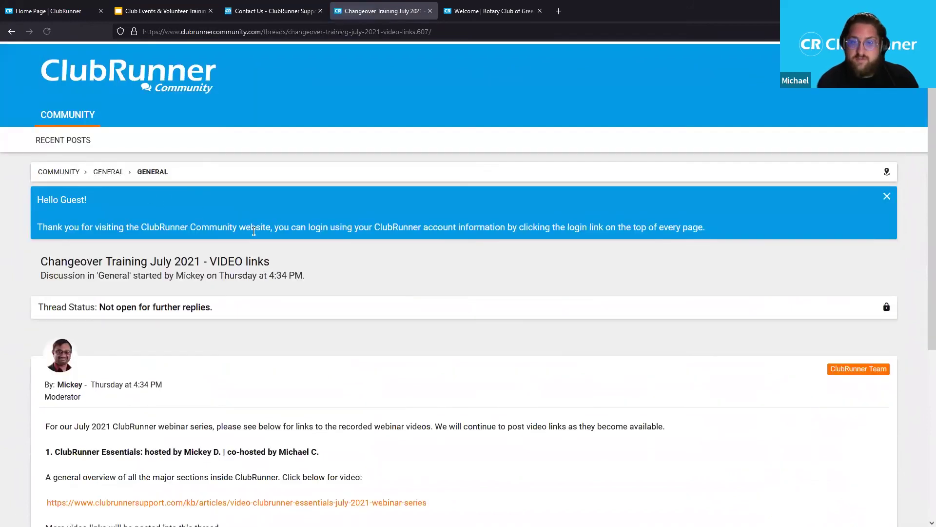
scroll(284, 283, down, 5)
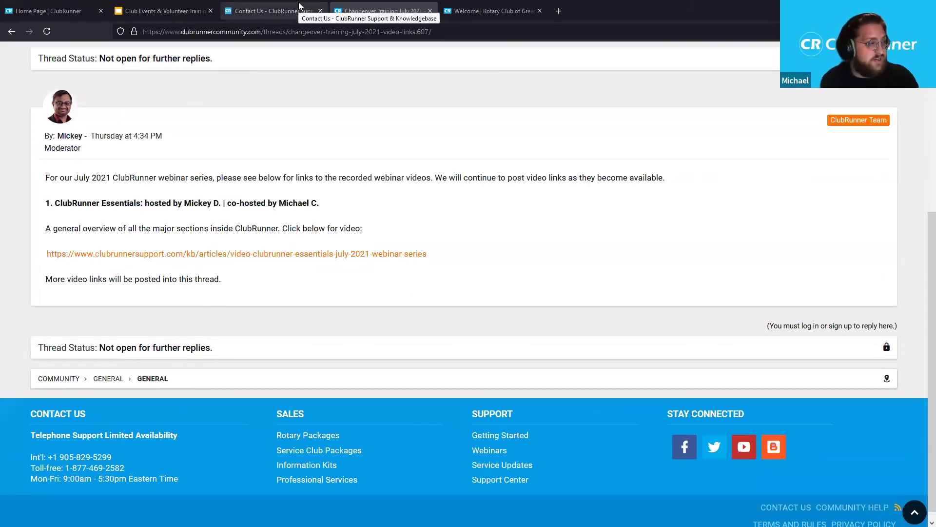
Switch to the Rotary Club of Green Town admin site and open the Event Planner's events list.
click(458, 12)
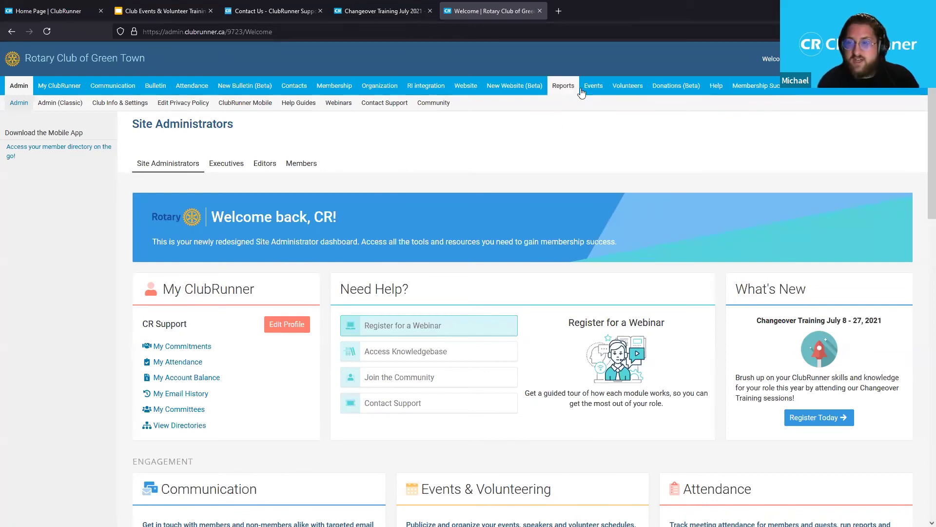
mouse_move(593, 87)
click(28, 109)
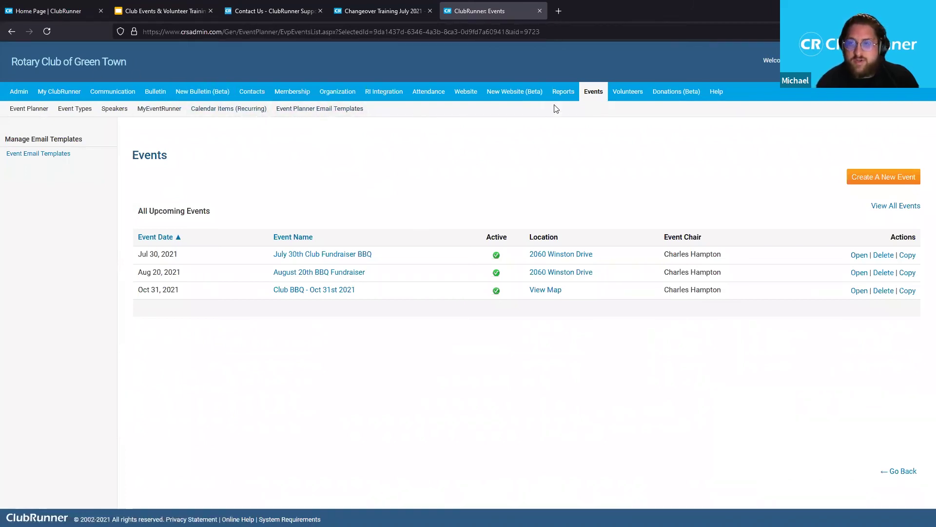
Open clubrunnersupport.com in a new browser tab and search the knowledgebase for "What access levels are".
click(559, 11)
text(clubrunnersupport.com/)
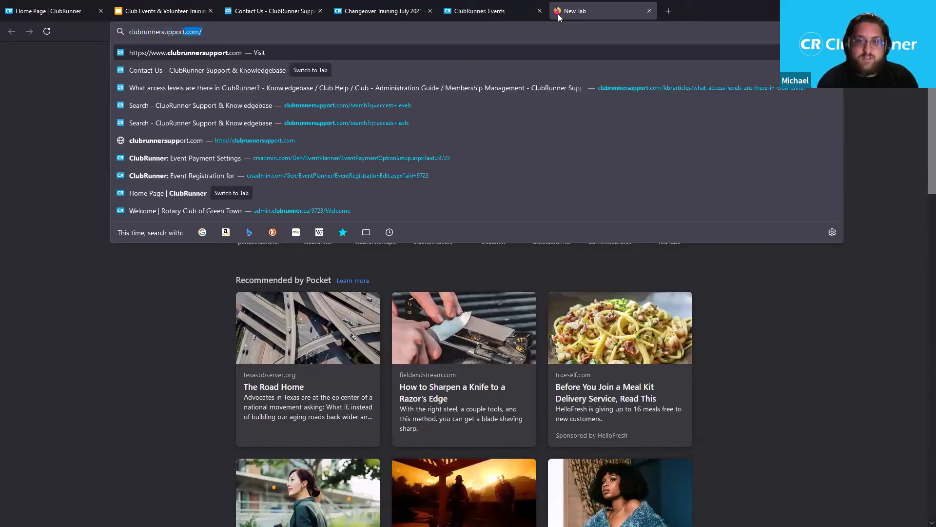
key(Return)
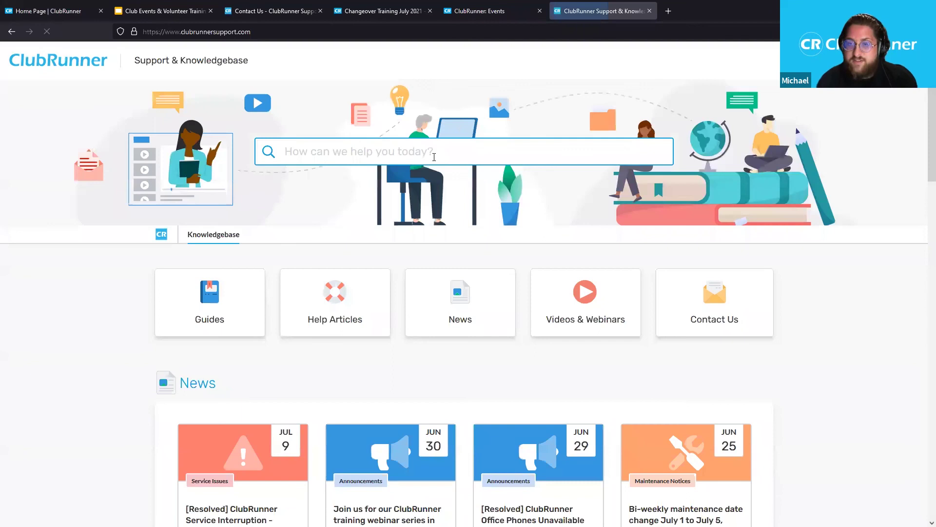
click(434, 157)
text(What access levelx)
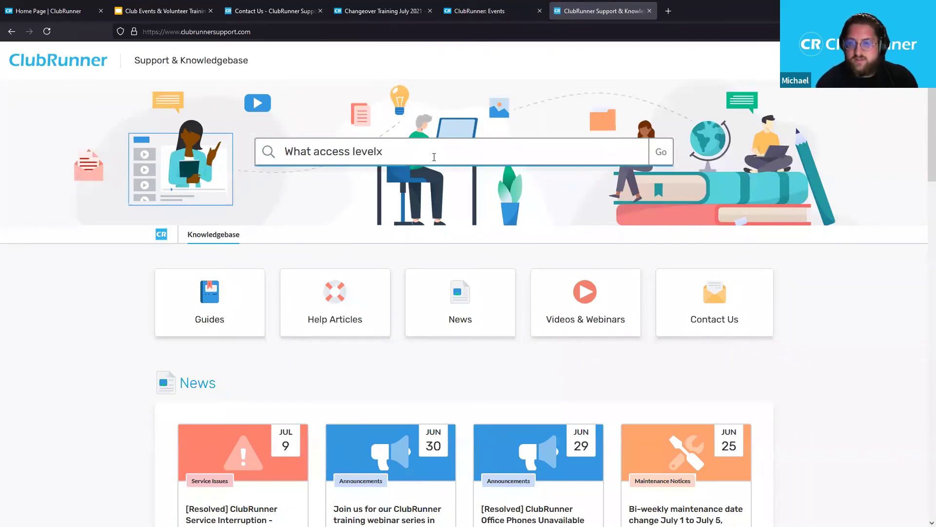
key(BackSpace)
text(s are)
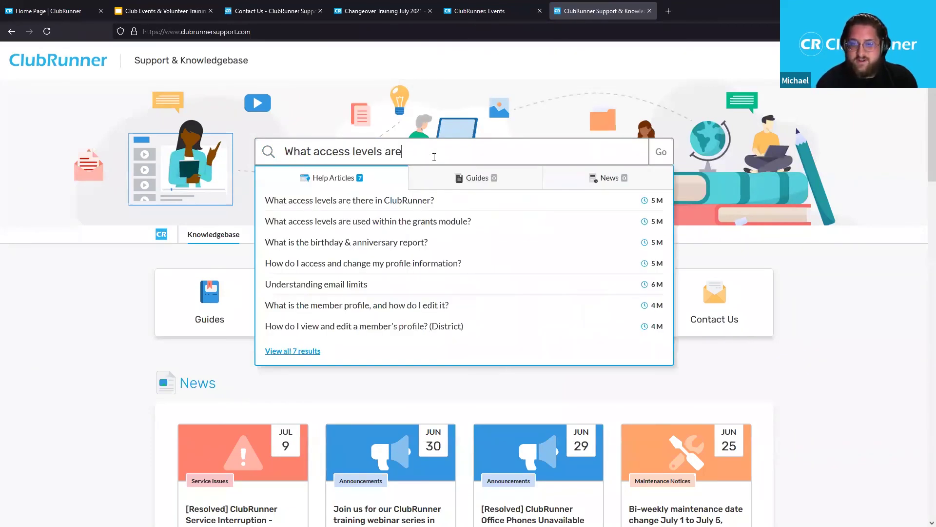
Open the help article "What access levels are there in ClubRunner?" and review its access level list and Admin Menu section.
click(418, 207)
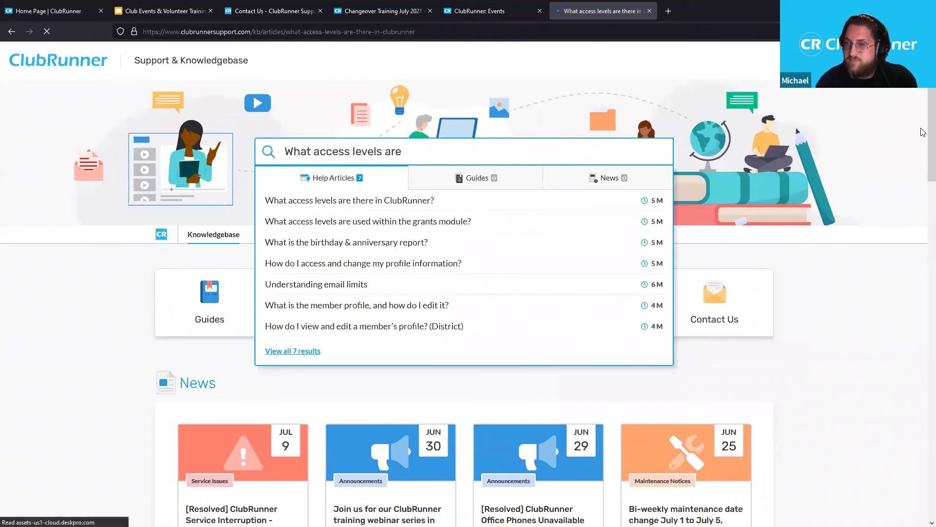
scroll(923, 99, down, 6)
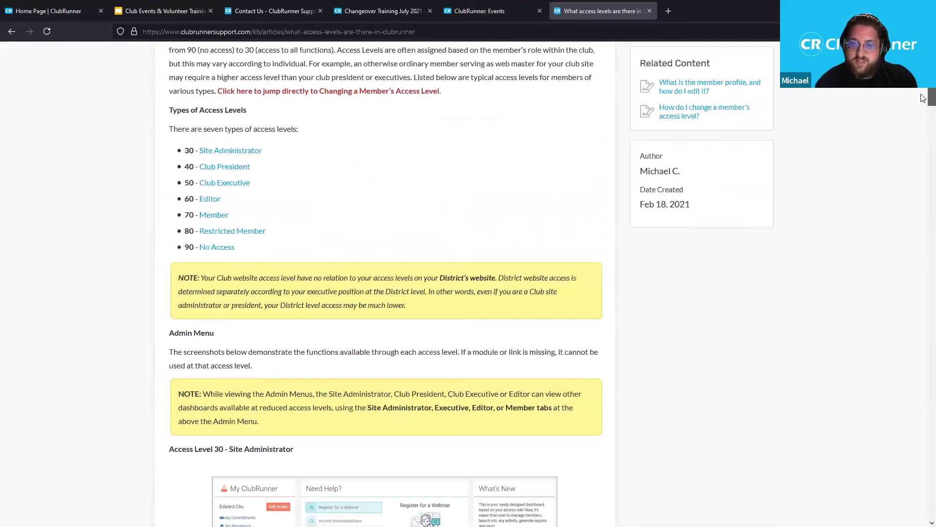
scroll(923, 98, down, 8)
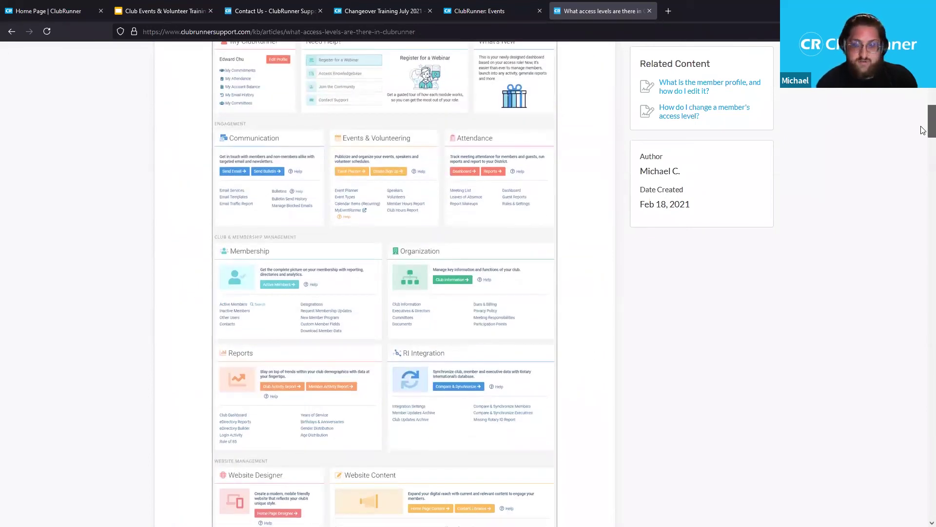
scroll(539, 190, up, 6)
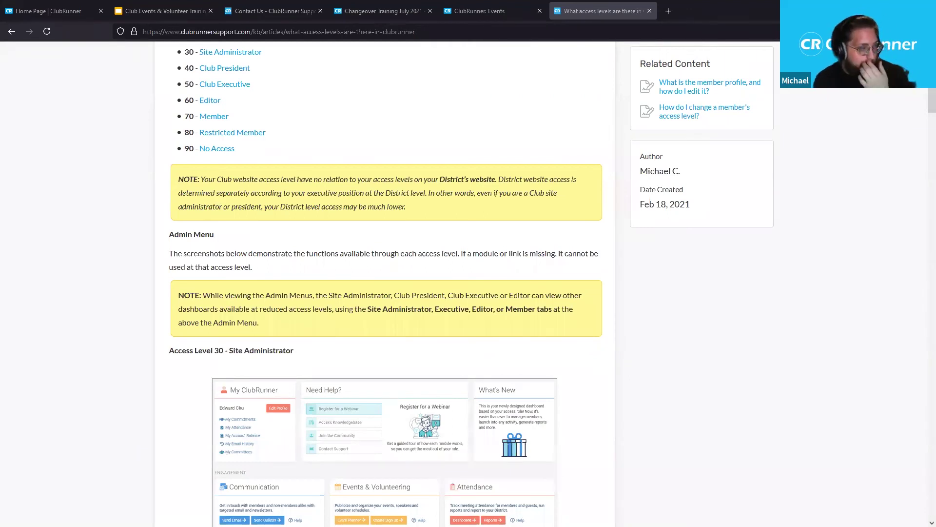
Return to the Event Planner, open the July 30th Club Fundraiser BBQ and review its registration, volunteer and payment sections.
click(484, 8)
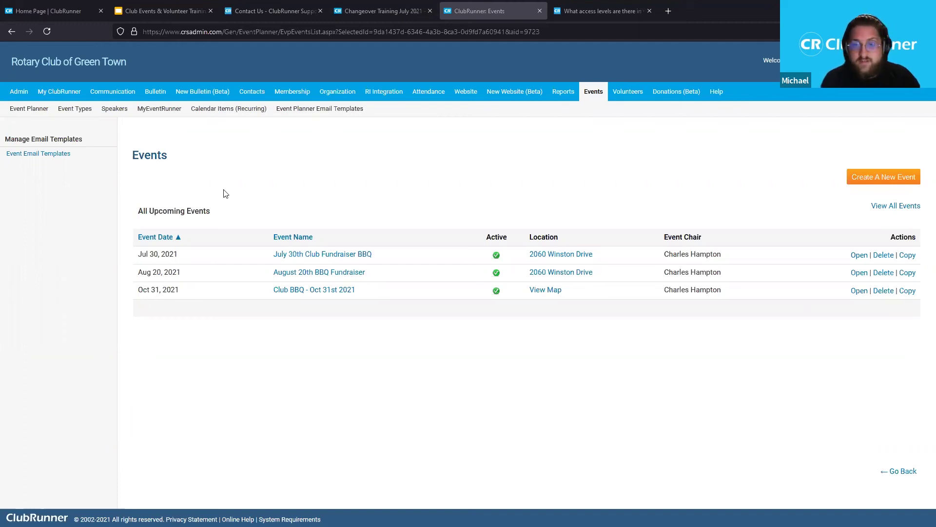
click(35, 111)
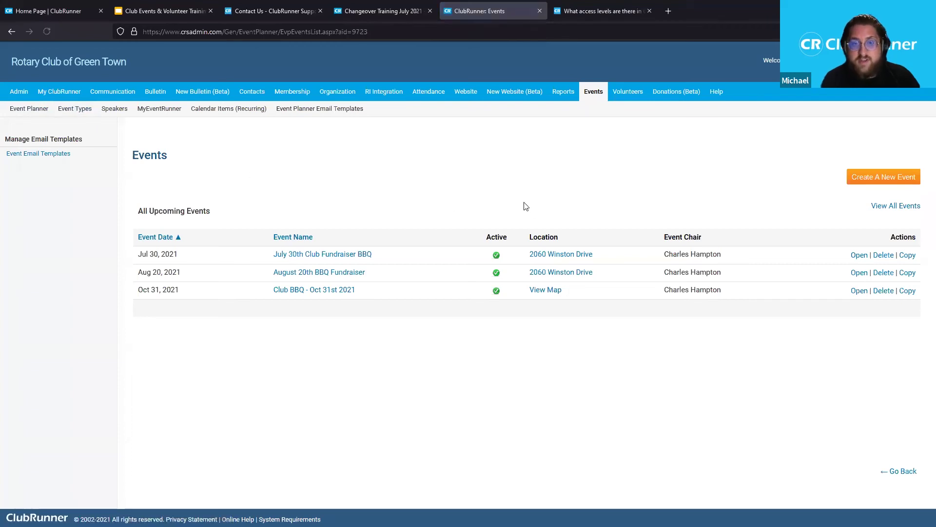
click(859, 255)
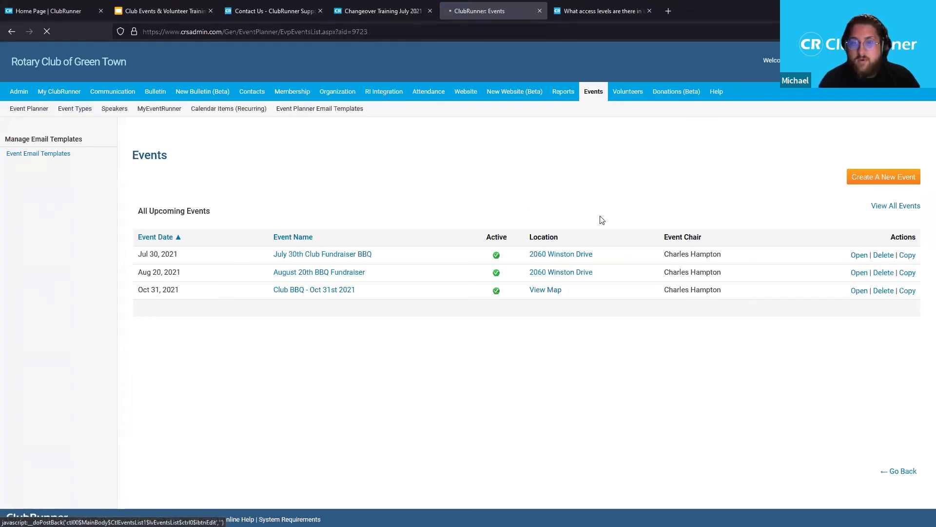
scroll(445, 263, down, 2)
scroll(445, 254, up, 2)
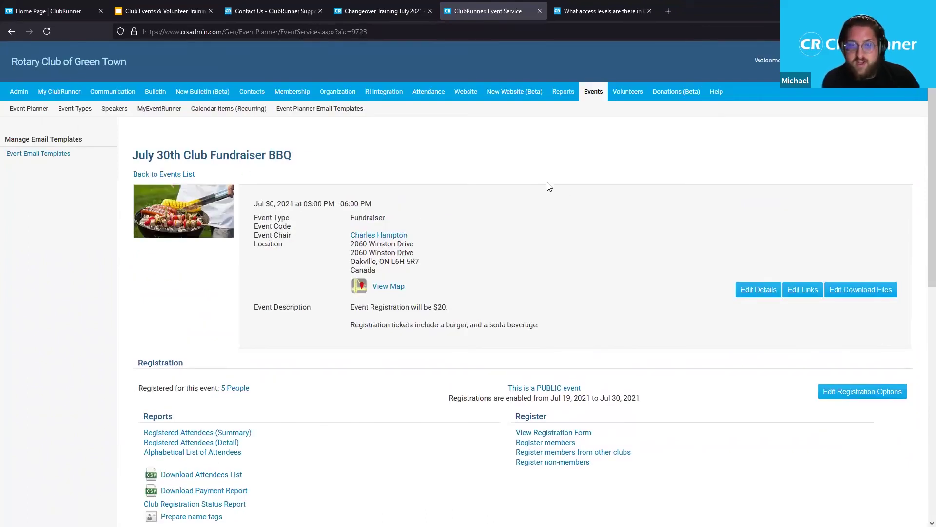
scroll(546, 180, down, 4)
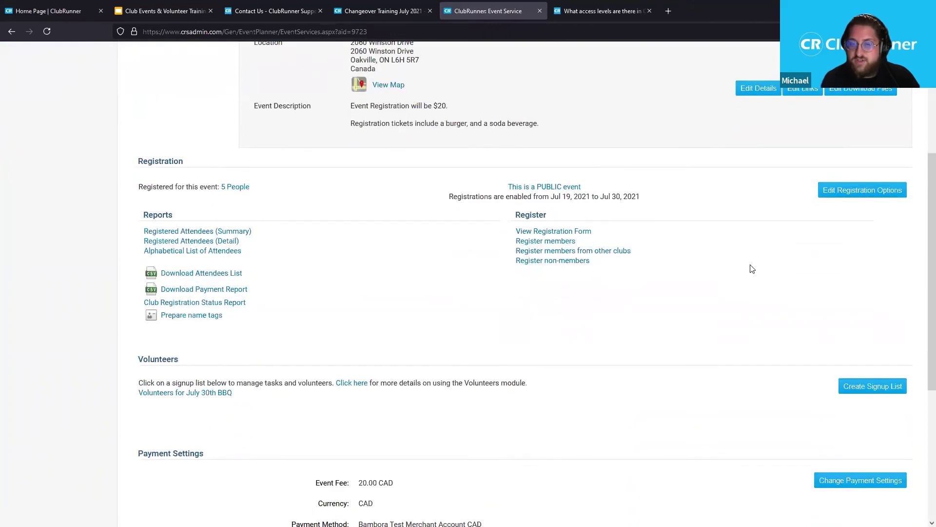
scroll(752, 268, down, 3)
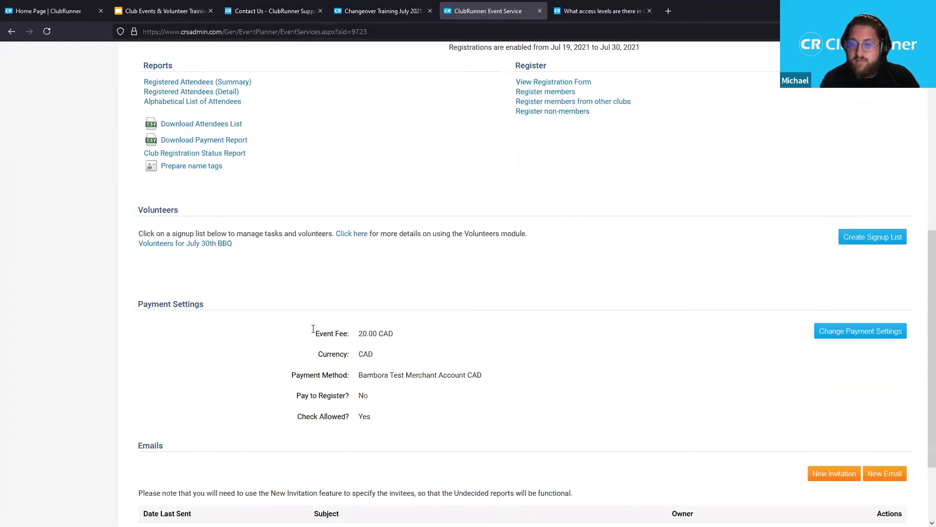
Open the July 30th BBQ's payment settings and review the event fee, currency, payment method and check options.
click(868, 339)
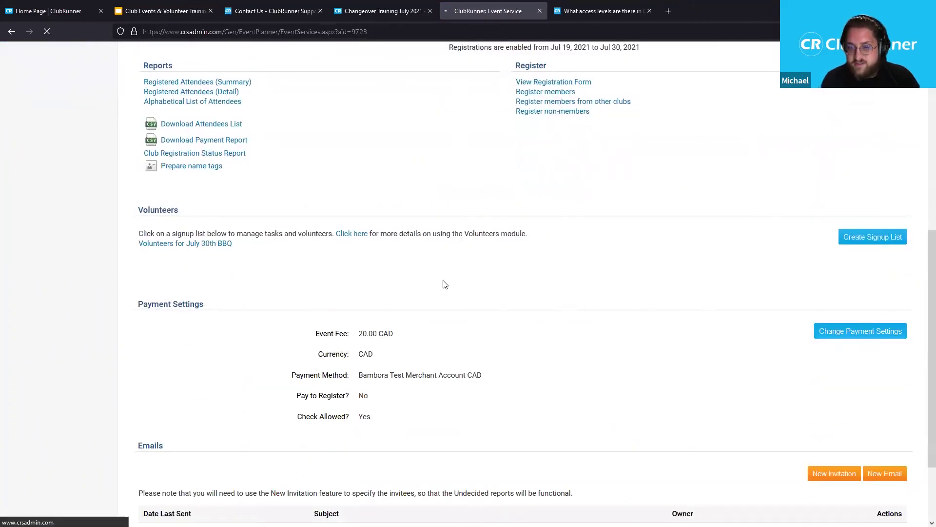
scroll(366, 205, down, 4)
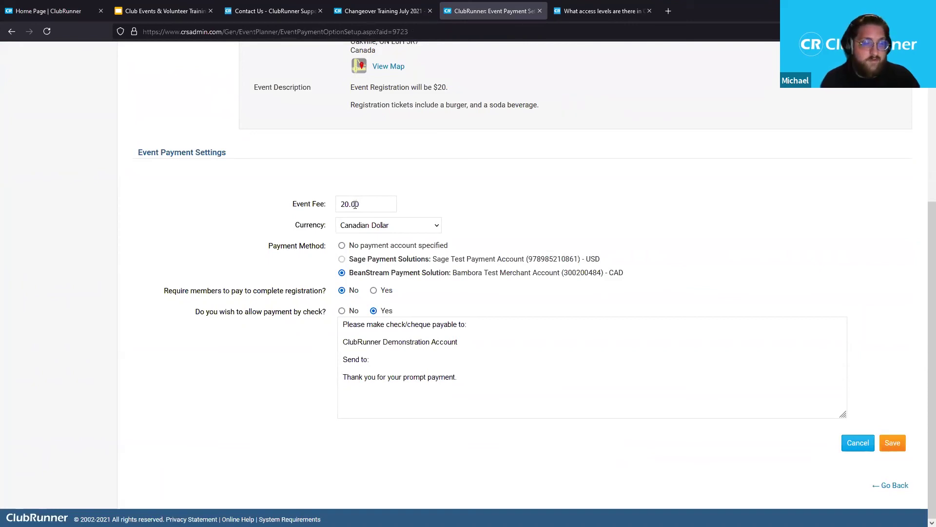
scroll(355, 207, up, 1)
scroll(354, 215, up, 2)
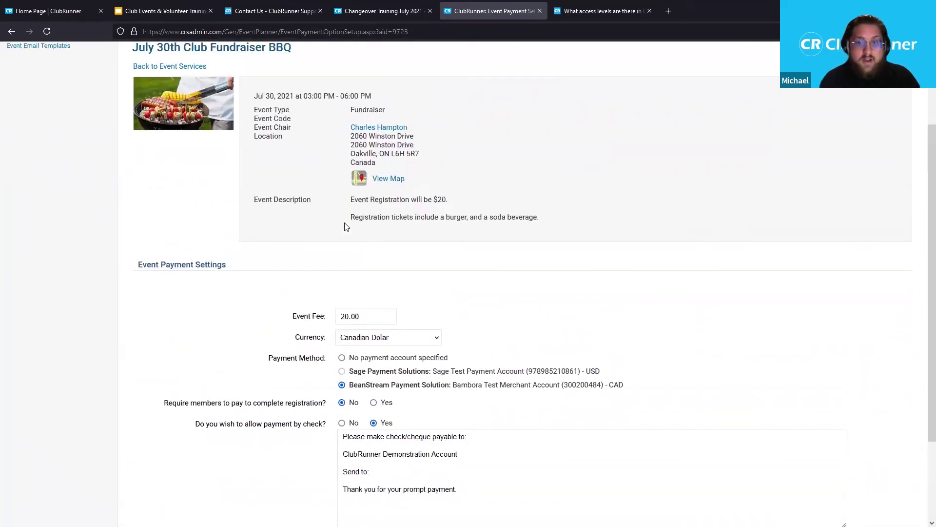
scroll(344, 225, up, 3)
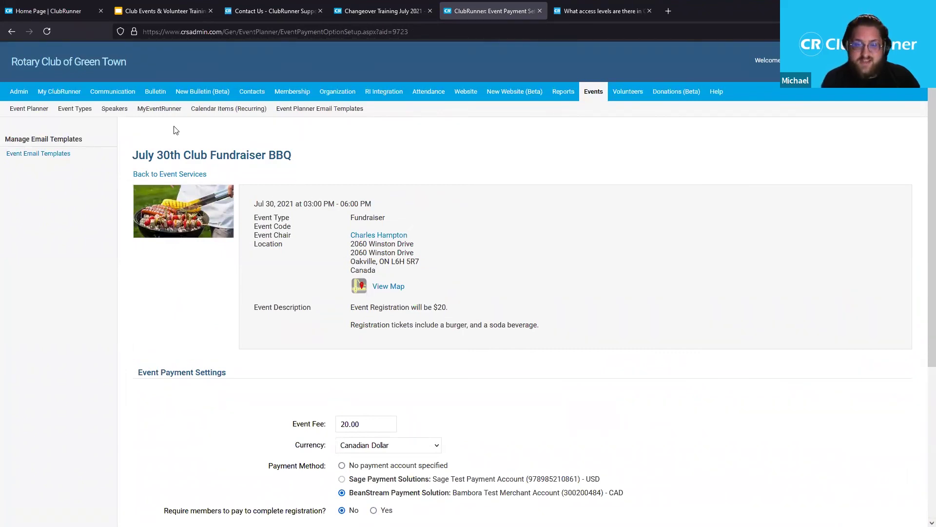
Open the BBQ event in MyEventRunner and show its registration packages in the Event Package Designer.
click(162, 108)
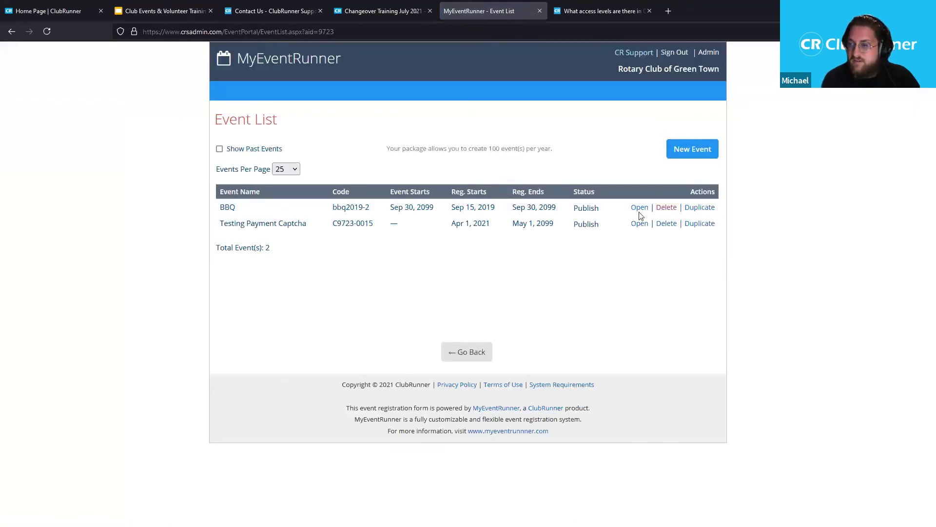
click(639, 209)
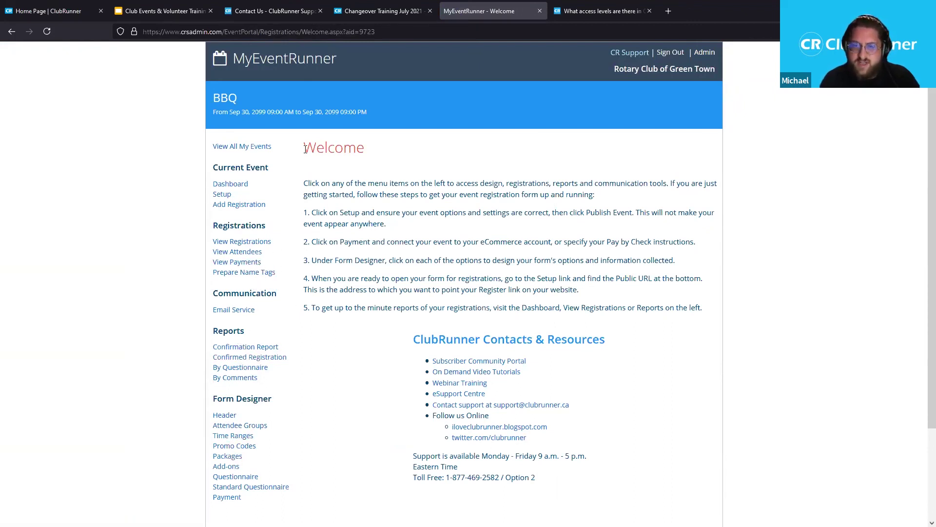
click(233, 456)
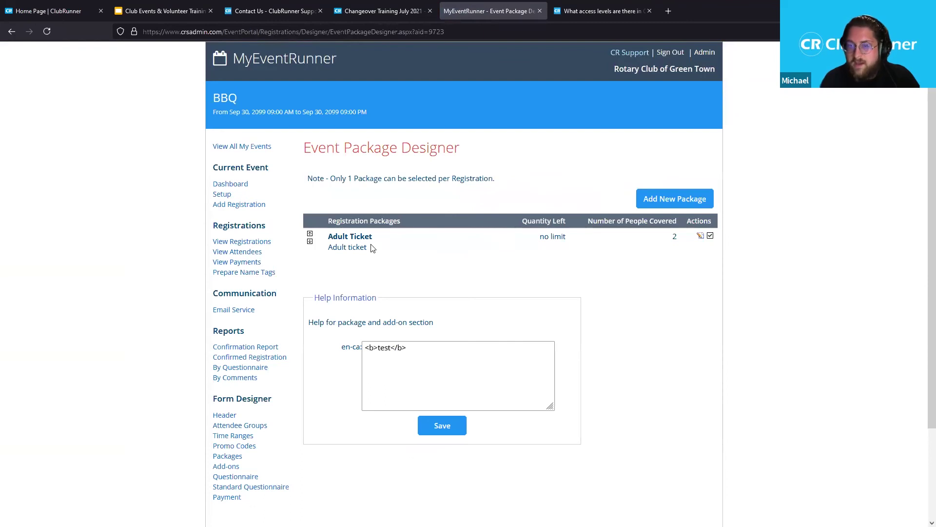
double_click(367, 246)
click(379, 253)
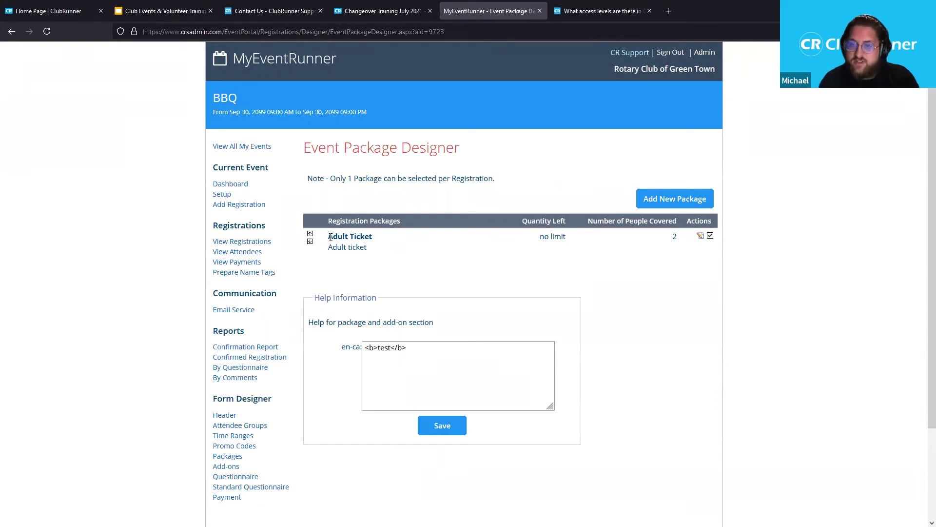
Add a registration package named Child Ticket to the BBQ event with a $10.00 price for all attendees and save it.
click(675, 198)
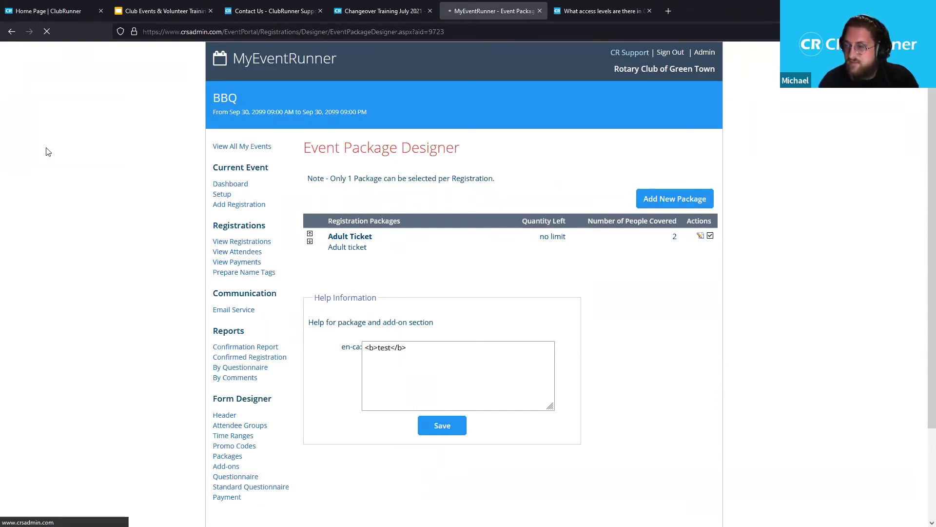
click(392, 303)
text(Cihld)
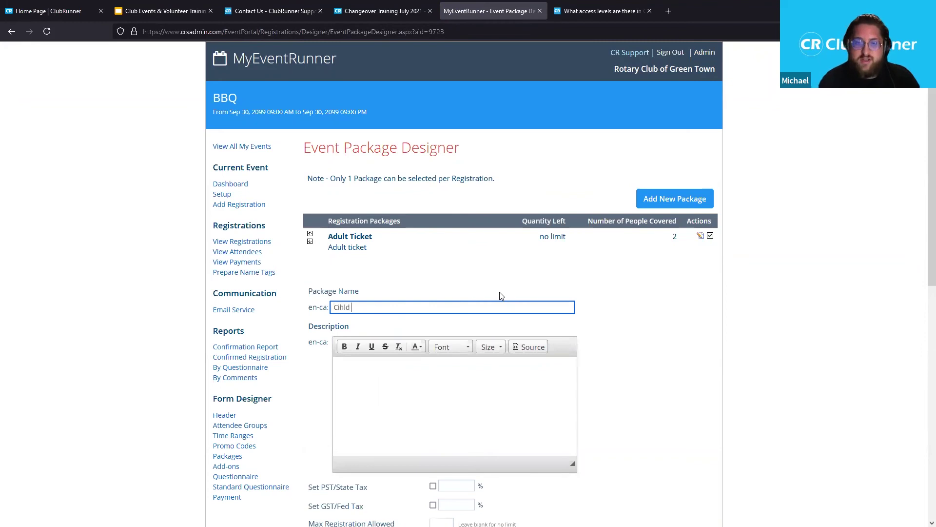
text(ild Ticket)
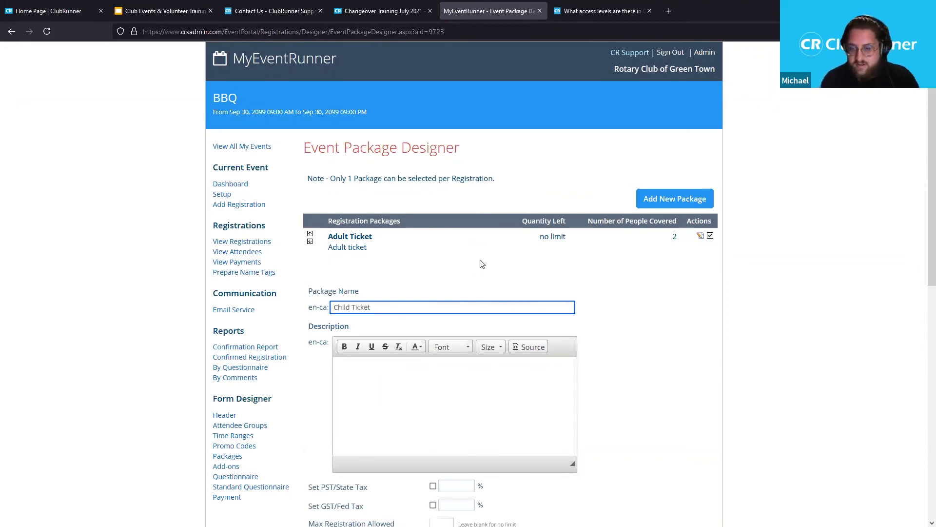
scroll(666, 452, down, 4)
click(695, 421)
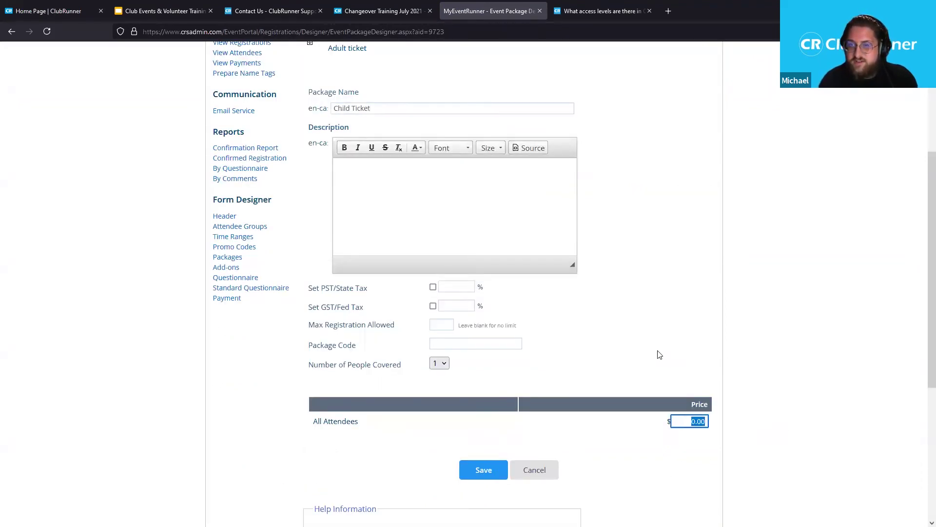
scroll(661, 354, up, 1)
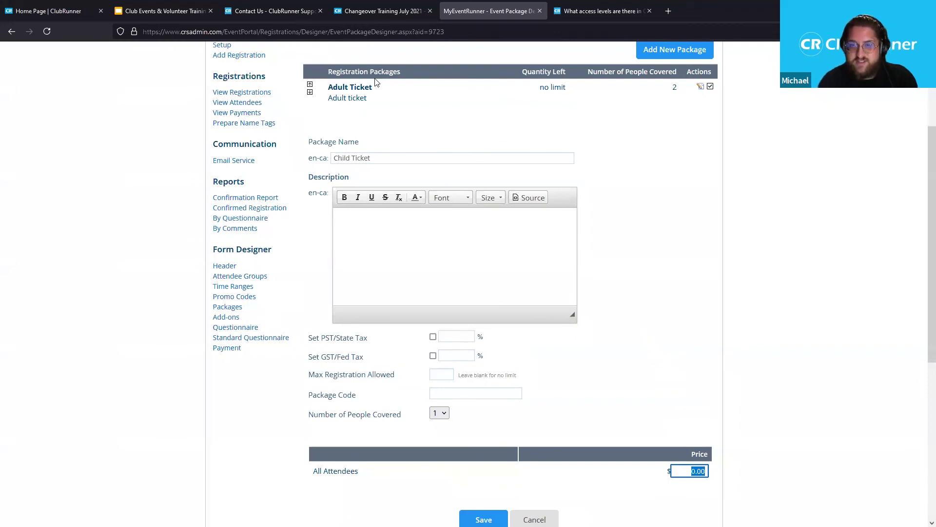
text(10.00)
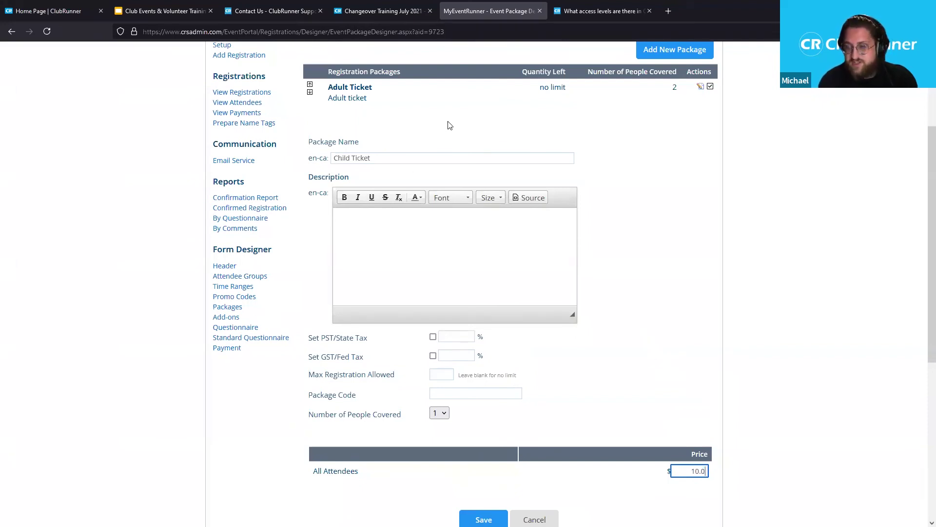
scroll(490, 468, down, 2)
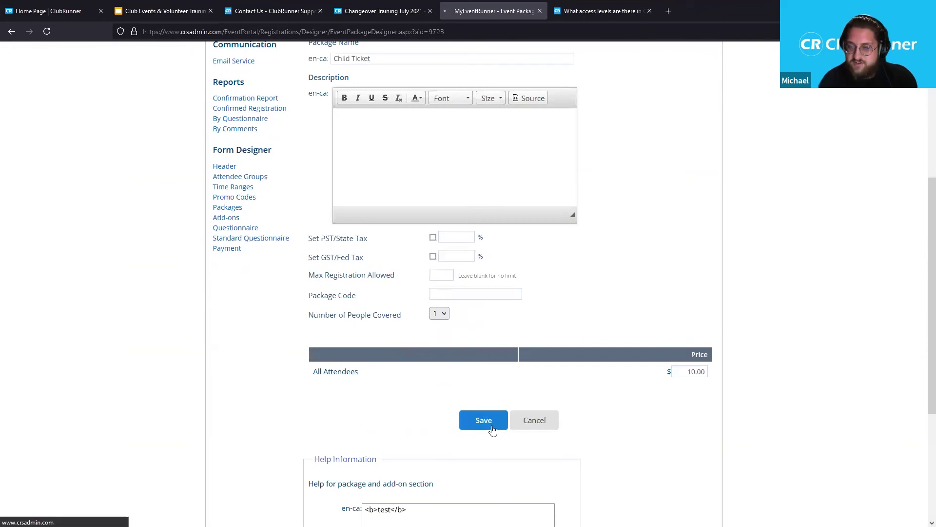
click(484, 426)
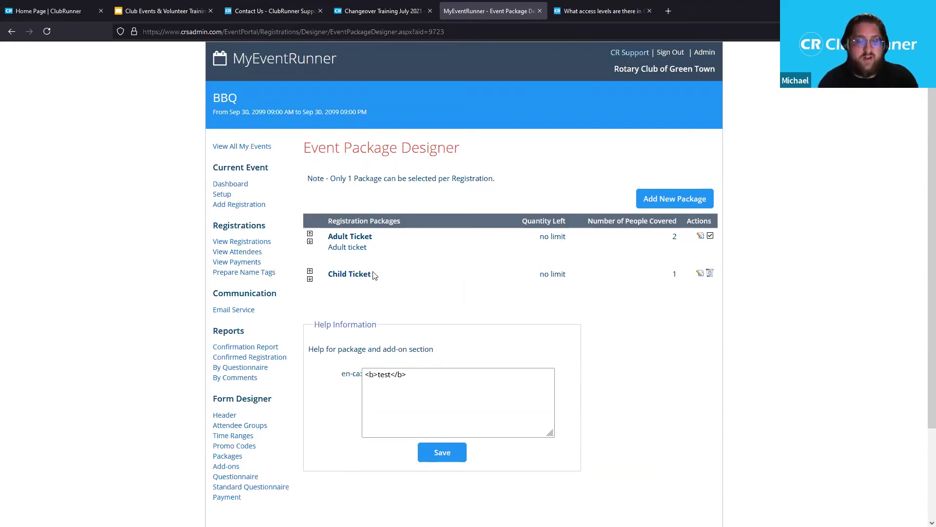
View the BBQ event's setup details and return to the list of all MyEventRunner events.
click(226, 194)
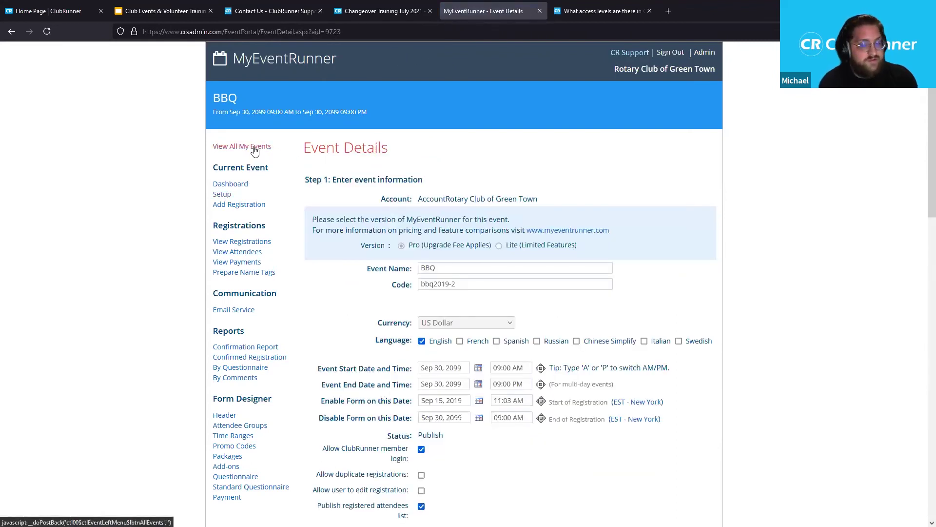
click(411, 9)
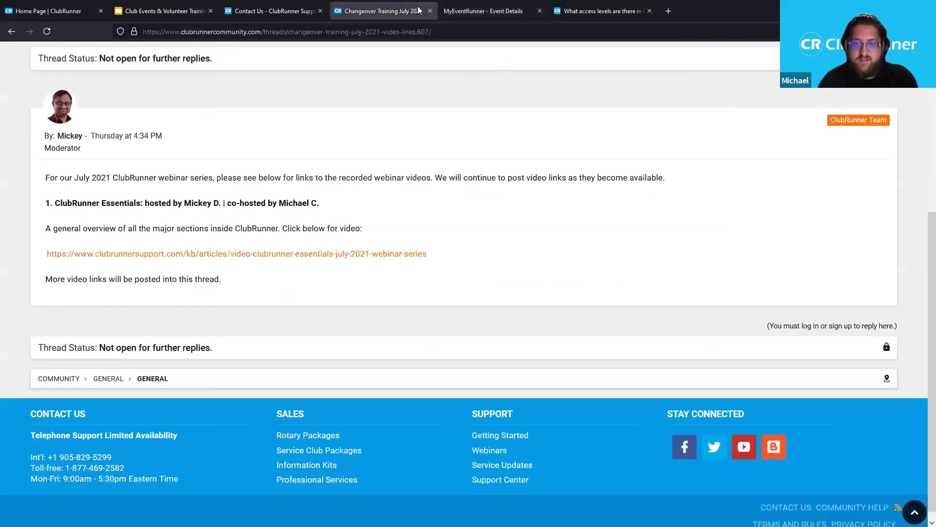
click(476, 6)
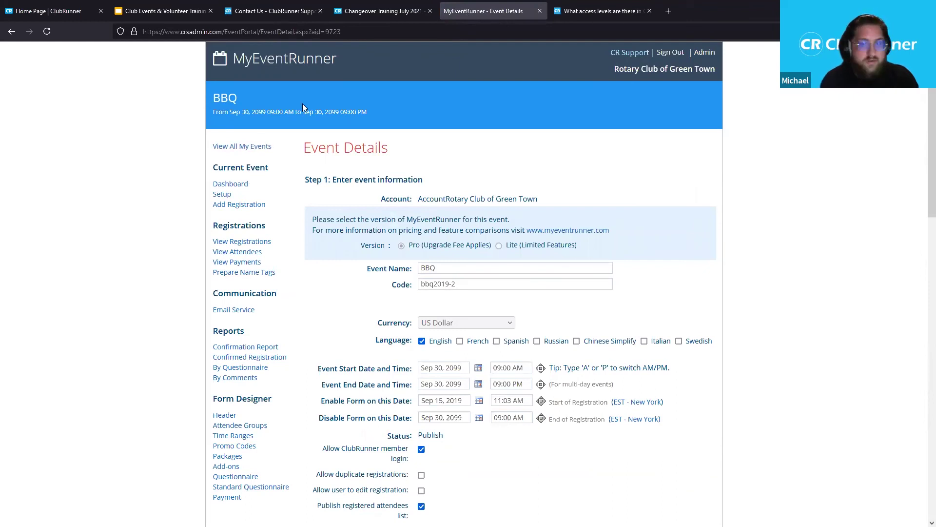
click(237, 147)
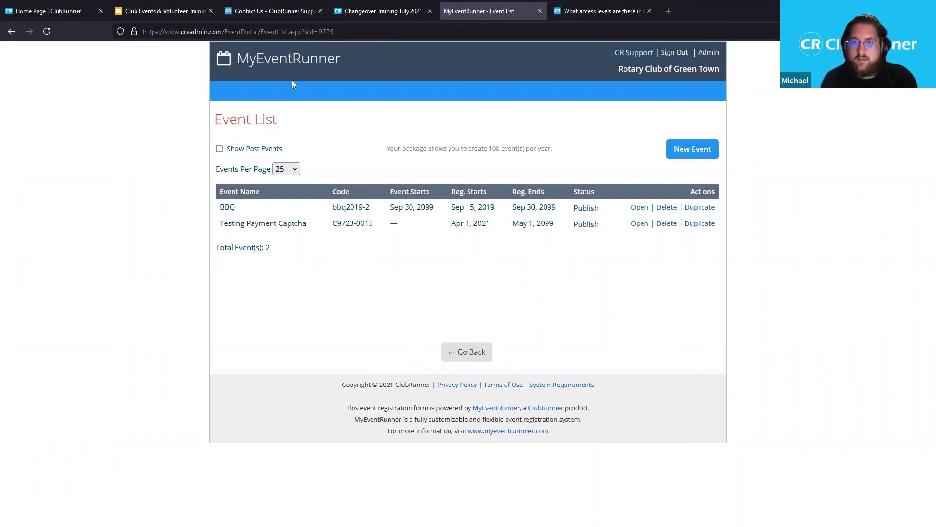
Go to the club home page at portal.clubrunner.ca/9723, enter the Member Area and open the recurring calendar items list.
click(293, 31)
click(310, 53)
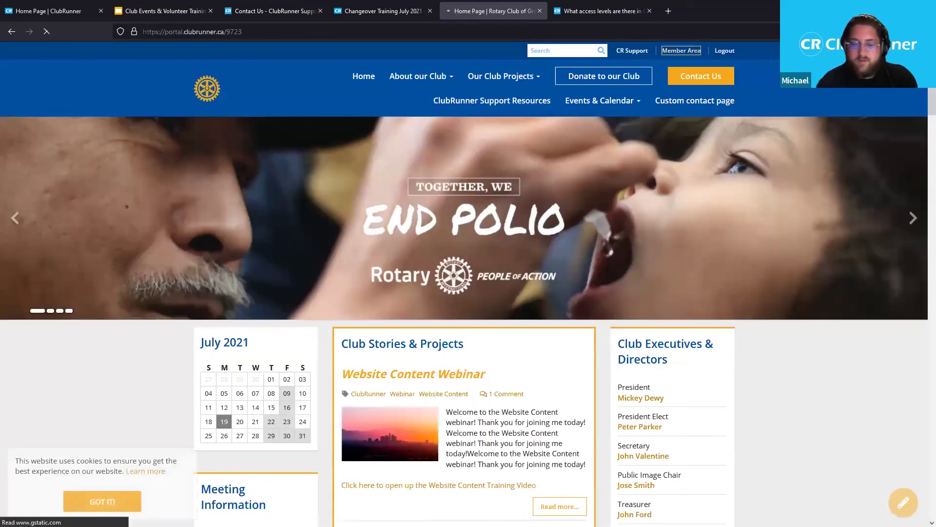
click(682, 50)
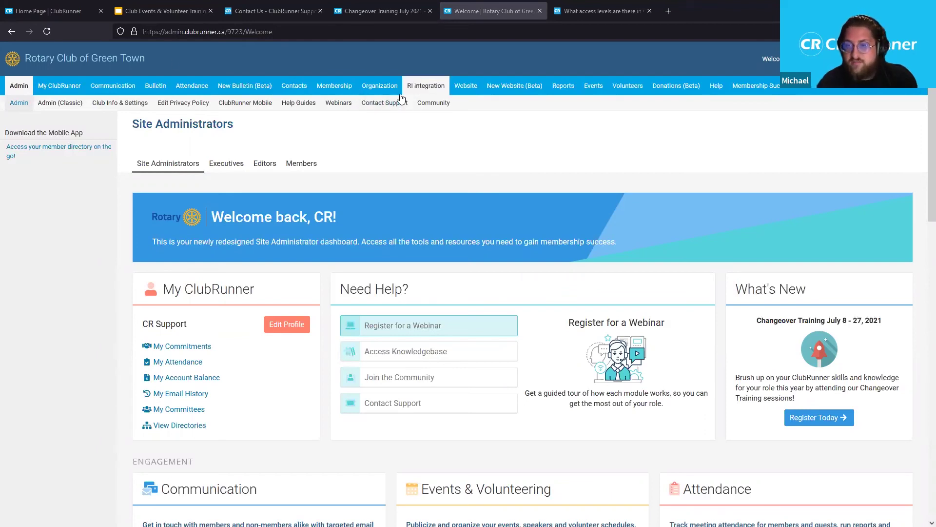
mouse_move(593, 87)
click(229, 102)
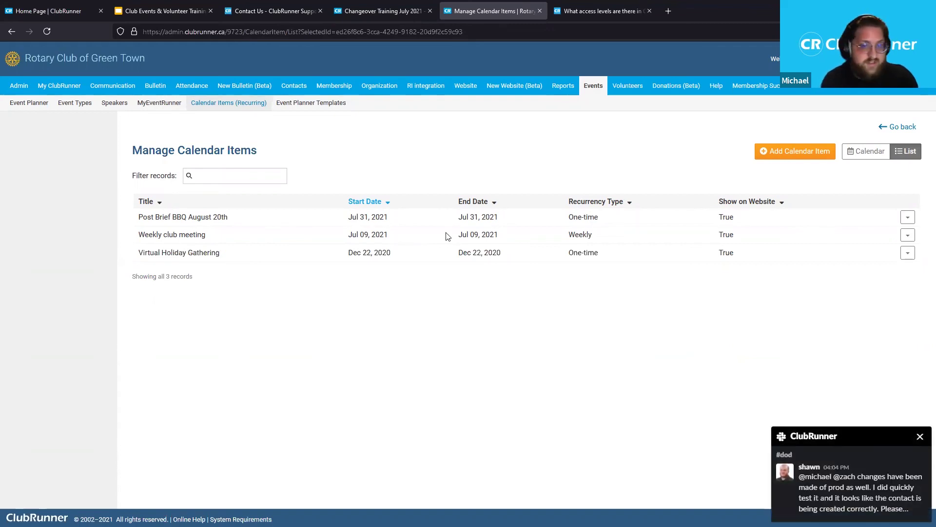
Go to the Event Planner and open the July 30th Club Fundraiser BBQ to view its overview.
click(30, 112)
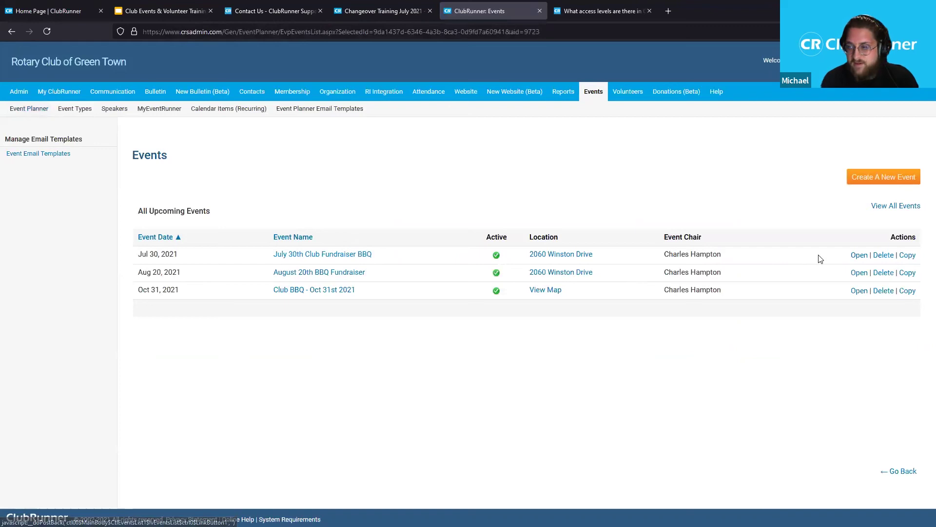
click(859, 259)
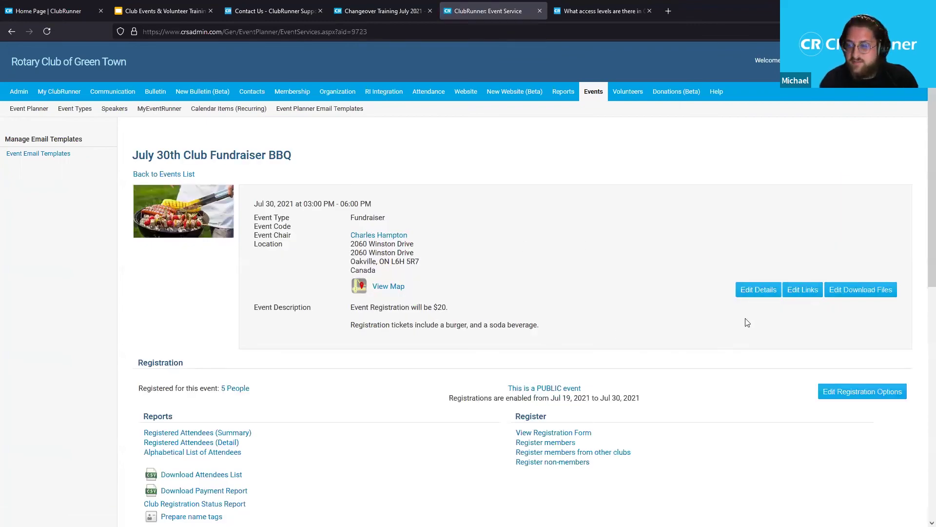
click(35, 113)
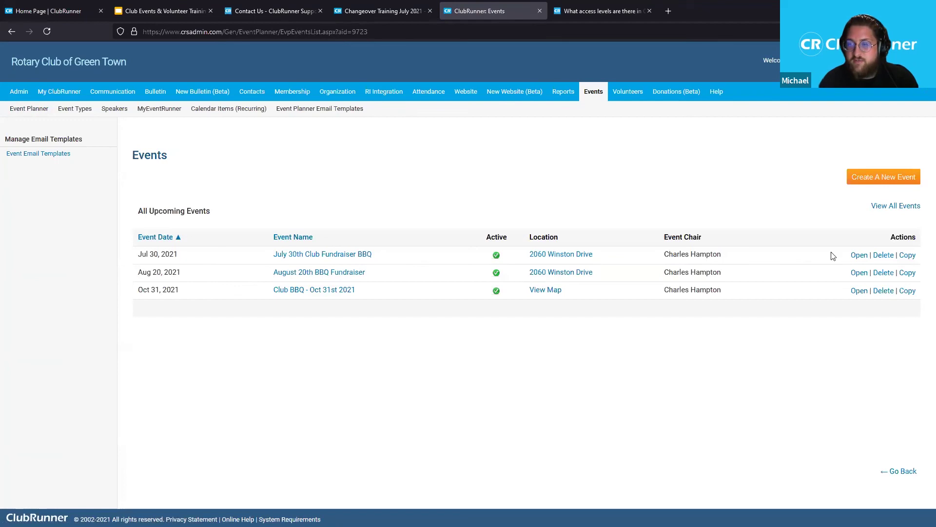
click(858, 256)
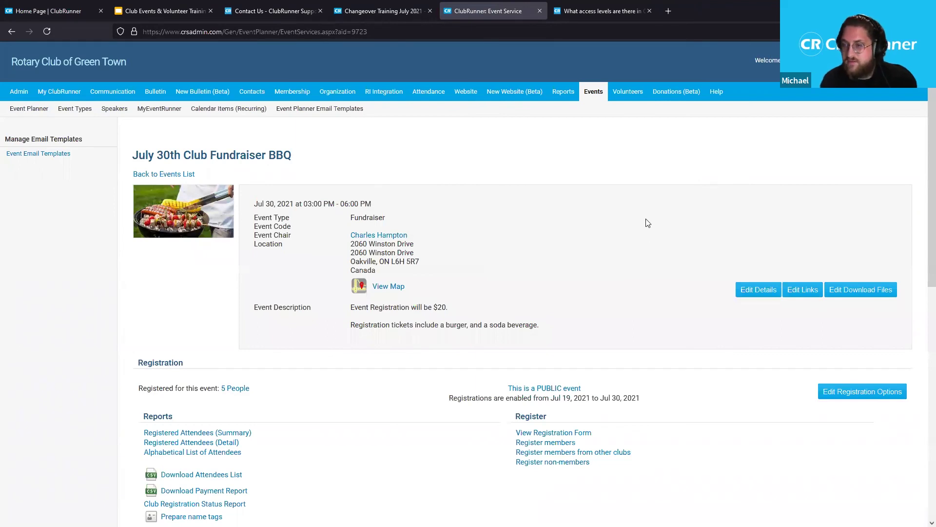
scroll(645, 221, down, 1)
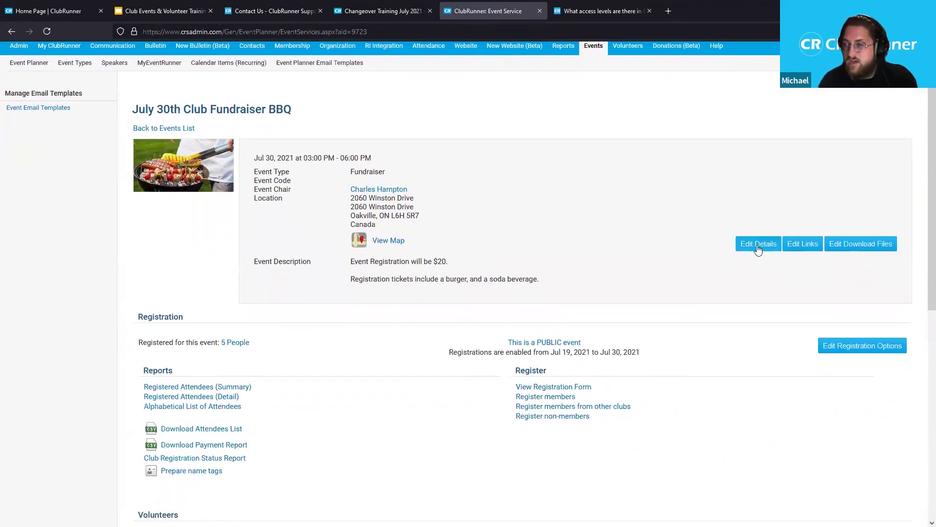
Open the July 30th BBQ's event details for editing and review the available event type options.
click(758, 245)
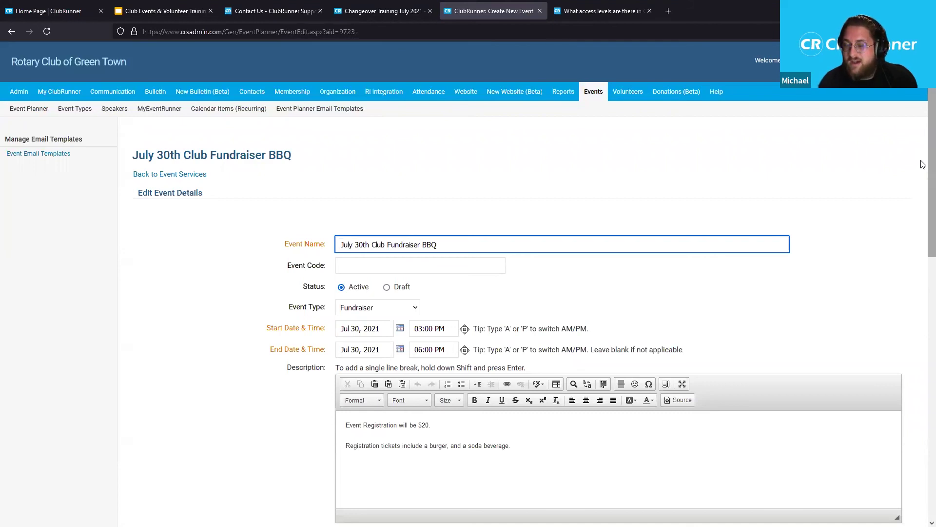
drag(923, 164, 923, 229)
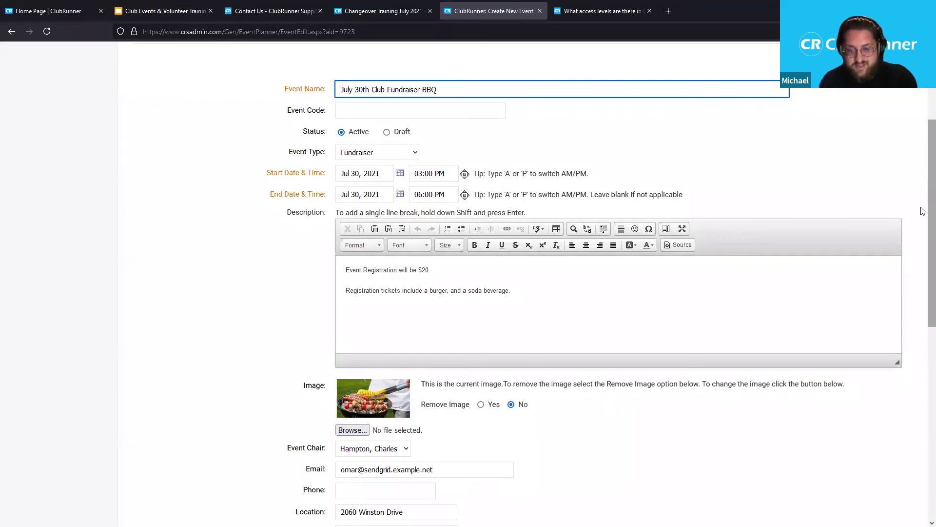
scroll(923, 209, up, 2)
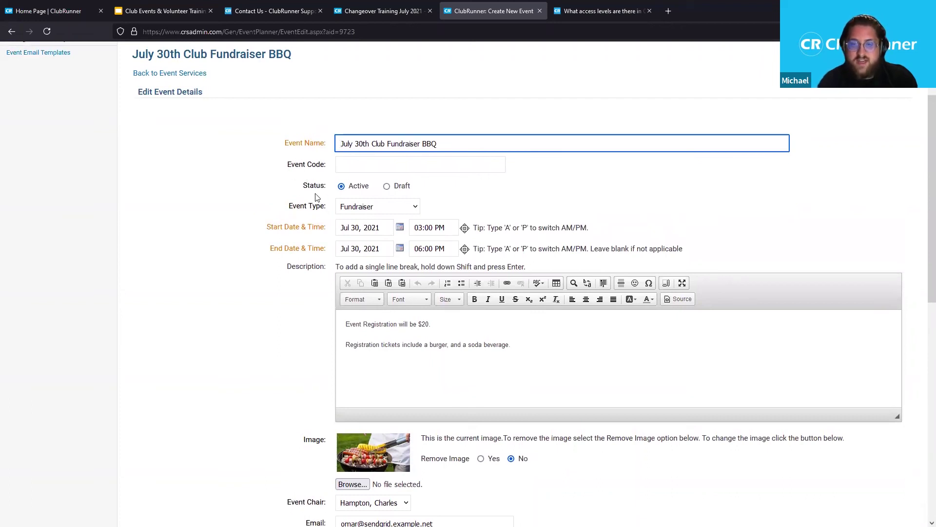
drag(284, 211, 334, 210)
click(335, 210)
click(362, 207)
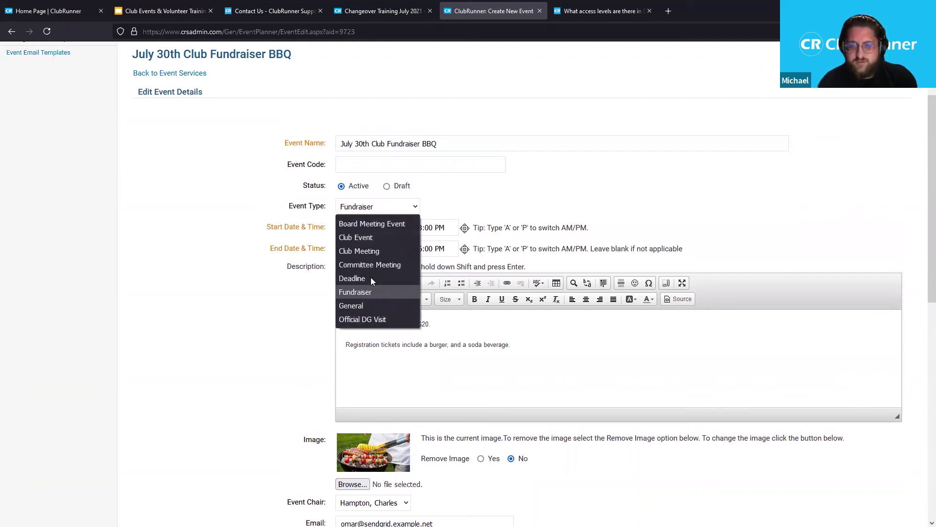
click(373, 210)
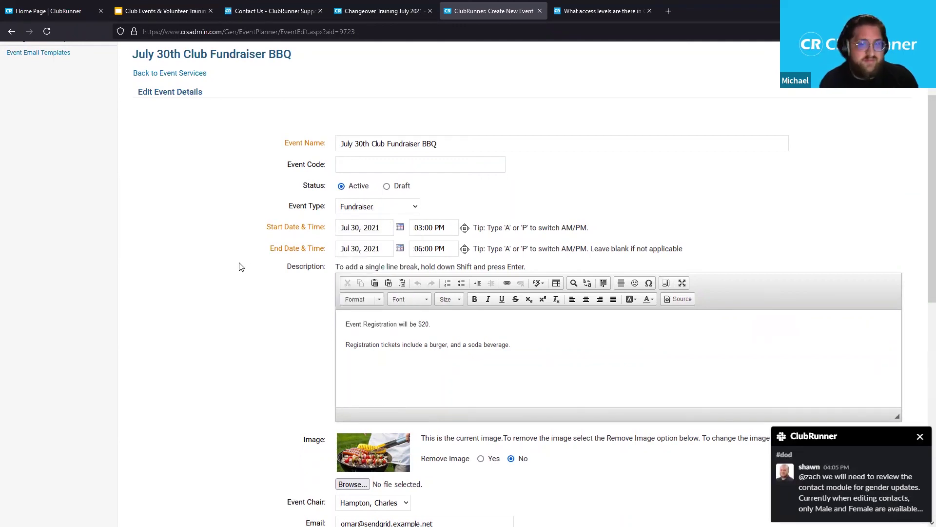
Open the custom event types page, start a new event type and review the base types it offers.
scroll(244, 263, up, 3)
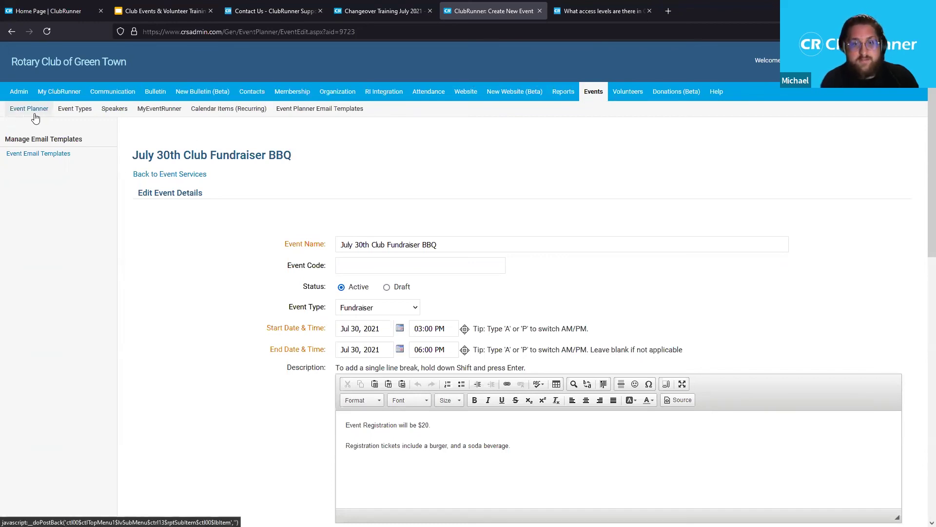
click(78, 113)
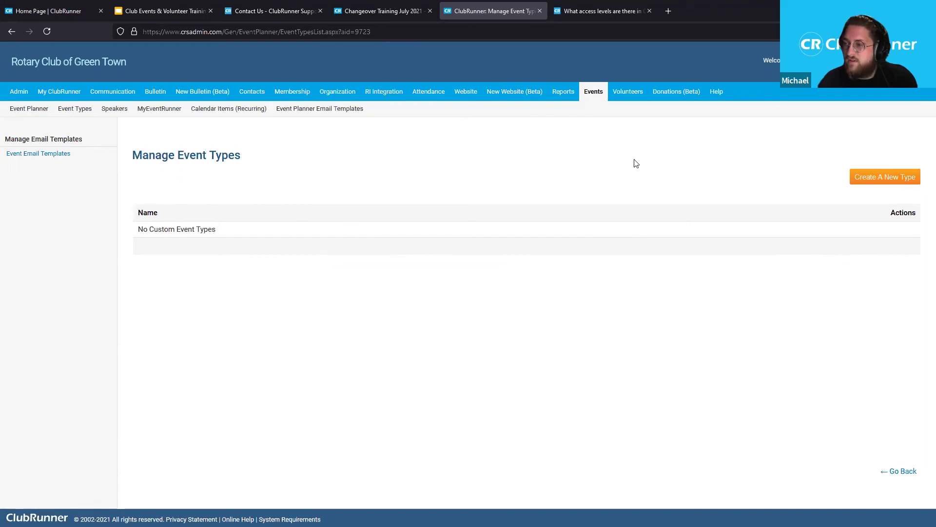
click(896, 182)
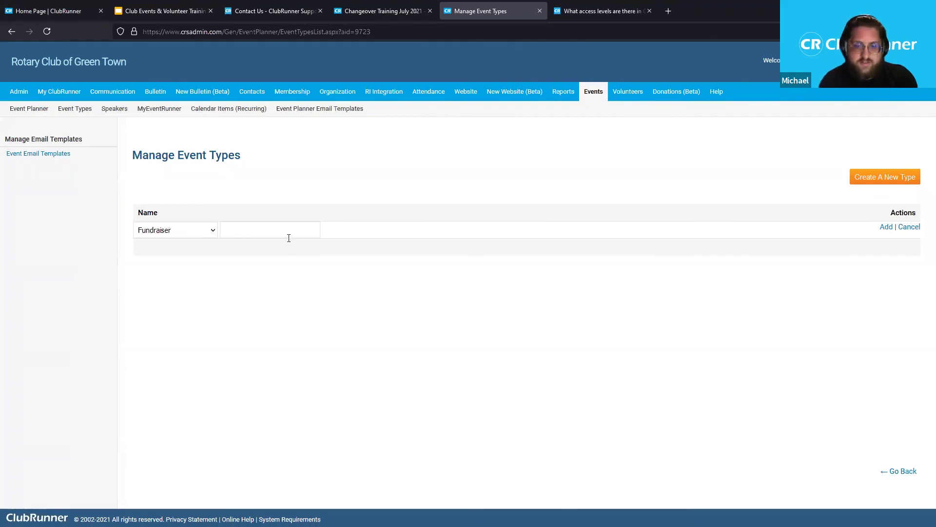
key(ctrl+plus)
key(ctrl+plus)
key(ctrl+plus)
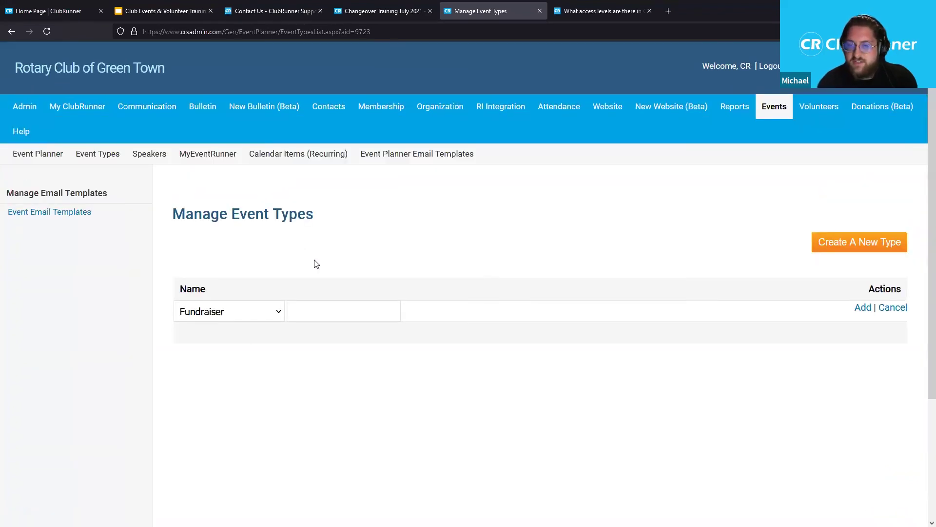
key(ctrl+minus)
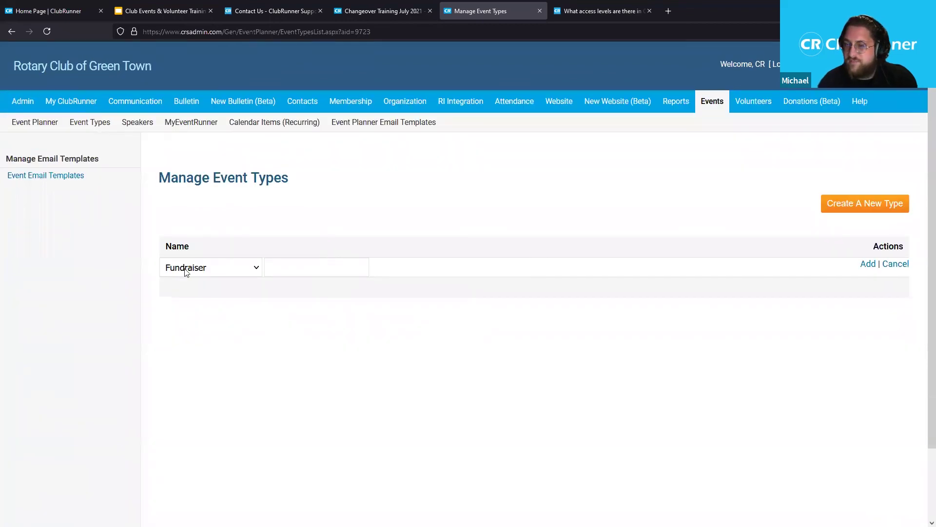
click(234, 275)
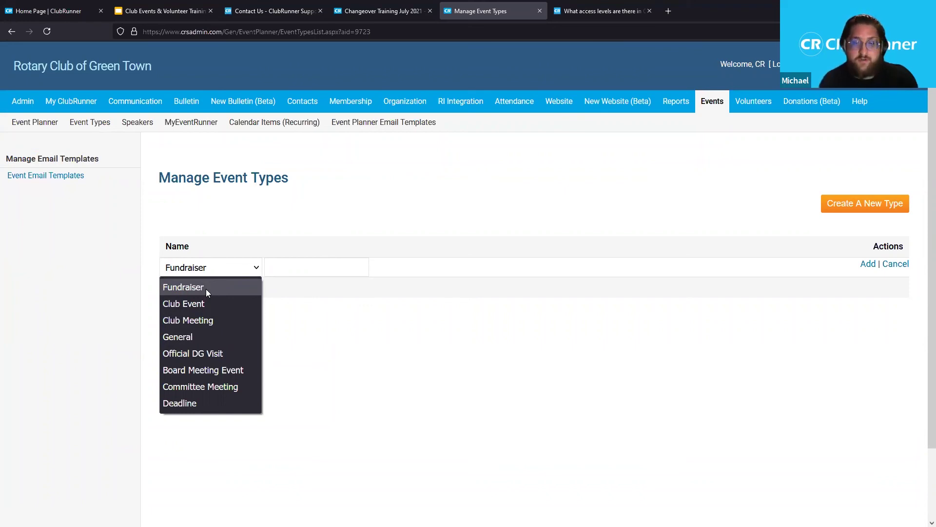
middle_click(799, 64)
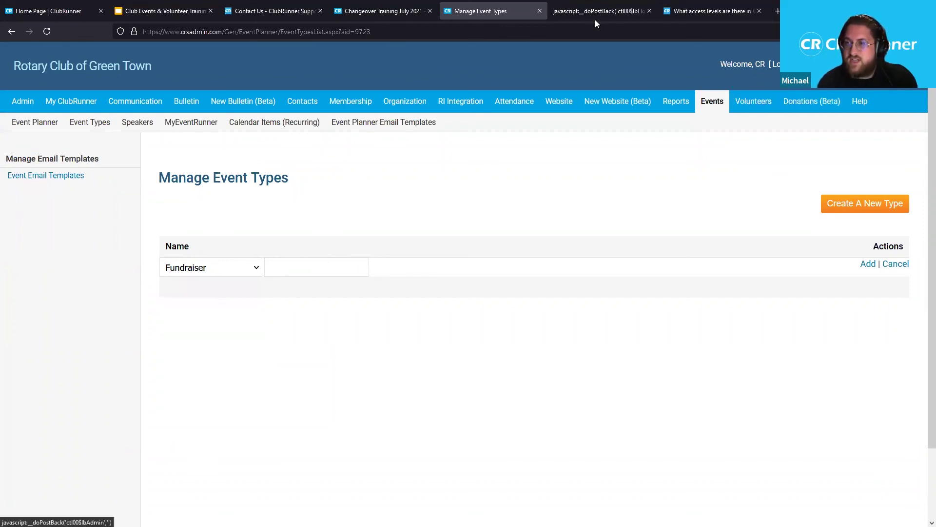
click(596, 21)
click(650, 11)
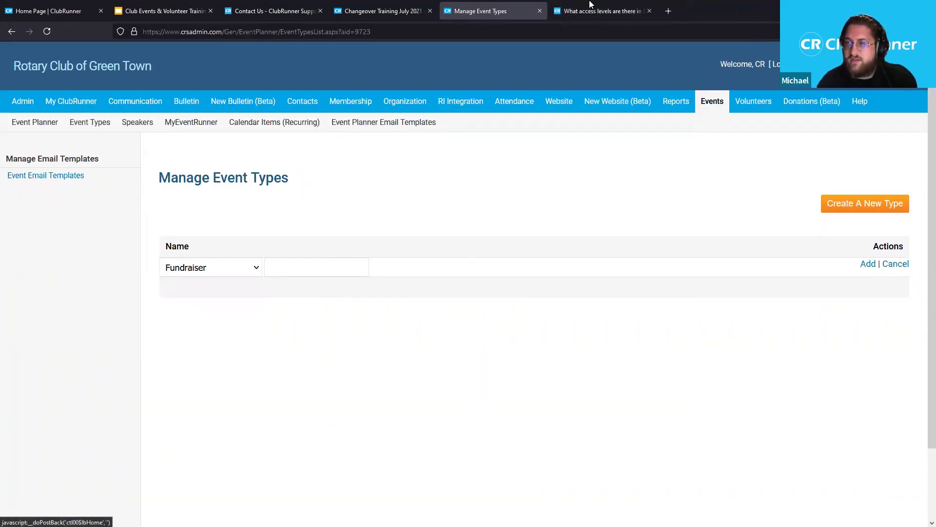
Open the club home page at portal.clubrunner.ca/9723 in a new browser tab.
click(668, 11)
text(portal)
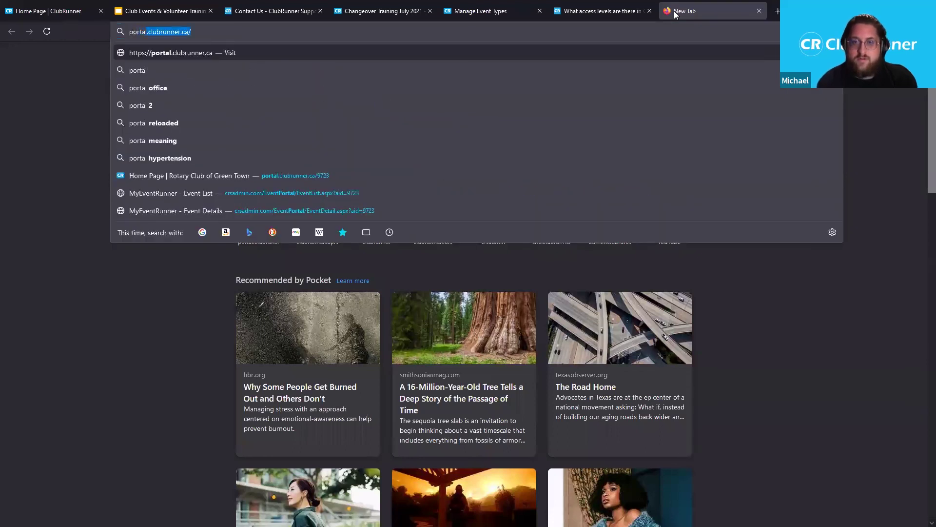
key(BackSpace)
key(BackSpace)
key(BackSpace)
key(BackSpace)
key(BackSpace)
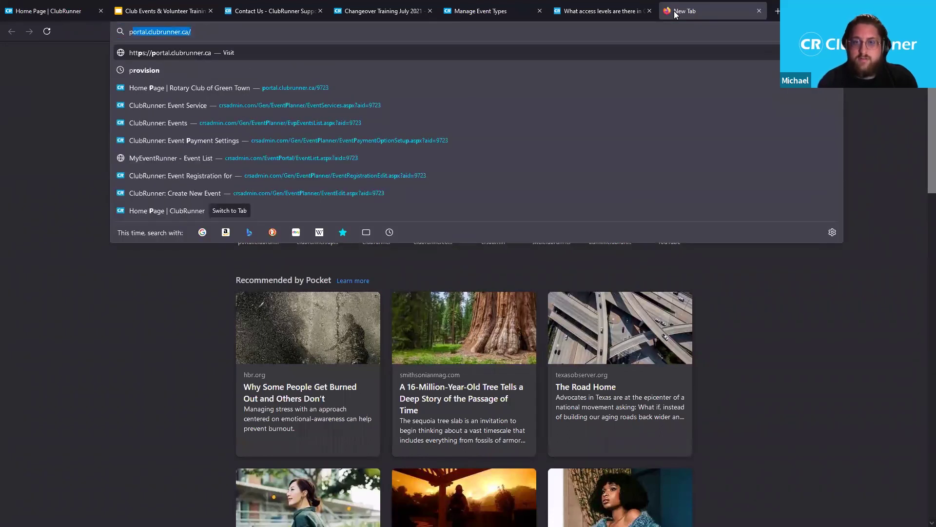
key(Down)
key(Return)
Open the club website's events calendar and examine the event types colour legend beneath July 2021.
mouse_move(597, 99)
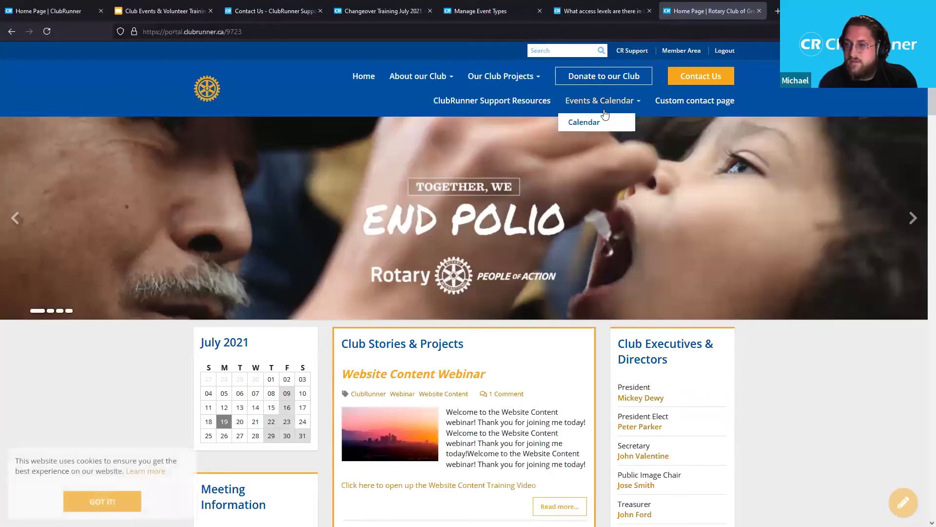
click(599, 125)
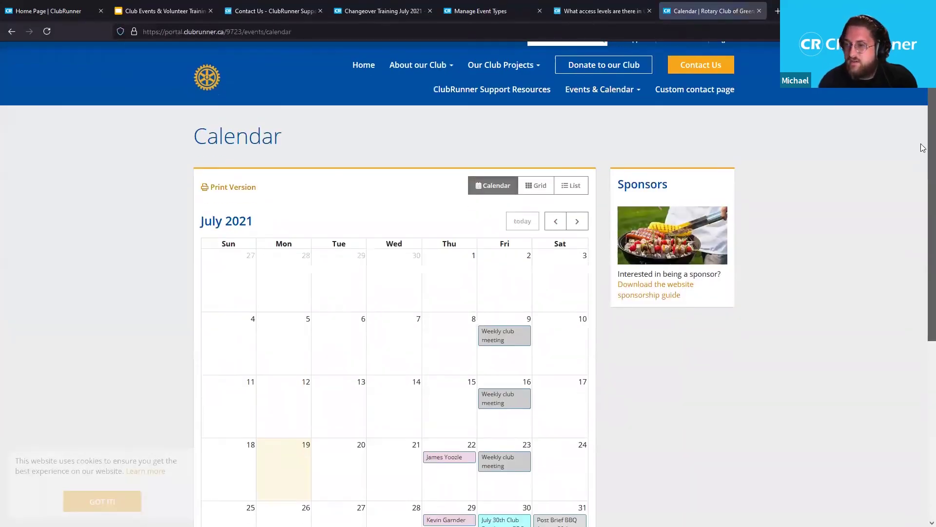
scroll(922, 234, down, 6)
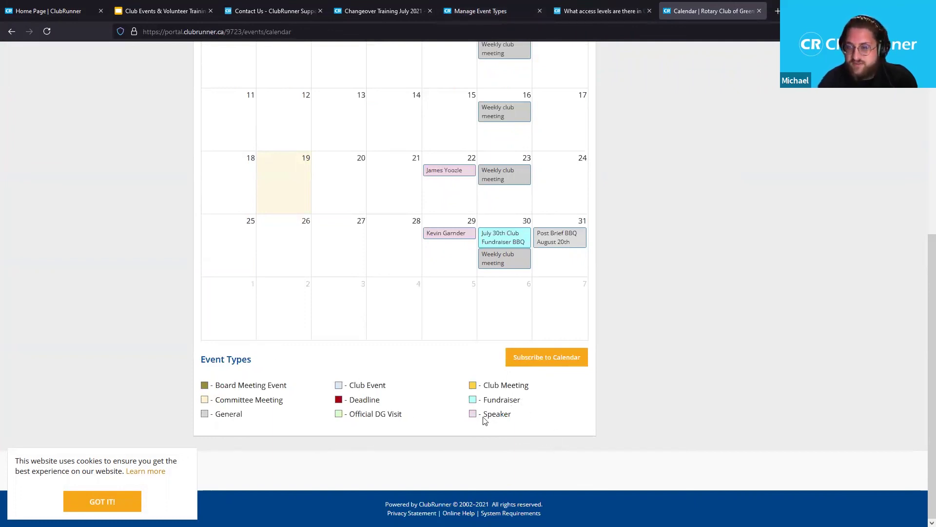
Compare the base types offered for the new event type, such as Fundraiser, with the public calendar's colour legend.
click(478, 11)
click(227, 268)
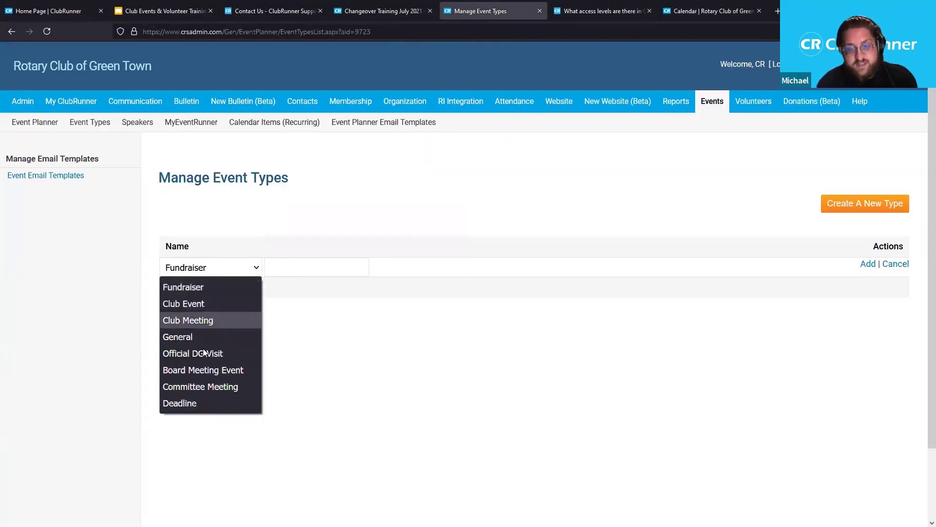
click(187, 288)
click(702, 10)
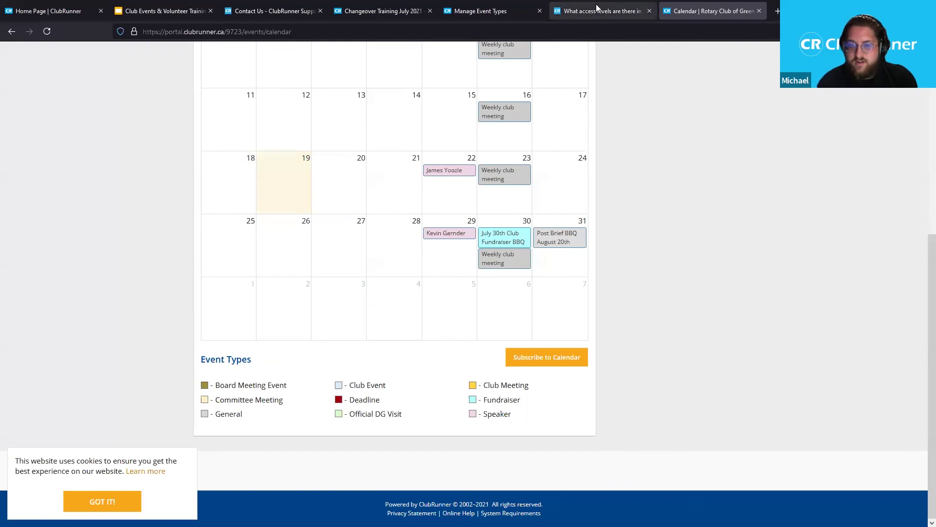
click(487, 11)
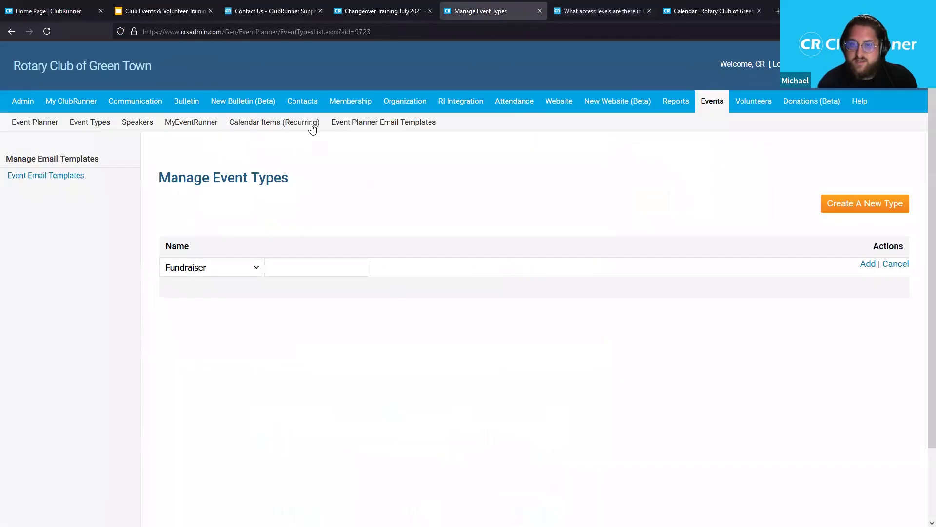
Add a new event type named "Custom Event Type" based on the Deadline type.
click(196, 266)
click(180, 403)
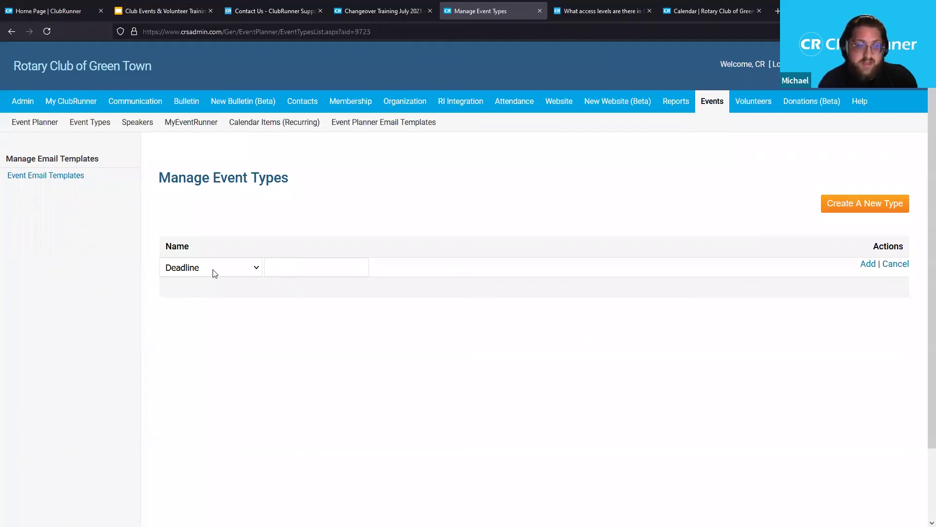
click(295, 276)
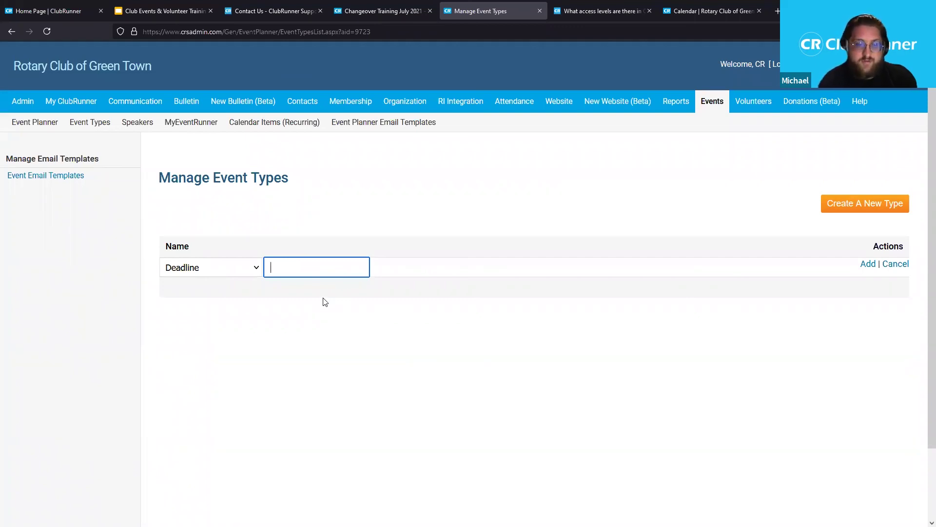
text(Custom Event Type)
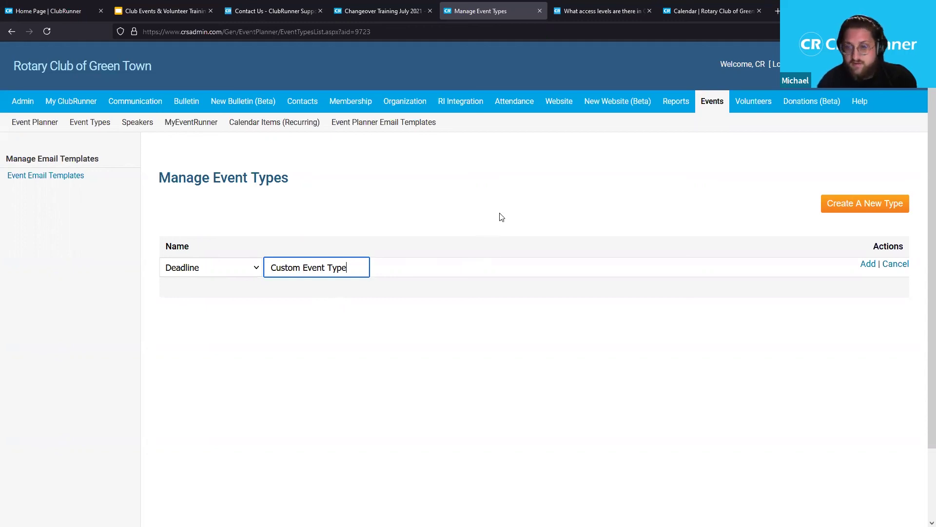
scroll(682, 212, down, 1)
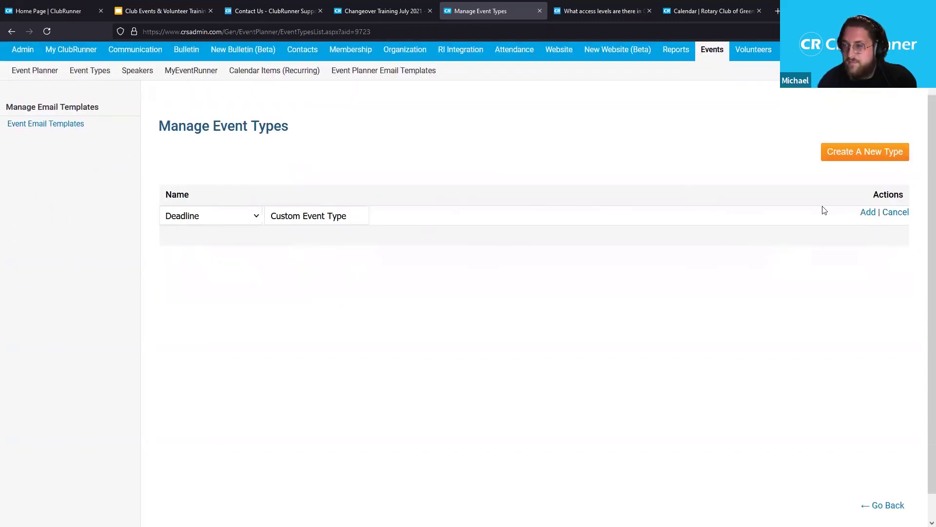
click(873, 217)
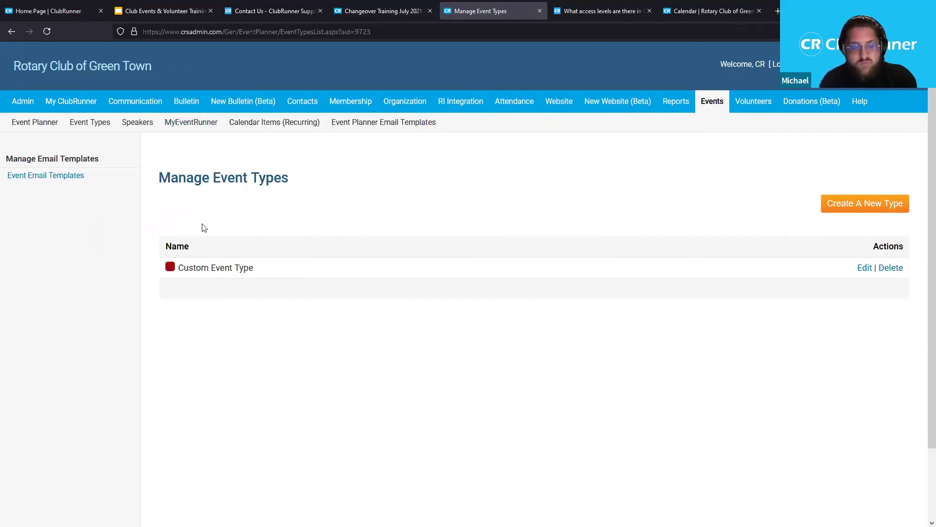
Open the July 30th Club Fundraiser BBQ's details, set its event type to Custom Event Type and save the event.
click(47, 131)
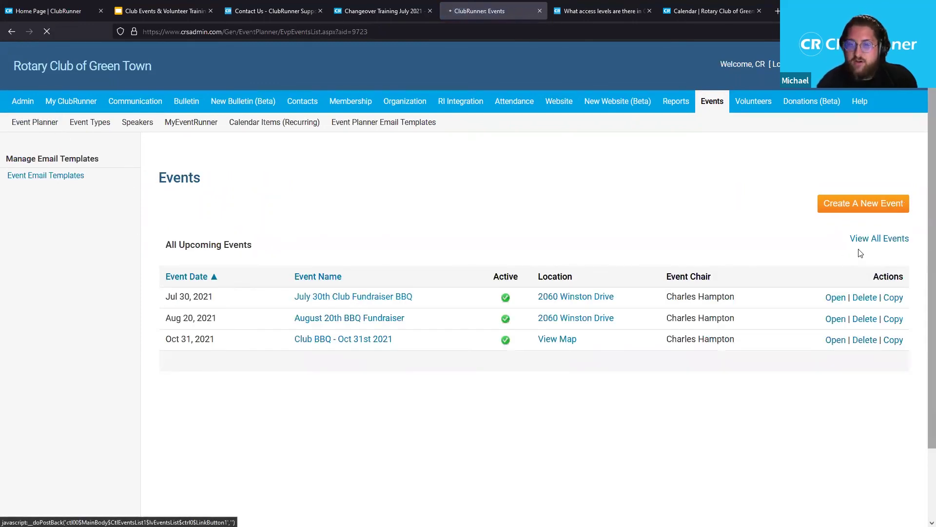
click(725, 339)
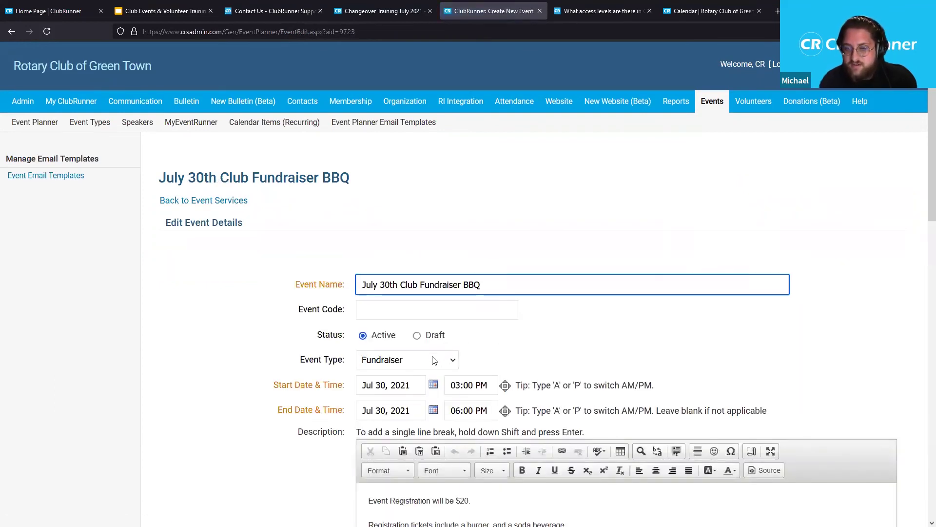
click(434, 360)
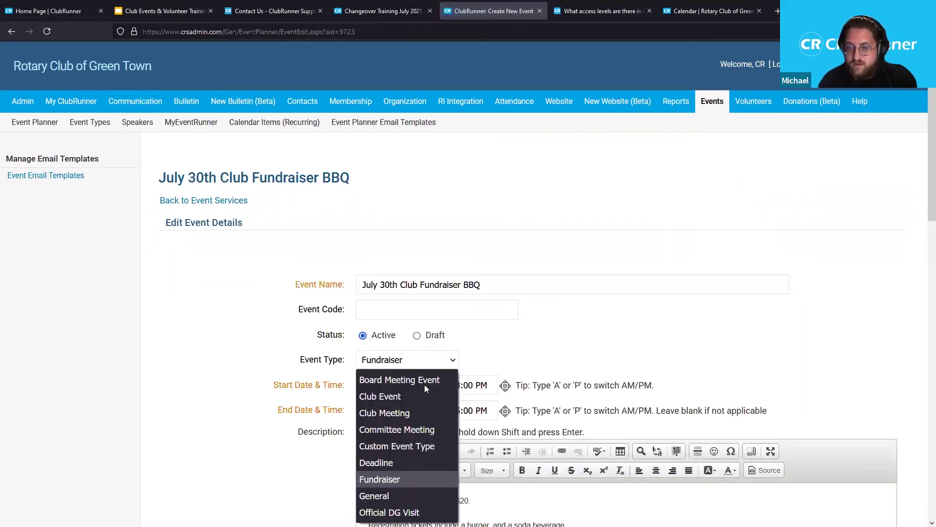
click(431, 446)
scroll(637, 335, down, 3)
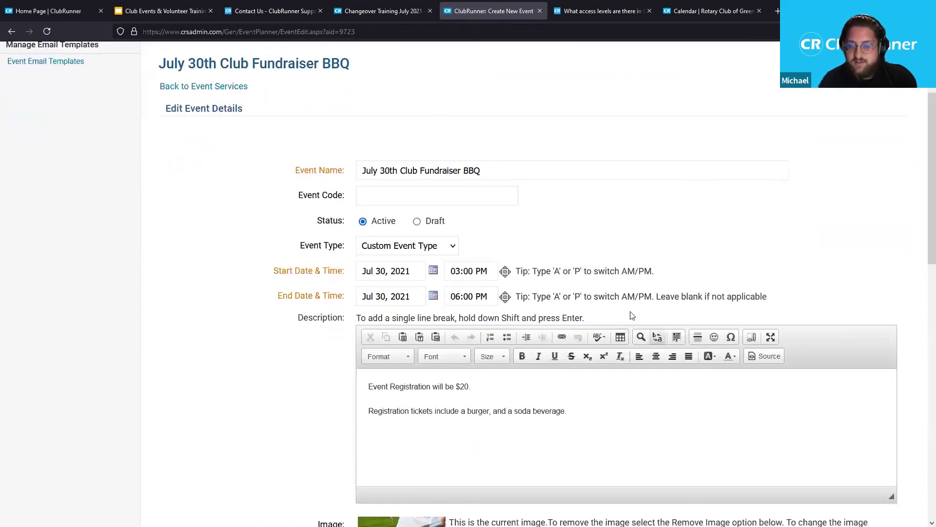
scroll(622, 327, down, 7)
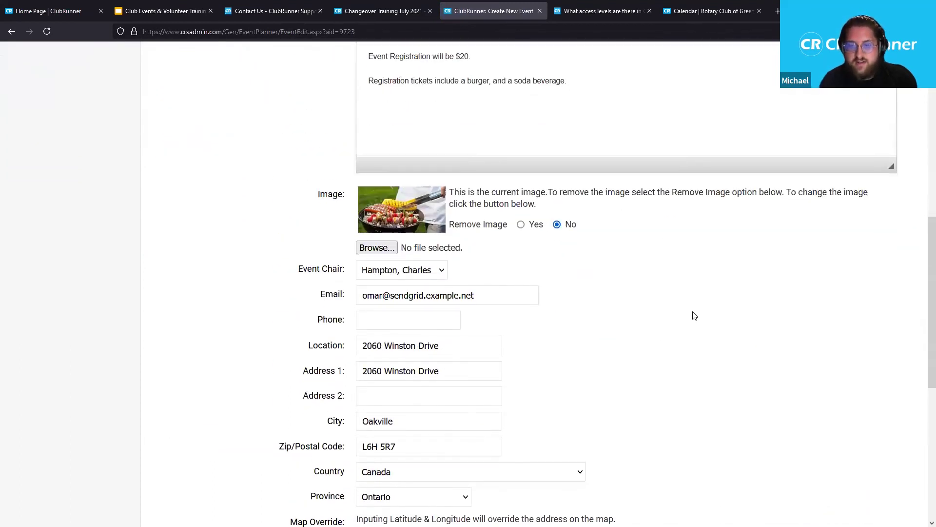
scroll(694, 316, up, 6)
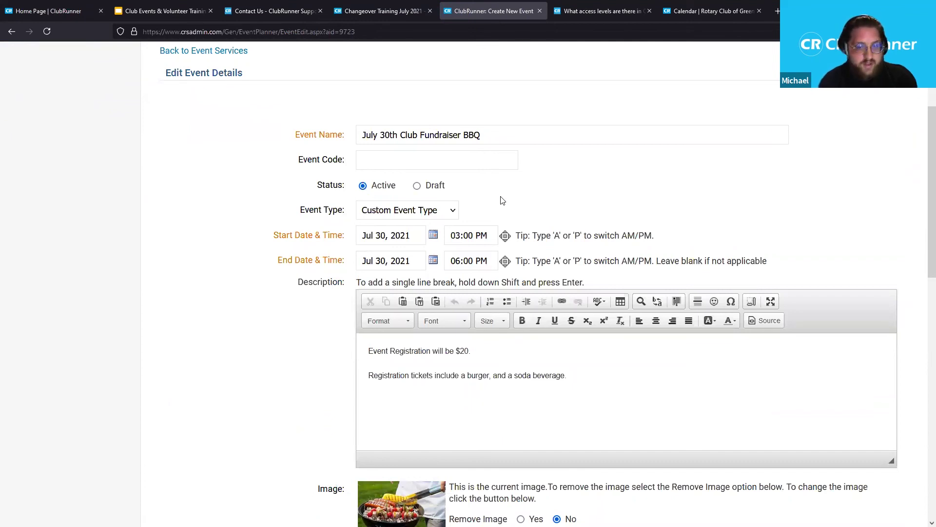
middle_click(622, 185)
click(887, 427)
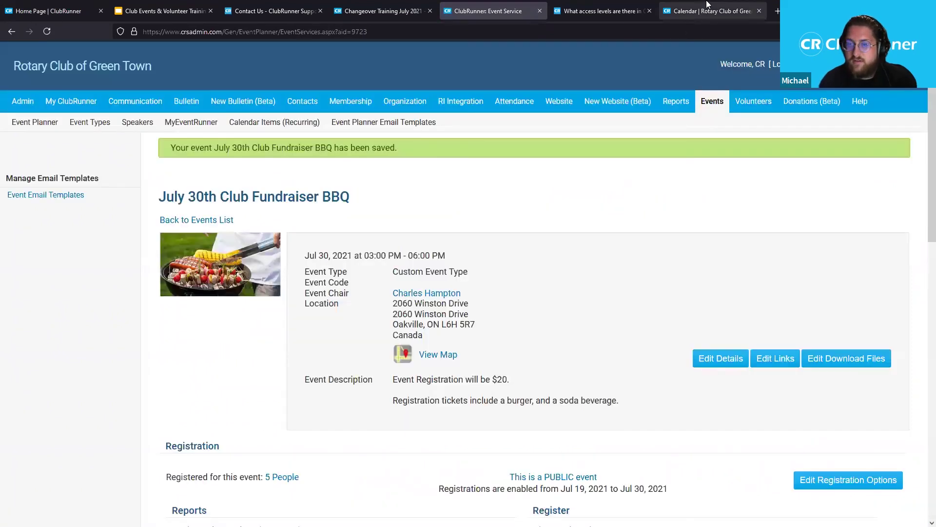
Reload the public club calendar and check the colour of the July 30th Club Fundraiser BBQ entry.
click(708, 11)
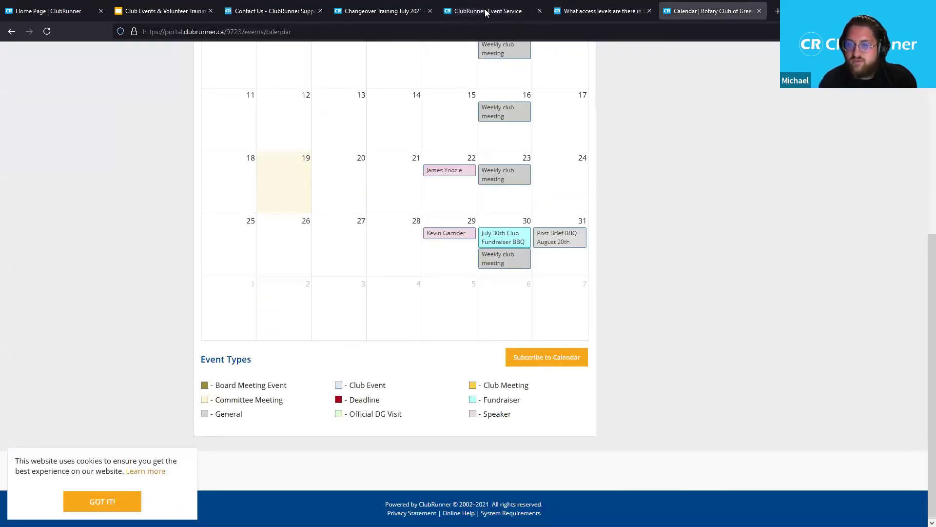
click(470, 6)
click(709, 6)
scroll(629, 165, up, 5)
scroll(390, 244, down, 1)
click(47, 33)
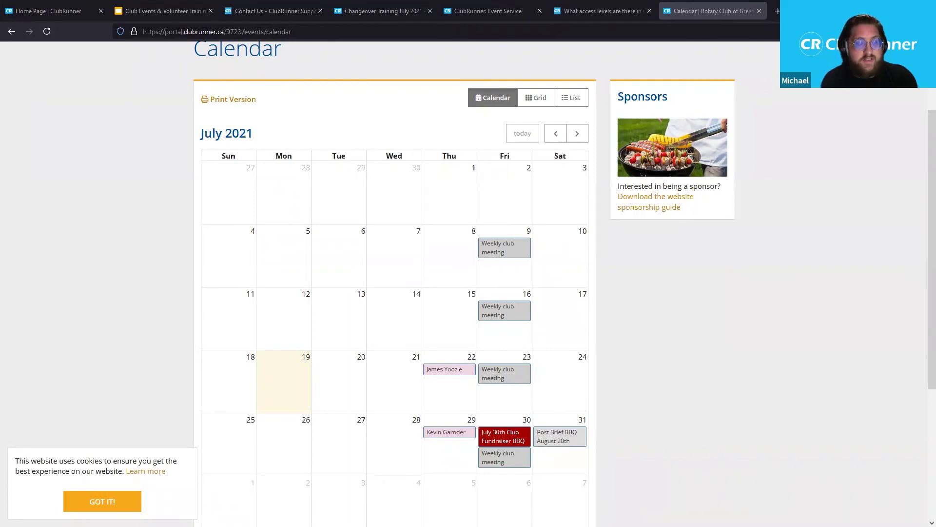
scroll(232, 274, up, 3)
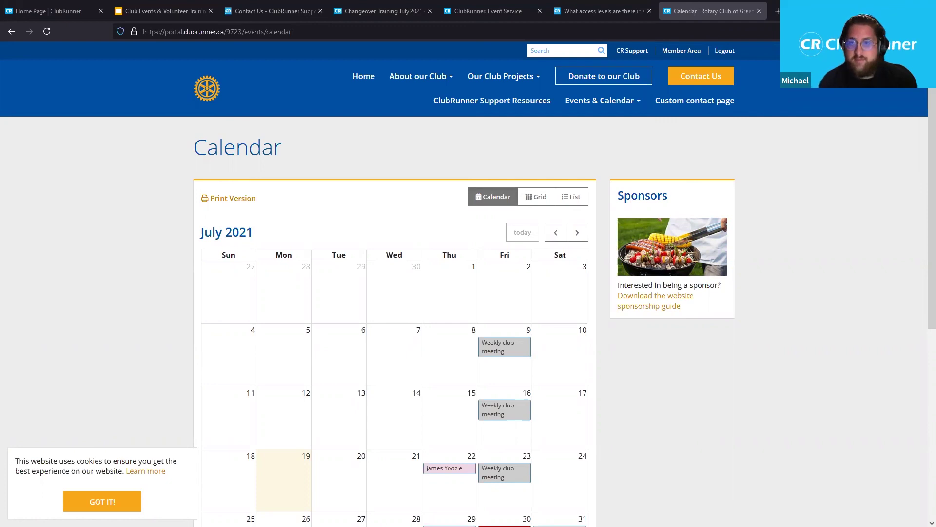
Switch to the ClubRunner marketing site, open its Features page and look through the listed modules.
click(55, 11)
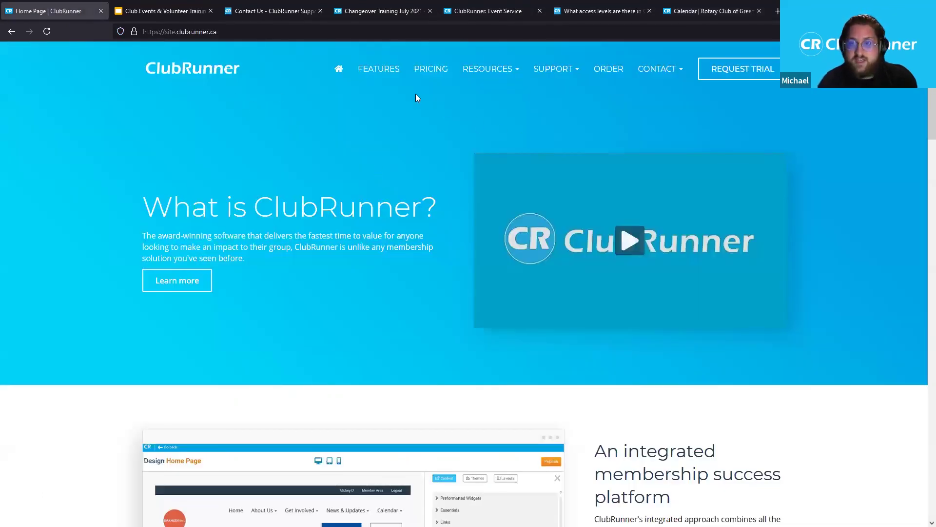
click(379, 77)
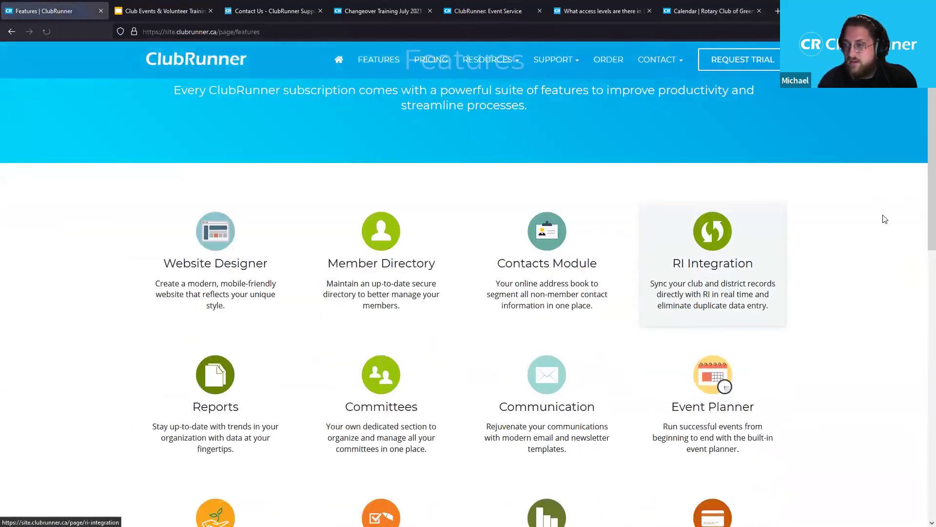
scroll(921, 146, down, 4)
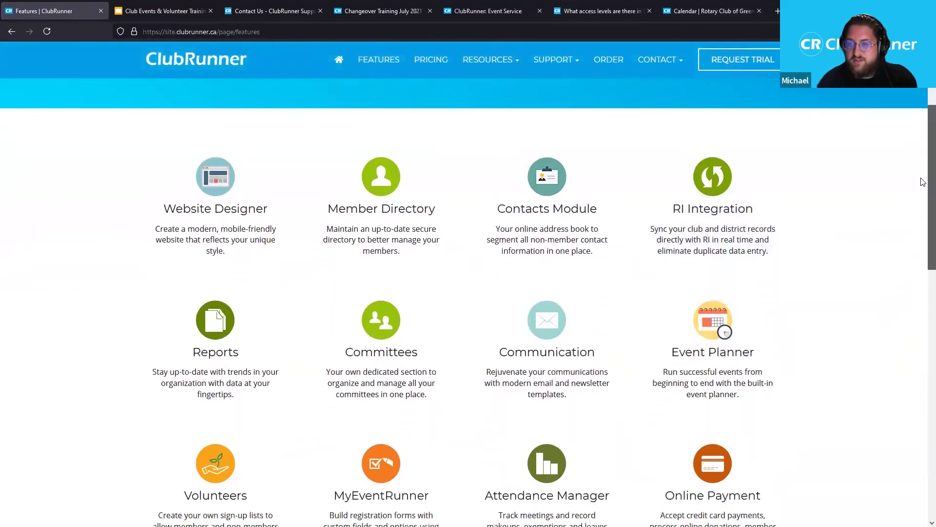
scroll(922, 210, down, 2)
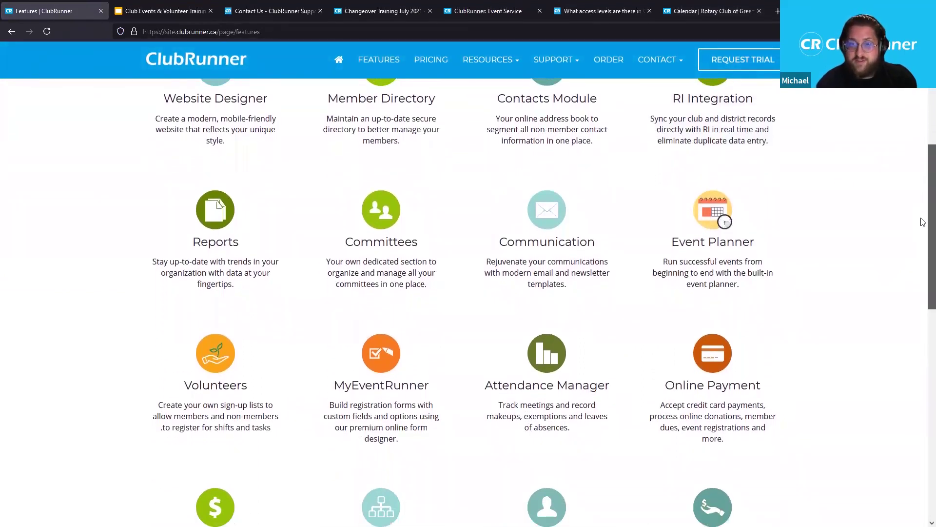
scroll(923, 219, down, 2)
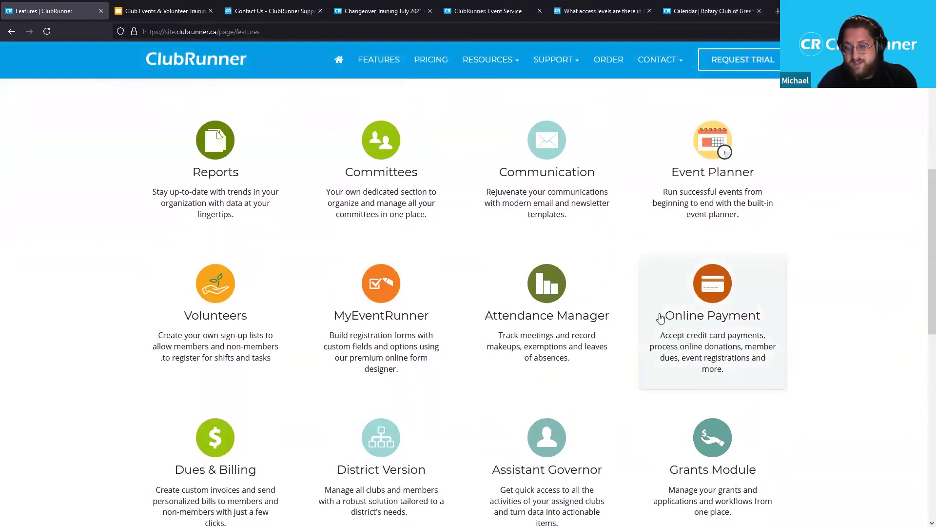
Open the Online Payment feature page and review its eCommerce and security information.
click(670, 370)
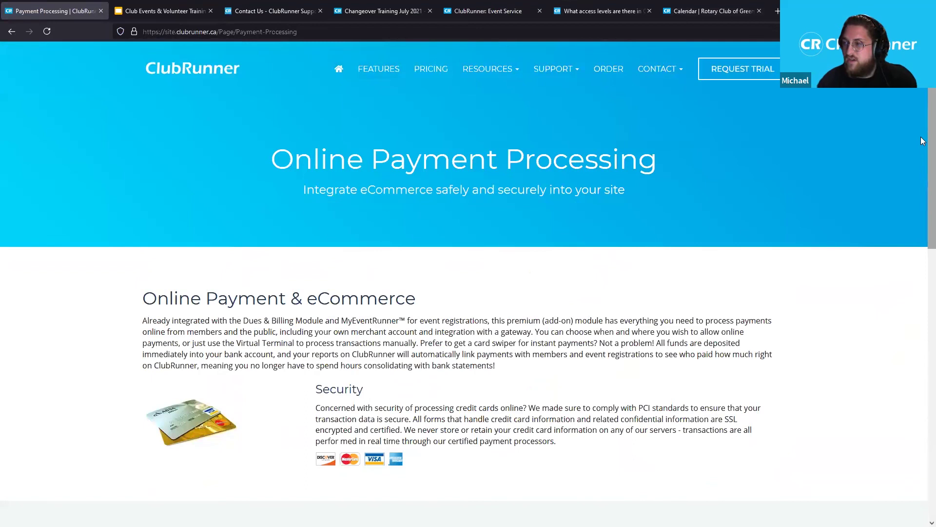
scroll(921, 157, down, 3)
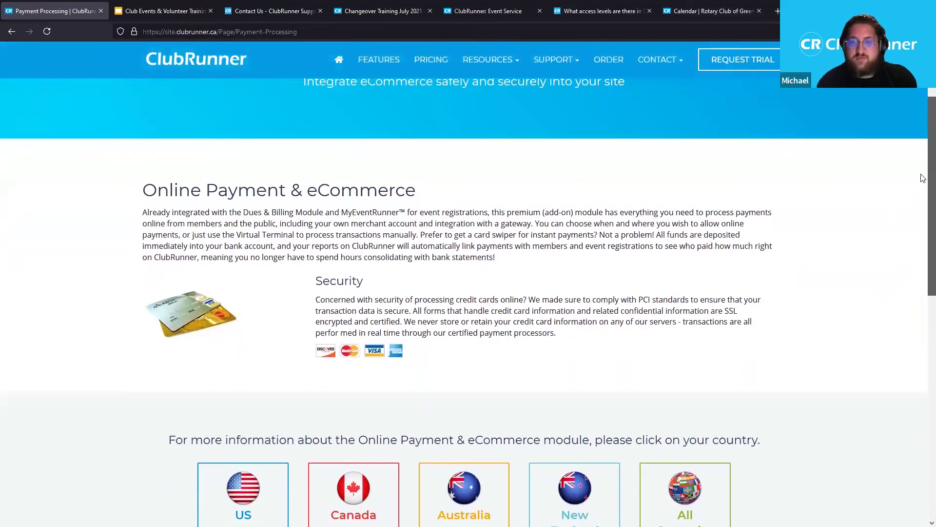
scroll(922, 181, up, 1)
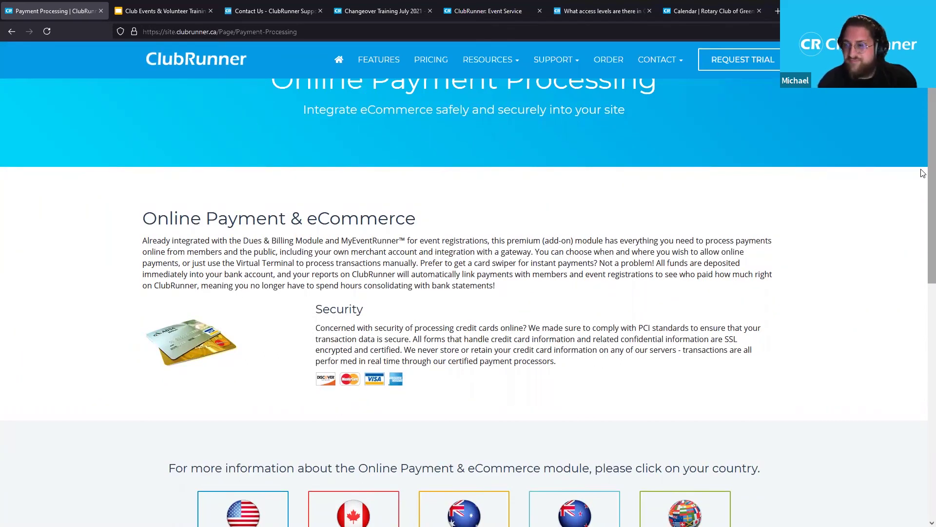
scroll(922, 175, down, 1)
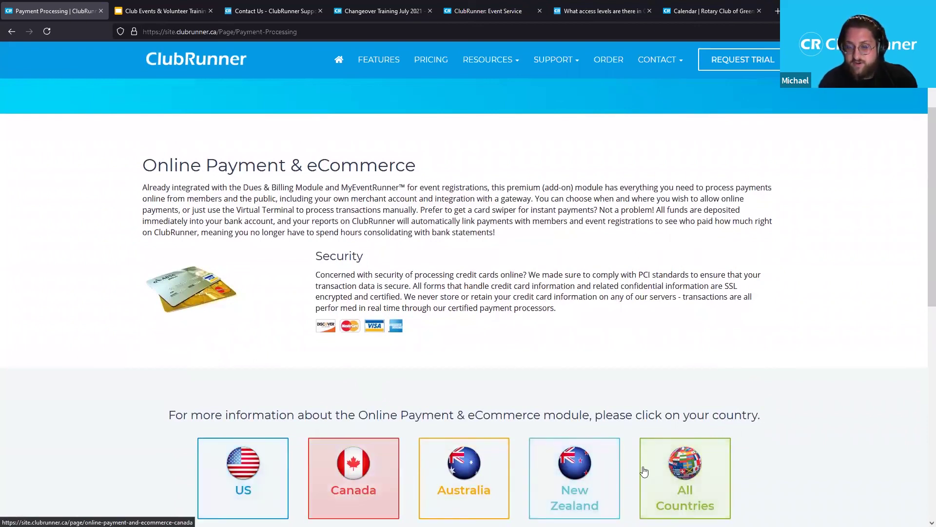
Open the United States page for the Online Payment & eCommerce module and review its credit card payment and donation information.
middle_click(784, 434)
middle_click(788, 461)
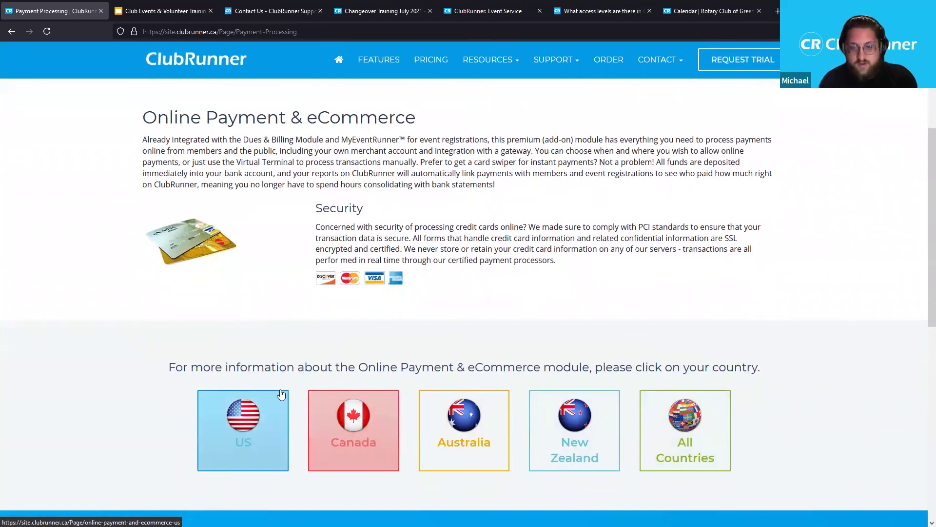
click(261, 443)
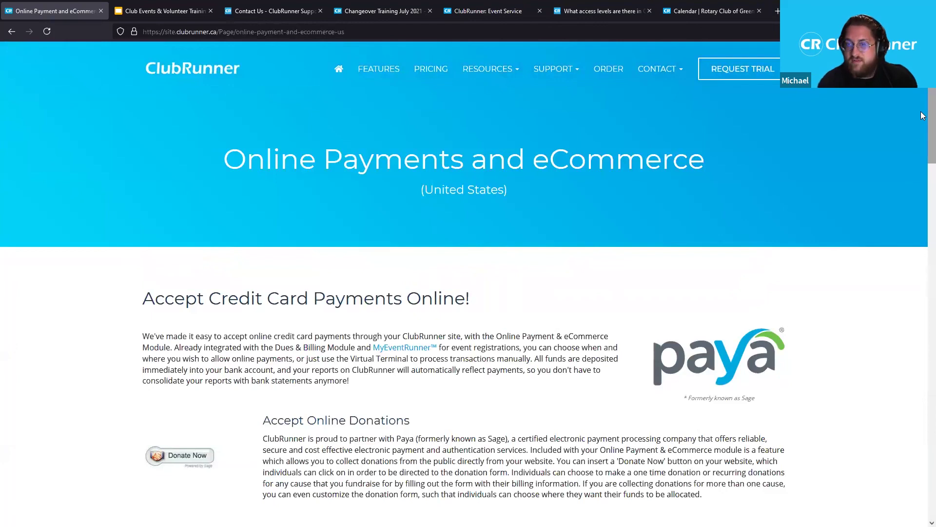
scroll(917, 146, down, 3)
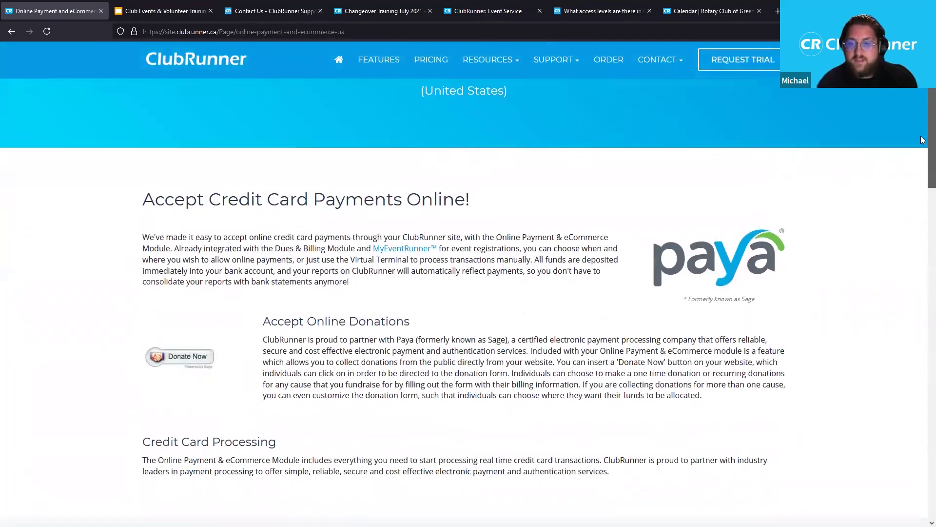
Look through the US Online Payments and eCommerce page down to the pricing table for US customers.
scroll(922, 143, up, 2)
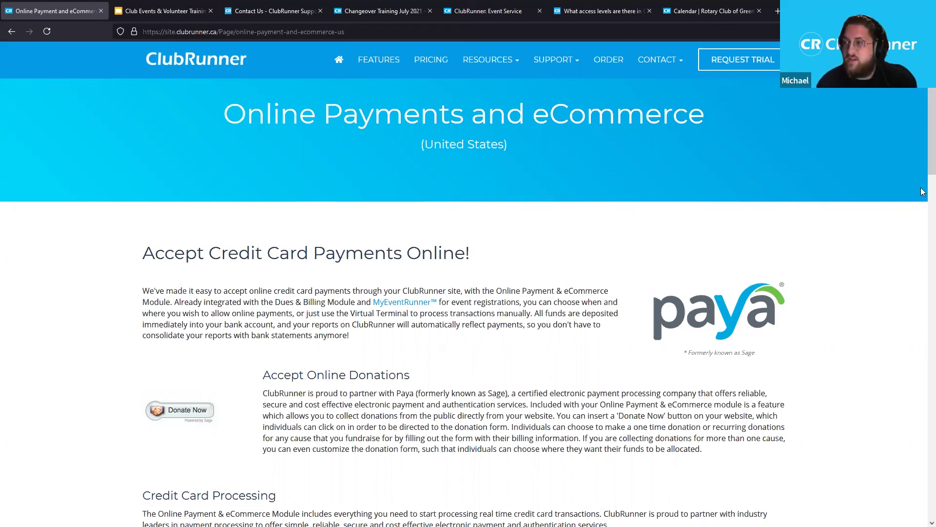
scroll(917, 244, down, 6)
scroll(899, 261, up, 7)
scroll(923, 163, down, 1)
scroll(923, 163, down, 12)
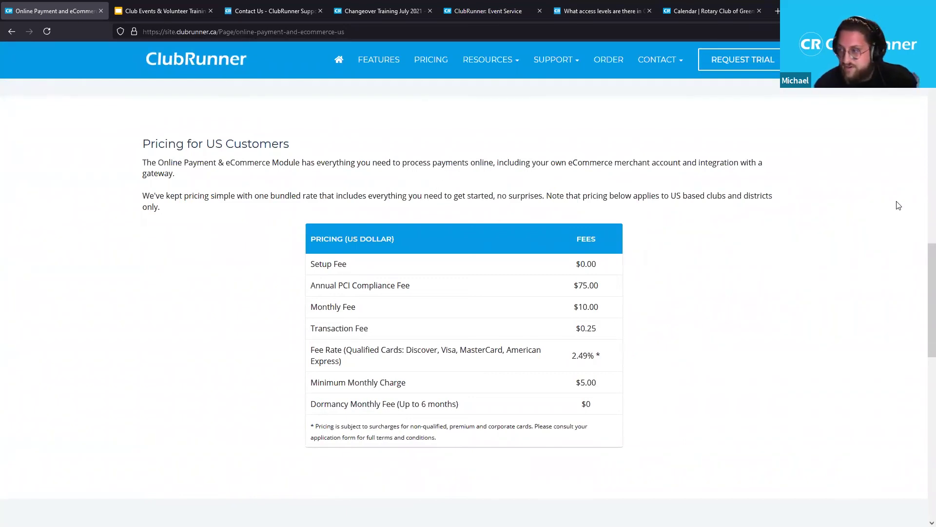
Review the Learn More download links and the US customer fee table for the Online Payment & eCommerce module.
scroll(923, 291, down, 1)
scroll(923, 291, down, 5)
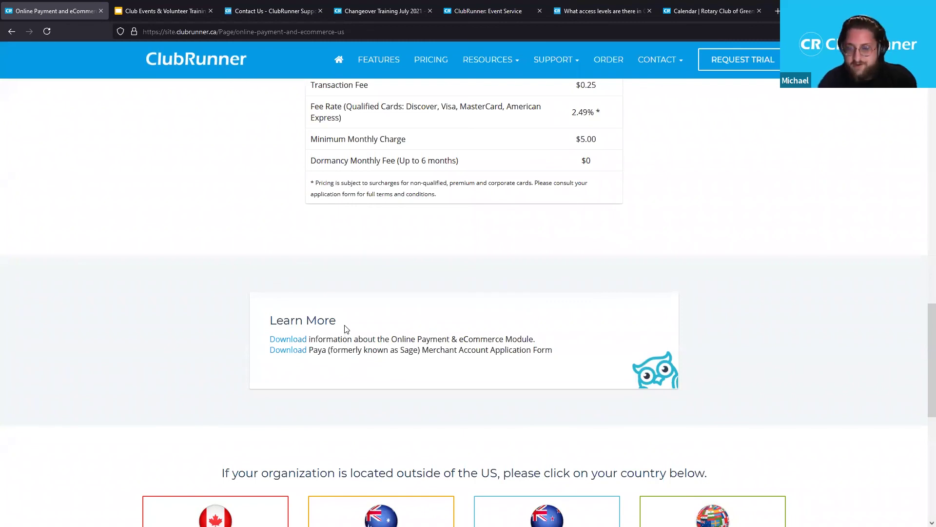
scroll(409, 320, down, 1)
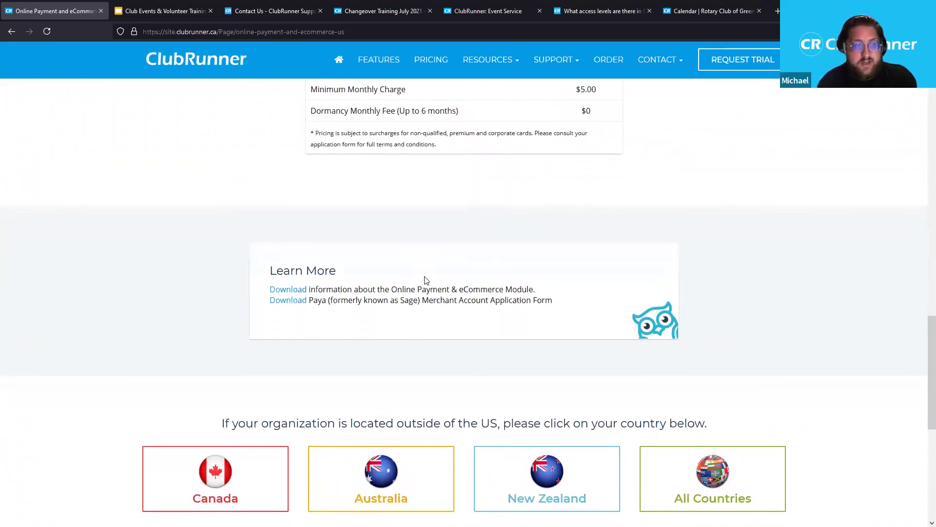
scroll(422, 256, up, 4)
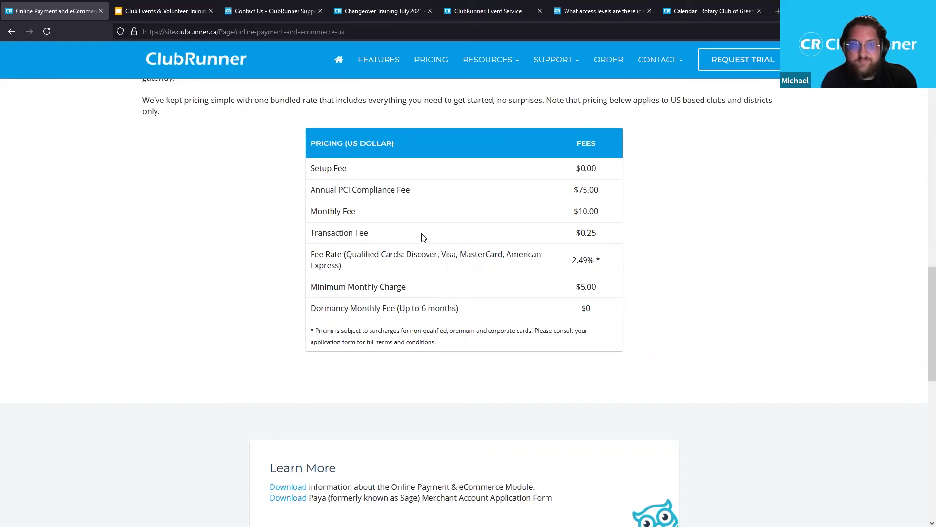
middle_click(434, 281)
scroll(434, 281, down, 3)
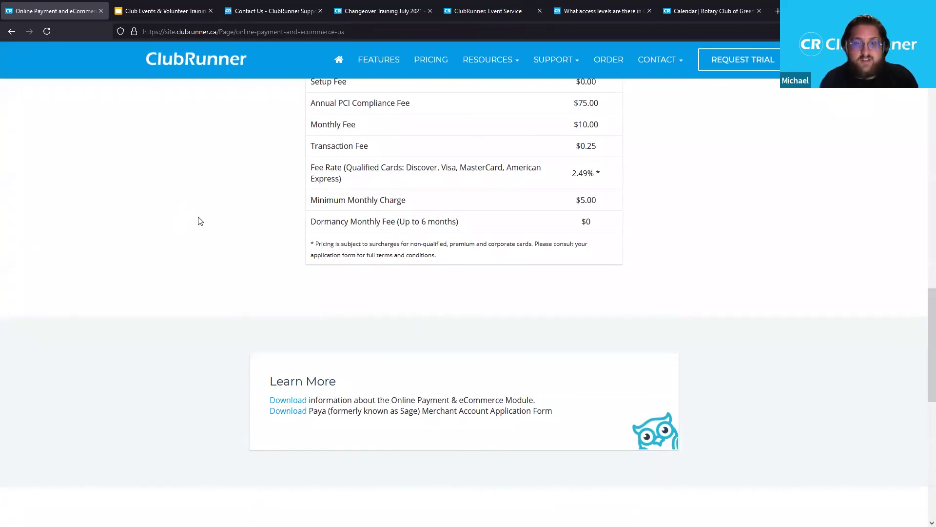
scroll(241, 234, up, 3)
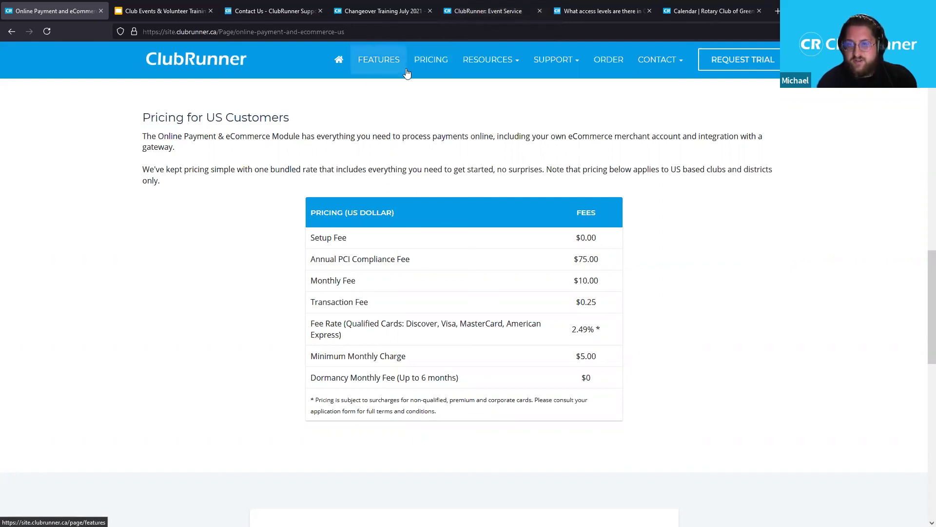
Open the Volunteers page from the site's Features overview and find the Basic vs. Enhanced Versions comparison.
click(385, 61)
scroll(675, 200, down, 8)
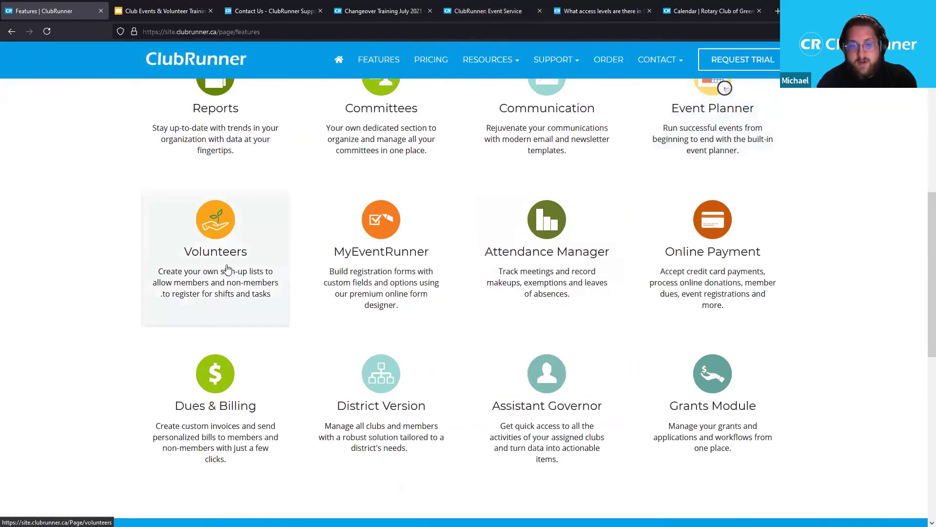
click(225, 275)
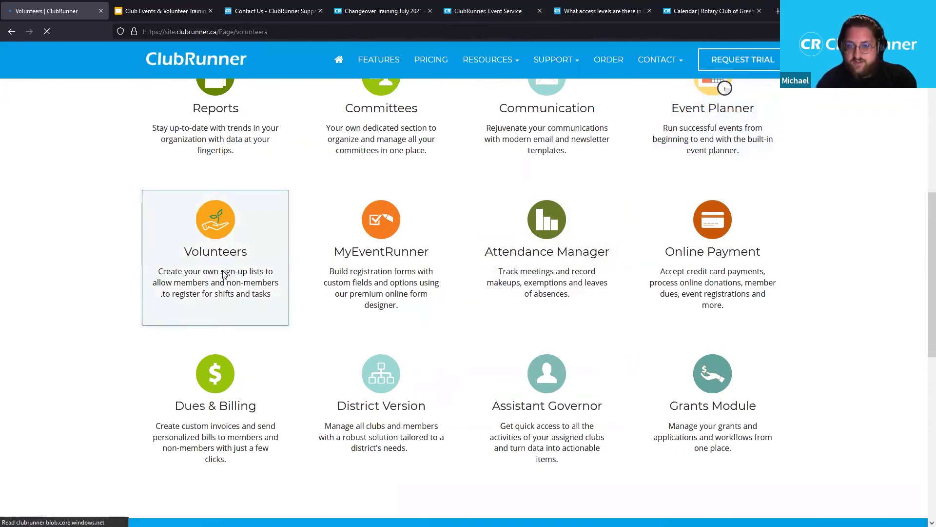
scroll(922, 225, down, 2)
scroll(921, 225, down, 10)
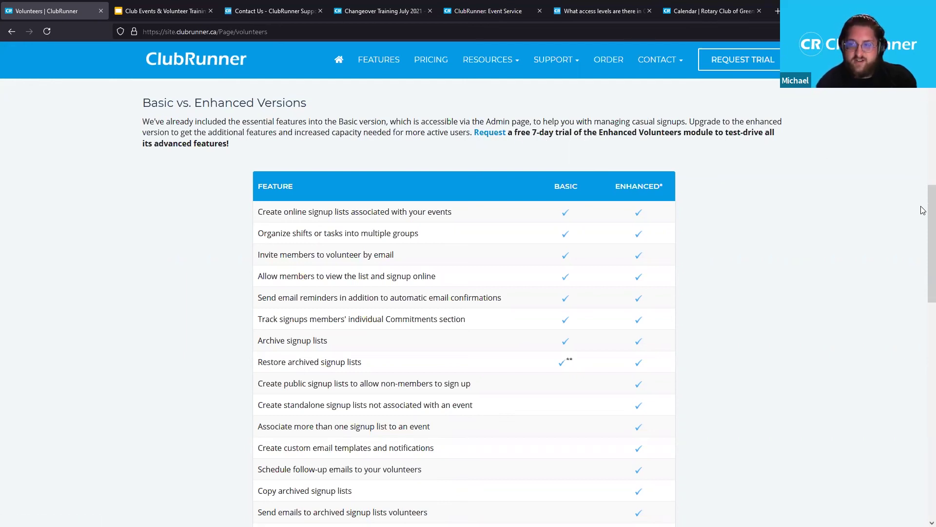
Compare the signup list features offered in the Basic and Enhanced versions of the Volunteers module.
scroll(921, 243, down, 2)
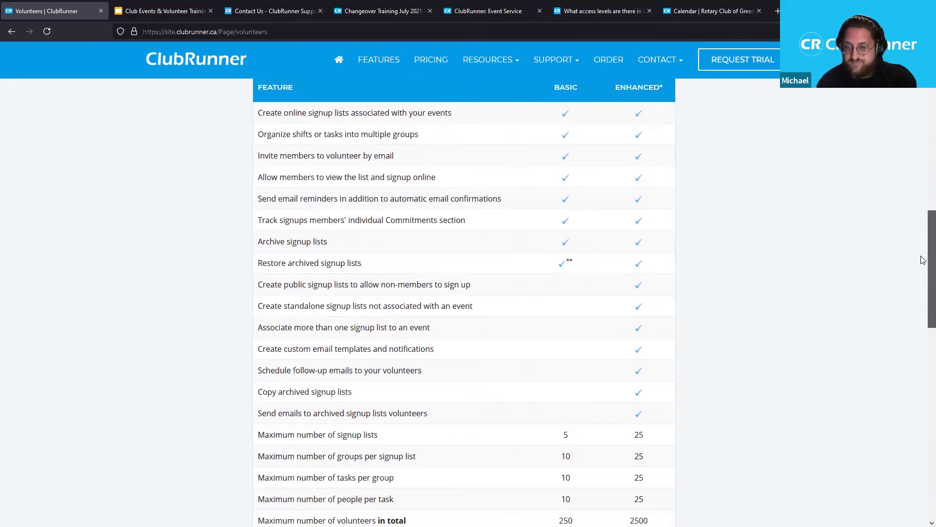
scroll(921, 244, up, 2)
scroll(922, 244, down, 3)
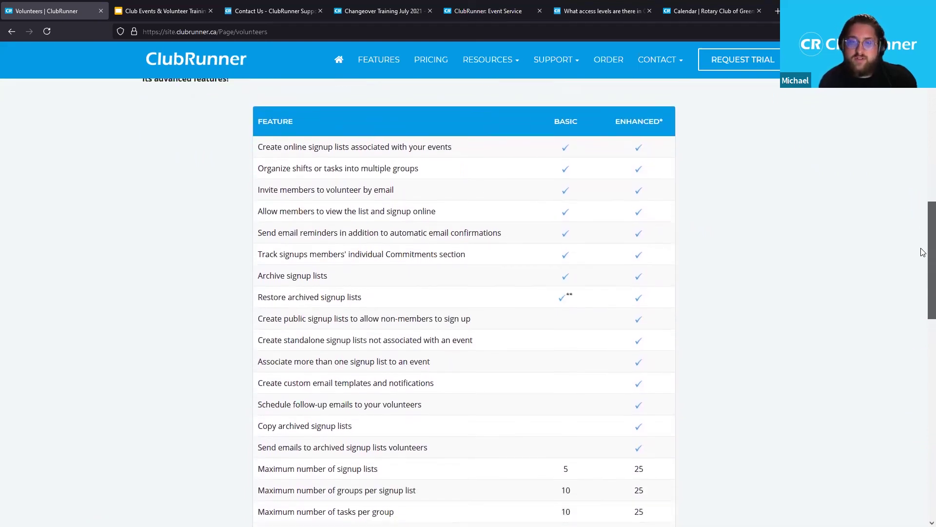
scroll(923, 266, up, 1)
scroll(922, 263, down, 1)
scroll(923, 259, up, 1)
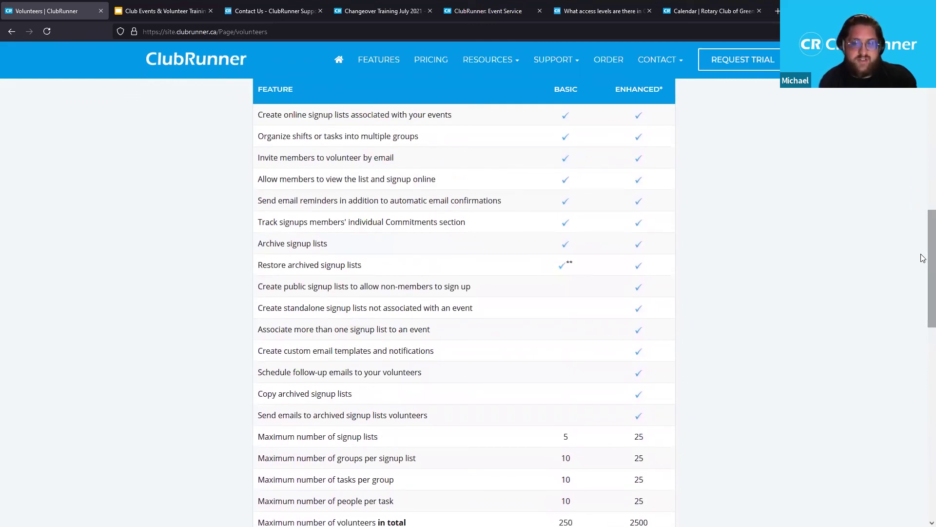
Check the signup list, group, task and volunteer limits and the pricing of the Basic and Enhanced versions.
scroll(922, 263, down, 2)
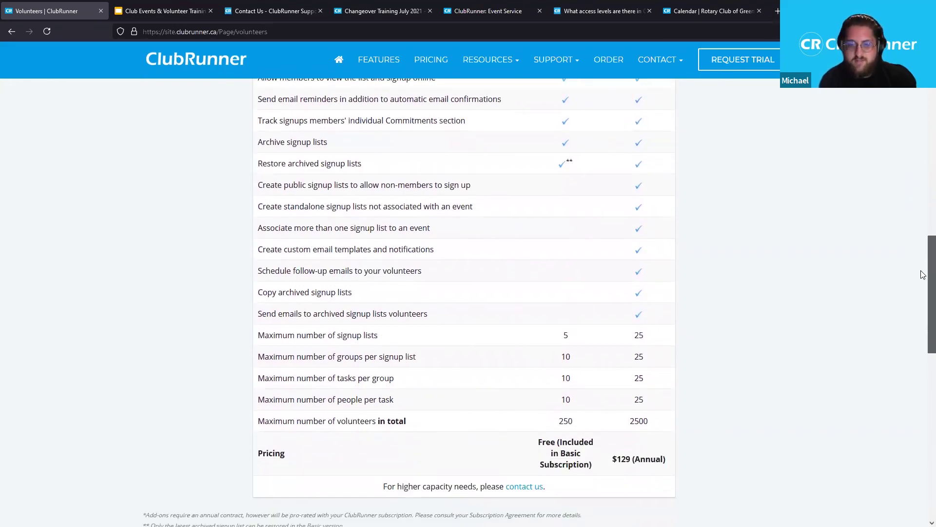
scroll(923, 273, down, 1)
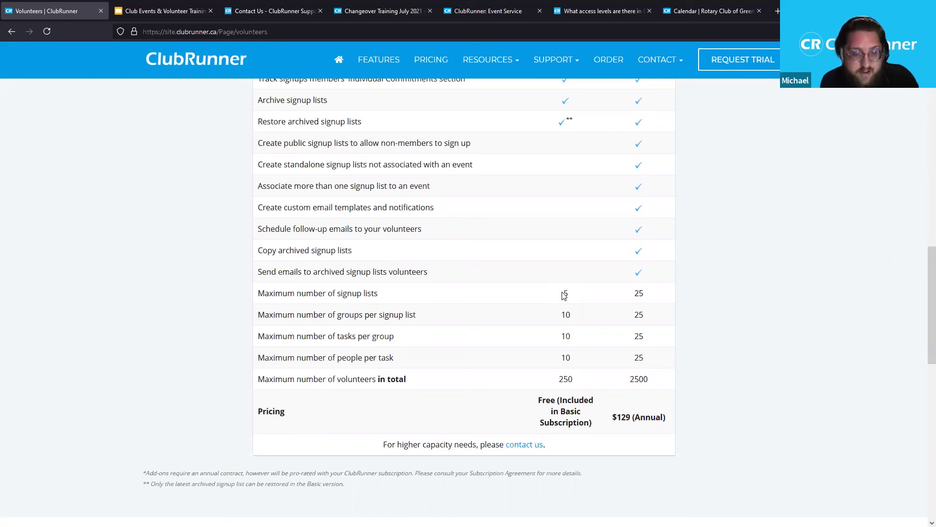
drag(574, 379, 549, 381)
click(550, 382)
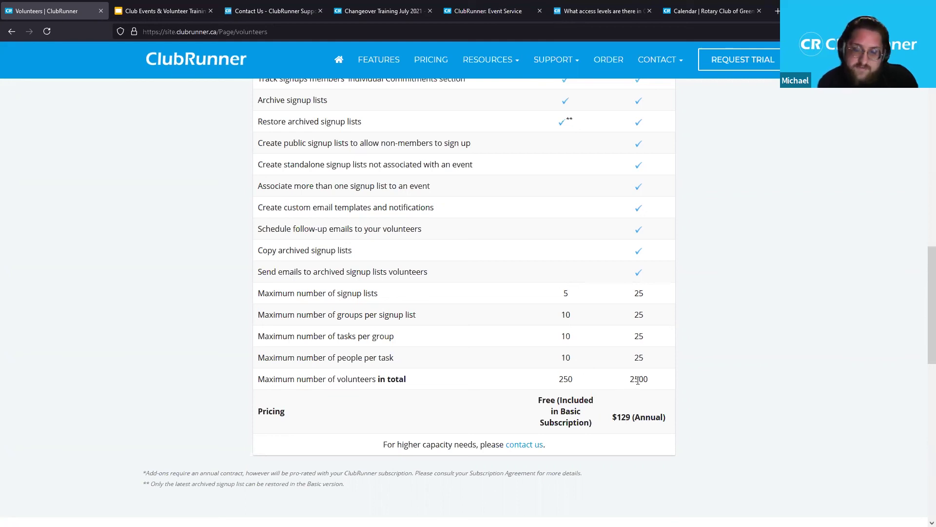
scroll(690, 420, up, 1)
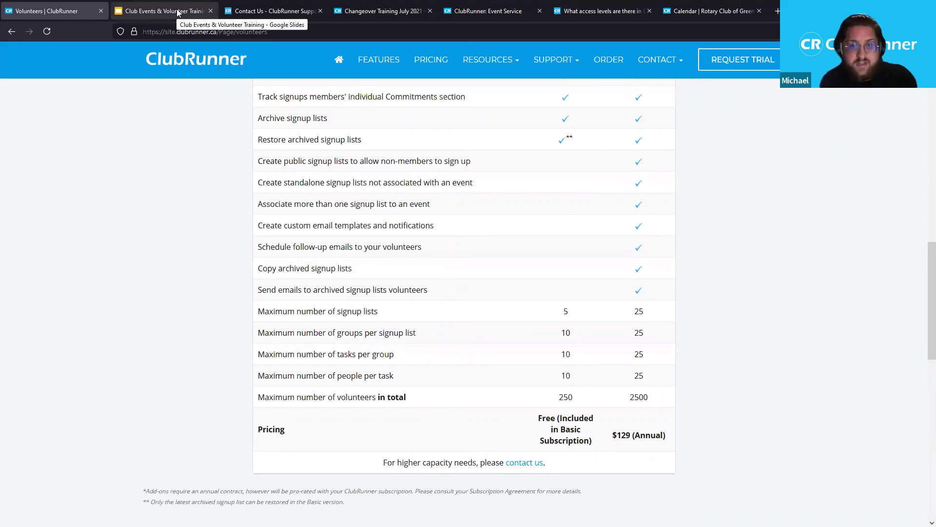
Switch to the ClubRunner Support & Knowledgebase site, open its home page and return to the Contact Us ticket form.
click(281, 14)
scroll(465, 172, up, 5)
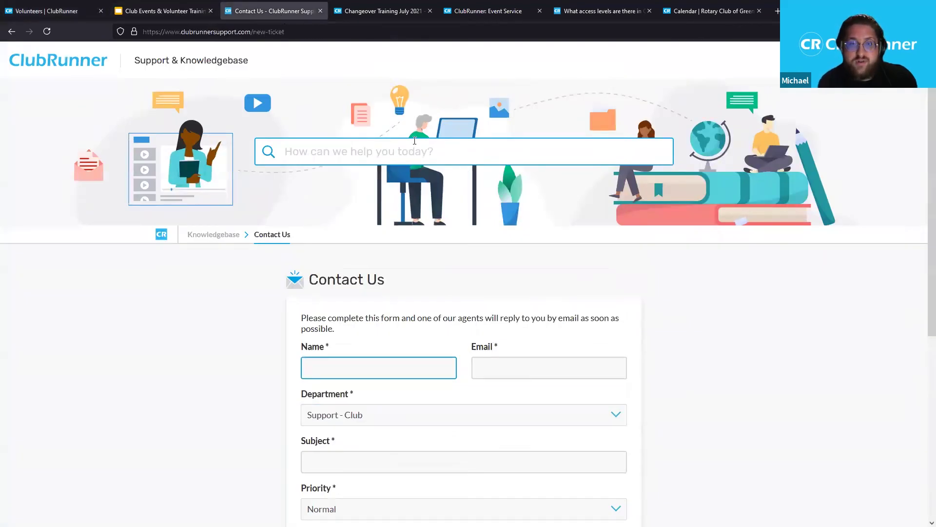
click(100, 59)
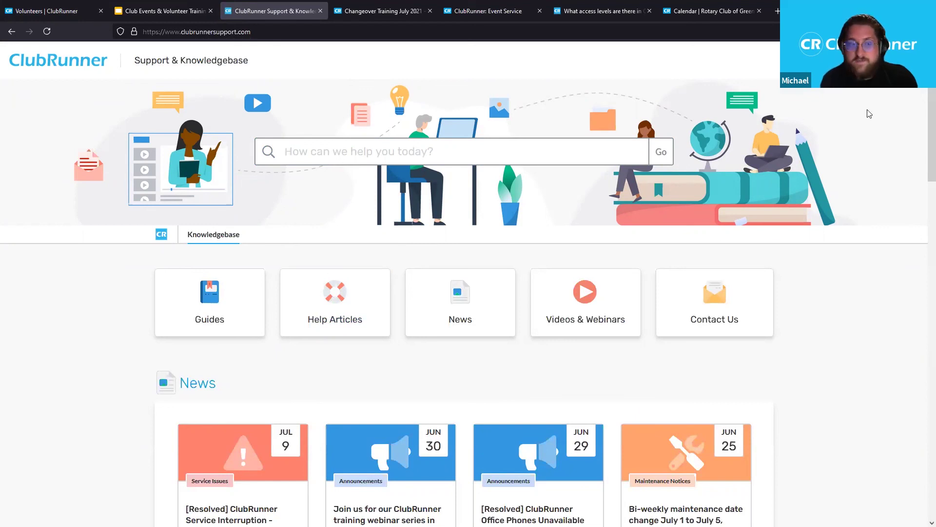
click(858, 60)
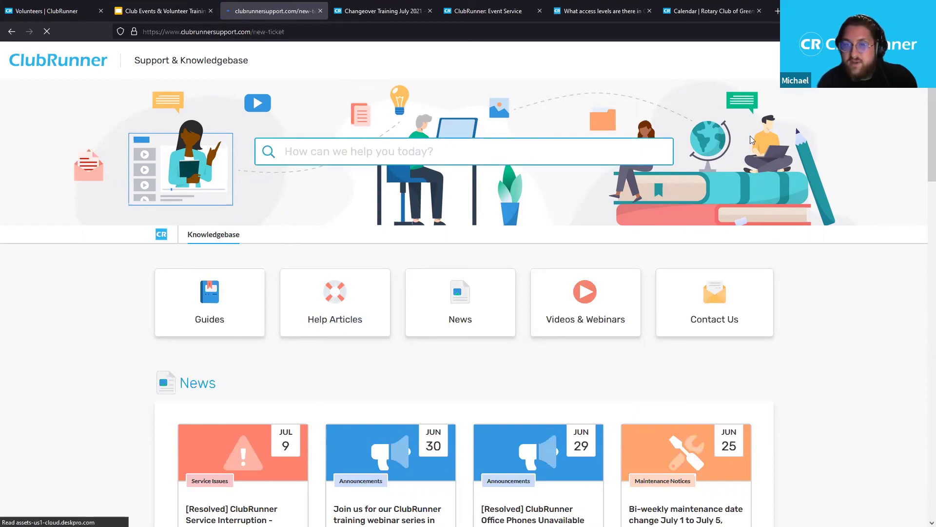